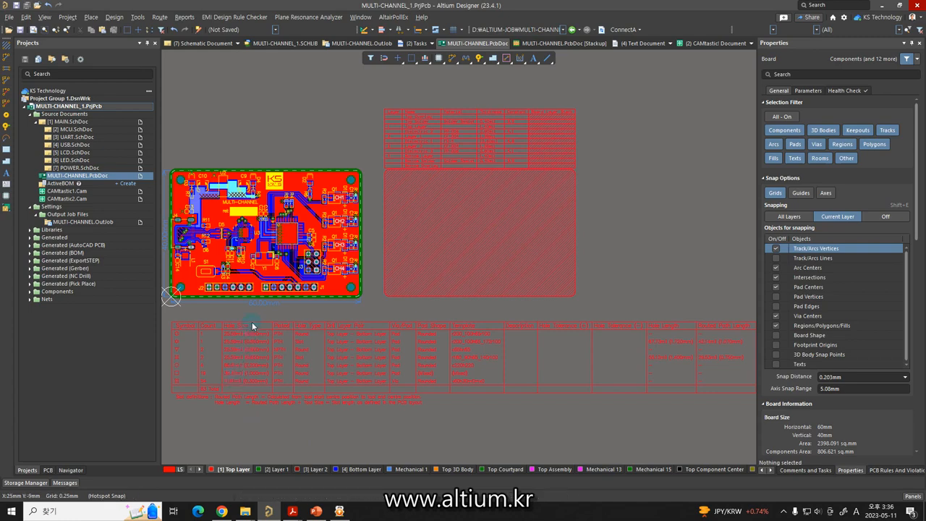
# Step: Close all open documents of the MULTI-CHANNEL_1 project
pyautogui.click(361, 17)
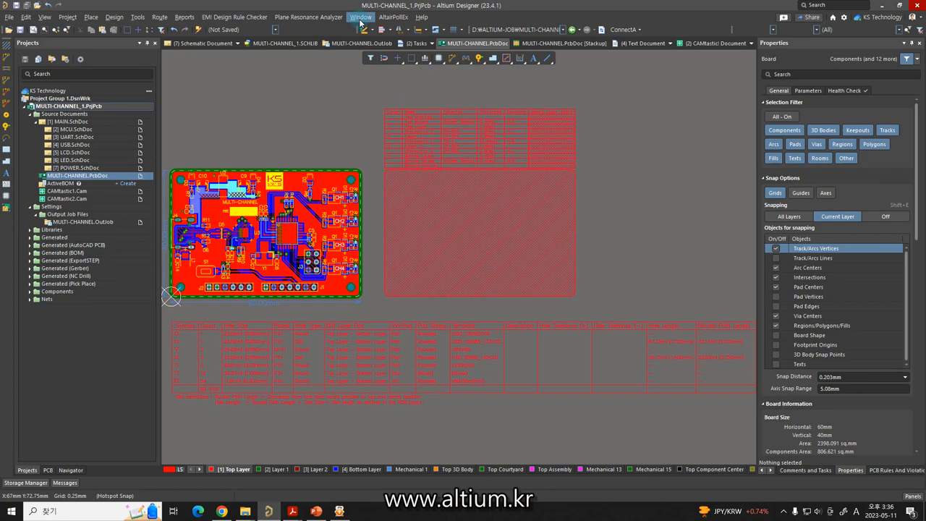
pyautogui.click(395, 35)
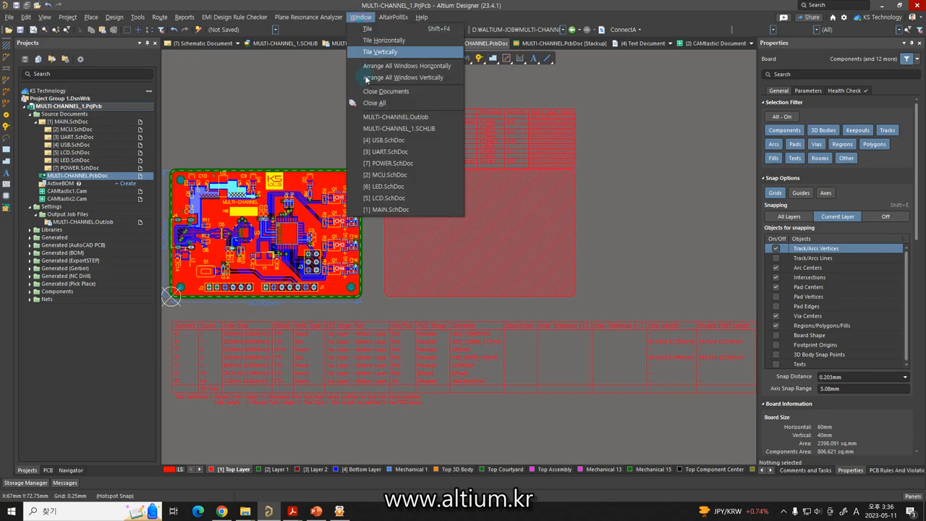
pyautogui.click(362, 106)
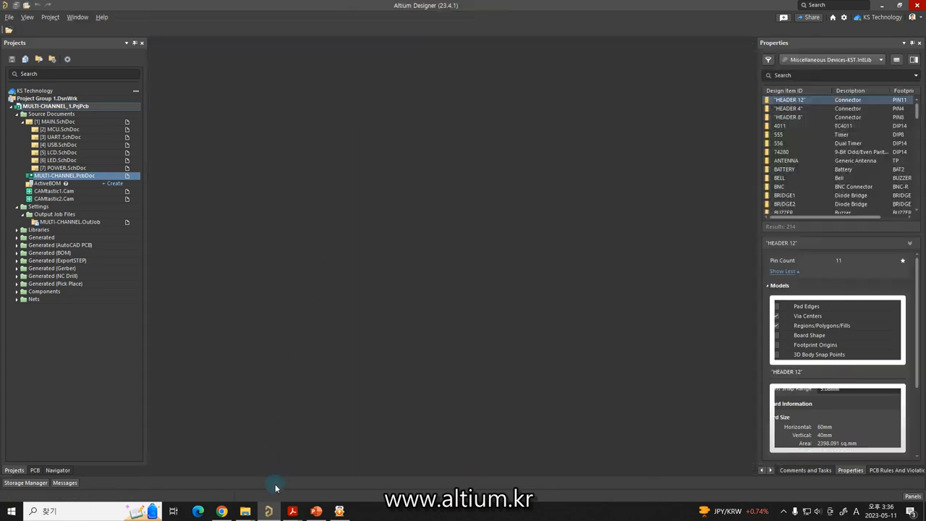
# Step: Switch to the PowerPoint slide on LibPkg creation and ink red marks beside Integrated Library and the three other library types
pyautogui.click(317, 510)
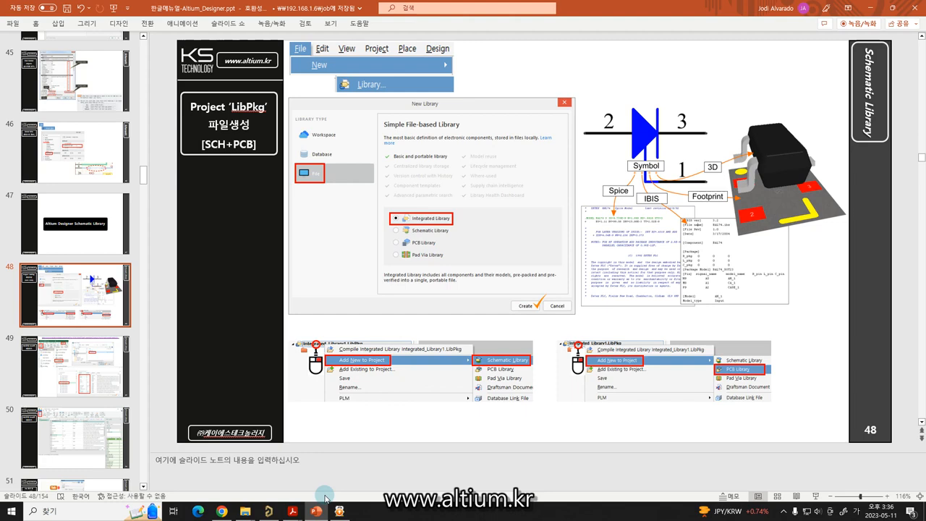
pyautogui.moveTo(467, 200)
pyautogui.mouseDown()
pyautogui.moveTo(453, 214)
pyautogui.moveTo(462, 212)
pyautogui.mouseUp()
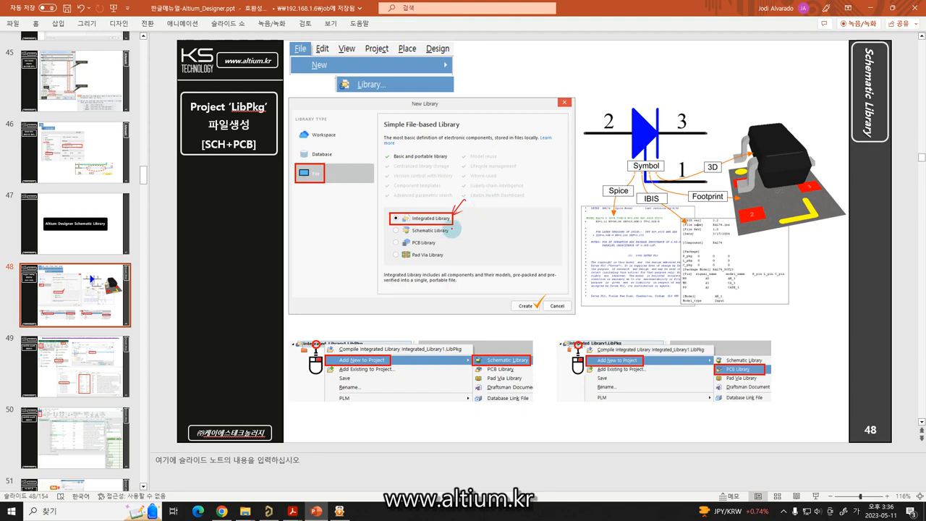
pyautogui.moveTo(452, 228)
pyautogui.mouseDown()
pyautogui.moveTo(461, 225)
pyautogui.moveTo(449, 237)
pyautogui.moveTo(457, 247)
pyautogui.mouseUp()
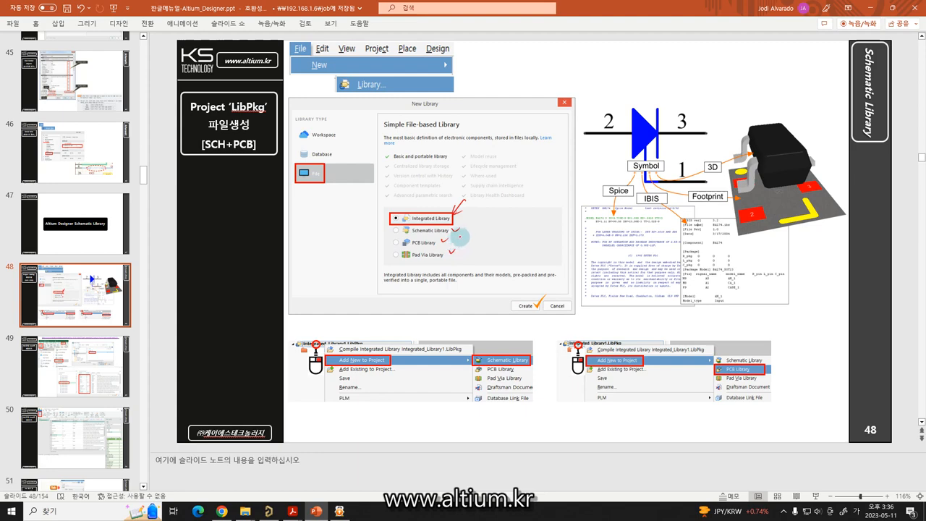
# Step: Handwrite the red note "통합 라이브러리 구축" beside the library type options on the slide
pyautogui.moveTo(480, 215); pyautogui.dragTo(489, 217)
pyautogui.moveTo(482, 217); pyautogui.dragTo(485, 226)
pyautogui.moveTo(479, 228)
pyautogui.mouseDown()
pyautogui.moveTo(493, 225)
pyautogui.moveTo(488, 230)
pyautogui.mouseUp()
pyautogui.moveTo(495, 212)
pyautogui.mouseDown()
pyautogui.moveTo(508, 232)
pyautogui.moveTo(499, 248)
pyautogui.moveTo(538, 236)
pyautogui.moveTo(547, 215)
pyautogui.moveTo(560, 239)
pyautogui.moveTo(533, 246)
pyautogui.moveTo(528, 265)
pyautogui.moveTo(539, 251)
pyautogui.moveTo(547, 263)
pyautogui.mouseUp()
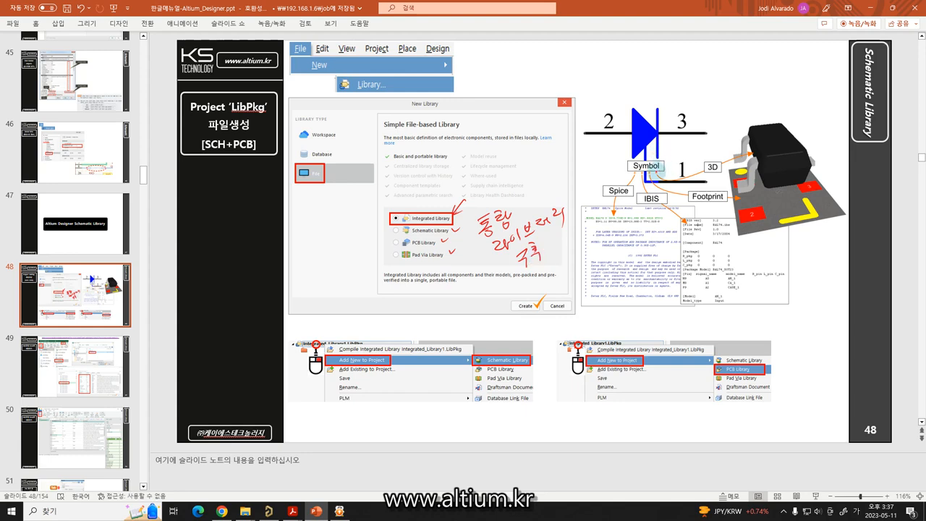
# Step: Circle the Symbol, 3D, Spice, IBIS and Footprint labels in red ink and write CKT and IBIS over the two model listings
pyautogui.moveTo(663, 175)
pyautogui.mouseDown()
pyautogui.moveTo(616, 122)
pyautogui.moveTo(666, 168)
pyautogui.moveTo(605, 195)
pyautogui.moveTo(628, 187)
pyautogui.moveTo(643, 204)
pyautogui.moveTo(663, 194)
pyautogui.mouseUp()
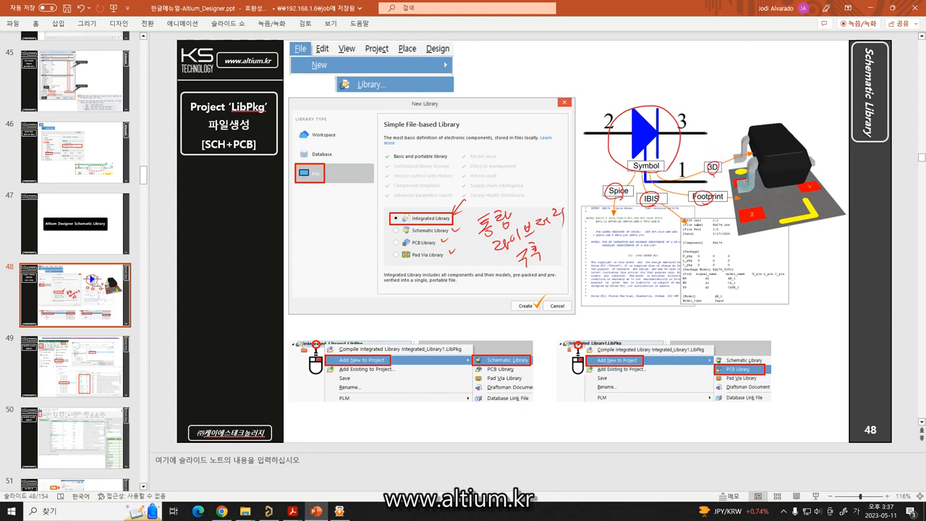
pyautogui.moveTo(618, 196)
pyautogui.mouseDown()
pyautogui.moveTo(610, 239)
pyautogui.moveTo(620, 240)
pyautogui.moveTo(618, 257)
pyautogui.moveTo(633, 257)
pyautogui.mouseUp()
pyautogui.moveTo(635, 242)
pyautogui.mouseDown()
pyautogui.moveTo(648, 239)
pyautogui.moveTo(643, 256)
pyautogui.moveTo(703, 246)
pyautogui.mouseUp()
pyautogui.moveTo(698, 248); pyautogui.dragTo(733, 259)
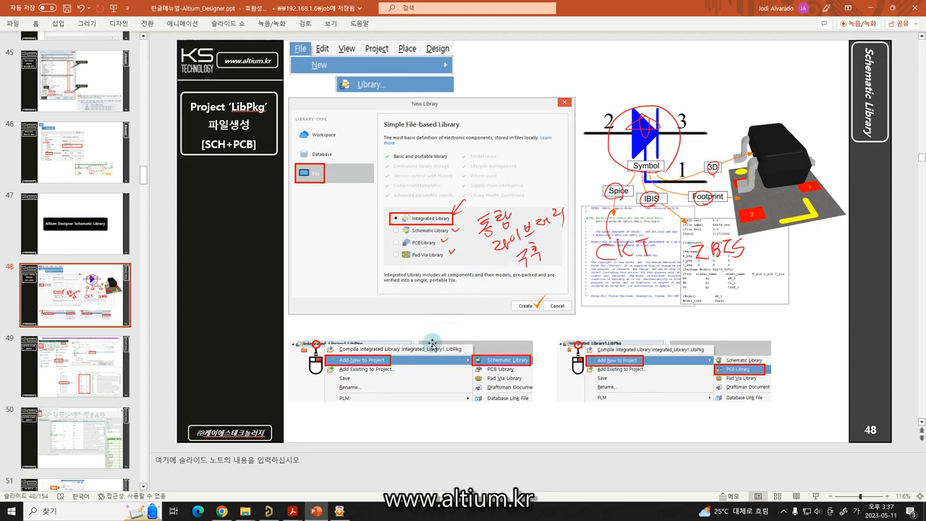
# Step: Switch to Altium Designer and create a new file-based library of the Integrated Library type
pyautogui.click(268, 511)
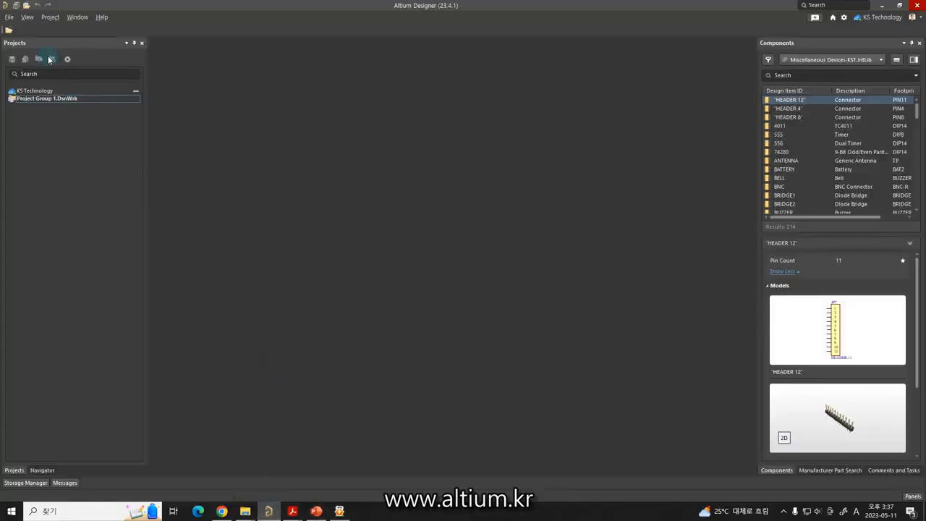
pyautogui.click(9, 17)
pyautogui.moveTo(17, 30)
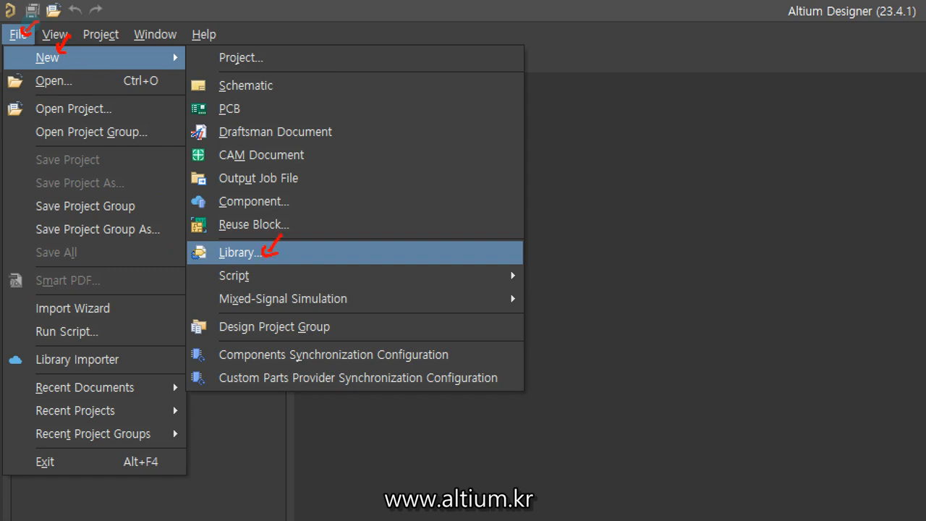
pyautogui.click(17, 34)
pyautogui.moveTo(29, 29)
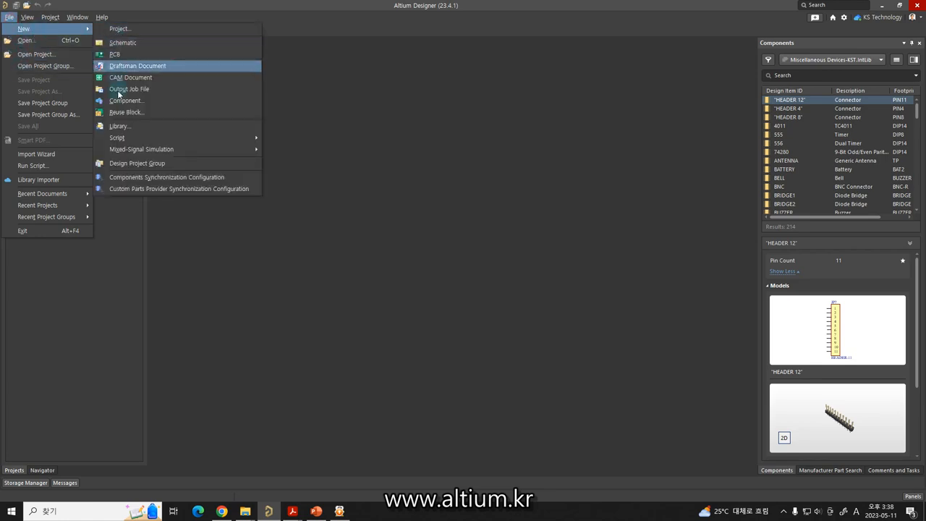
pyautogui.click(117, 127)
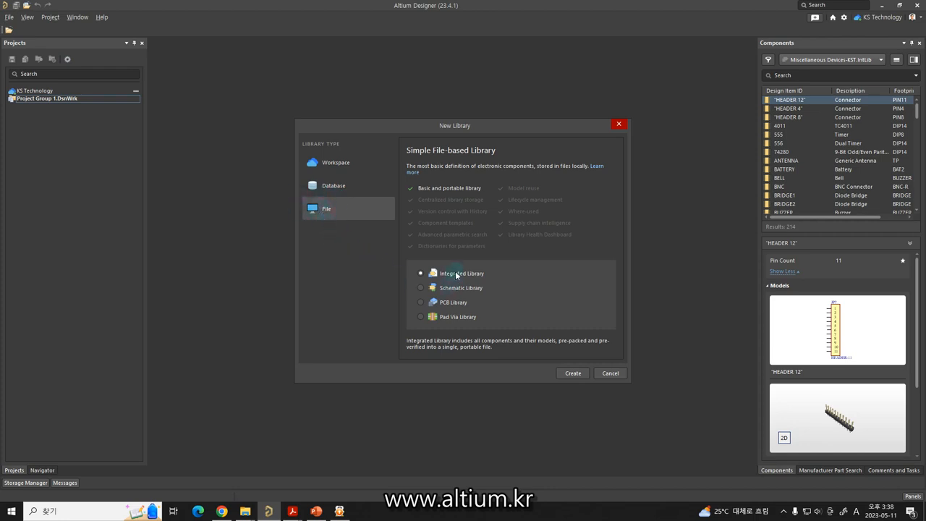
pyautogui.click(571, 373)
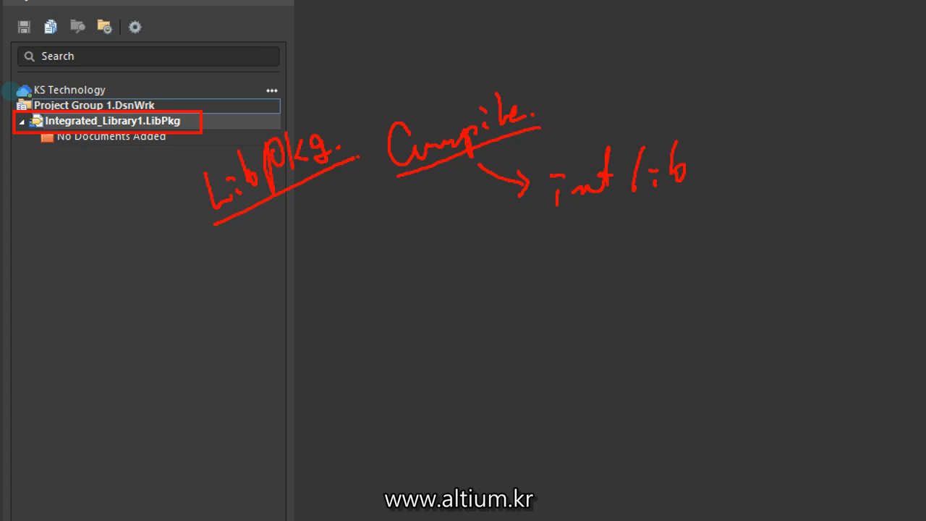
pyautogui.moveTo(561, 212)
pyautogui.mouseDown()
pyautogui.moveTo(701, 143)
pyautogui.moveTo(533, 208)
pyautogui.moveTo(554, 216)
pyautogui.mouseUp()
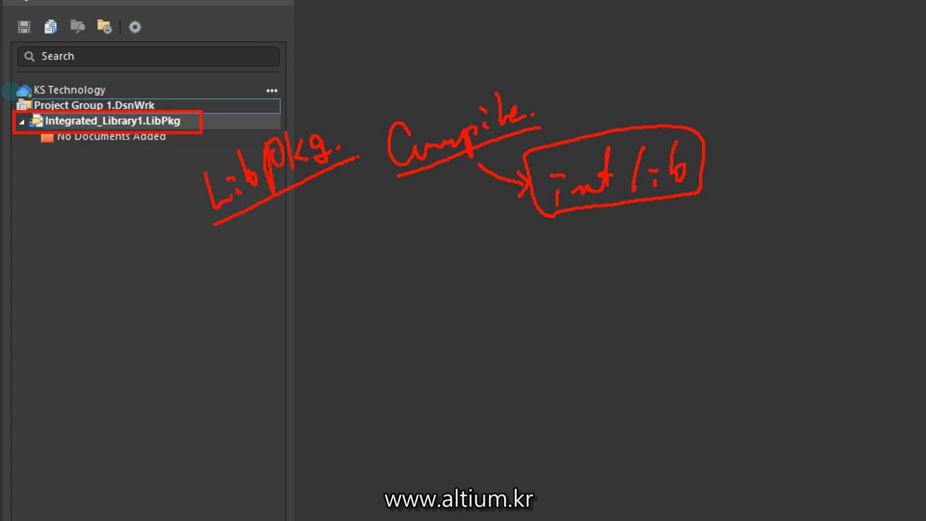
pyautogui.press('Escape')
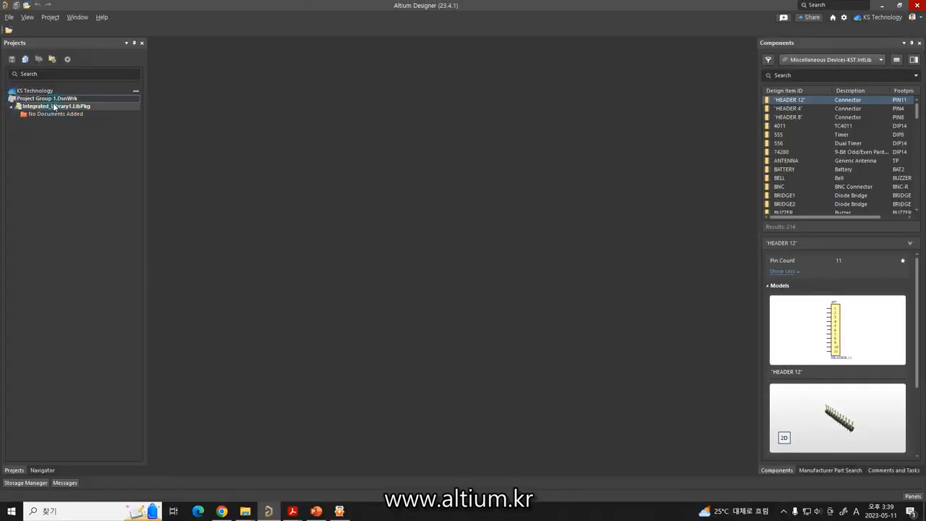
pyautogui.rightClick(53, 106)
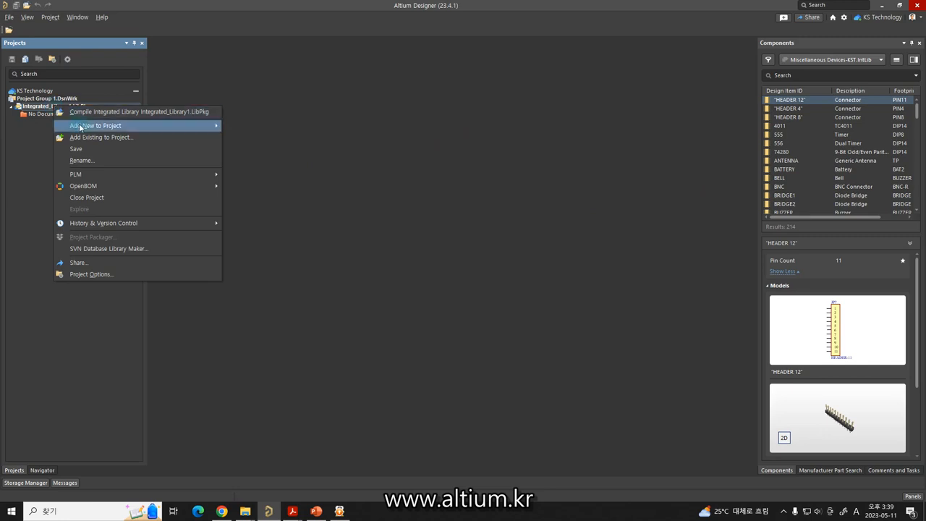
pyautogui.moveTo(81, 126)
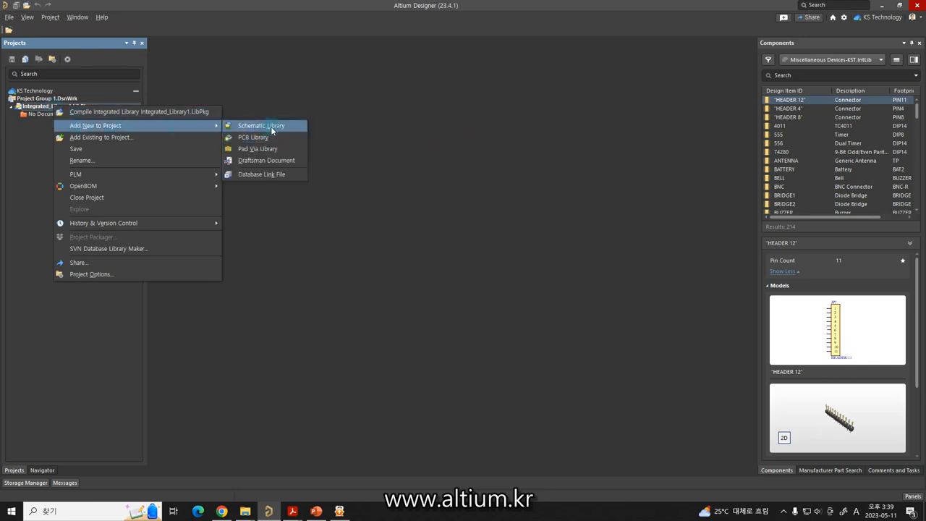
pyautogui.click(271, 88)
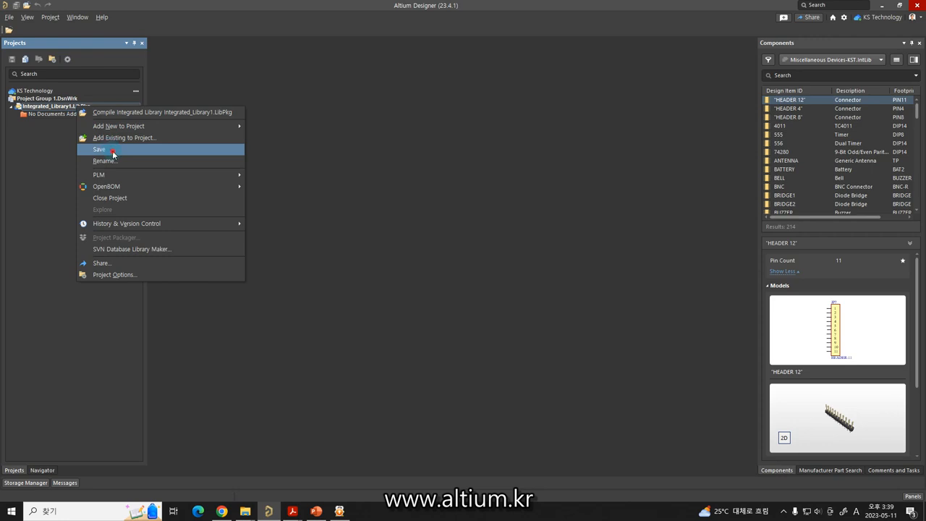
# Step: Start saving the integrated library package and create a LIBRARY folder inside ALTIUM-JOB on drive D as its location
pyautogui.click(113, 154)
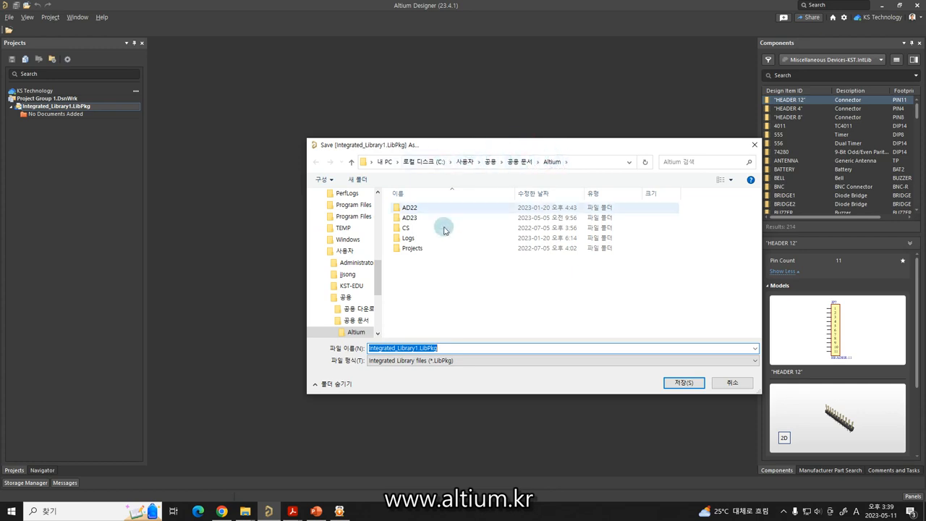
pyautogui.scroll(-5, 377, 272)
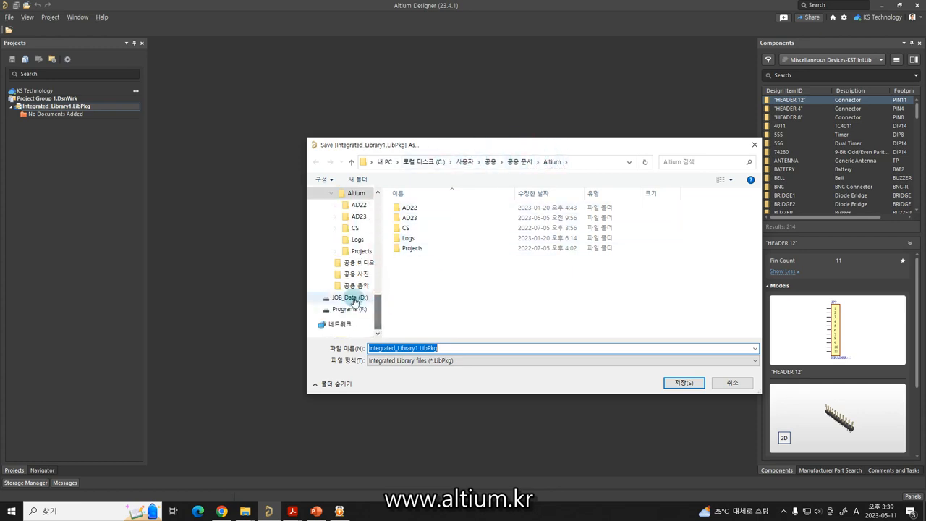
pyautogui.click(350, 297)
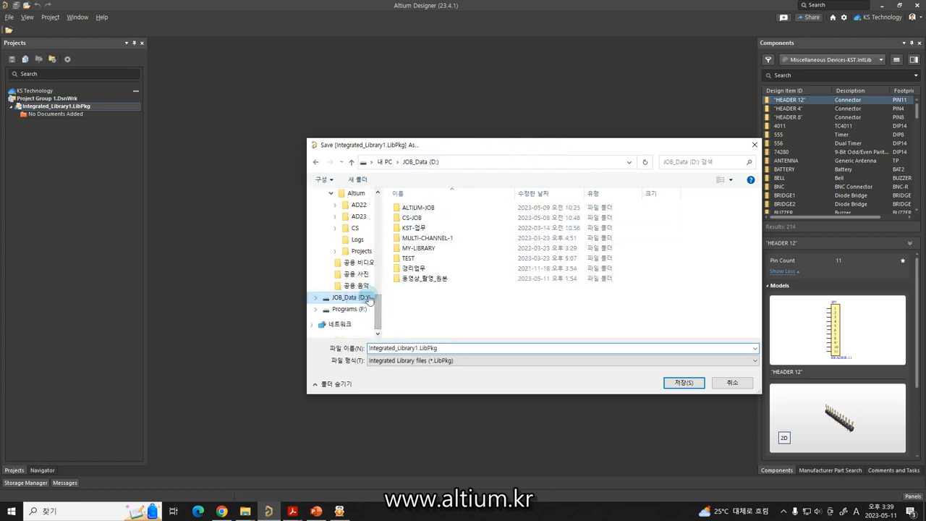
pyautogui.doubleClick(416, 208)
pyautogui.rightClick(417, 289)
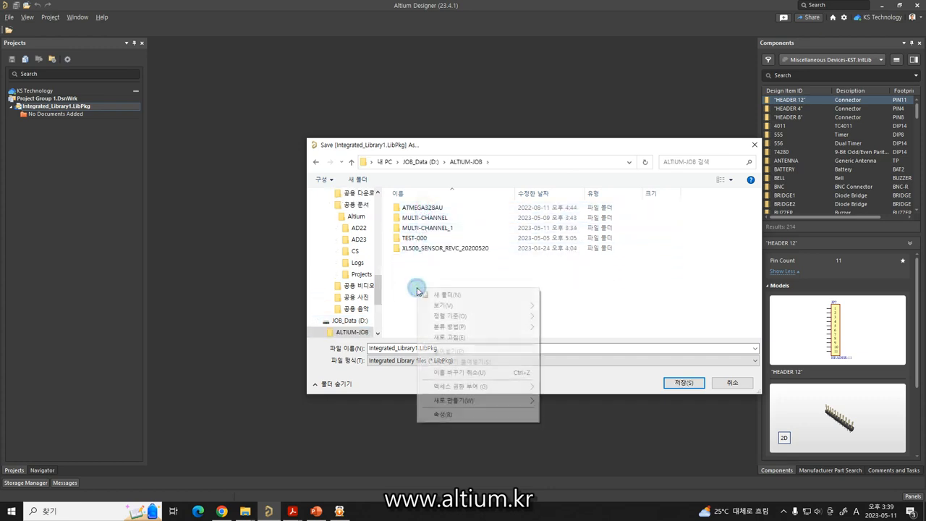
pyautogui.click(423, 298)
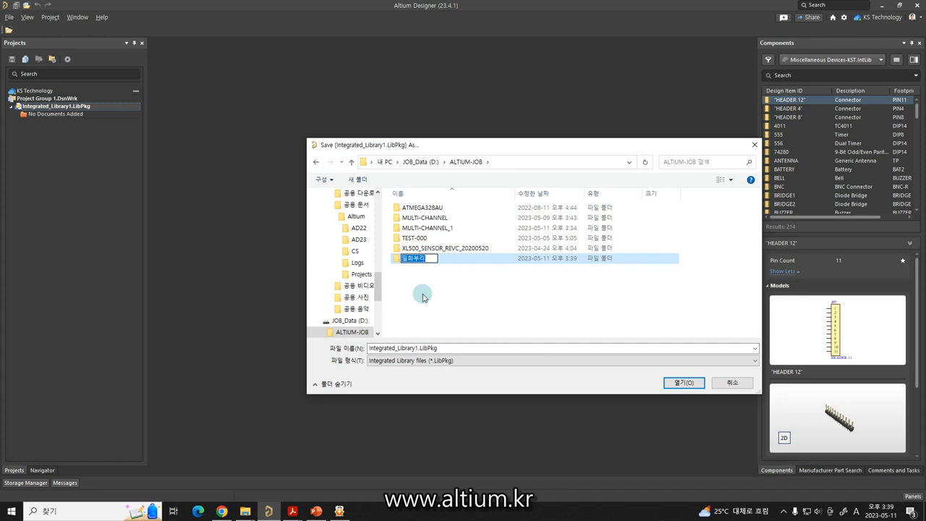
pyautogui.write('LIBRARY')
pyautogui.press('Return')
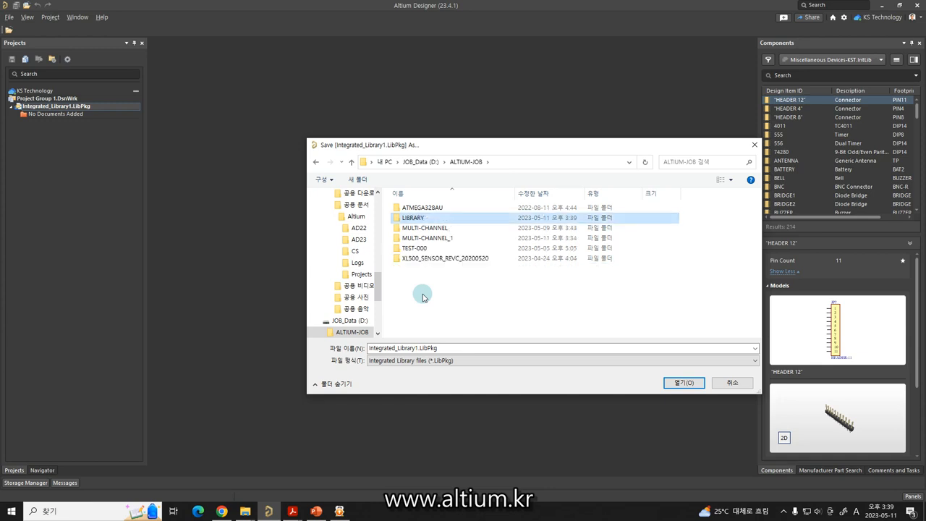
pyautogui.press('Return')
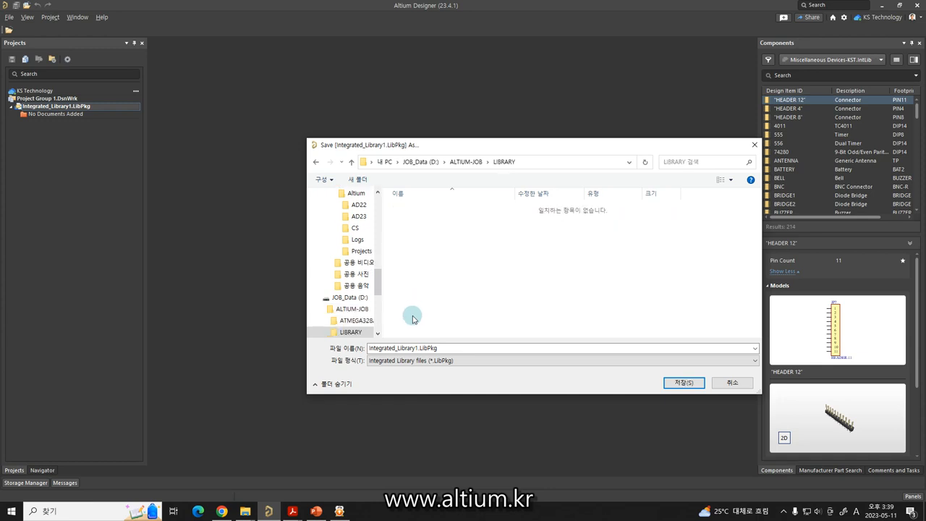
# Step: Name the library package KST-LIB and save it in the LIBRARY folder
pyautogui.click(399, 347)
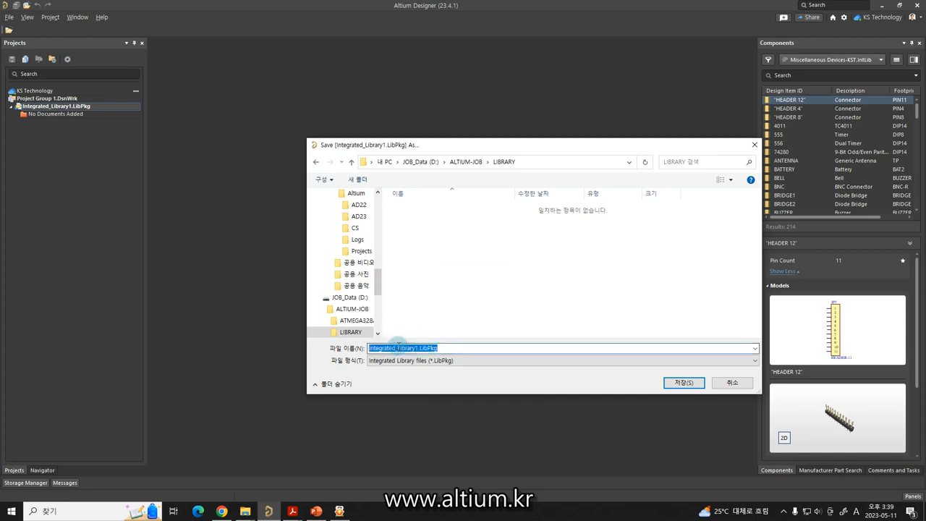
pyautogui.write('KST')
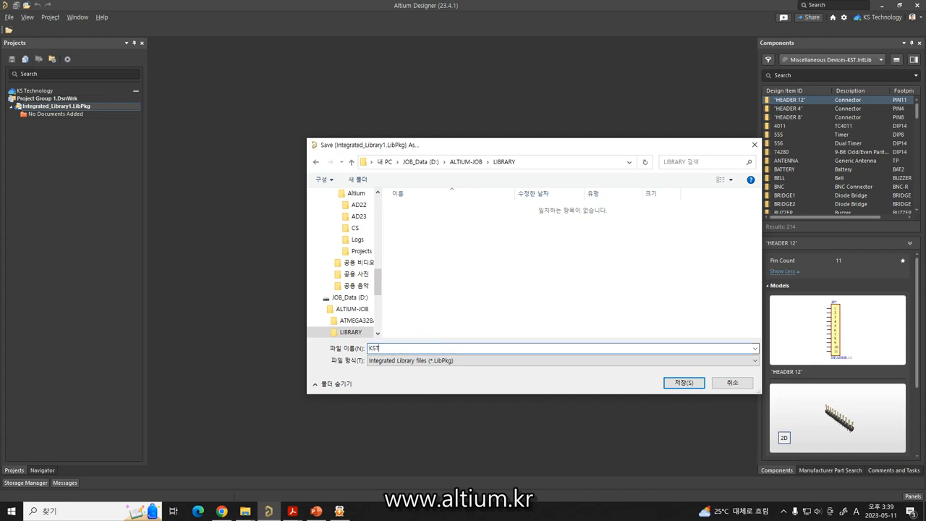
pyautogui.write('-LIB')
pyautogui.click(679, 383)
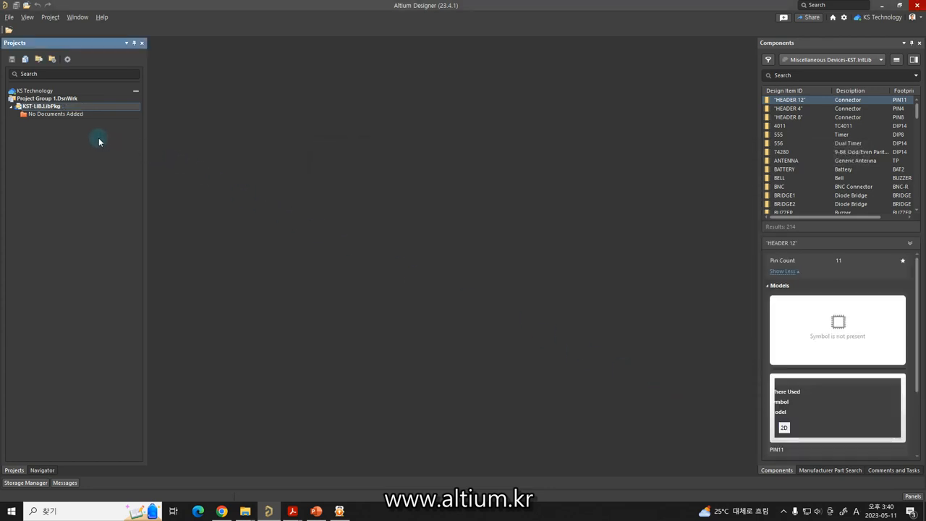
# Step: Add a new schematic library to the KST-LIB package and return to the project tree
pyautogui.rightClick(42, 109)
pyautogui.moveTo(110, 130)
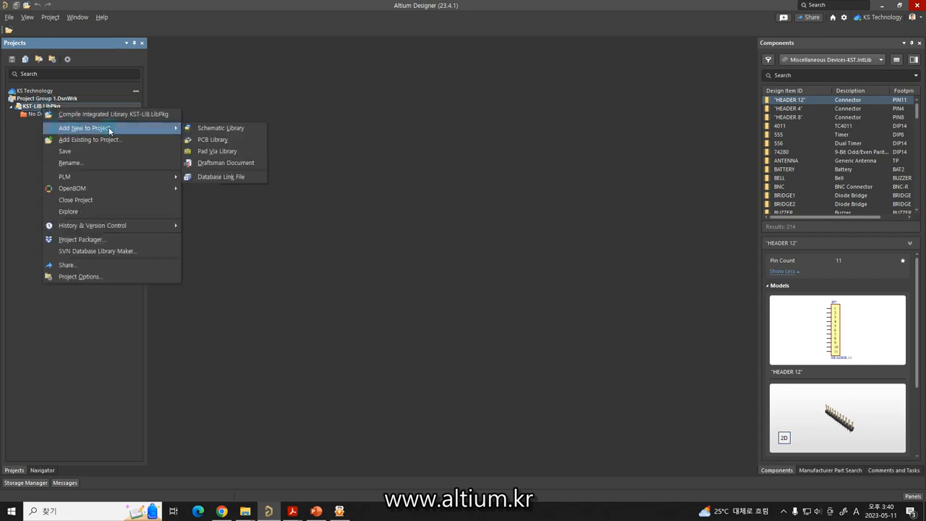
pyautogui.click(195, 129)
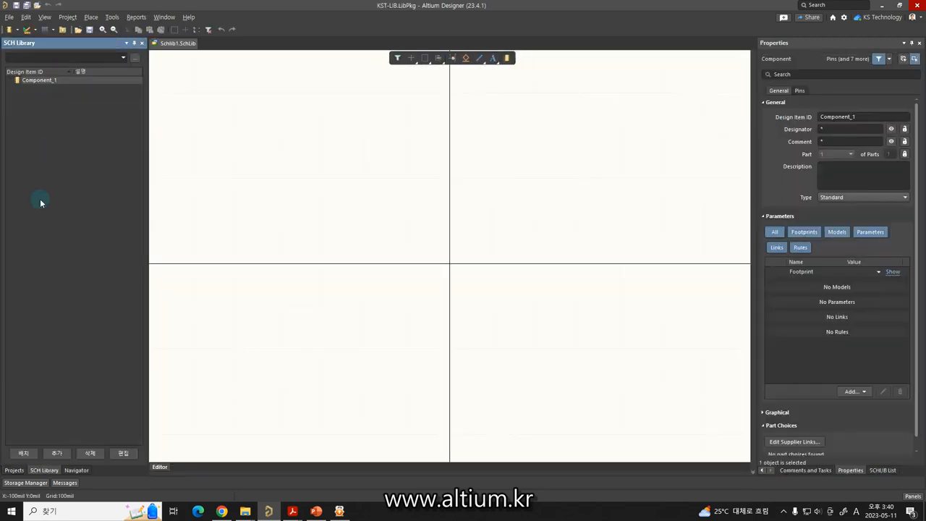
pyautogui.click(15, 471)
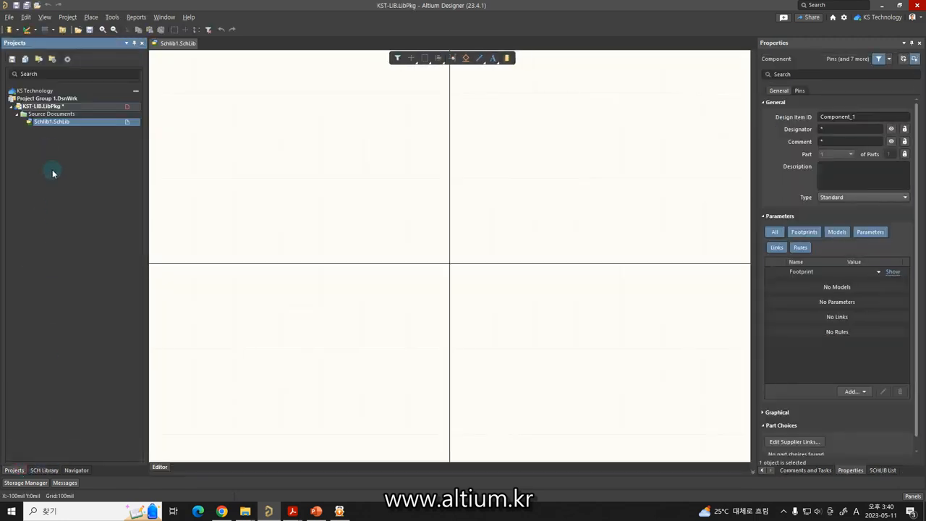
# Step: Add a new PCB library to the KST-LIB package and show it in the project tree
pyautogui.rightClick(58, 112)
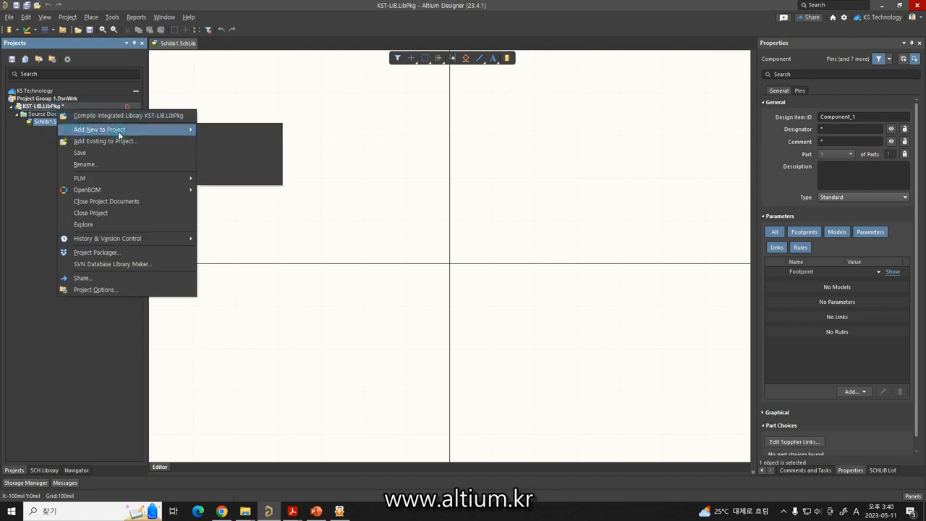
pyautogui.moveTo(108, 129)
pyautogui.click(206, 141)
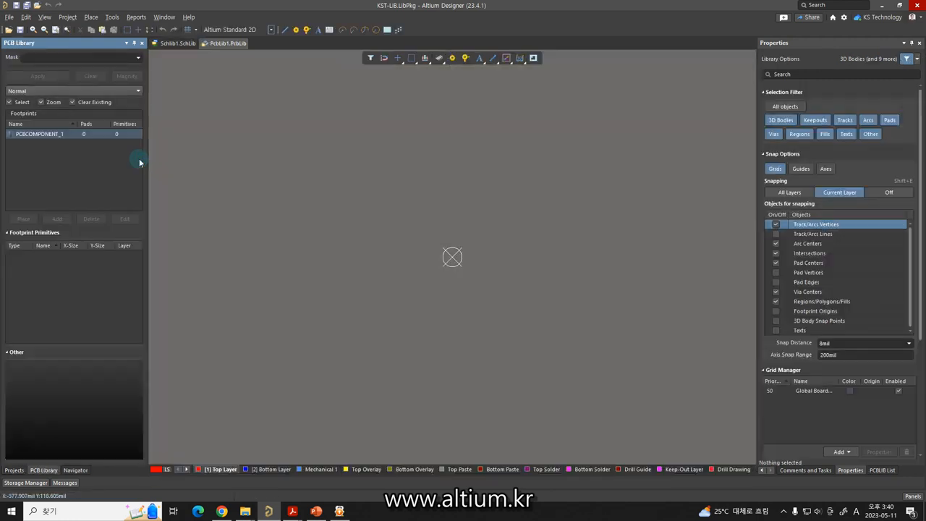
pyautogui.click(15, 470)
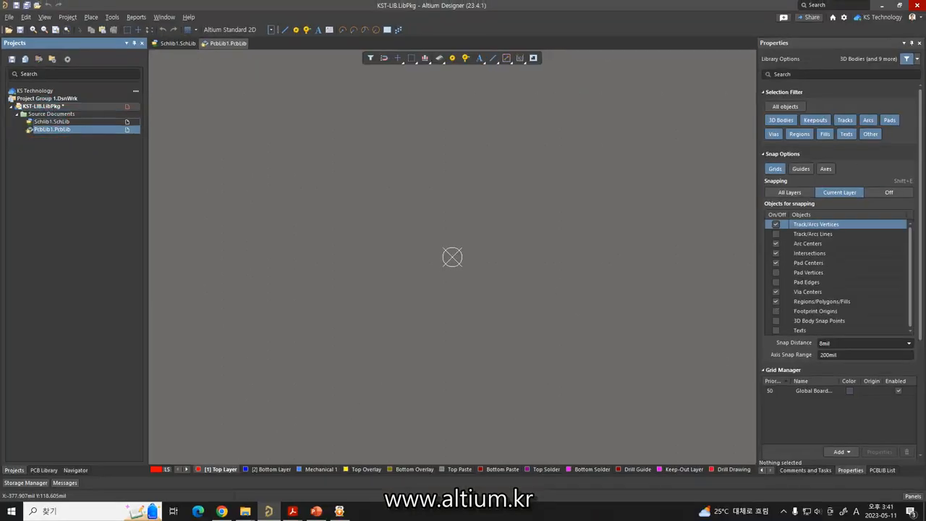
# Step: Open Schlib1.SchLib from the KST-LIB package and show its component list
pyautogui.click(119, 139)
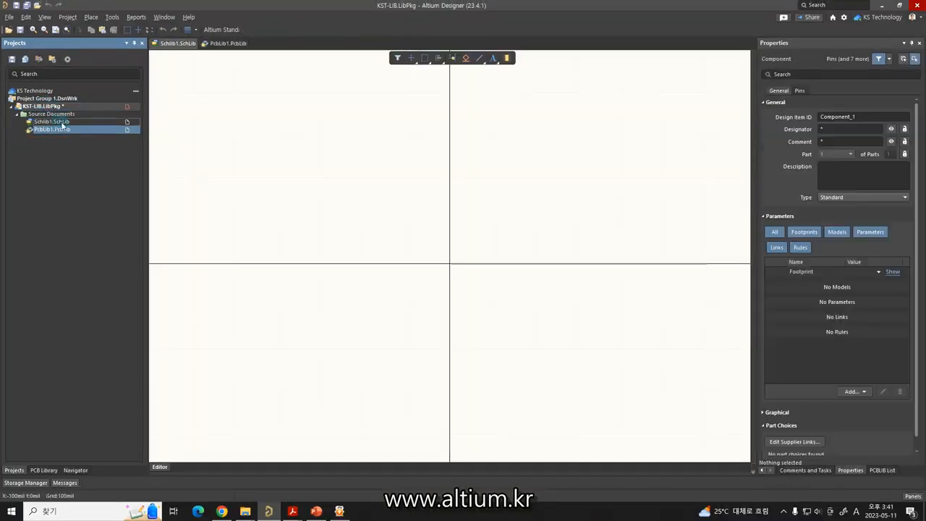
pyautogui.click(62, 125)
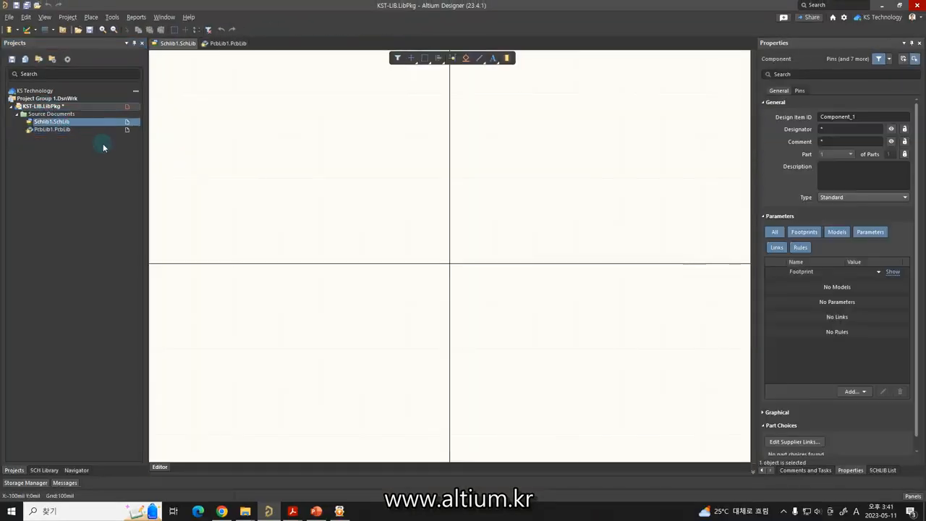
pyautogui.click(43, 470)
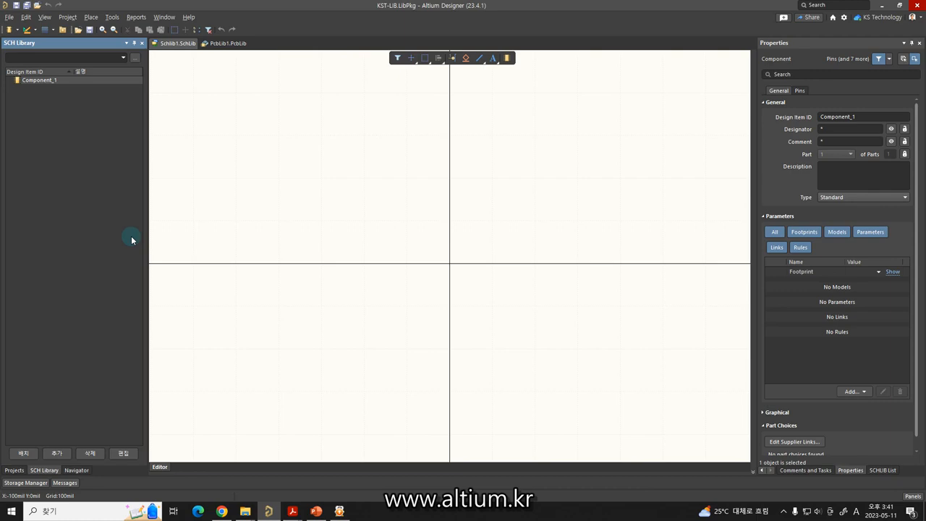
# Step: Switch to File Explorer and drop CSP-USC16-TR.IntLib, CP2102-GM.IntLib and ATMEGA328-AU.IntLib from the Downloads folder into Altium Designer
pyautogui.moveTo(245, 511)
pyautogui.click(222, 474)
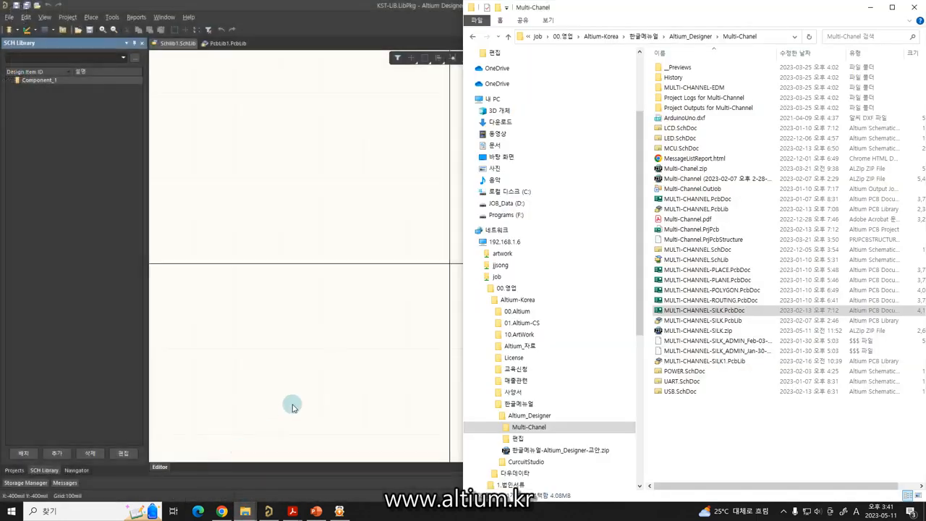
pyautogui.click(499, 122)
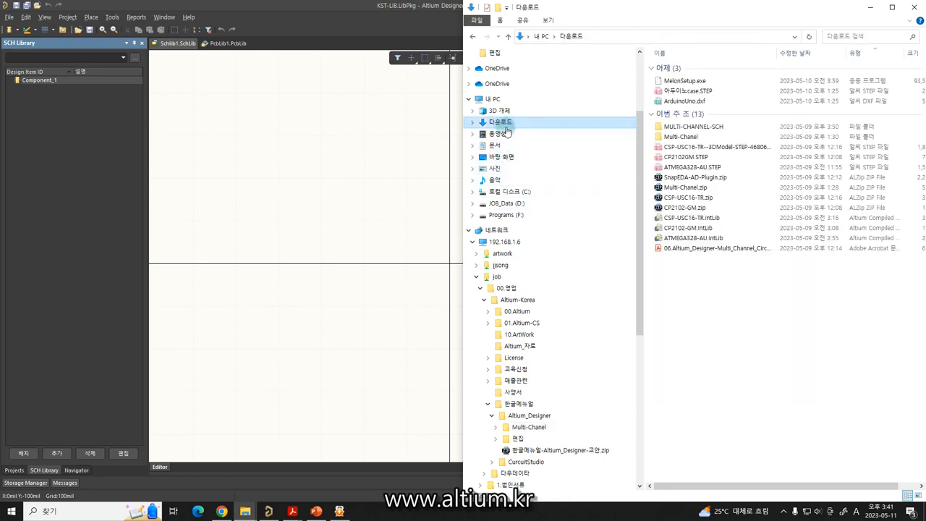
pyautogui.click(707, 284)
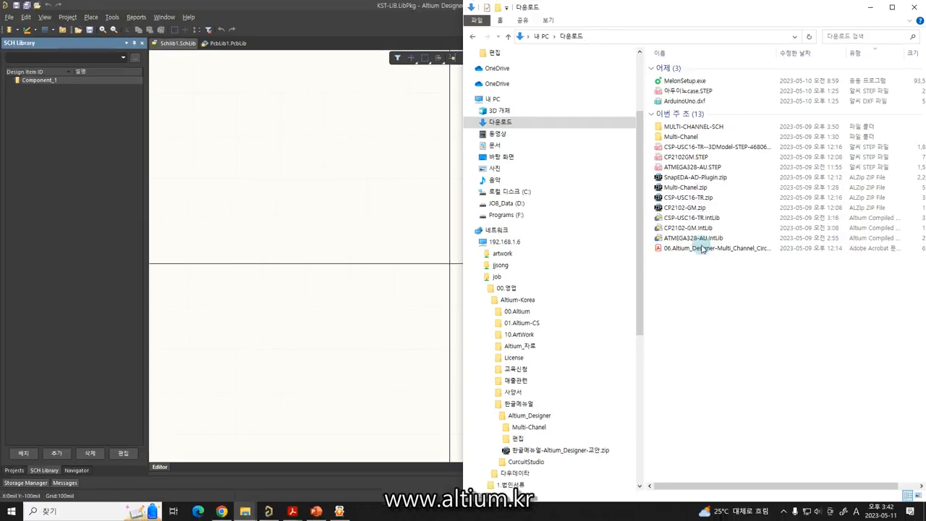
pyautogui.click(691, 218)
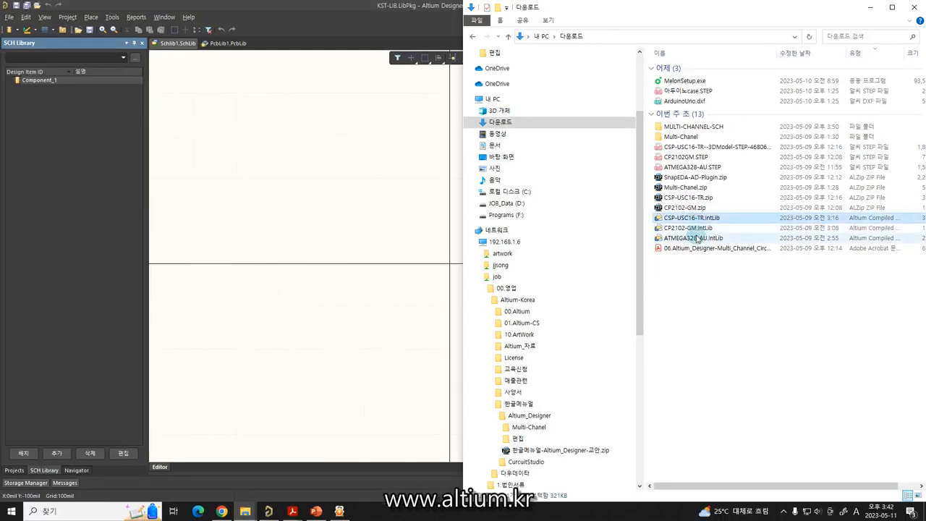
pyautogui.keyDown('shift'); pyautogui.click(698, 238); pyautogui.keyUp('shift')
pyautogui.moveTo(697, 239); pyautogui.dragTo(67, 193)
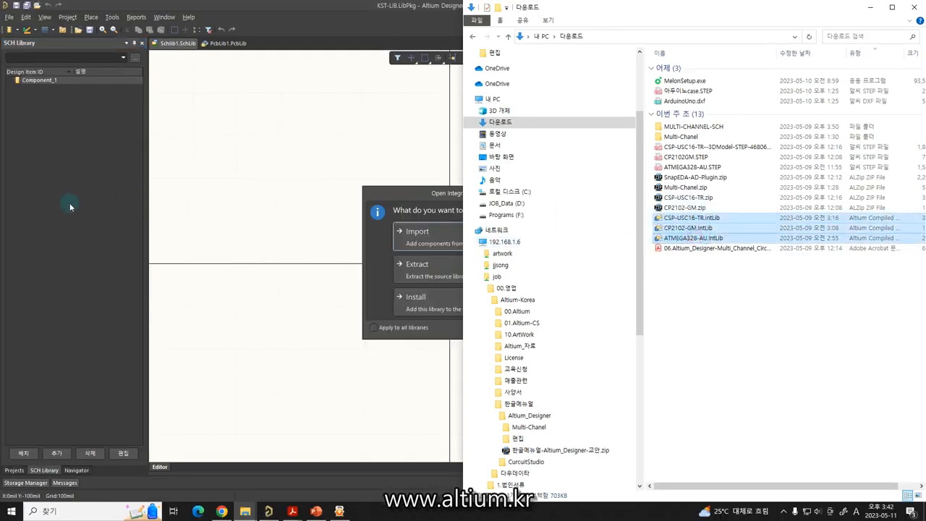
pyautogui.click(366, 240)
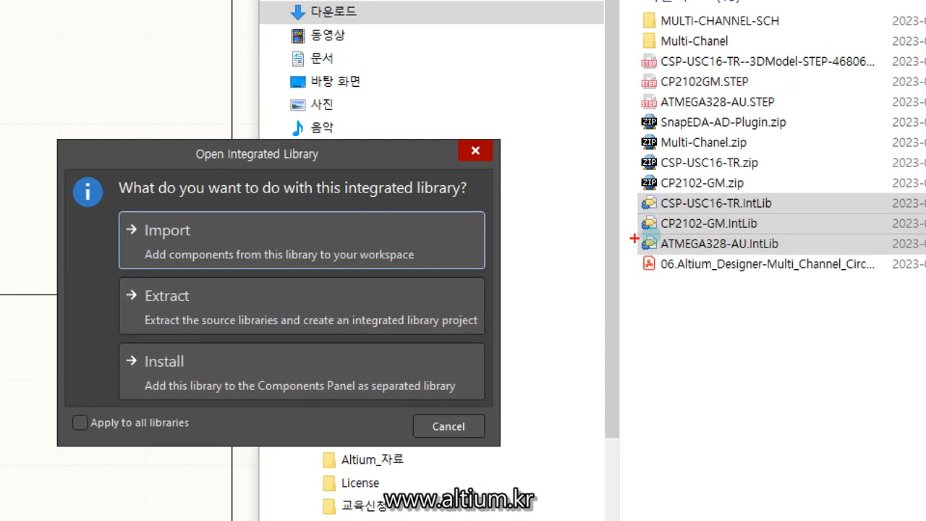
pyautogui.moveTo(748, 190)
pyautogui.mouseDown()
pyautogui.moveTo(762, 215)
pyautogui.moveTo(742, 190)
pyautogui.mouseUp()
pyautogui.moveTo(722, 292)
pyautogui.mouseDown()
pyautogui.moveTo(746, 291)
pyautogui.moveTo(738, 316)
pyautogui.moveTo(744, 302)
pyautogui.mouseUp()
pyautogui.moveTo(755, 303); pyautogui.dragTo(756, 320)
pyautogui.moveTo(767, 302)
pyautogui.mouseDown()
pyautogui.moveTo(769, 325)
pyautogui.moveTo(774, 312)
pyautogui.mouseUp()
pyautogui.click(783, 313)
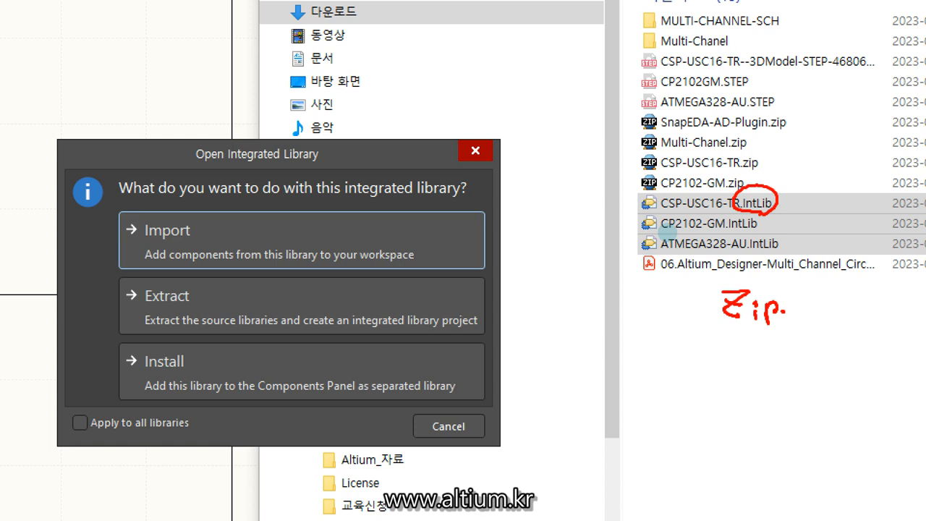
pyautogui.moveTo(189, 287)
pyautogui.mouseDown()
pyautogui.moveTo(137, 319)
pyautogui.moveTo(190, 303)
pyautogui.mouseUp()
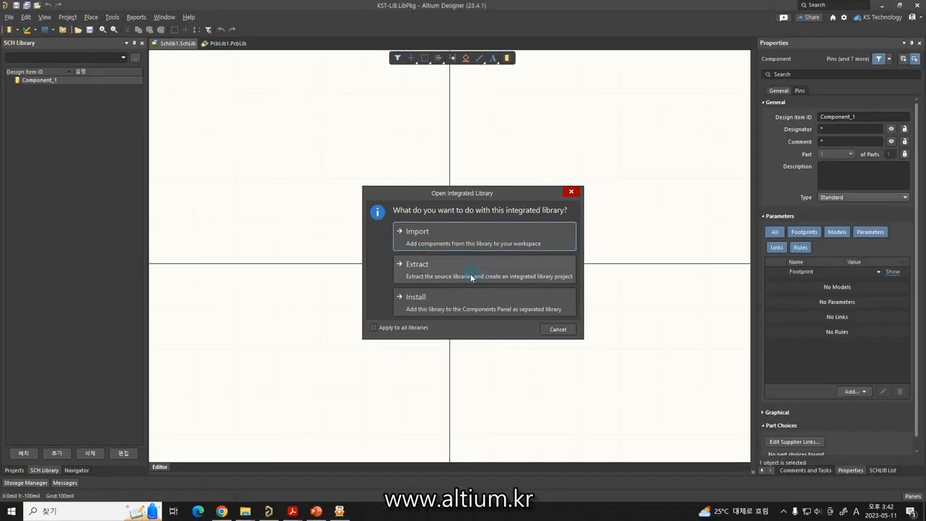
# Step: Extract the source libraries of all three integrated libraries as integrated library projects
pyautogui.click(471, 277)
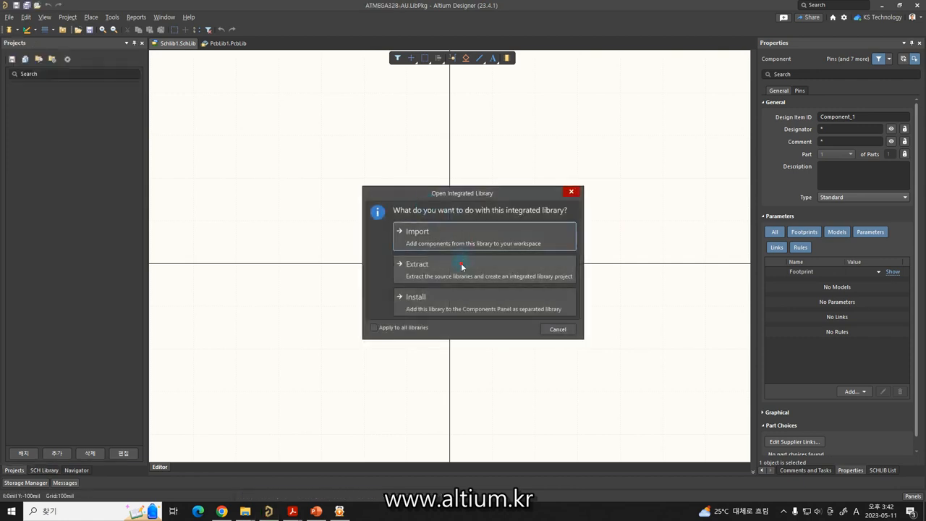
pyautogui.click(461, 263)
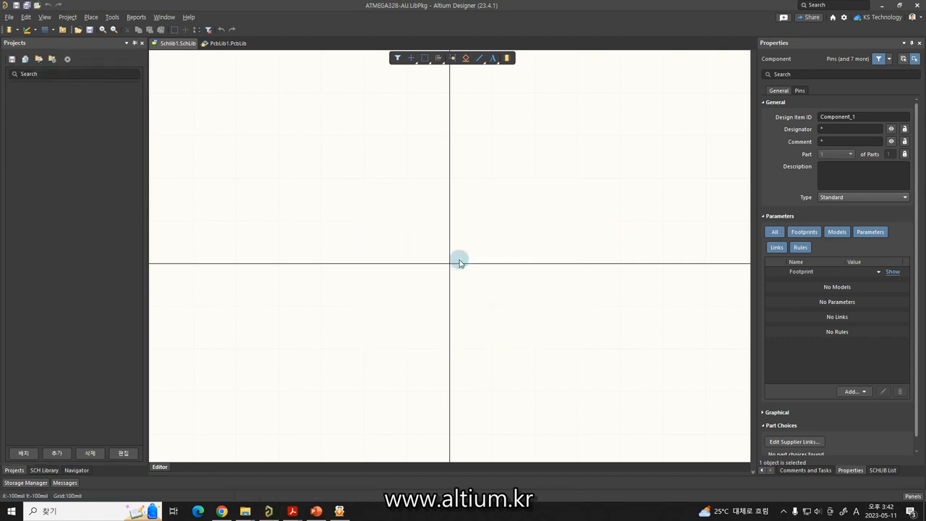
pyautogui.click(459, 275)
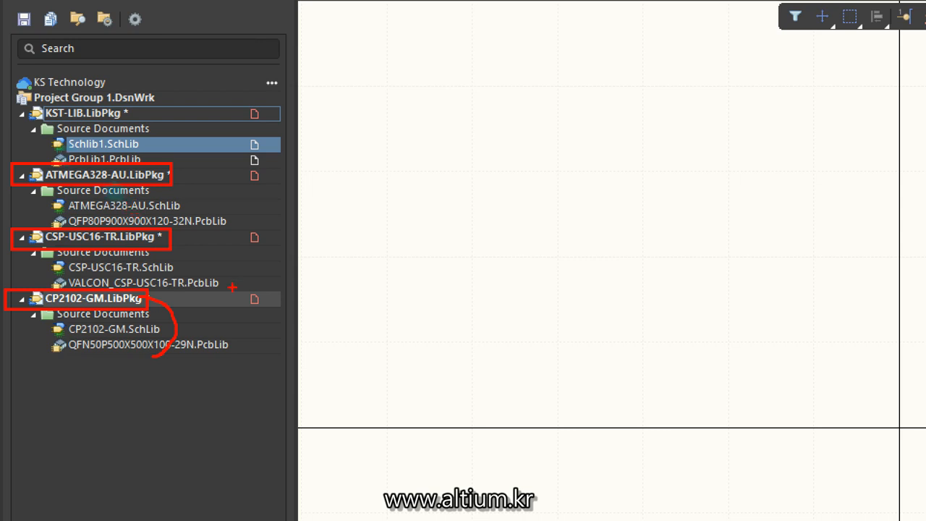
pyautogui.moveTo(196, 195); pyautogui.dragTo(194, 209)
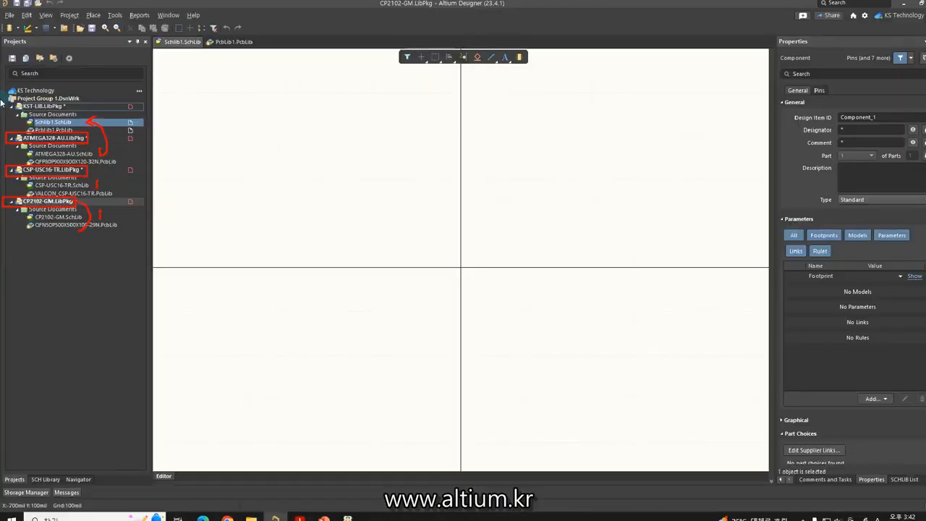
# Step: Open ATMEGA328-AU.SchLib and copy its ATMEGA328-AU component from the schematic library list
pyautogui.doubleClick(46, 153)
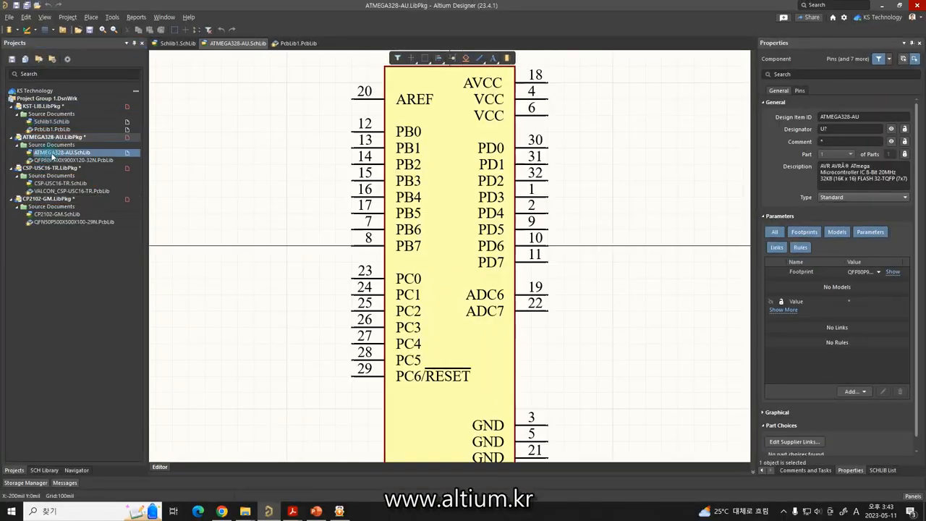
pyautogui.click(49, 470)
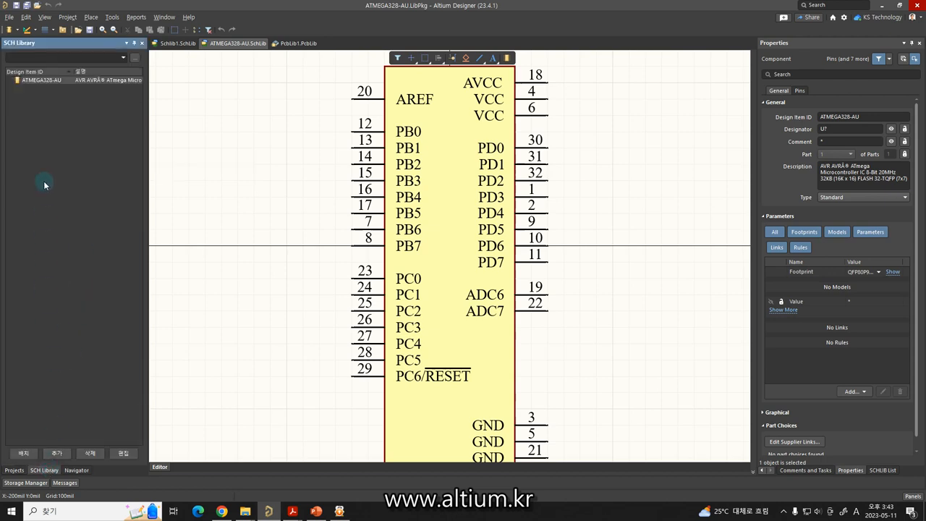
pyautogui.click(44, 80)
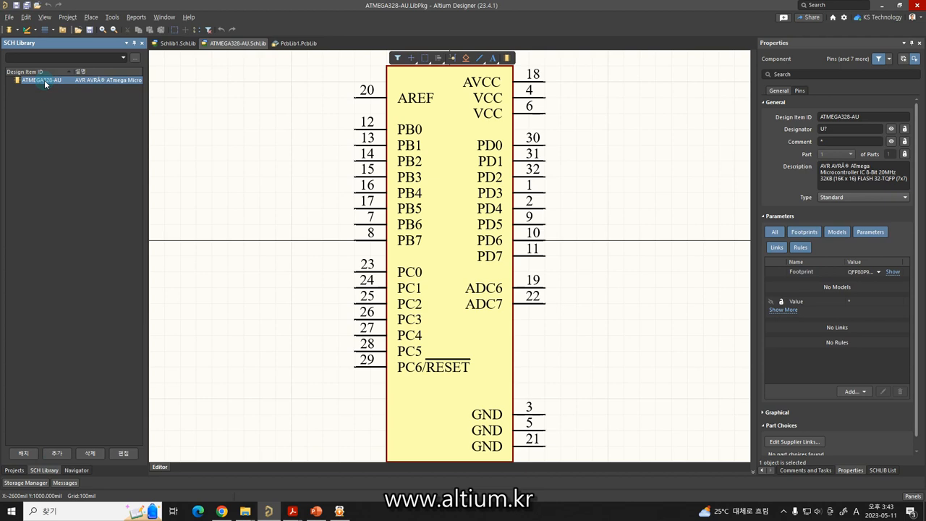
pyautogui.rightClick(44, 79)
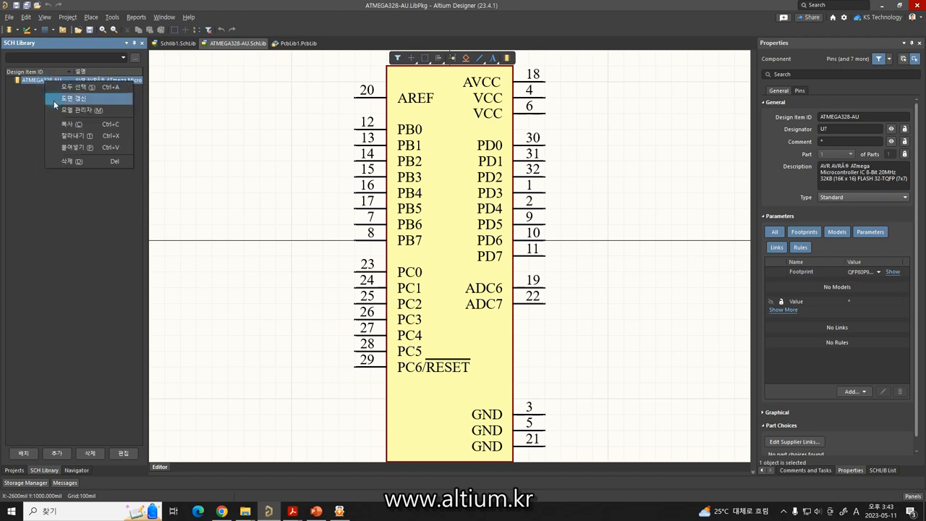
pyautogui.click(60, 127)
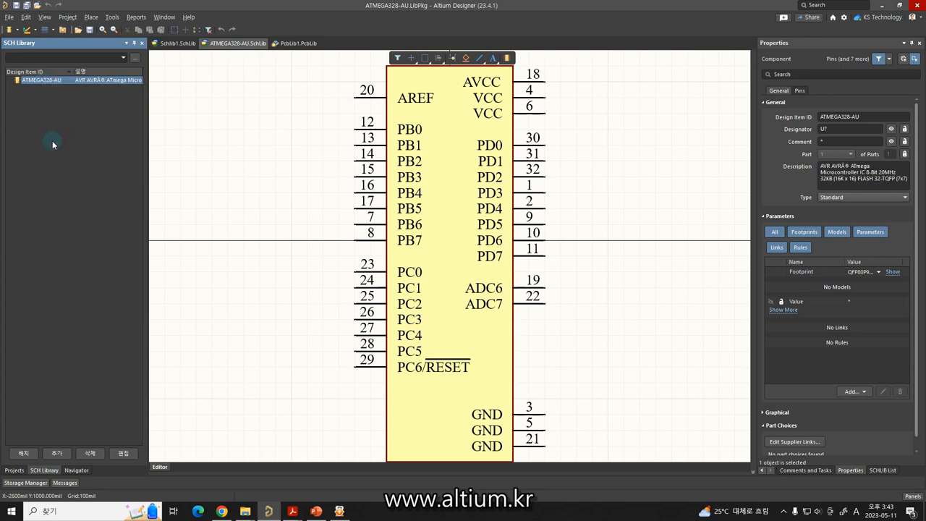
# Step: Return to Schlib1.SchLib and paste the copied ATMEGA328-AU component into its component list
pyautogui.click(168, 43)
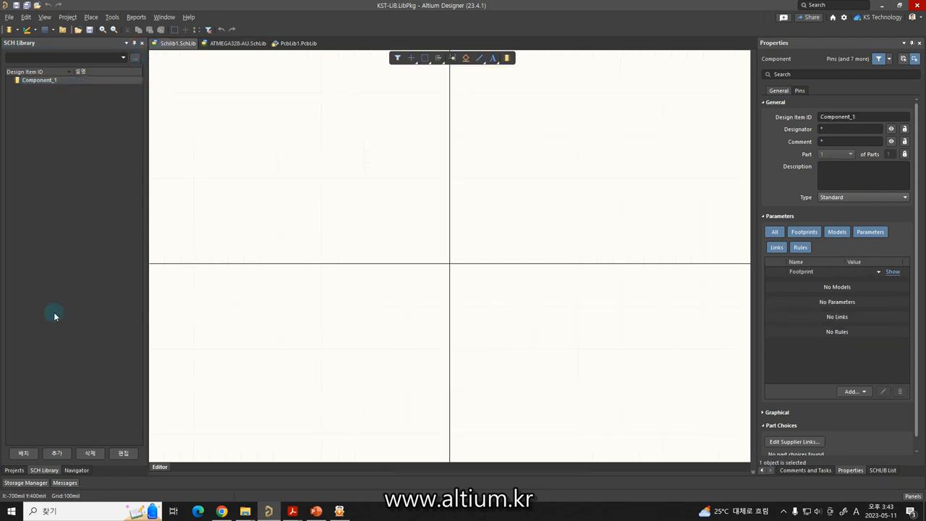
pyautogui.click(14, 470)
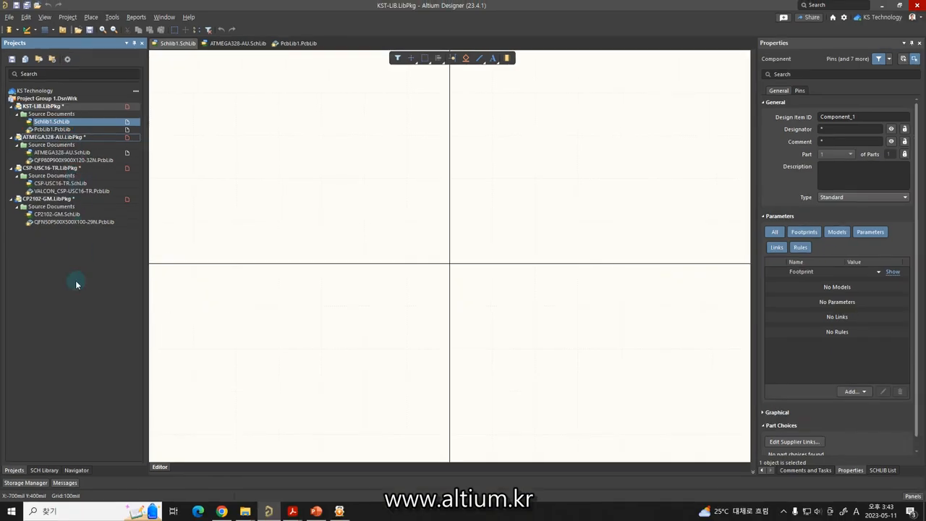
pyautogui.click(52, 474)
pyautogui.rightClick(64, 260)
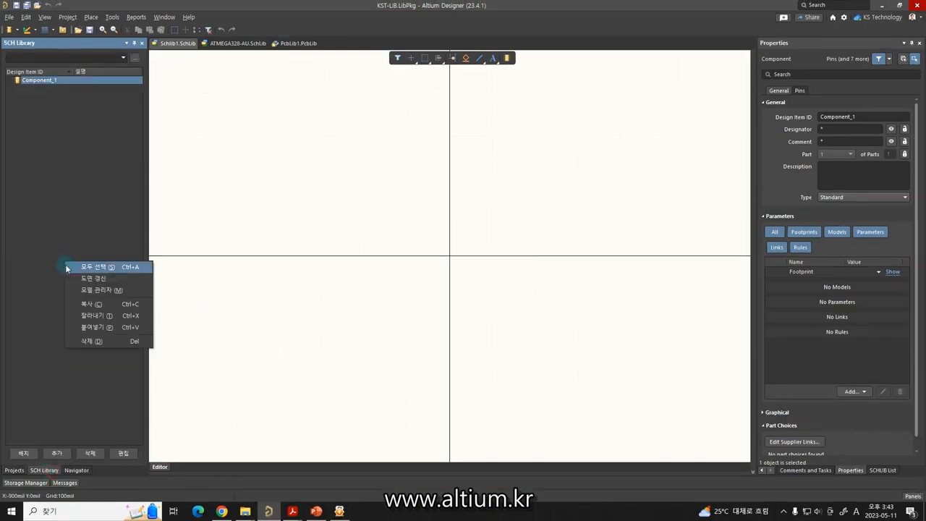
pyautogui.click(82, 327)
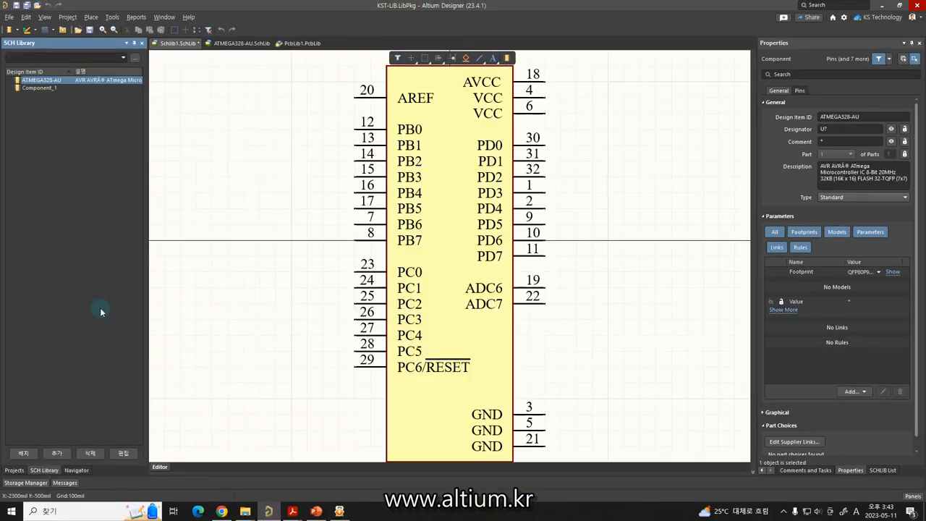
# Step: Delete the empty Component_1 from Schlib1.SchLib and confirm the deletion
pyautogui.click(46, 88)
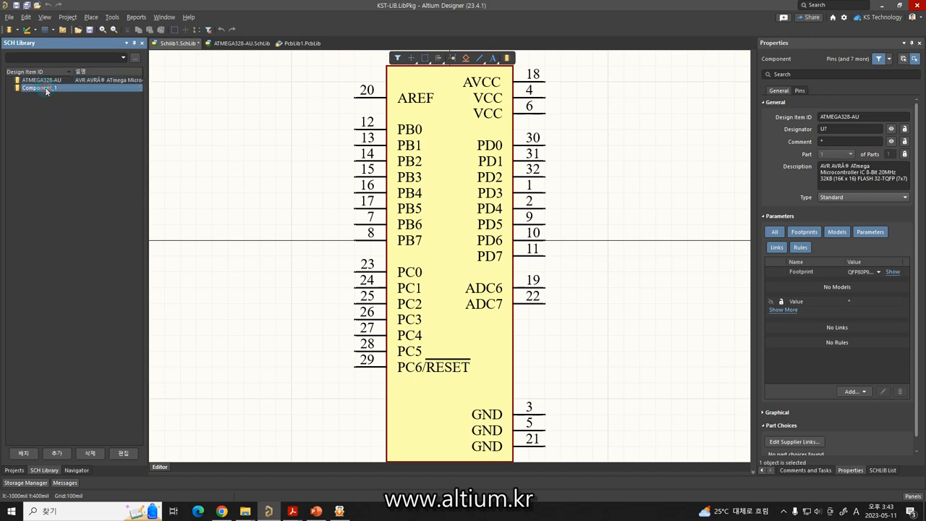
pyautogui.press('Delete')
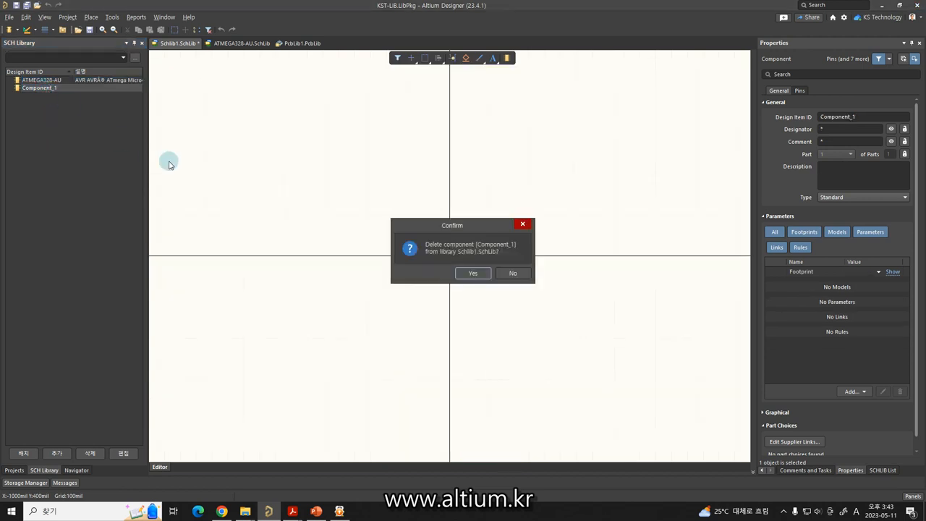
pyautogui.click(472, 274)
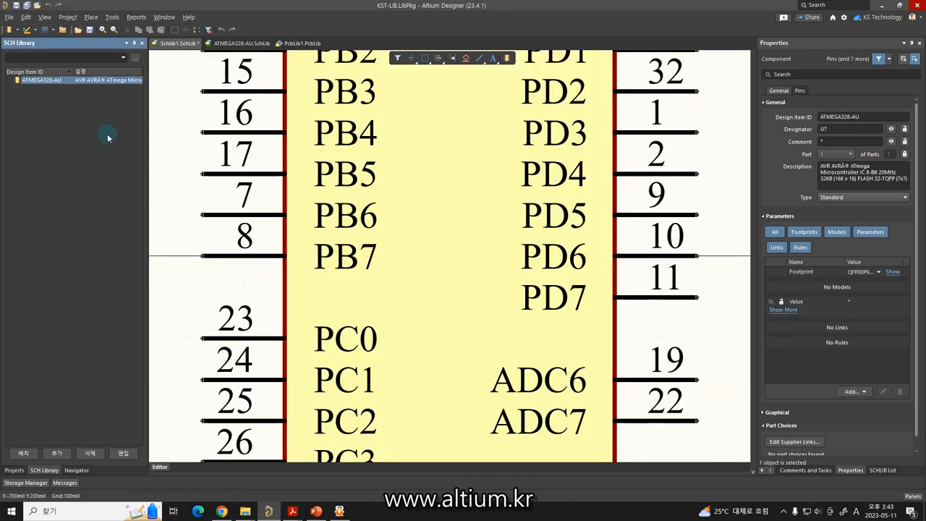
# Step: Open CSP-USC16-TR.SchLib from the project tree and copy its CSP-USC16-TR component
pyautogui.click(23, 470)
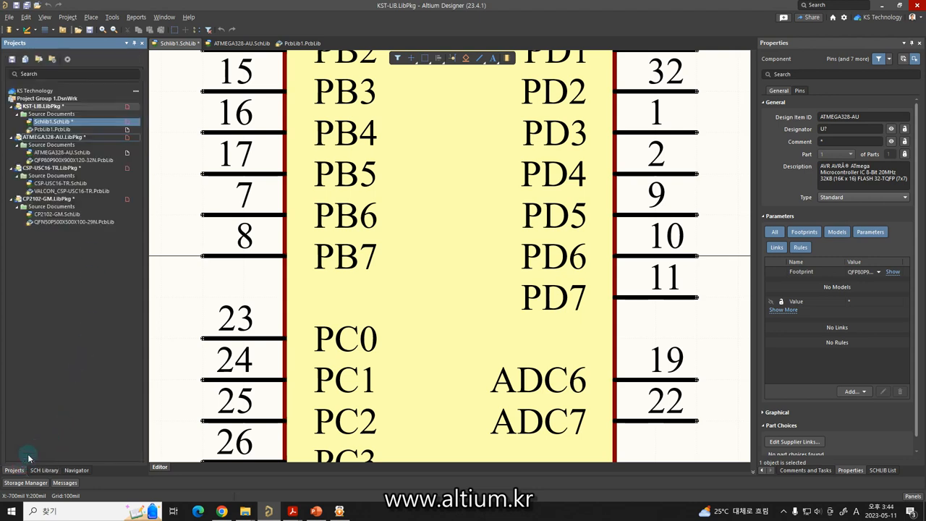
pyautogui.click(40, 185)
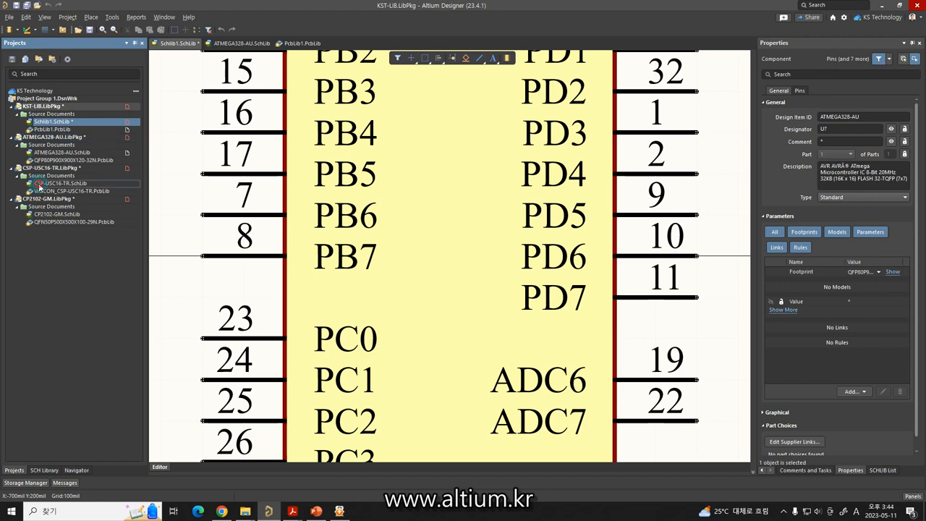
pyautogui.doubleClick(39, 186)
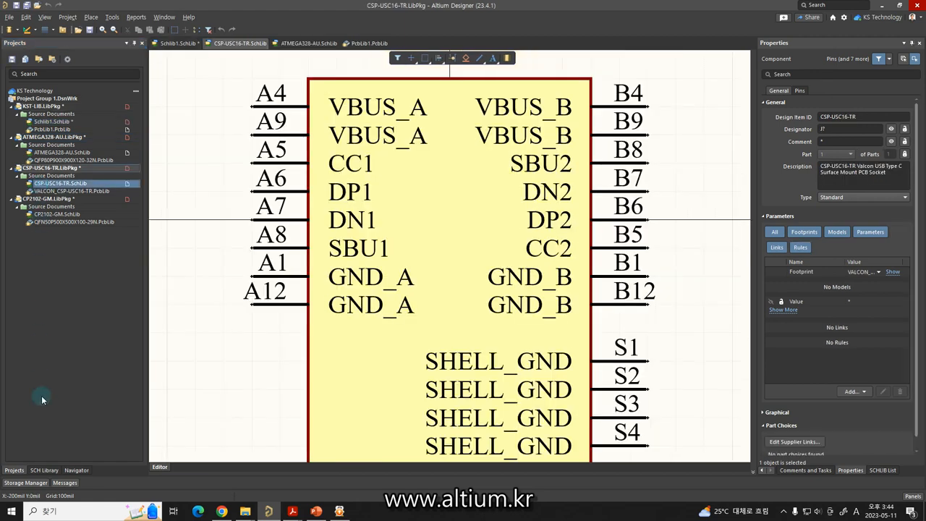
pyautogui.click(44, 470)
pyautogui.click(45, 81)
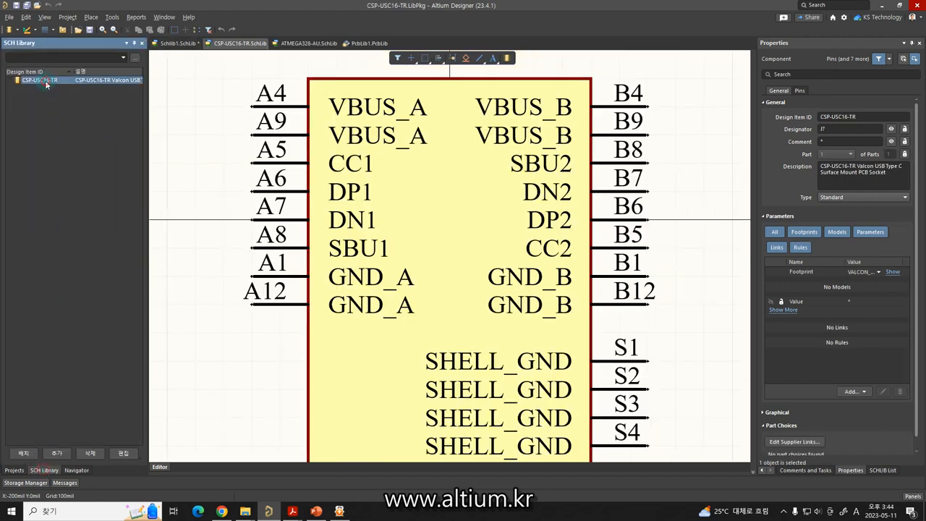
pyautogui.rightClick(45, 81)
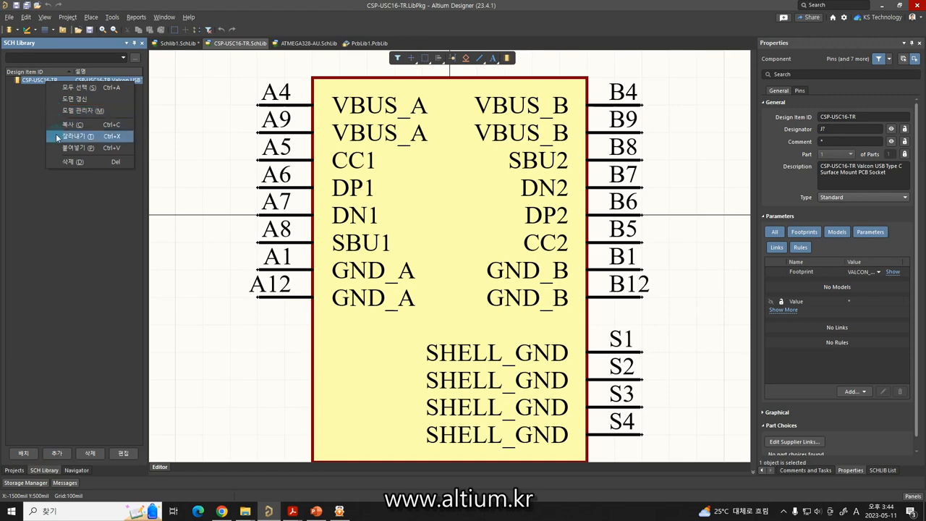
pyautogui.click(69, 125)
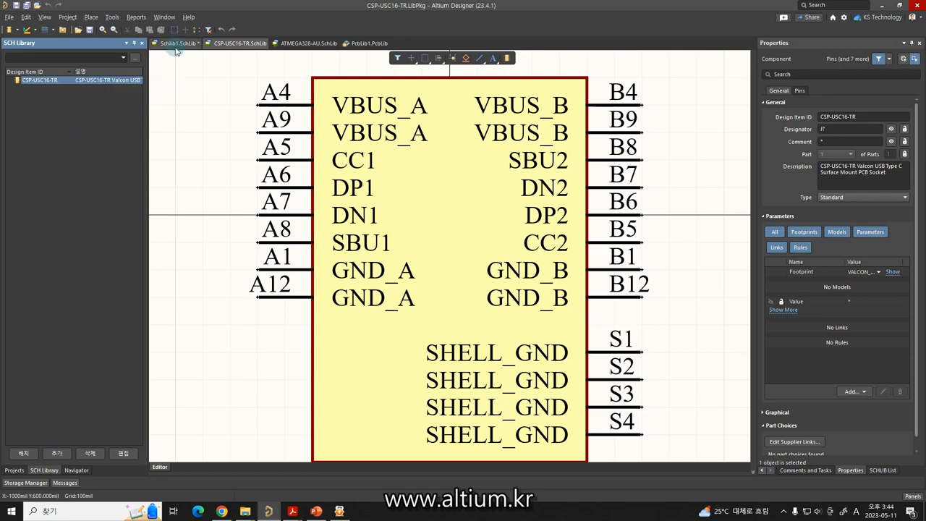
# Step: Paste the copied CSP-USC16-TR component into the component list of Schlib1.SchLib
pyautogui.click(161, 45)
pyautogui.rightClick(66, 118)
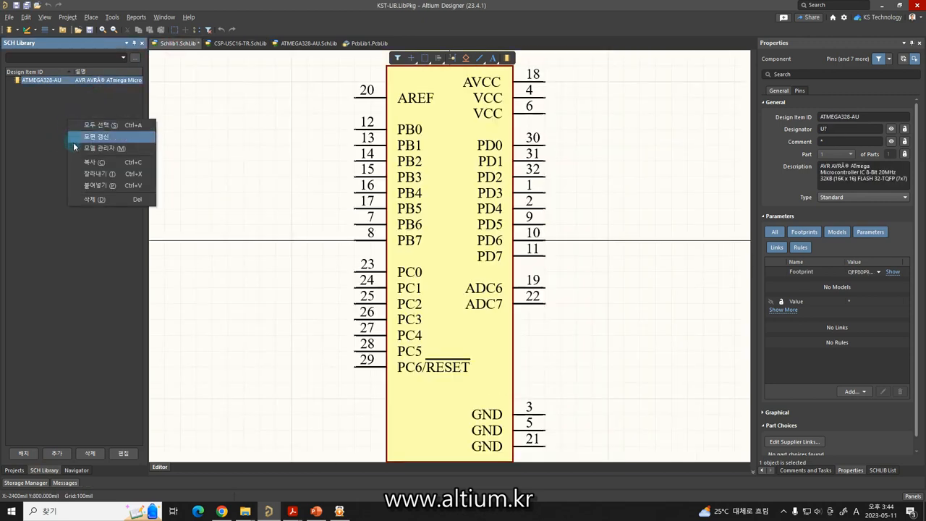
pyautogui.click(91, 185)
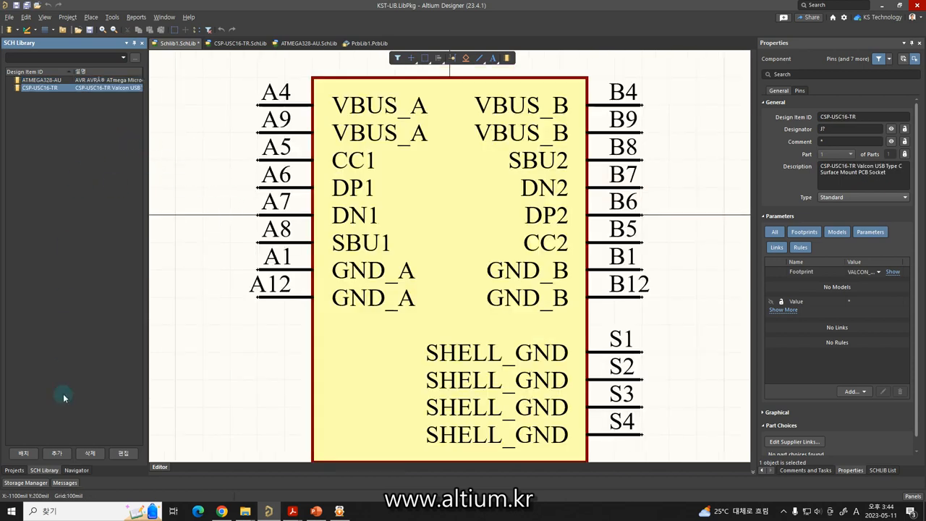
# Step: Open CP2102-GM.SchLib from the project tree and copy its CP2102-GM component
pyautogui.click(14, 471)
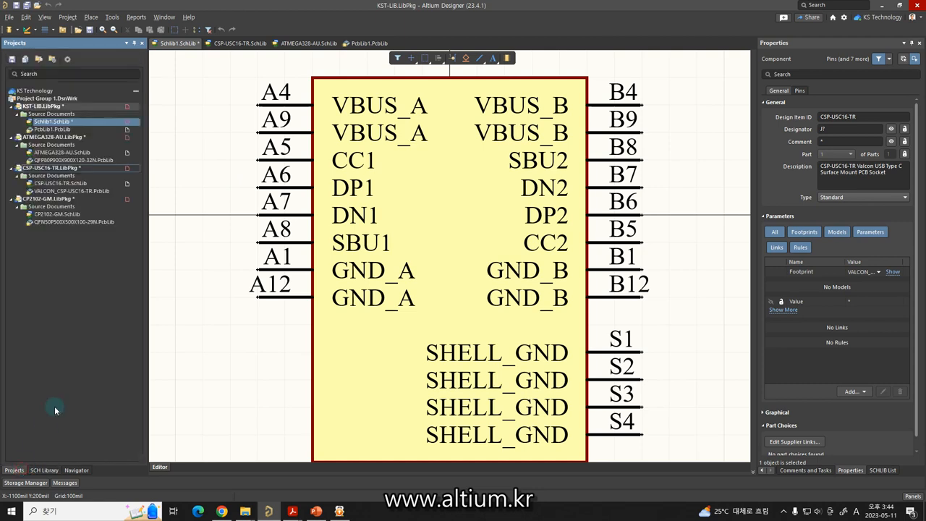
pyautogui.doubleClick(41, 215)
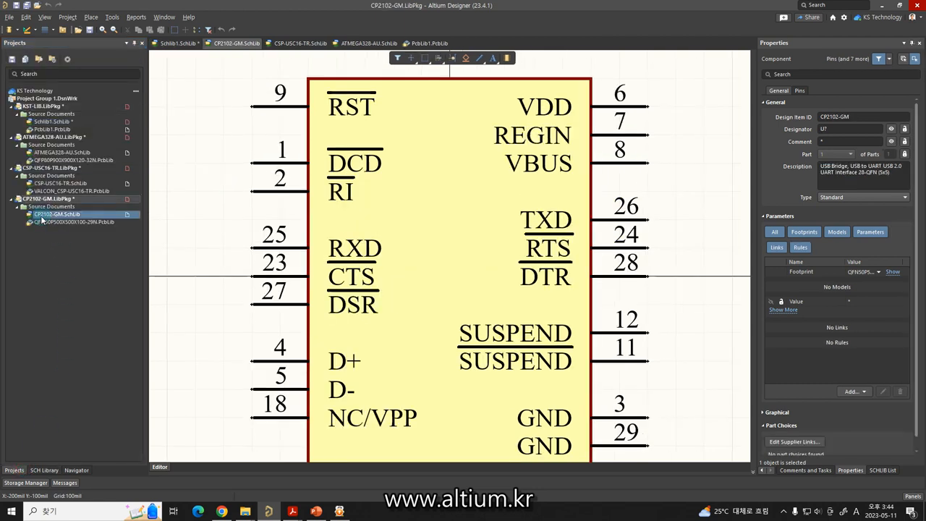
pyautogui.click(44, 470)
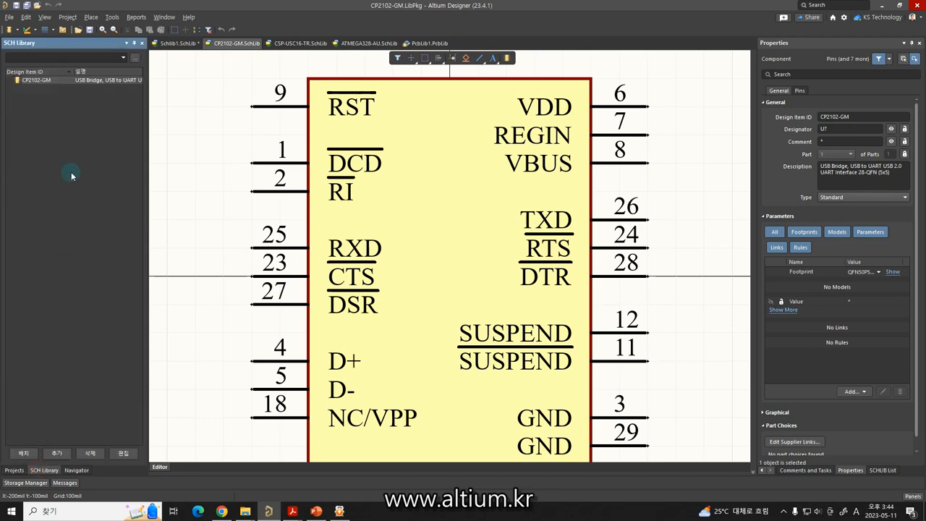
pyautogui.rightClick(45, 80)
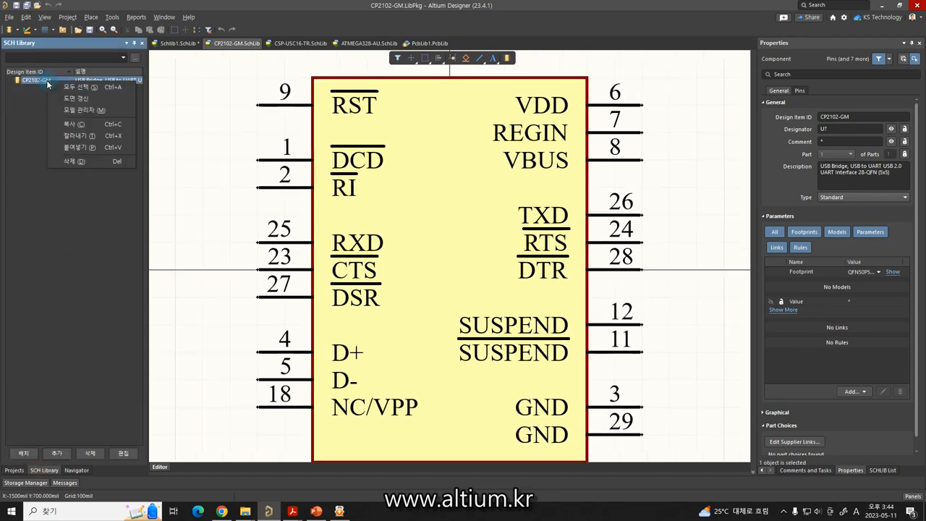
pyautogui.click(64, 127)
# Step: Return to Schlib1.SchLib and paste the copied CP2102-GM component into its component list
pyautogui.click(188, 46)
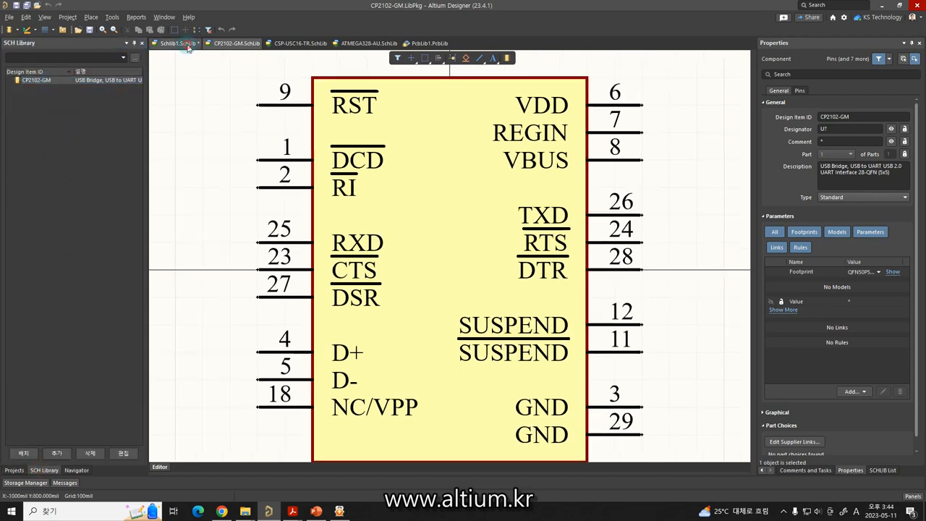
pyautogui.rightClick(61, 148)
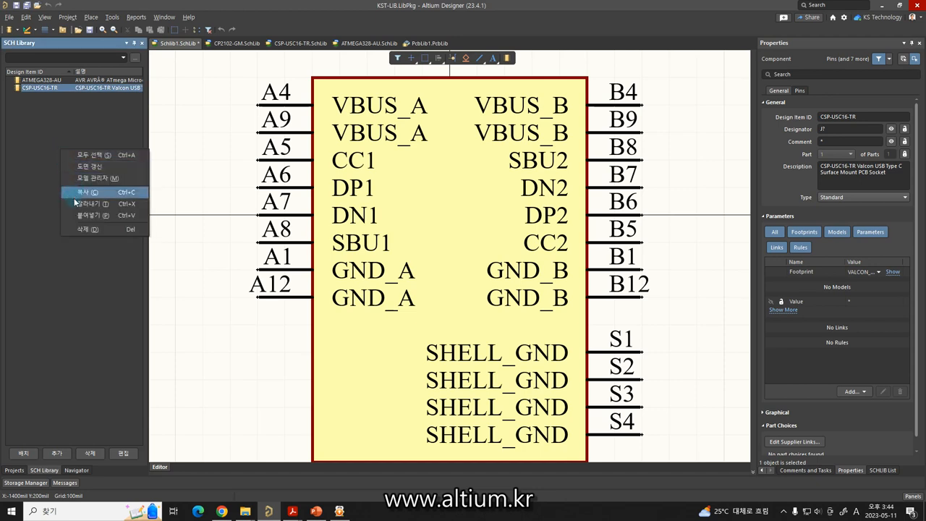
pyautogui.click(80, 215)
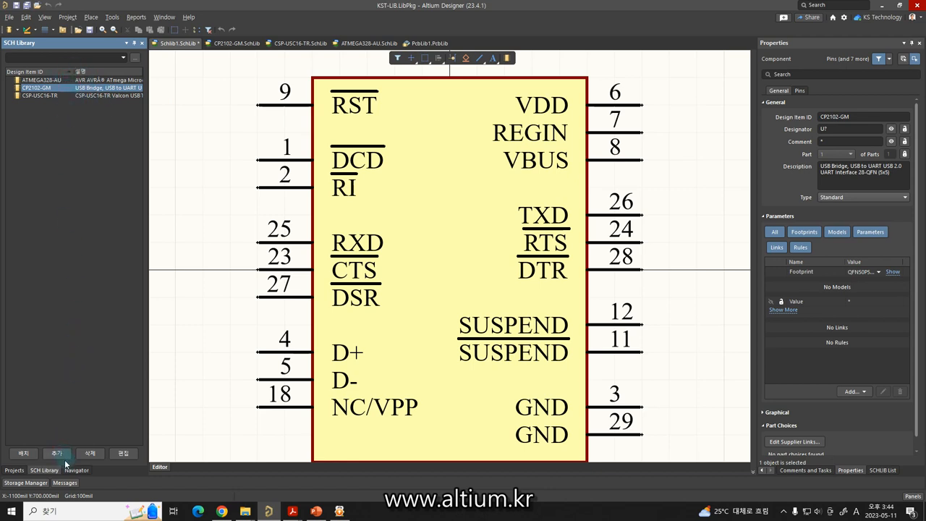
# Step: Open QFP80P900X900X120-32N.PcbLib from the ATMEGA328-AU project and copy its footprint
pyautogui.click(16, 470)
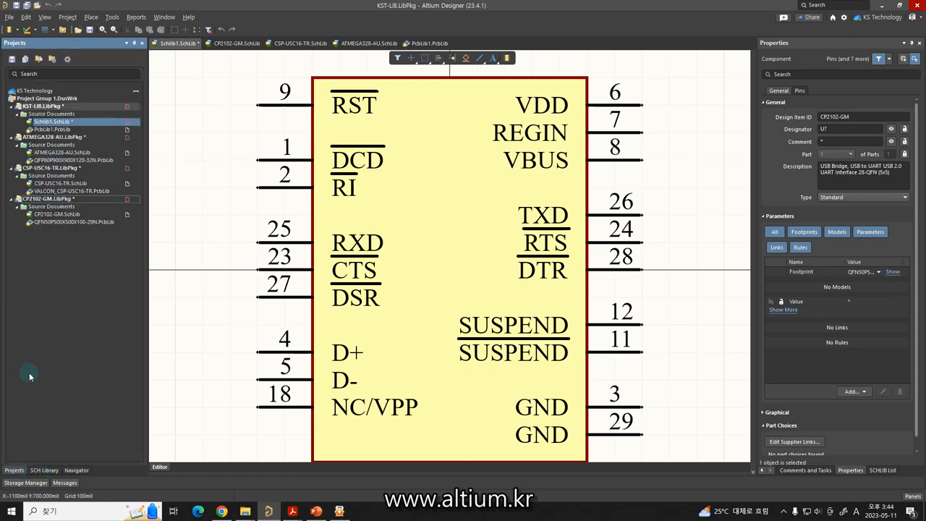
pyautogui.doubleClick(42, 161)
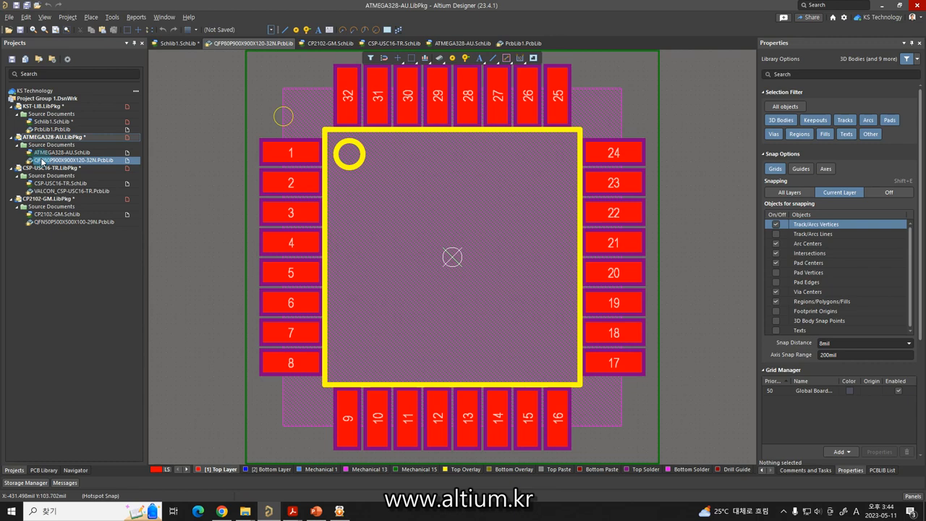
pyautogui.click(43, 470)
pyautogui.rightClick(54, 135)
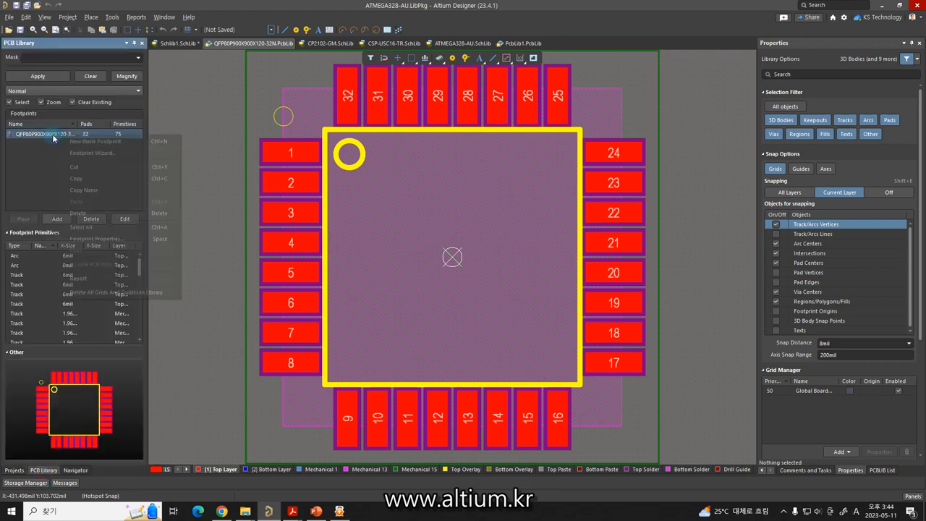
pyautogui.click(64, 179)
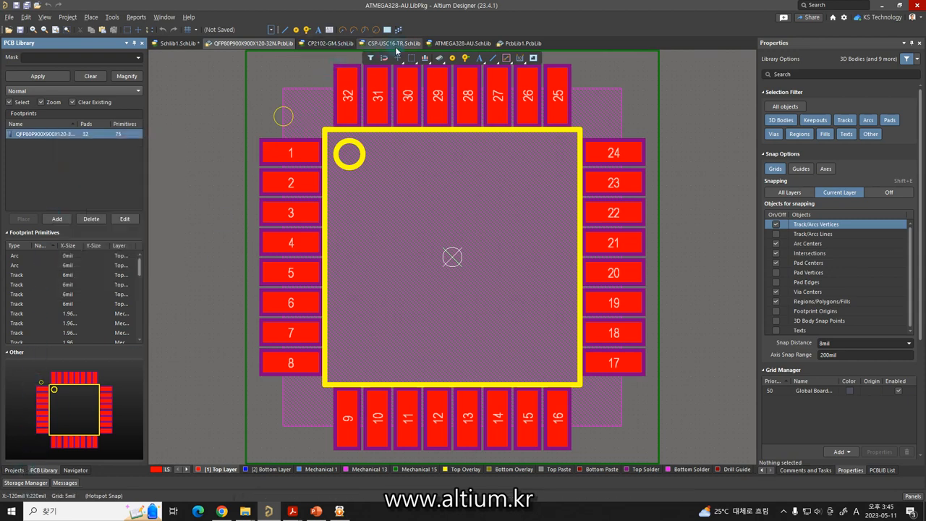
# Step: Switch to PcbLib1.PcbLib and paste the copied QFP80P900X900X120-32N footprint into its footprint list
pyautogui.click(506, 47)
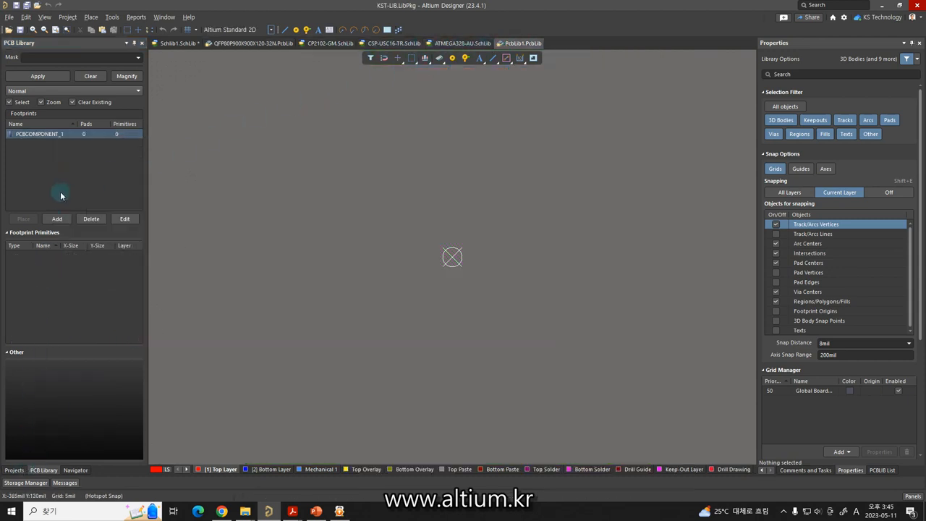
pyautogui.rightClick(52, 174)
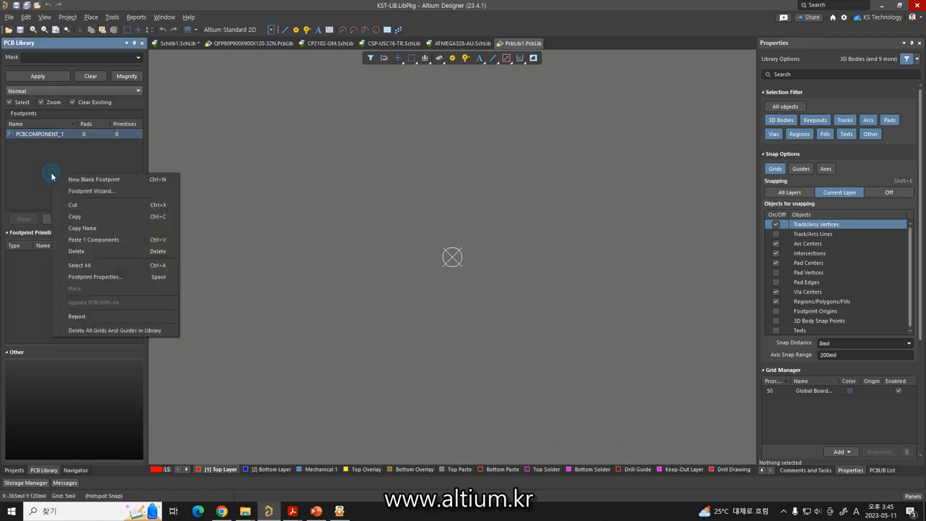
pyautogui.click(79, 241)
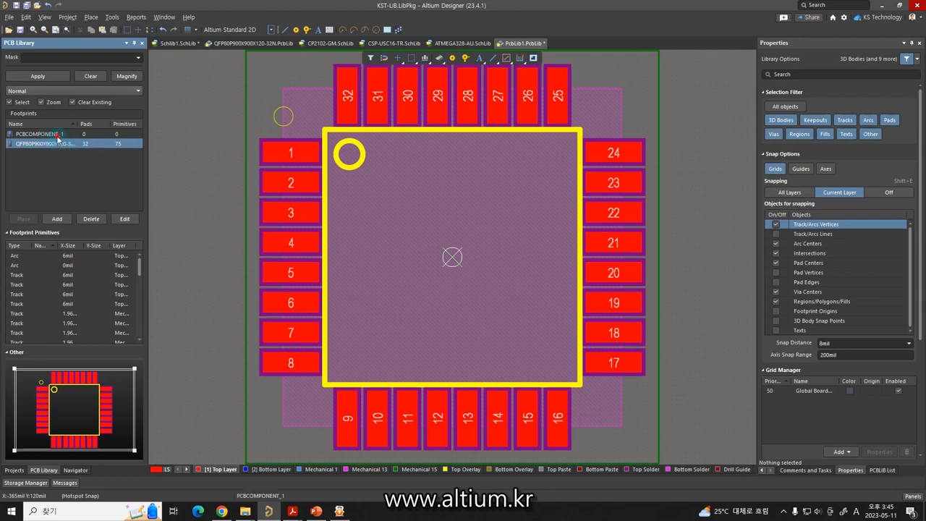
# Step: Delete the empty PCBCOMPONENT_1 footprint from PcbLib1.PcbLib and confirm the deletion
pyautogui.click(58, 134)
pyautogui.click(91, 218)
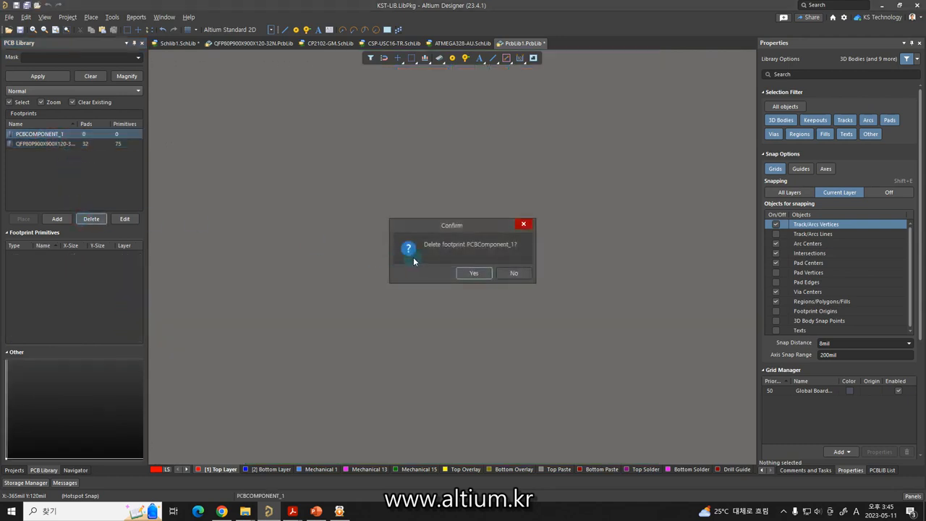
pyautogui.click(470, 274)
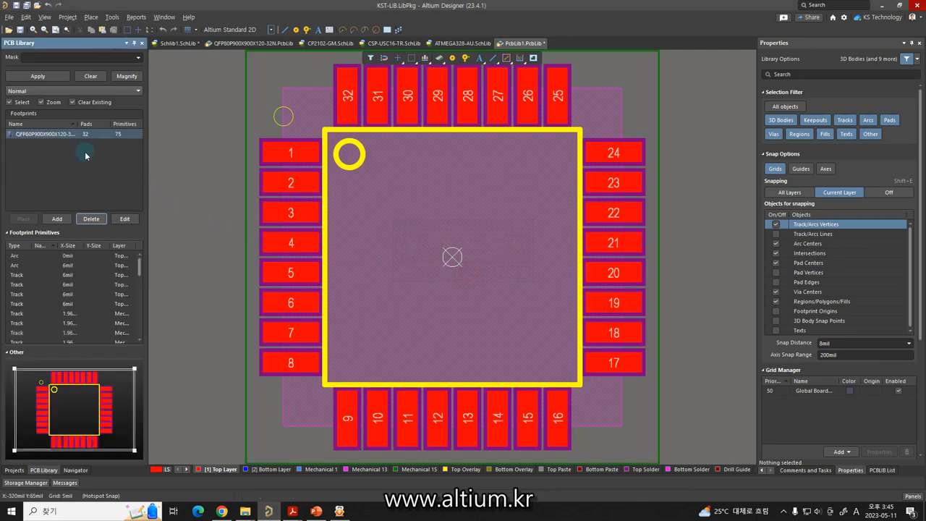
# Step: Open VALCON_CSP-USC16-TR.PcbLib from the project tree and copy its VALCON_CSP-USC16-TR footprint
pyautogui.click(14, 470)
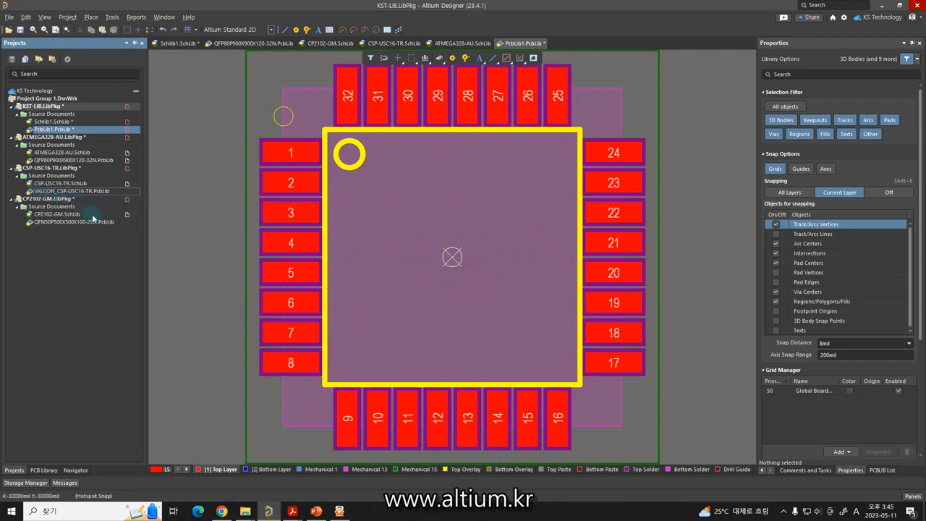
pyautogui.click(44, 470)
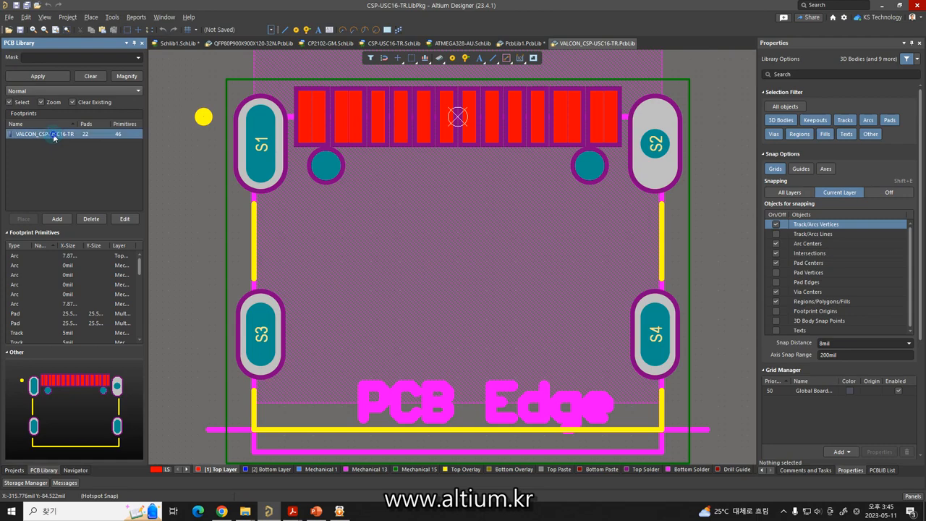
pyautogui.rightClick(54, 137)
pyautogui.click(71, 180)
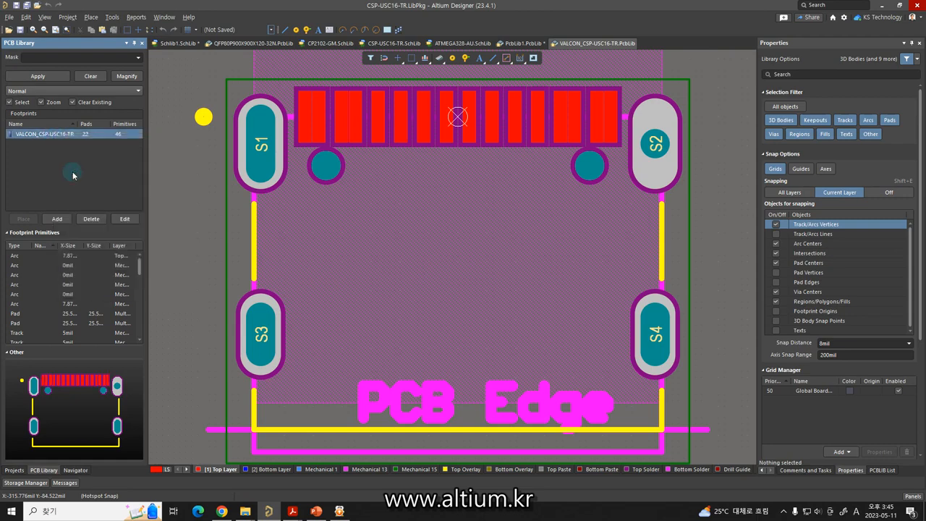
# Step: Return to PcbLib1.PcbLib and paste the copied VALCON_CSP-USC16-TR footprint into its footprint list
pyautogui.click(523, 43)
pyautogui.rightClick(62, 157)
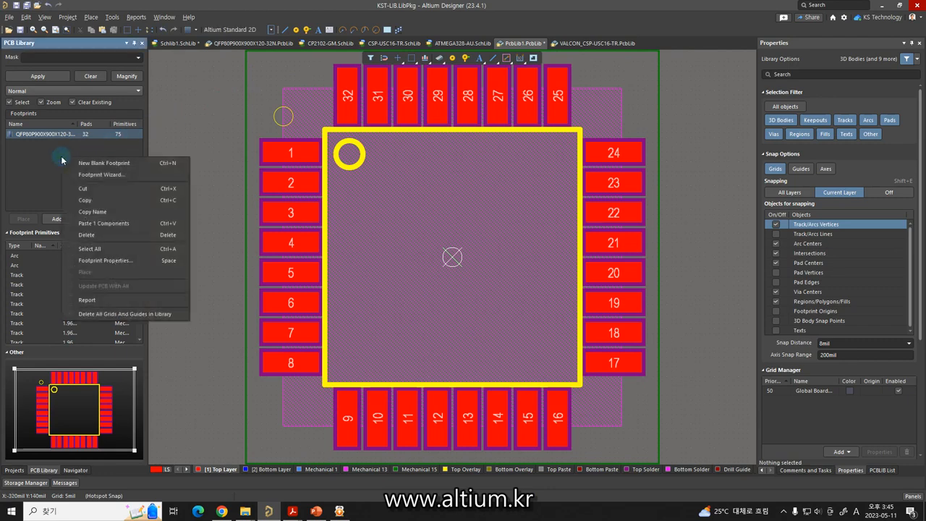
pyautogui.click(92, 223)
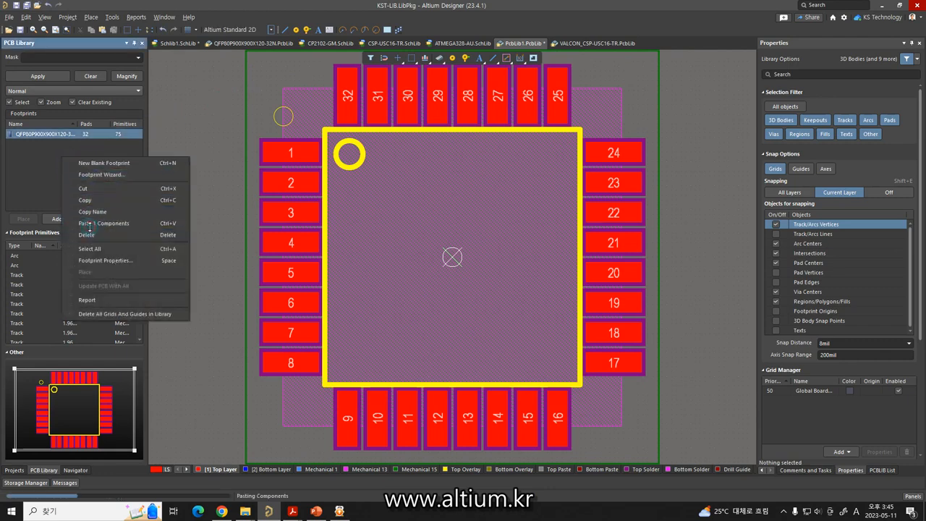
# Step: Open QFN50P500X500X100-29N.PcbLib from the CP2102-GM project and copy its footprint
pyautogui.click(14, 469)
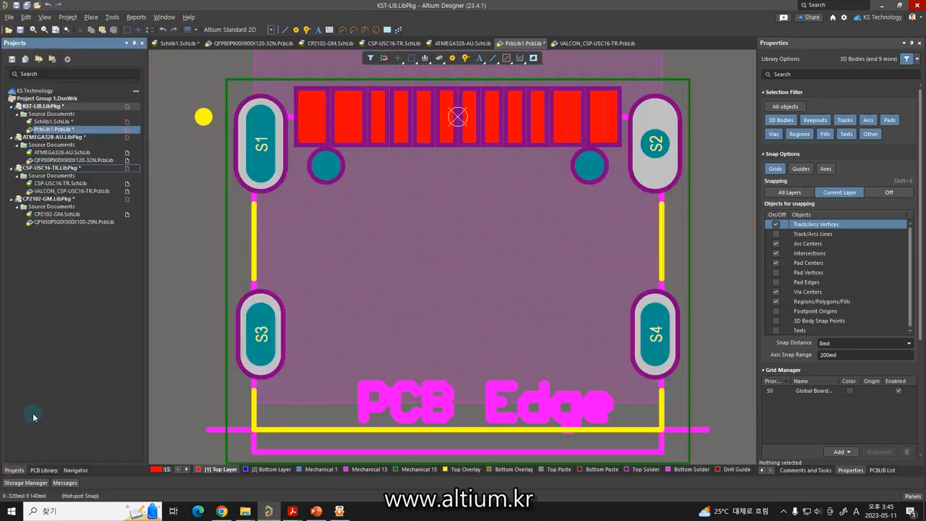
pyautogui.doubleClick(49, 215)
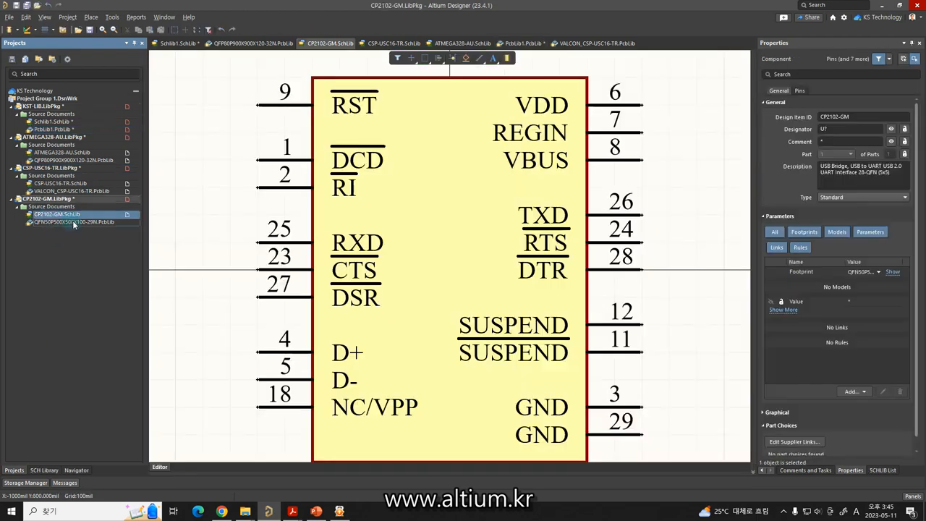
pyautogui.doubleClick(72, 222)
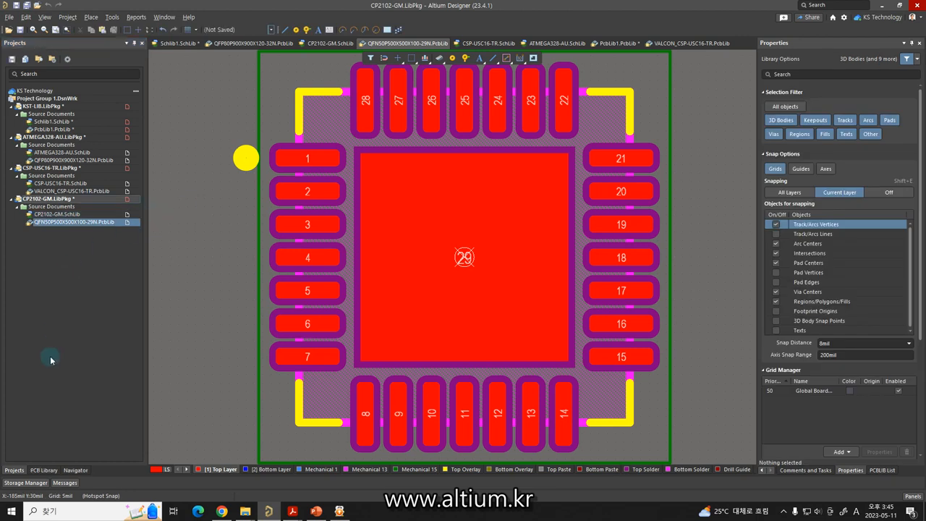
pyautogui.click(41, 471)
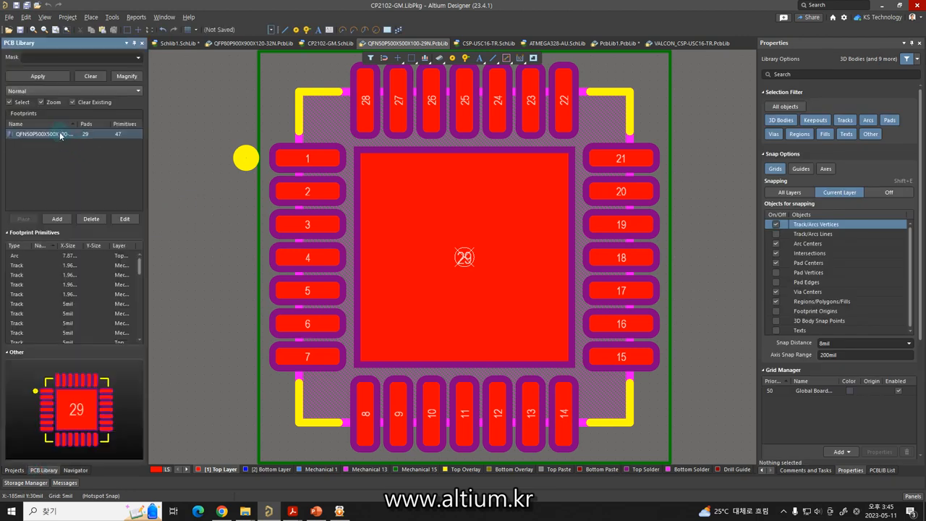
pyautogui.rightClick(61, 136)
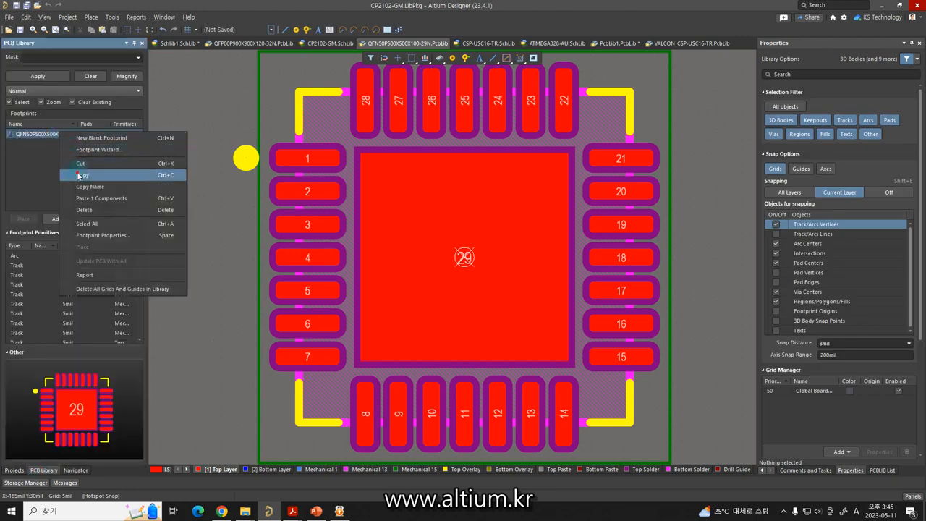
pyautogui.click(81, 175)
# Step: Reopen PcbLib1.PcbLib from the project tree and paste the copied QFN50P500X500X100-29N footprint into its footprint list
pyautogui.click(14, 470)
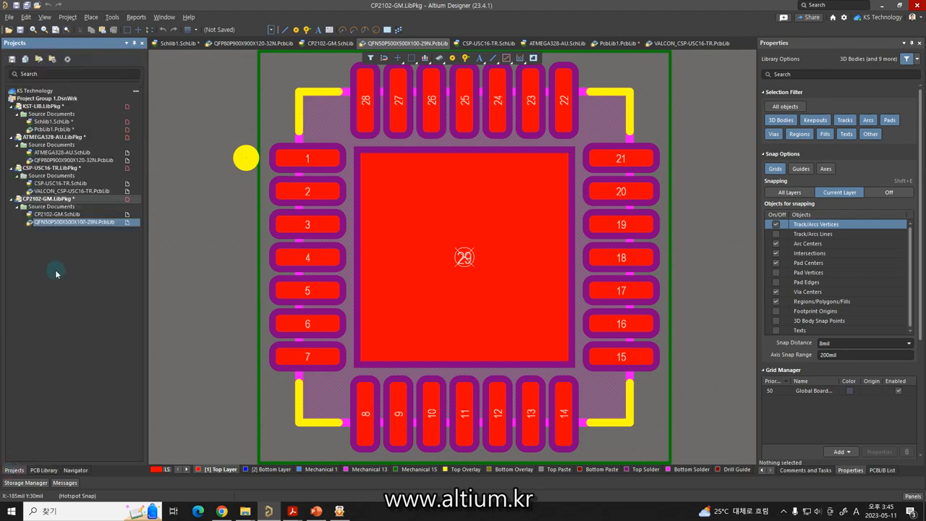
pyautogui.doubleClick(44, 130)
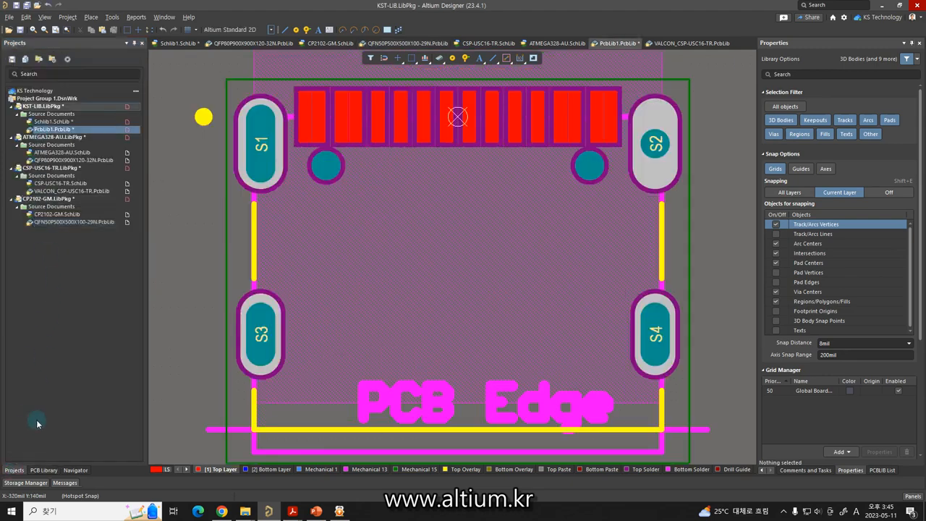
pyautogui.click(43, 471)
pyautogui.rightClick(64, 186)
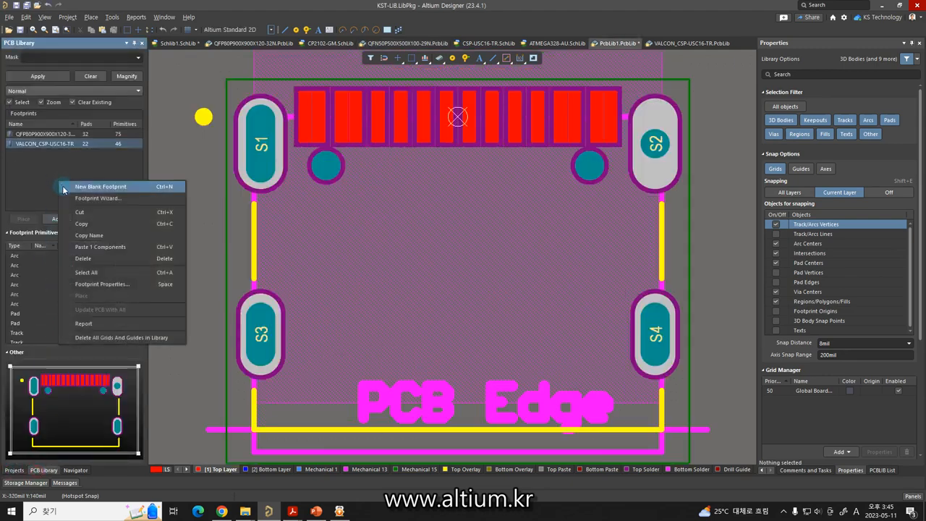
pyautogui.click(84, 246)
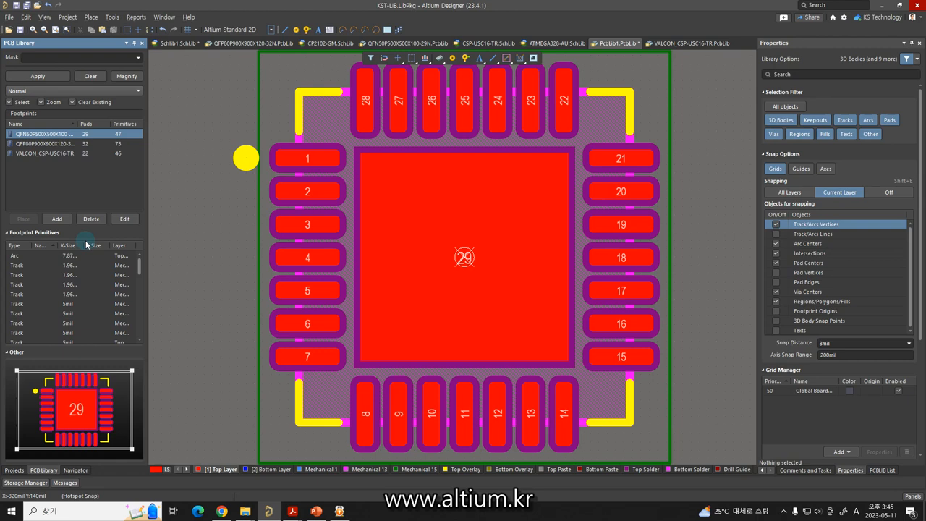
# Step: Close the ATMEGA328-AU.LibPkg project from the project tree
pyautogui.click(17, 470)
pyautogui.rightClick(42, 138)
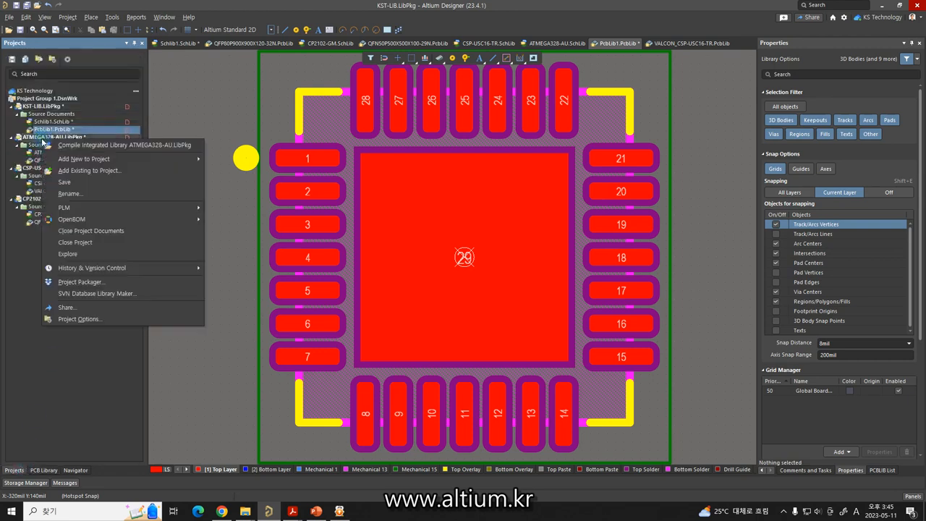
pyautogui.click(71, 243)
pyautogui.click(507, 287)
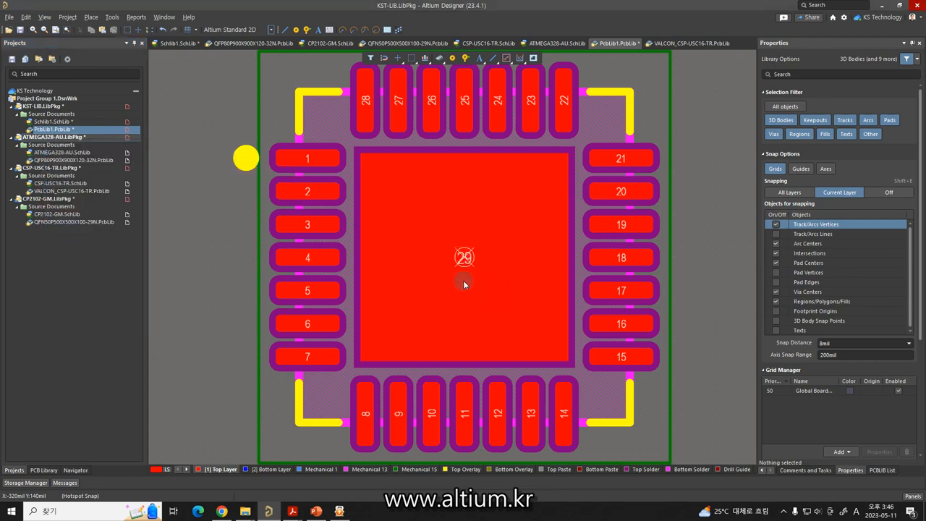
# Step: Close the CSP-USC16-TR.LibPkg project without saving its changes
pyautogui.rightClick(57, 142)
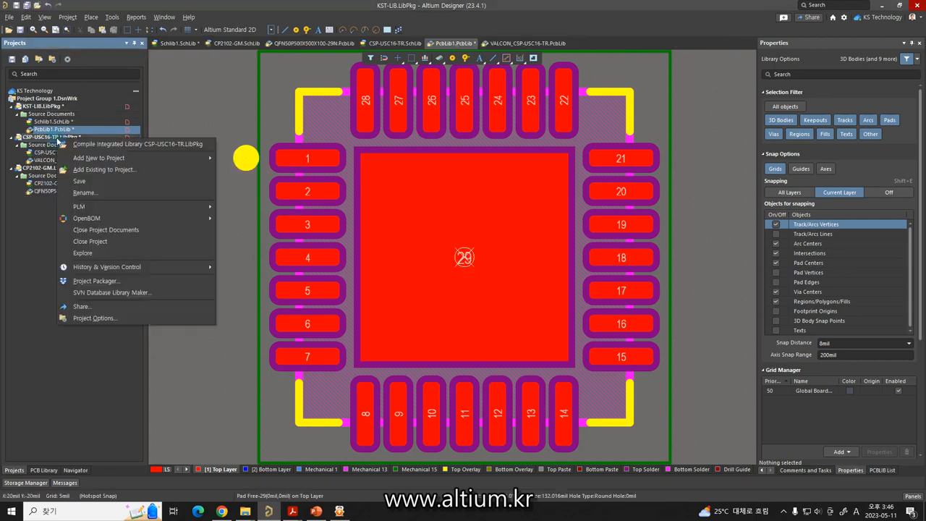
pyautogui.click(85, 246)
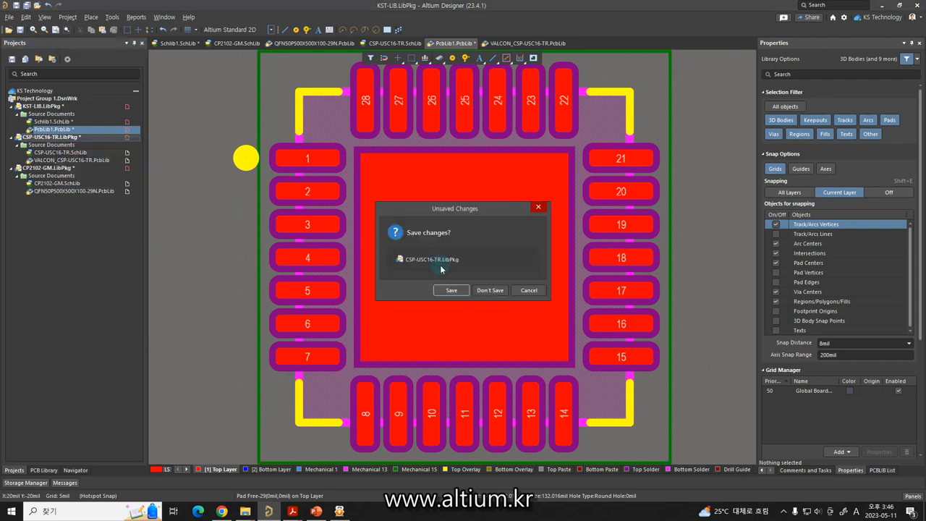
pyautogui.click(489, 291)
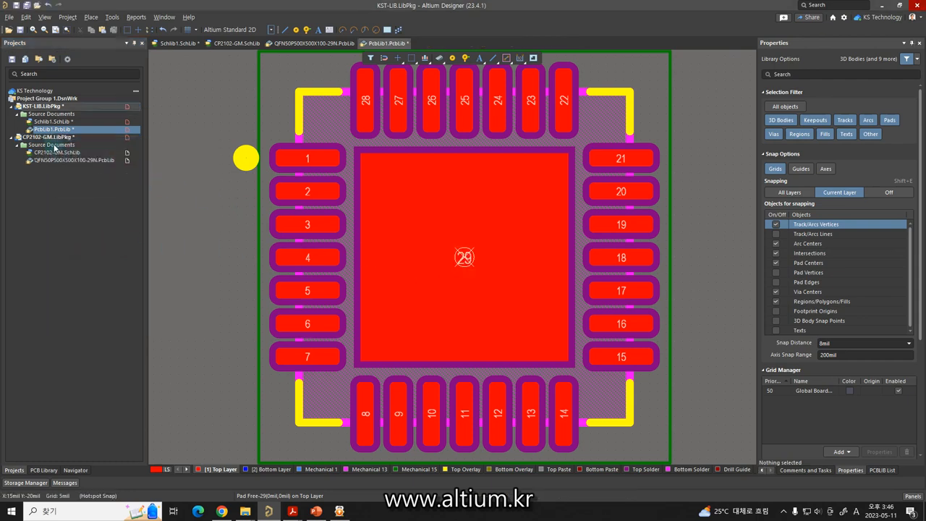
# Step: Close the CP2102-GM.LibPkg source project from the project tree
pyautogui.rightClick(53, 137)
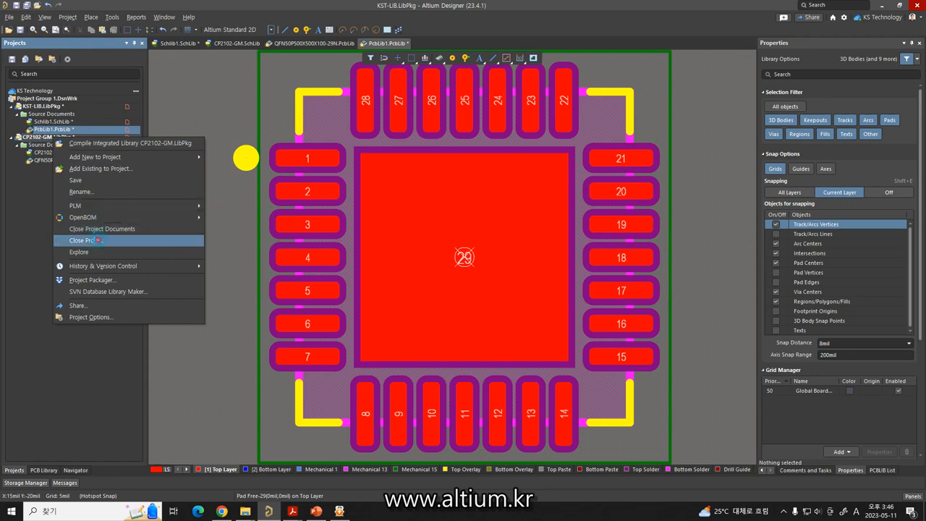
pyautogui.click(86, 240)
pyautogui.click(492, 290)
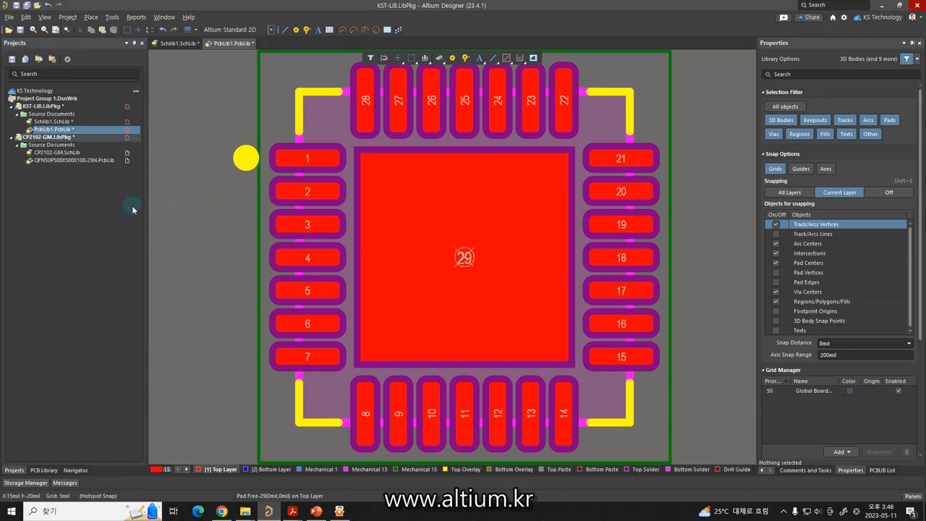
# Step: Open Schlib1.SchLib and review the ATMEGA328-AU, CP2102-GM and CSP-USC16-TR symbols in its component list, then return to the project tree
pyautogui.click(172, 43)
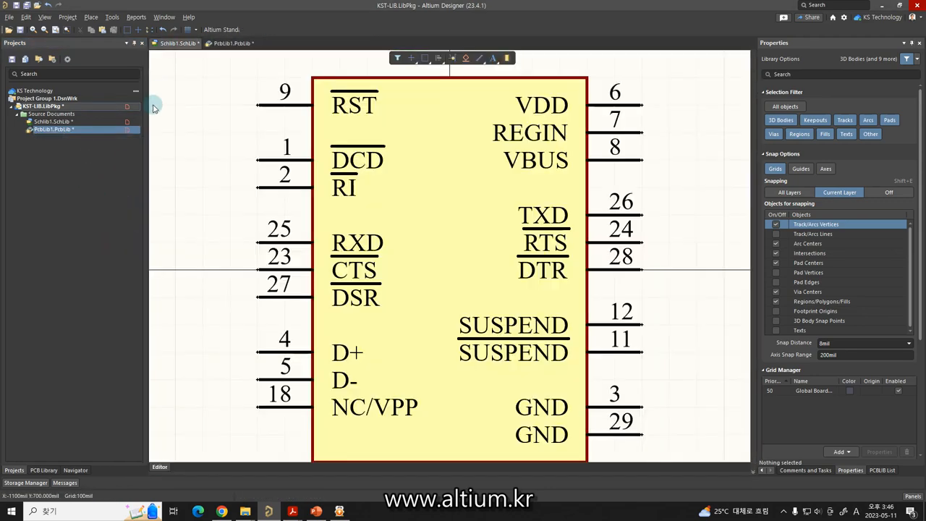
pyautogui.click(43, 470)
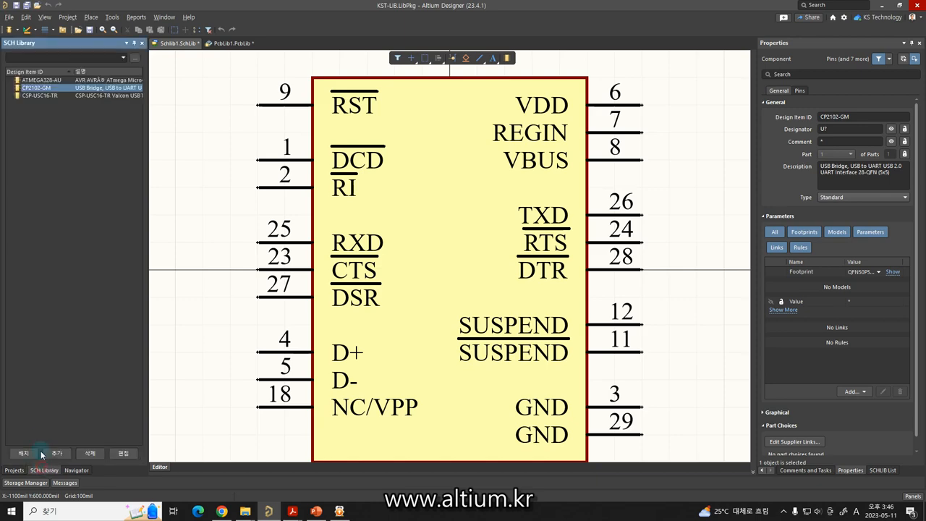
pyautogui.click(55, 80)
pyautogui.click(55, 88)
pyautogui.click(55, 95)
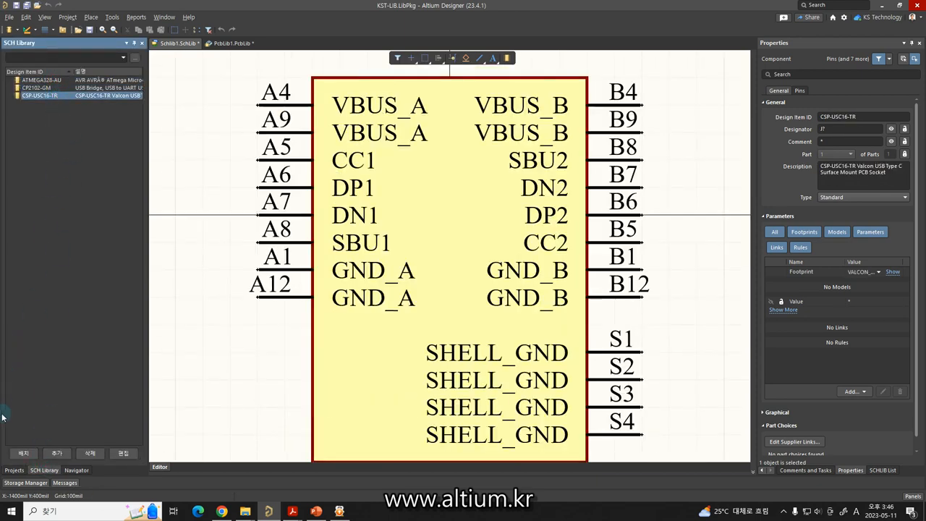
pyautogui.click(14, 471)
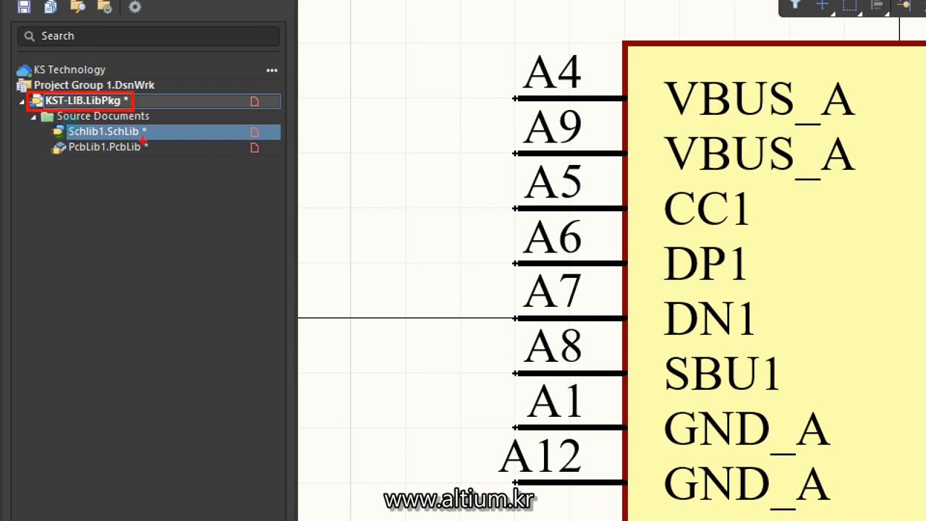
pyautogui.moveTo(215, 207); pyautogui.dragTo(250, 248)
pyautogui.moveTo(253, 241); pyautogui.dragTo(281, 236)
pyautogui.moveTo(281, 224)
pyautogui.mouseDown()
pyautogui.moveTo(299, 216)
pyautogui.moveTo(292, 237)
pyautogui.mouseUp()
pyautogui.moveTo(312, 182); pyautogui.dragTo(312, 234)
pyautogui.moveTo(319, 208); pyautogui.dragTo(330, 206)
pyautogui.moveTo(326, 218); pyautogui.dragTo(327, 224)
pyautogui.moveTo(350, 176)
pyautogui.mouseDown()
pyautogui.moveTo(356, 208)
pyautogui.moveTo(346, 213)
pyautogui.mouseUp()
pyautogui.moveTo(367, 203); pyautogui.dragTo(372, 204)
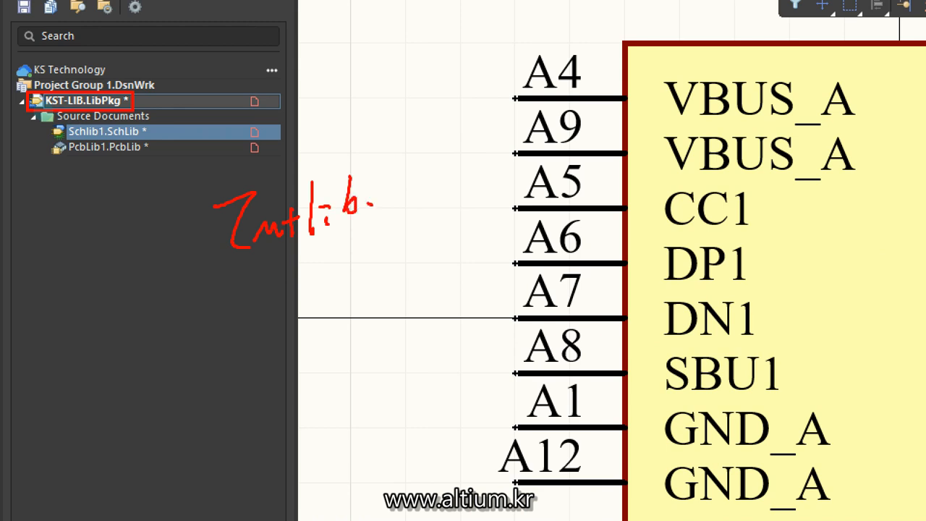
pyautogui.moveTo(216, 268); pyautogui.dragTo(375, 232)
pyautogui.moveTo(226, 308)
pyautogui.mouseDown()
pyautogui.moveTo(253, 303)
pyautogui.moveTo(265, 312)
pyautogui.mouseUp()
pyautogui.moveTo(293, 287)
pyautogui.mouseDown()
pyautogui.moveTo(292, 310)
pyautogui.moveTo(312, 319)
pyautogui.mouseUp()
pyautogui.moveTo(298, 304); pyautogui.dragTo(329, 301)
pyautogui.moveTo(329, 307); pyautogui.dragTo(332, 314)
pyautogui.moveTo(336, 291); pyautogui.dragTo(342, 313)
pyautogui.moveTo(341, 288); pyautogui.dragTo(344, 297)
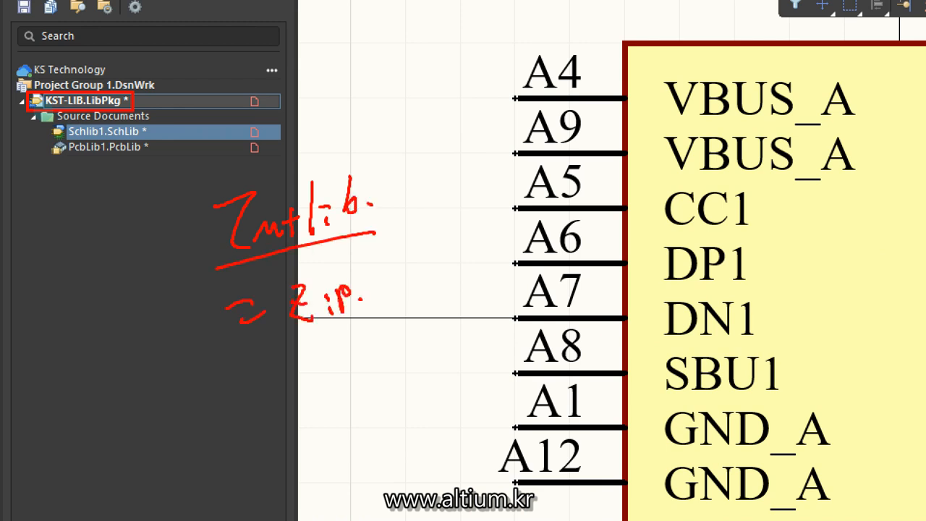
pyautogui.moveTo(391, 187); pyautogui.dragTo(409, 184)
pyautogui.moveTo(392, 199); pyautogui.dragTo(408, 196)
pyautogui.moveTo(412, 173); pyautogui.dragTo(409, 200)
pyautogui.moveTo(443, 139)
pyautogui.mouseDown()
pyautogui.moveTo(446, 193)
pyautogui.moveTo(454, 166)
pyautogui.mouseUp()
pyautogui.moveTo(463, 140); pyautogui.dragTo(460, 171)
pyautogui.moveTo(466, 153); pyautogui.dragTo(477, 170)
pyautogui.moveTo(481, 130); pyautogui.dragTo(502, 154)
pyautogui.moveTo(499, 154); pyautogui.dragTo(512, 150)
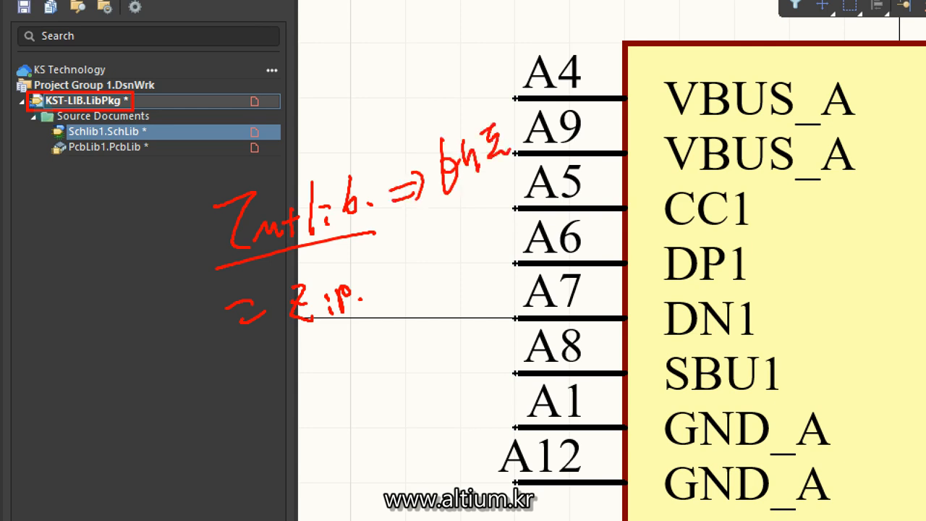
pyautogui.moveTo(523, 113); pyautogui.dragTo(523, 132)
pyautogui.moveTo(528, 120); pyautogui.dragTo(526, 132)
pyautogui.moveTo(515, 138); pyautogui.dragTo(535, 131)
pyautogui.moveTo(528, 139); pyautogui.dragTo(530, 138)
pyautogui.moveTo(453, 212)
pyautogui.mouseDown()
pyautogui.moveTo(464, 231)
pyautogui.moveTo(482, 228)
pyautogui.mouseUp()
pyautogui.moveTo(489, 217); pyautogui.dragTo(495, 226)
pyautogui.moveTo(502, 187); pyautogui.dragTo(505, 211)
pyautogui.moveTo(505, 211); pyautogui.dragTo(527, 202)
pyautogui.moveTo(527, 196)
pyautogui.mouseDown()
pyautogui.moveTo(556, 183)
pyautogui.moveTo(558, 218)
pyautogui.mouseUp()
pyautogui.moveTo(570, 188); pyautogui.dragTo(555, 222)
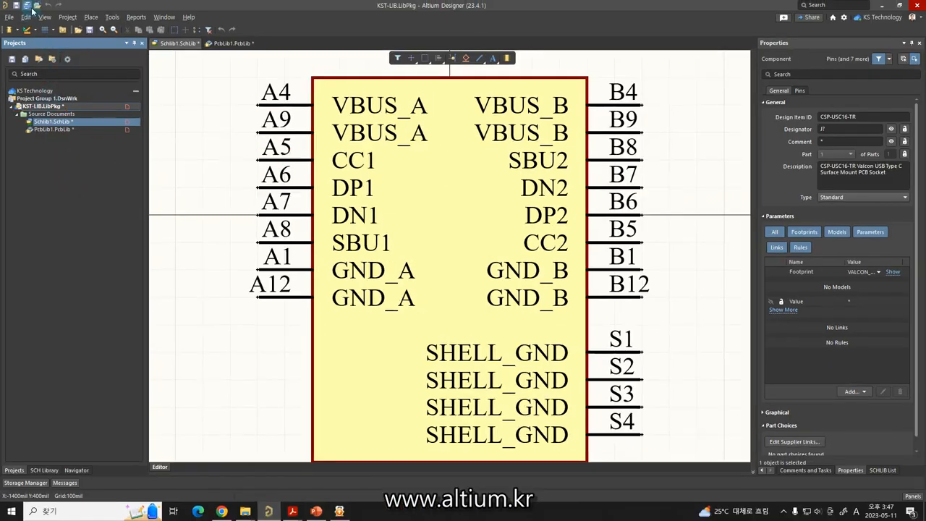
# Step: Save all documents, storing PcbLib1.PcbLib and Schlib1.SchLib under their existing names in the LIBRARY folder
pyautogui.click(32, 9)
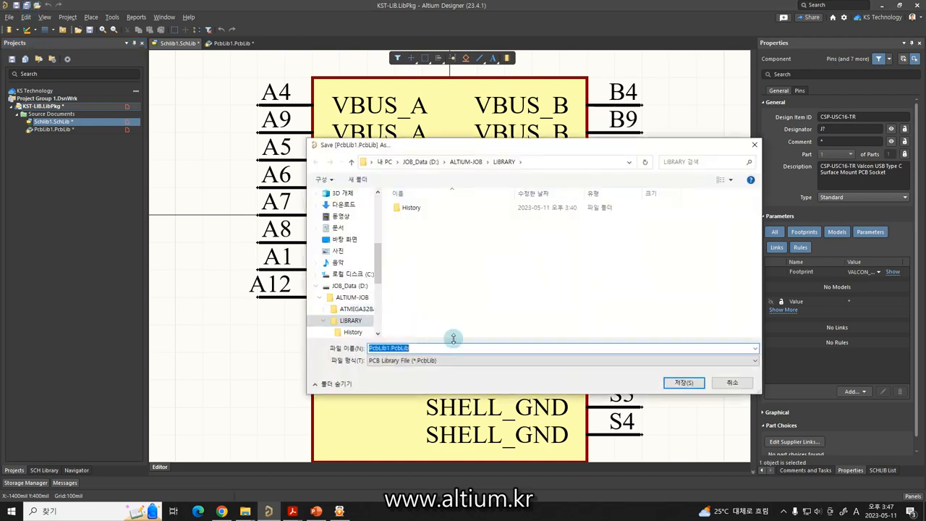
pyautogui.click(683, 382)
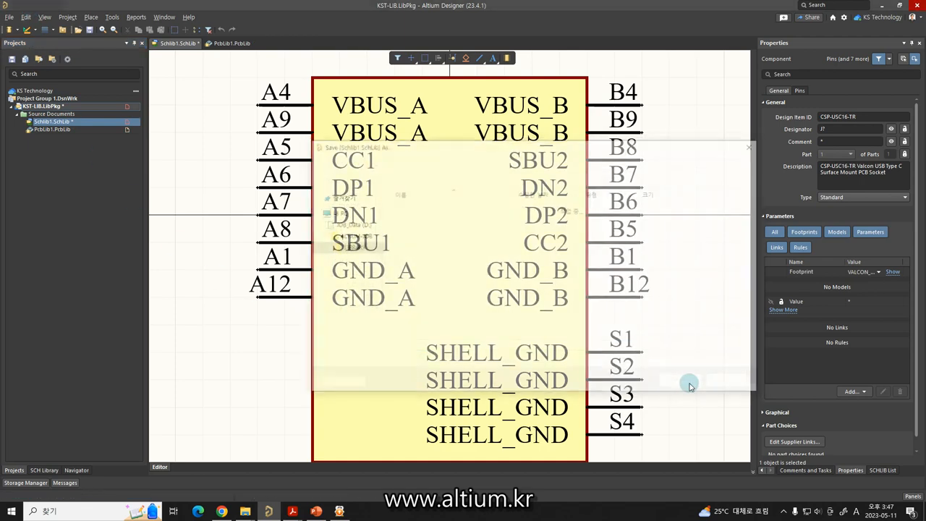
pyautogui.click(682, 383)
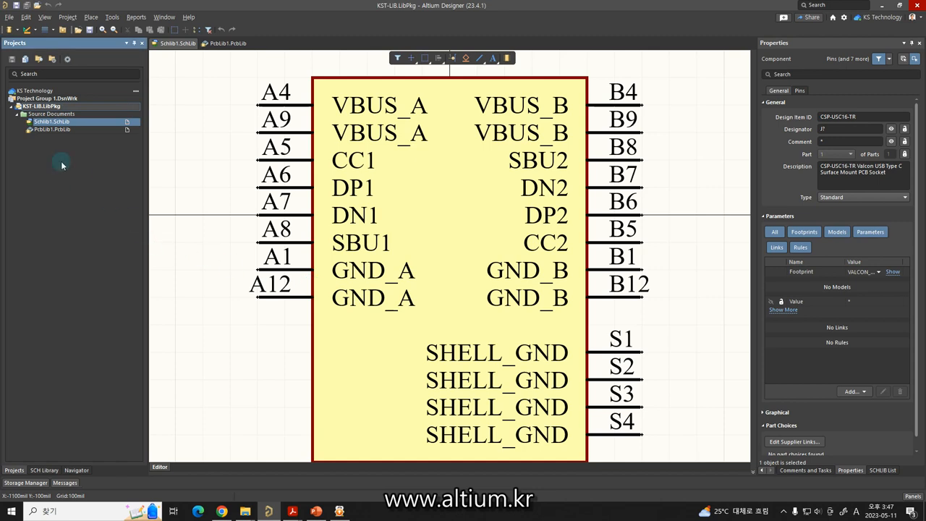
# Step: Open the KST-LIB.LibPkg project's folder in File Explorer and examine the saved library files
pyautogui.rightClick(49, 108)
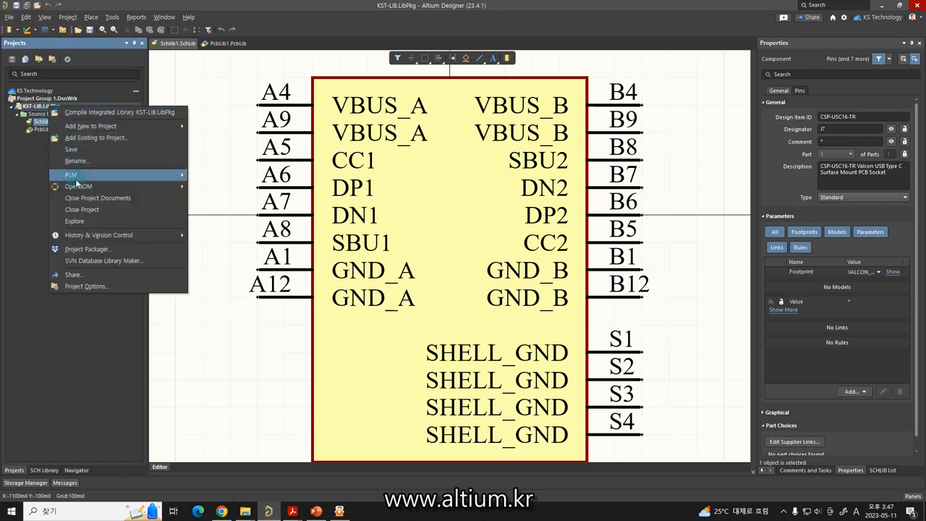
pyautogui.click(79, 220)
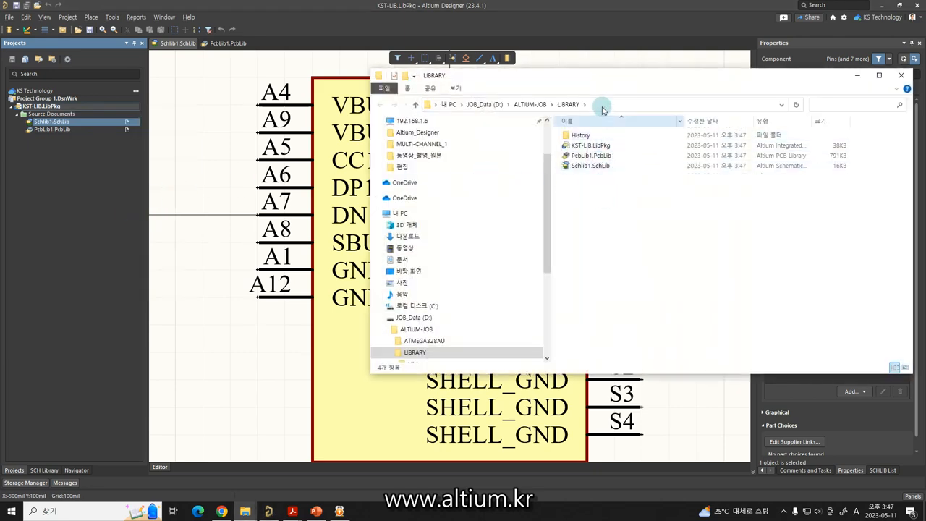
pyautogui.moveTo(600, 78); pyautogui.dragTo(383, 54)
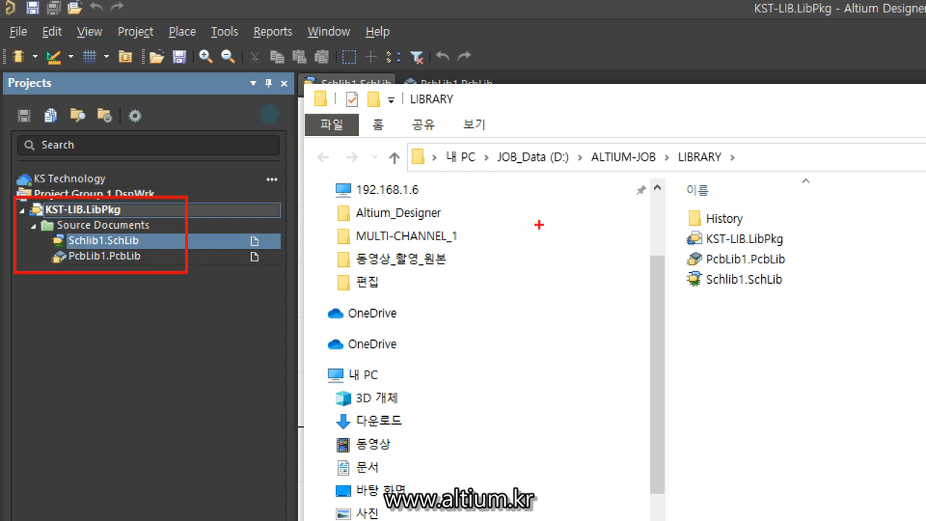
pyautogui.moveTo(790, 222)
pyautogui.mouseDown()
pyautogui.moveTo(812, 222)
pyautogui.moveTo(813, 247)
pyautogui.mouseUp()
pyautogui.moveTo(790, 276); pyautogui.dragTo(808, 274)
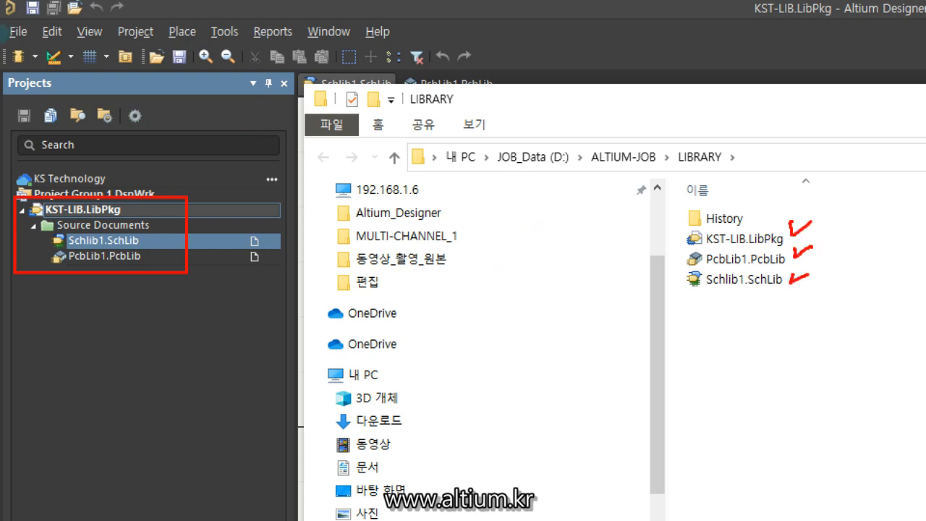
pyautogui.moveTo(723, 343)
pyautogui.mouseDown()
pyautogui.moveTo(713, 370)
pyautogui.moveTo(748, 362)
pyautogui.moveTo(778, 384)
pyautogui.moveTo(795, 354)
pyautogui.moveTo(816, 370)
pyautogui.moveTo(839, 367)
pyautogui.mouseUp()
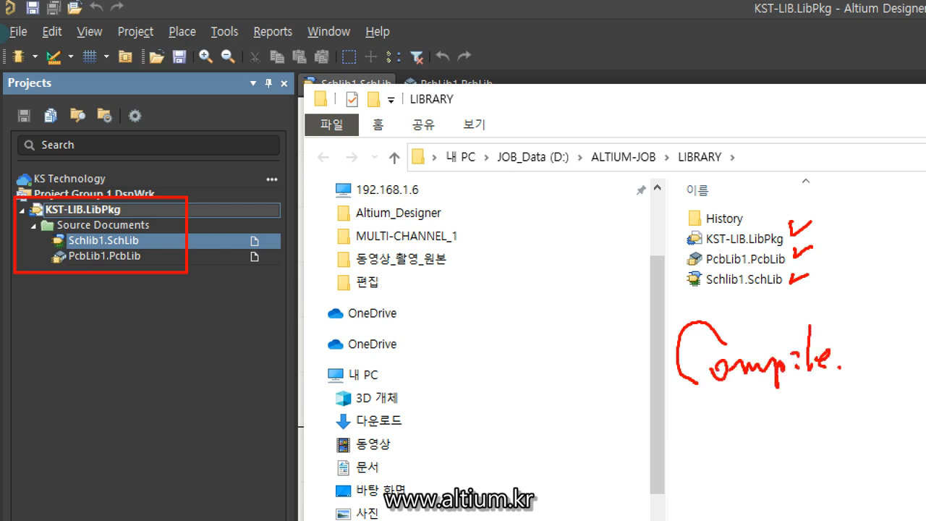
pyautogui.moveTo(751, 216); pyautogui.dragTo(766, 210)
pyautogui.moveTo(696, 316)
pyautogui.mouseDown()
pyautogui.moveTo(757, 292)
pyautogui.moveTo(716, 320)
pyautogui.moveTo(743, 318)
pyautogui.mouseUp()
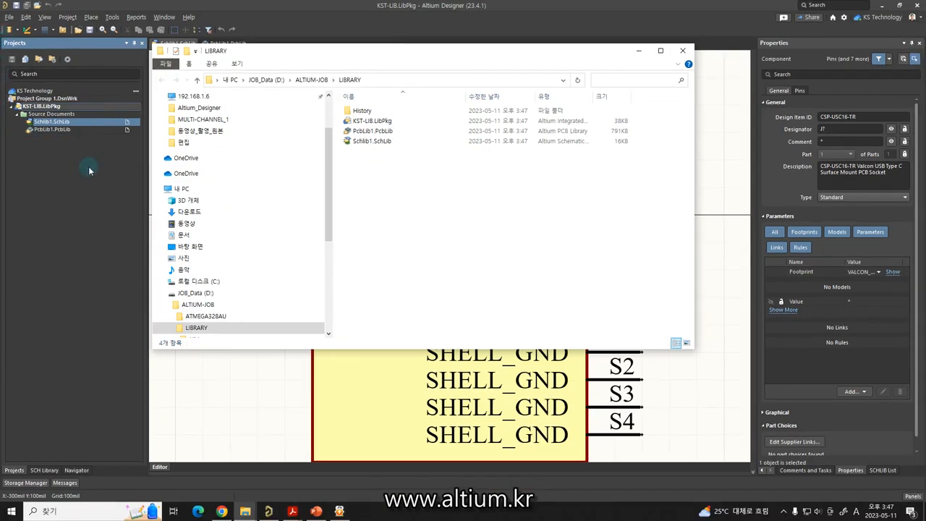
# Step: Compile the integrated library from the KST-LIB.LibPkg project
pyautogui.rightClick(55, 106)
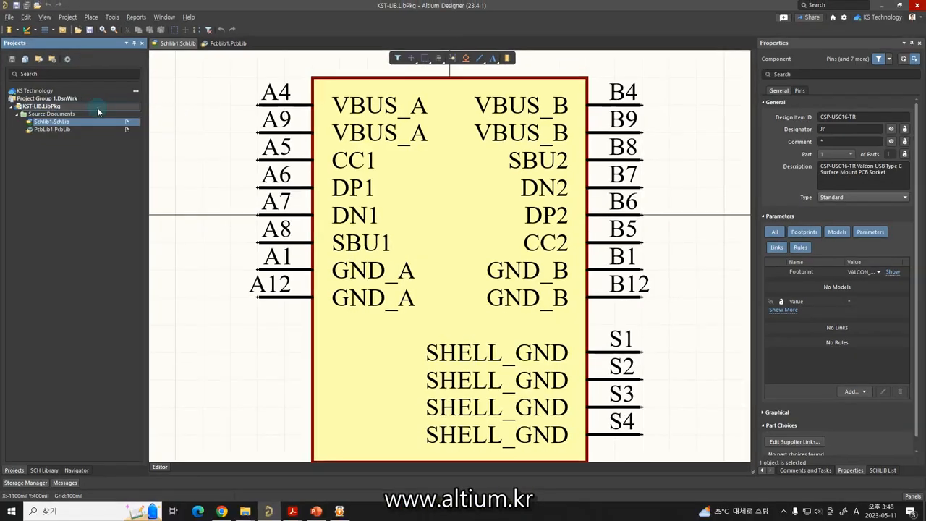
pyautogui.rightClick(94, 107)
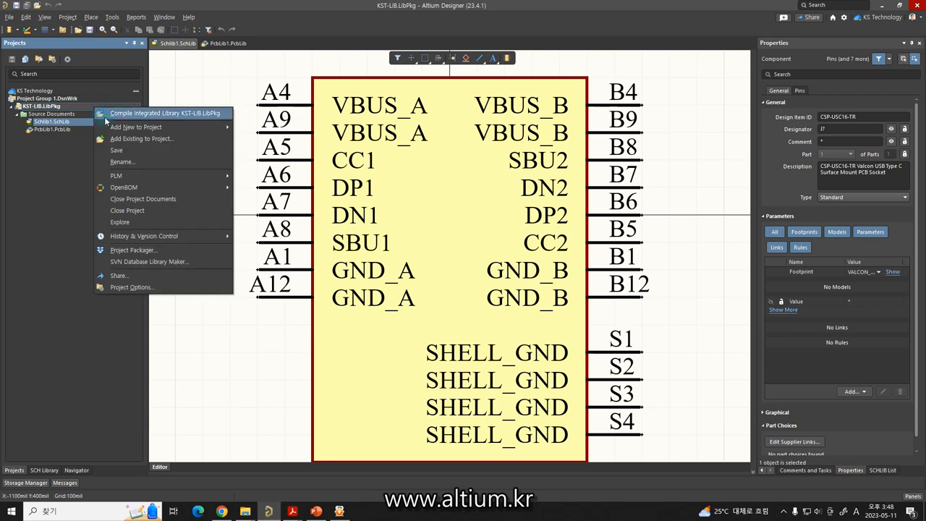
pyautogui.click(144, 113)
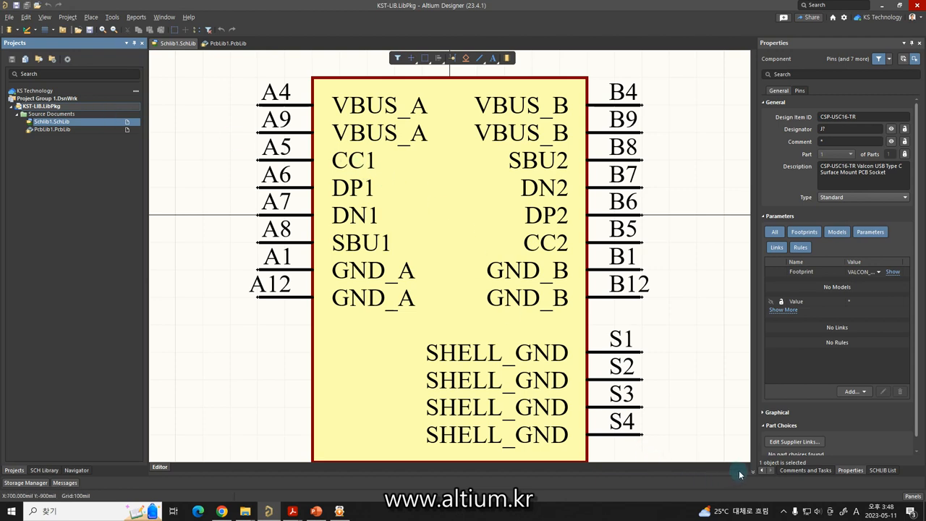
# Step: Check the Components panel's list of installed libraries for KST-LIB.IntLib, leaving Miscellaneous Devices-KST.IntLib selected
pyautogui.click(763, 472)
pyautogui.click(763, 472)
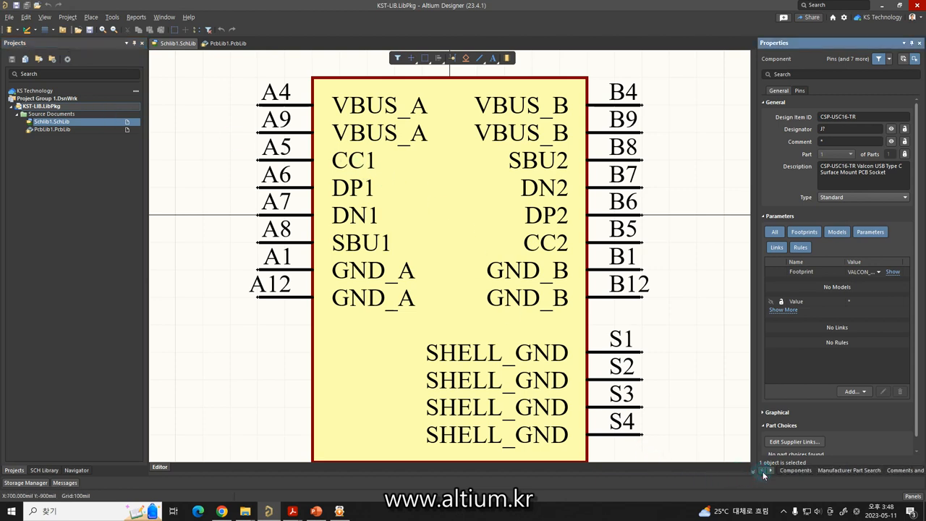
pyautogui.click(792, 472)
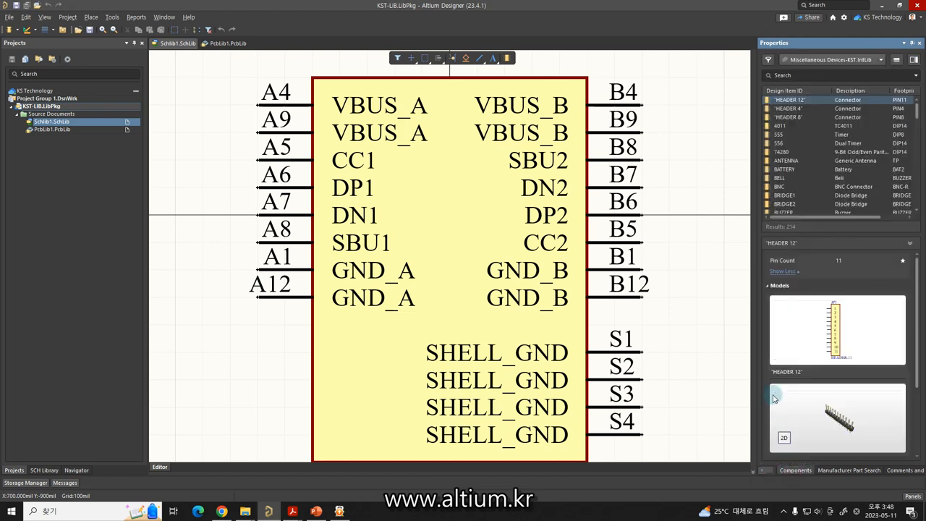
pyautogui.click(830, 61)
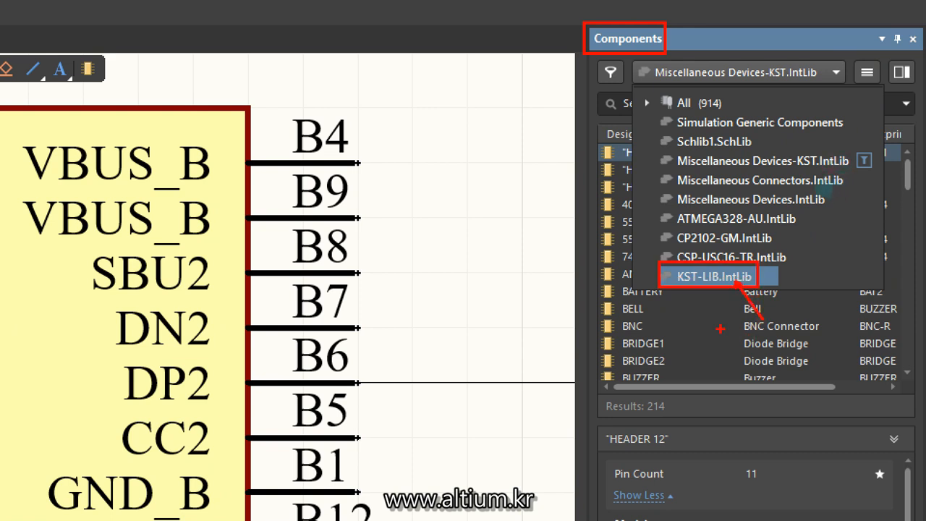
pyautogui.press('Escape')
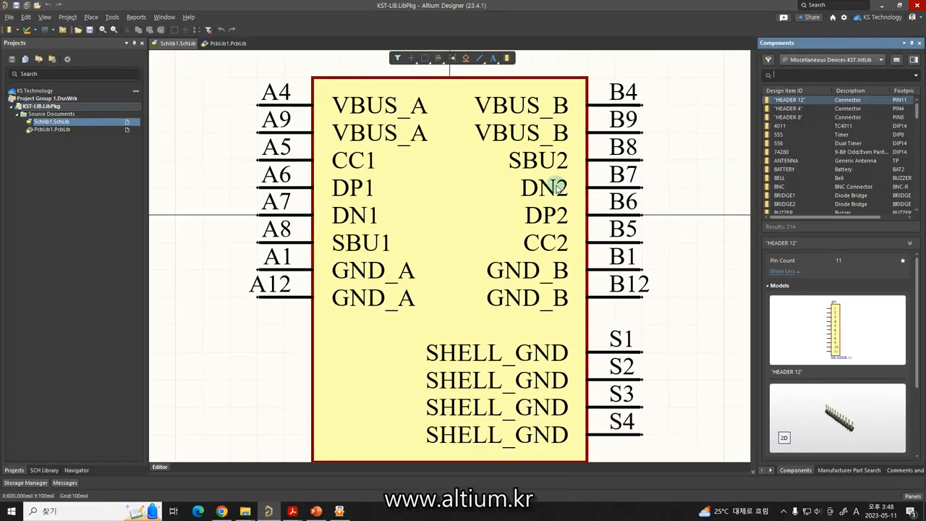
# Step: Explore the KST-LIB project's folder and find the compiled KST-LIB.IntLib file inside Project Outputs for KST-LIB
pyautogui.rightClick(52, 110)
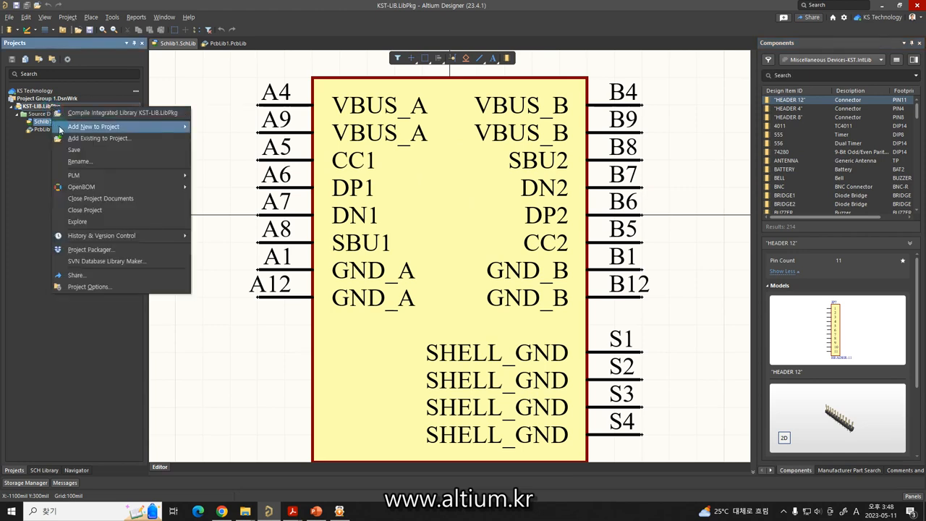
pyautogui.click(79, 222)
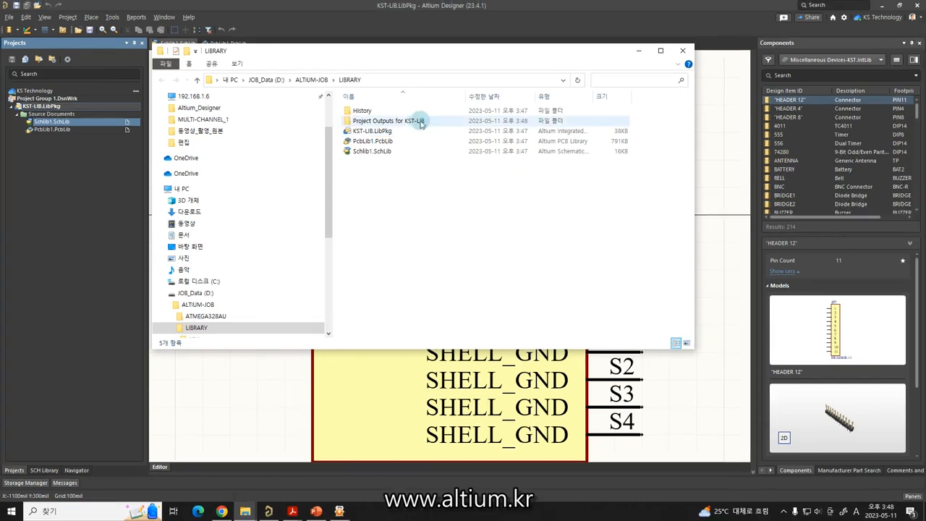
pyautogui.doubleClick(441, 112)
pyautogui.click(395, 118)
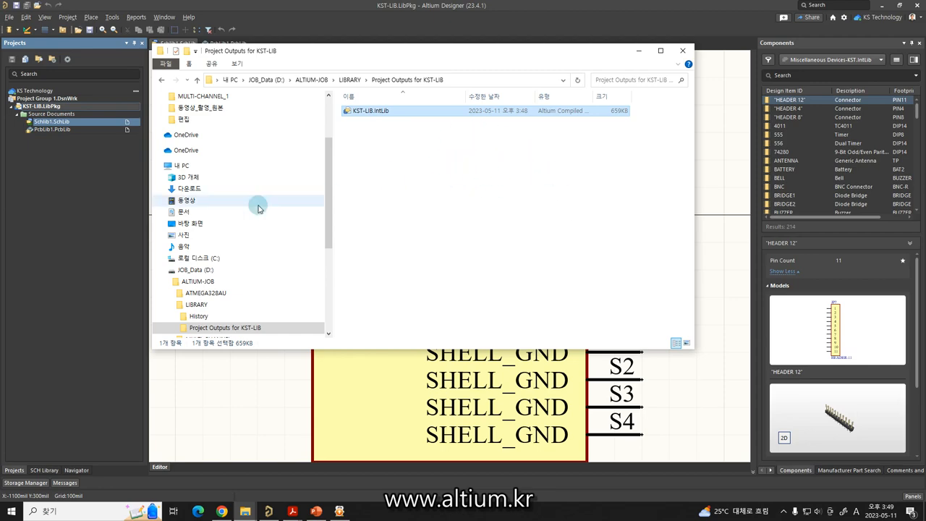
# Step: Return to Altium Designer, open PcbLib1.PcbLib and inspect the 29-pad QFN footprint in 3D and 2D views
pyautogui.click(93, 226)
pyautogui.doubleClick(43, 129)
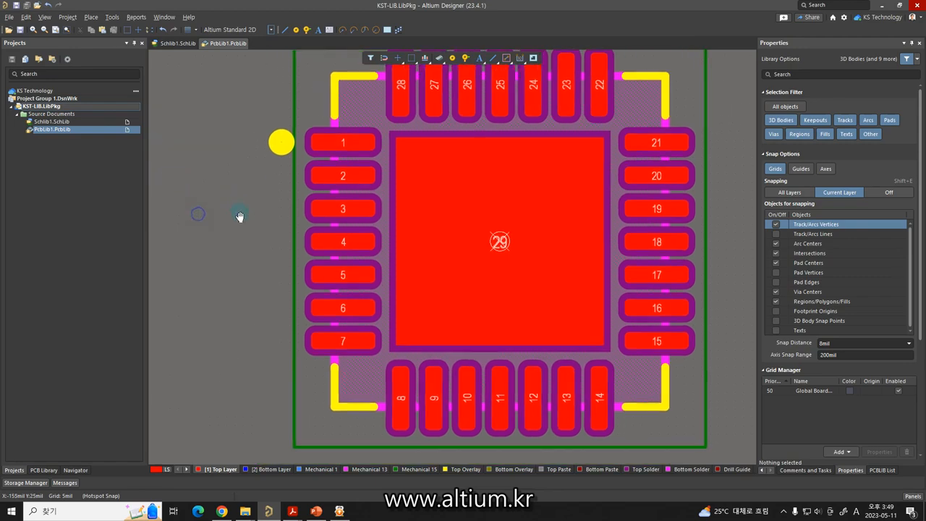
pyautogui.press('3')
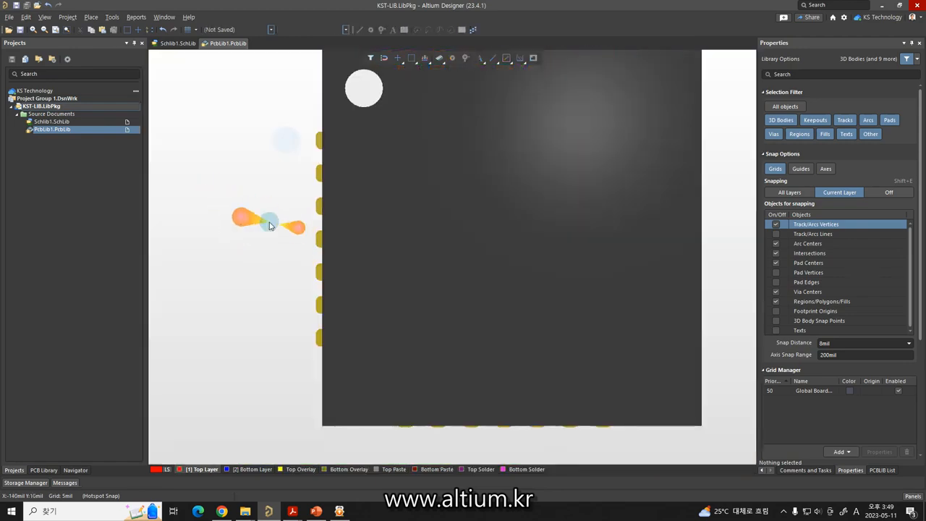
pyautogui.press('2')
pyautogui.keyDown('ctrl'); pyautogui.scroll(-3, 269, 211); pyautogui.keyUp('ctrl')
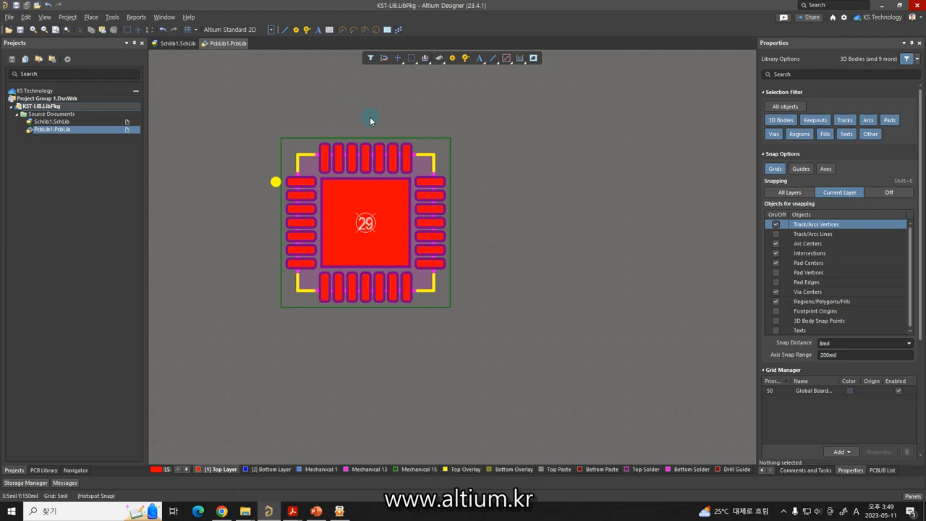
# Step: Open Schlib1.SchLib and highlight pins A4 to A12 on the USB connector symbol, then clear the selection
pyautogui.click(171, 46)
pyautogui.keyDown('ctrl'); pyautogui.scroll(-2, 221, 160); pyautogui.keyUp('ctrl')
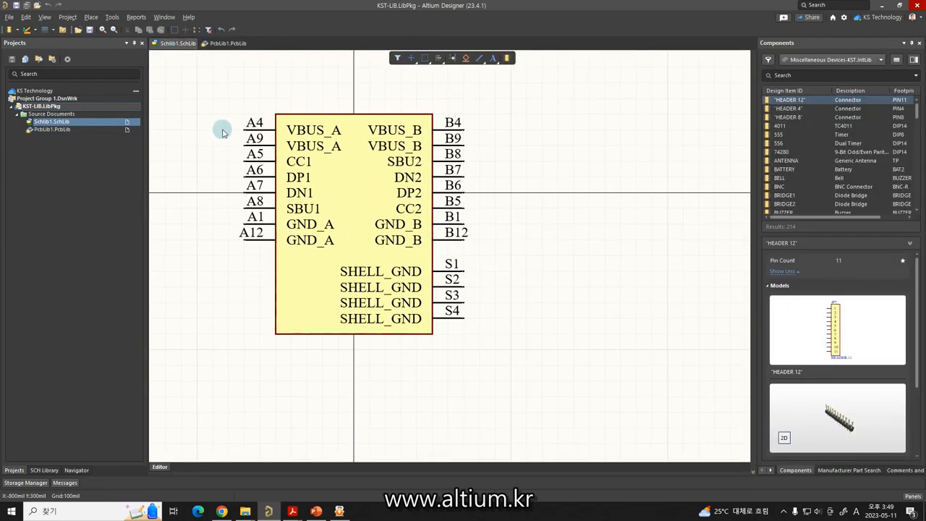
pyautogui.moveTo(223, 132); pyautogui.dragTo(291, 248)
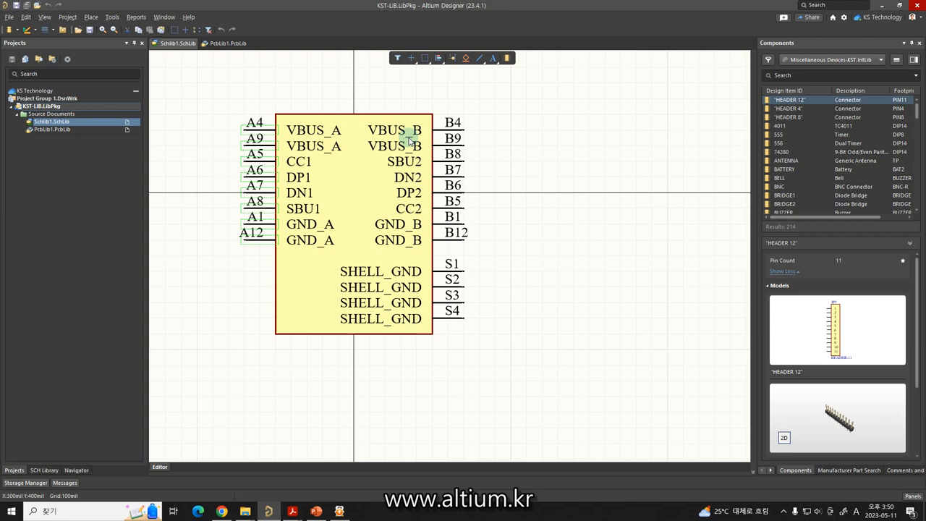
pyautogui.click(233, 316)
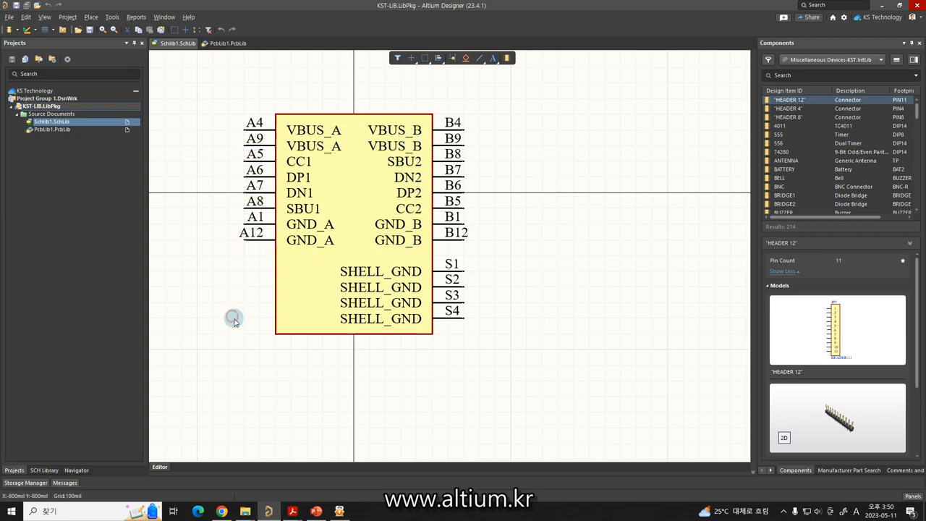
# Step: Switch to the PowerPoint manual and show slide 49 about converting a PDF file to Excel
pyautogui.moveTo(292, 514)
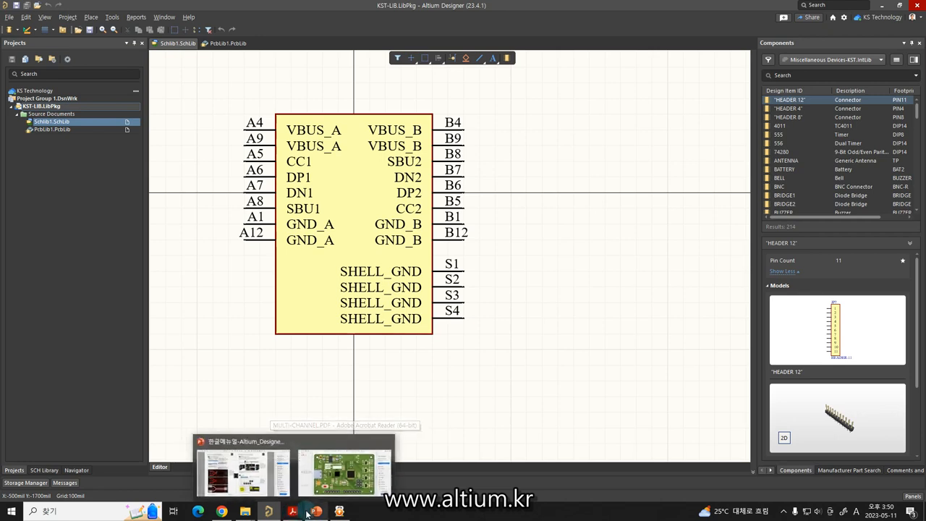
pyautogui.click(224, 512)
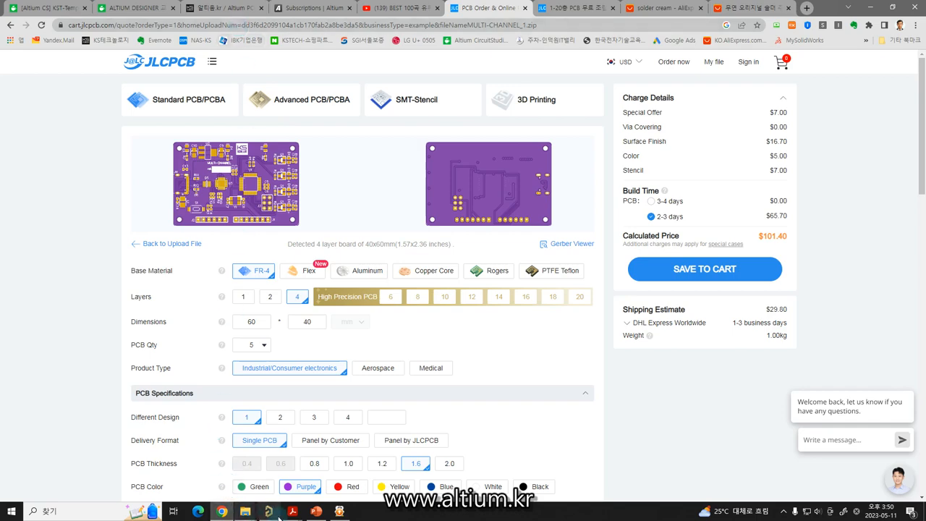
pyautogui.click(316, 512)
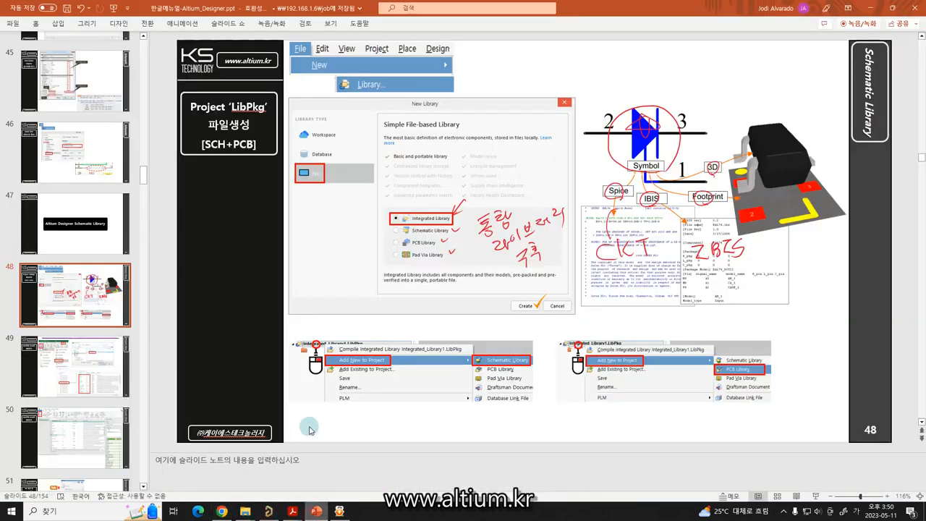
pyautogui.press('Down')
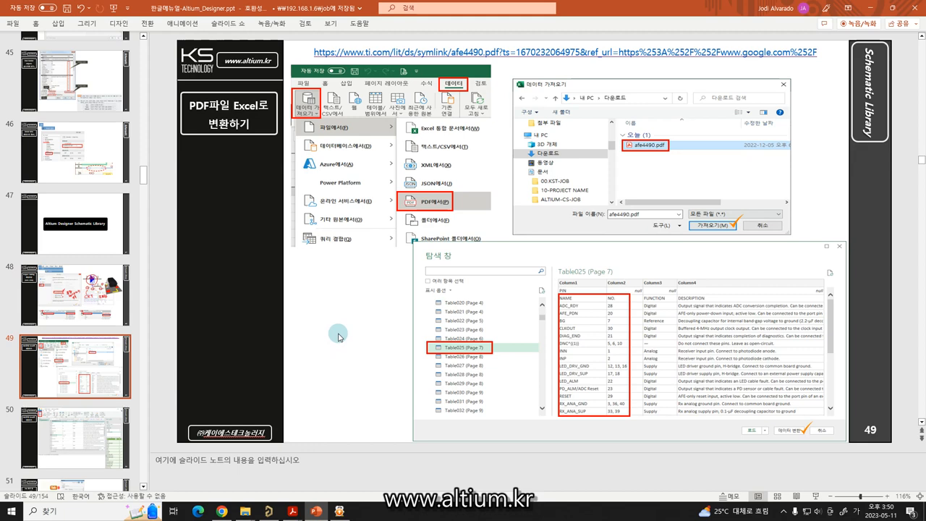
# Step: Switch to Altium_Designer-Total.pdf in Acrobat Reader and go back to page 32 with the AFE4490 datasheet link
pyautogui.moveTo(292, 512)
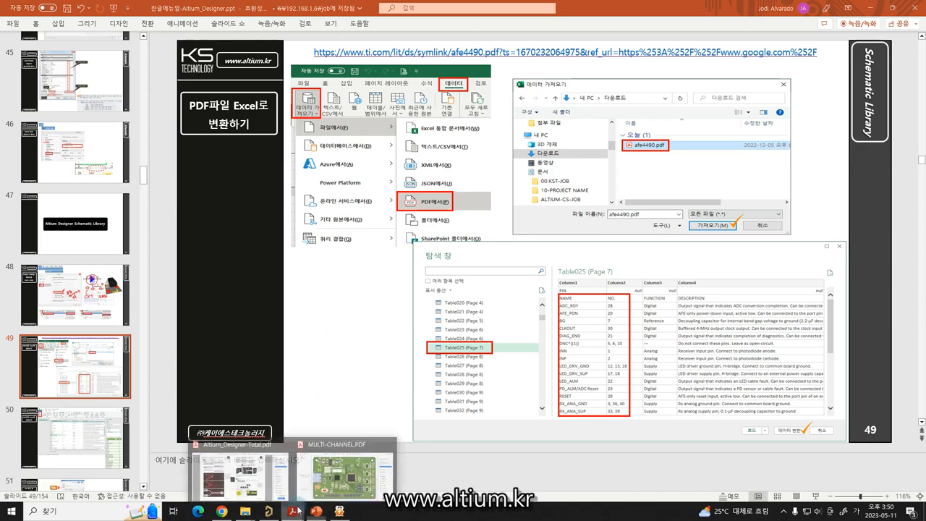
pyautogui.click(271, 475)
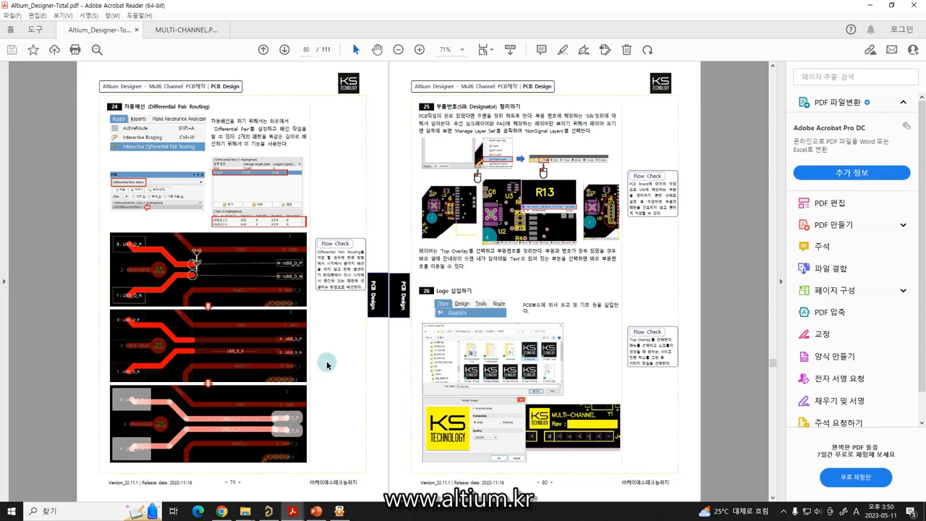
pyautogui.scroll(3, 327, 371)
pyautogui.scroll(15, 327, 371)
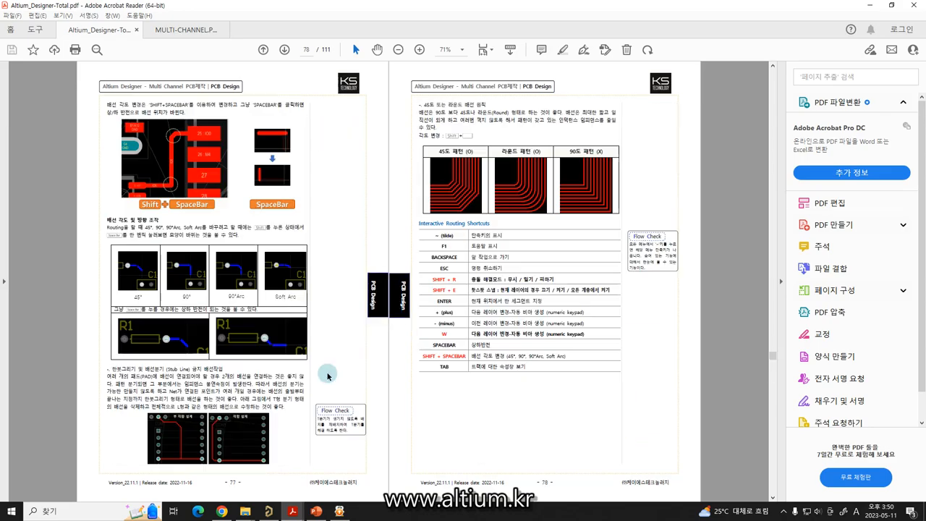
pyautogui.scroll(6, 314, 396)
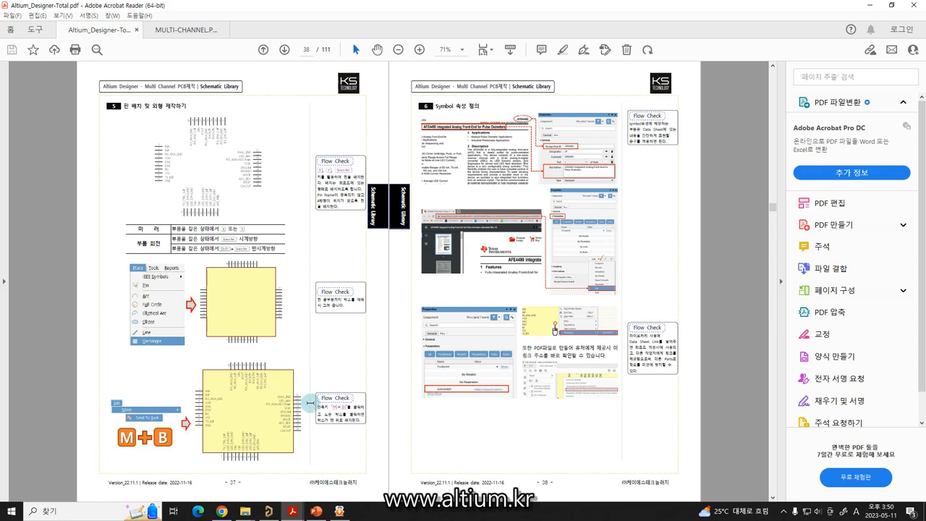
pyautogui.scroll(2, 309, 403)
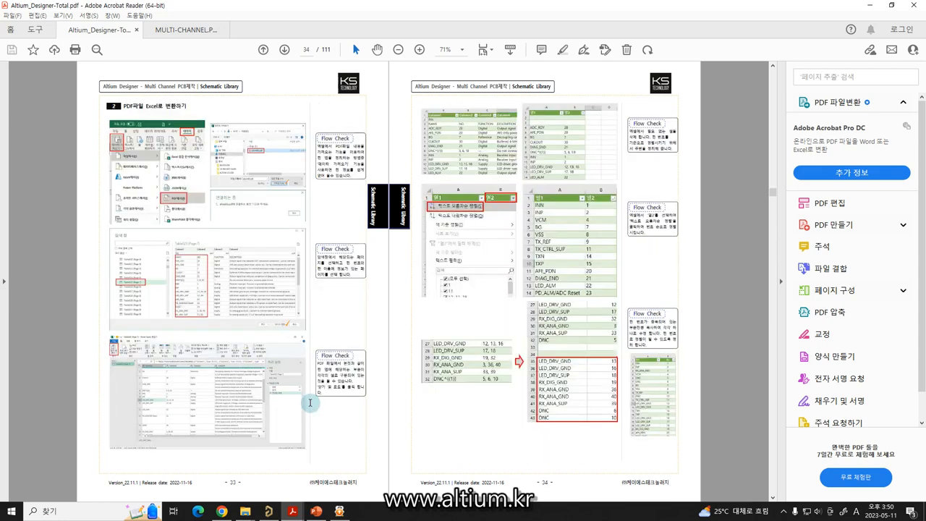
pyautogui.scroll(1, 310, 403)
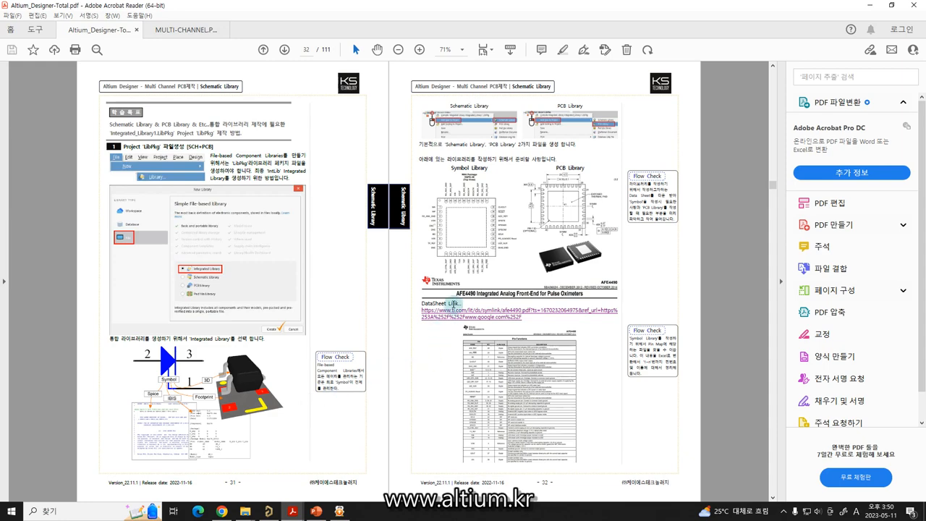
# Step: Enlarge the AFE4490 section of the manual and open its DataSheet link in the browser
pyautogui.keyDown('ctrl'); pyautogui.scroll(2, 450, 304); pyautogui.keyUp('ctrl')
pyautogui.keyDown('ctrl'); pyautogui.scroll(1, 449, 304); pyautogui.keyUp('ctrl')
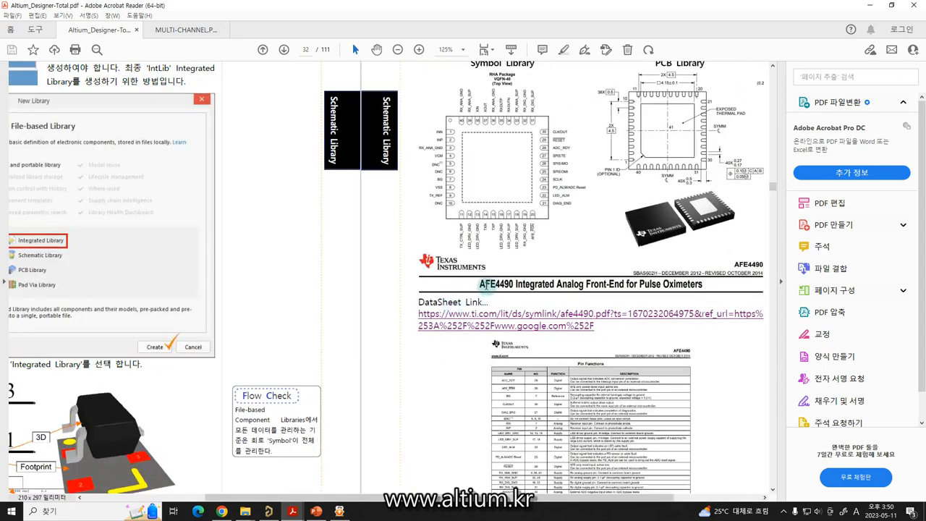
pyautogui.doubleClick(513, 284)
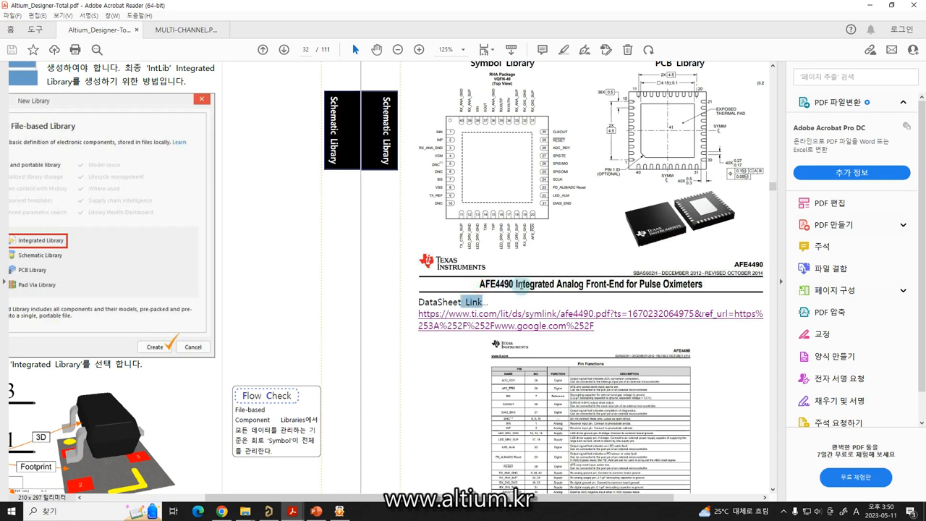
pyautogui.click(500, 294)
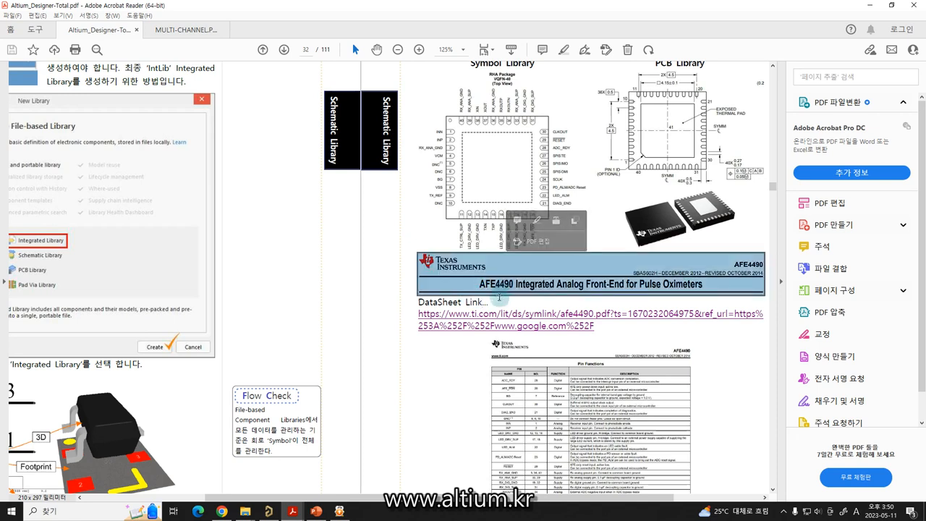
pyautogui.click(444, 350)
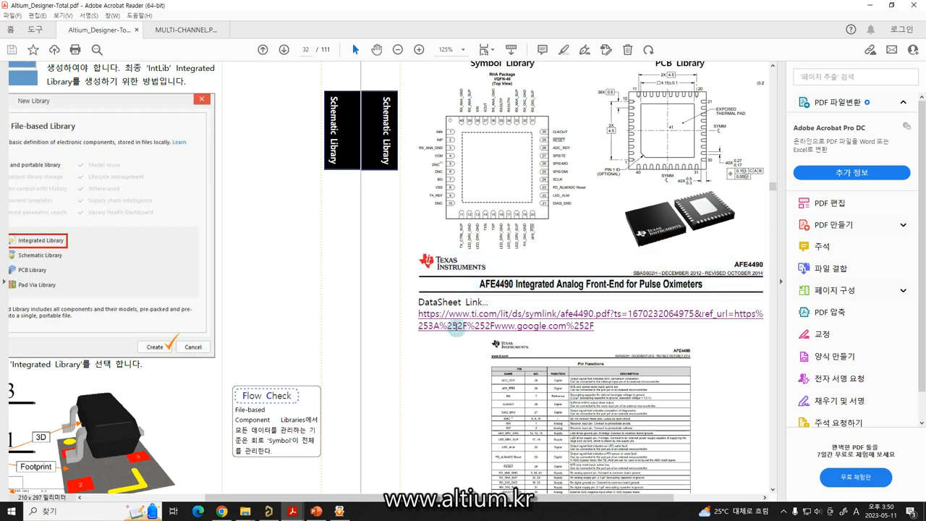
pyautogui.click(449, 317)
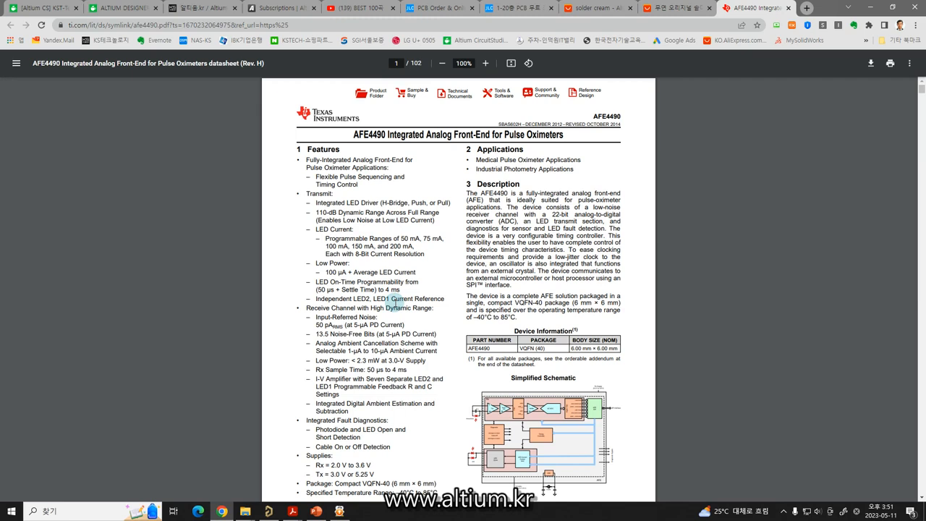
# Step: Start Excel with a new blank workbook and dock its window beside the AFE4490 datasheet
pyautogui.click(9, 515)
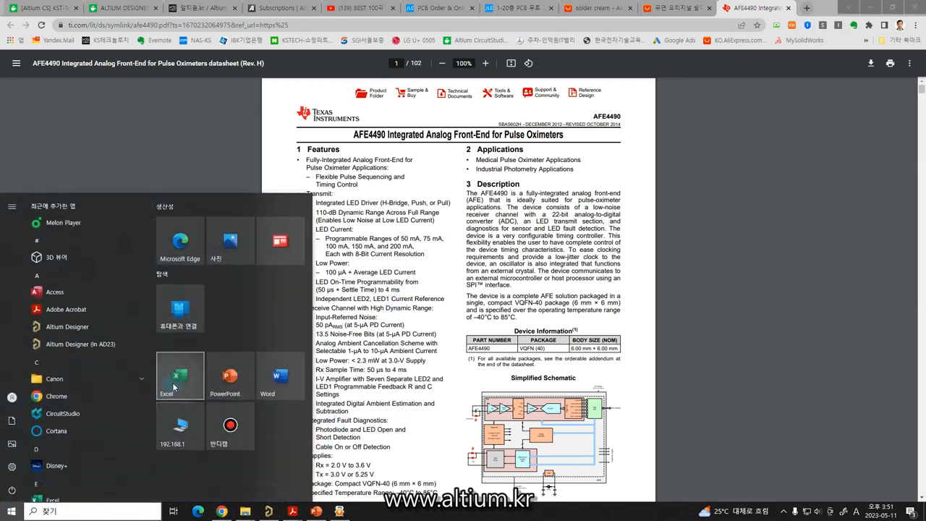
pyautogui.click(176, 390)
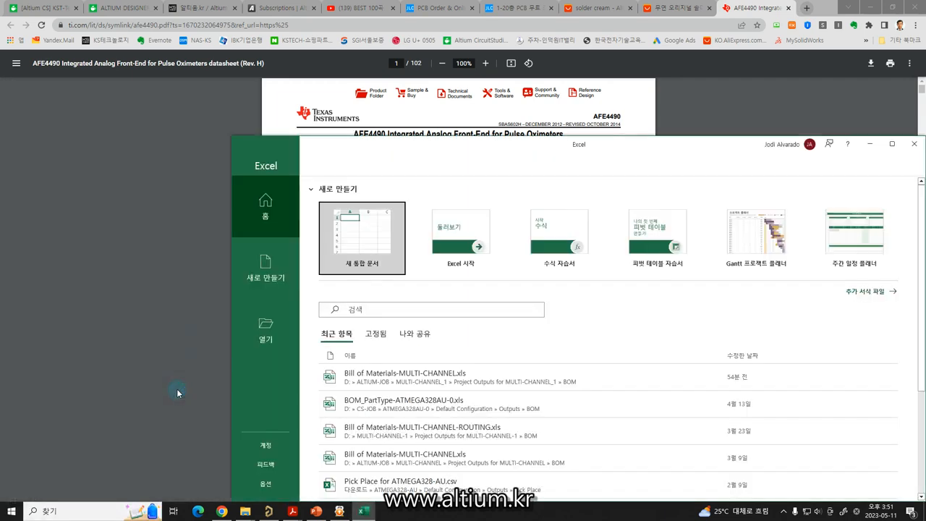
pyautogui.click(359, 255)
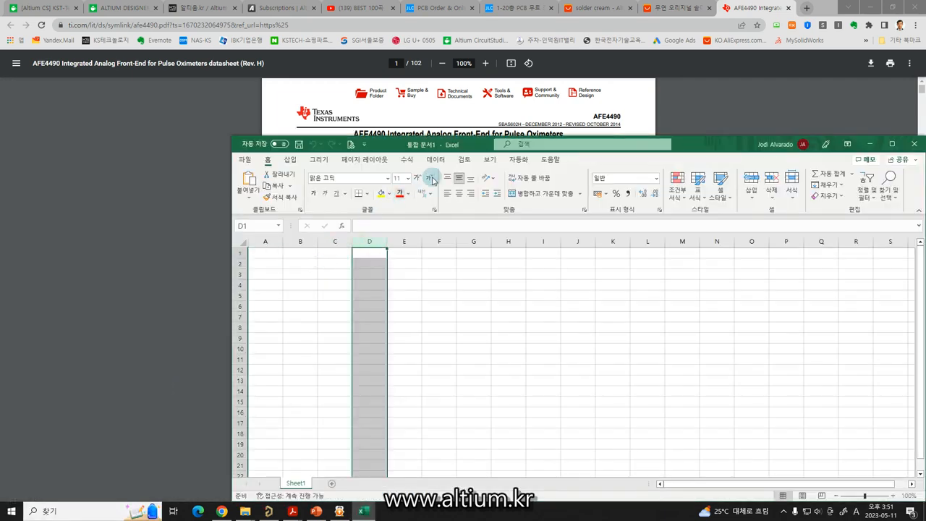
pyautogui.moveTo(505, 149); pyautogui.dragTo(924, 174)
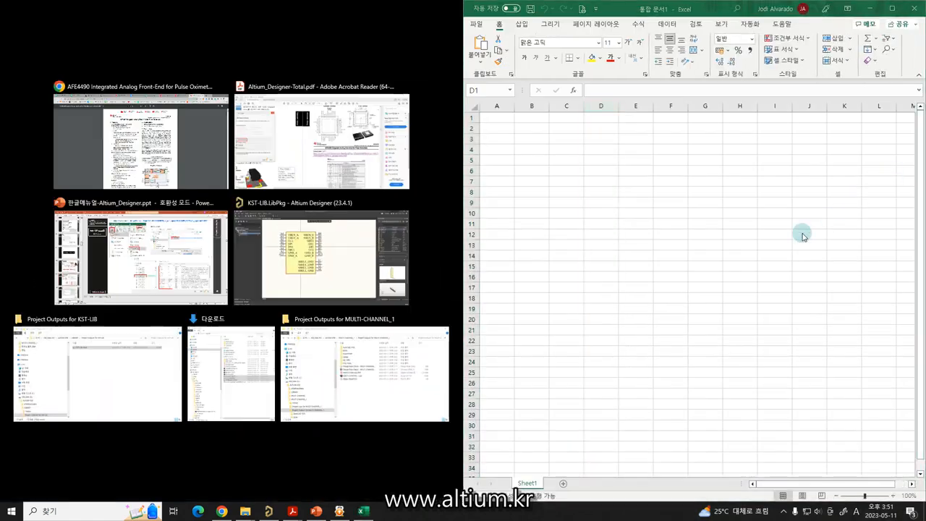
pyautogui.press('Escape')
# Step: Enter the headers DESIGNATOR in A1 and PIN NAME in B1, and fit both column widths to the text
pyautogui.click(496, 118)
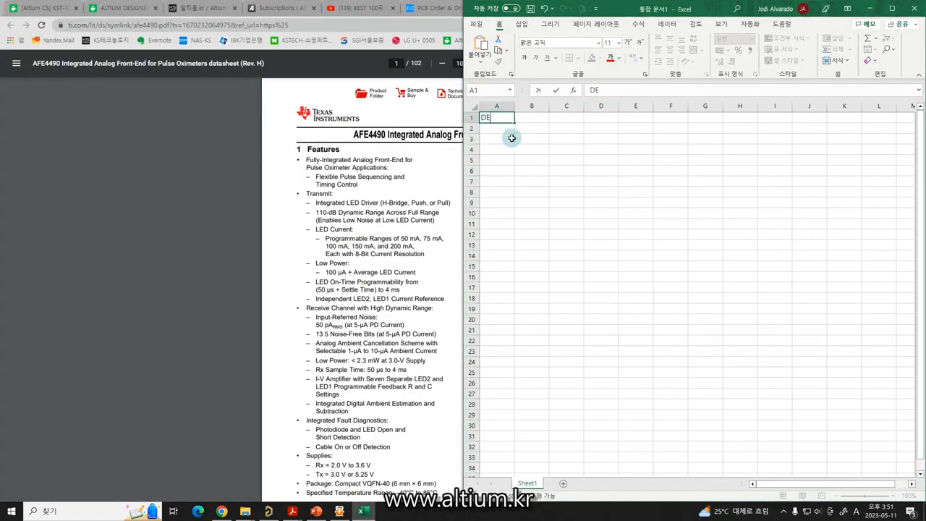
pyautogui.write('DESIGNATOR')
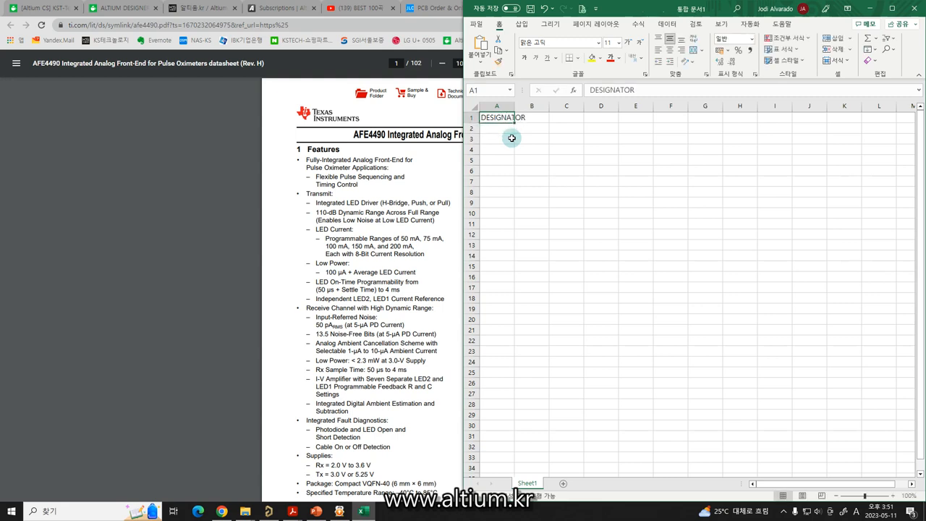
pyautogui.press('Tab')
pyautogui.write('PI')
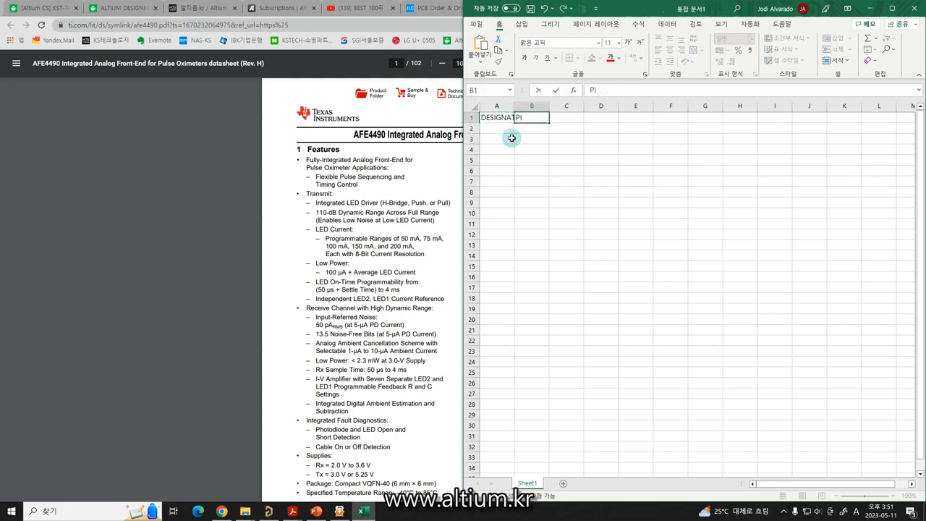
pyautogui.write('N NAME')
pyautogui.press('Return')
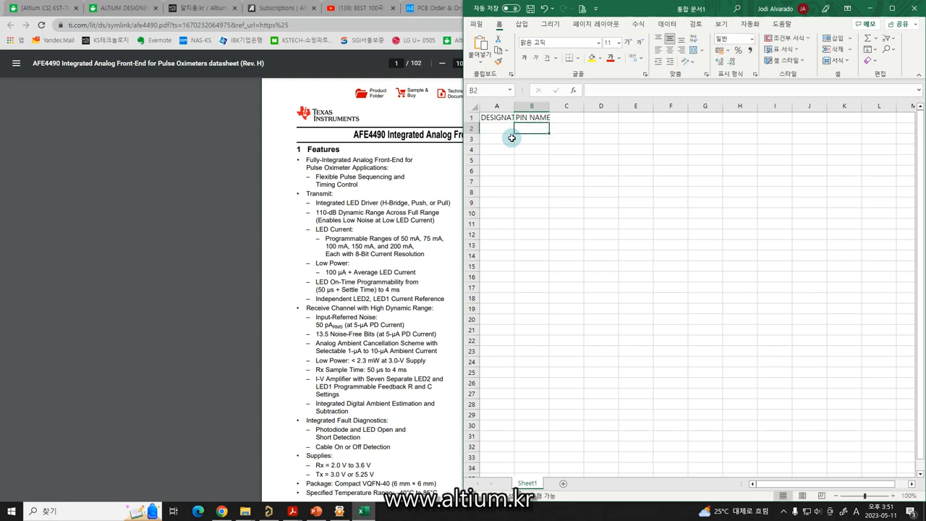
pyautogui.moveTo(494, 106); pyautogui.dragTo(543, 104)
pyautogui.doubleClick(548, 105)
pyautogui.click(549, 149)
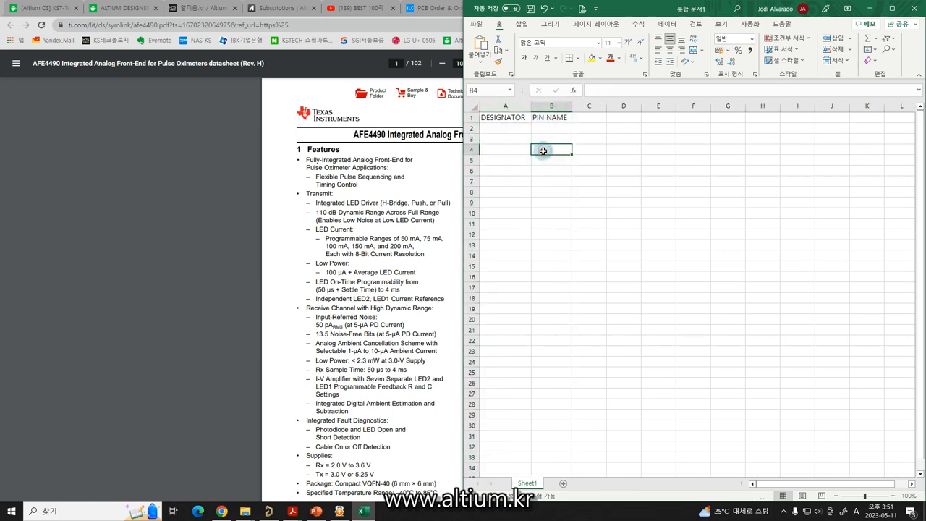
# Step: Enter the designators 1 and 2 in cells A2 and A3
pyautogui.click(514, 130)
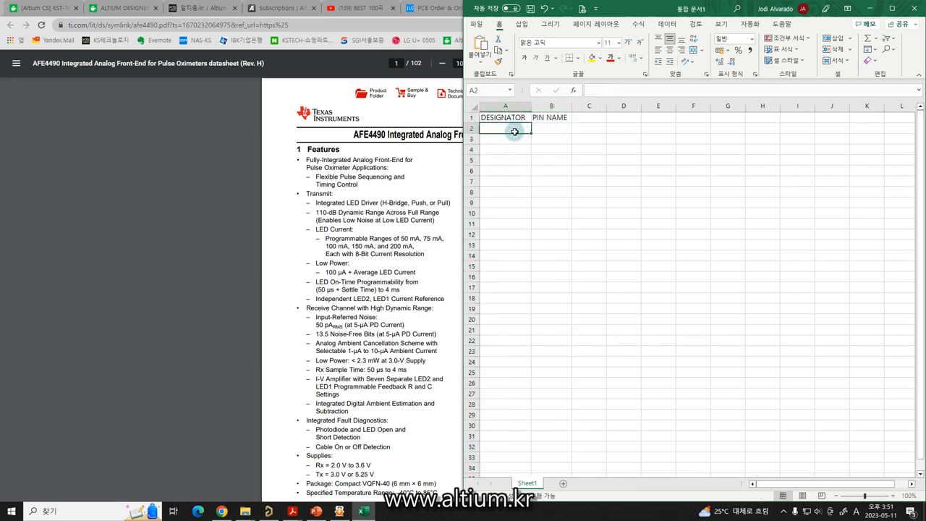
pyautogui.write('1')
pyautogui.press('Tab')
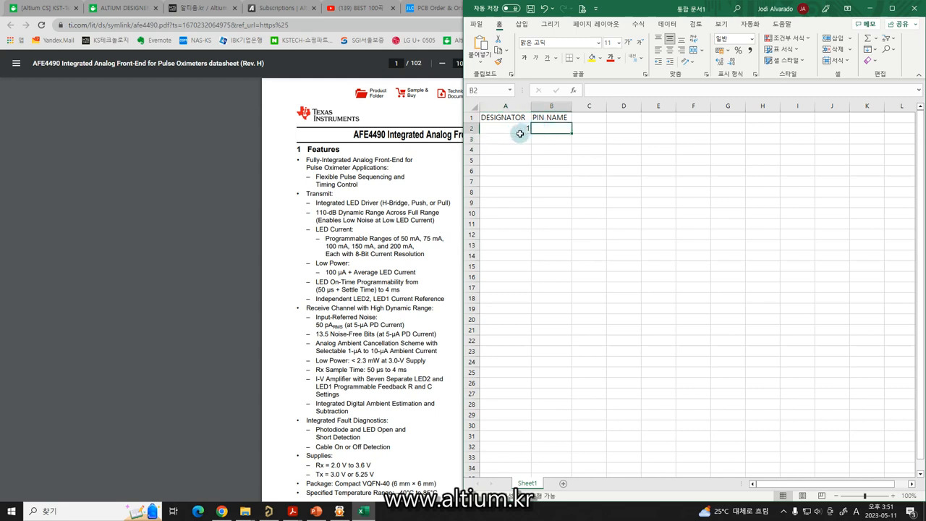
pyautogui.click(521, 137)
pyautogui.write('2')
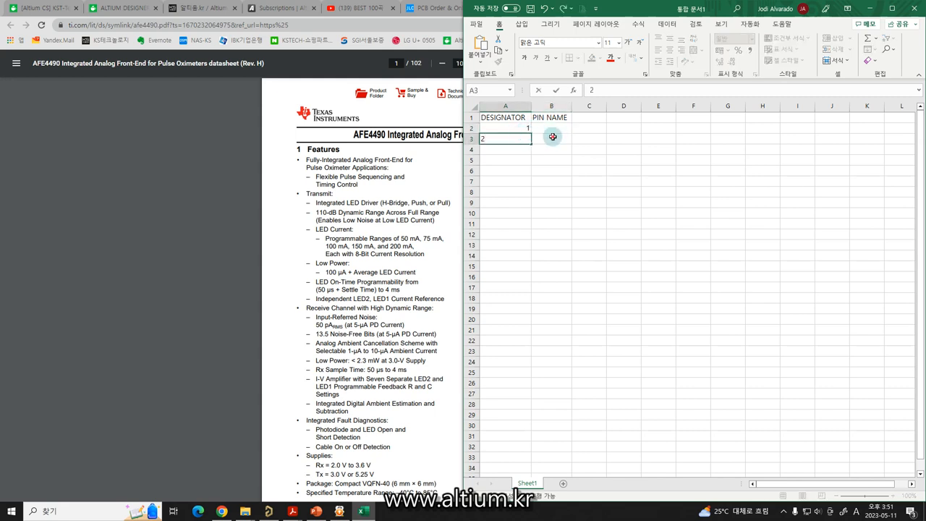
pyautogui.click(547, 136)
# Step: Center the contents of columns A and B horizontally
pyautogui.click(505, 106)
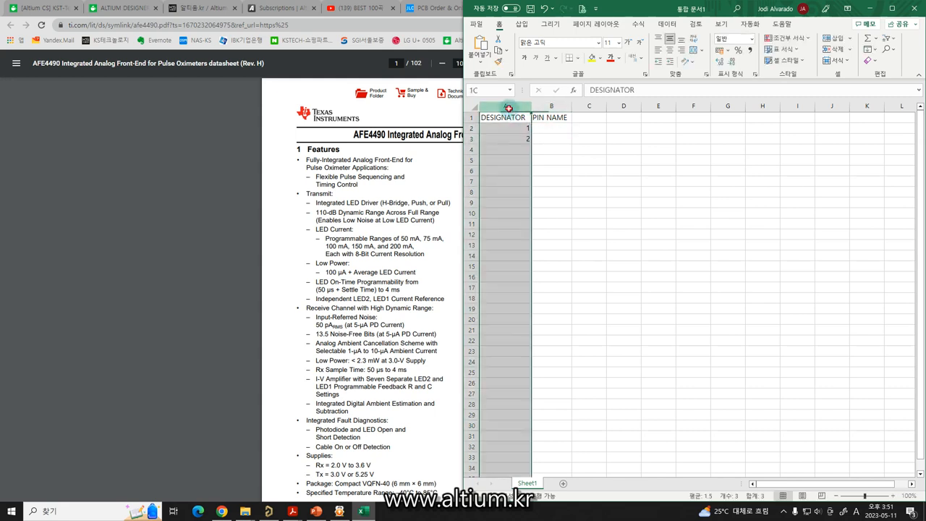
pyautogui.click(668, 51)
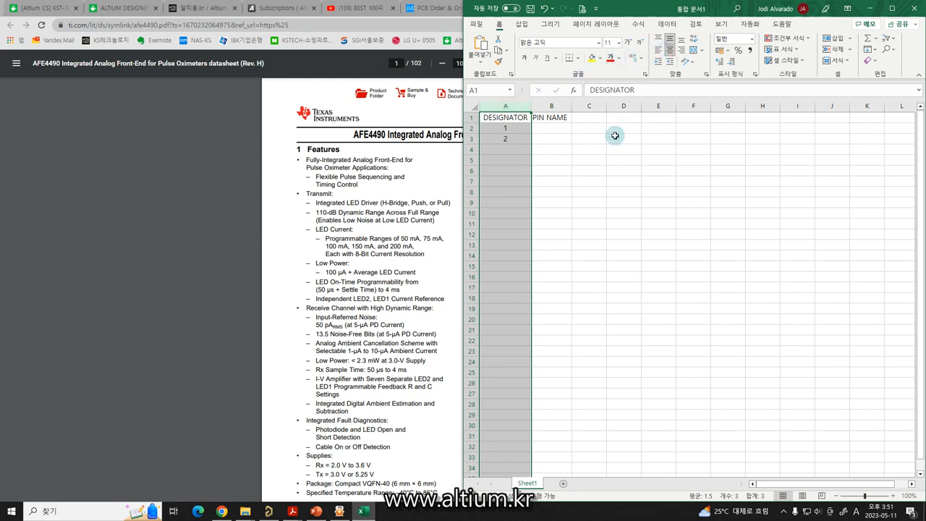
pyautogui.click(557, 106)
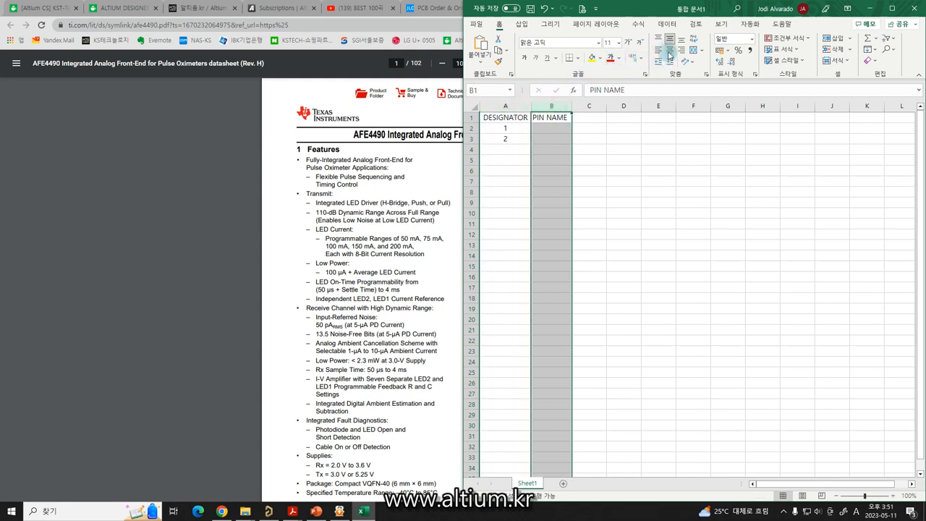
pyautogui.click(668, 50)
pyautogui.click(649, 159)
# Step: Enter the pin names VCC in B2 and GND in B3
pyautogui.click(553, 129)
pyautogui.write('VCC')
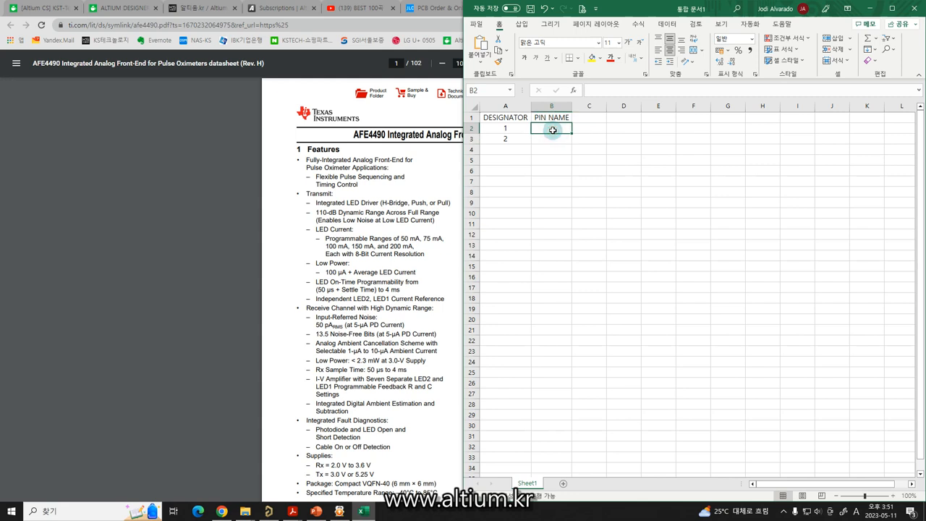
pyautogui.press('Return')
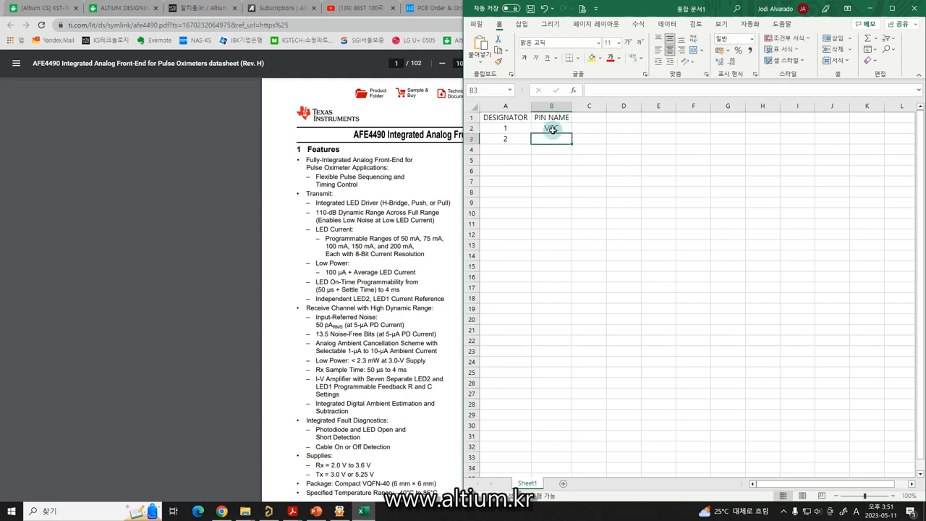
pyautogui.write('GND')
pyautogui.press('Return')
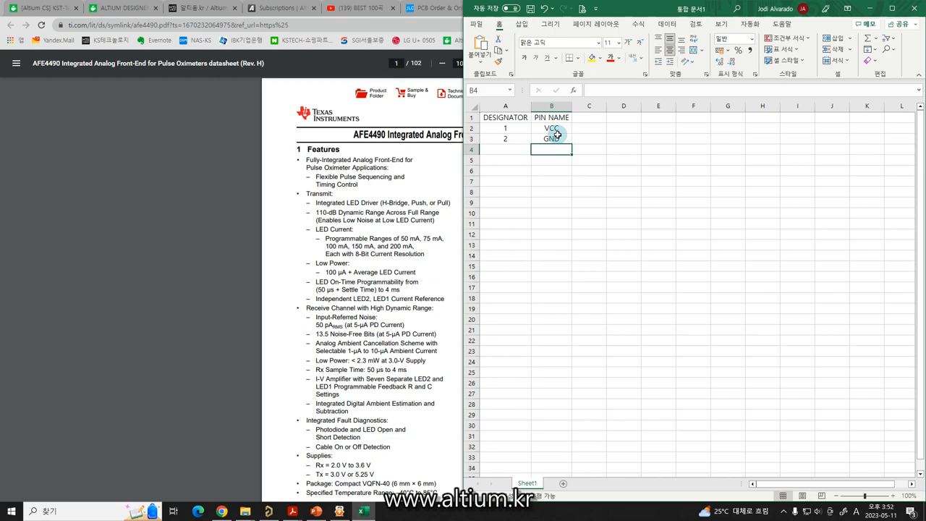
# Step: Switch to the AFE4490 datasheet in the browser and examine its pin configuration diagram and Pin Functions table
pyautogui.click(395, 215)
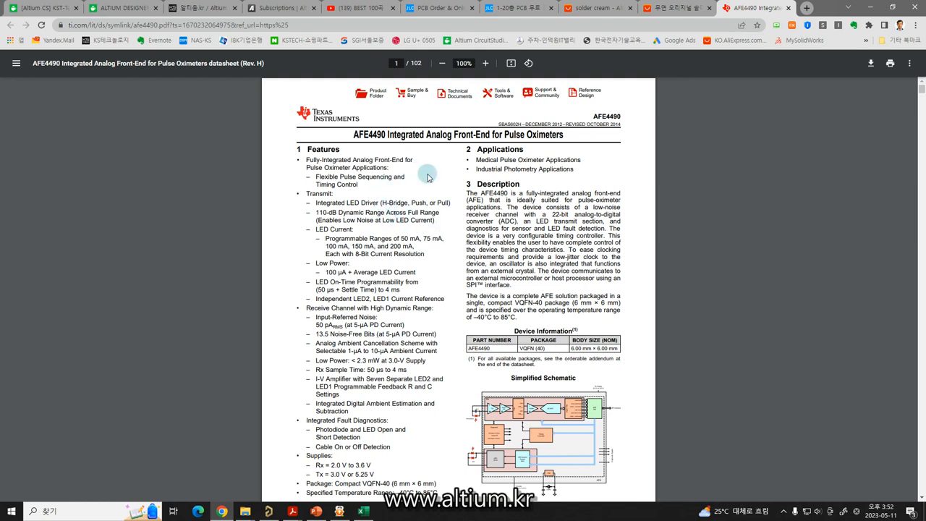
pyautogui.scroll(-5, 427, 180)
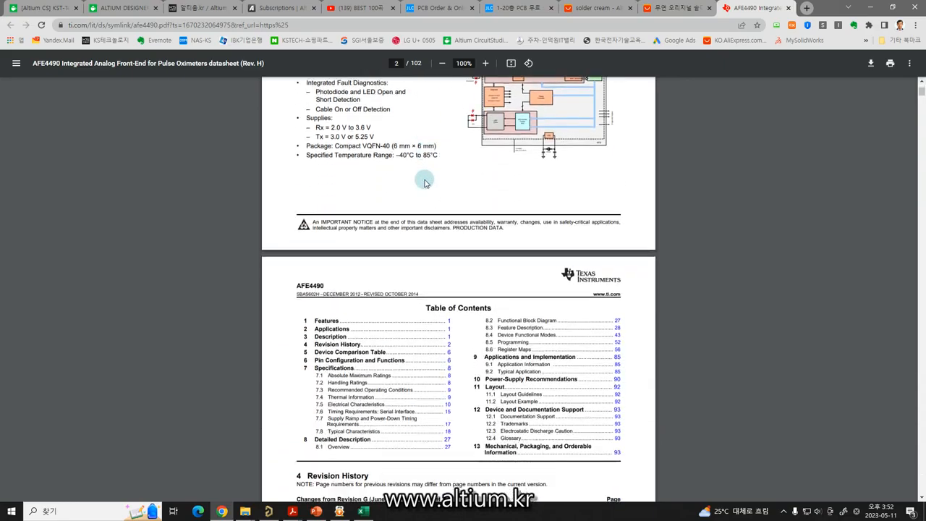
pyautogui.scroll(-12, 424, 183)
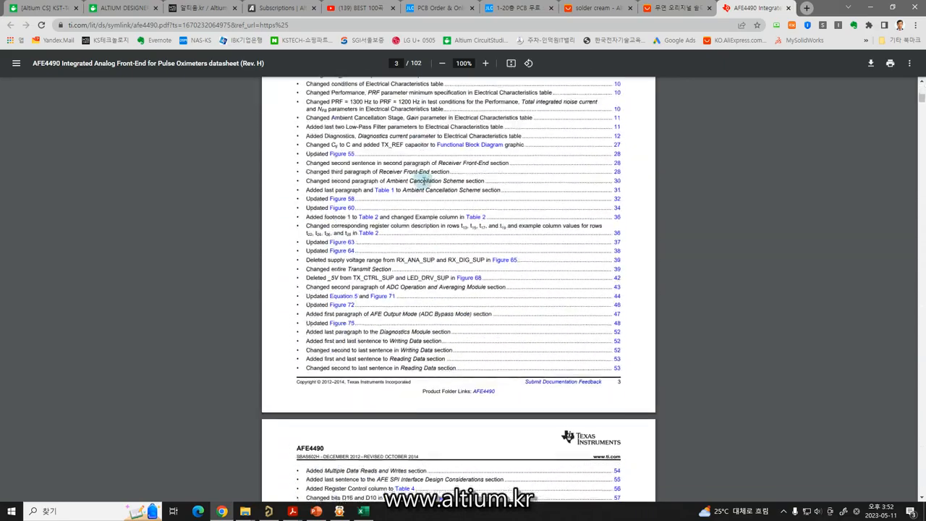
pyautogui.scroll(-20, 423, 179)
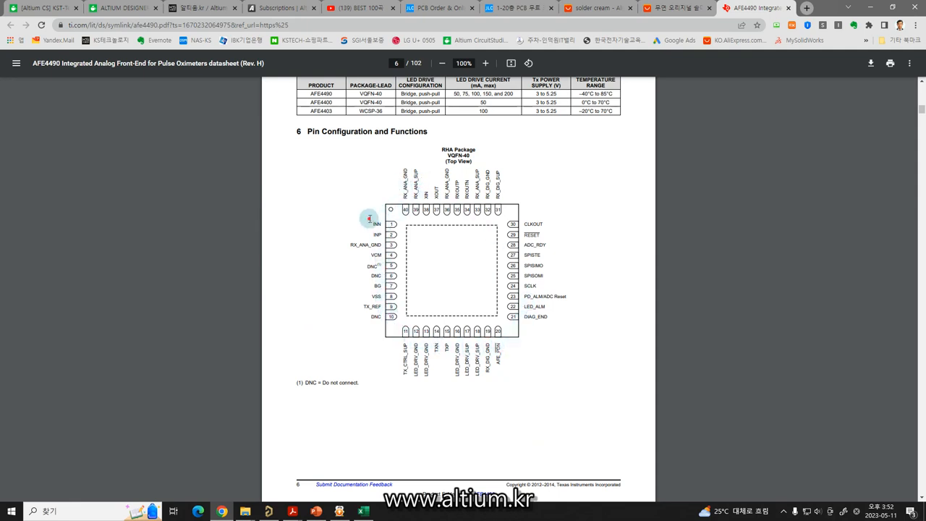
pyautogui.moveTo(365, 219); pyautogui.dragTo(405, 262)
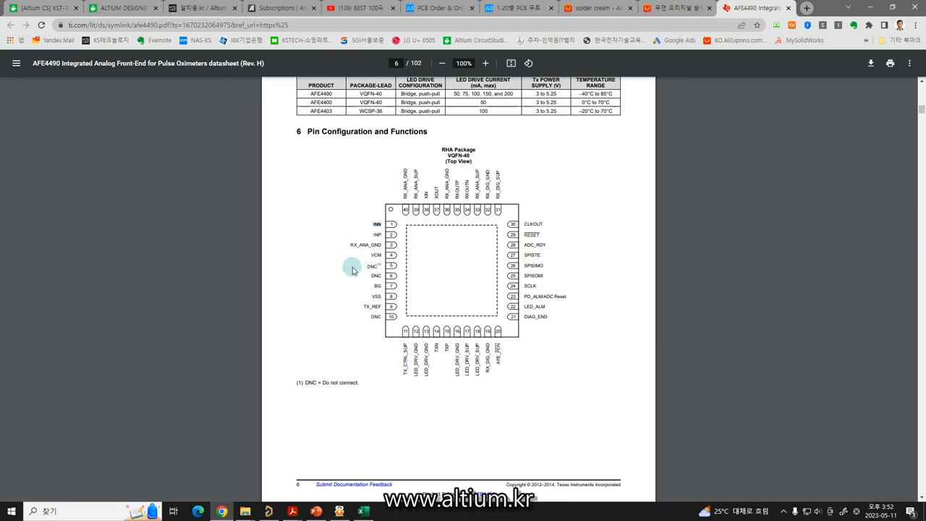
pyautogui.click(382, 278)
pyautogui.scroll(-2, 383, 279)
pyautogui.scroll(-3, 383, 279)
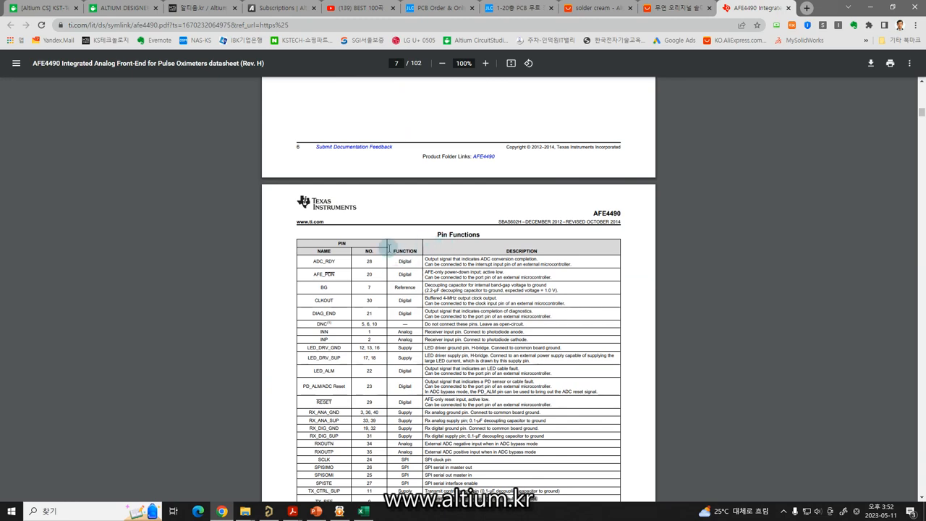
pyautogui.scroll(-1, 346, 313)
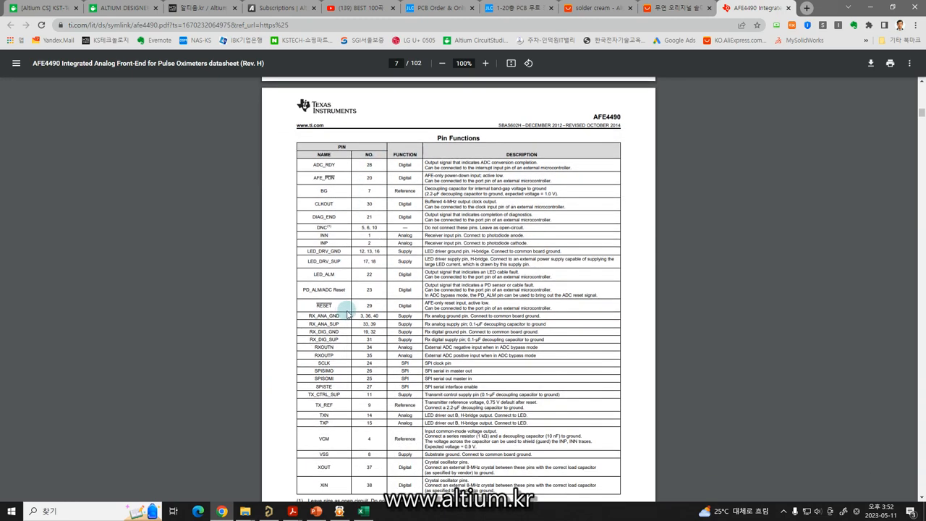
pyautogui.scroll(-2, 345, 313)
pyautogui.scroll(-3, 347, 313)
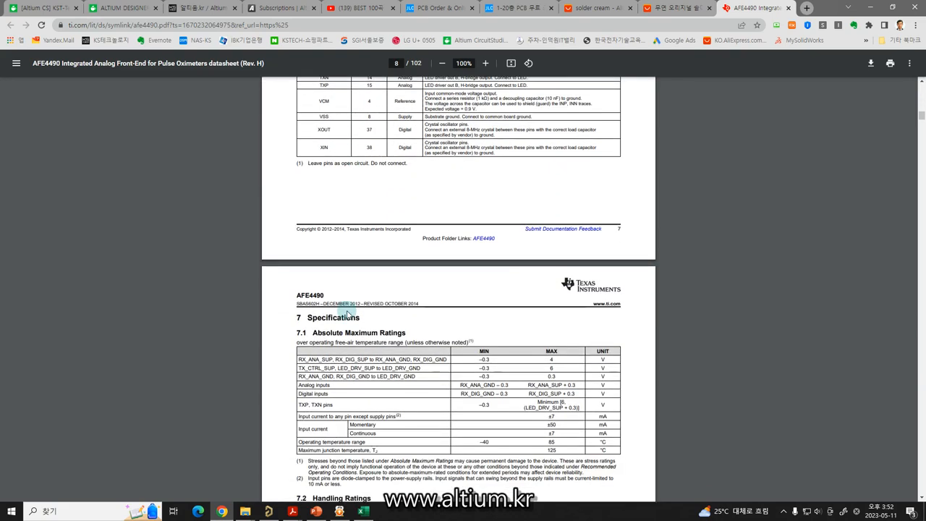
pyautogui.scroll(5, 345, 239)
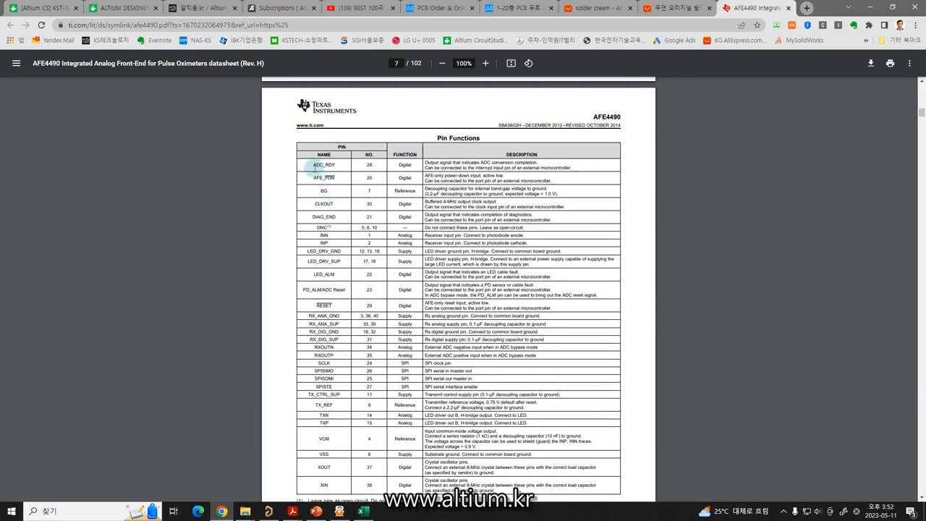
# Step: Try copying the Pin Functions rows from ADC_RDY to RX_ANA_GND into cell A1 of a new Excel sheet
pyautogui.moveTo(307, 165); pyautogui.dragTo(390, 327)
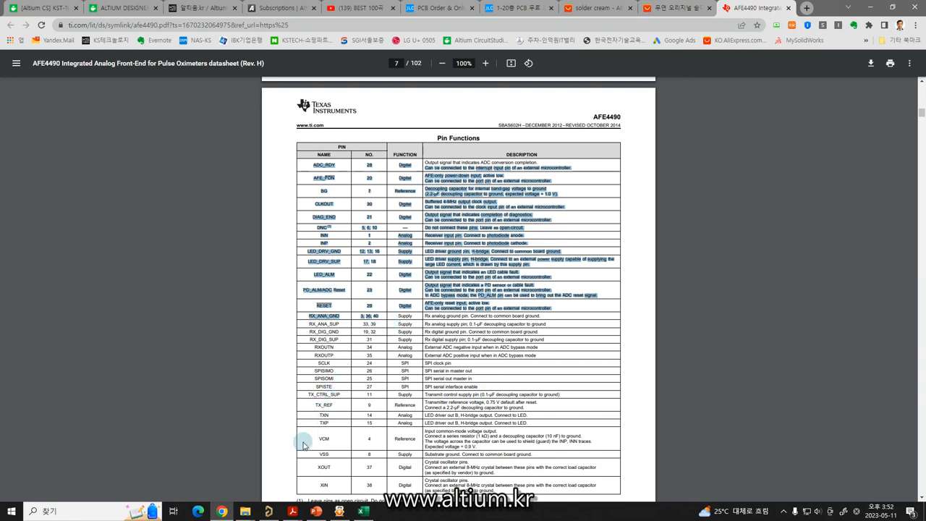
pyautogui.click(364, 510)
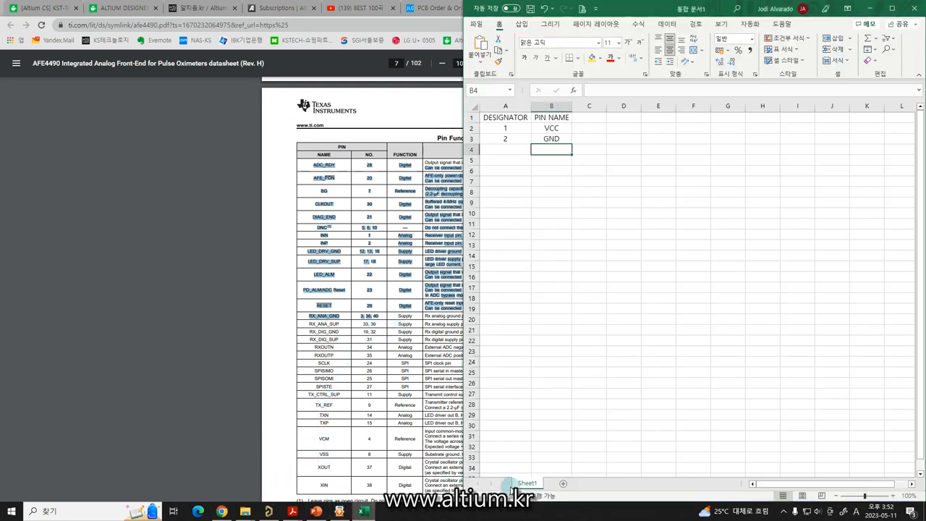
pyautogui.click(563, 483)
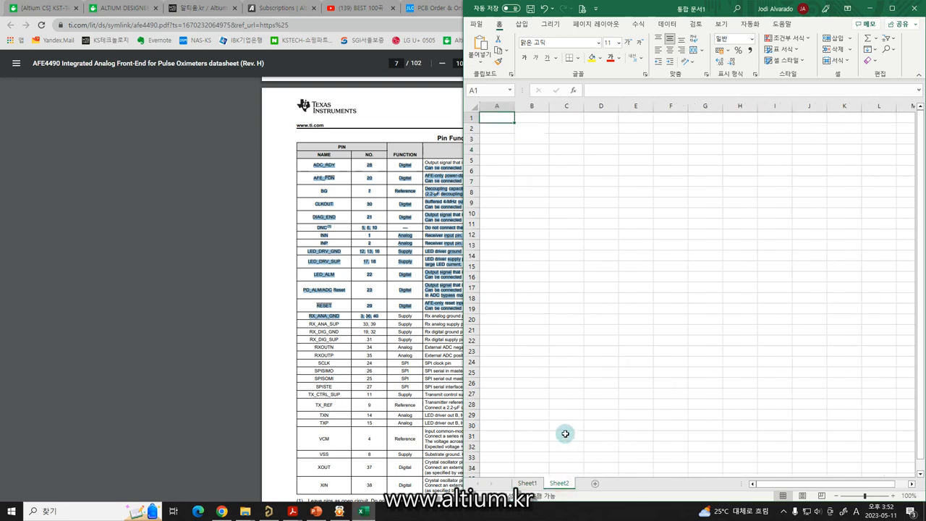
pyautogui.hotkey('ctrl', 'v')
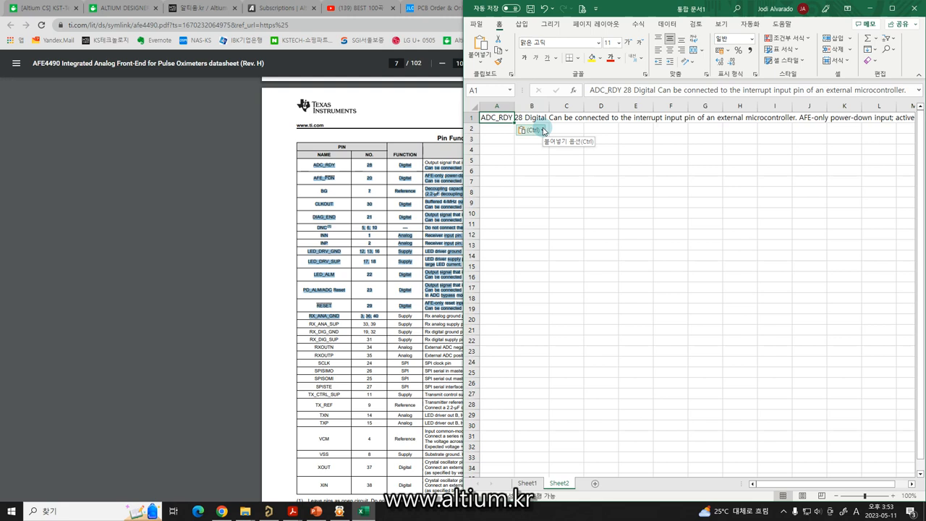
pyautogui.click(521, 168)
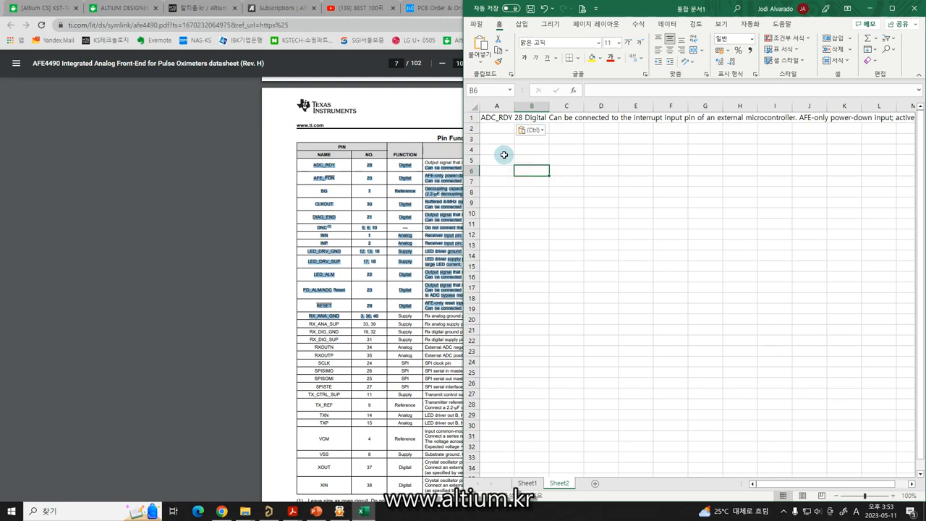
# Step: Delete Sheet2 with the pasted datasheet text from the workbook
pyautogui.rightClick(561, 485)
pyautogui.click(574, 353)
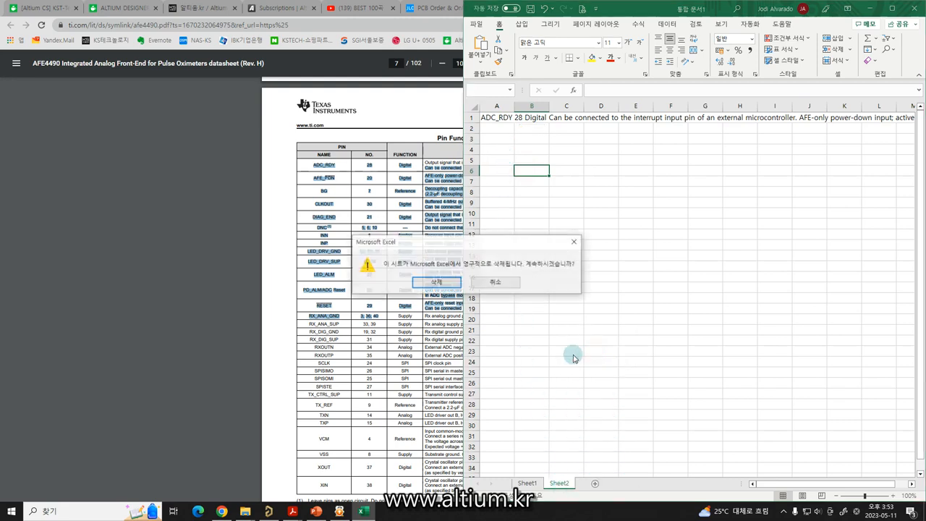
pyautogui.click(443, 282)
pyautogui.click(535, 298)
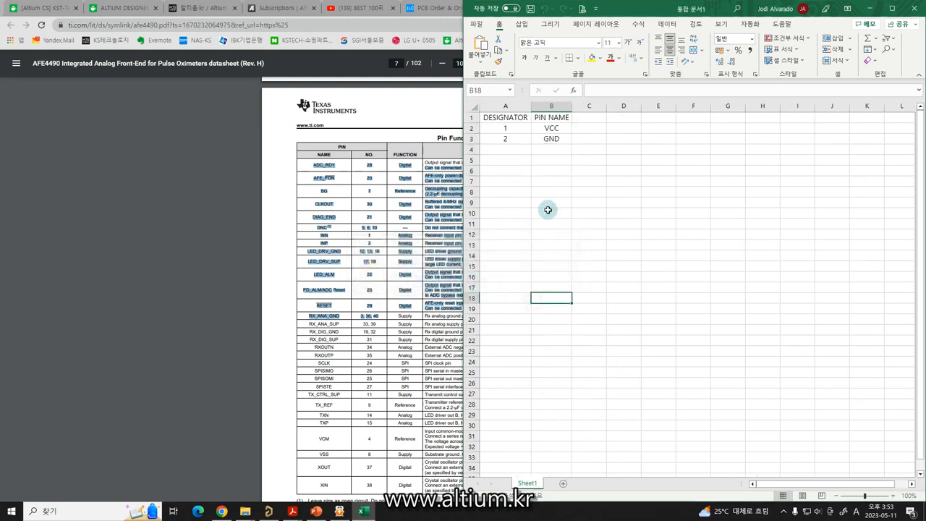
# Step: Clear all cell contents from Sheet1
pyautogui.click(472, 106)
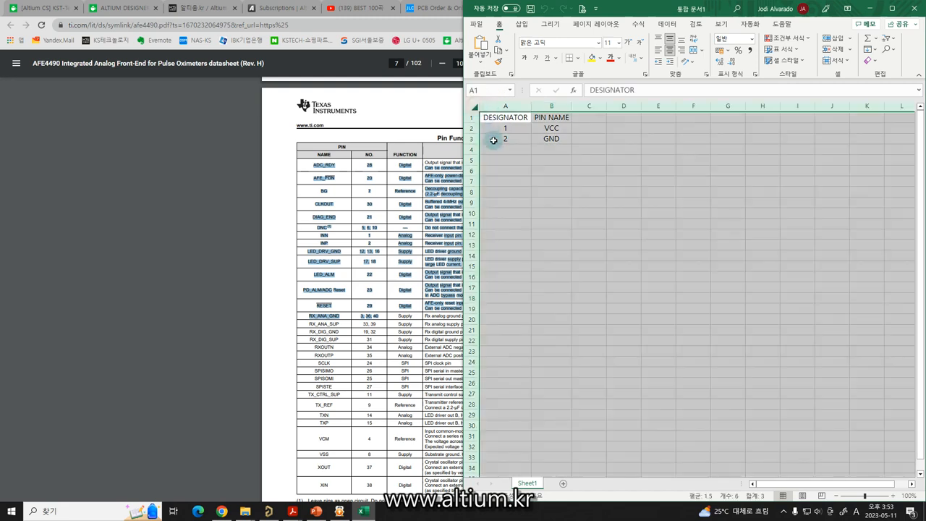
pyautogui.press('Delete')
pyautogui.click(513, 181)
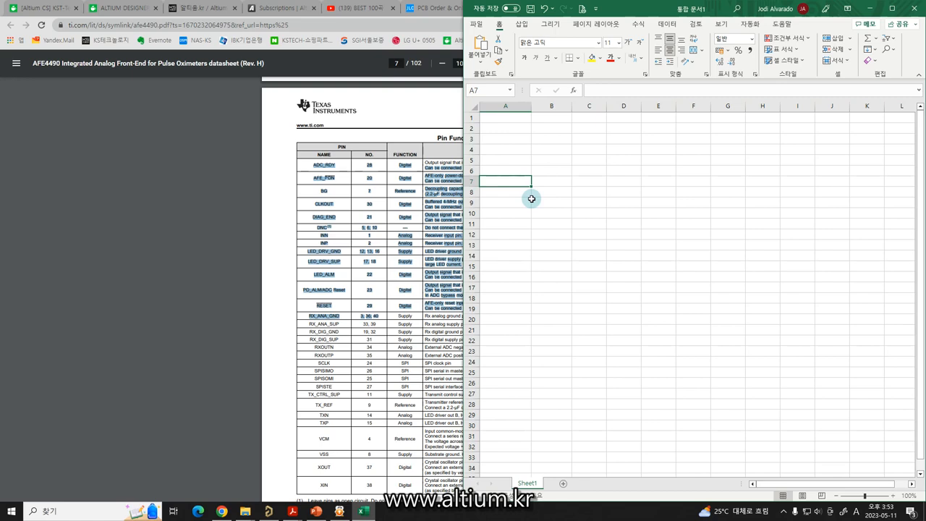
# Step: Download the AFE4490 datasheet from the browser to the Downloads folder as afe4490.pdf and review its Pin Functions table
pyautogui.click(285, 225)
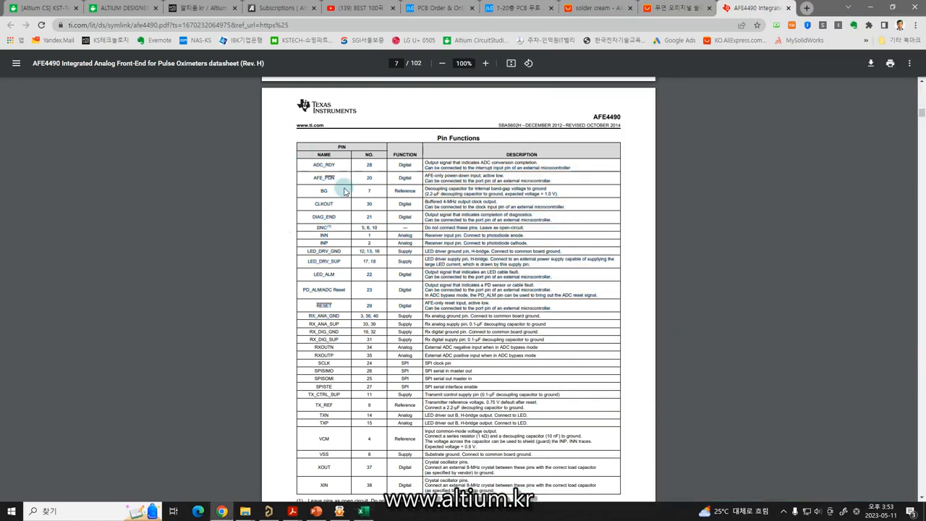
pyautogui.click(869, 65)
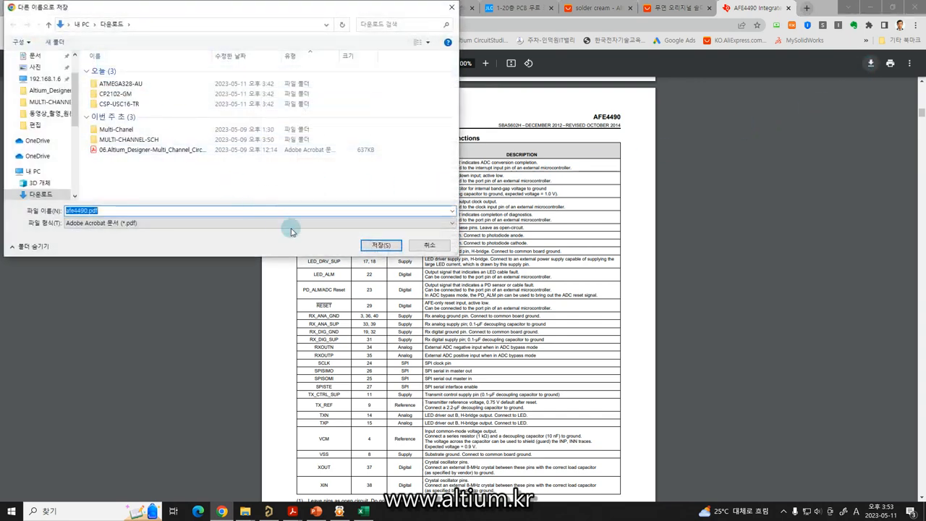
pyautogui.click(380, 245)
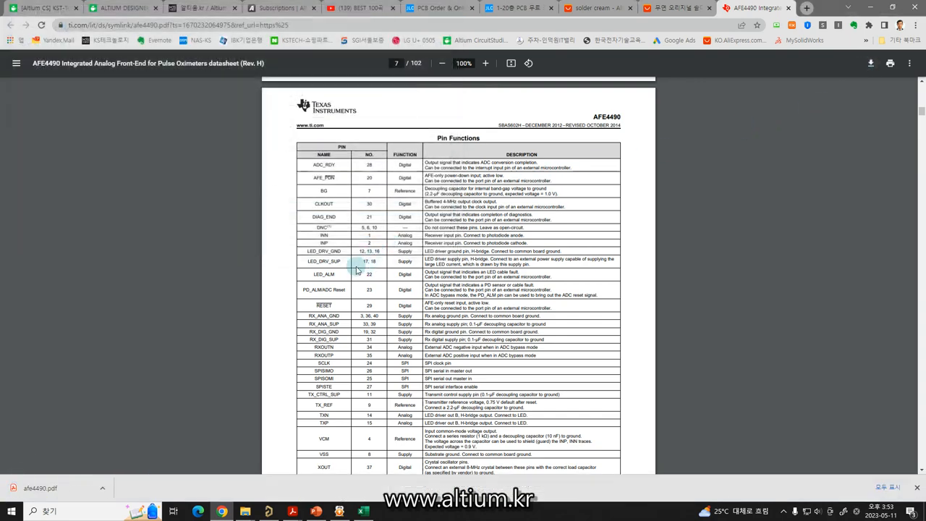
pyautogui.scroll(-2, 352, 248)
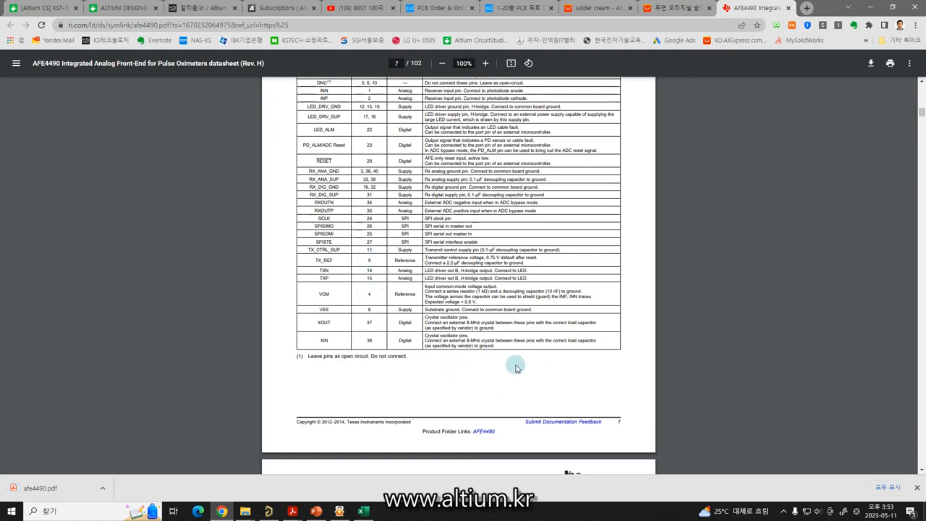
pyautogui.scroll(2, 533, 368)
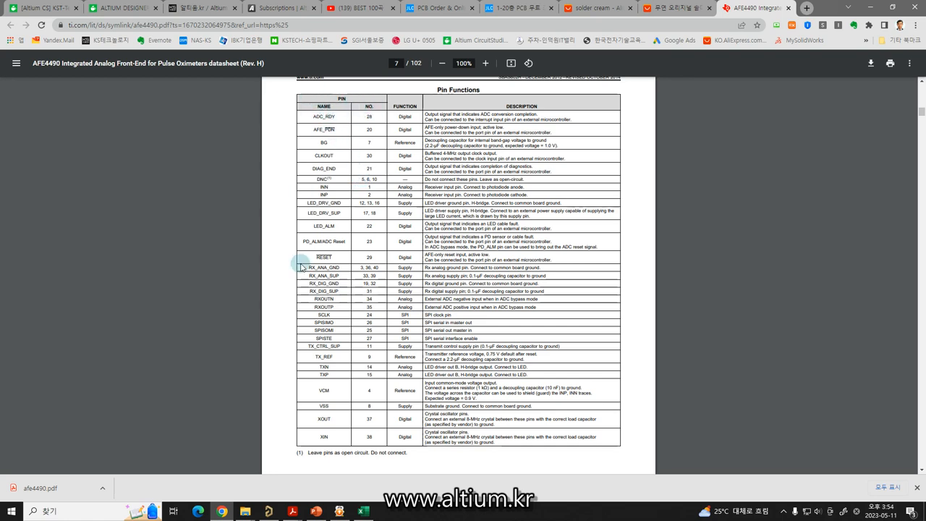
# Step: Switch back to Excel and import data from the PDF file afe4490.pdf in the Downloads folder
pyautogui.moveTo(364, 510)
pyautogui.click(364, 471)
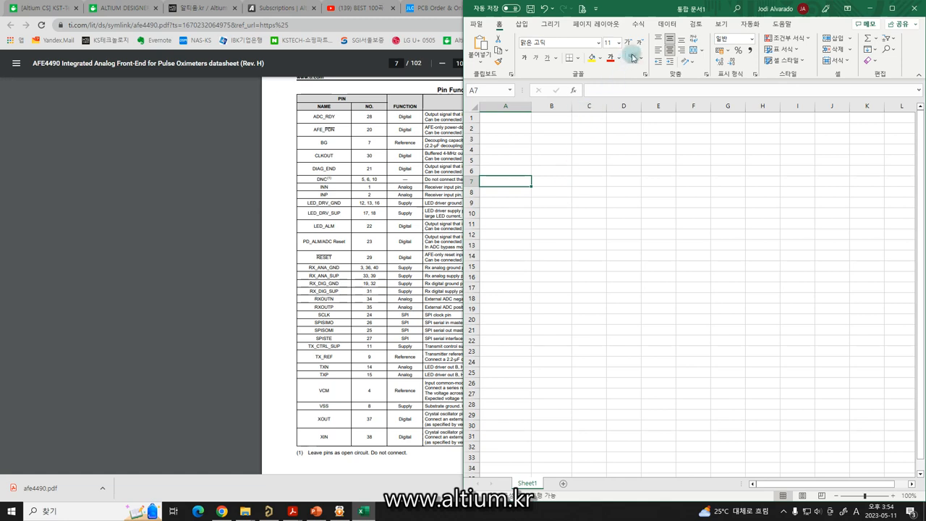
pyautogui.click(661, 27)
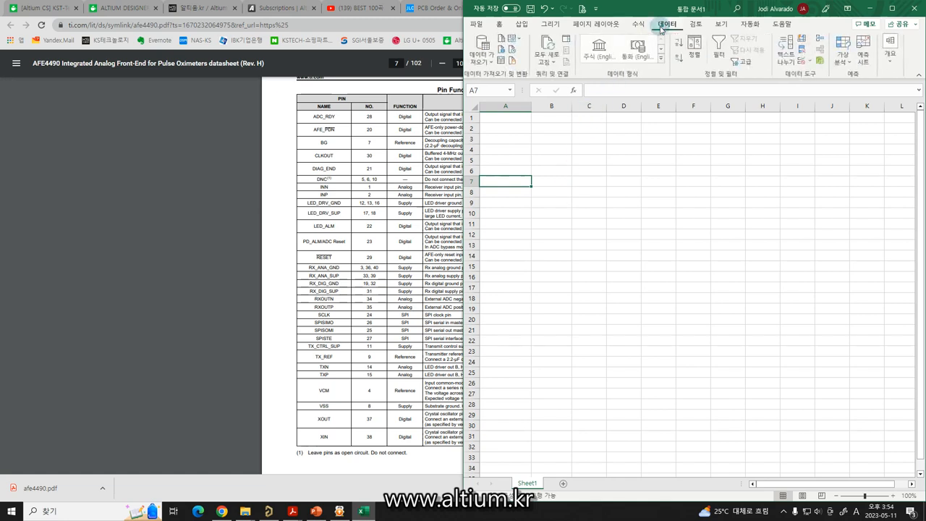
pyautogui.click(485, 58)
pyautogui.moveTo(510, 80)
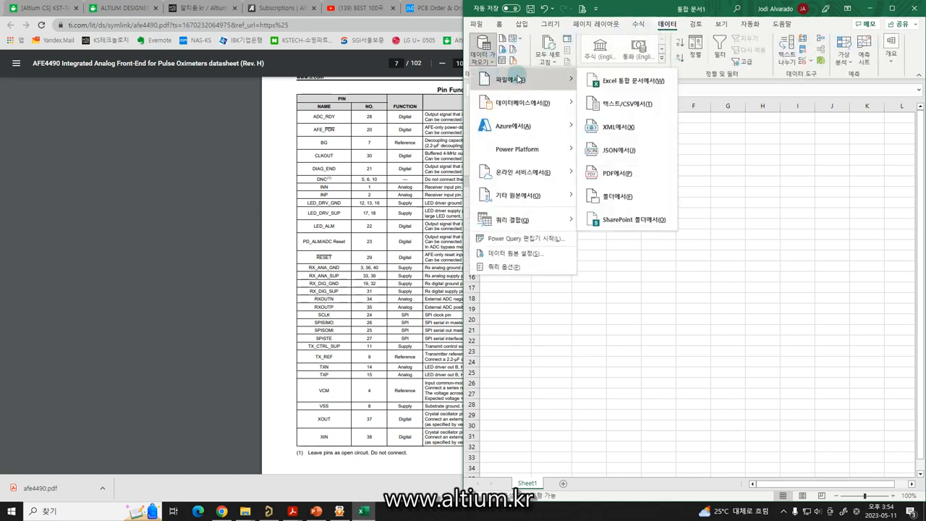
pyautogui.click(627, 173)
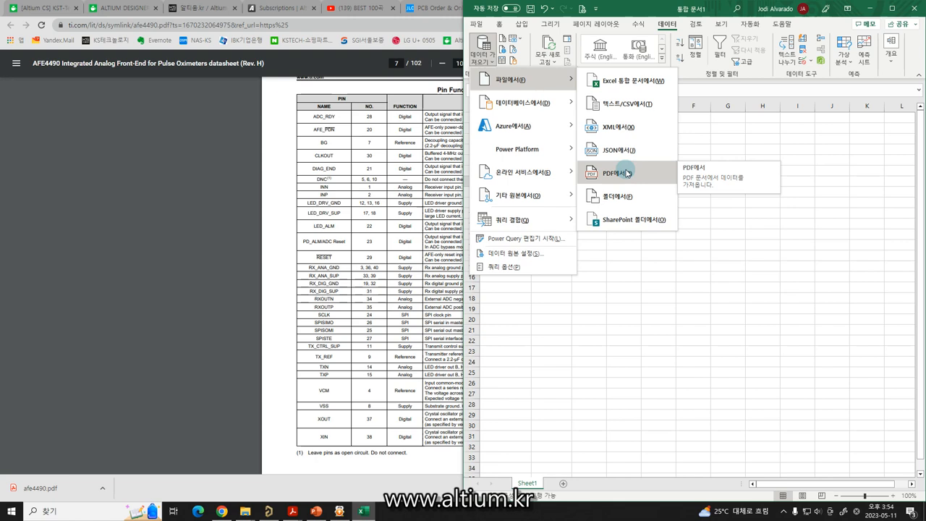
pyautogui.click(615, 173)
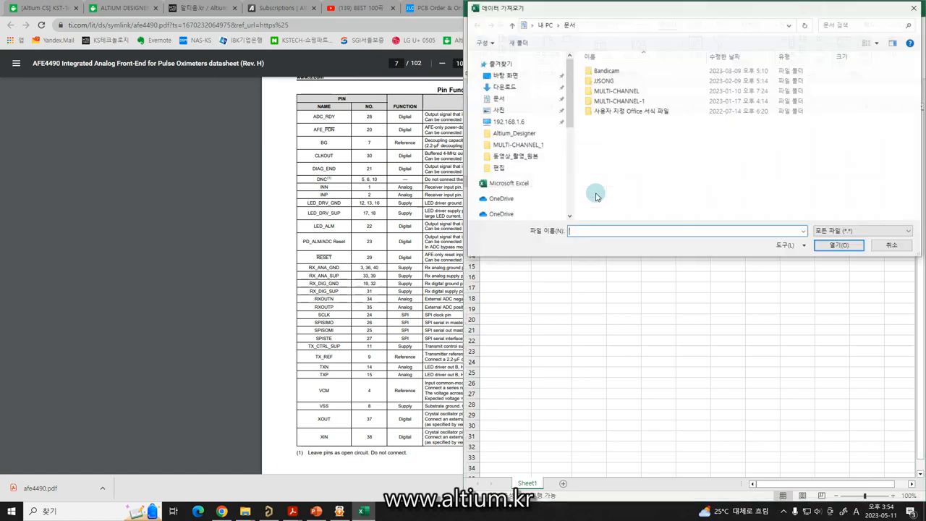
pyautogui.scroll(5, 569, 138)
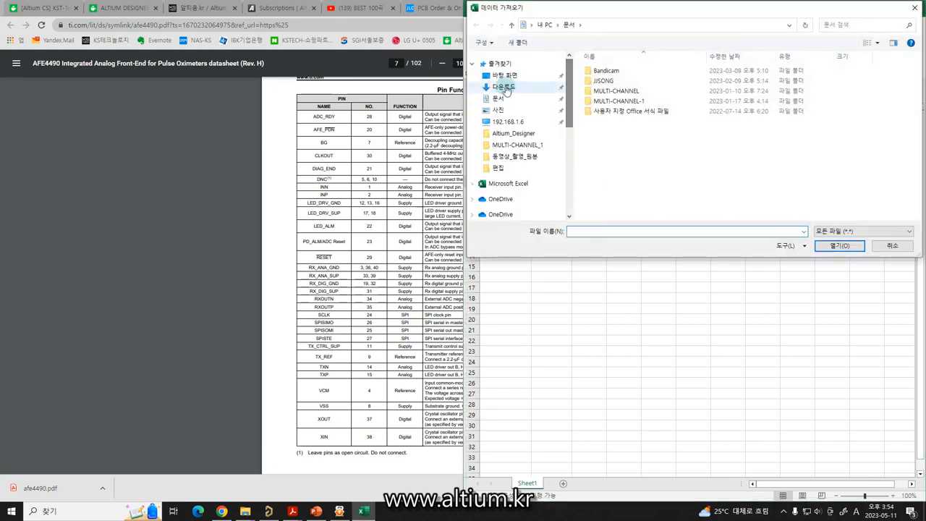
pyautogui.click(505, 85)
pyautogui.click(601, 116)
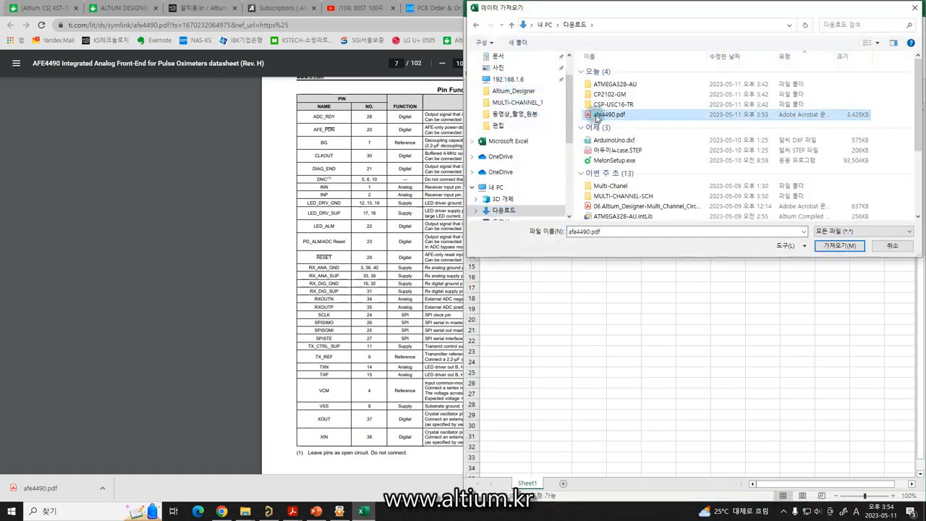
pyautogui.click(825, 245)
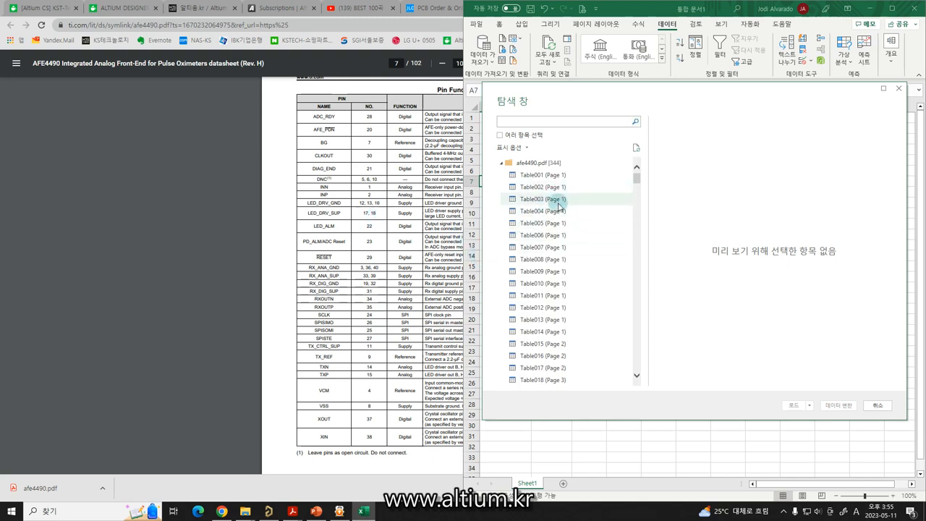
# Step: Choose Table025 (Page 7) from the PDF's tables and open it for transformation in Power Query
pyautogui.scroll(-3, 547, 319)
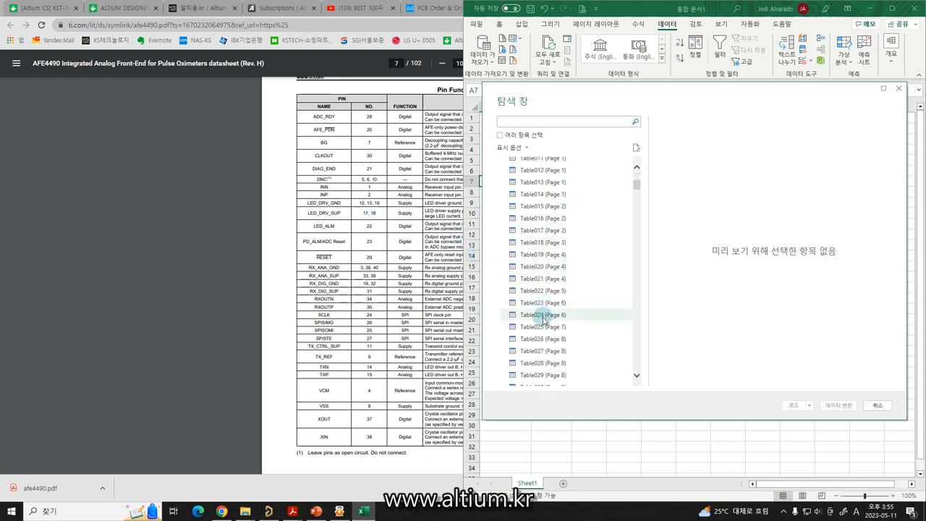
pyautogui.click(534, 328)
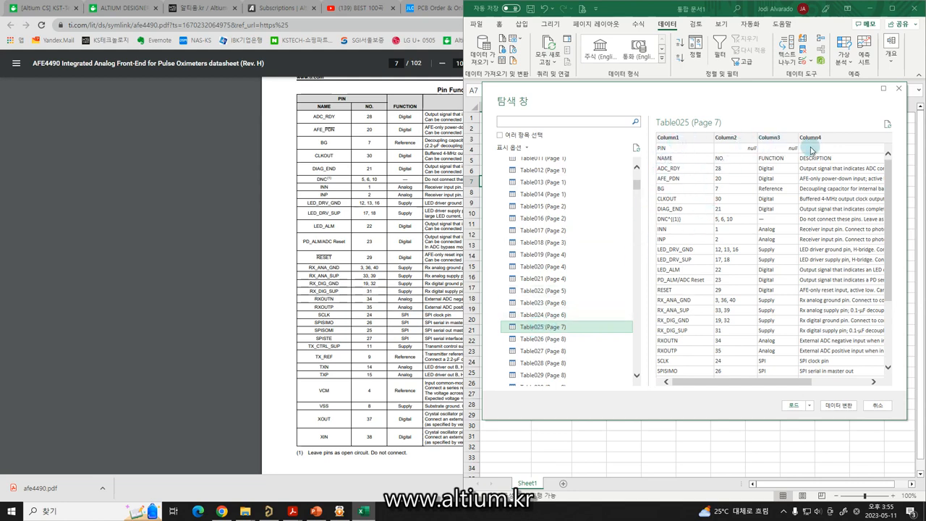
pyautogui.click(828, 408)
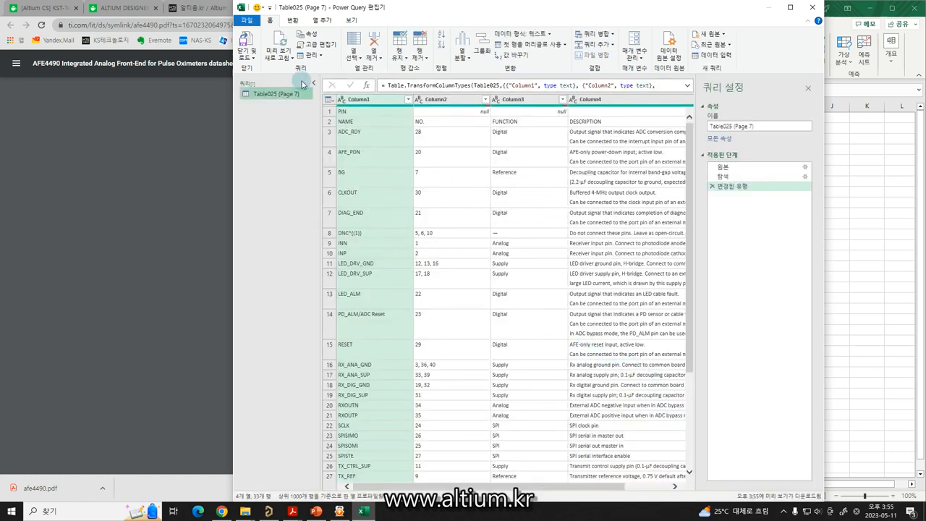
# Step: Load the query into the workbook and copy its pin names and numbers, ADC_RDY through XIN, into Sheet1 starting at cell A1
pyautogui.click(251, 57)
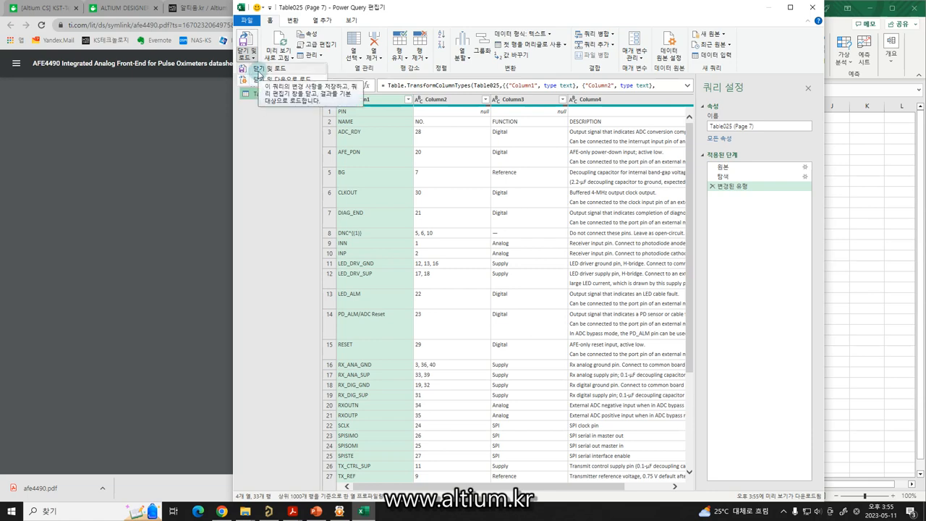
pyautogui.click(259, 71)
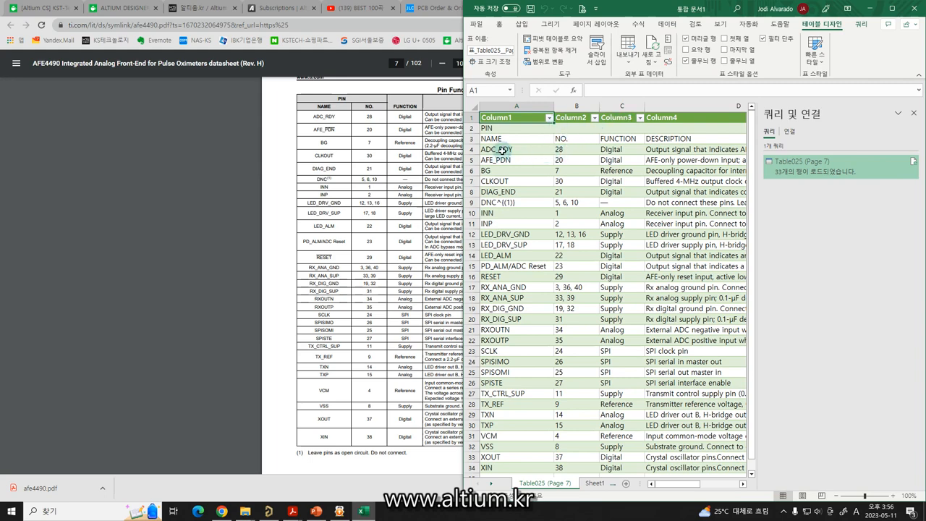
pyautogui.moveTo(494, 149); pyautogui.dragTo(567, 415)
pyautogui.hotkey('ctrl', 'c')
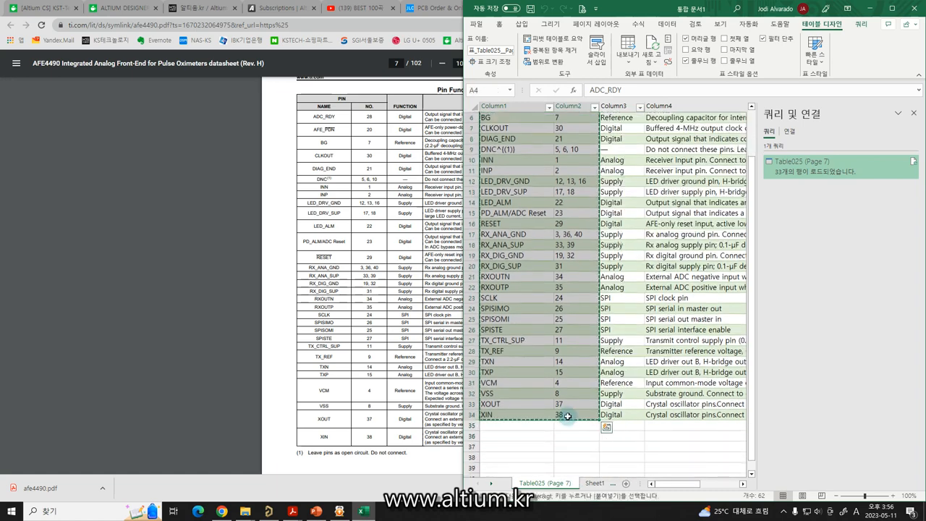
pyautogui.click(595, 482)
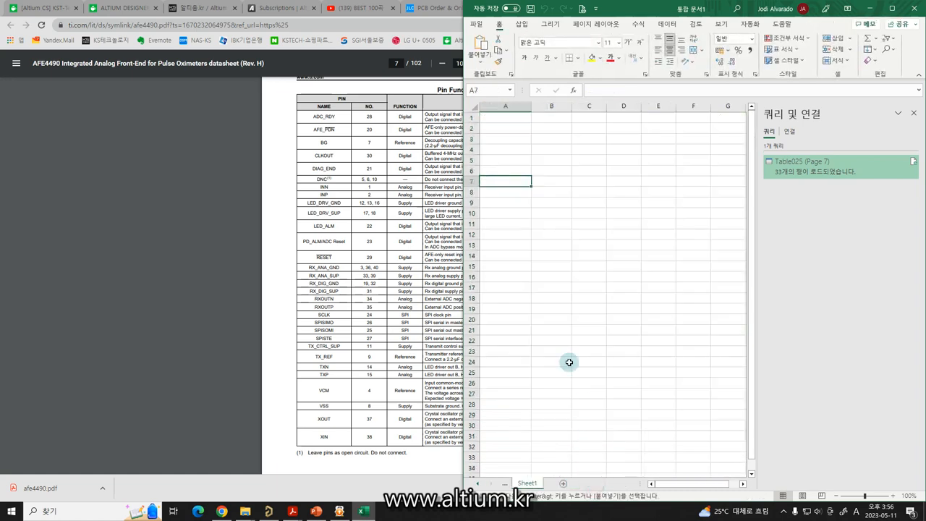
pyautogui.click(497, 128)
pyautogui.click(499, 118)
pyautogui.hotkey('ctrl', 'v')
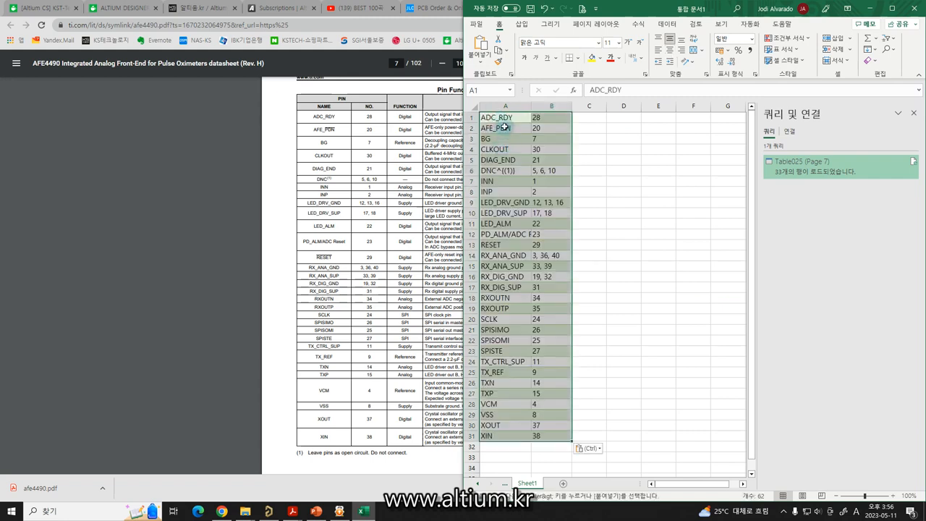
pyautogui.click(591, 149)
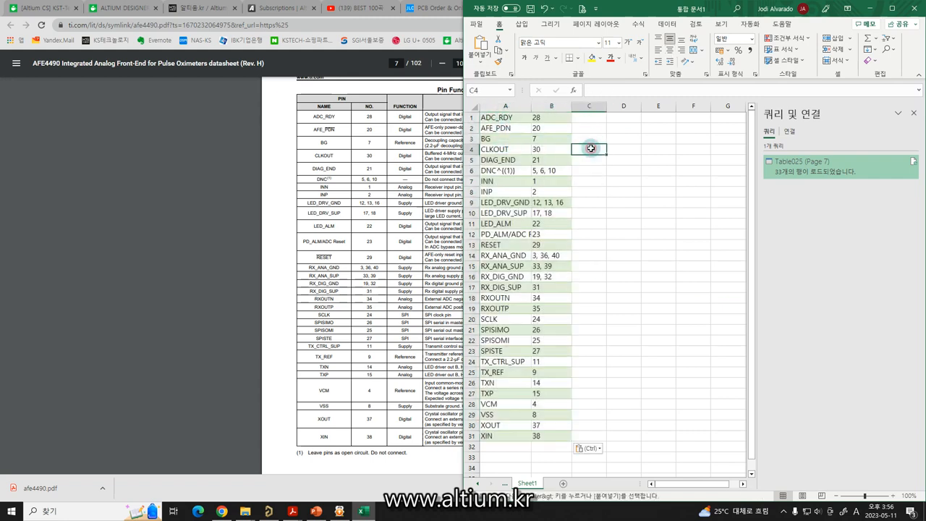
# Step: Duplicate the DNC^{(1)} row twice directly below itself in Sheet1 so the pin has three rows
pyautogui.click(552, 170)
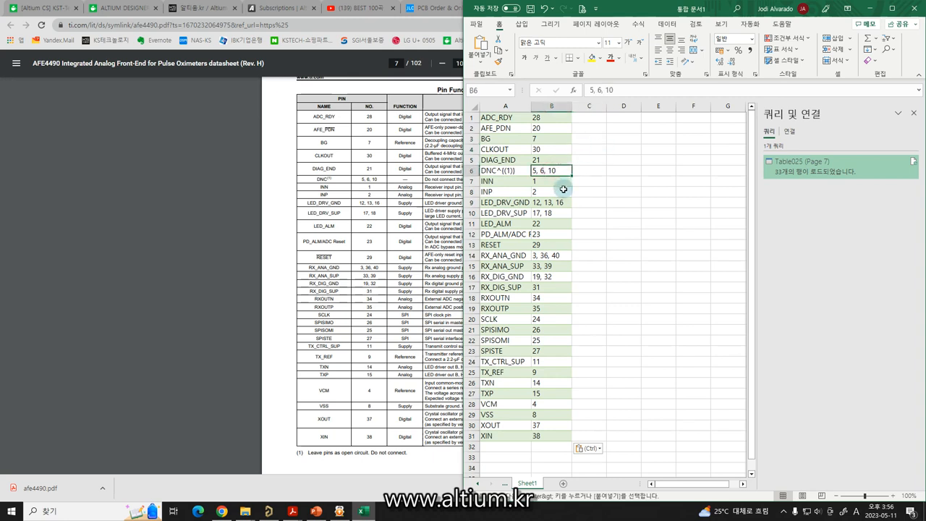
pyautogui.click(472, 170)
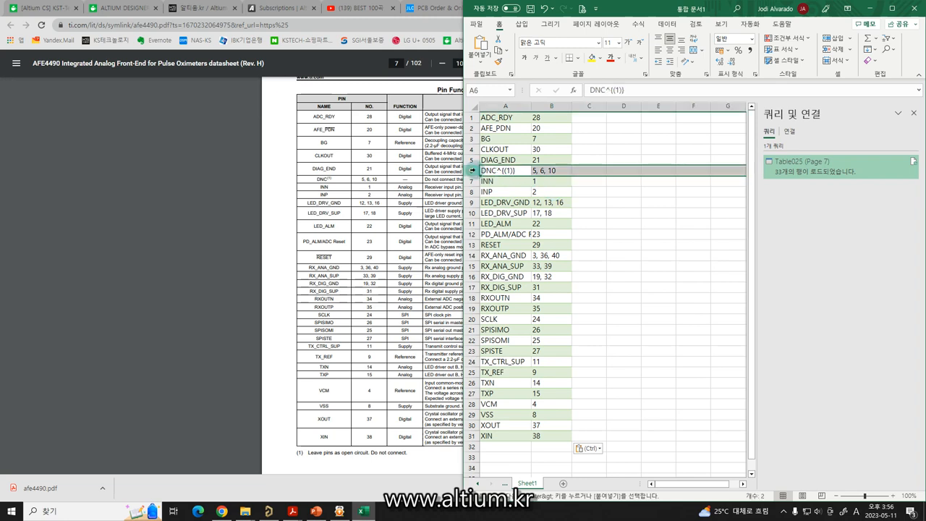
pyautogui.hotkey('ctrl', 'c')
pyautogui.click(474, 181)
pyautogui.rightClick(475, 186)
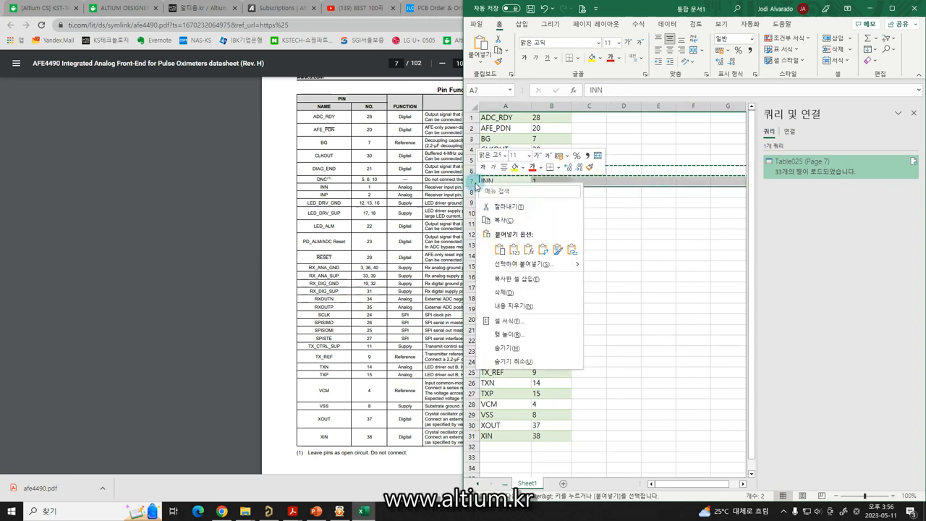
pyautogui.click(507, 278)
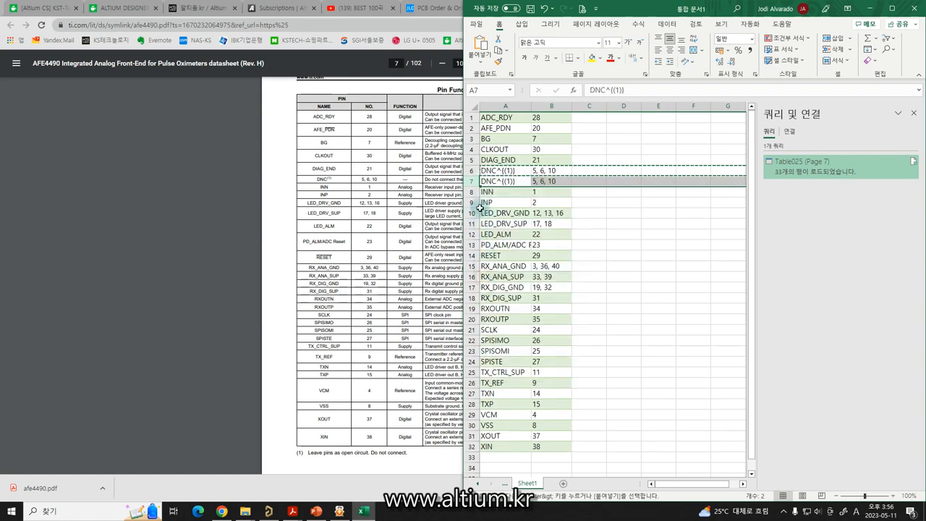
pyautogui.hotkey('ctrl', 'c')
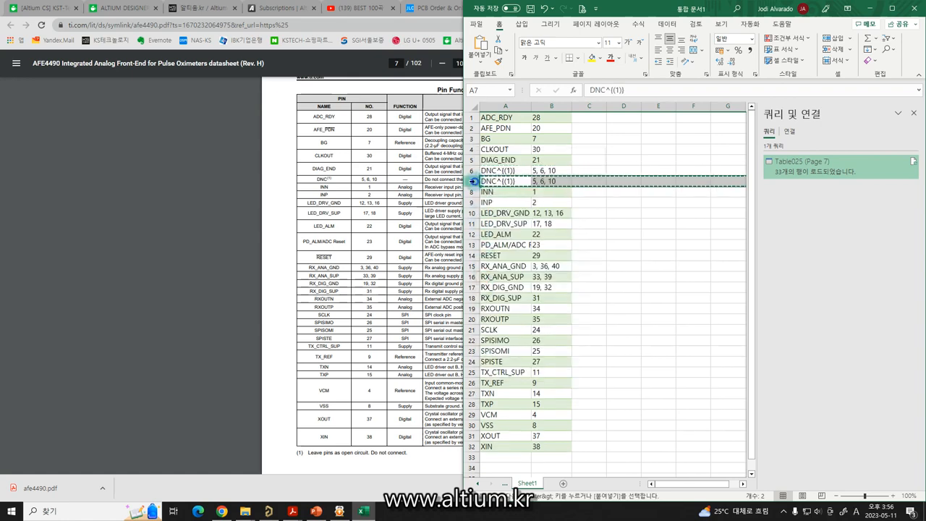
pyautogui.rightClick(474, 181)
pyautogui.click(482, 274)
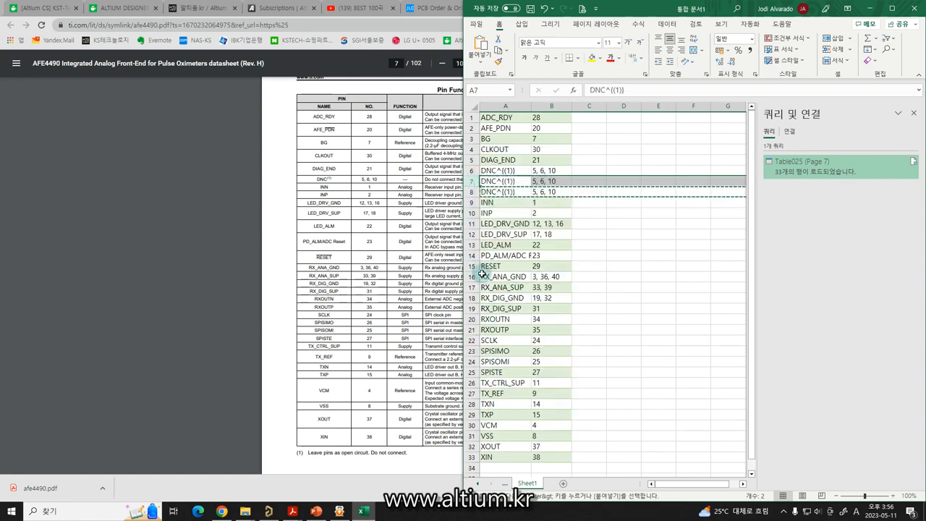
# Step: Set the pin numbers of the three DNC^{(1)} rows to 5, 6 and 10
pyautogui.click(543, 171)
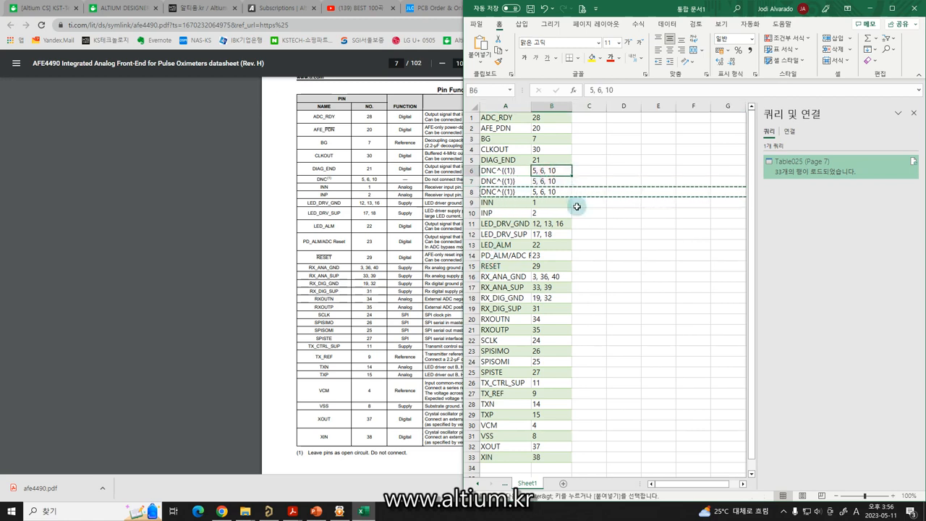
pyautogui.write('5')
pyautogui.press('Return')
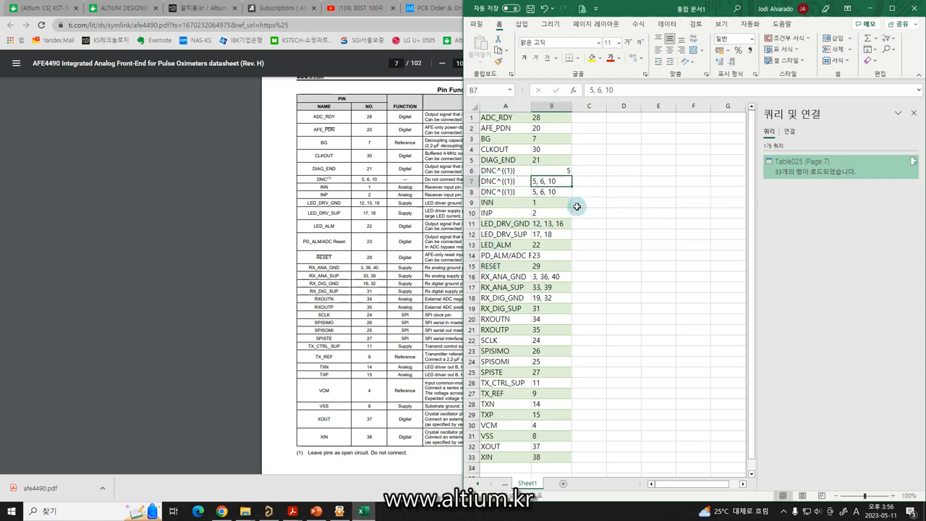
pyautogui.write('6')
pyautogui.press('Return')
pyautogui.write('10')
pyautogui.press('Return')
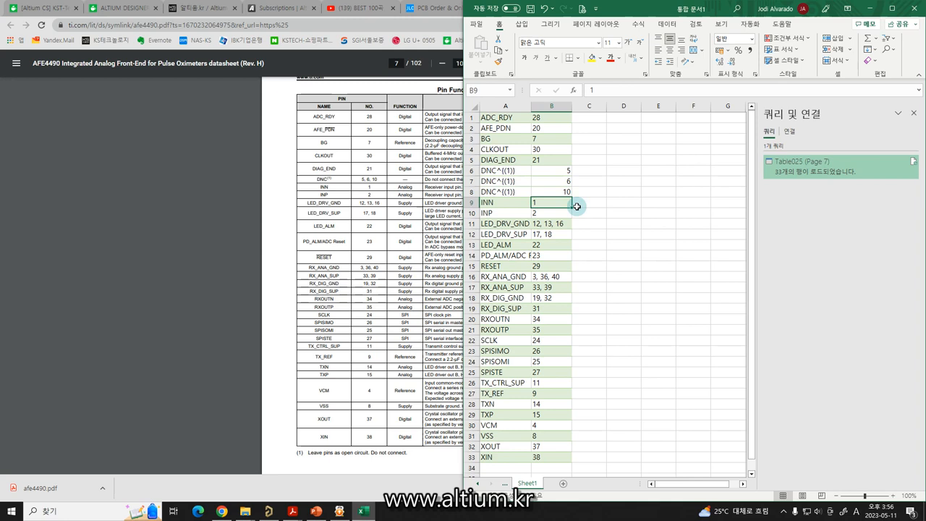
# Step: Insert two copies of the LED_DRV_GND row so the pin occupies rows 11 to 13
pyautogui.click(473, 225)
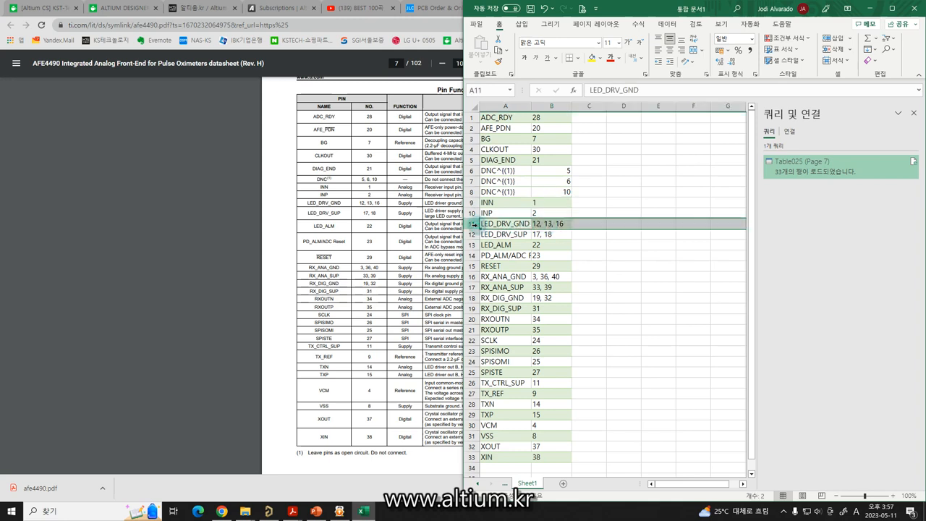
pyautogui.hotkey('ctrl', 'c')
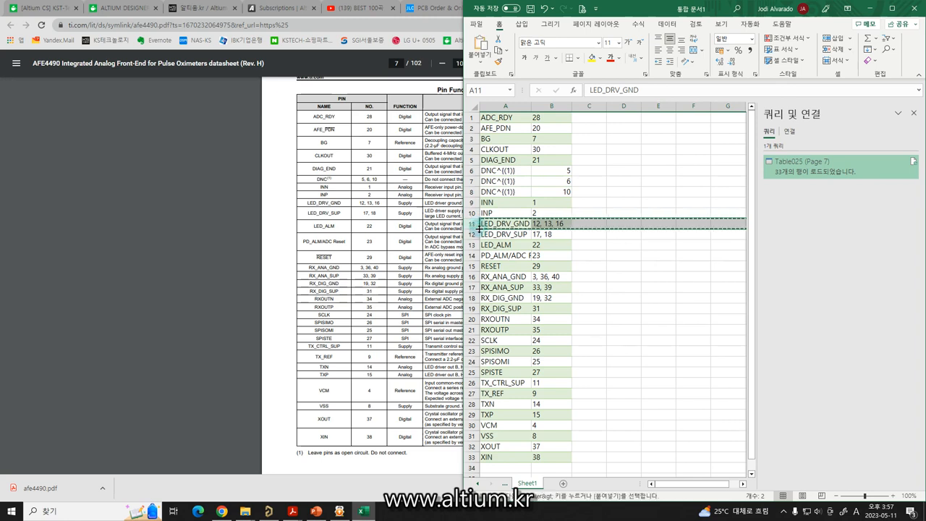
pyautogui.rightClick(476, 235)
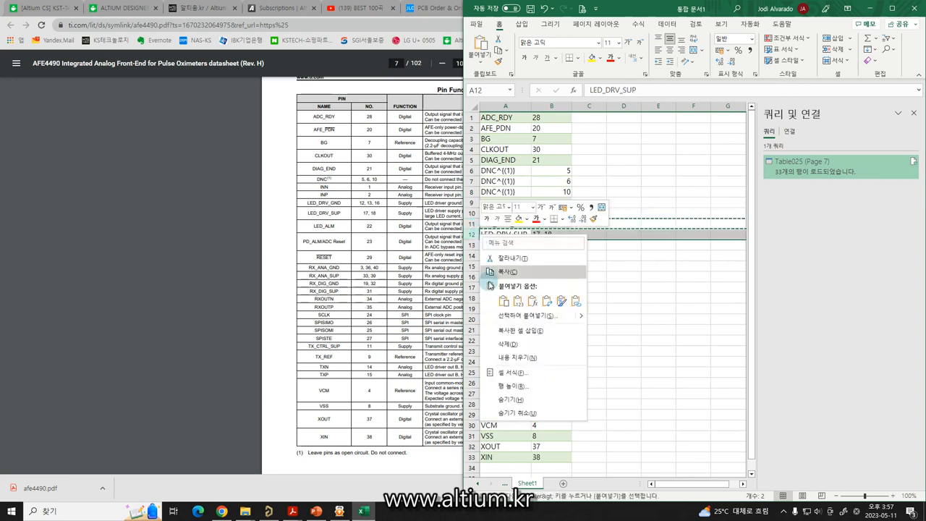
pyautogui.click(499, 320)
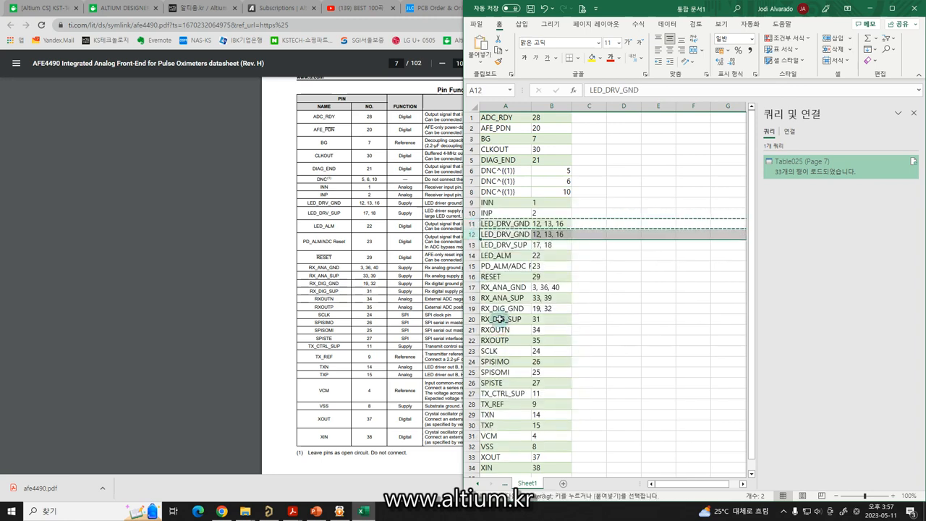
pyautogui.hotkey('ctrl', 'c')
pyautogui.rightClick(475, 234)
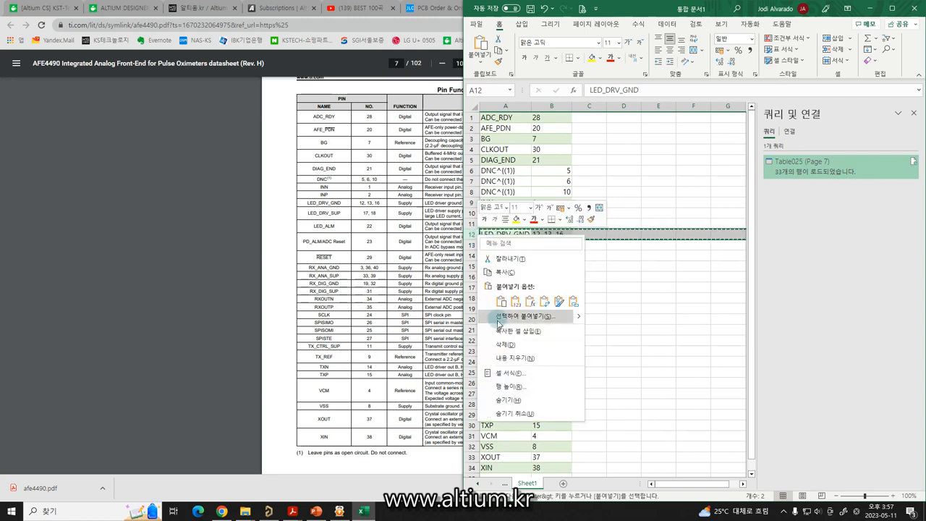
pyautogui.click(503, 327)
# Step: Set the pin numbers of the three LED_DRV_GND rows to 12, 13 and 16
pyautogui.click(547, 226)
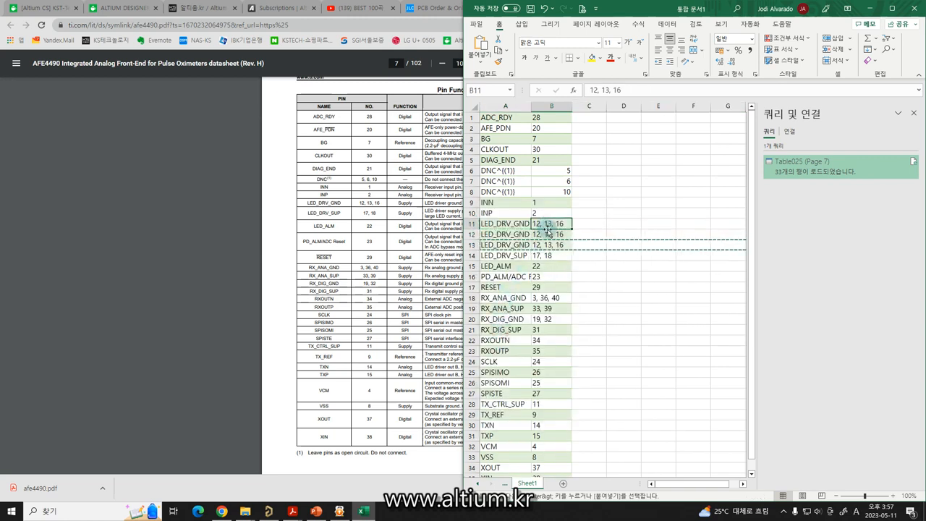
pyautogui.write('12')
pyautogui.press('Return')
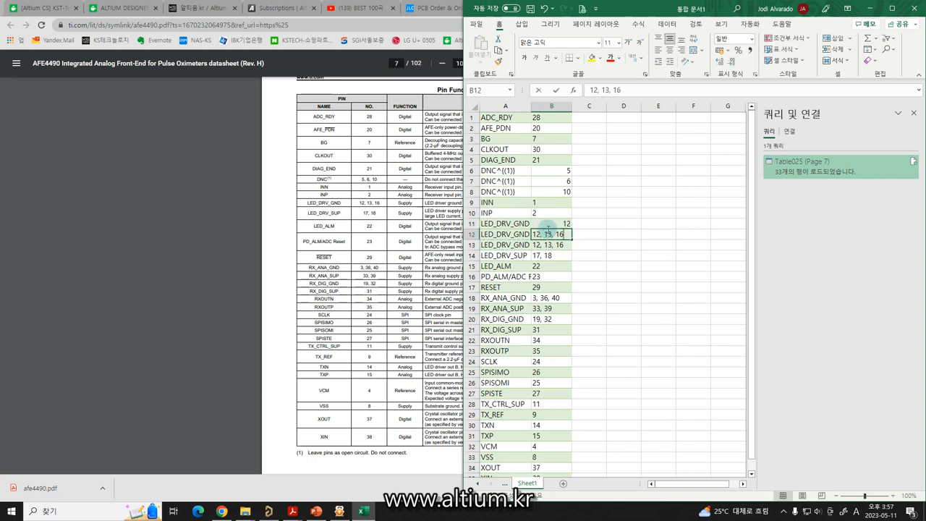
pyautogui.write('13')
pyautogui.press('Return')
pyautogui.write('16')
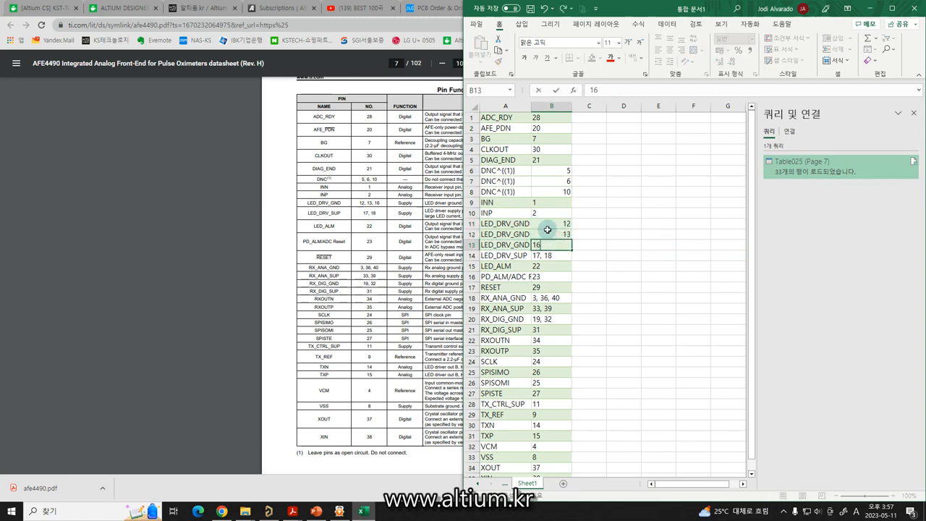
pyautogui.press('Return')
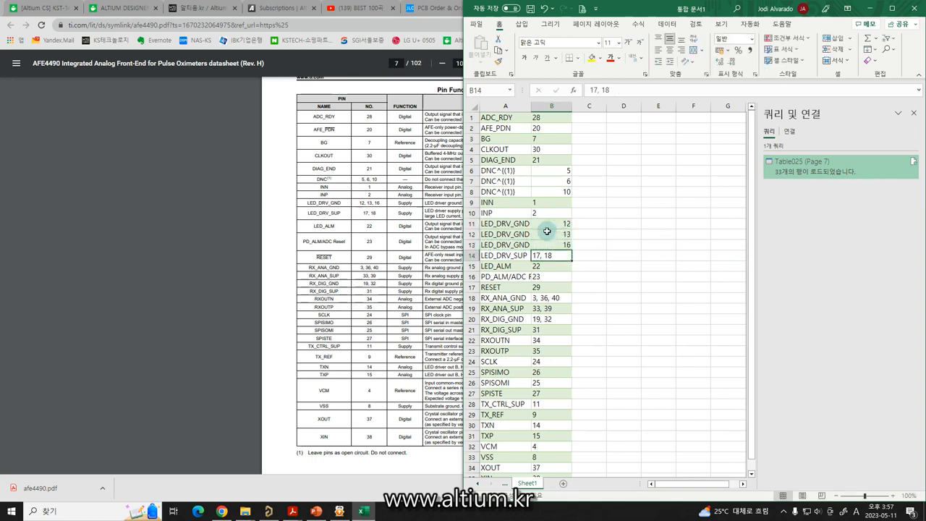
# Step: Duplicate the LED_DRV_SUP row once and set the two rows' pin numbers to 17 and 18
pyautogui.click(470, 256)
pyautogui.hotkey('ctrl', 'c')
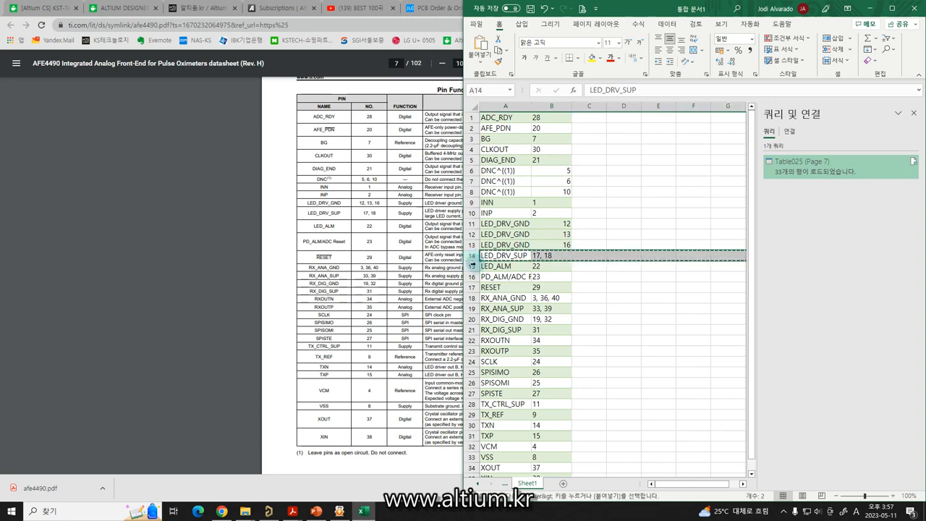
pyautogui.click(471, 266)
pyautogui.rightClick(471, 266)
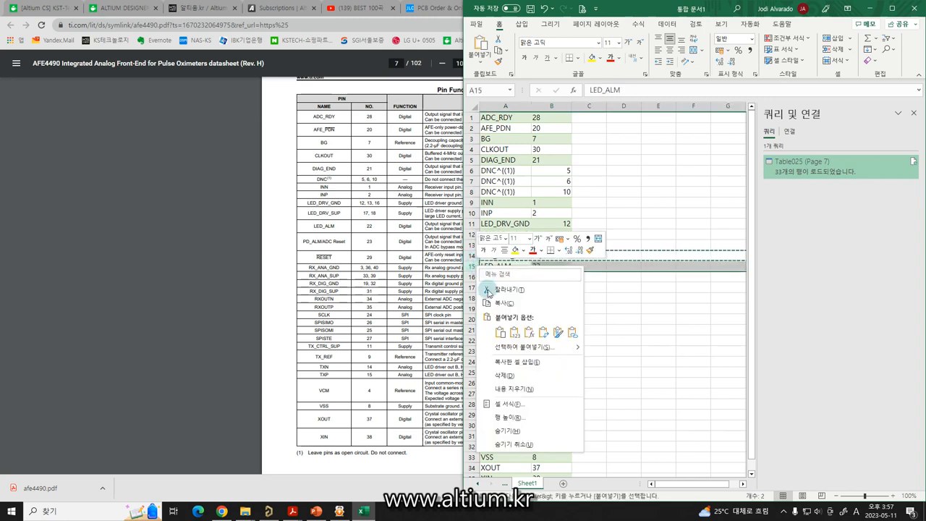
pyautogui.click(502, 361)
pyautogui.click(536, 257)
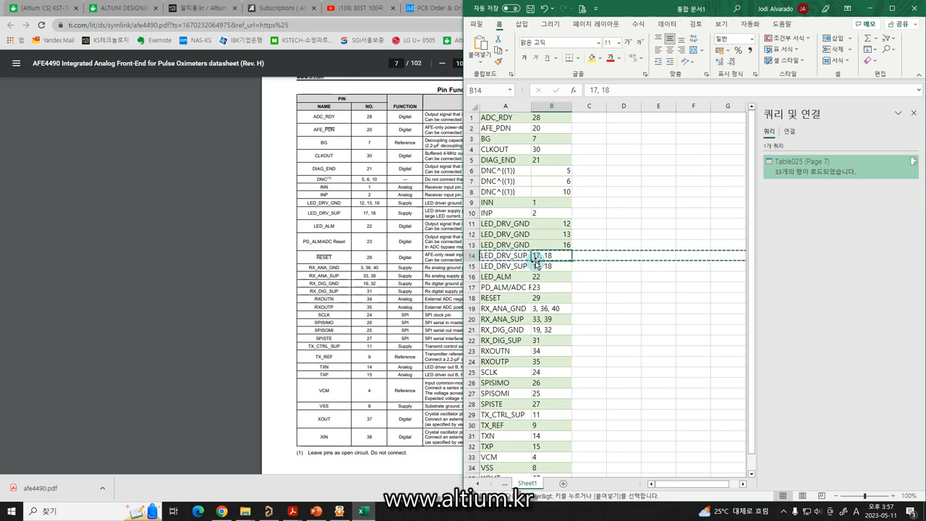
pyautogui.write('17')
pyautogui.press('Return')
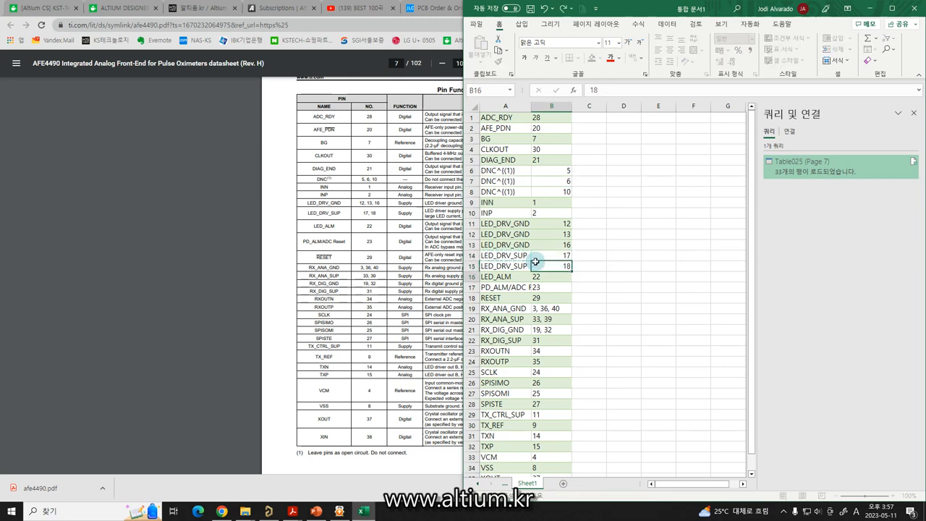
pyautogui.press('Return')
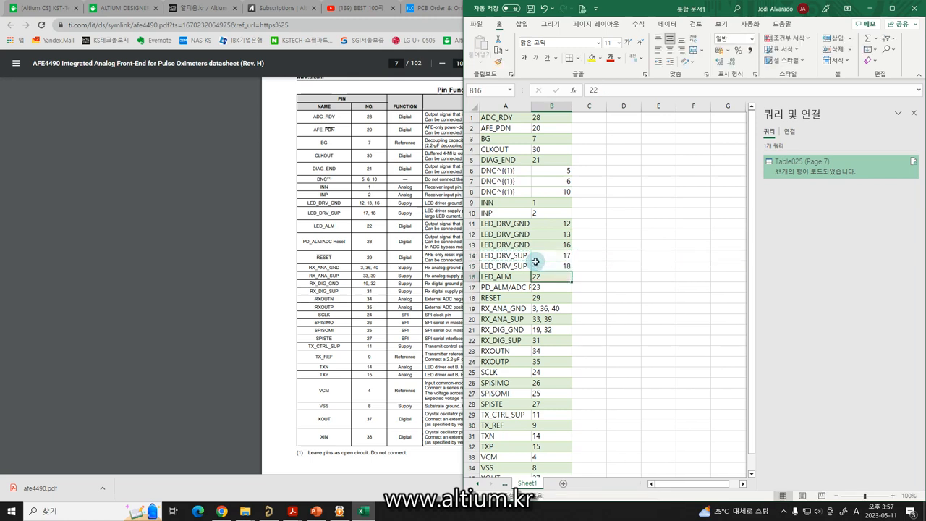
# Step: Insert two copies of the RX_ANA_GND row so the pin occupies rows 19 to 21
pyautogui.click(472, 308)
pyautogui.hotkey('ctrl', 'c')
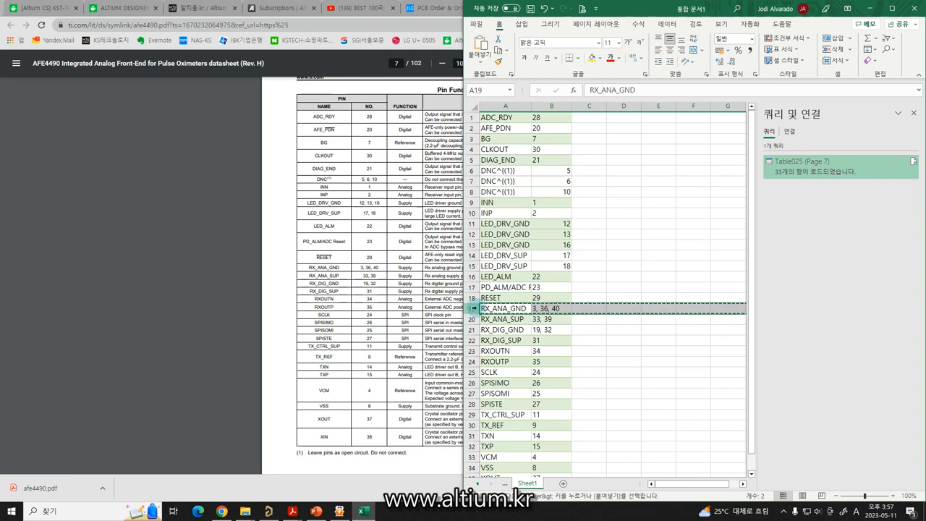
pyautogui.rightClick(476, 311)
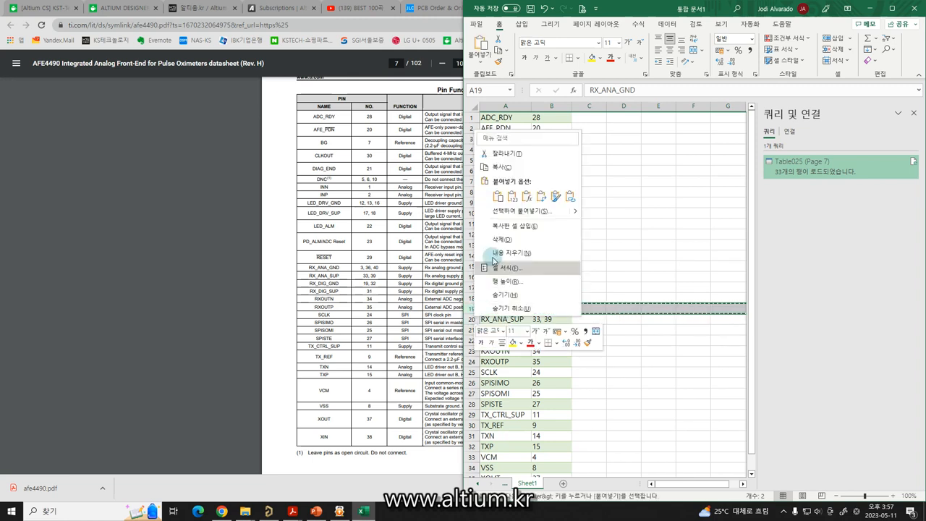
pyautogui.click(506, 225)
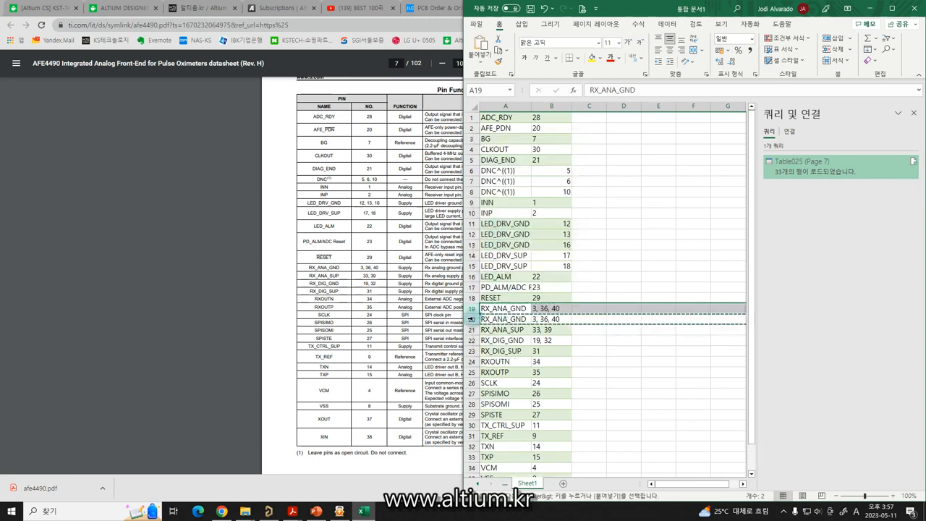
pyautogui.click(471, 319)
pyautogui.rightClick(472, 319)
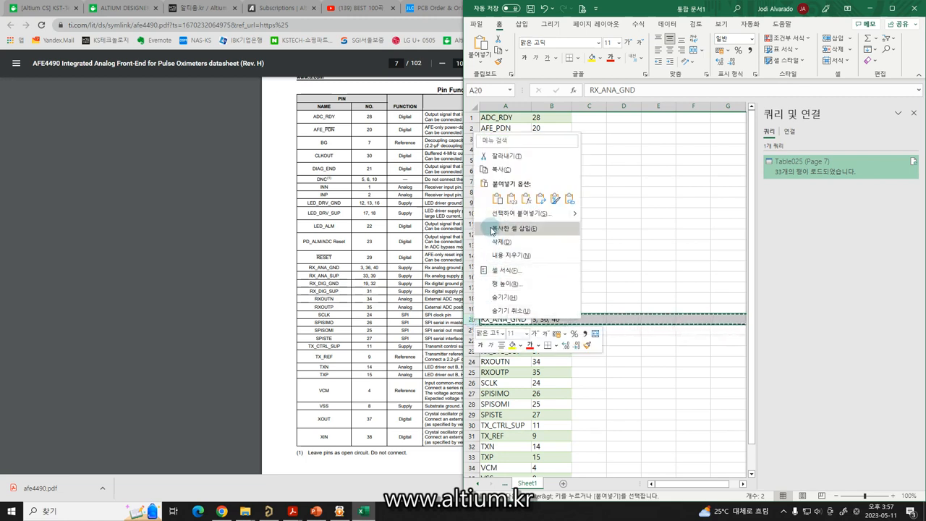
pyautogui.click(510, 228)
# Step: Set the pin numbers of the three RX_ANA_GND rows to 3, 36 and 40
pyautogui.click(544, 308)
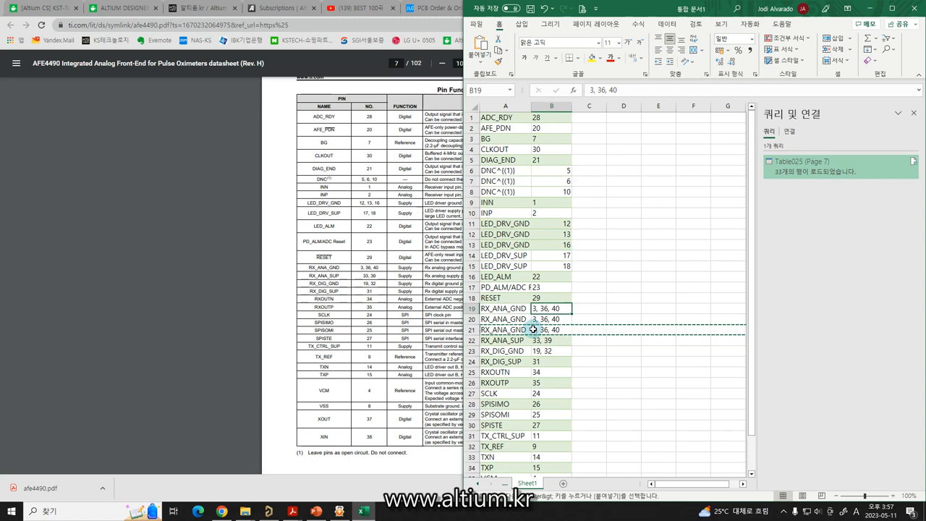
pyautogui.write('3')
pyautogui.press('Return')
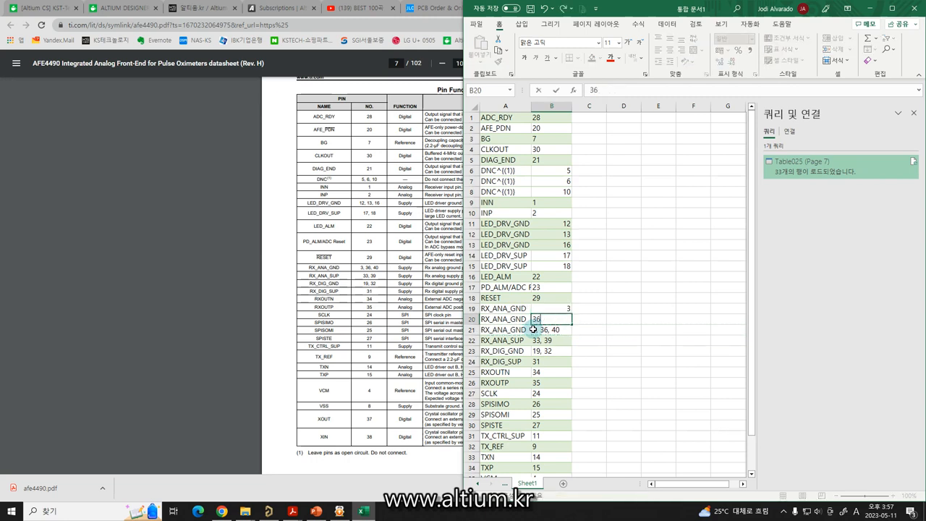
pyautogui.write('36')
pyautogui.press('Return')
pyautogui.write('40')
pyautogui.press('Return')
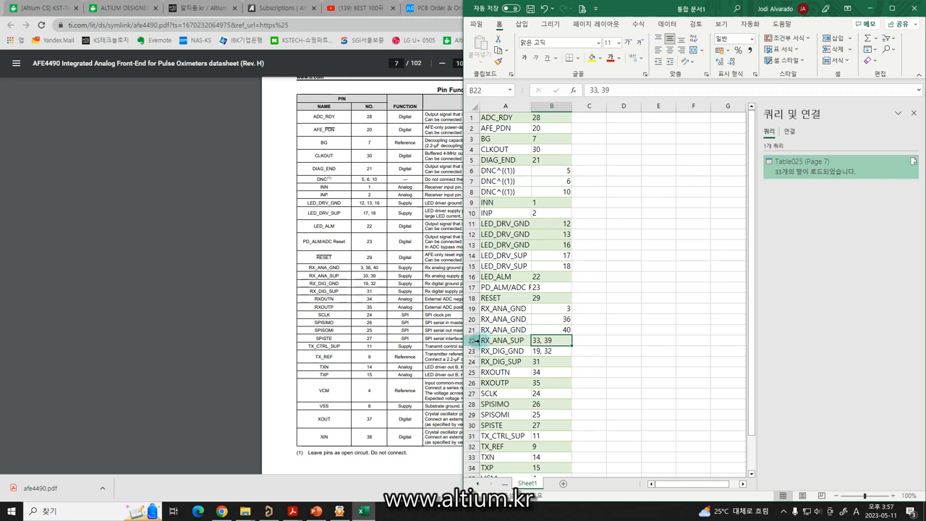
# Step: Insert a copy of the RX_ANA_SUP and RX_DIG_GND rows directly above the RX_DIG_SUP row
pyautogui.moveTo(474, 340); pyautogui.dragTo(476, 352)
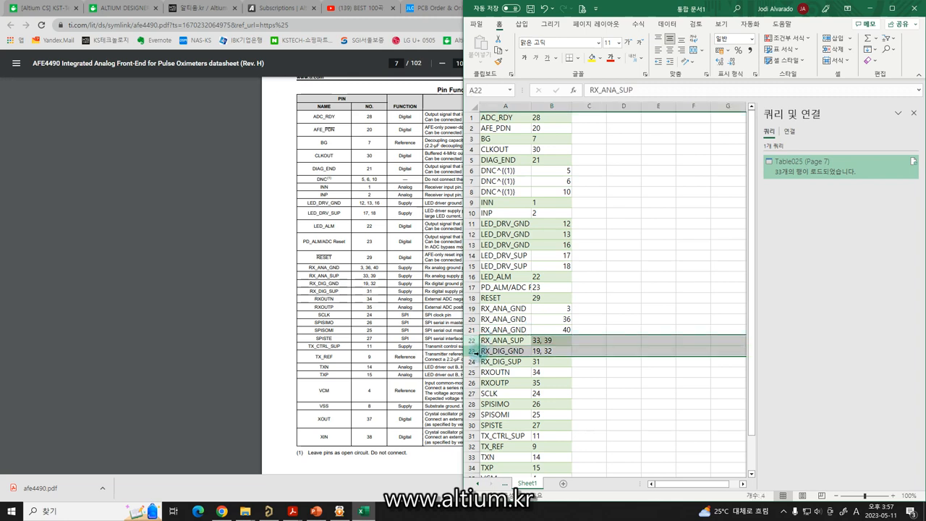
pyautogui.hotkey('ctrl', 'c')
pyautogui.click(472, 361)
pyautogui.rightClick(472, 362)
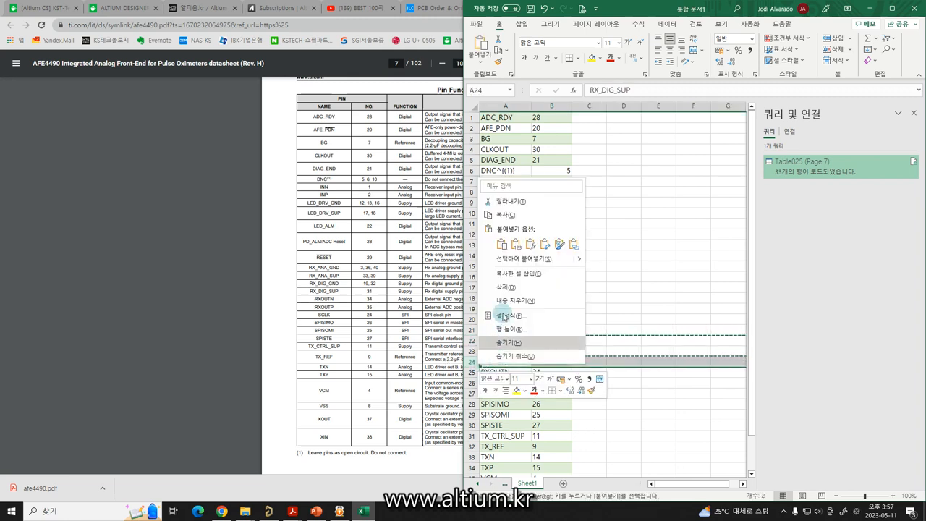
pyautogui.click(510, 274)
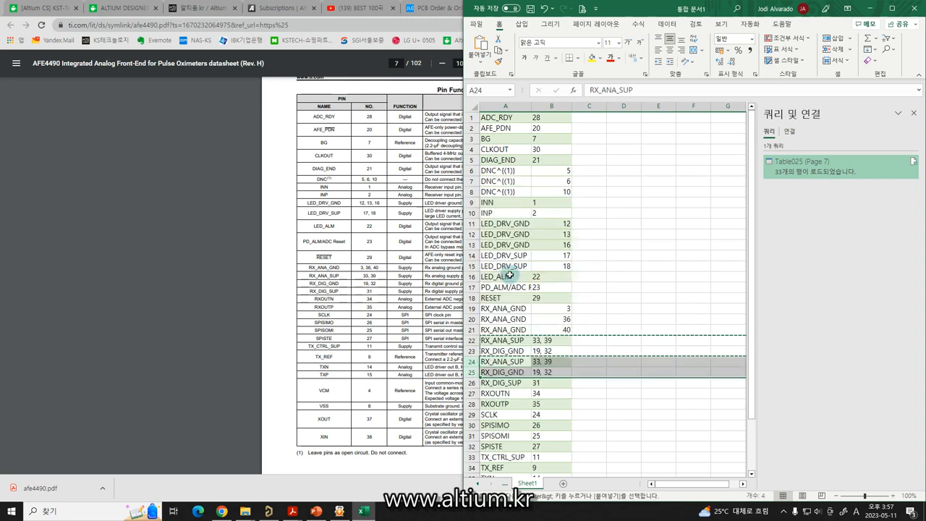
# Step: Set the RX_ANA_SUP rows' pin numbers to 33 and 39, and the RX_DIG_GND rows' to 19 and 32
pyautogui.click(536, 343)
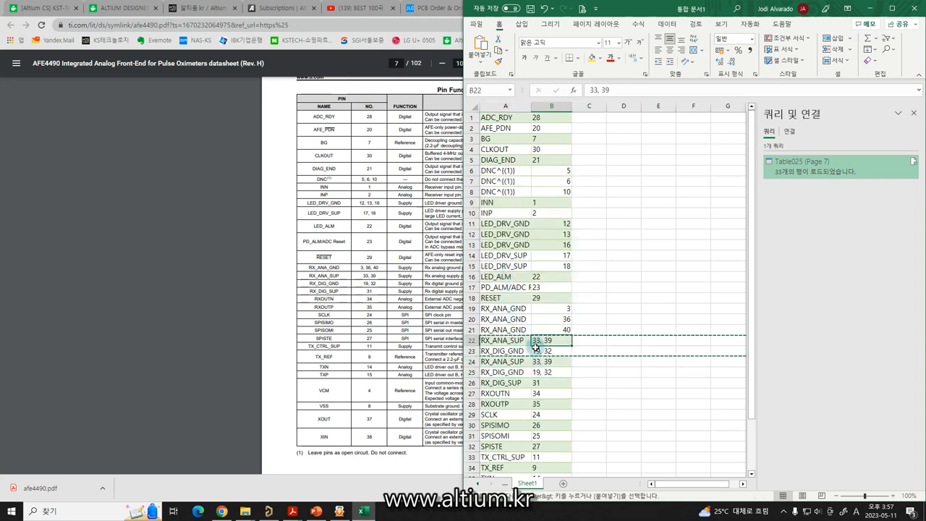
pyautogui.write('33')
pyautogui.press('Return')
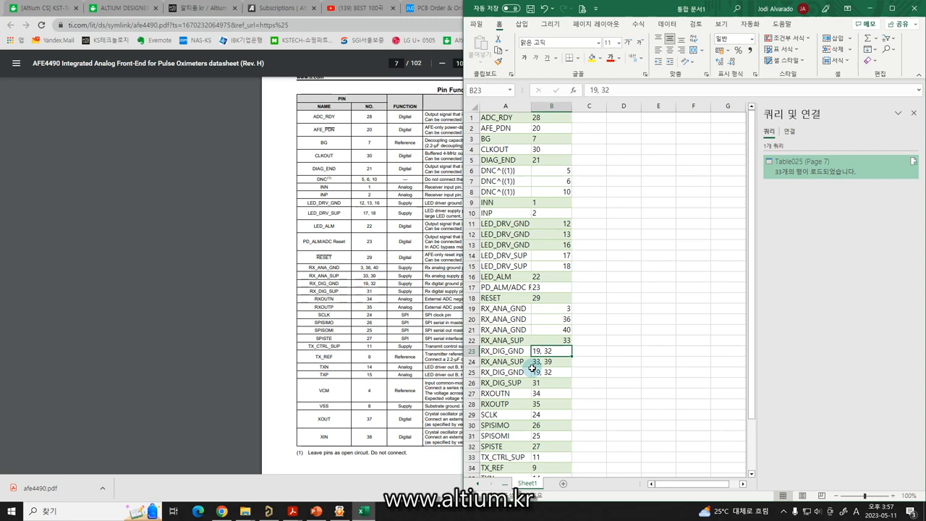
pyautogui.write('19')
pyautogui.press('Return')
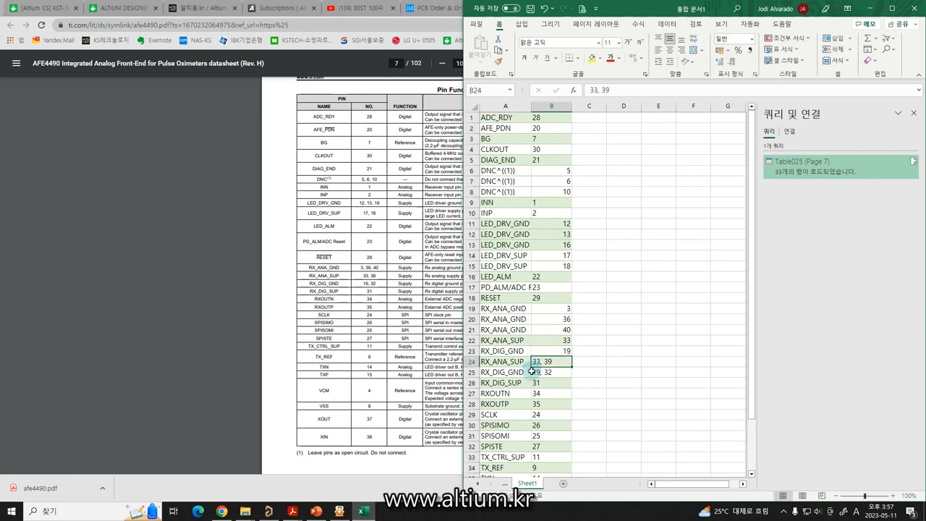
pyautogui.write('39')
pyautogui.press('Return')
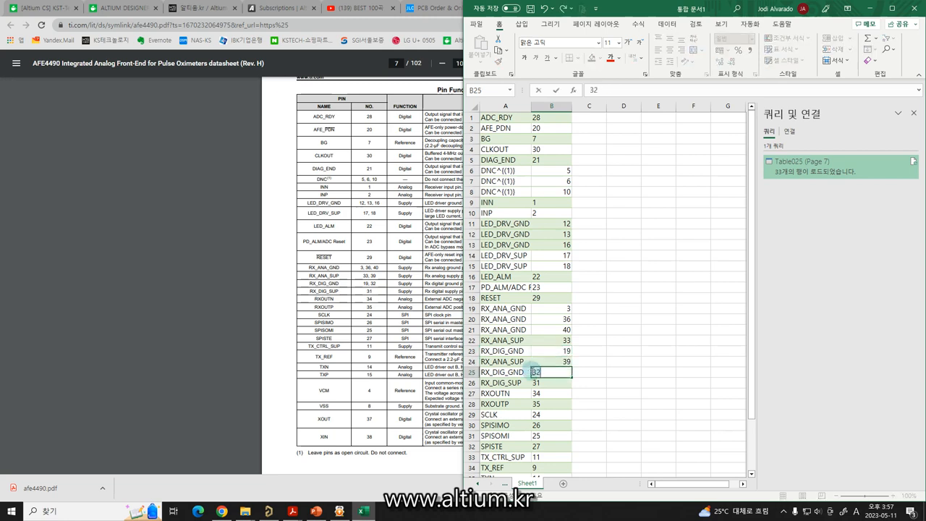
pyautogui.write('32')
pyautogui.press('Return')
# Step: Center-align the pin name and pin number columns horizontally
pyautogui.scroll(-4, 528, 374)
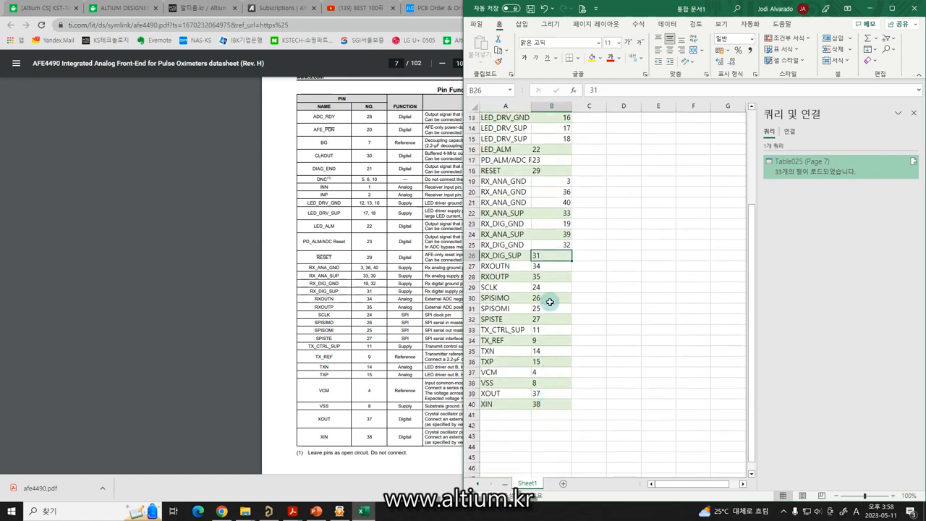
pyautogui.scroll(4, 549, 300)
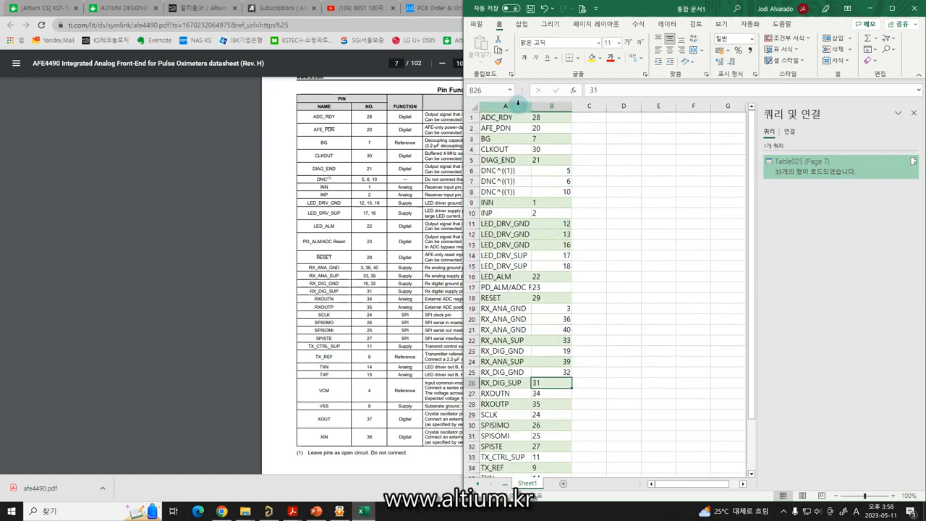
pyautogui.moveTo(515, 107); pyautogui.dragTo(554, 107)
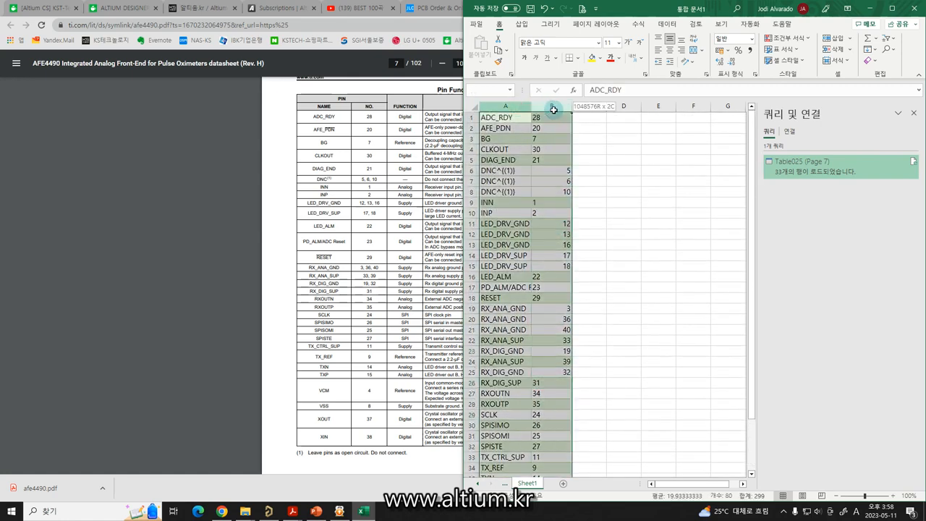
pyautogui.click(669, 50)
pyautogui.click(645, 173)
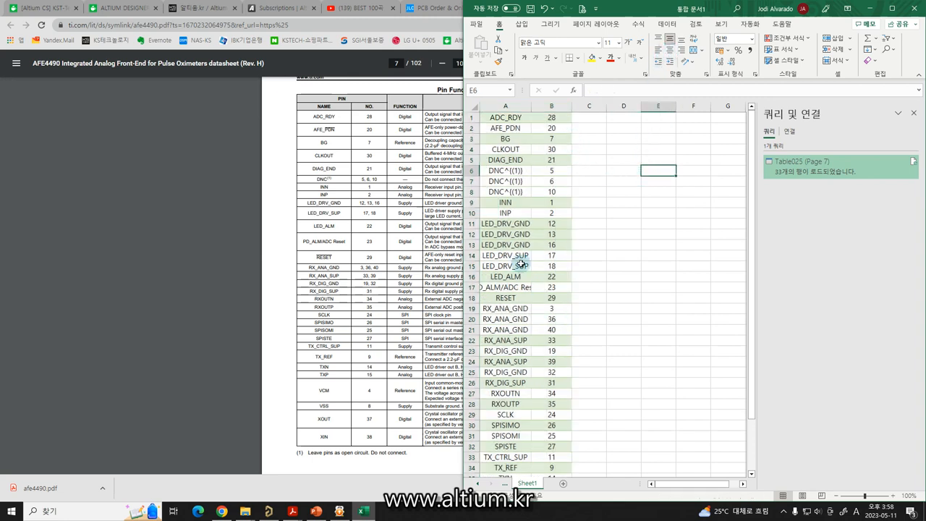
# Step: Widen the workbook window and custom-sort the sheet by the pin number column in ascending order, treating numbers stored as text as numbers
pyautogui.click(474, 106)
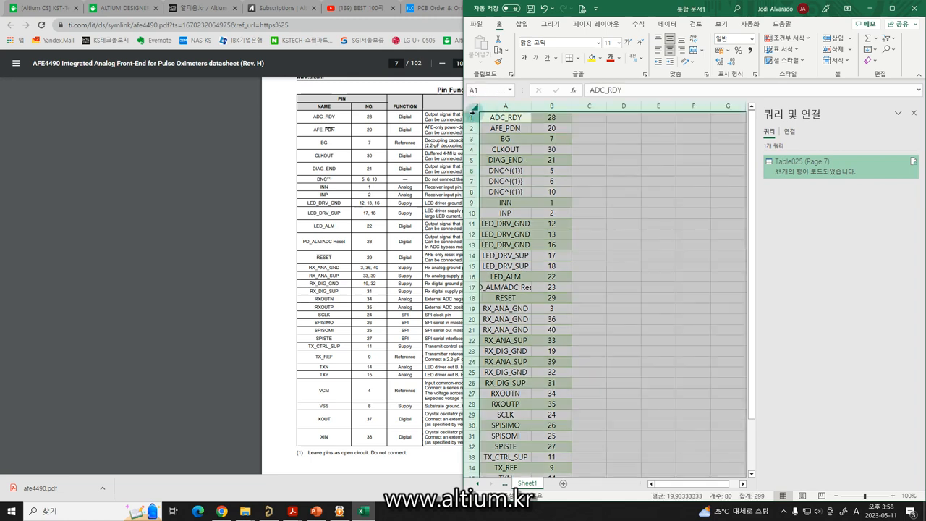
pyautogui.moveTo(461, 120); pyautogui.dragTo(207, 120)
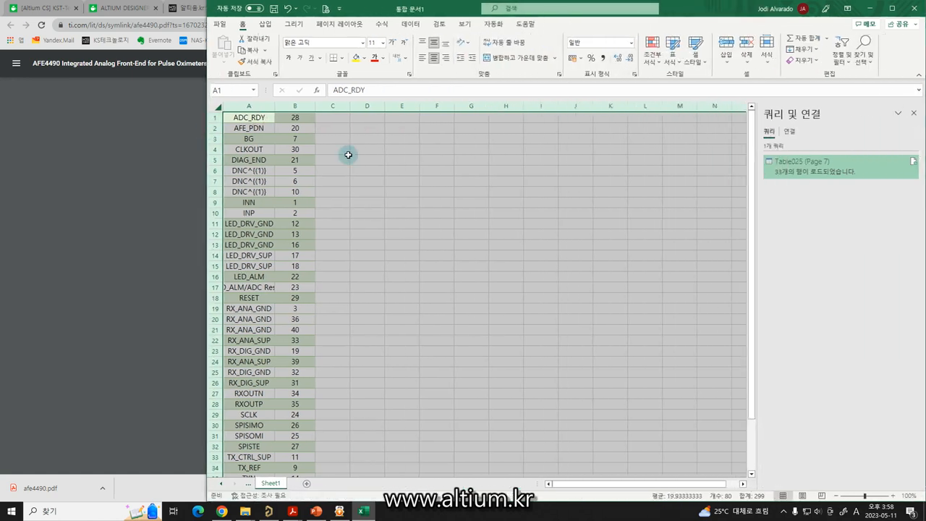
pyautogui.click(836, 64)
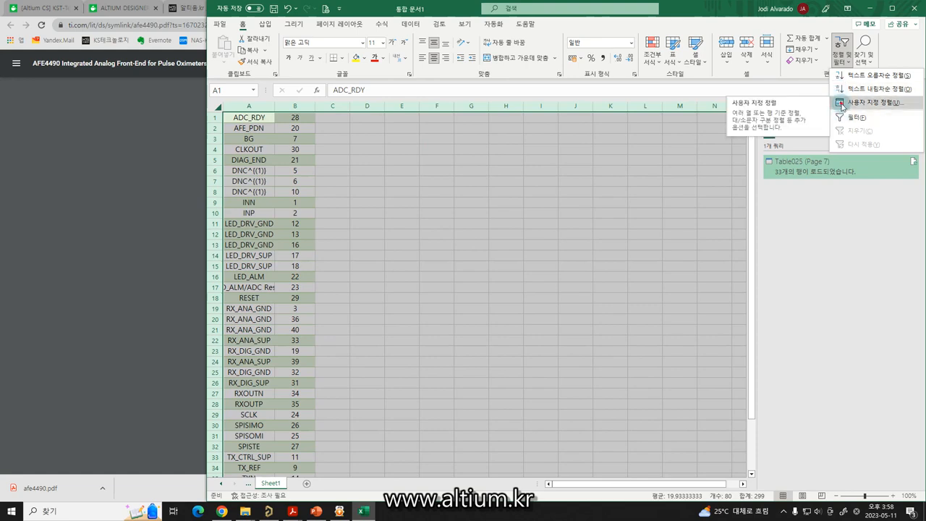
pyautogui.click(842, 103)
pyautogui.click(410, 175)
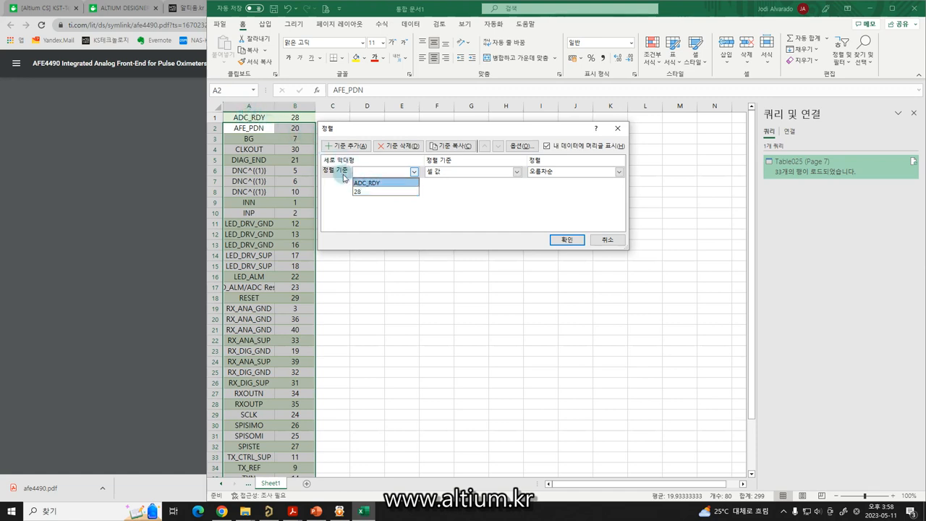
pyautogui.click(363, 191)
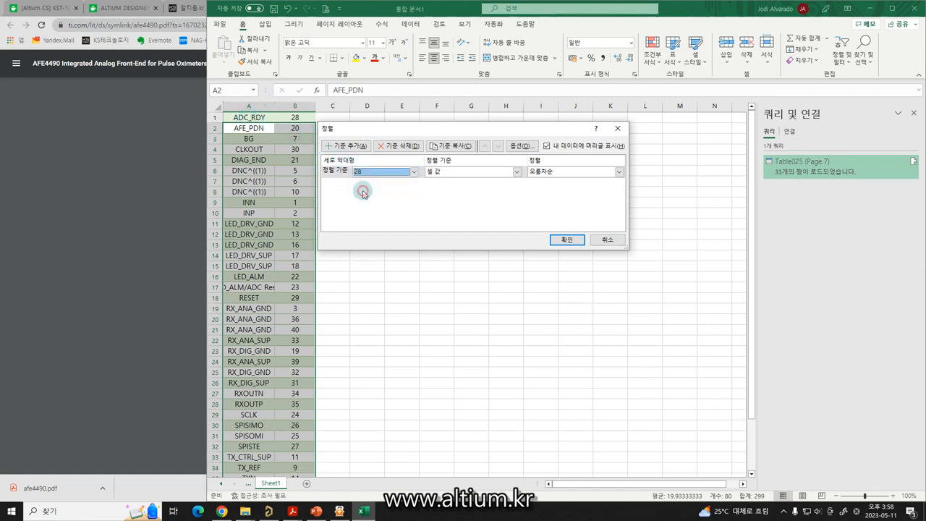
pyautogui.click(559, 240)
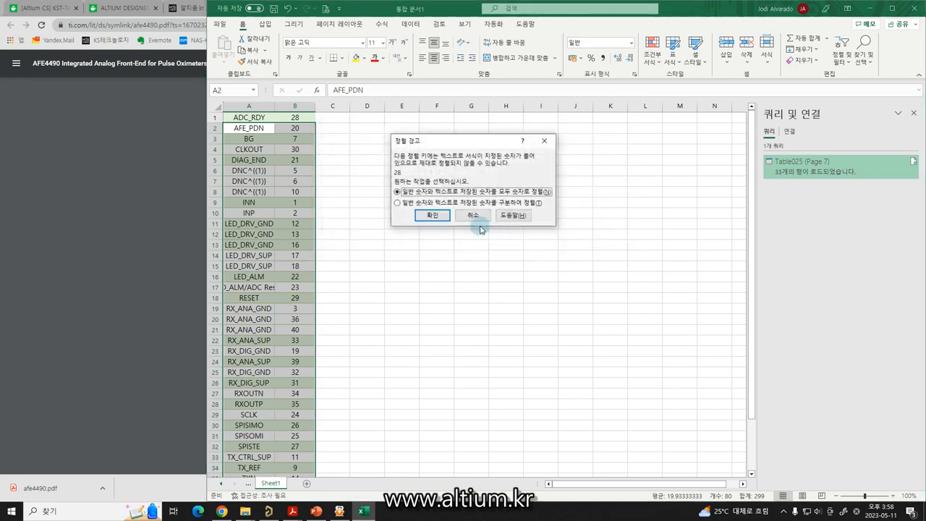
pyautogui.click(427, 215)
pyautogui.click(391, 212)
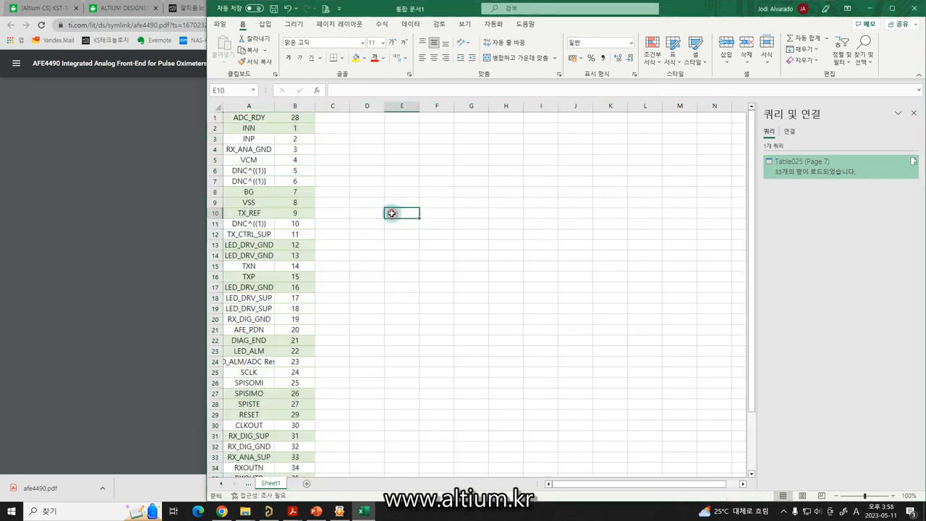
# Step: Move the ADC_RDY row from the first row to between the SPISTE and RESET rows
pyautogui.click(214, 117)
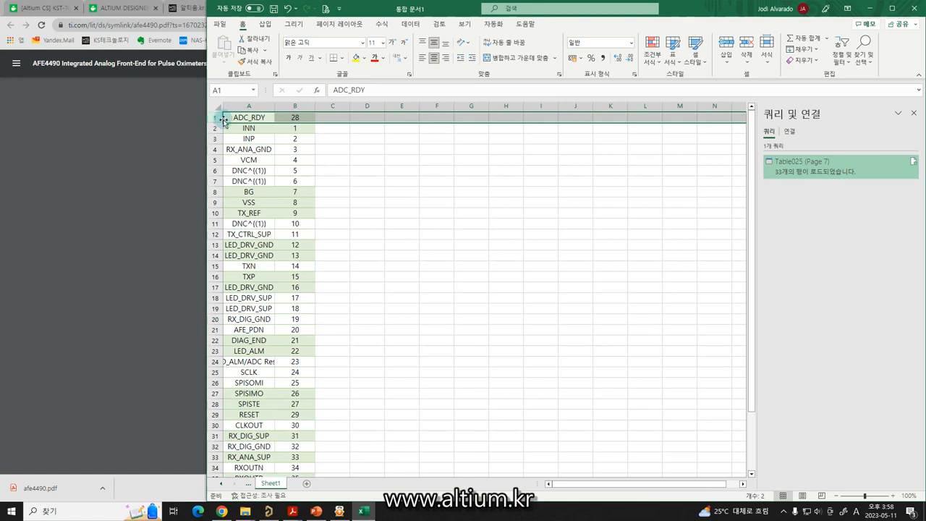
pyautogui.hotkey('ctrl', 'x')
pyautogui.scroll(-3, 236, 160)
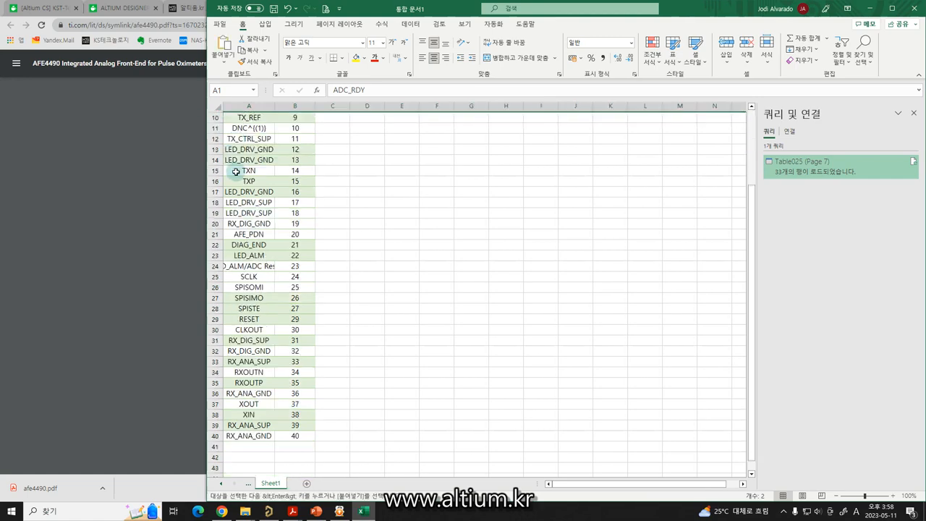
pyautogui.click(216, 319)
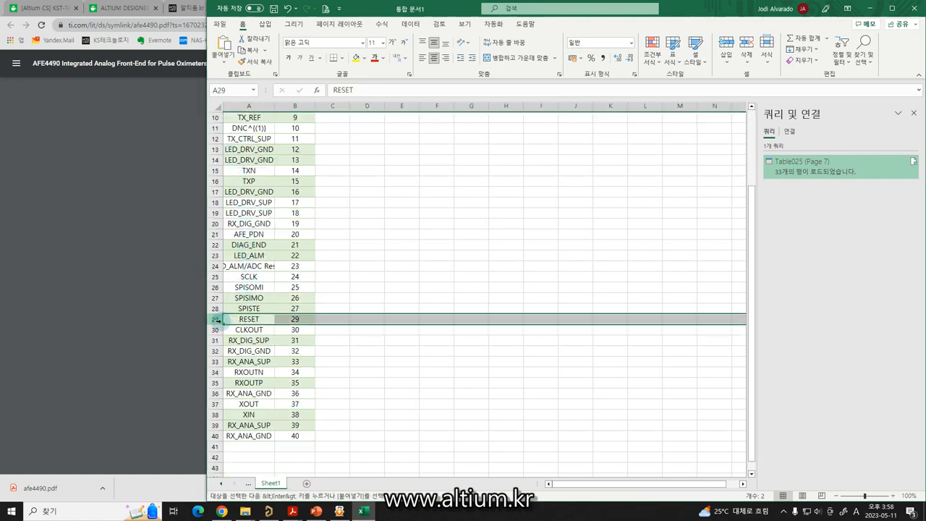
pyautogui.rightClick(216, 319)
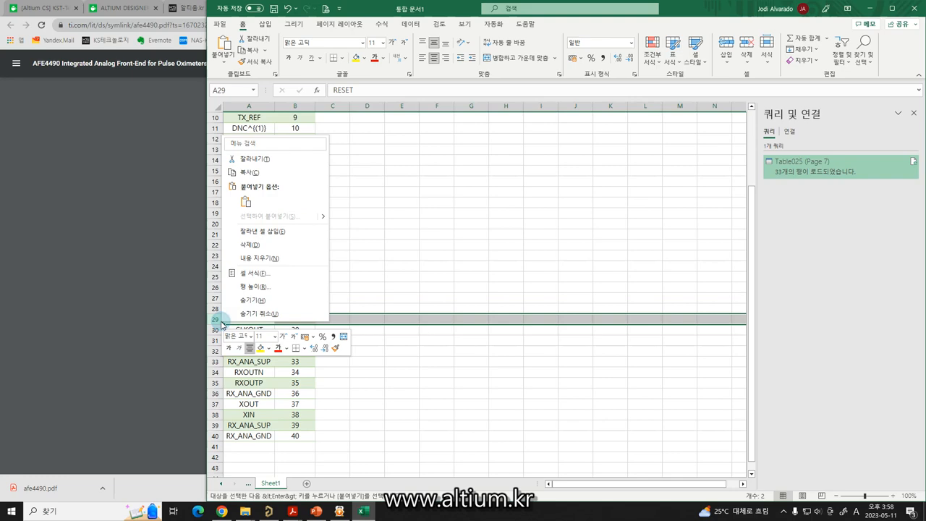
pyautogui.click(246, 234)
pyautogui.click(337, 287)
pyautogui.scroll(3, 333, 217)
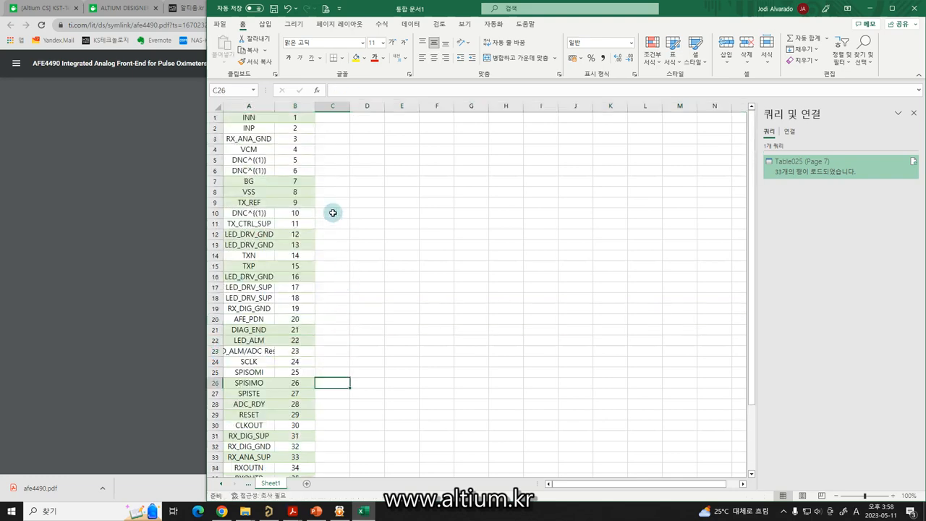
pyautogui.scroll(-5, 311, 138)
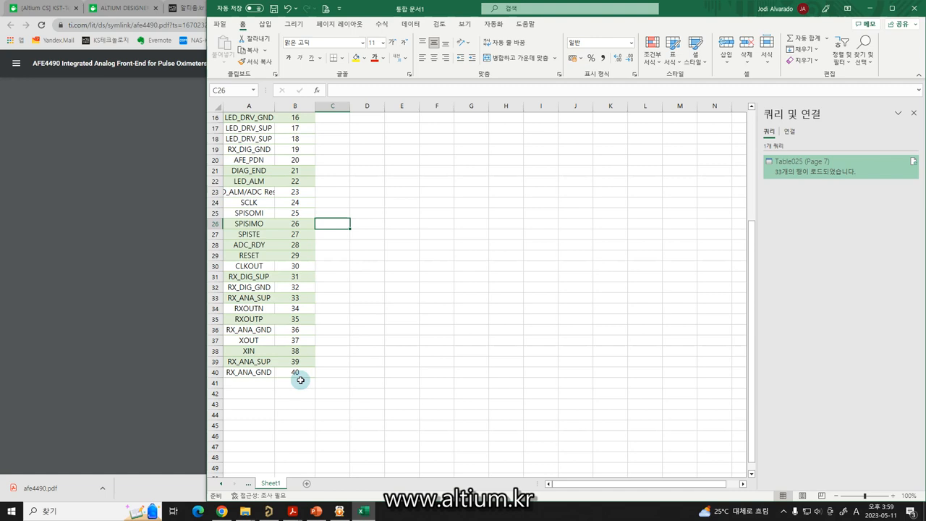
pyautogui.scroll(5, 298, 380)
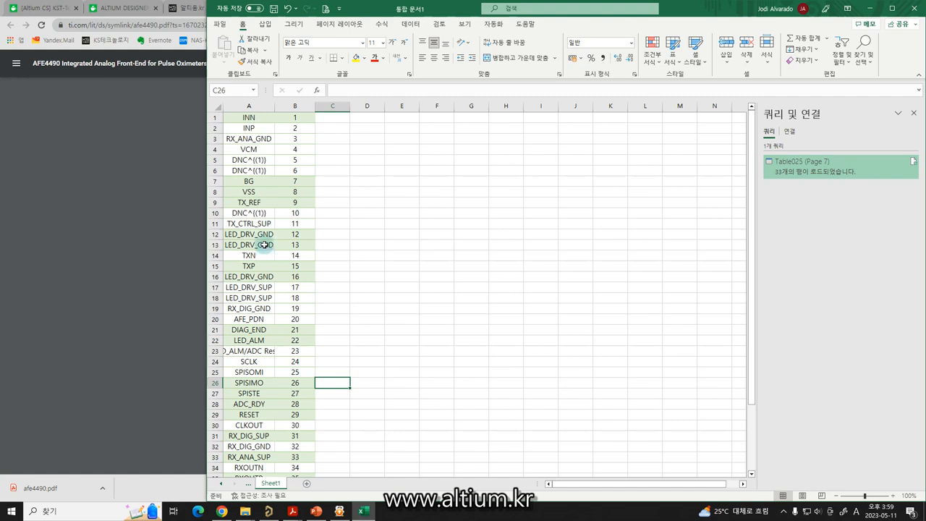
pyautogui.moveTo(257, 212); pyautogui.dragTo(257, 280)
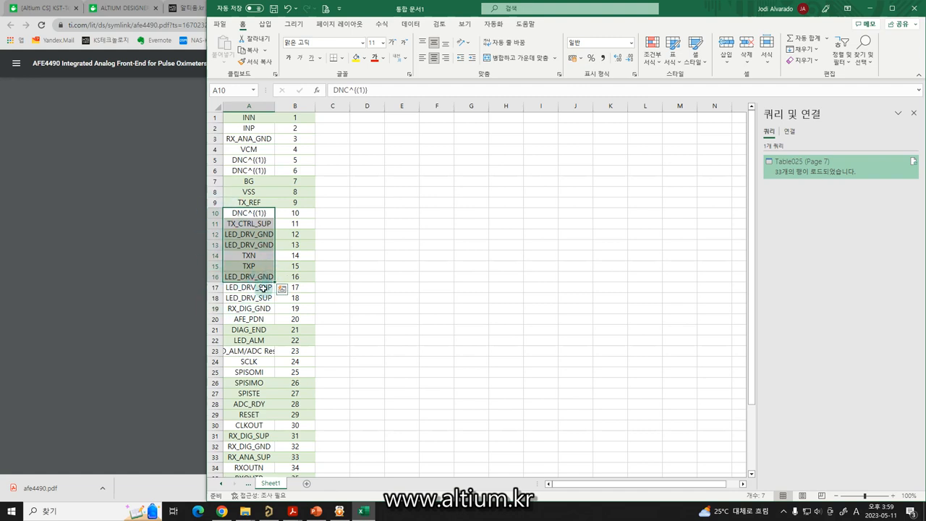
pyautogui.click(344, 286)
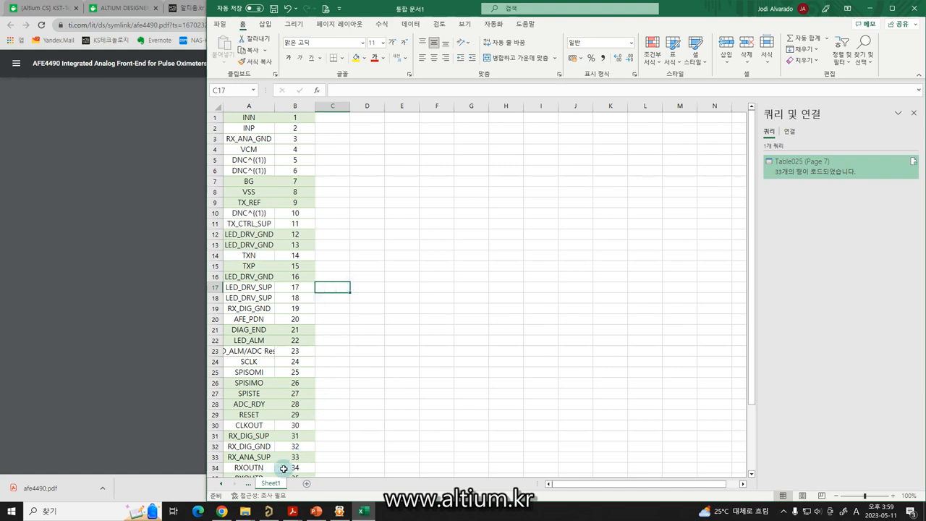
# Step: Switch to Altium Designer and show the schematic library's component list
pyautogui.click(265, 511)
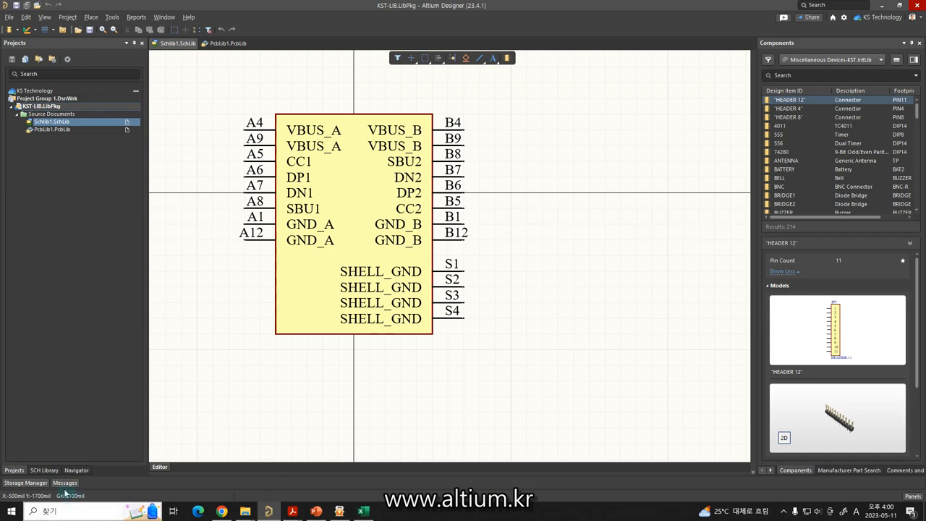
pyautogui.click(46, 470)
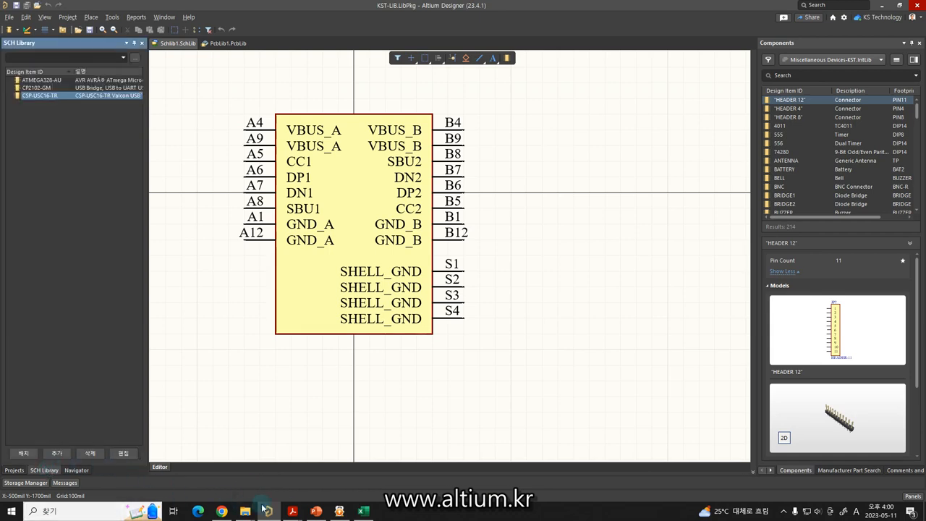
# Step: Switch to the datasheet in Chrome and copy the part name AFE4490 from the title on its first page
pyautogui.moveTo(293, 510)
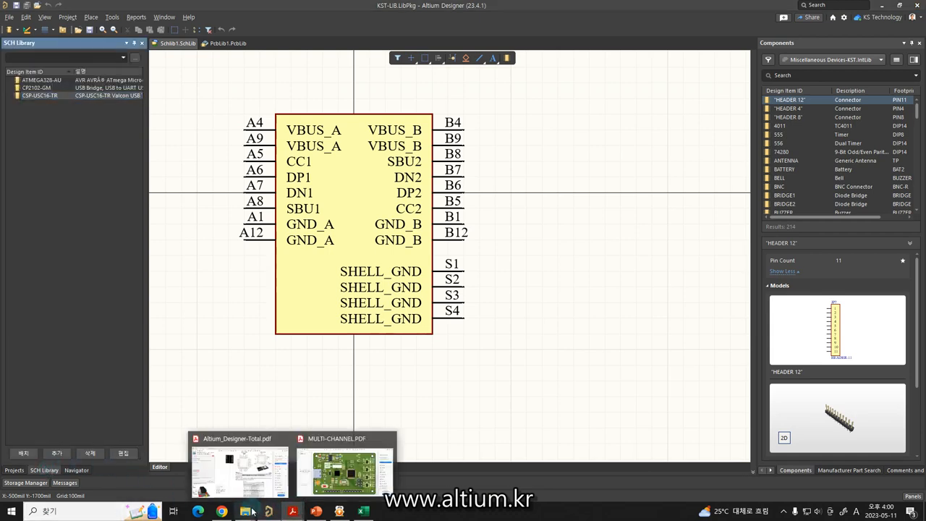
pyautogui.click(221, 511)
pyautogui.scroll(10, 816, 205)
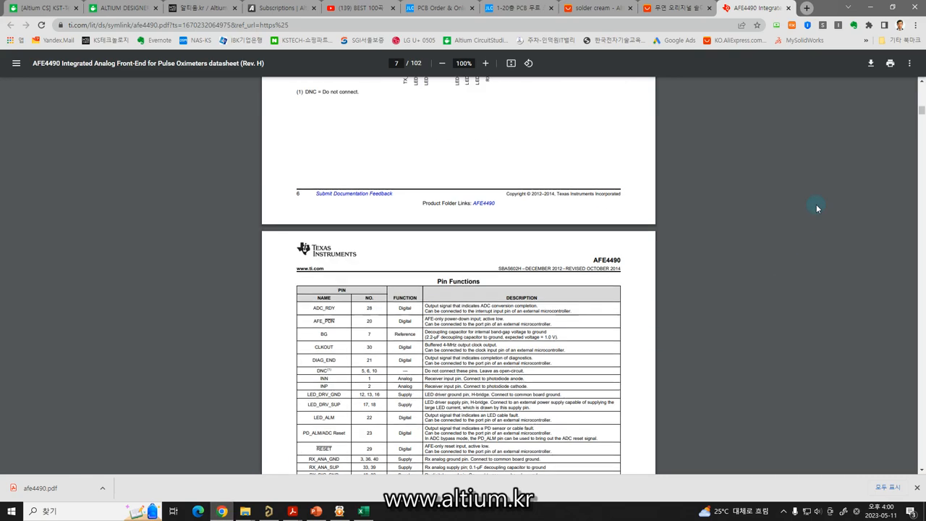
pyautogui.moveTo(921, 114); pyautogui.dragTo(919, 88)
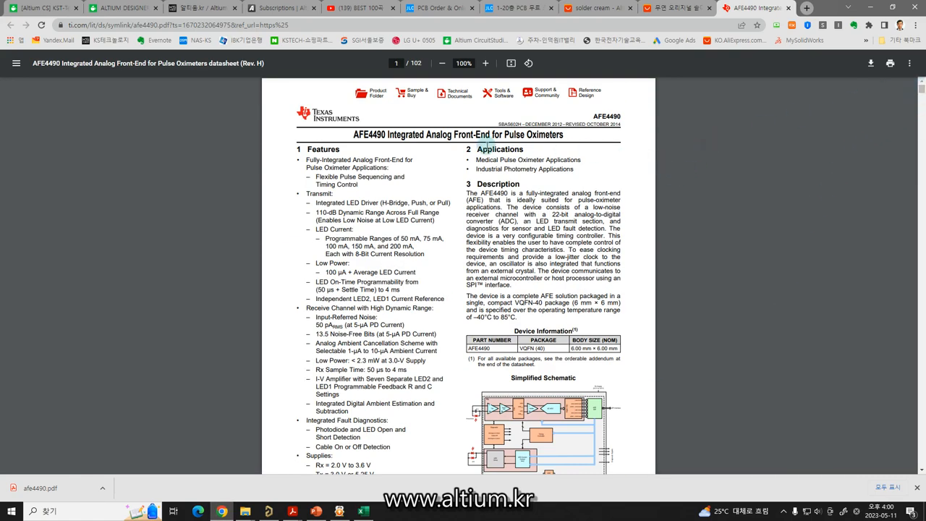
pyautogui.moveTo(350, 134); pyautogui.dragTo(382, 136)
pyautogui.hotkey('ctrl', 'c')
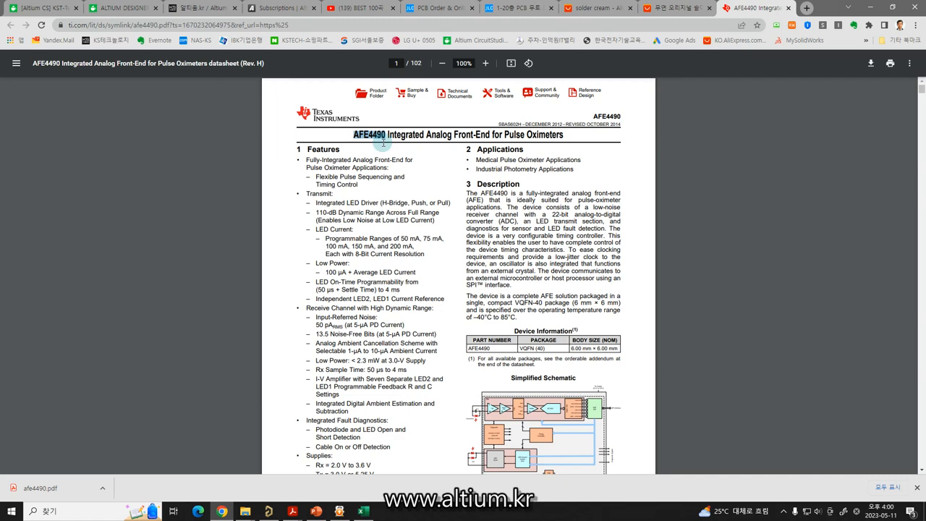
pyautogui.keyDown('ctrl'); pyautogui.scroll(3, 383, 142); pyautogui.keyUp('ctrl')
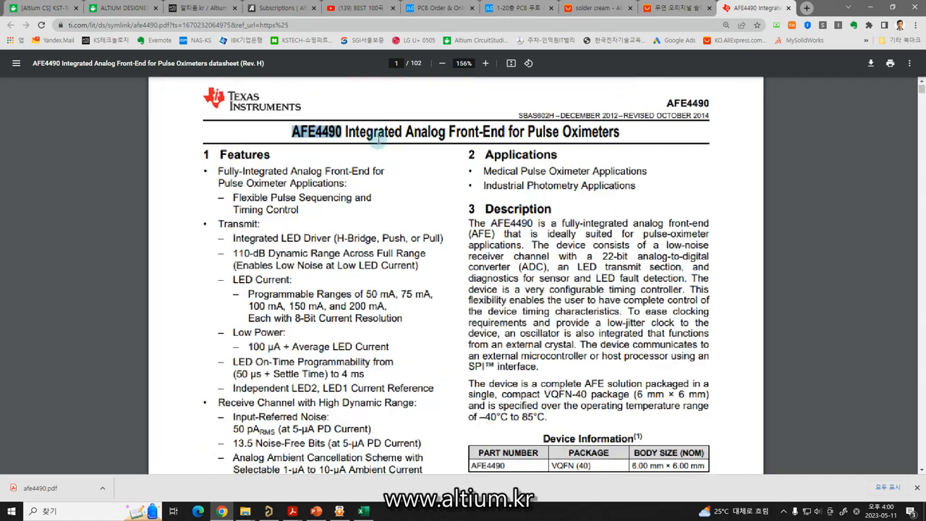
# Step: Switch from the datasheet to Altium Designer and add a new component named AFE4490 to the schematic library
pyautogui.keyDown('ctrl'); pyautogui.scroll(1, 377, 139); pyautogui.keyUp('ctrl')
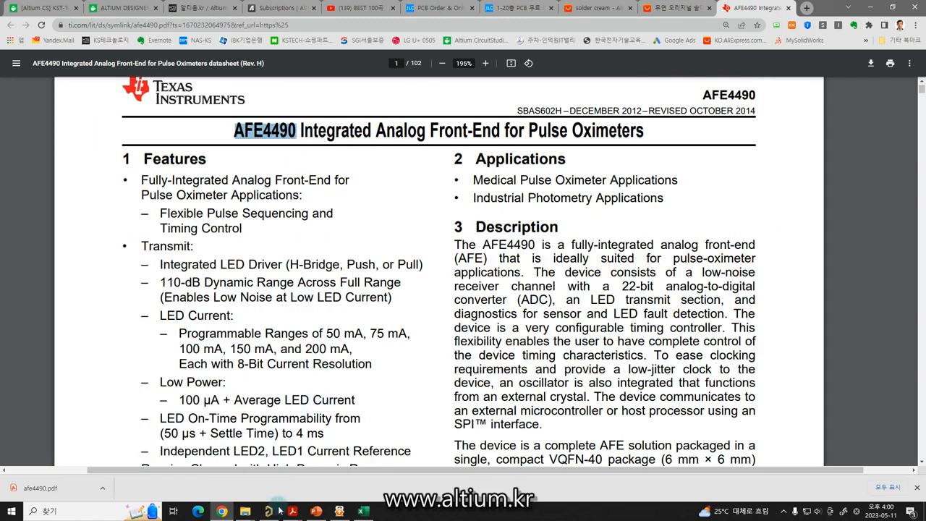
pyautogui.click(278, 510)
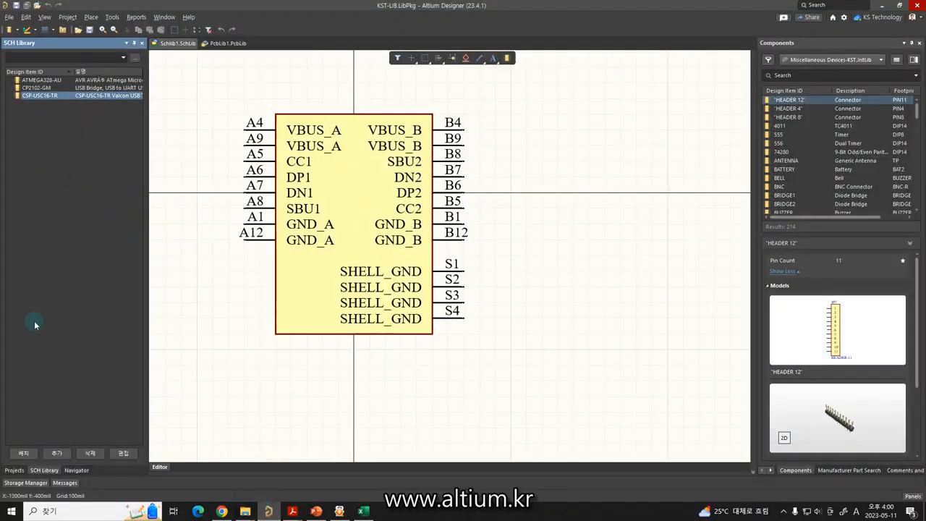
pyautogui.click(52, 458)
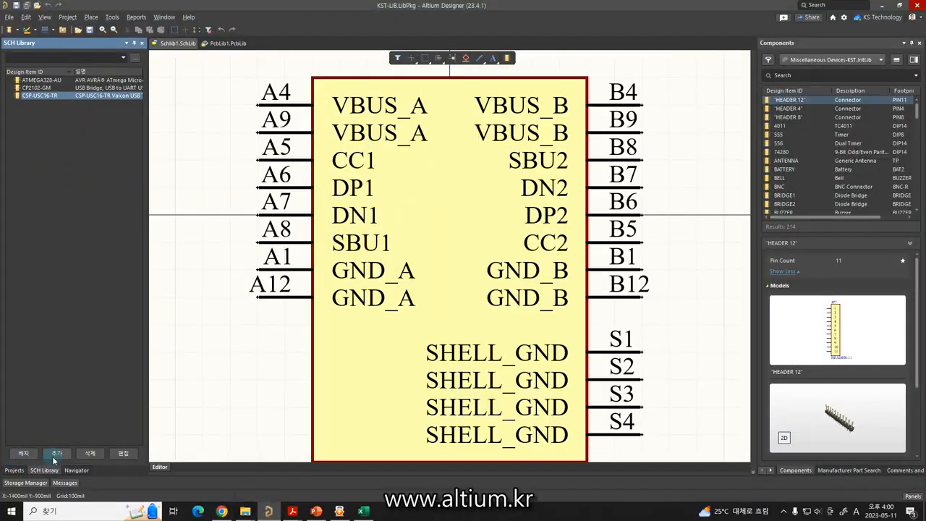
pyautogui.click(57, 454)
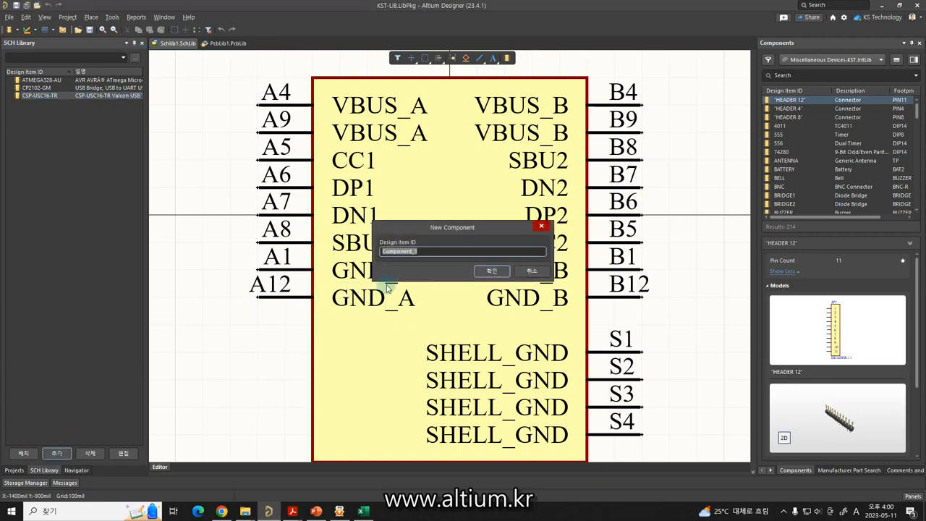
pyautogui.hotkey('ctrl', 'v')
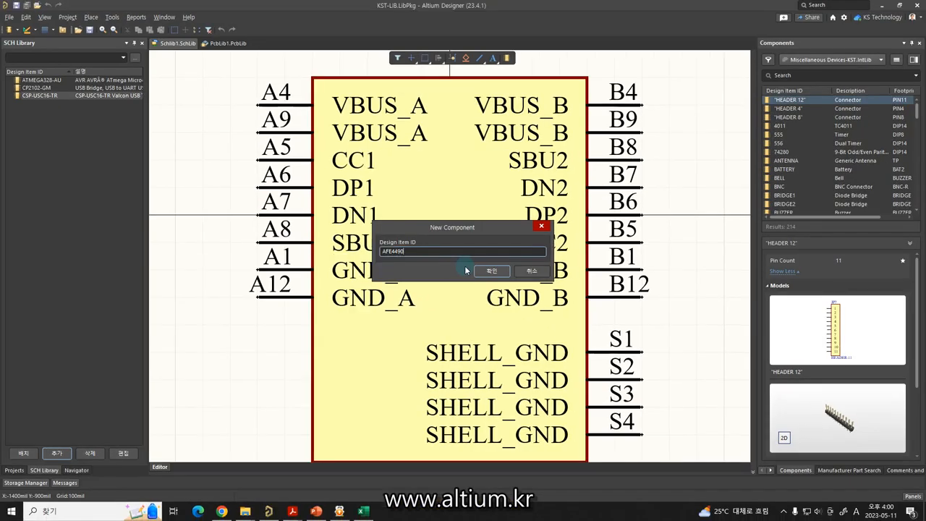
pyautogui.click(587, 267)
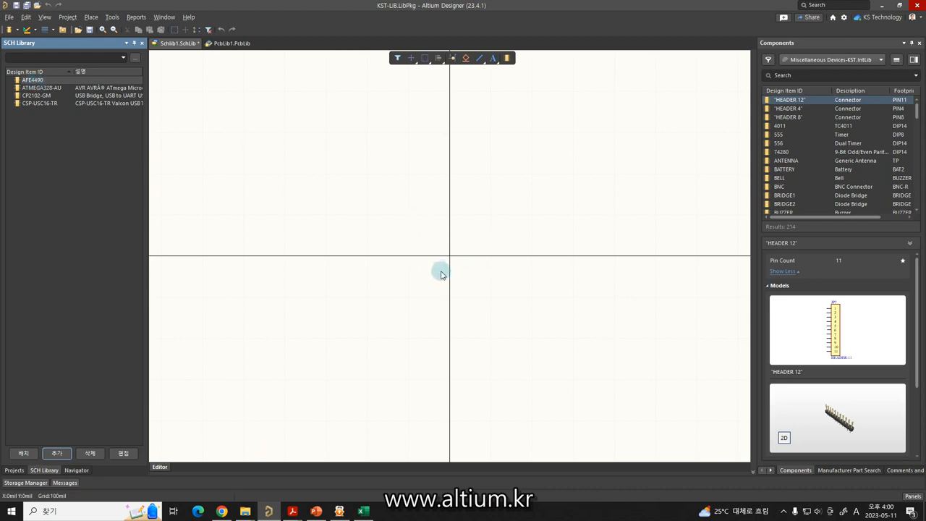
pyautogui.moveTo(372, 257); pyautogui.dragTo(504, 251)
pyautogui.moveTo(442, 206); pyautogui.dragTo(439, 296)
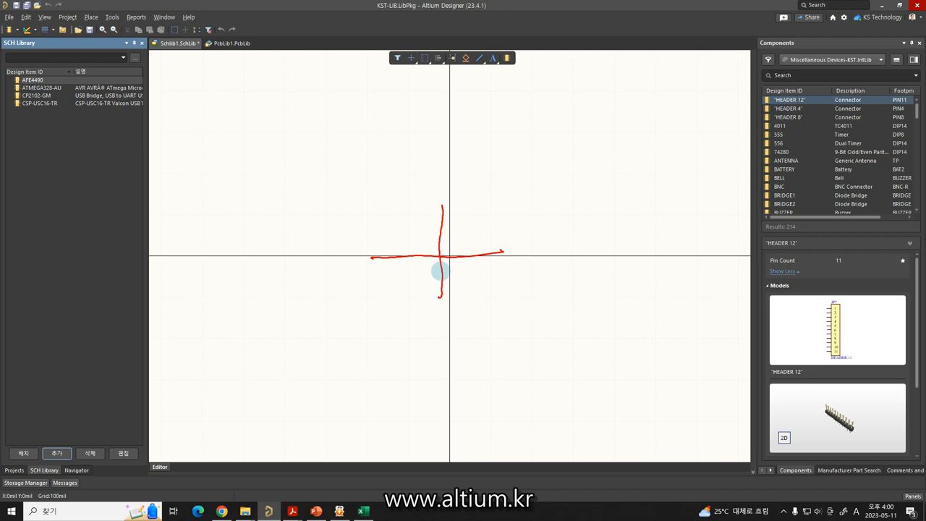
pyautogui.moveTo(461, 264)
pyautogui.mouseDown()
pyautogui.moveTo(461, 277)
pyautogui.moveTo(460, 264)
pyautogui.mouseUp()
pyautogui.moveTo(470, 260)
pyautogui.mouseDown()
pyautogui.moveTo(452, 281)
pyautogui.moveTo(475, 280)
pyautogui.mouseUp()
pyautogui.moveTo(488, 263)
pyautogui.mouseDown()
pyautogui.moveTo(483, 274)
pyautogui.moveTo(490, 263)
pyautogui.mouseUp()
pyautogui.moveTo(499, 258)
pyautogui.mouseDown()
pyautogui.moveTo(443, 313)
pyautogui.moveTo(521, 272)
pyautogui.moveTo(450, 256)
pyautogui.mouseUp()
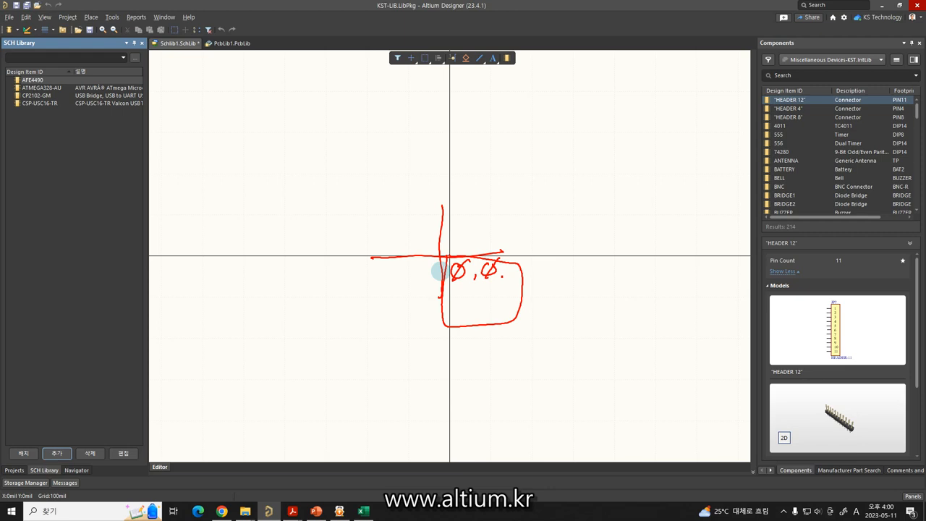
pyautogui.press('Escape')
# Step: Begin placing a pin in the AFE4490 symbol and set both its designator and name to 1
pyautogui.moveTo(454, 252); pyautogui.dragTo(454, 252, button='middle')
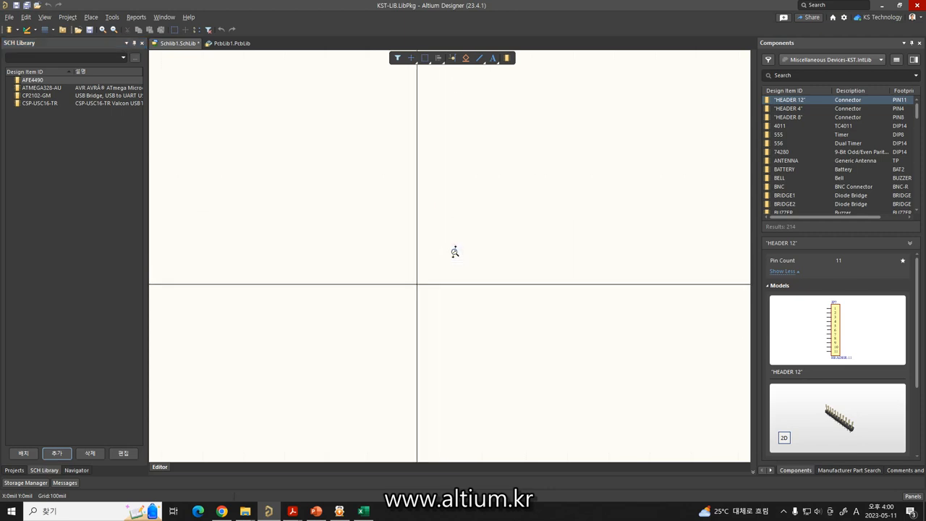
pyautogui.moveTo(435, 289); pyautogui.dragTo(522, 216, button='right')
pyautogui.moveTo(494, 223); pyautogui.dragTo(494, 226, button='middle')
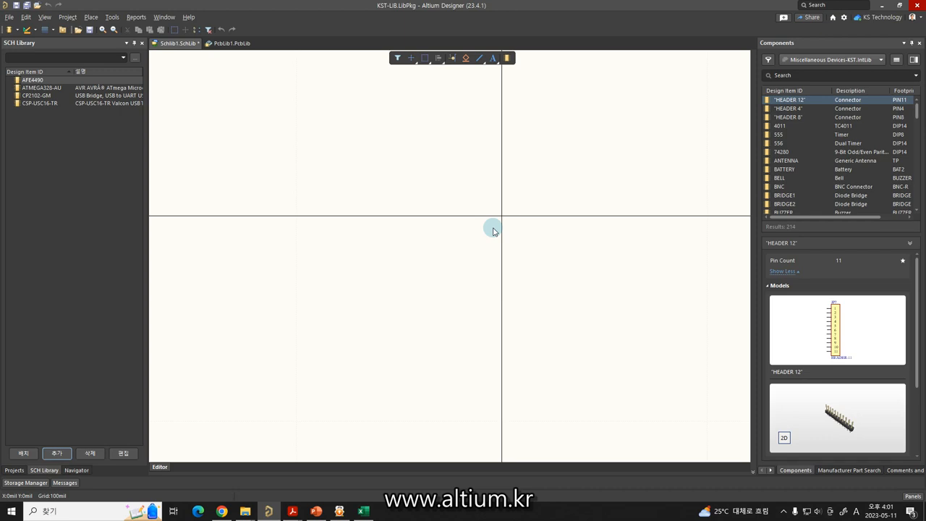
pyautogui.moveTo(493, 228); pyautogui.dragTo(492, 232, button='right')
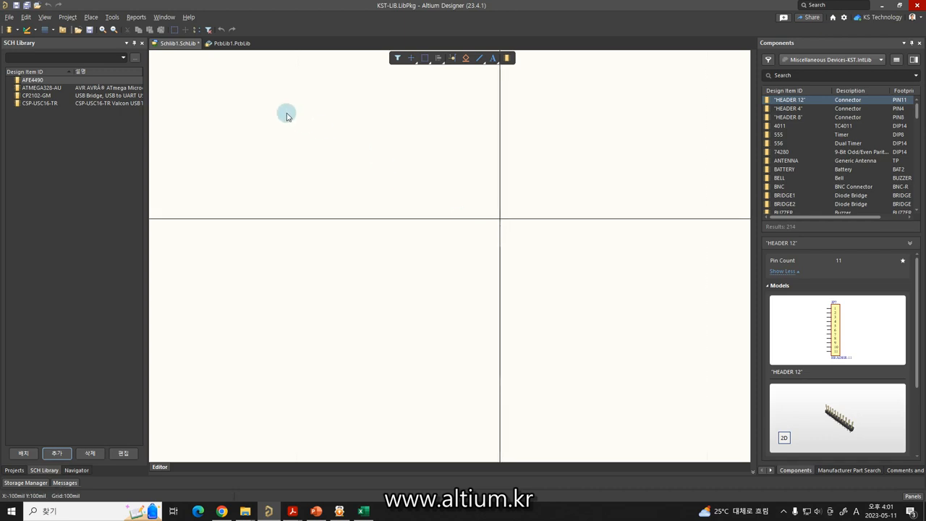
pyautogui.click(90, 17)
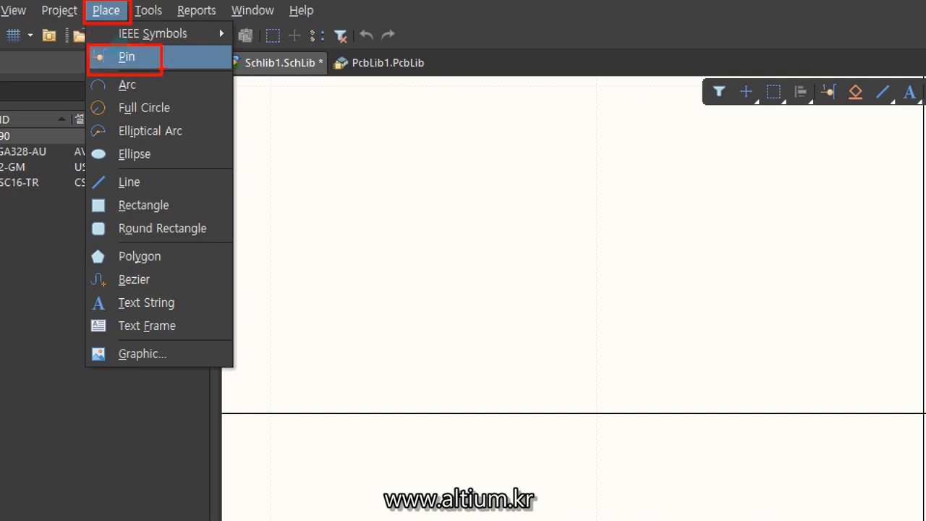
pyautogui.click(123, 55)
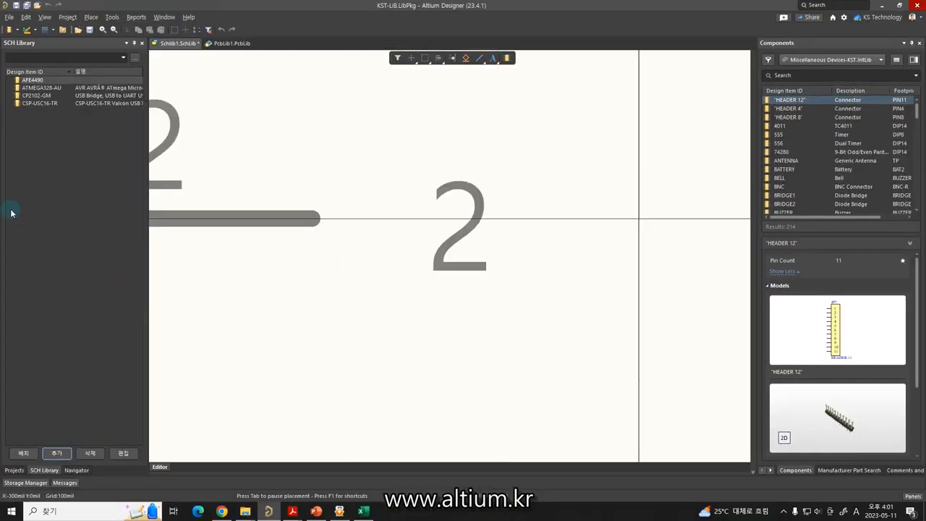
pyautogui.keyDown('ctrl'); pyautogui.scroll(-5, 323, 259); pyautogui.keyUp('ctrl')
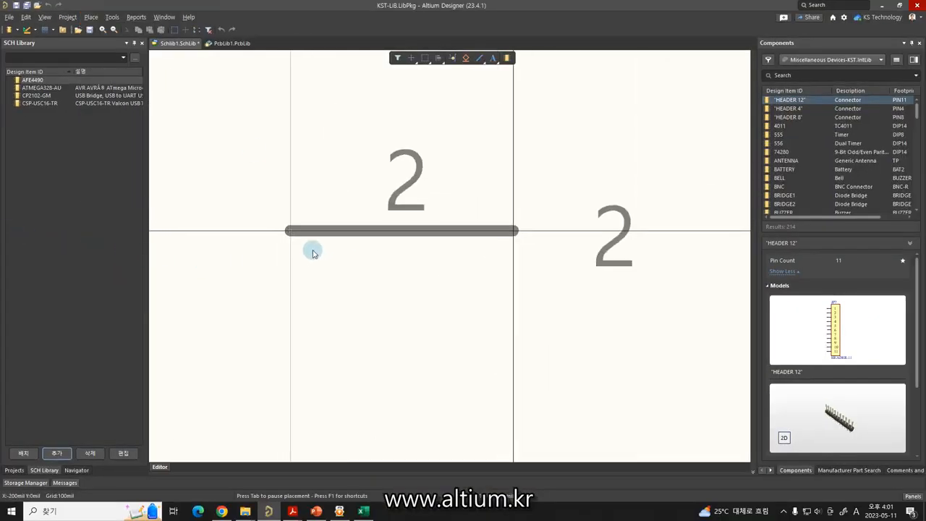
pyautogui.keyDown('ctrl'); pyautogui.scroll(-3, 304, 263); pyautogui.keyUp('ctrl')
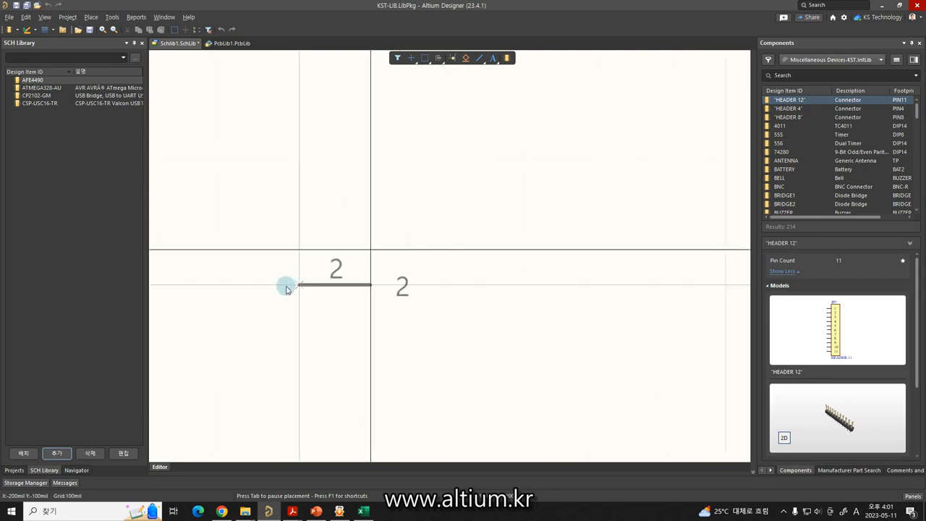
pyautogui.press('Tab')
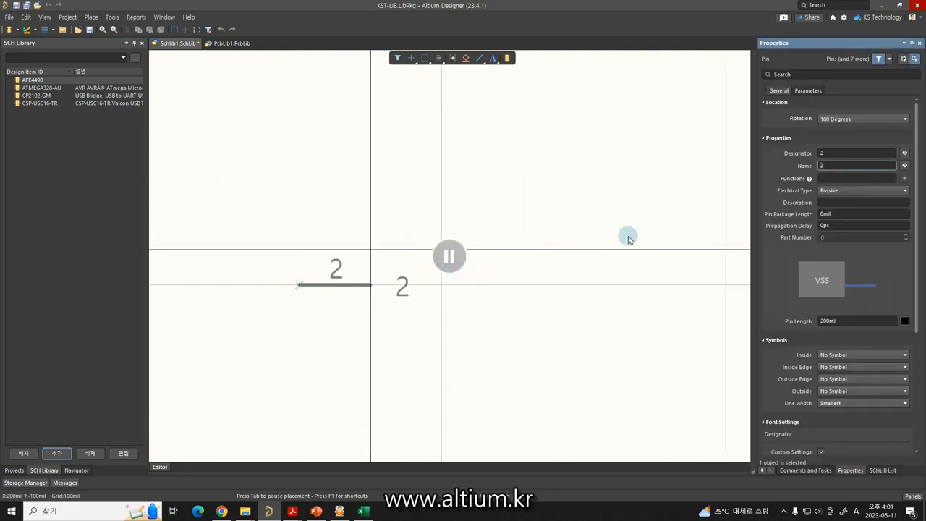
pyautogui.click(829, 155)
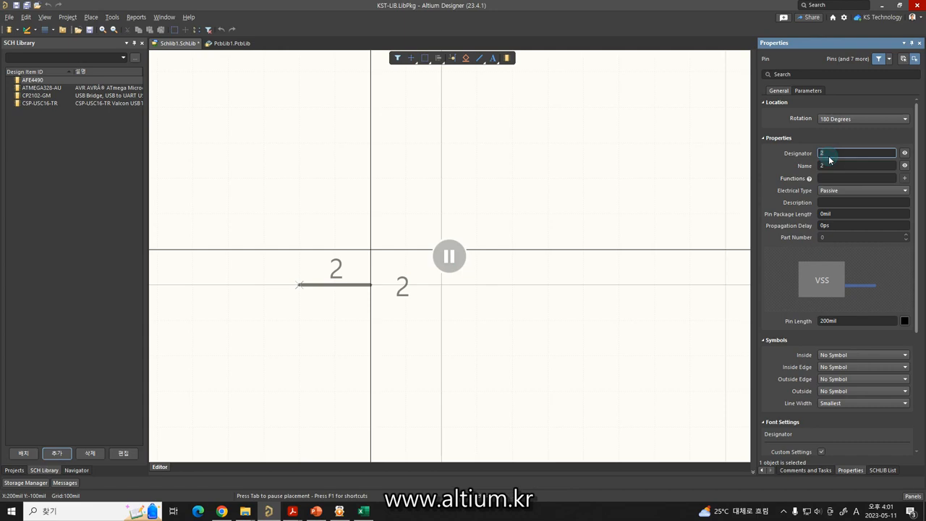
pyautogui.write('1')
pyautogui.doubleClick(832, 167)
pyautogui.write('1')
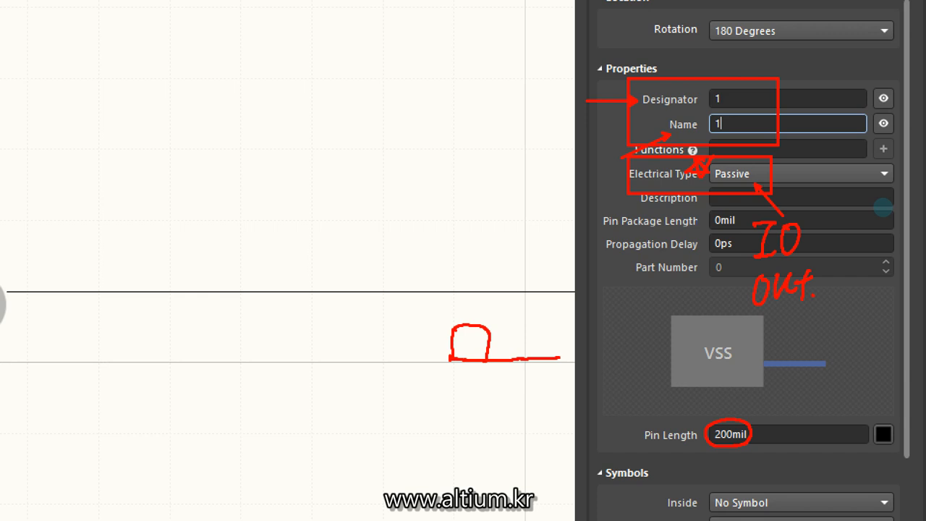
pyautogui.moveTo(689, 117); pyautogui.dragTo(719, 129)
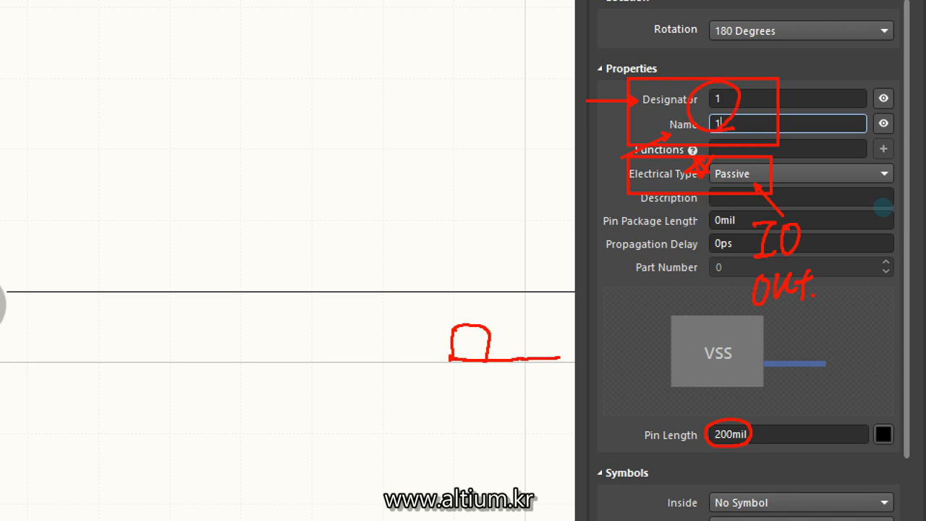
pyautogui.moveTo(746, 195)
pyautogui.mouseDown()
pyautogui.moveTo(734, 196)
pyautogui.moveTo(742, 193)
pyautogui.mouseUp()
pyautogui.moveTo(738, 424); pyautogui.dragTo(739, 443)
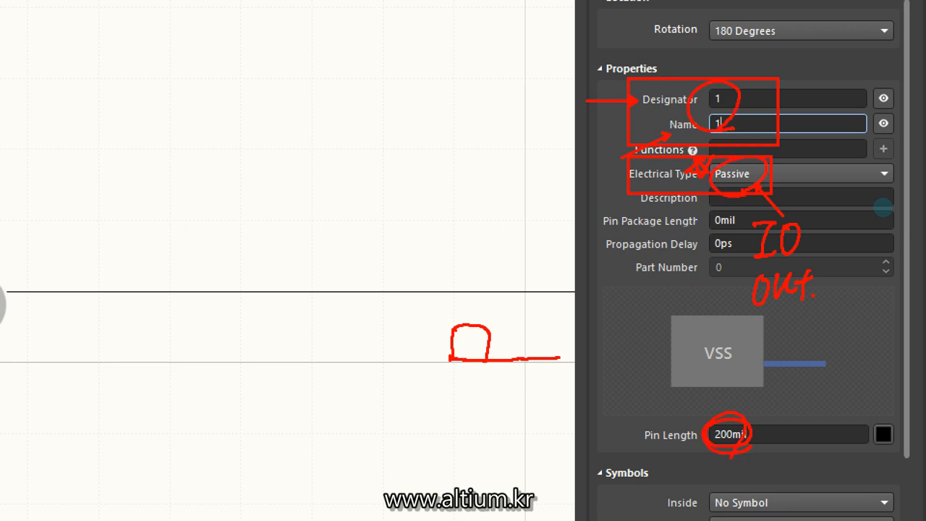
pyautogui.press('Escape')
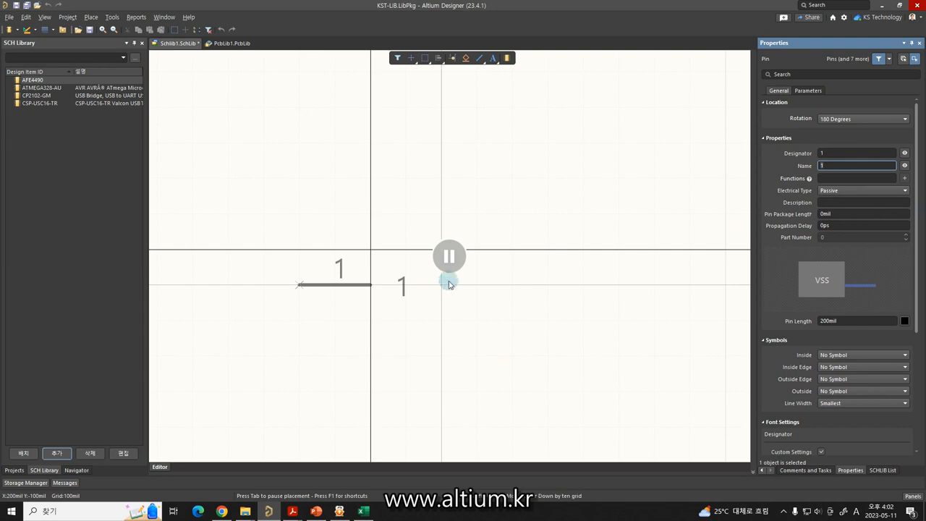
# Step: Place pin 1 at X 200 mil, Y -100 mil, just below the origin, and end pin placement
pyautogui.click(371, 284)
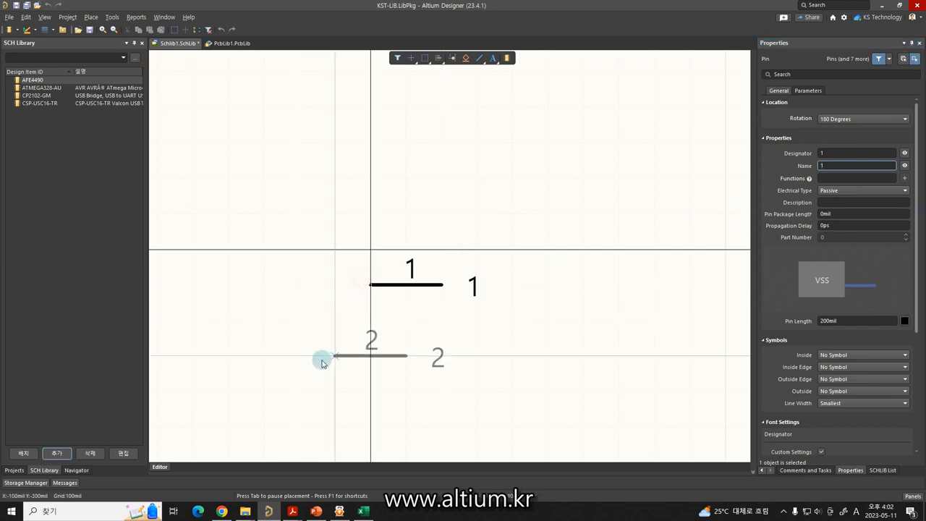
pyautogui.rightClick(303, 368)
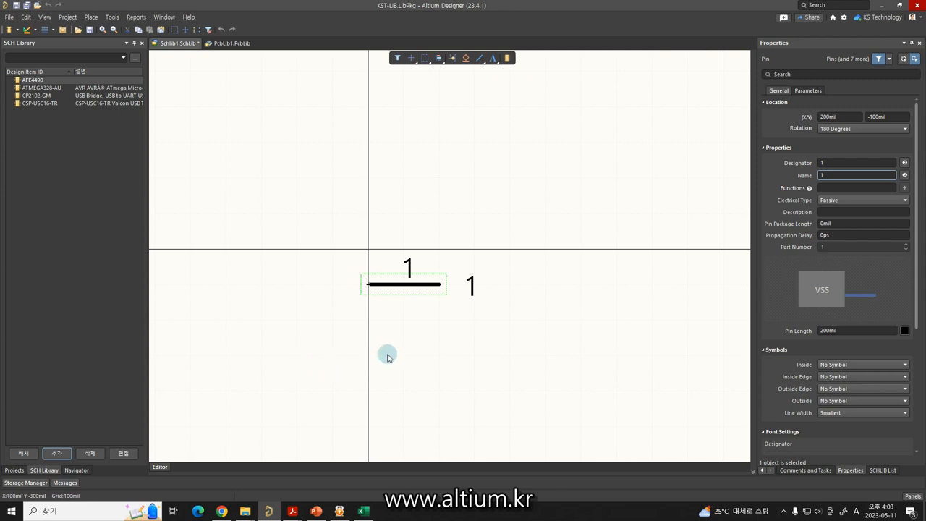
# Step: Select pin 1, copy it and clear the selection
pyautogui.moveTo(492, 339); pyautogui.dragTo(365, 290)
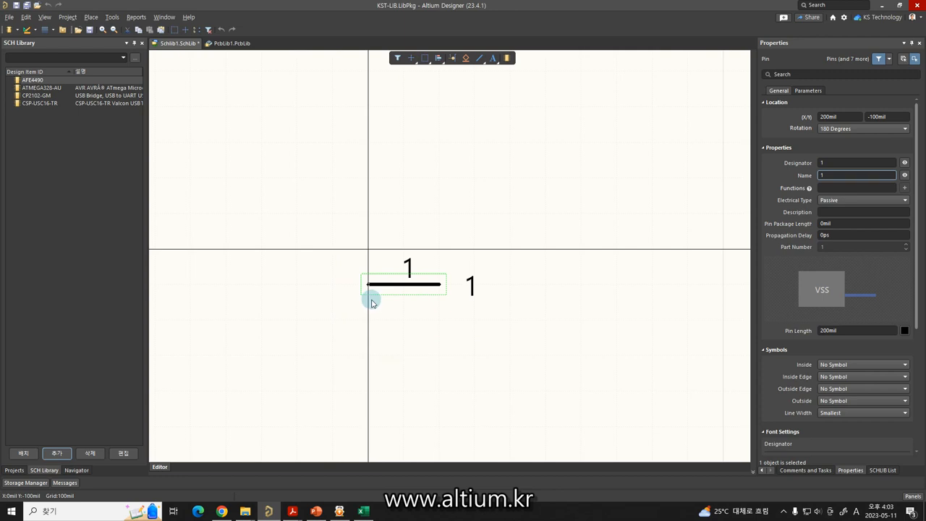
pyautogui.rightClick(389, 291)
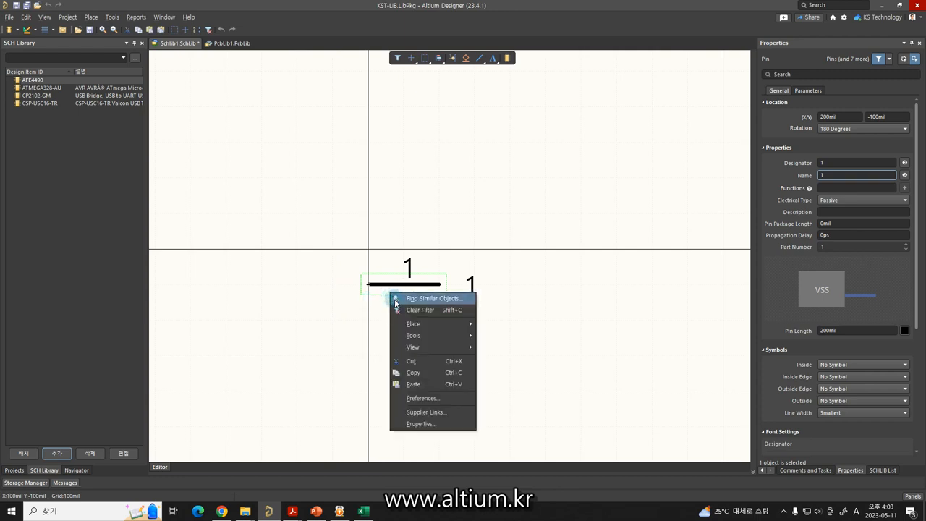
pyautogui.click(413, 373)
pyautogui.click(408, 366)
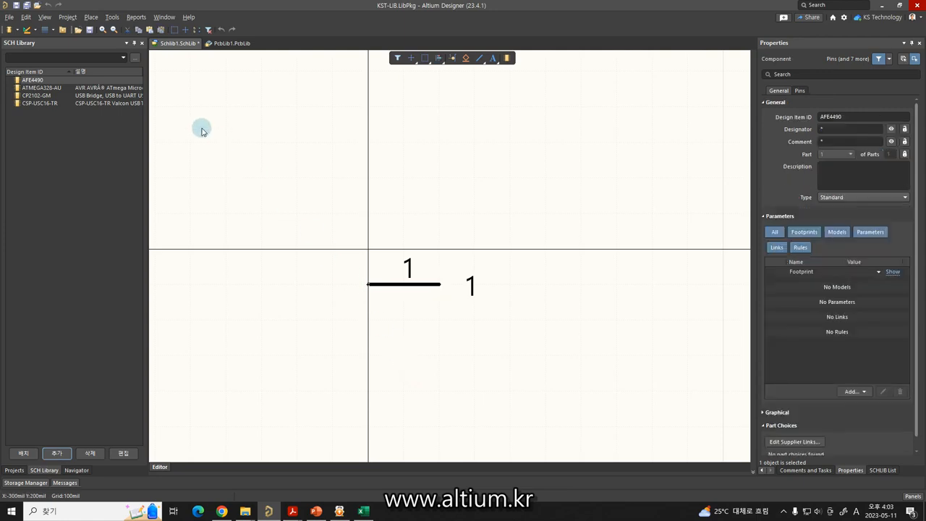
# Step: Paste the copied pin as an array of 39 items with both increments 1, horizontal spacing 0 mil and vertical spacing -100 mil, starting below pin 1
pyautogui.click(26, 17)
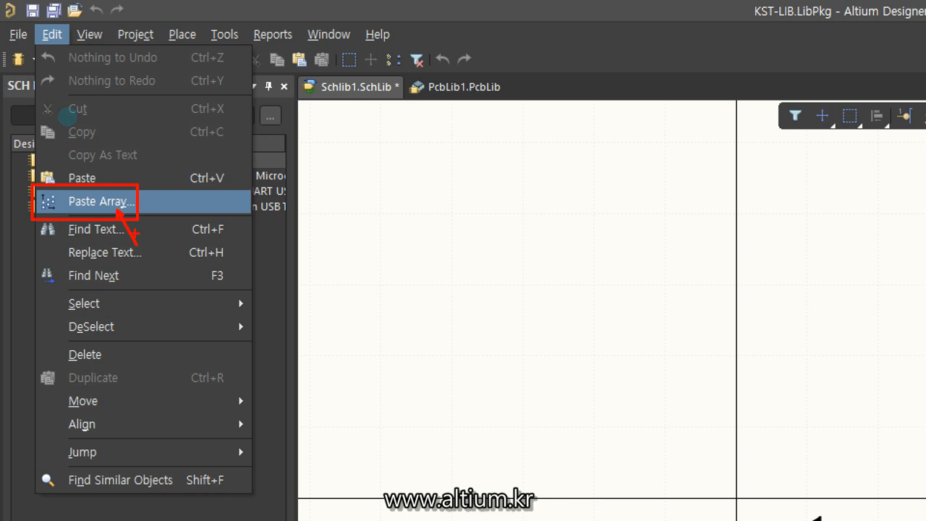
pyautogui.press('Escape')
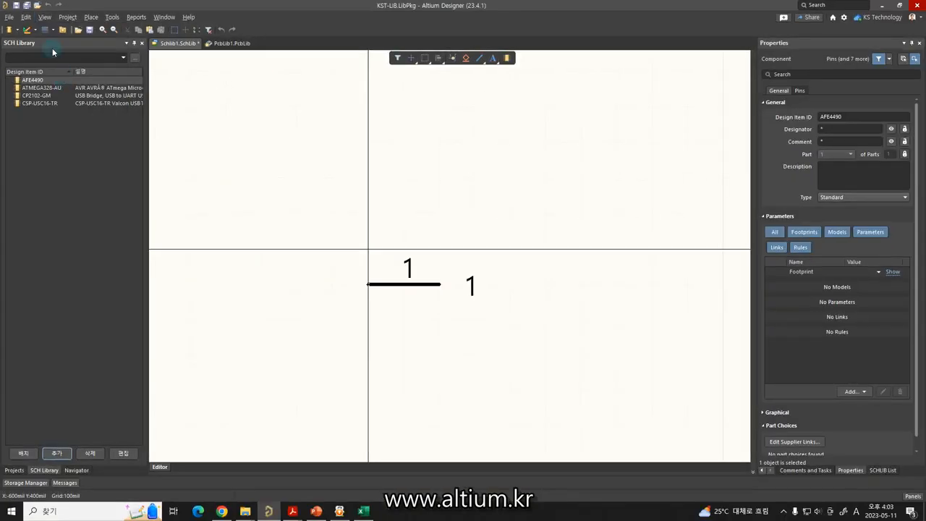
pyautogui.click(52, 34)
pyautogui.click(48, 101)
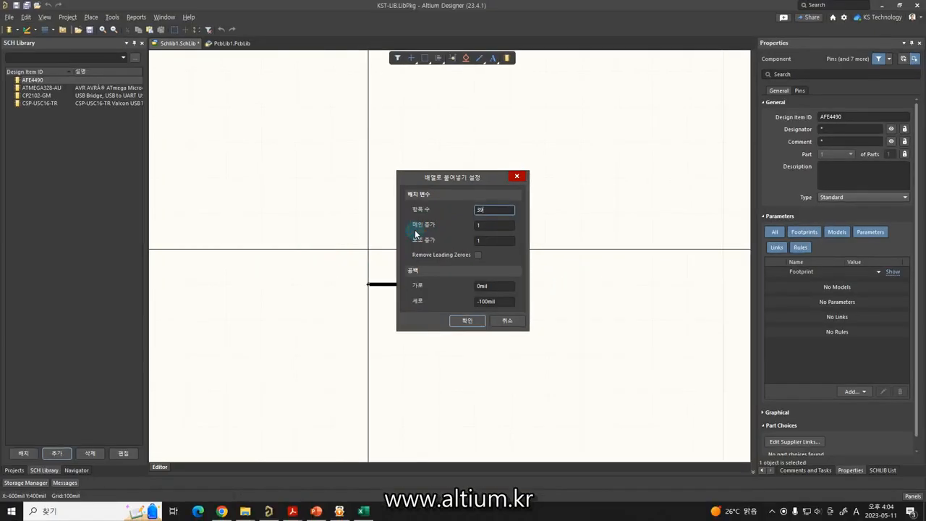
pyautogui.click(466, 321)
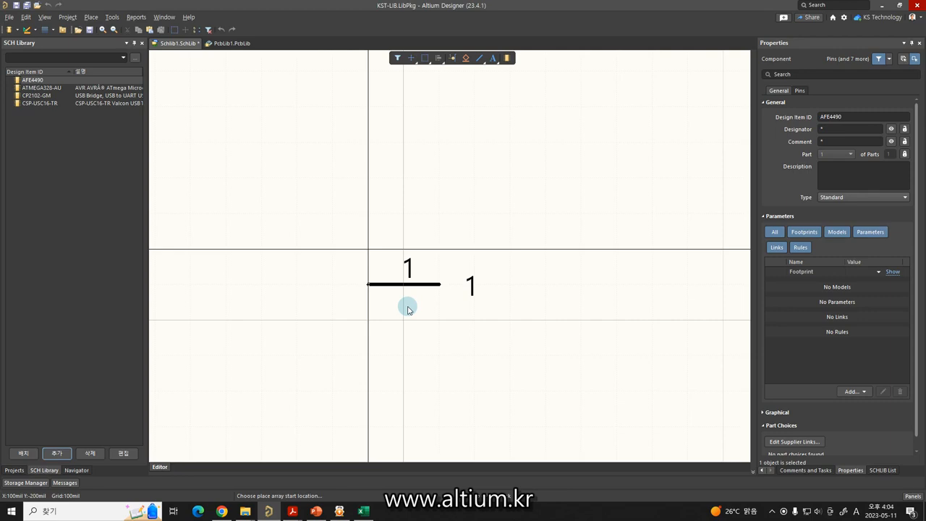
pyautogui.click(407, 308)
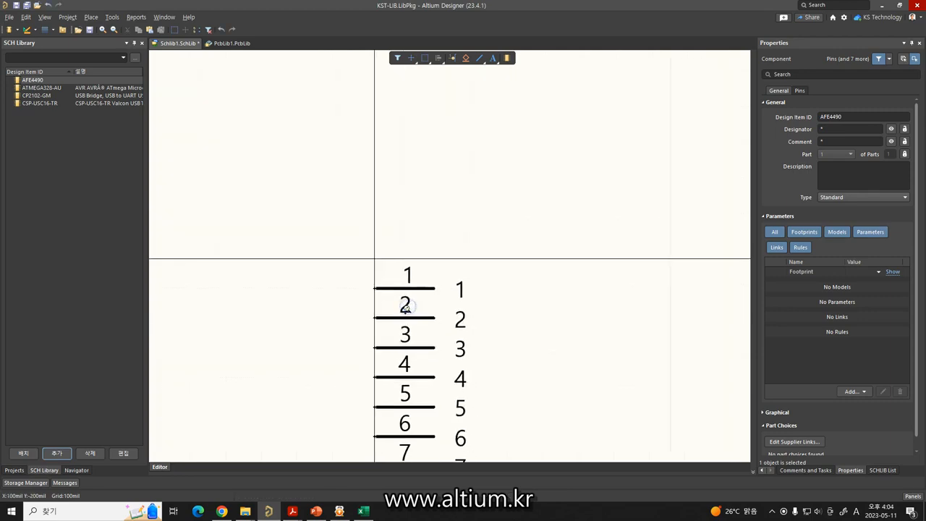
# Step: Check the numbering and alignment of the pasted pin column from the last pin back up to the first
pyautogui.keyDown('ctrl'); pyautogui.scroll(-7, 407, 307); pyautogui.keyUp('ctrl')
pyautogui.moveTo(407, 309); pyautogui.dragTo(413, 161, button='right')
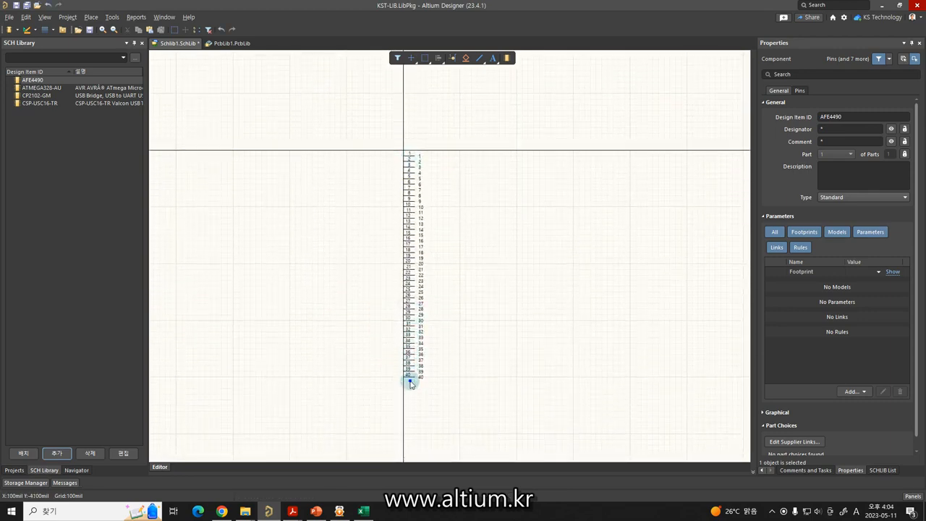
pyautogui.keyDown('ctrl'); pyautogui.scroll(3, 410, 384); pyautogui.keyUp('ctrl')
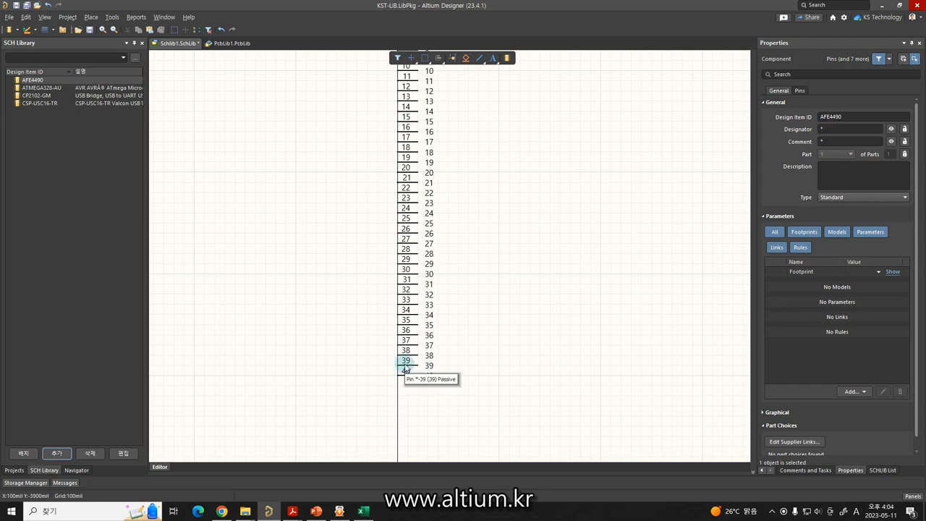
pyautogui.scroll(3, 409, 190)
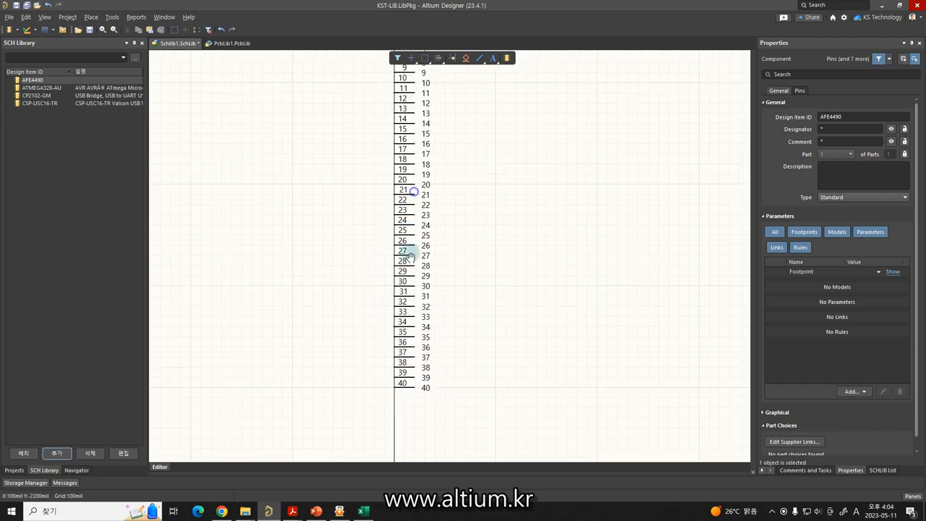
pyautogui.keyDown('ctrl'); pyautogui.scroll(4, 404, 124); pyautogui.keyUp('ctrl')
pyautogui.moveTo(403, 124); pyautogui.dragTo(393, 282, button='right')
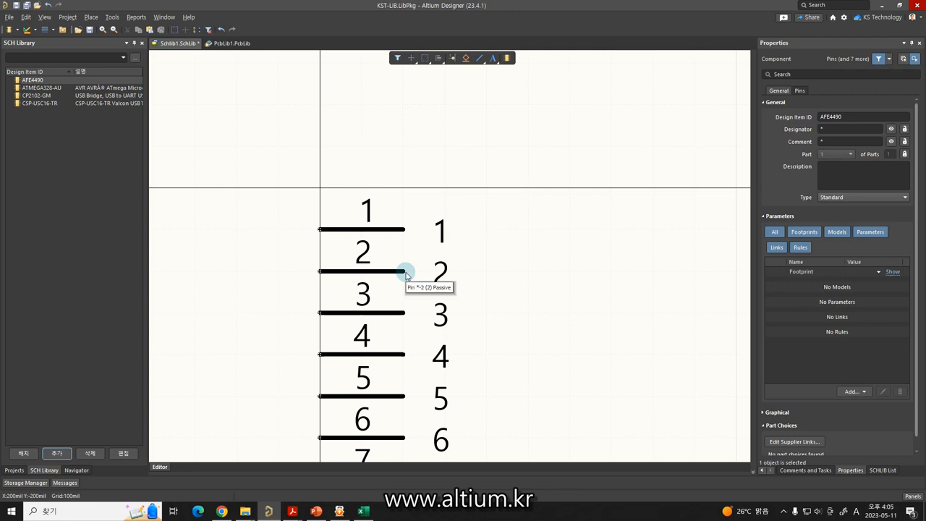
# Step: Open the SCHLIB List and select all 40 pins of the AFE4490 so that they are listed for editing
pyautogui.press('z')
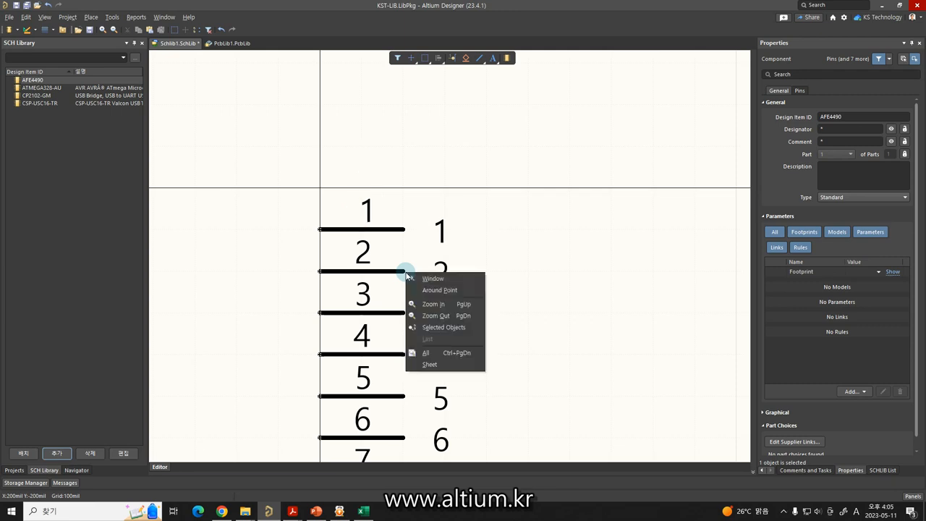
pyautogui.press('a')
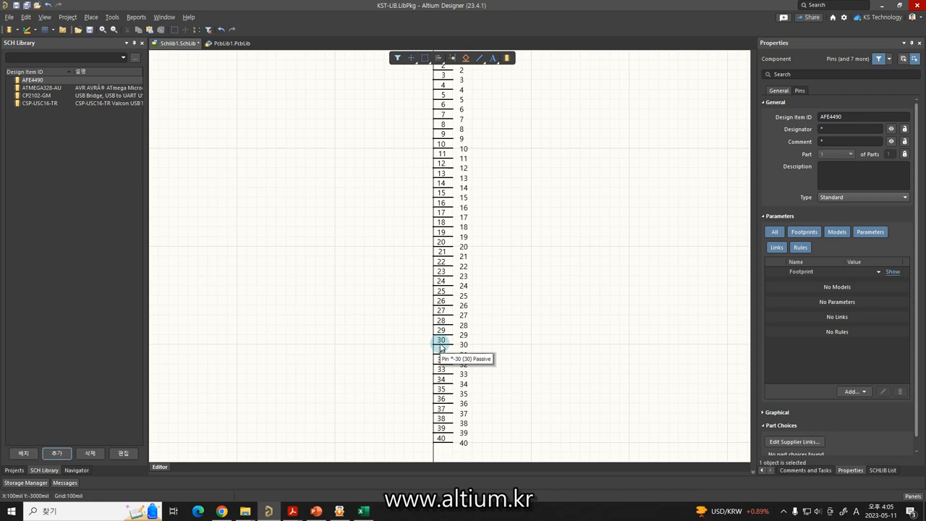
pyautogui.click(910, 498)
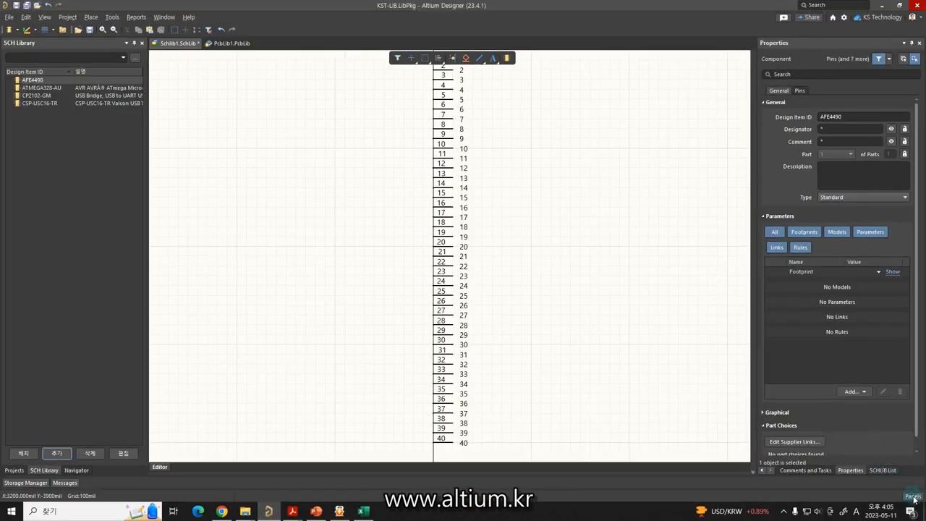
pyautogui.click(900, 472)
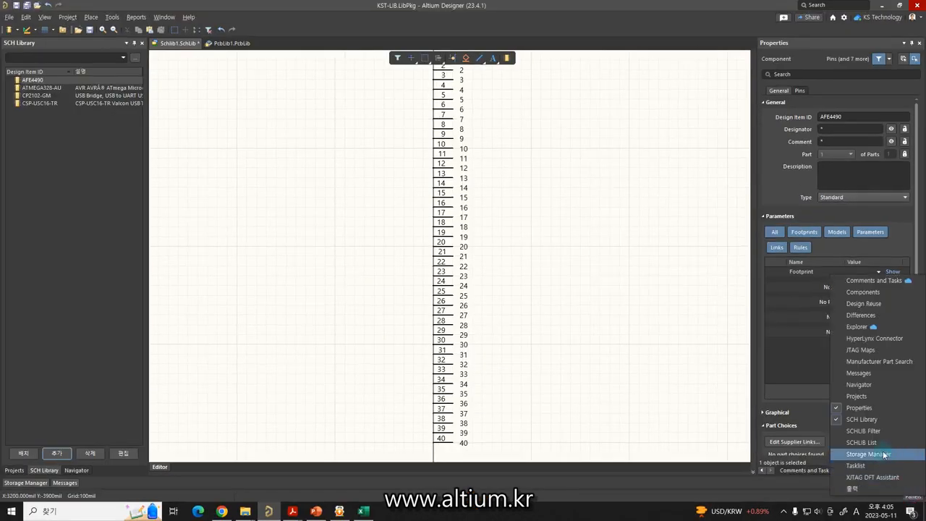
pyautogui.click(862, 442)
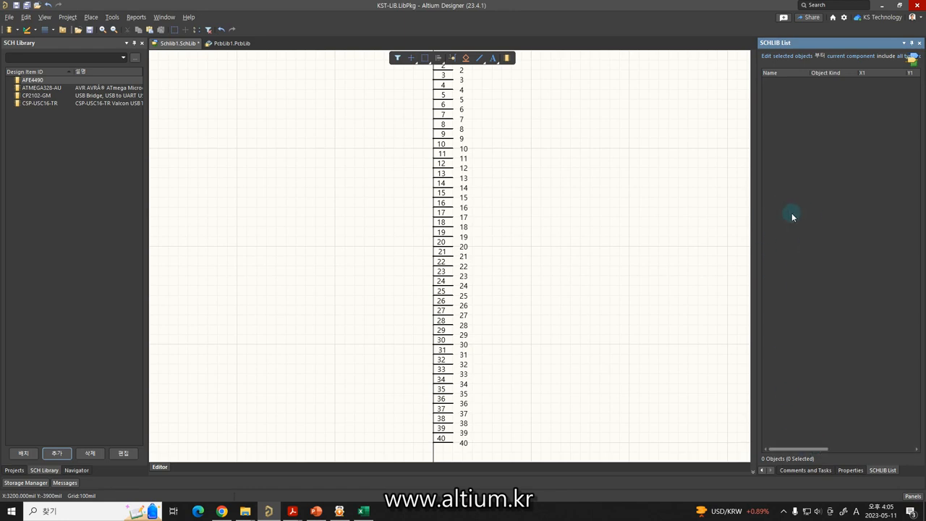
pyautogui.click(534, 229)
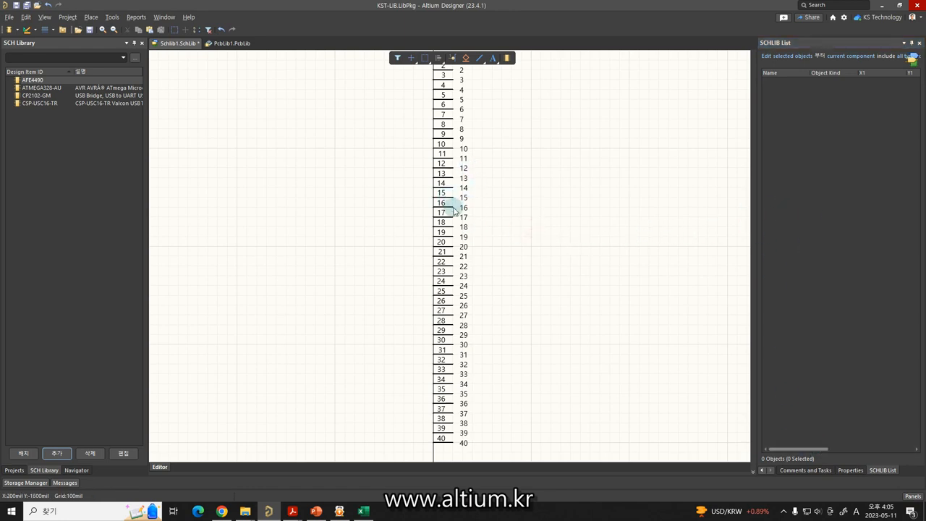
pyautogui.hotkey('ctrl', 'a')
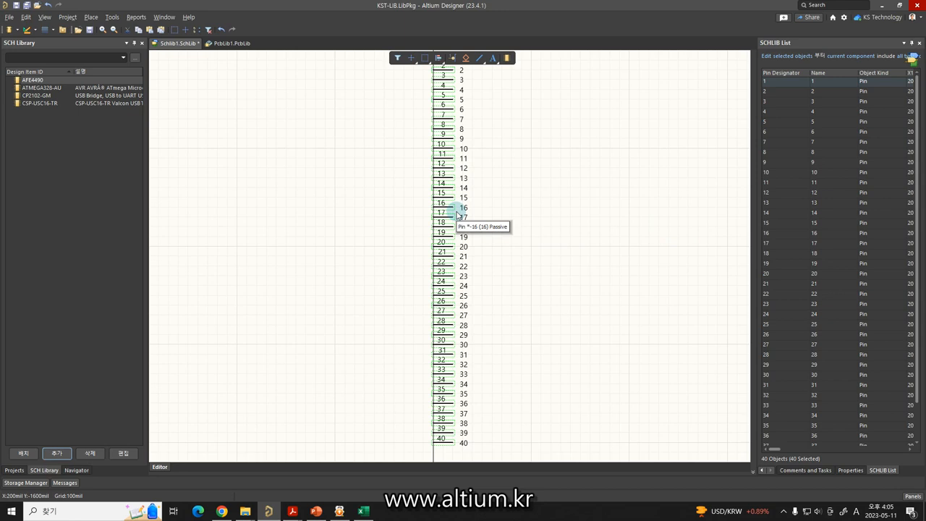
pyautogui.moveTo(549, 224); pyautogui.dragTo(752, 248, button='right')
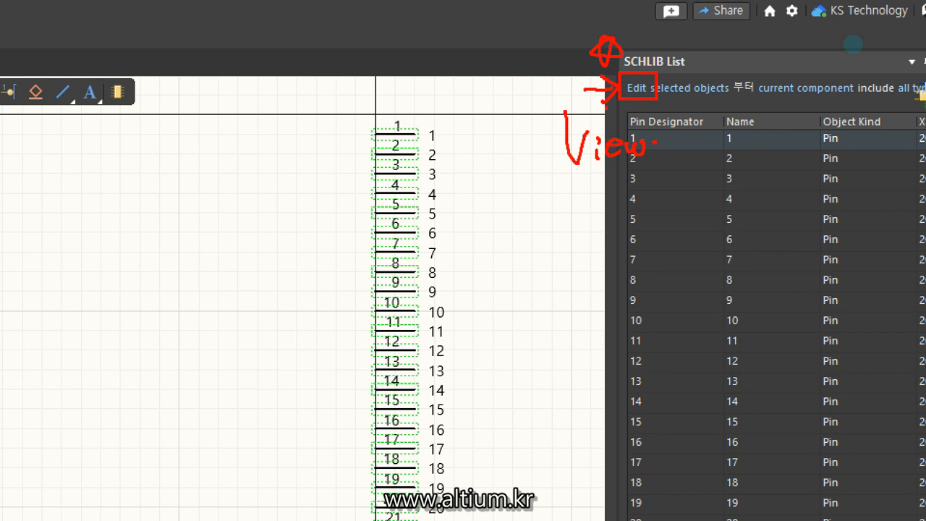
pyautogui.moveTo(639, 109)
pyautogui.mouseDown()
pyautogui.moveTo(673, 136)
pyautogui.moveTo(747, 134)
pyautogui.mouseUp()
pyautogui.moveTo(724, 110); pyautogui.dragTo(764, 119)
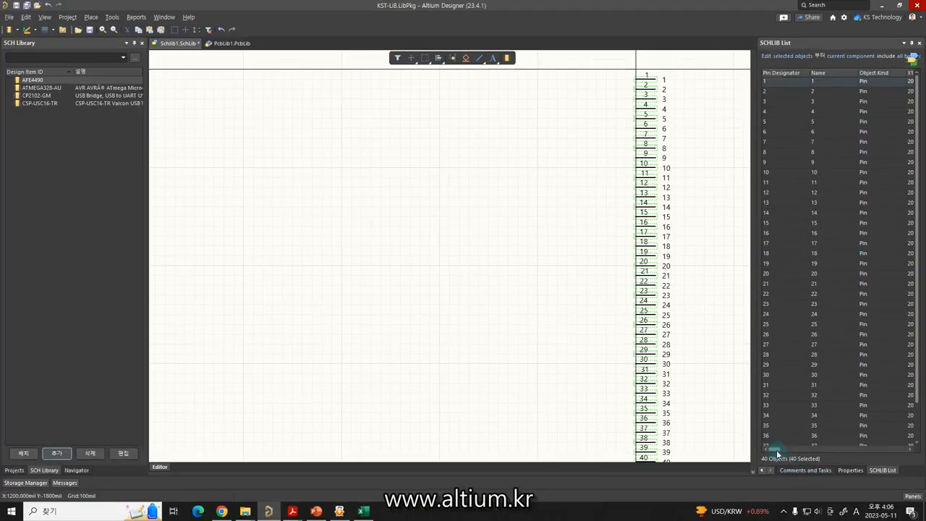
# Step: Check in the column settings which pin properties the SCHLIB List shows, leaving the columns as they are
pyautogui.moveTo(777, 450)
pyautogui.mouseDown()
pyautogui.moveTo(908, 451)
pyautogui.moveTo(772, 452)
pyautogui.mouseUp()
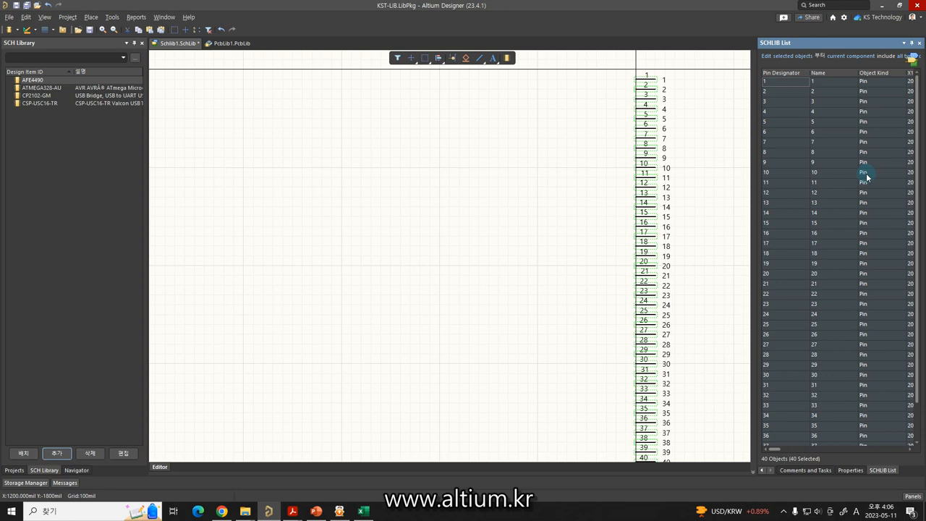
pyautogui.rightClick(827, 125)
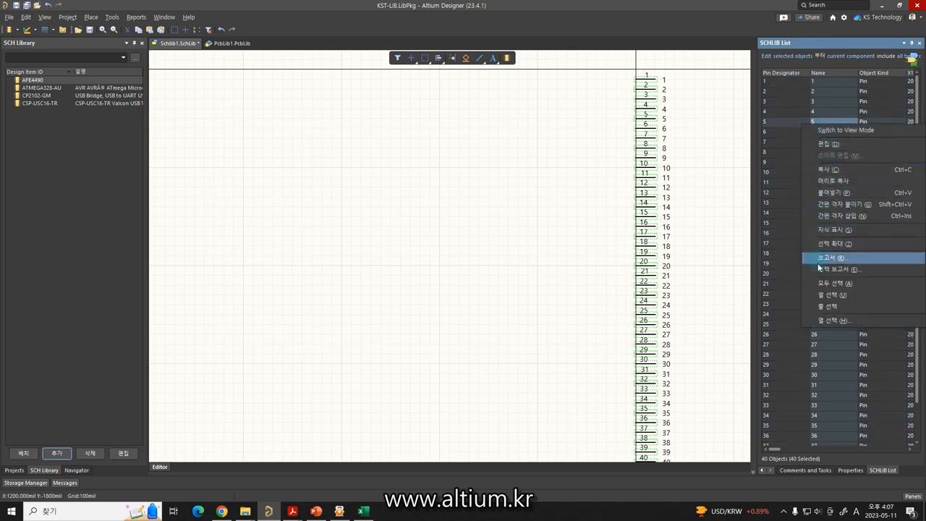
pyautogui.click(807, 323)
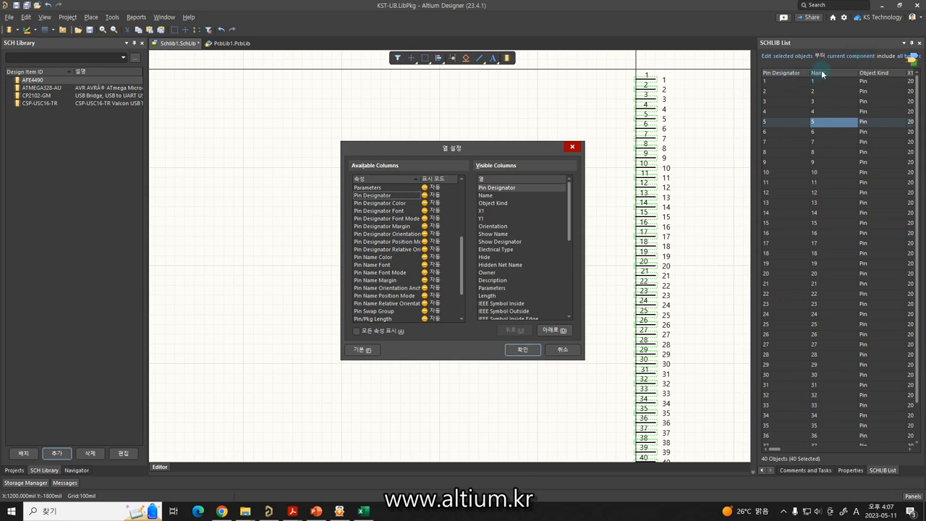
pyautogui.click(535, 351)
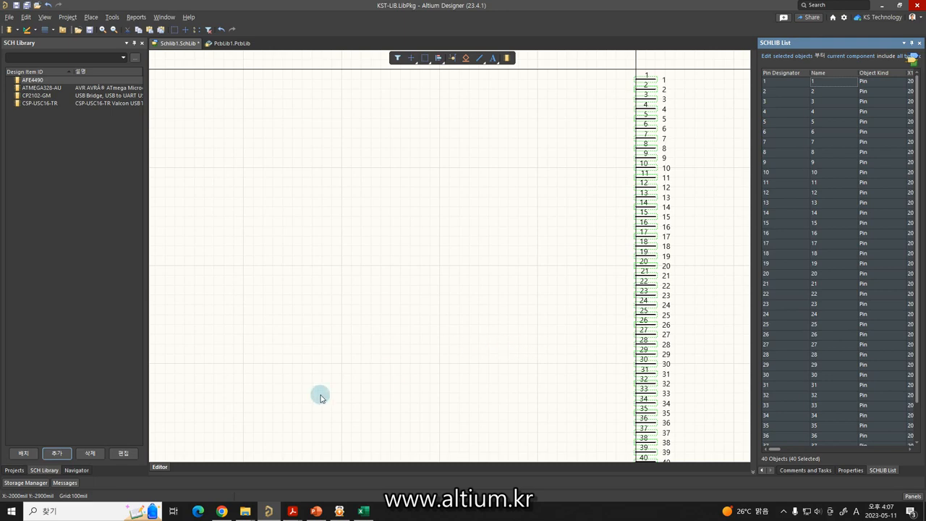
# Step: Switch to the Excel sheet, copy the pin names in A1:A40 and return to Altium Designer
pyautogui.click(363, 511)
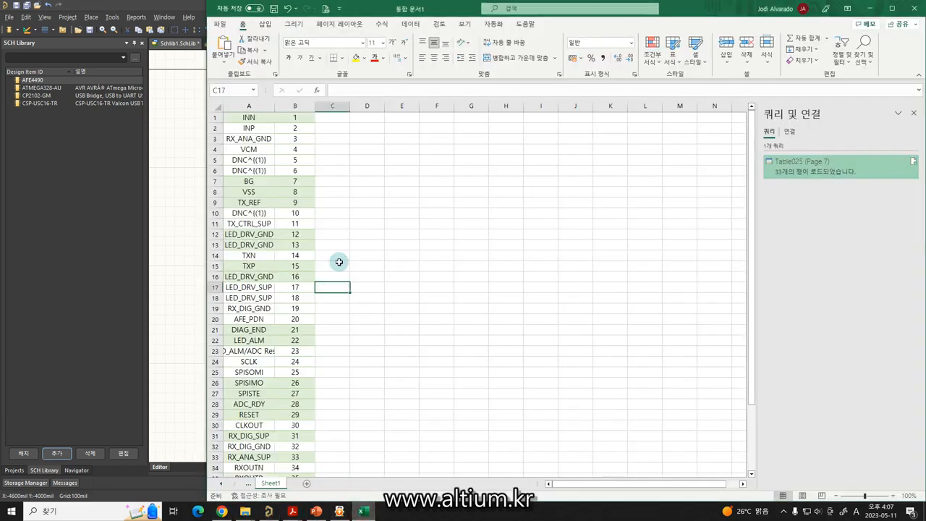
pyautogui.moveTo(261, 118); pyautogui.dragTo(262, 458)
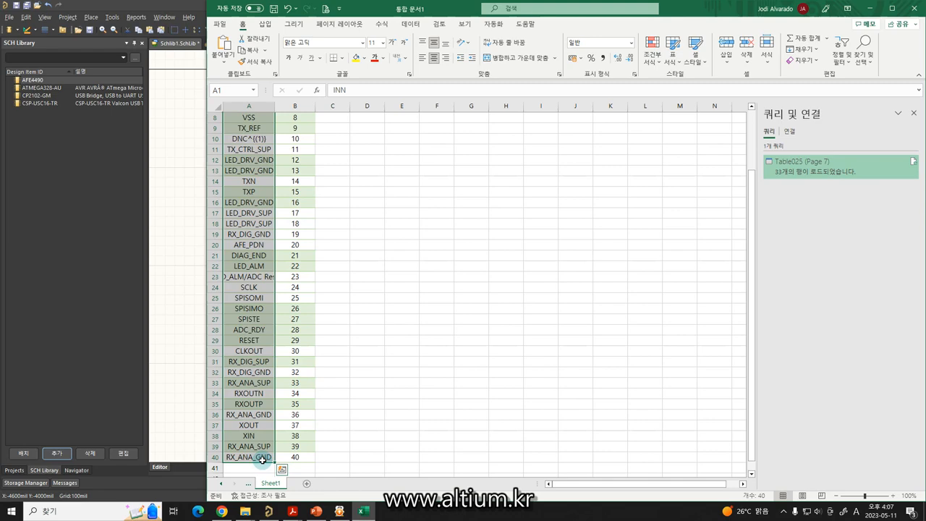
pyautogui.hotkey('ctrl', 'c')
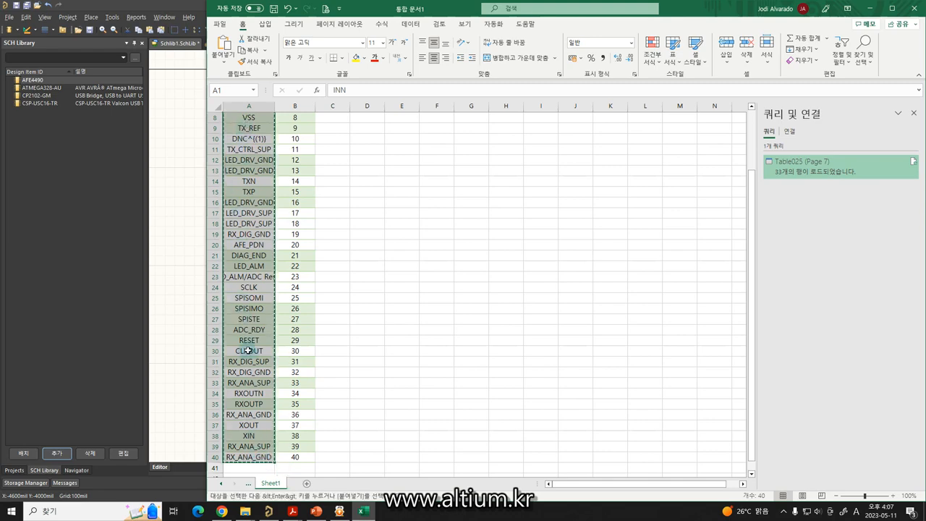
pyautogui.click(123, 367)
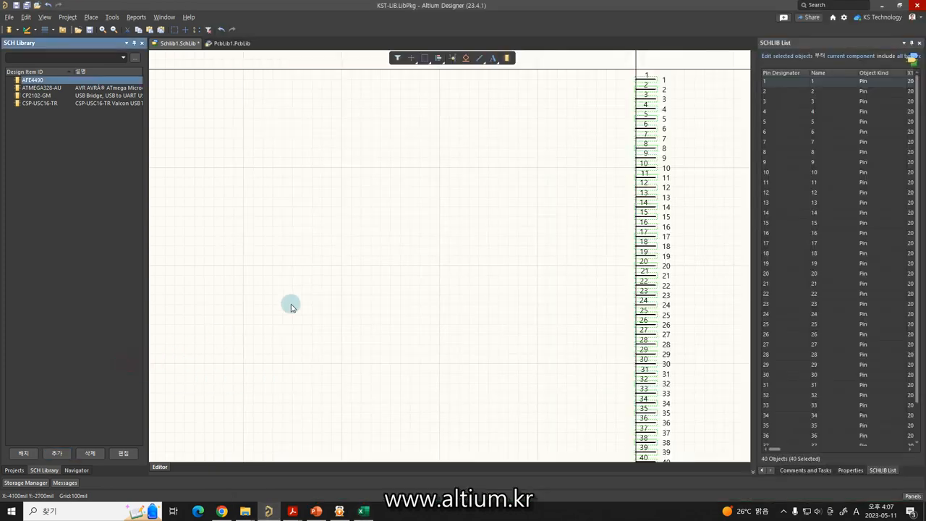
pyautogui.rightClick(819, 87)
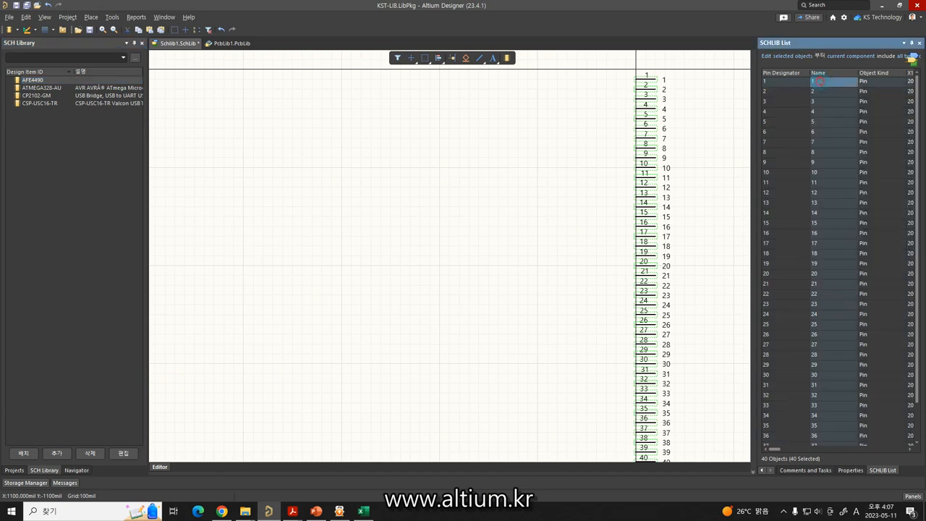
pyautogui.click(822, 83)
pyautogui.rightClick(821, 82)
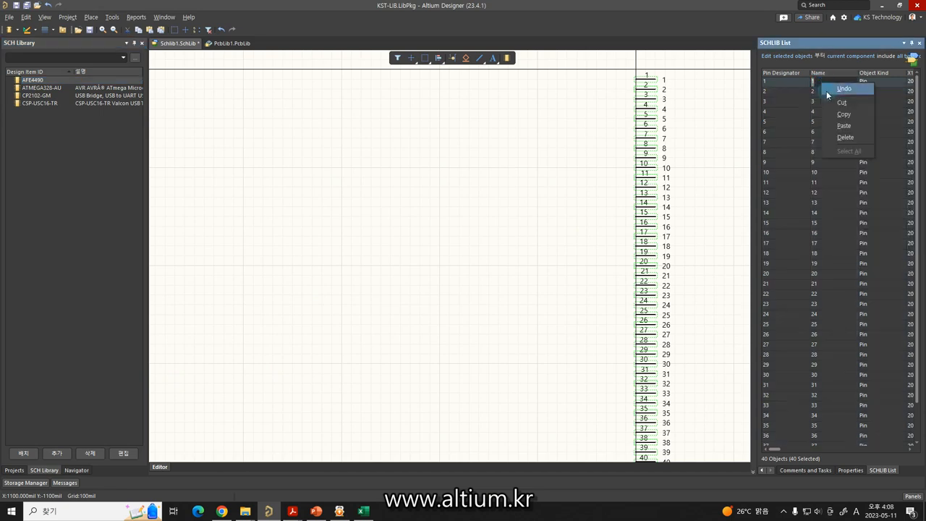
pyautogui.press('Escape')
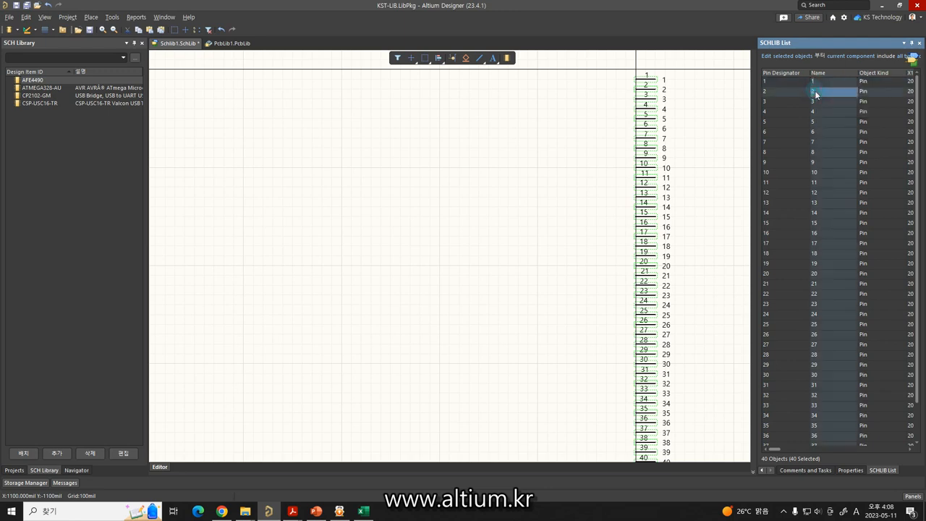
# Step: Paste the copied names into the Name column of the pin list, starting at pin 1, and clear the selection
pyautogui.rightClick(818, 87)
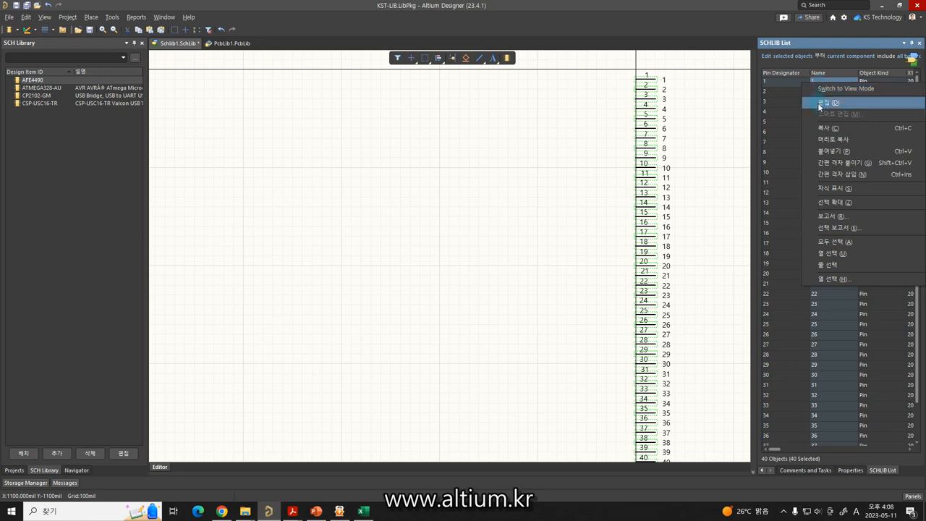
pyautogui.click(821, 151)
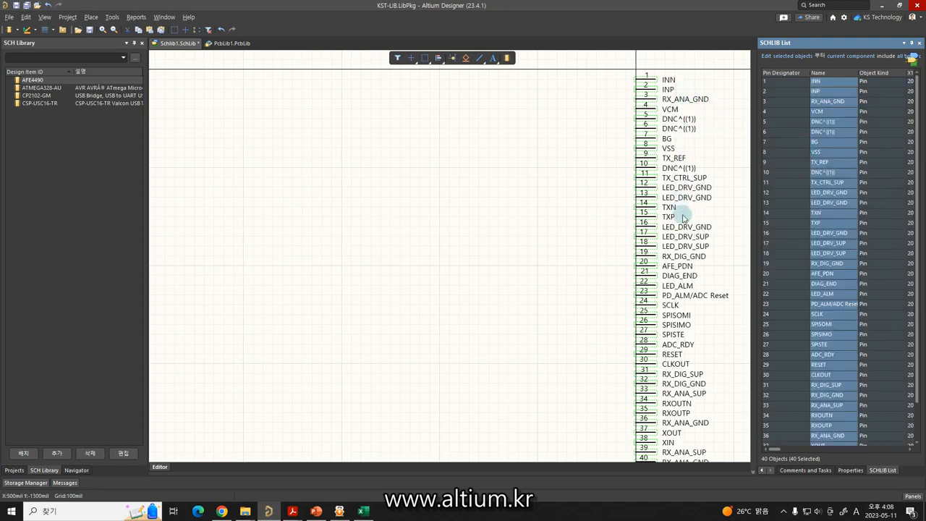
pyautogui.moveTo(649, 310); pyautogui.dragTo(579, 278, button='right')
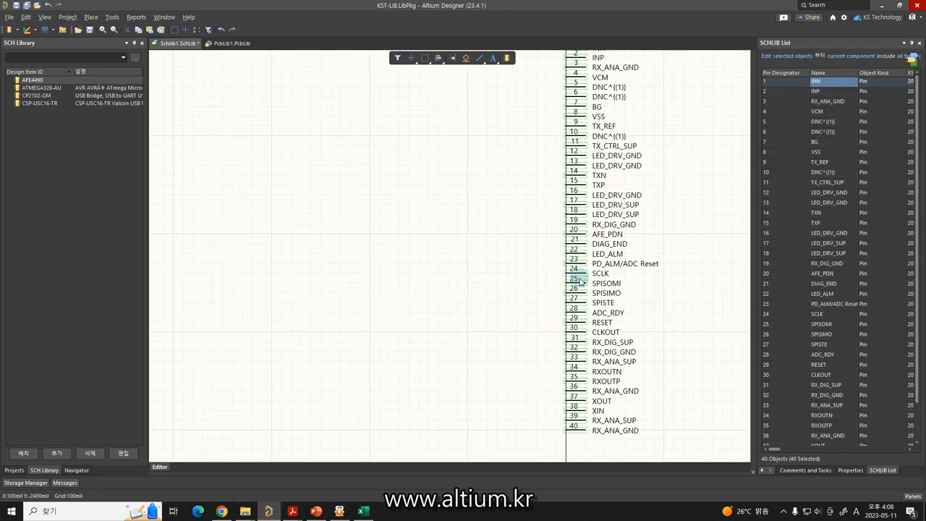
pyautogui.click(531, 293)
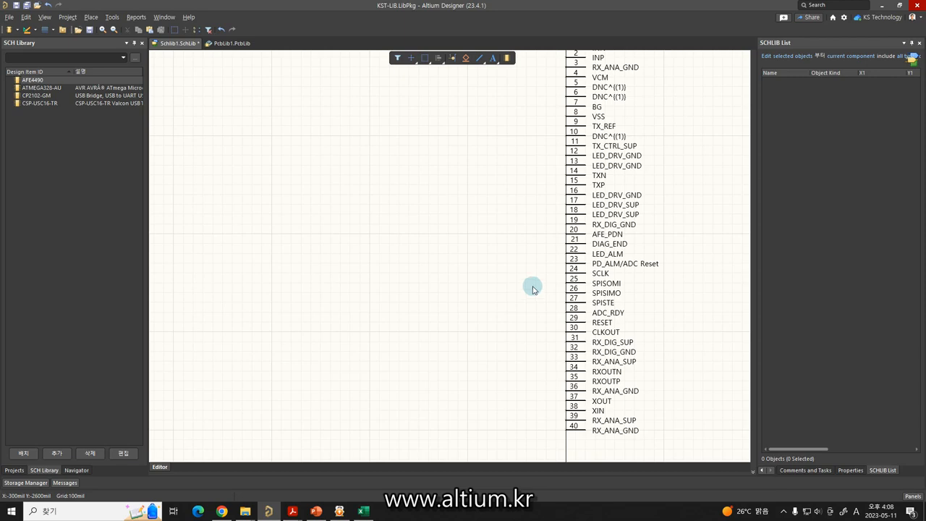
# Step: Move the whole 40-pin column 200 mil to the left so the pins' inner ends meet the vertical axis, and deselect it
pyautogui.keyDown('ctrl'); pyautogui.scroll(-3, 534, 292); pyautogui.keyUp('ctrl')
pyautogui.moveTo(539, 103); pyautogui.dragTo(616, 371)
pyautogui.keyDown('ctrl'); pyautogui.scroll(3, 557, 96); pyautogui.keyUp('ctrl')
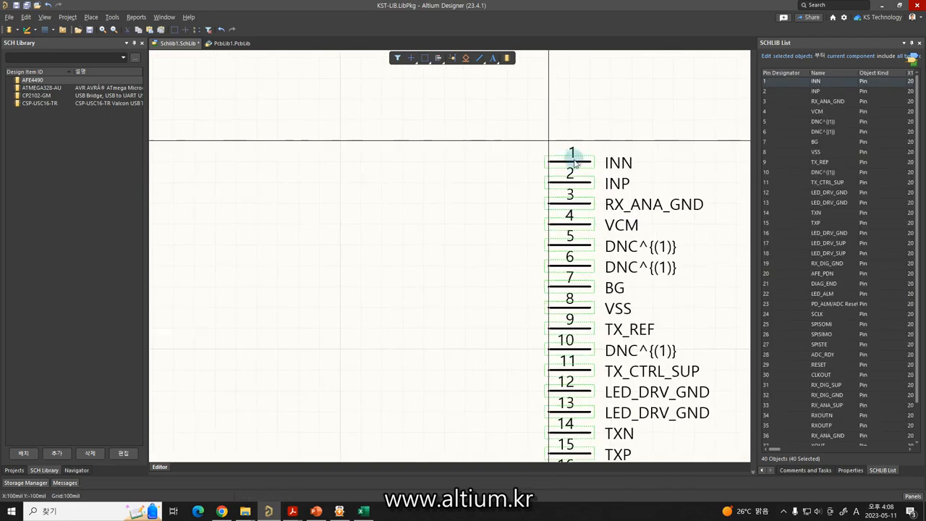
pyautogui.moveTo(571, 158); pyautogui.dragTo(509, 163)
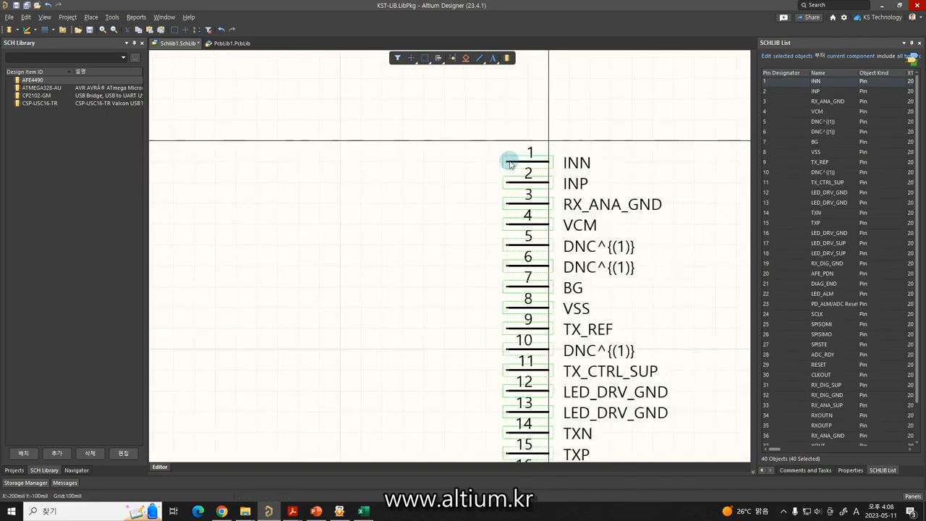
pyautogui.click(468, 182)
pyautogui.keyDown('ctrl'); pyautogui.scroll(-4, 467, 197); pyautogui.keyUp('ctrl')
pyautogui.keyDown('ctrl'); pyautogui.scroll(3, 470, 239); pyautogui.keyUp('ctrl')
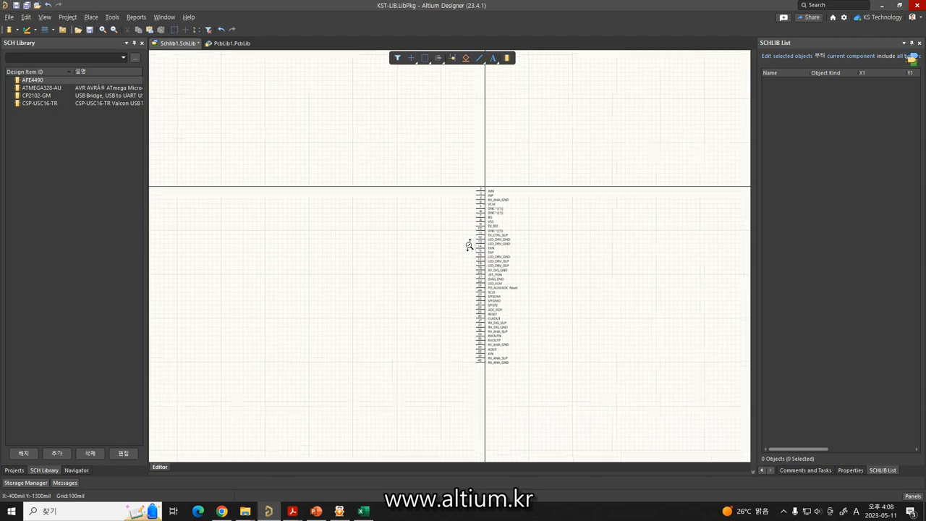
pyautogui.moveTo(472, 244); pyautogui.dragTo(452, 215, button='right')
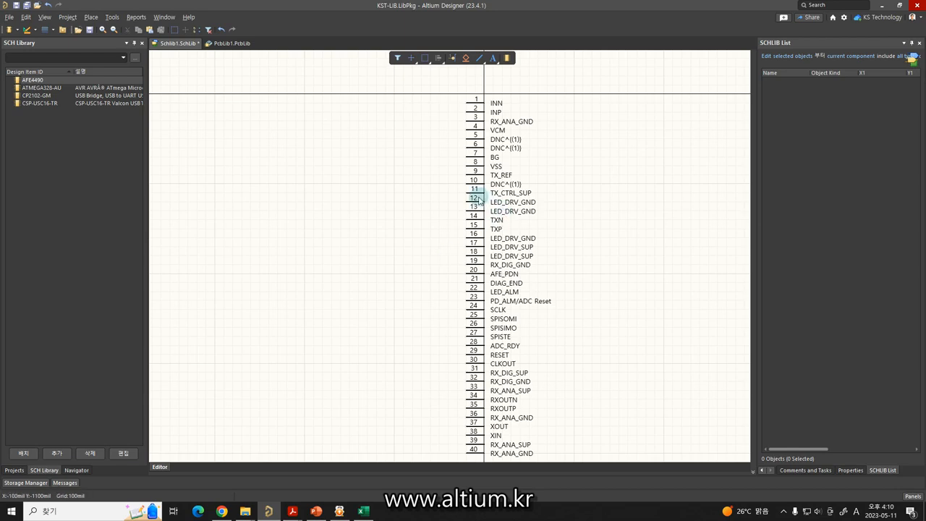
# Step: Move pins 11–20, rotated 90°, into the symbol's bottom row and pins 21–30, rotated 180°, into its right-hand column
pyautogui.moveTo(461, 187); pyautogui.dragTo(631, 260)
pyautogui.press('space')
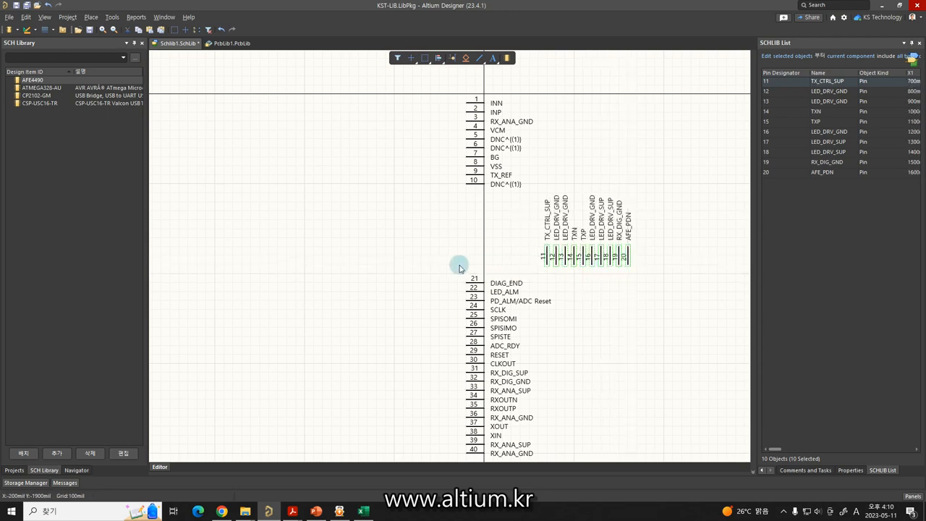
pyautogui.moveTo(452, 268); pyautogui.dragTo(703, 105)
pyautogui.press('space')
pyautogui.press('space')
# Step: Move pins 31–40, rotated 270°, into the symbol's top row from X 700 to 1600 mil and clear the selection
pyautogui.moveTo(522, 310); pyautogui.dragTo(515, 266, button='right')
pyautogui.moveTo(455, 311); pyautogui.dragTo(391, 188)
pyautogui.press('space')
pyautogui.press('space')
pyautogui.press('space')
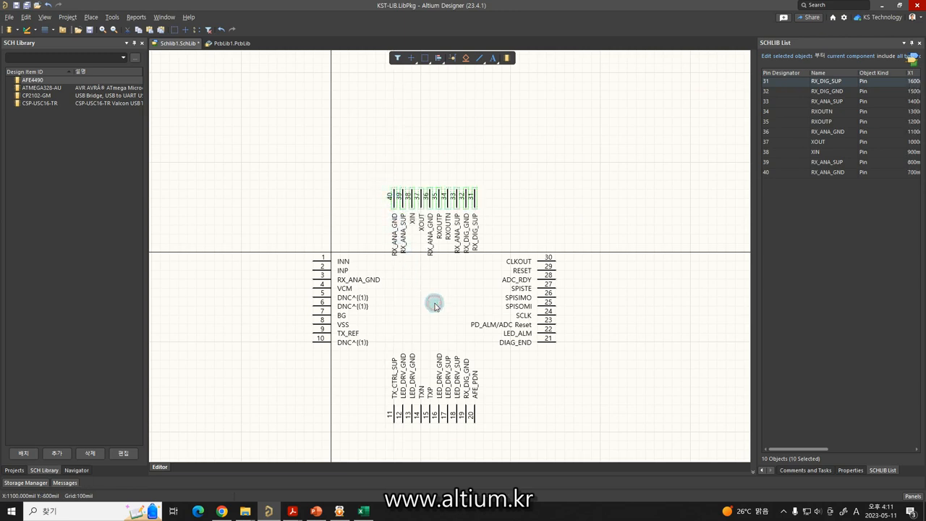
pyautogui.click(434, 308)
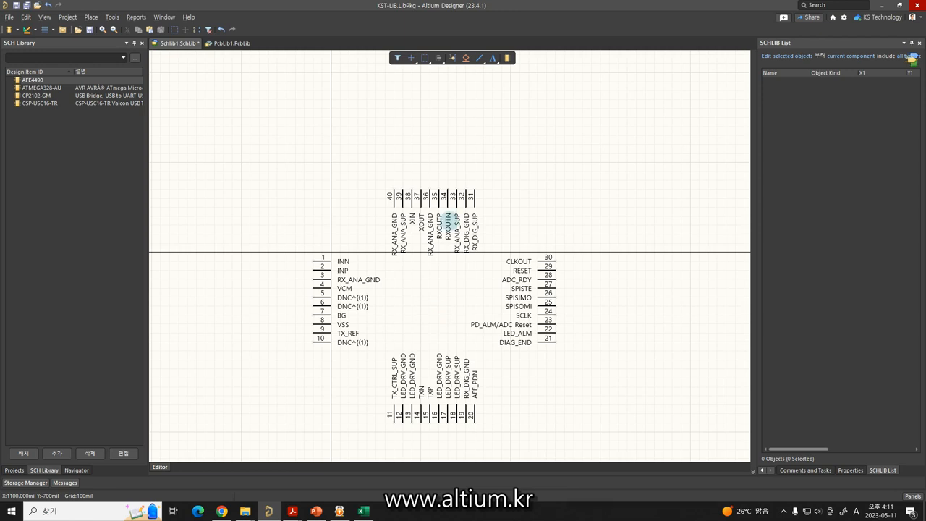
pyautogui.click(329, 210)
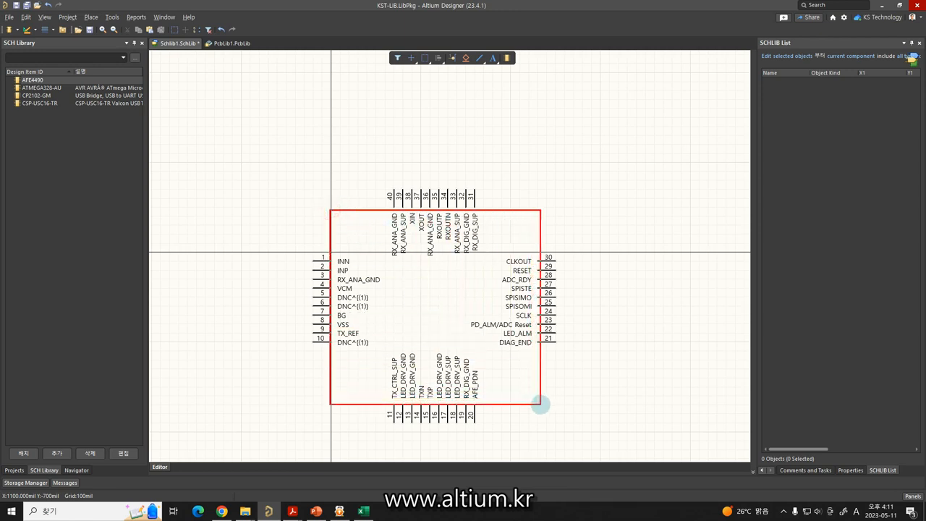
pyautogui.click(540, 404)
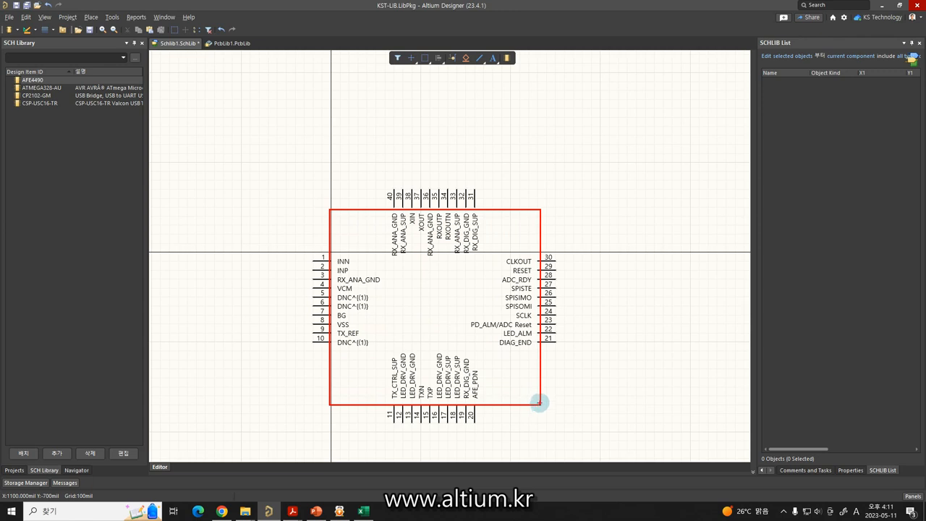
pyautogui.rightClick(539, 400)
# Step: Place a body rectangle from X 0, Y 500 mil to X 2300, Y -1700 mil, spanning the pins' inner ends
pyautogui.moveTo(496, 362); pyautogui.dragTo(513, 296, button='right')
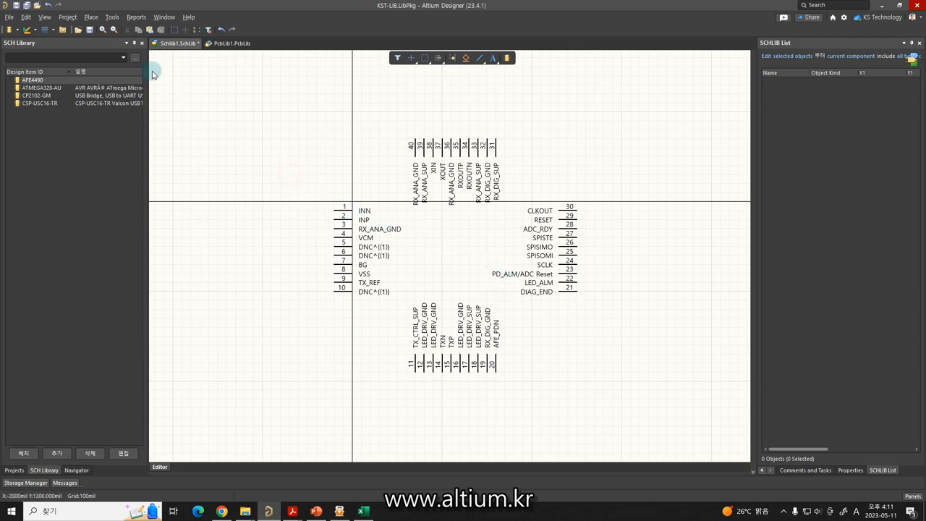
pyautogui.click(91, 17)
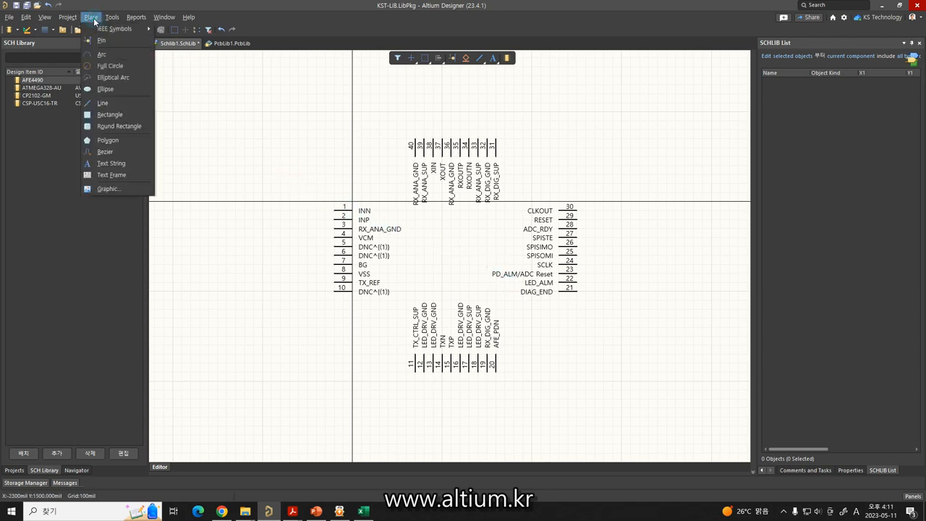
pyautogui.click(104, 115)
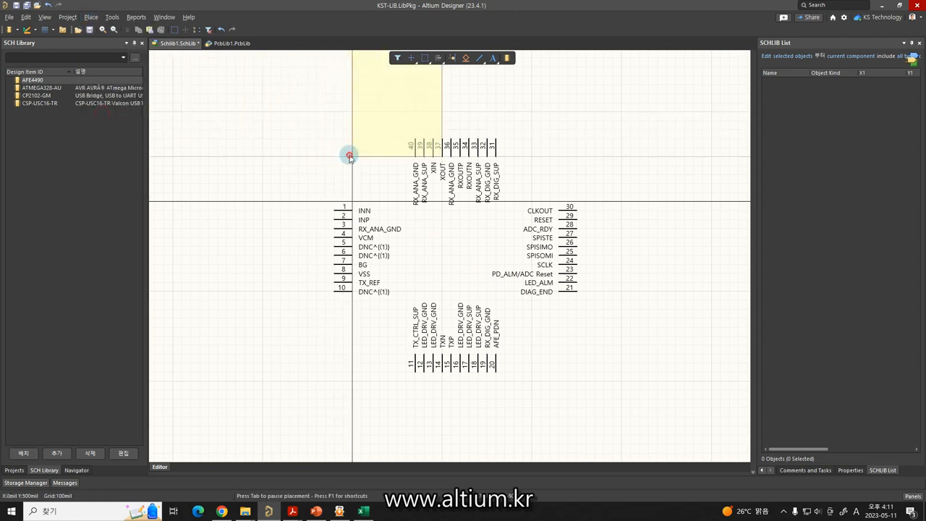
pyautogui.click(349, 156)
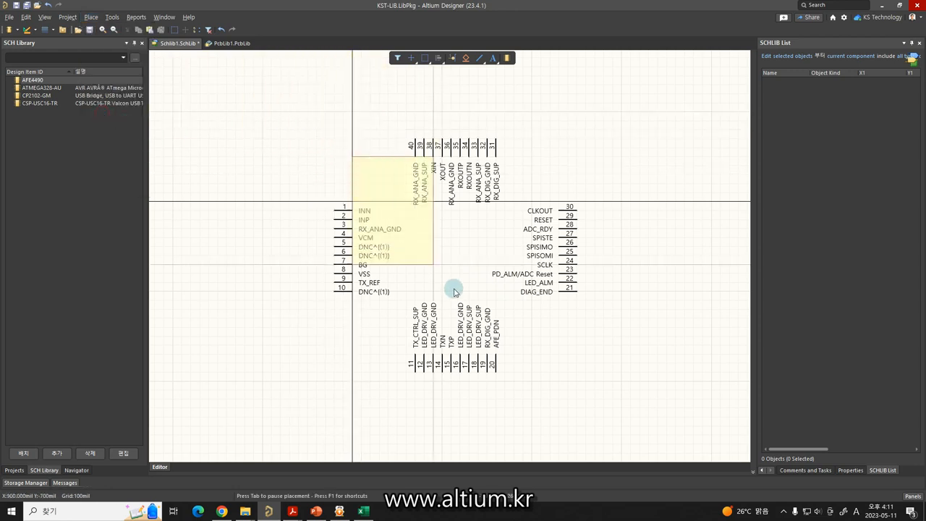
pyautogui.click(557, 355)
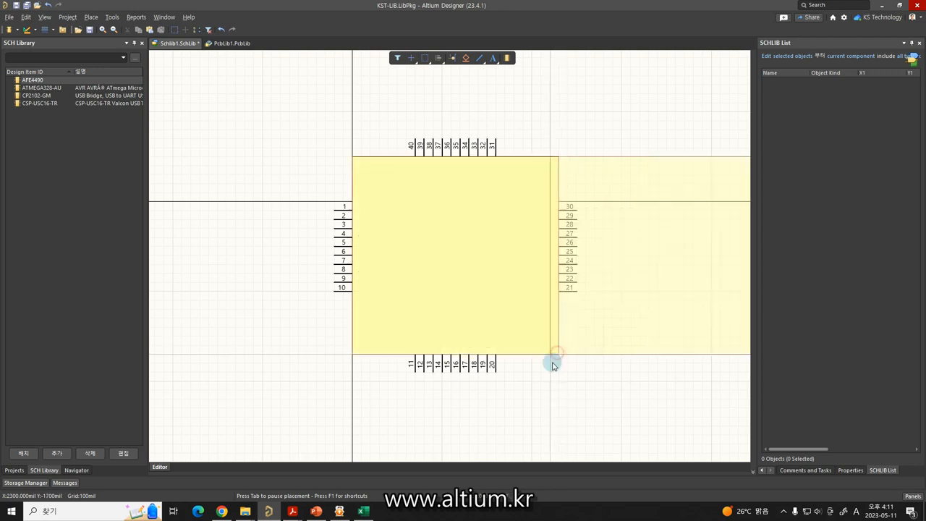
pyautogui.rightClick(571, 378)
pyautogui.click(573, 377)
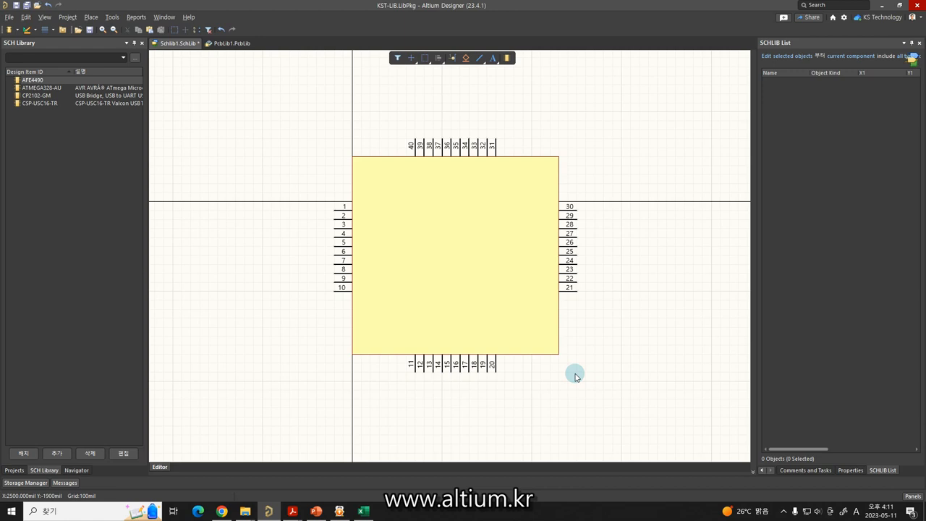
# Step: Cut the 40 pins without the body rectangle and paste them back in their original position, in front of it
pyautogui.click(304, 109)
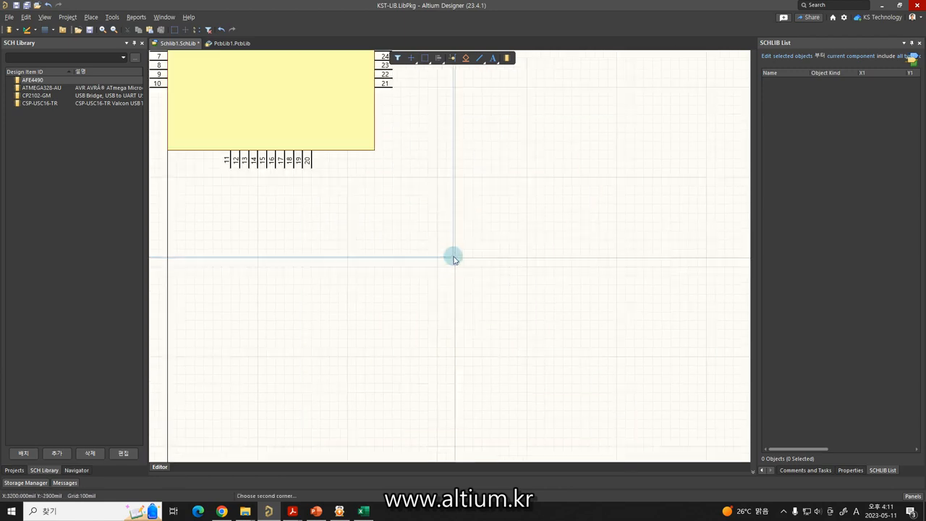
pyautogui.click(458, 240)
pyautogui.moveTo(554, 340); pyautogui.dragTo(596, 393, button='right')
pyautogui.moveTo(537, 275); pyautogui.dragTo(565, 343, button='right')
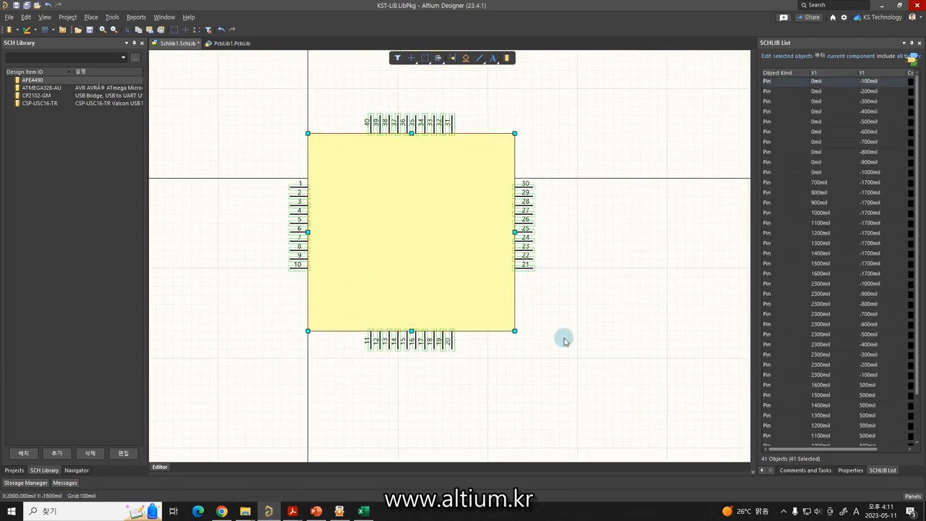
pyautogui.keyDown('shift'); pyautogui.click(480, 279); pyautogui.keyUp('shift')
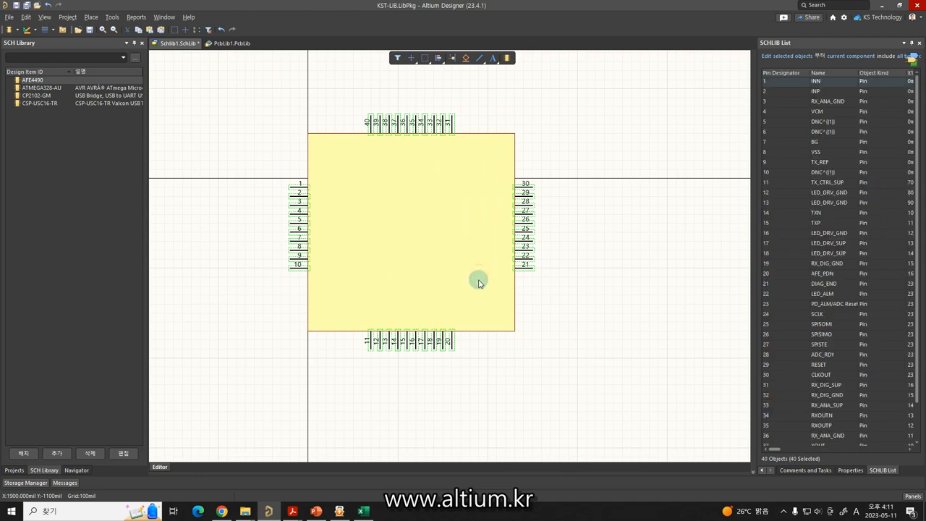
pyautogui.press('Delete')
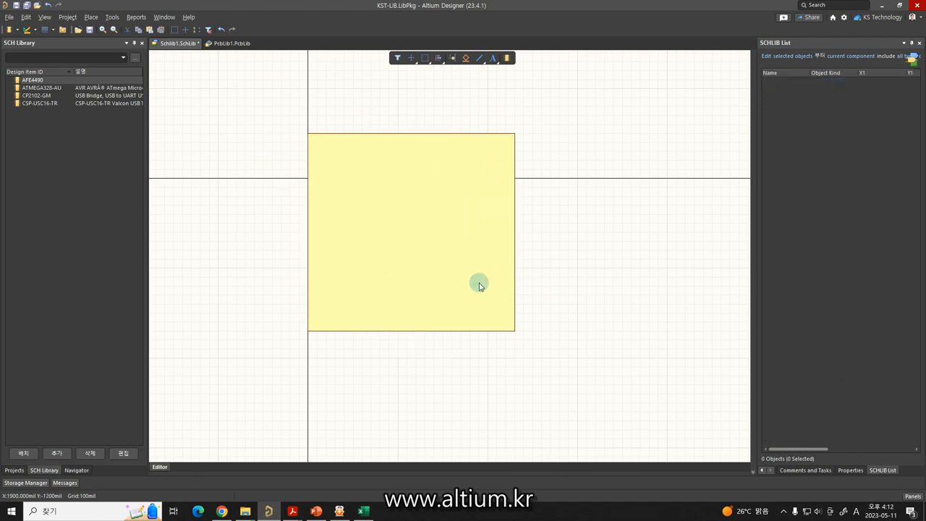
pyautogui.hotkey('ctrl', 'z')
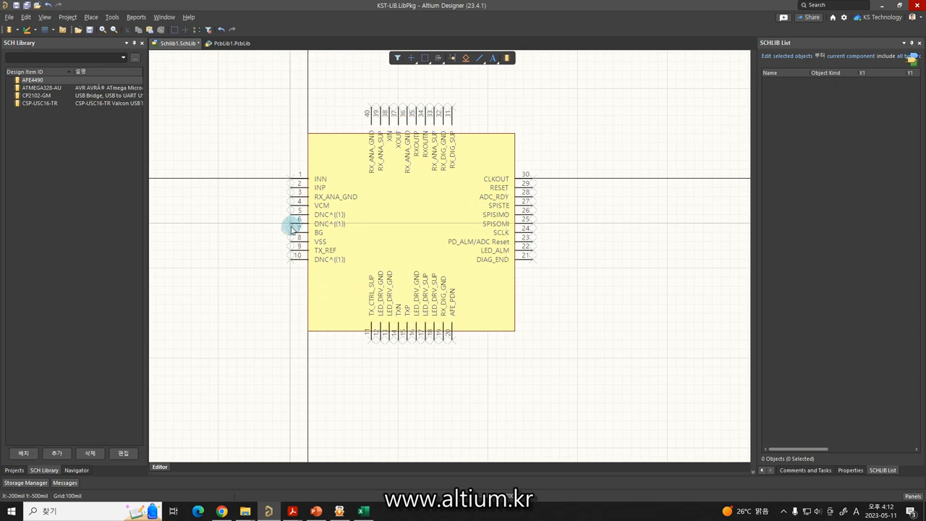
pyautogui.click(291, 231)
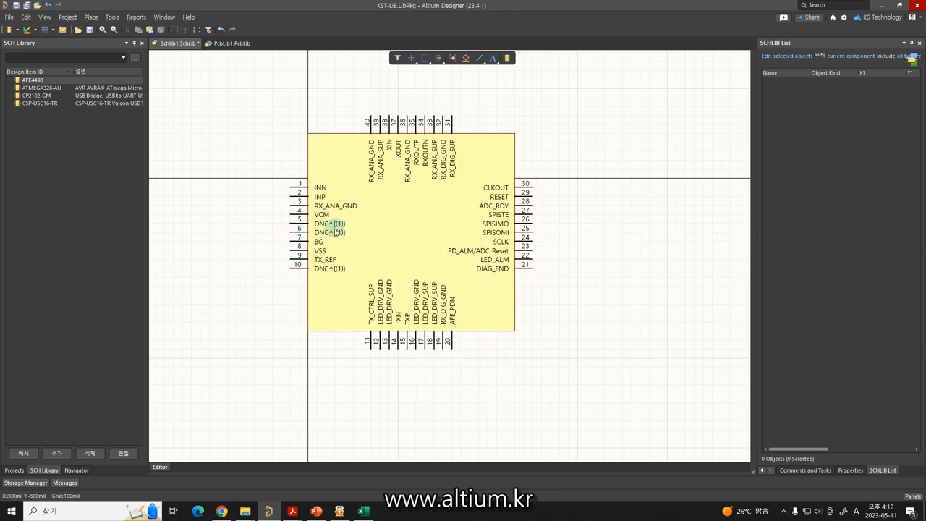
# Step: Cut the body rectangle and paste it back in the same position between the four pin rows
pyautogui.click(376, 261)
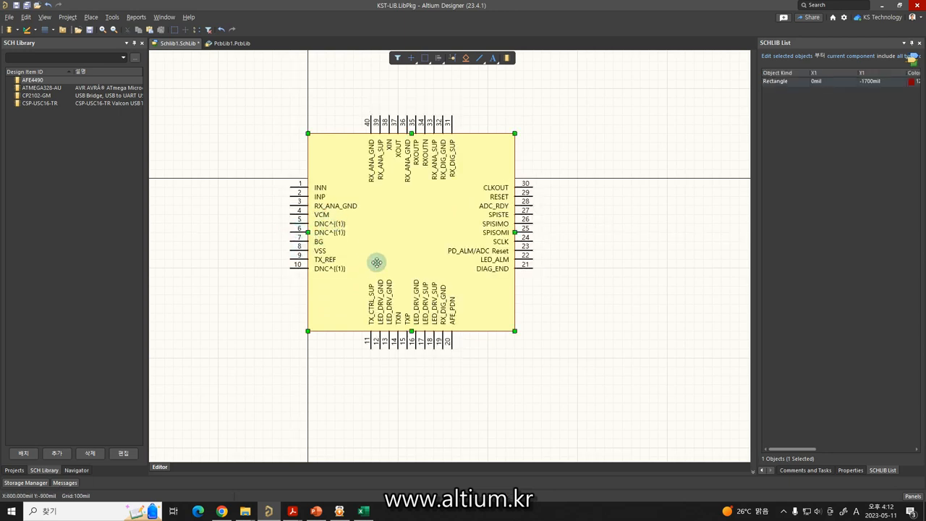
pyautogui.press('Delete')
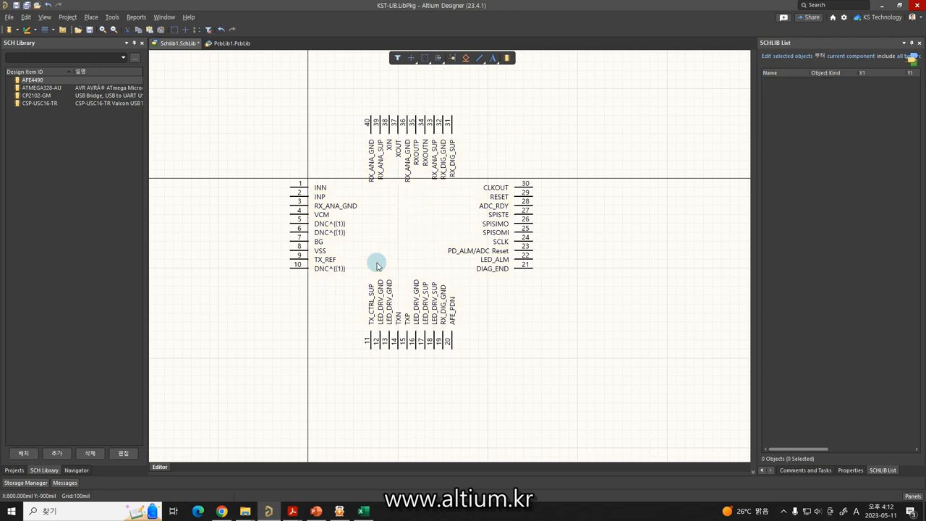
pyautogui.hotkey('ctrl', 'v')
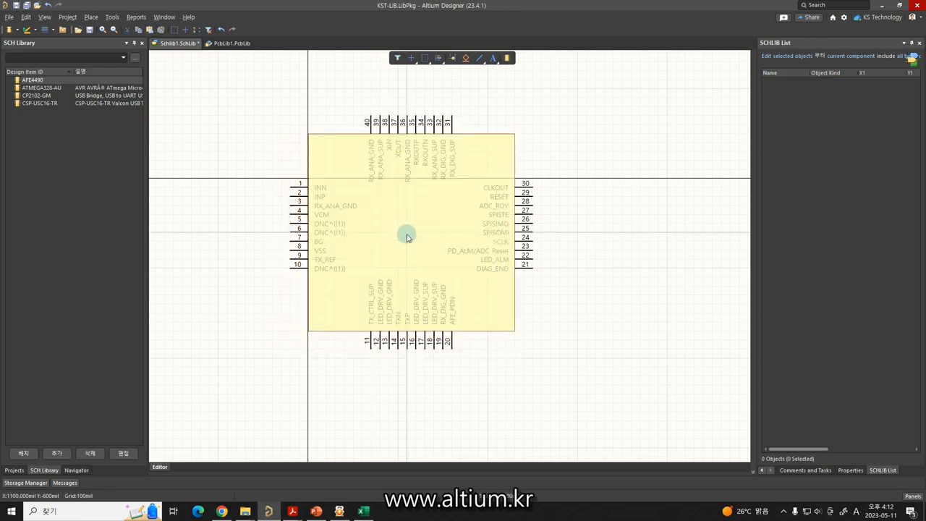
pyautogui.click(406, 237)
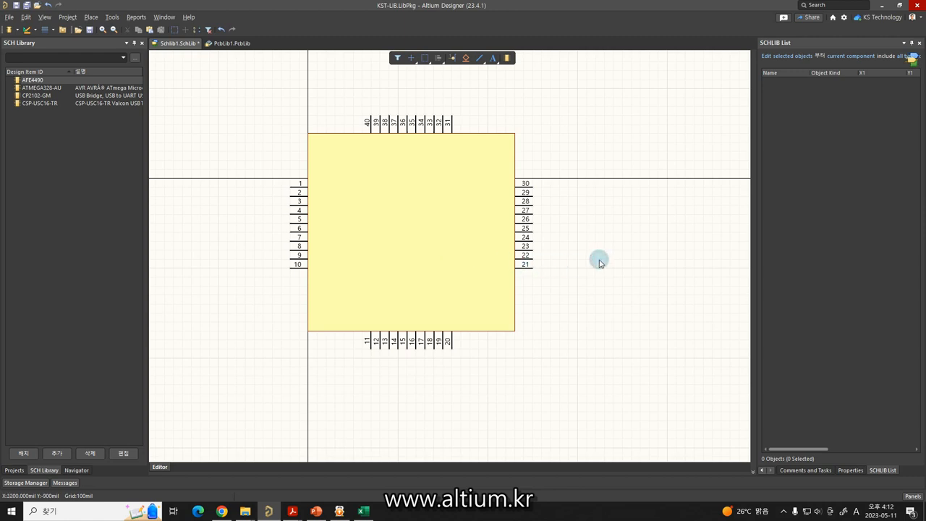
# Step: Send the body rectangle to the back, behind the pins and their names
pyautogui.rightClick(596, 220)
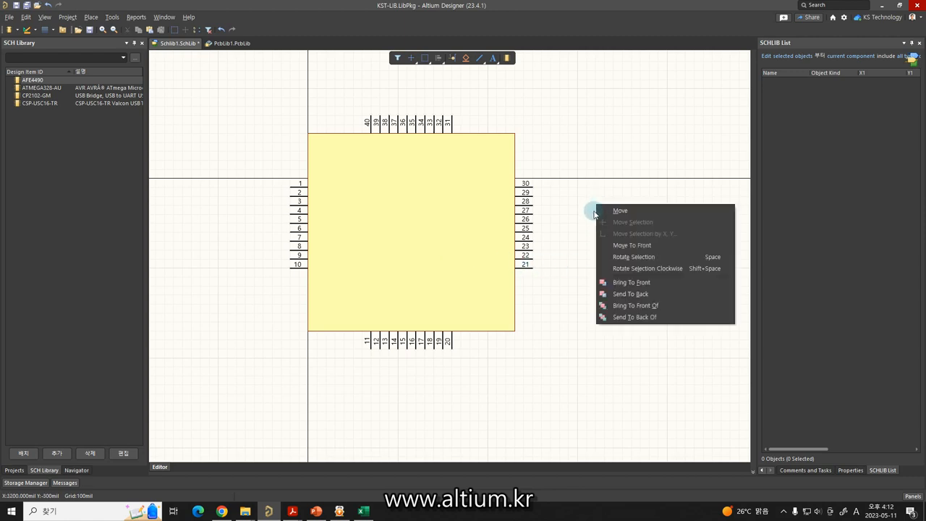
pyautogui.click(603, 294)
pyautogui.click(403, 256)
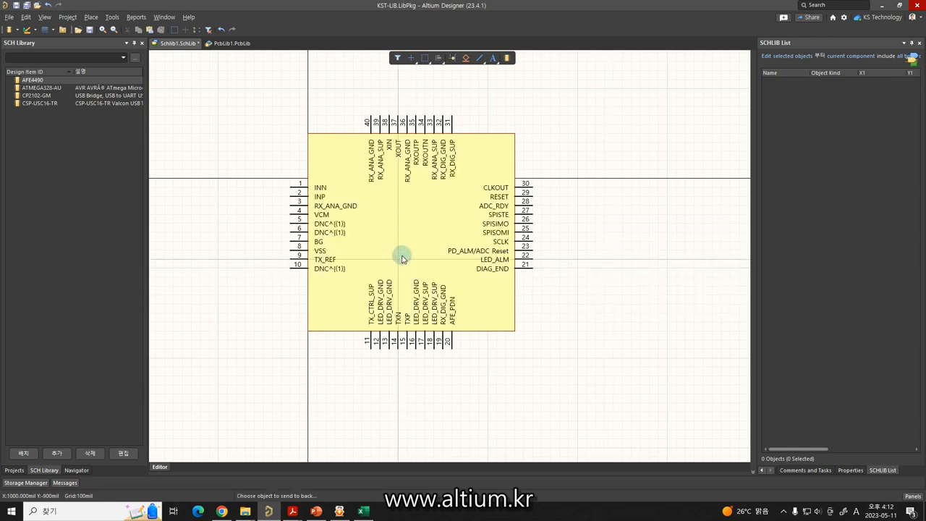
pyautogui.rightClick(403, 259)
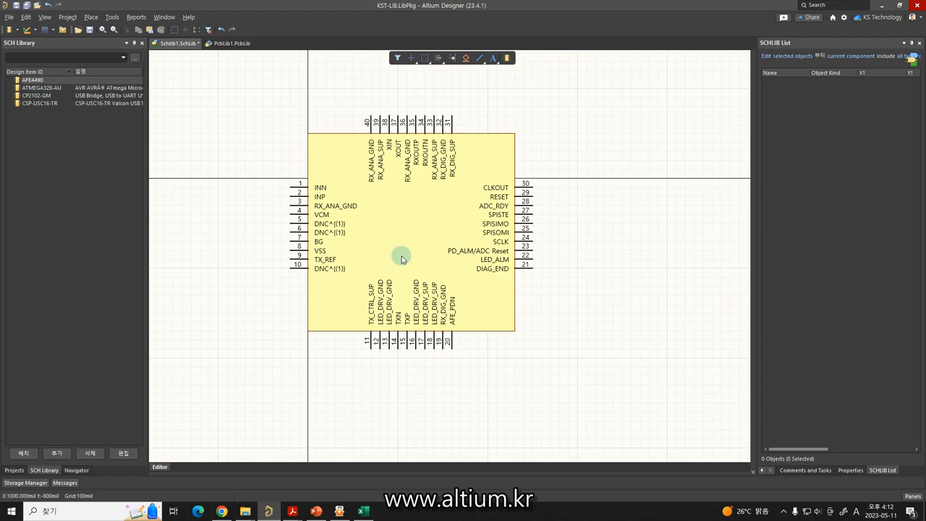
# Step: Move the whole symbol down 500 mil so the body's upper-left corner meets the origin, and deselect it
pyautogui.keyDown('ctrl'); pyautogui.scroll(2, 403, 259); pyautogui.keyUp('ctrl')
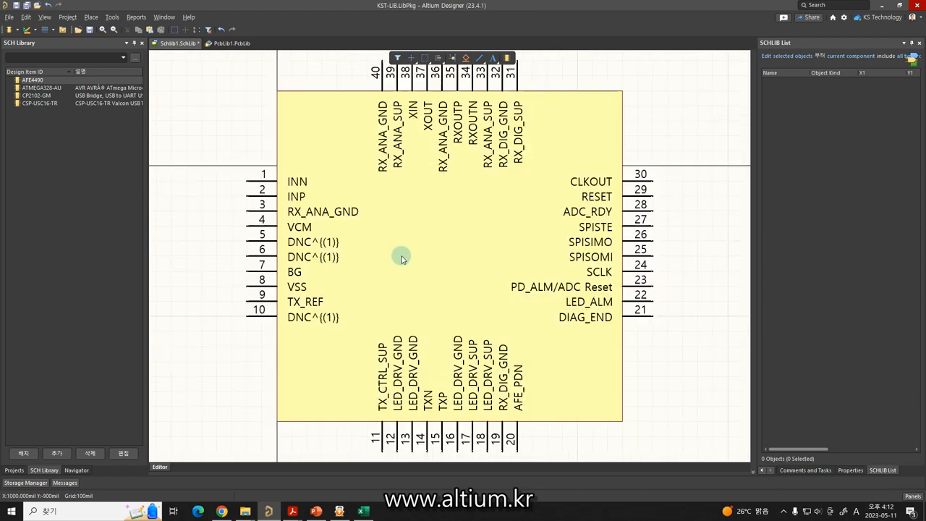
pyautogui.keyDown('ctrl'); pyautogui.scroll(-2, 403, 259); pyautogui.keyUp('ctrl')
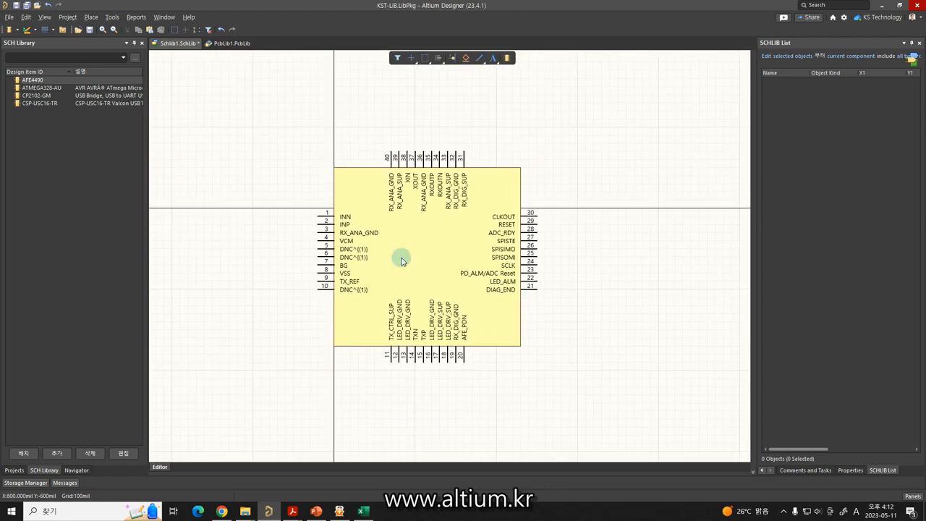
pyautogui.hotkey('ctrl', 'a')
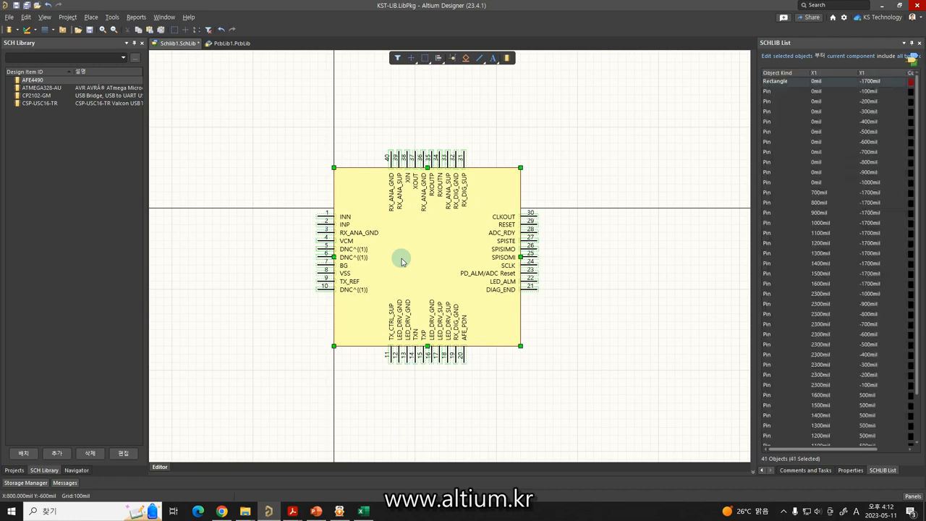
pyautogui.moveTo(402, 262); pyautogui.dragTo(329, 276)
pyautogui.moveTo(328, 297); pyautogui.dragTo(312, 302)
pyautogui.click(276, 284)
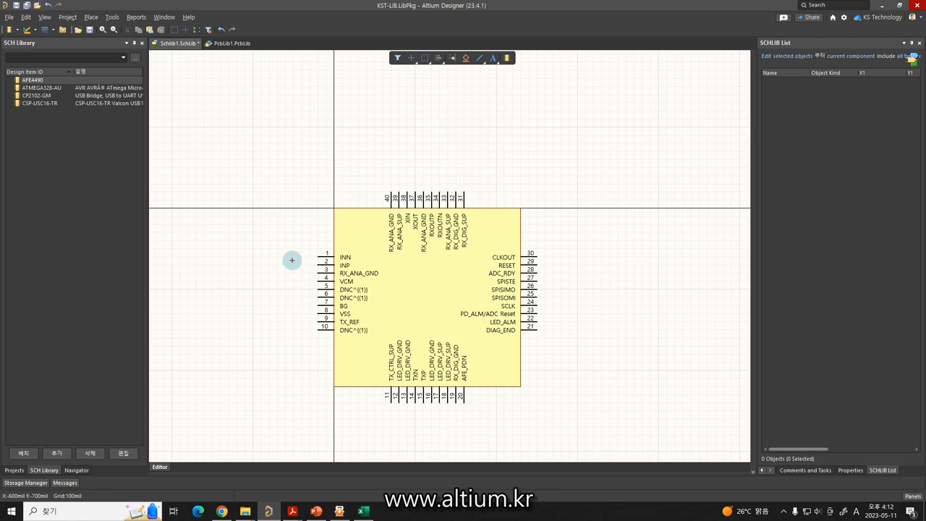
pyautogui.moveTo(320, 207); pyautogui.dragTo(345, 207)
pyautogui.moveTo(333, 192)
pyautogui.mouseDown()
pyautogui.moveTo(338, 221)
pyautogui.moveTo(350, 214)
pyautogui.mouseUp()
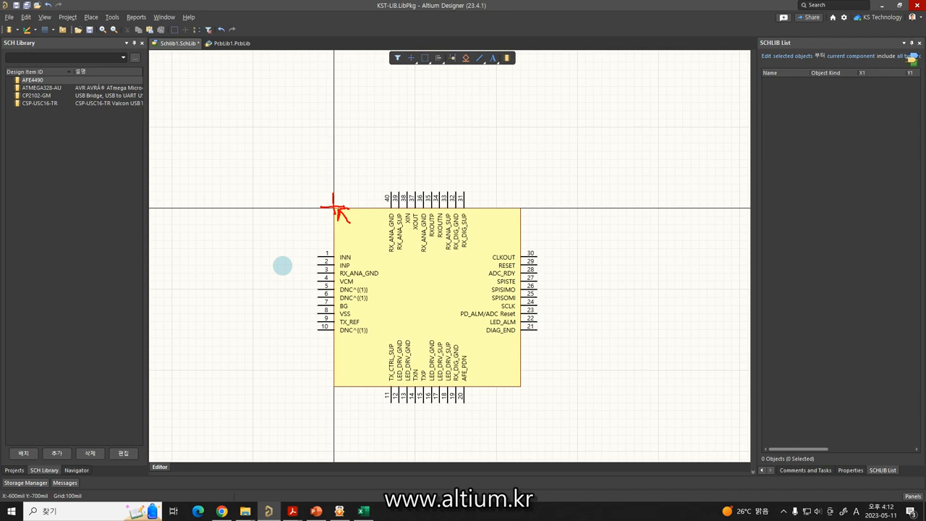
pyautogui.moveTo(275, 209); pyautogui.dragTo(401, 211)
pyautogui.moveTo(338, 137); pyautogui.dragTo(350, 259)
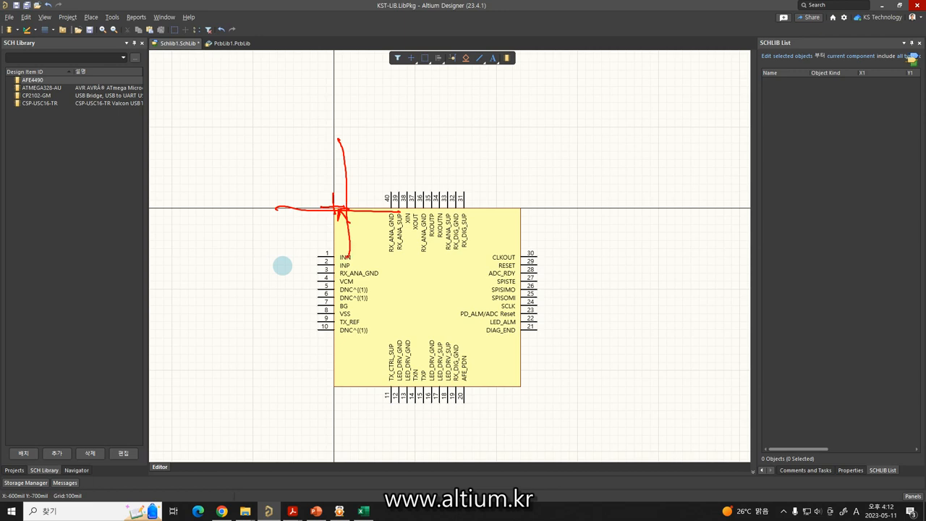
pyautogui.moveTo(299, 257)
pyautogui.mouseDown()
pyautogui.moveTo(339, 255)
pyautogui.moveTo(314, 265)
pyautogui.mouseUp()
pyautogui.moveTo(376, 193)
pyautogui.mouseDown()
pyautogui.moveTo(401, 192)
pyautogui.moveTo(389, 201)
pyautogui.mouseUp()
pyautogui.press('Escape')
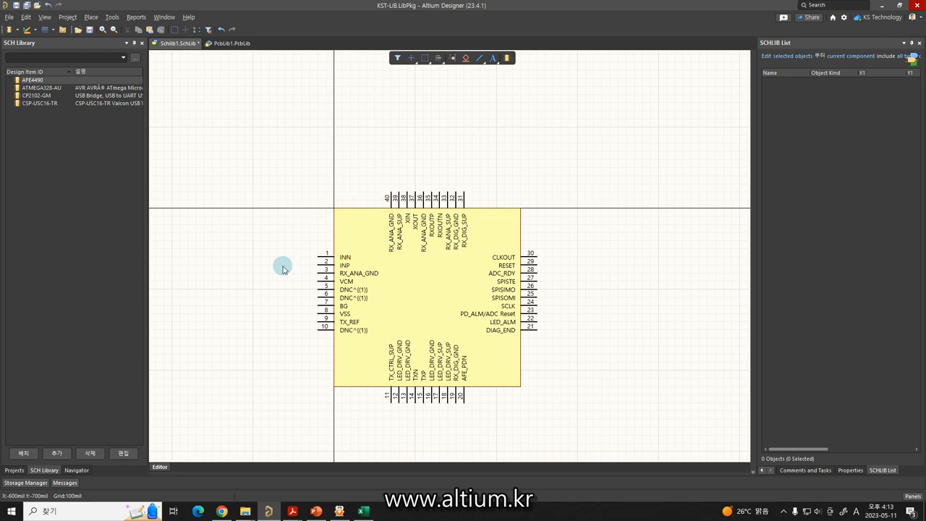
# Step: Save the schematic library with the finished AFE4490 symbol
pyautogui.keyDown('ctrl'); pyautogui.scroll(3, 347, 266); pyautogui.keyUp('ctrl')
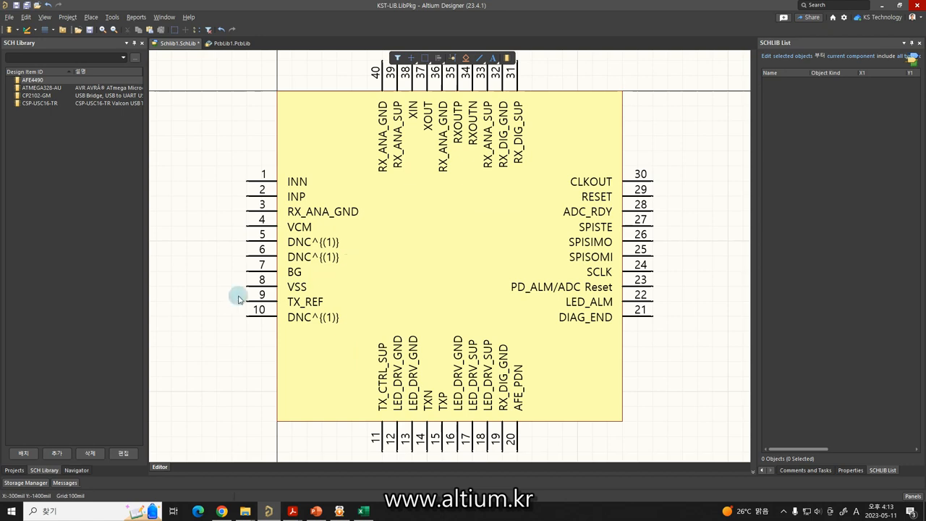
pyautogui.press('f')
pyautogui.press('s')
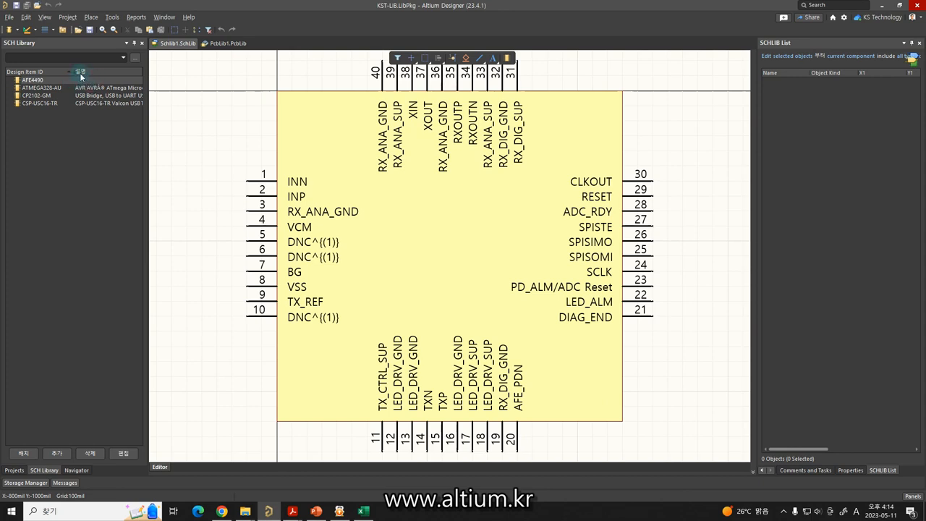
# Step: Open the AFE4490 component's properties for editing and set its comment to AFE4490 and its designator to U?
pyautogui.click(36, 80)
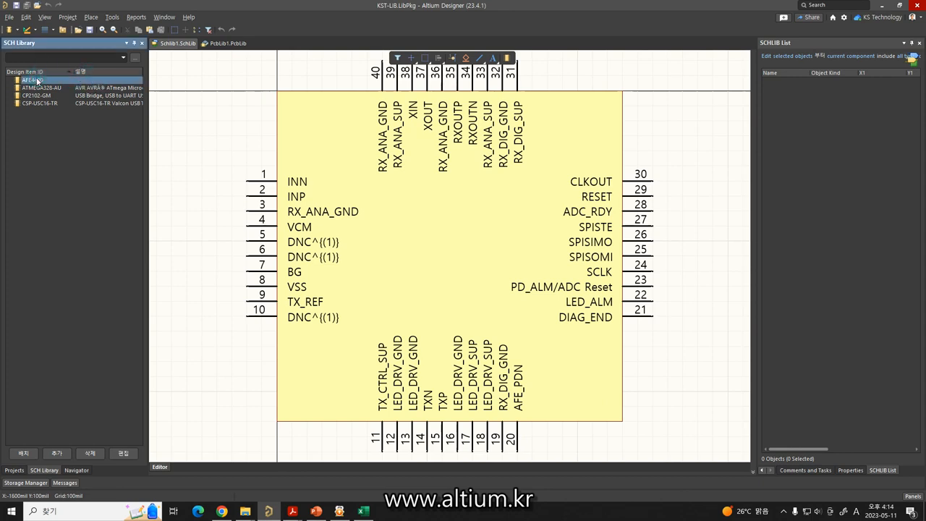
pyautogui.click(119, 453)
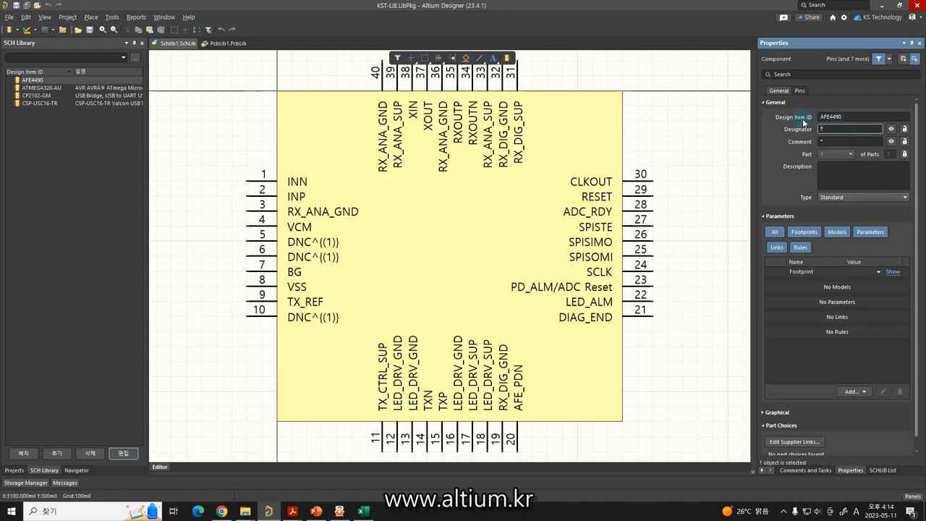
pyautogui.click(833, 118)
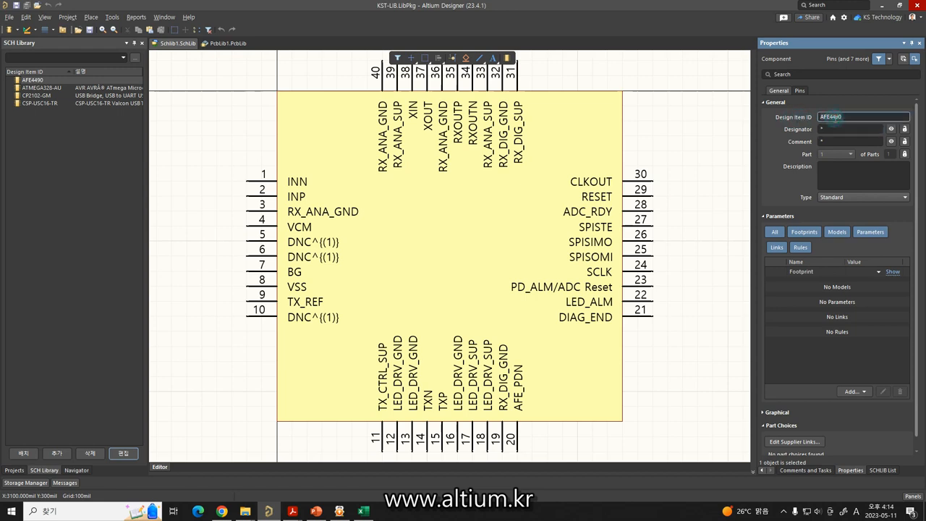
pyautogui.click(828, 141)
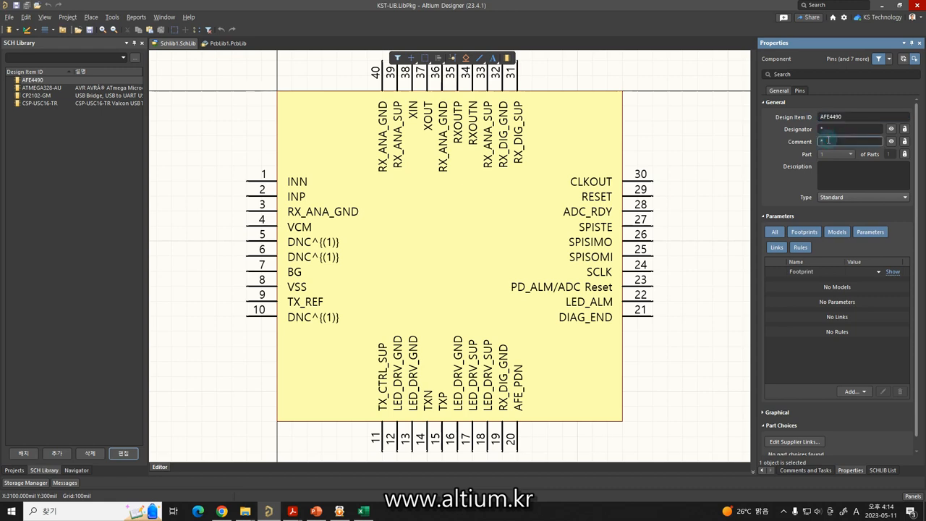
pyautogui.write('AFE4490')
pyautogui.click(827, 131)
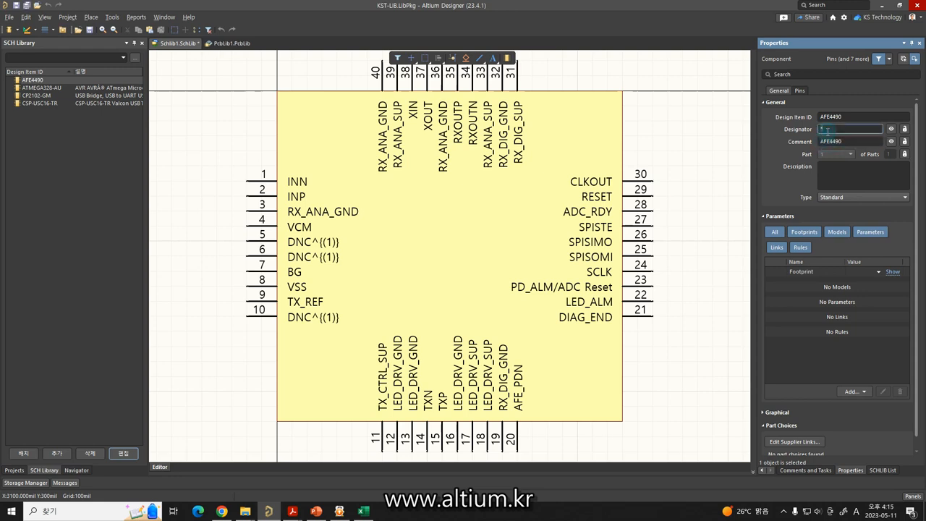
pyautogui.write('U?')
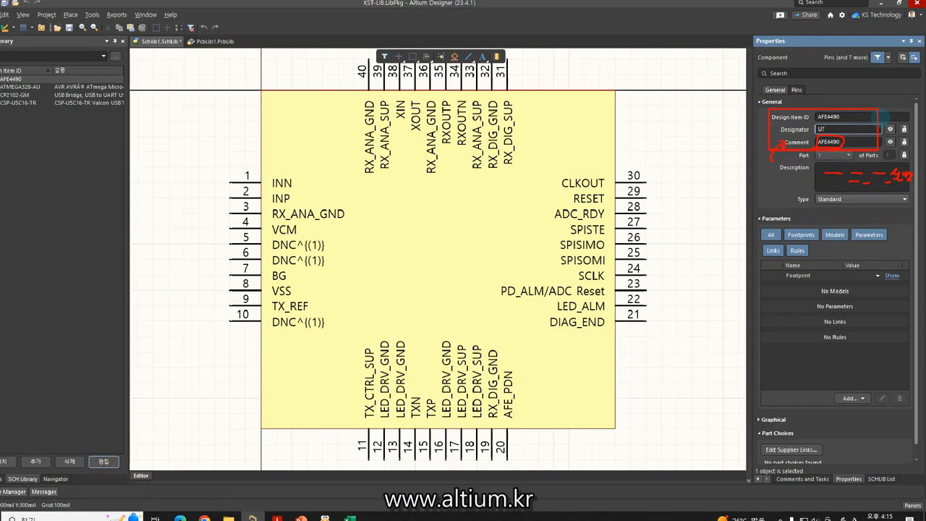
# Step: Copy "Integrated Analog Front-End for Pulse Oximeters" from the datasheet title in Chrome and paste it as the AFE4490 component's description in Altium Designer
pyautogui.click(221, 511)
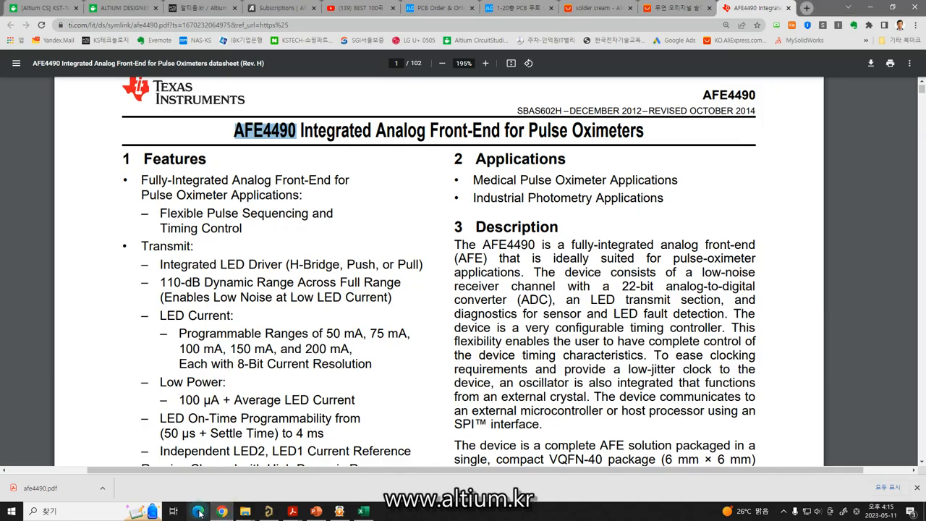
pyautogui.click(303, 219)
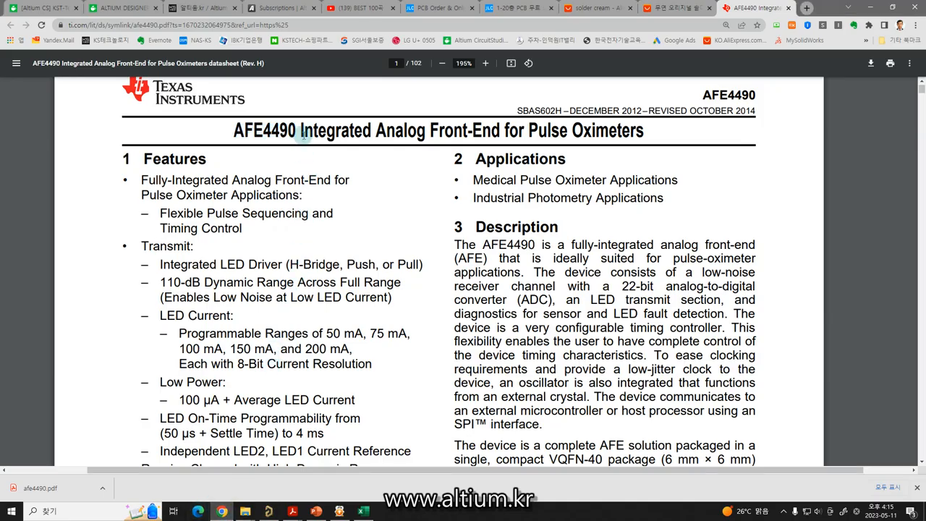
pyautogui.moveTo(302, 134); pyautogui.dragTo(650, 134)
pyautogui.hotkey('ctrl', 'c')
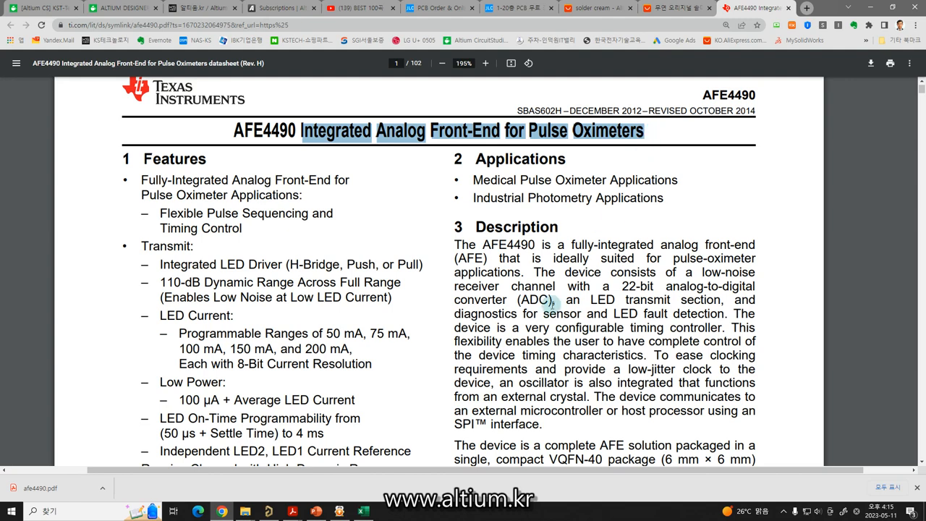
pyautogui.click(270, 511)
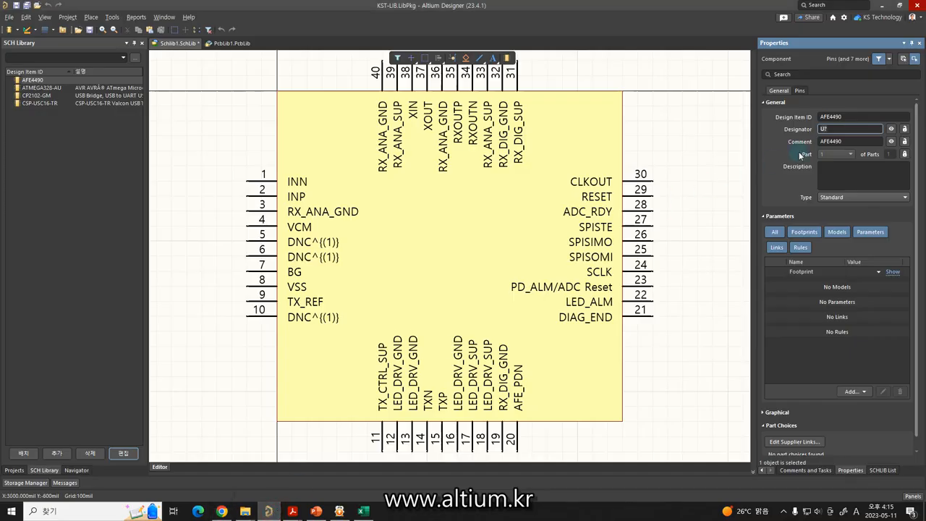
pyautogui.click(854, 176)
pyautogui.hotkey('ctrl', 'v')
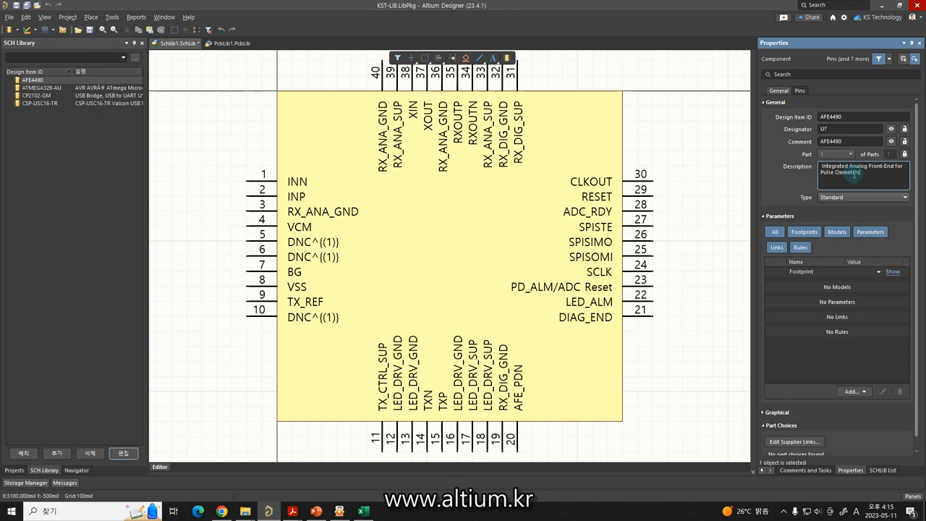
pyautogui.click(860, 172)
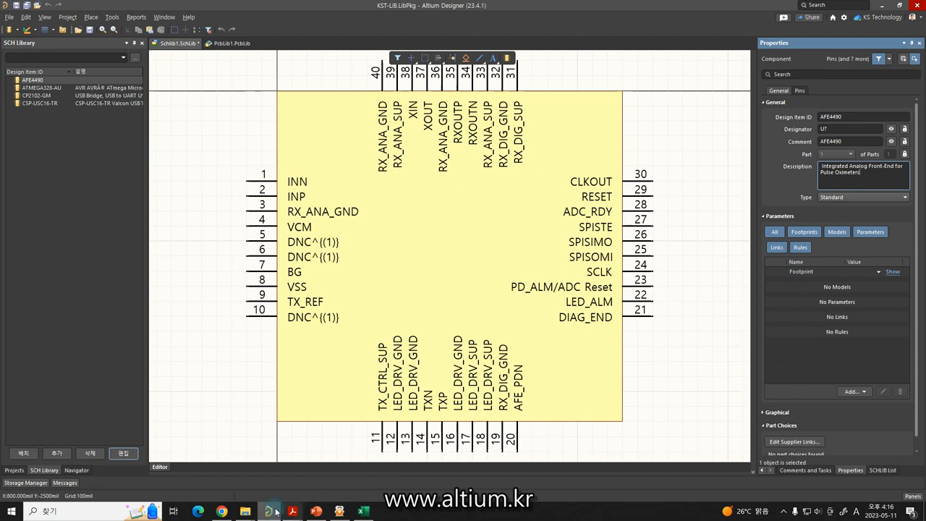
# Step: Switch to Chrome and select the full web address of the AFE4490 datasheet PDF for copying
pyautogui.click(221, 511)
pyautogui.click(246, 317)
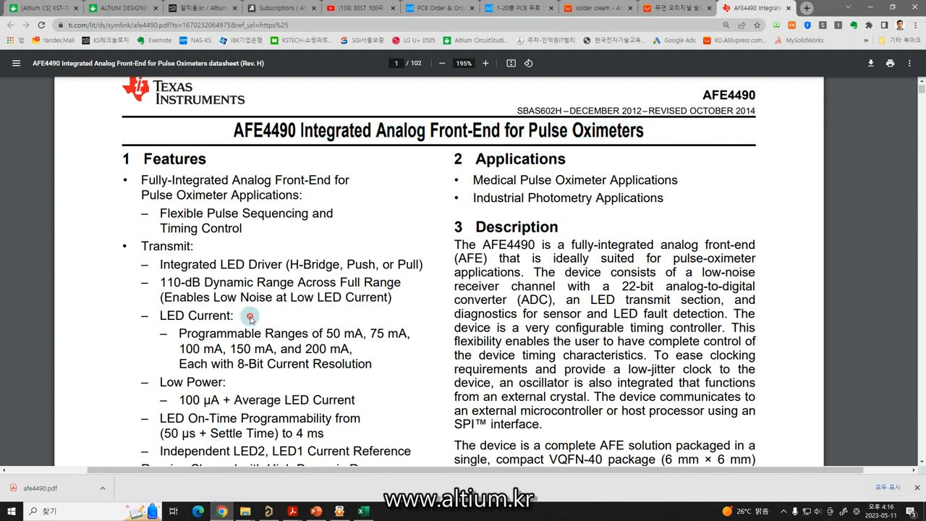
pyautogui.click(120, 26)
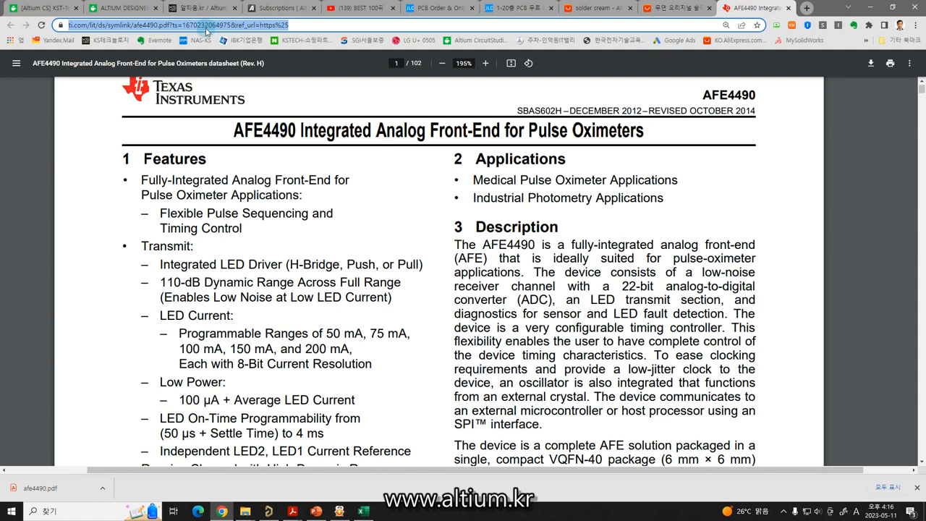
# Step: Back in Altium Designer, add a link named DATA-SHEET to the AFE4490 component with the copied datasheet web address as its value
pyautogui.click(269, 511)
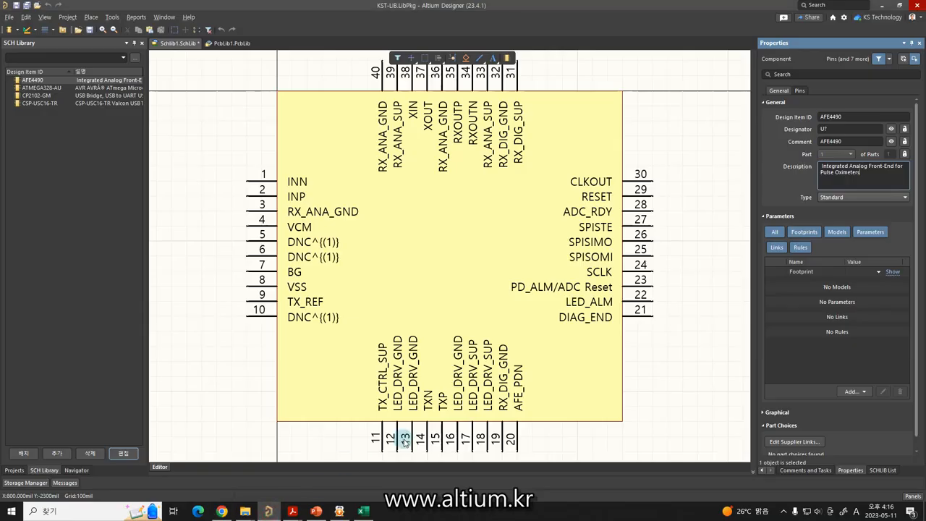
pyautogui.click(852, 391)
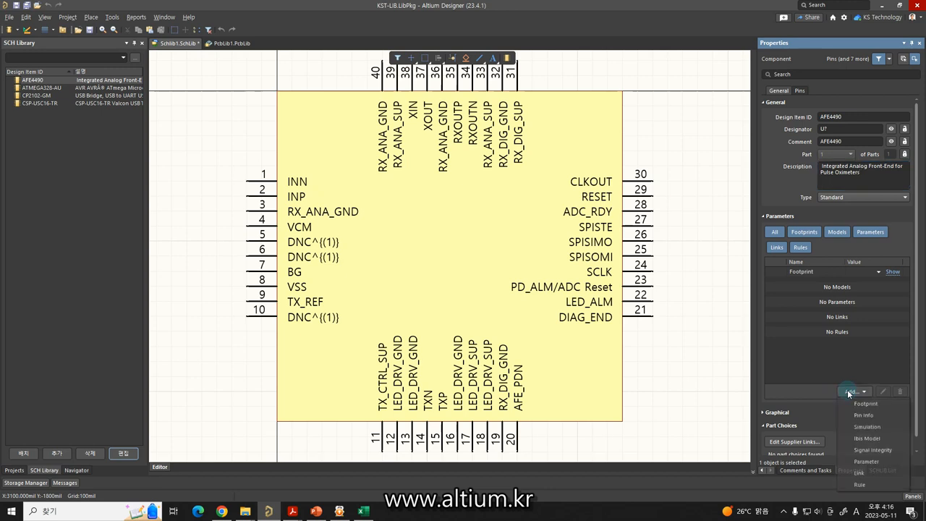
pyautogui.click(856, 477)
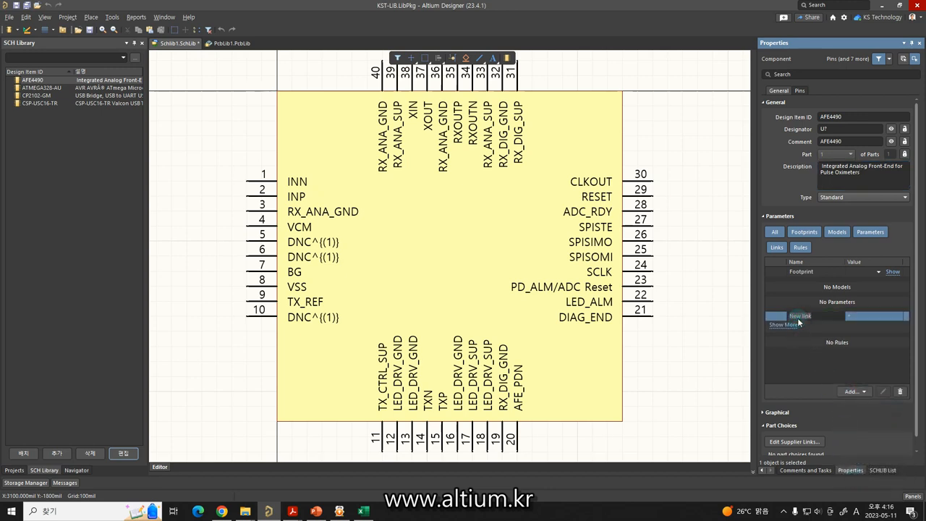
pyautogui.write('DATA-SHEET')
pyautogui.click(858, 318)
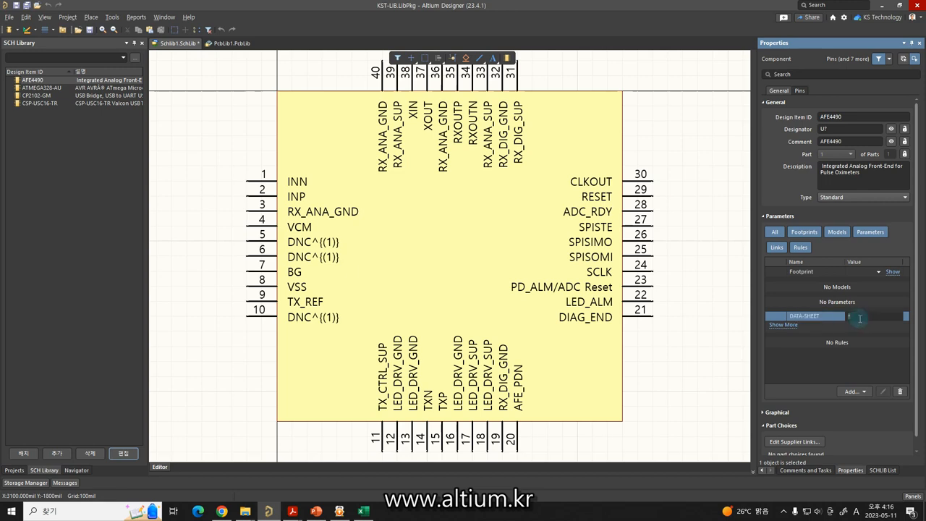
pyautogui.hotkey('ctrl', 'v')
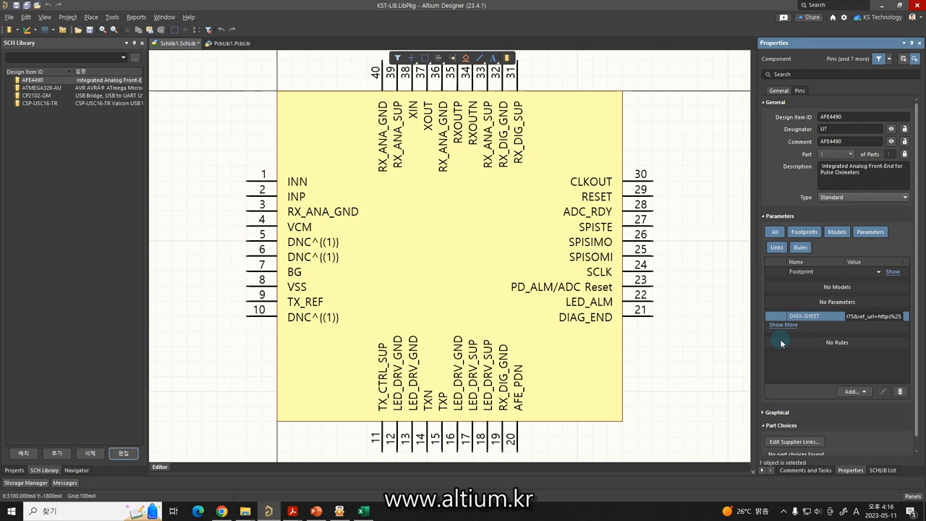
pyautogui.click(708, 345)
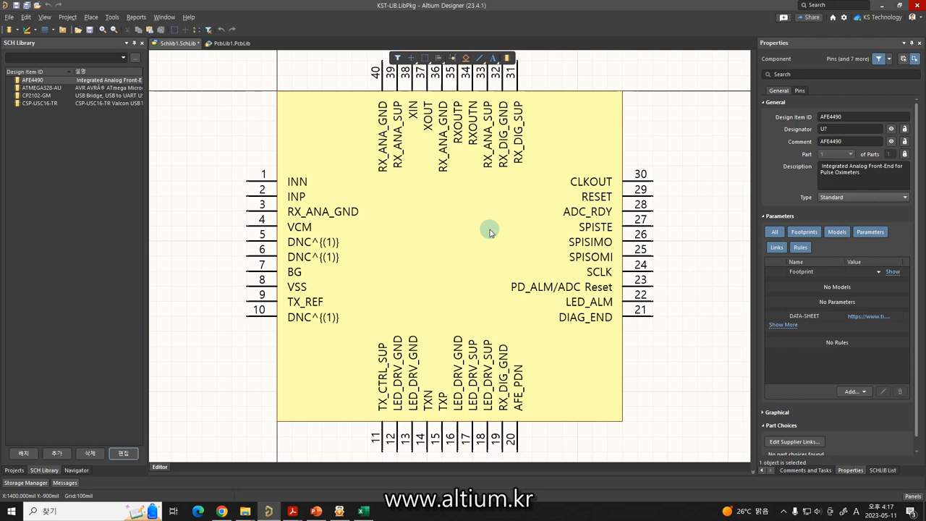
# Step: Open the Symbol Wizard for the AFE4490 and compare its pin display names with the pin list in the Excel sheet
pyautogui.click(112, 17)
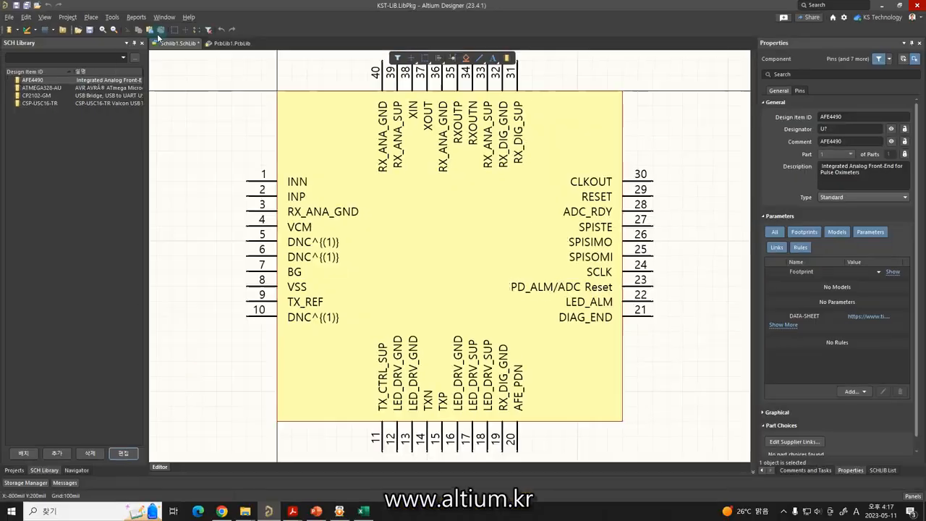
pyautogui.click(113, 13)
pyautogui.click(159, 80)
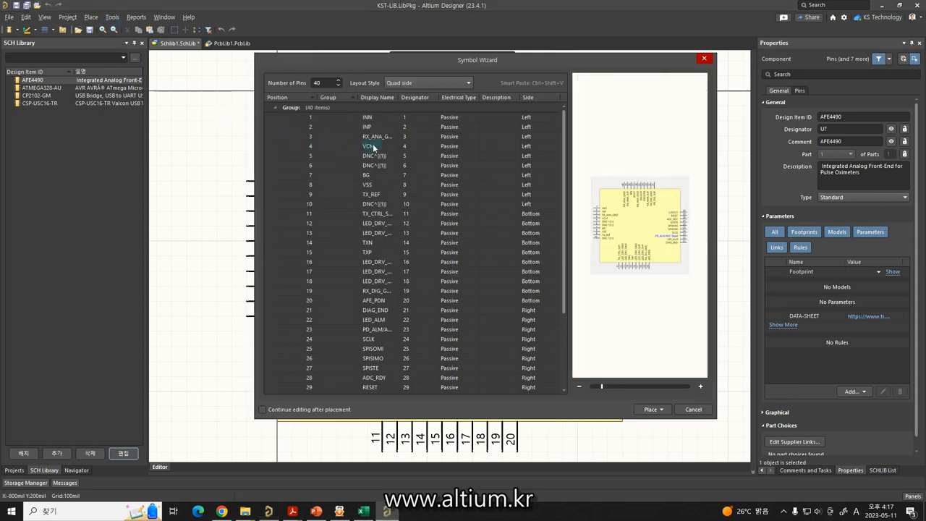
pyautogui.click(363, 510)
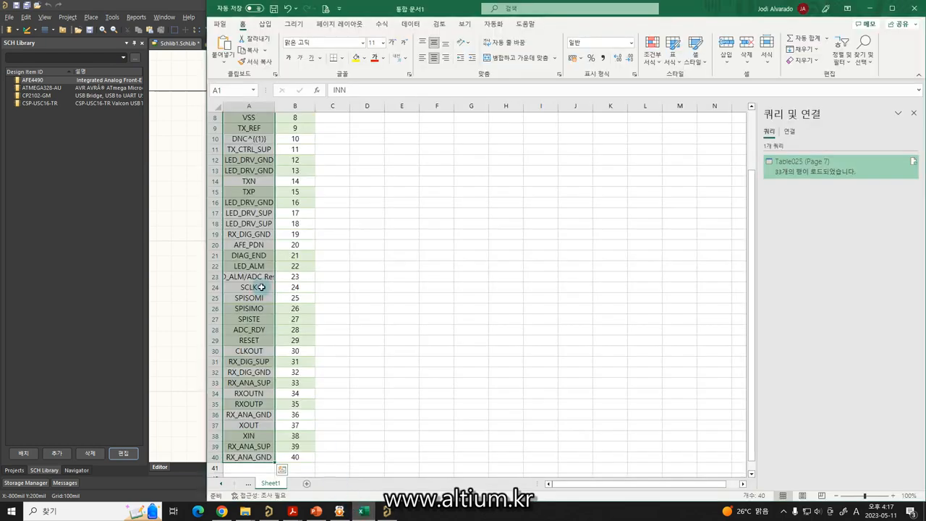
pyautogui.click(169, 166)
pyautogui.click(366, 118)
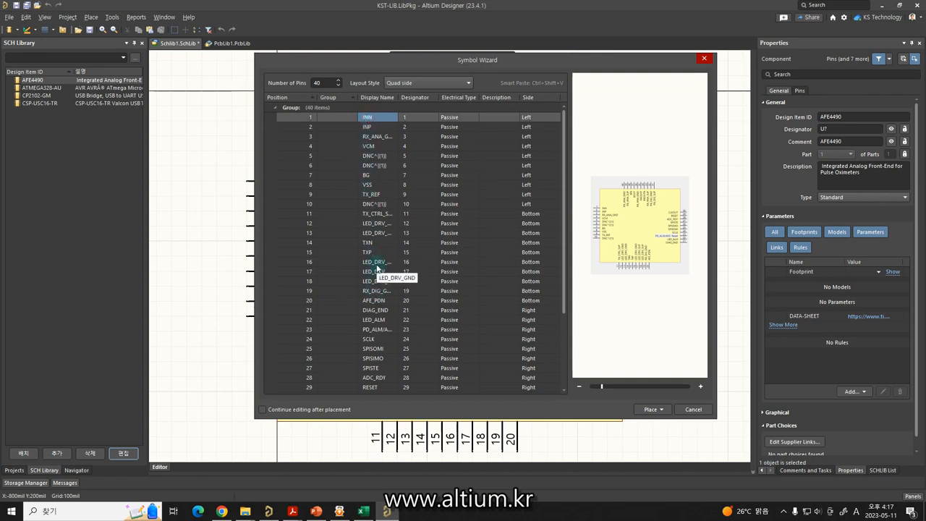
# Step: Try the Dual in-line, Manual and Single in-line layout styles for the 40 pins, and return the layout to Quad side
pyautogui.click(441, 83)
pyautogui.click(425, 125)
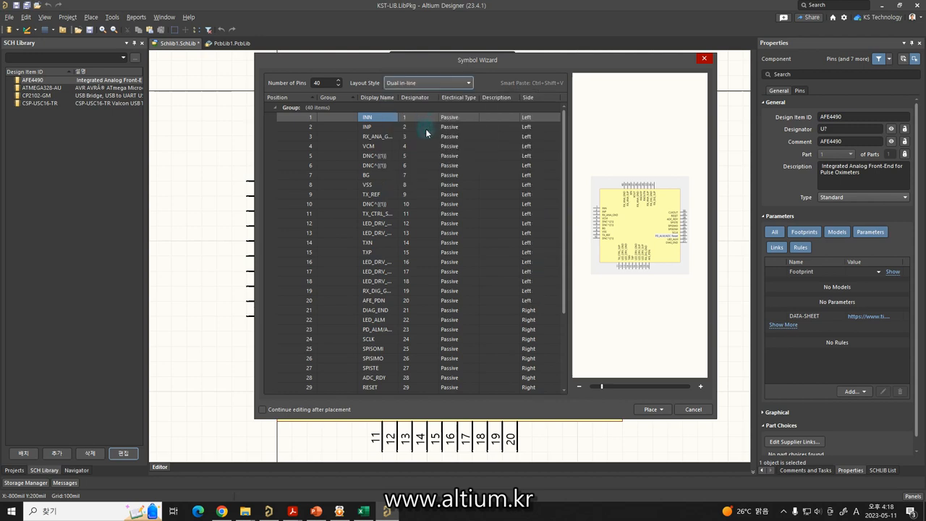
pyautogui.click(422, 82)
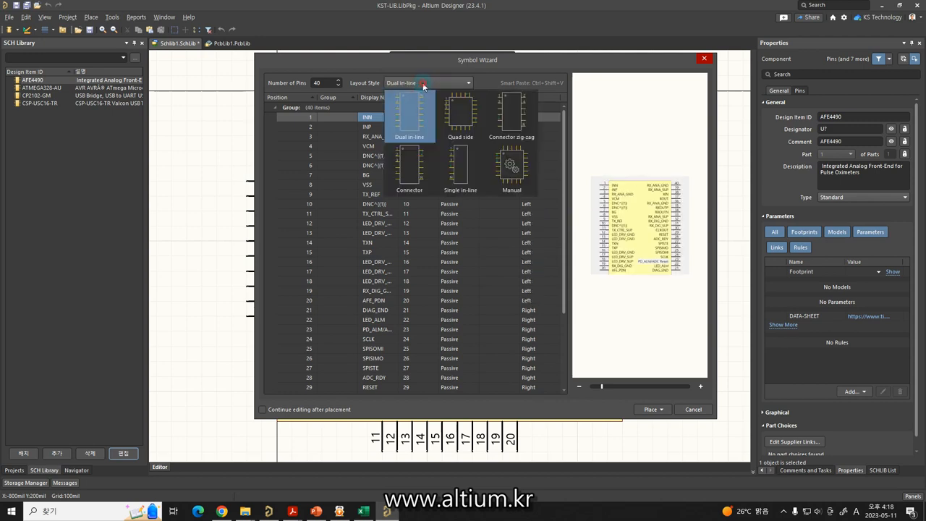
pyautogui.click(450, 110)
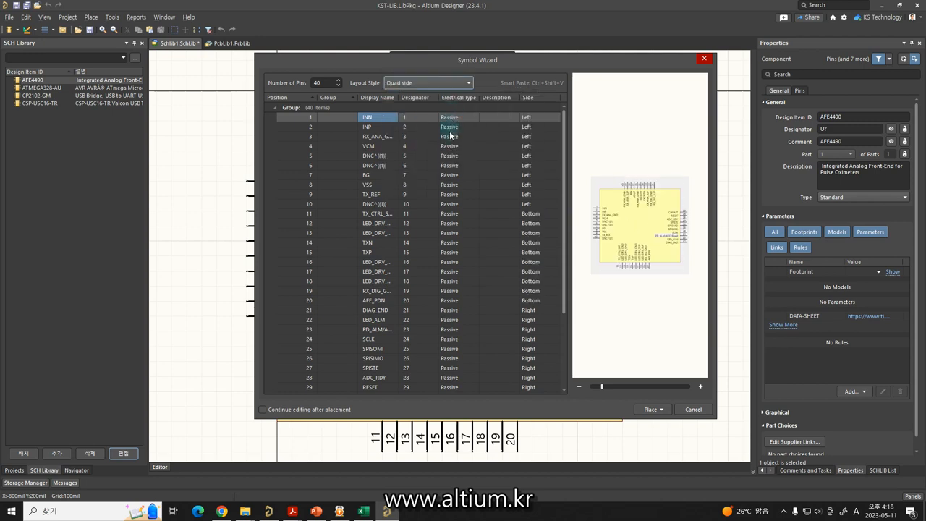
pyautogui.click(443, 85)
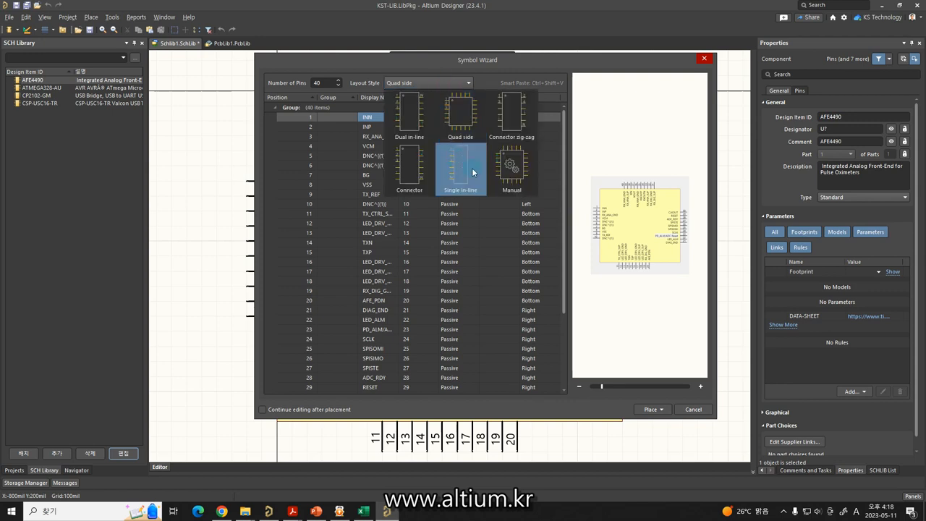
pyautogui.click(506, 170)
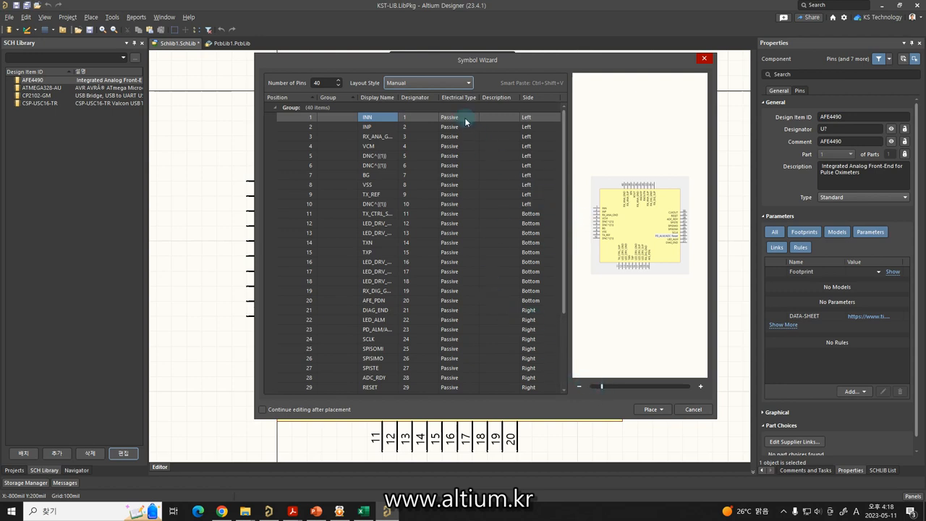
pyautogui.click(446, 83)
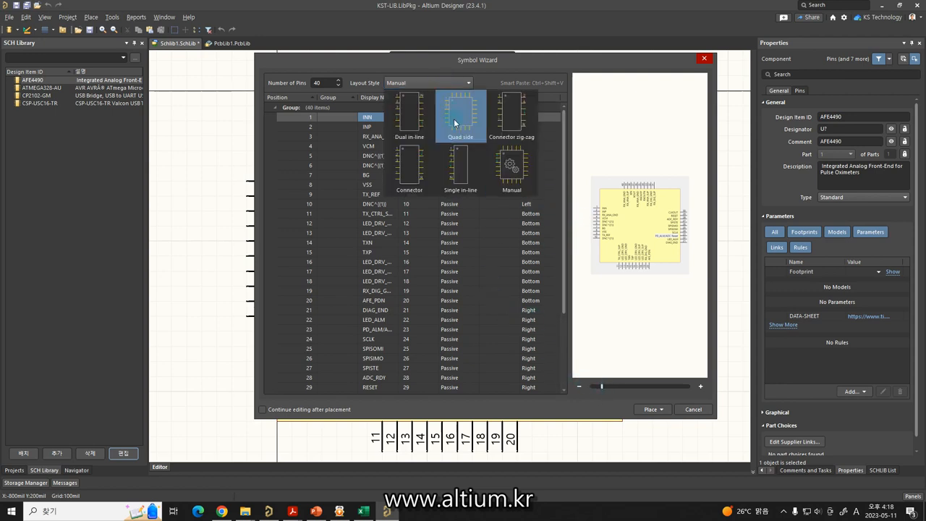
pyautogui.click(460, 167)
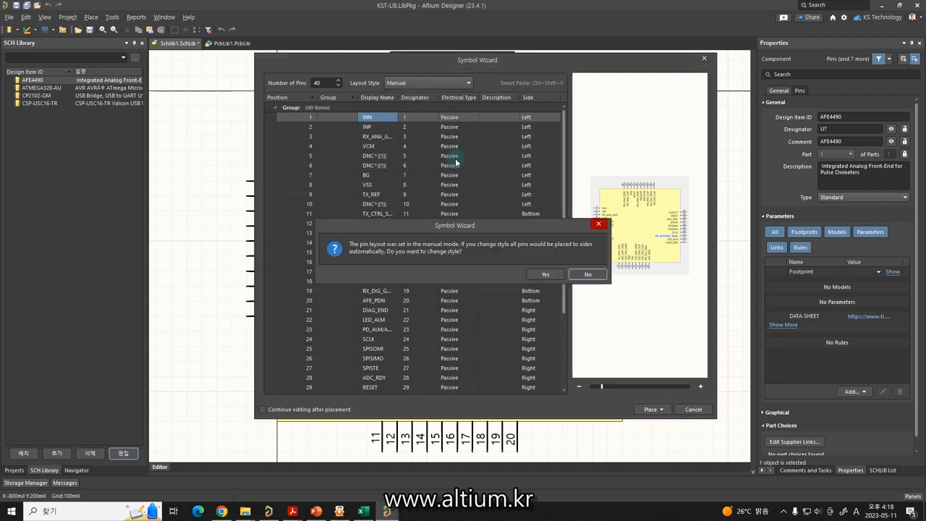
pyautogui.click(563, 275)
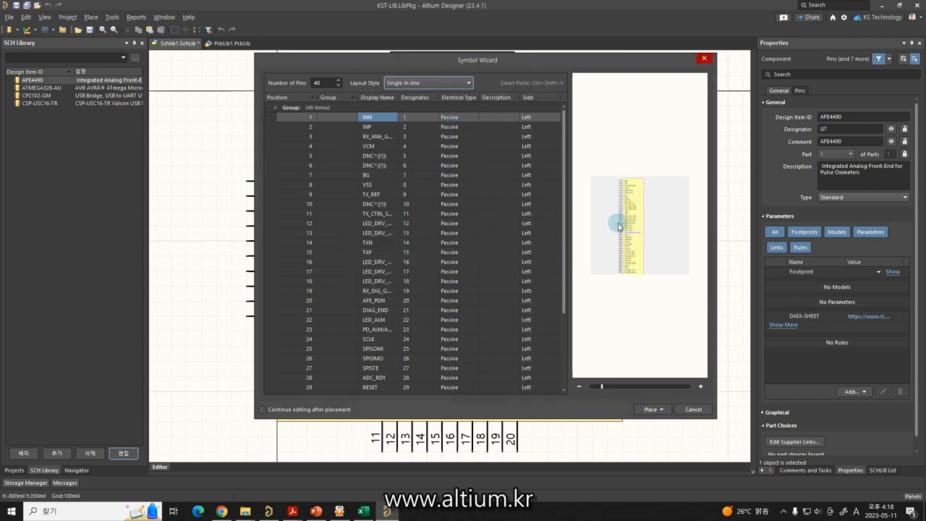
pyautogui.click(453, 85)
pyautogui.click(460, 110)
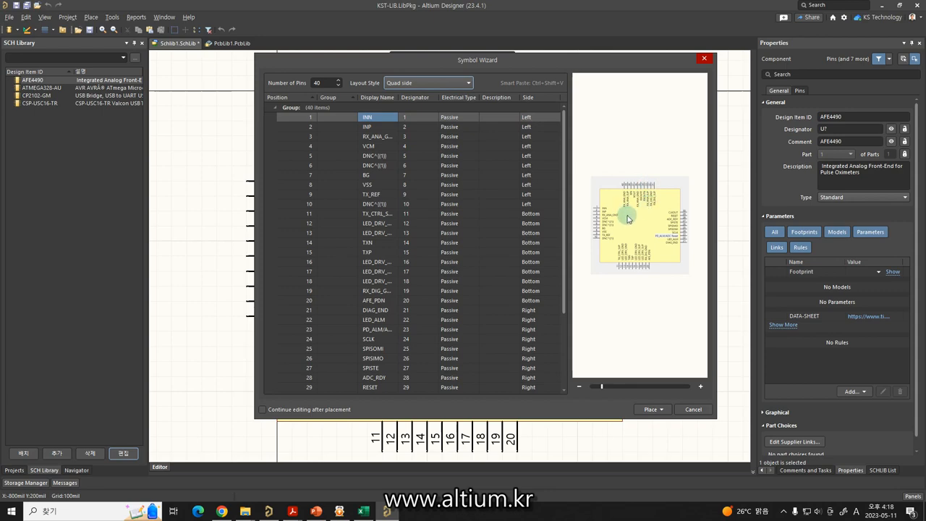
# Step: Show the Symbol Wizard's placement options for the Quad side symbol
pyautogui.click(655, 409)
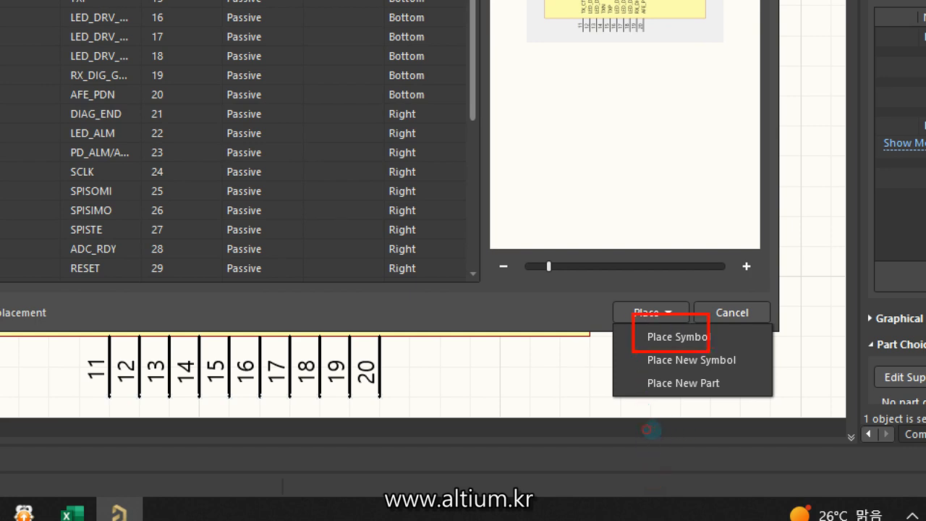
pyautogui.keyDown('ctrl'); pyautogui.moveTo(638, 352); pyautogui.dragTo(741, 368); pyautogui.keyUp('ctrl')
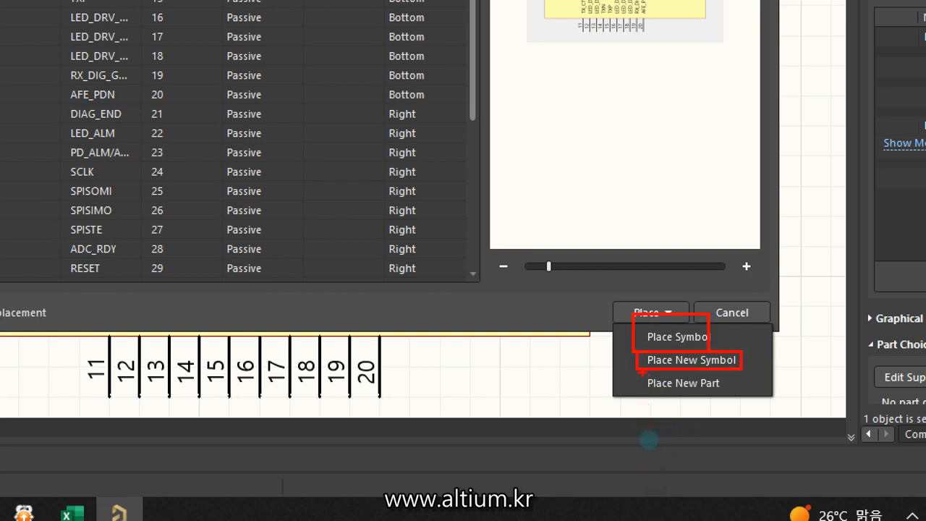
pyautogui.keyDown('ctrl'); pyautogui.moveTo(642, 372); pyautogui.dragTo(726, 393); pyautogui.keyUp('ctrl')
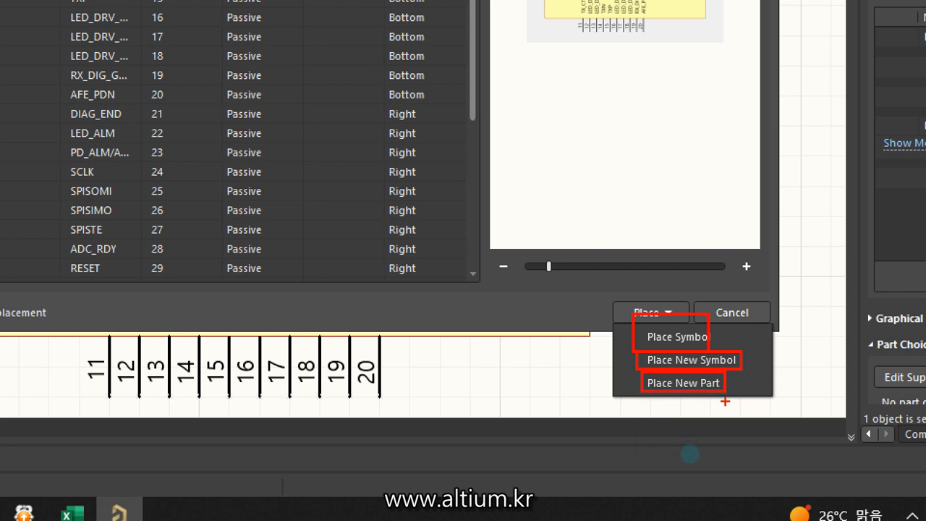
pyautogui.moveTo(565, 112)
pyautogui.mouseDown()
pyautogui.moveTo(564, 162)
pyautogui.moveTo(612, 142)
pyautogui.mouseUp()
pyautogui.moveTo(555, 133); pyautogui.dragTo(556, 144)
pyautogui.moveTo(537, 64)
pyautogui.mouseDown()
pyautogui.moveTo(544, 284)
pyautogui.moveTo(749, 70)
pyautogui.moveTo(550, 56)
pyautogui.mouseUp()
pyautogui.moveTo(574, 203)
pyautogui.mouseDown()
pyautogui.moveTo(609, 216)
pyautogui.moveTo(578, 234)
pyautogui.mouseUp()
pyautogui.moveTo(617, 206); pyautogui.dragTo(596, 212)
pyautogui.moveTo(562, 210); pyautogui.dragTo(576, 220)
pyautogui.moveTo(721, 195)
pyautogui.mouseDown()
pyautogui.moveTo(687, 204)
pyautogui.moveTo(713, 232)
pyautogui.mouseUp()
pyautogui.moveTo(682, 204); pyautogui.dragTo(672, 214)
pyautogui.moveTo(716, 107)
pyautogui.mouseDown()
pyautogui.moveTo(716, 153)
pyautogui.moveTo(684, 144)
pyautogui.mouseUp()
pyautogui.moveTo(679, 118); pyautogui.dragTo(670, 130)
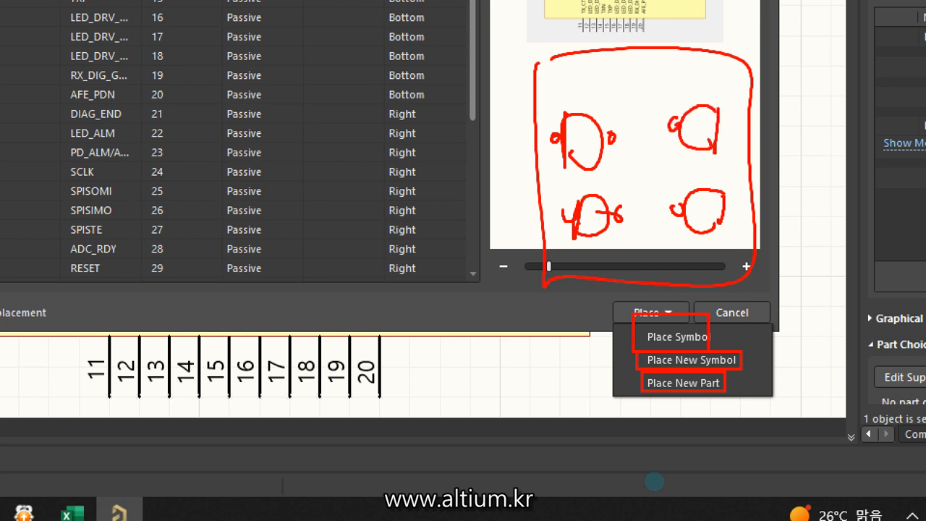
pyautogui.moveTo(631, 158)
pyautogui.mouseDown()
pyautogui.moveTo(631, 189)
pyautogui.moveTo(633, 174)
pyautogui.mouseUp()
pyautogui.moveTo(648, 171)
pyautogui.mouseDown()
pyautogui.moveTo(651, 182)
pyautogui.moveTo(668, 181)
pyautogui.moveTo(680, 168)
pyautogui.mouseUp()
pyautogui.moveTo(681, 169)
pyautogui.mouseDown()
pyautogui.moveTo(696, 166)
pyautogui.moveTo(696, 176)
pyautogui.mouseUp()
pyautogui.moveTo(689, 166); pyautogui.dragTo(700, 166)
pyautogui.click(708, 171)
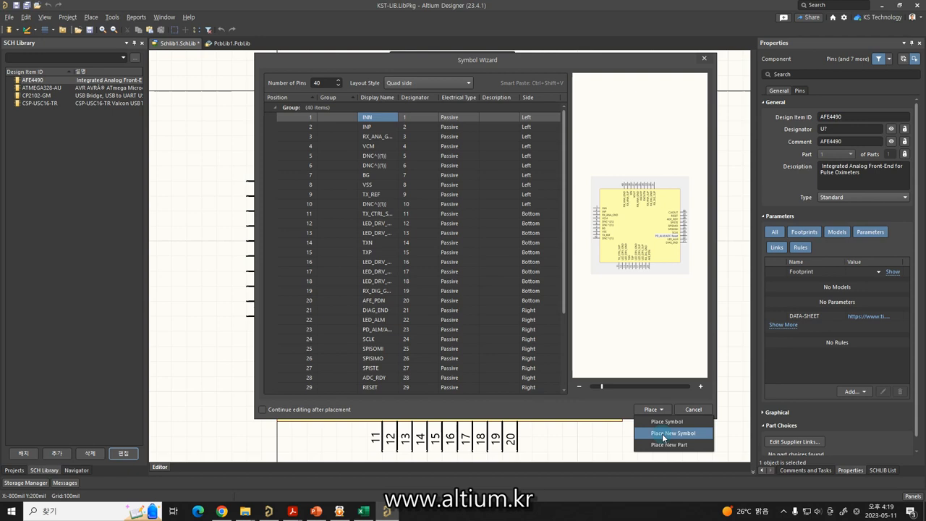
# Step: Place the wizard's 40-pin Quad side layout as a new symbol in the library and compare it with the AFE4490 symbol
pyautogui.click(662, 434)
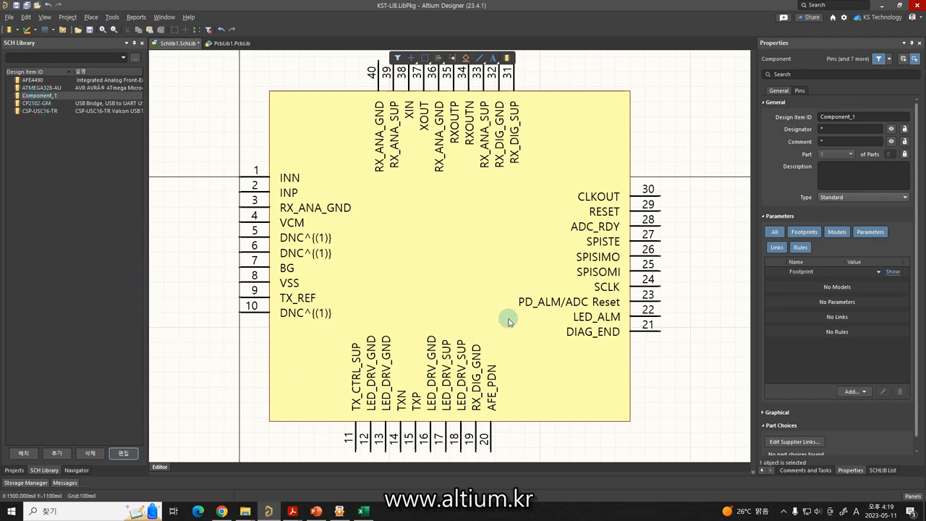
pyautogui.click(45, 79)
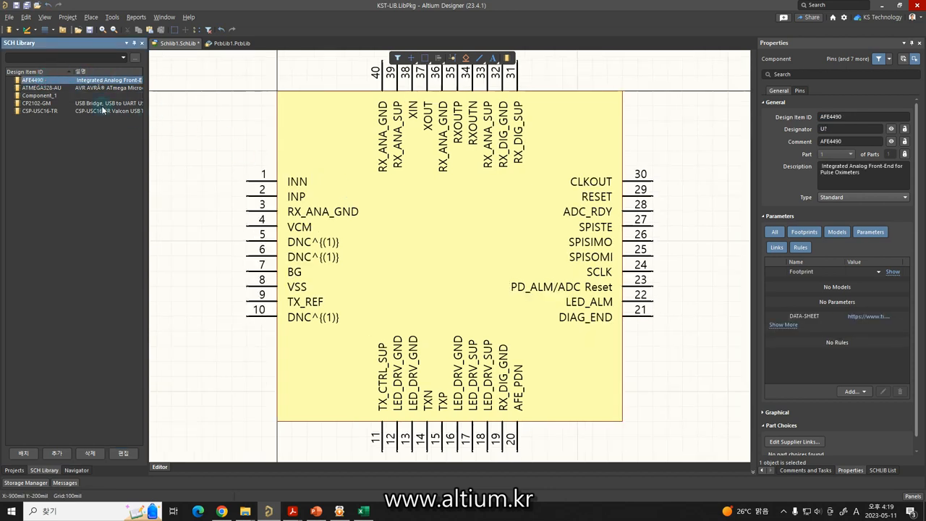
pyautogui.click(40, 95)
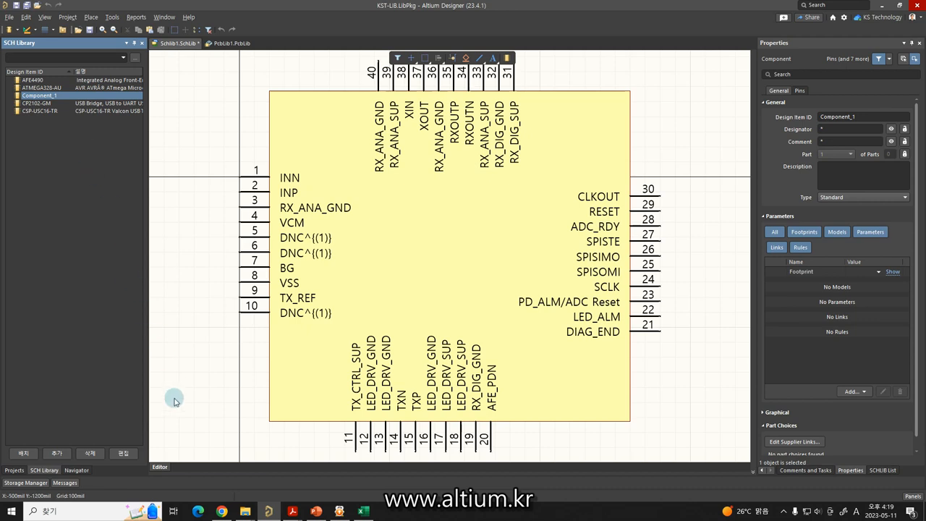
# Step: Check the pin list in Excel, and compare the AFE4490 symbol with Component_1 in the schematic library
pyautogui.click(363, 511)
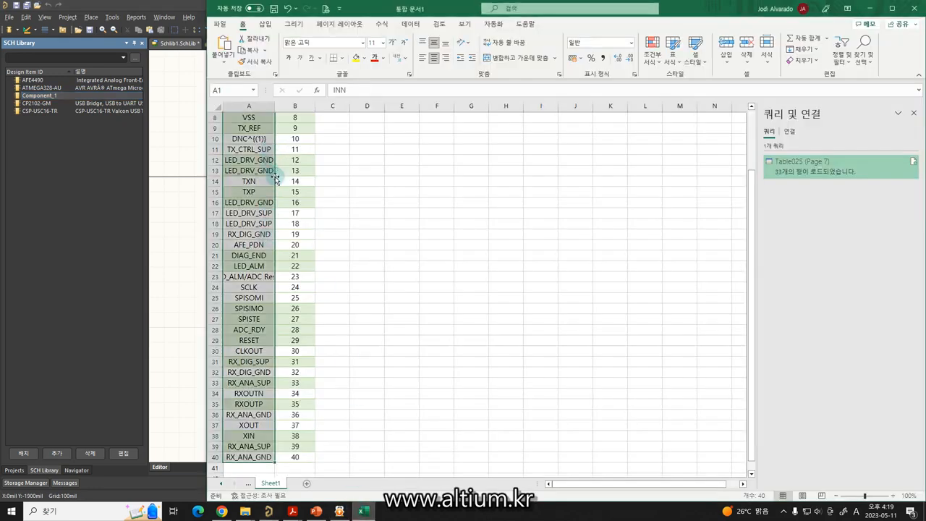
pyautogui.click(171, 171)
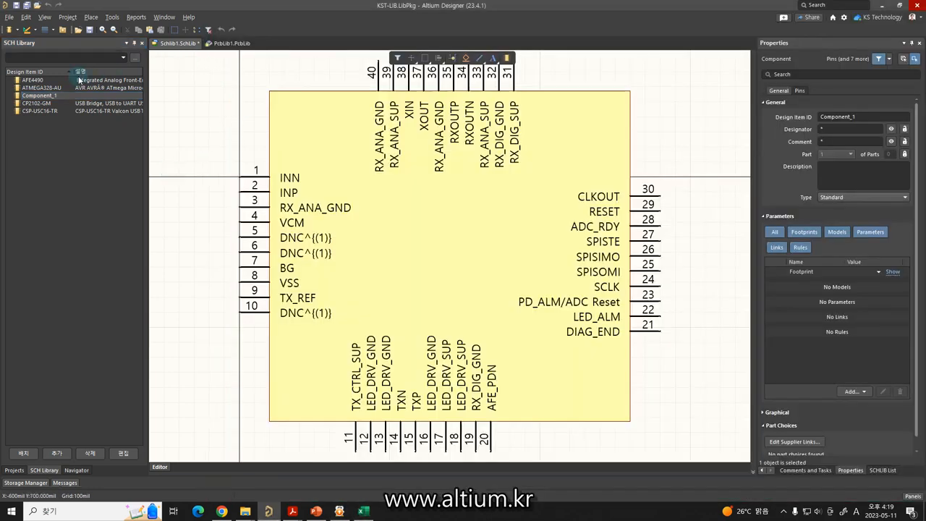
pyautogui.click(33, 79)
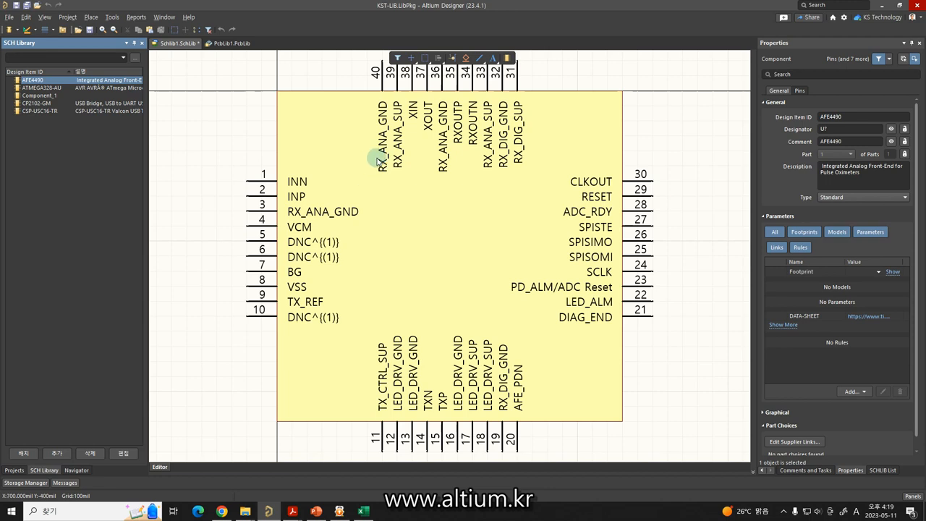
pyautogui.click(40, 96)
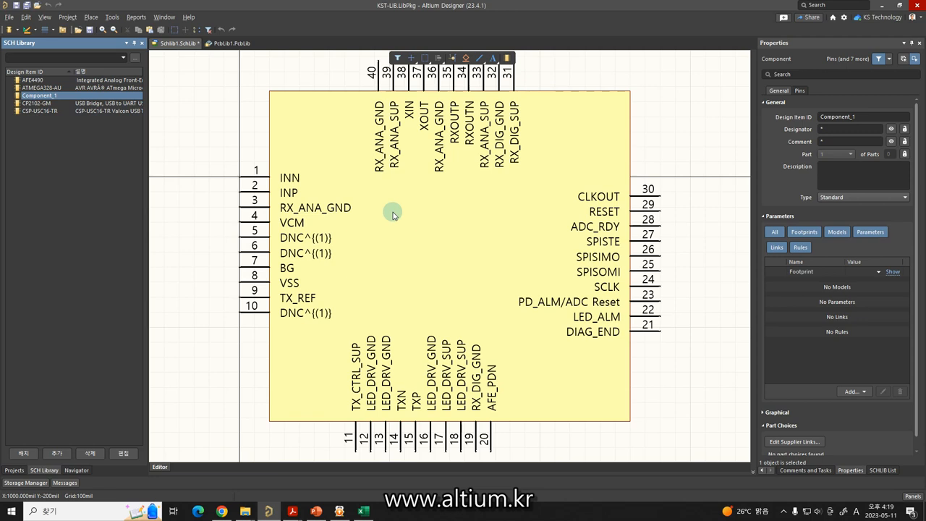
# Step: Delete the symbol Component_1 from the schematic library Schlib1.SchLib
pyautogui.rightClick(53, 101)
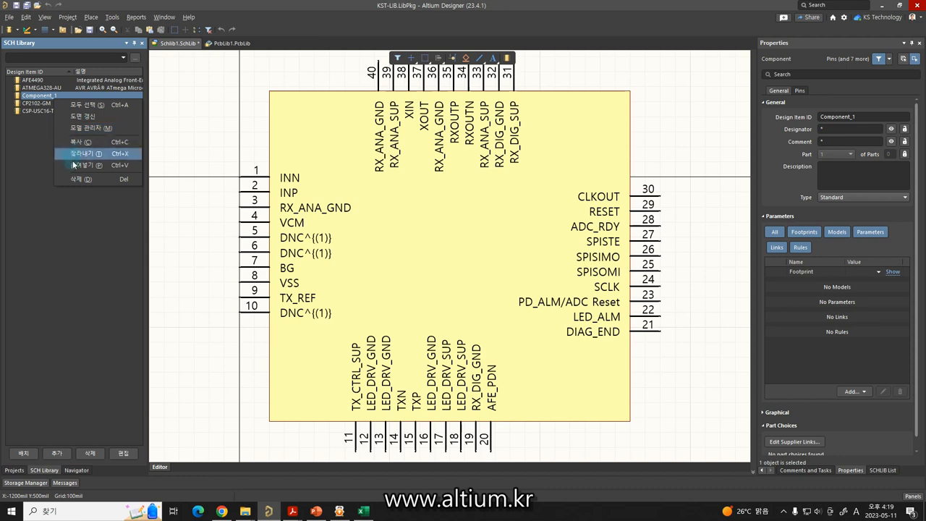
pyautogui.click(77, 179)
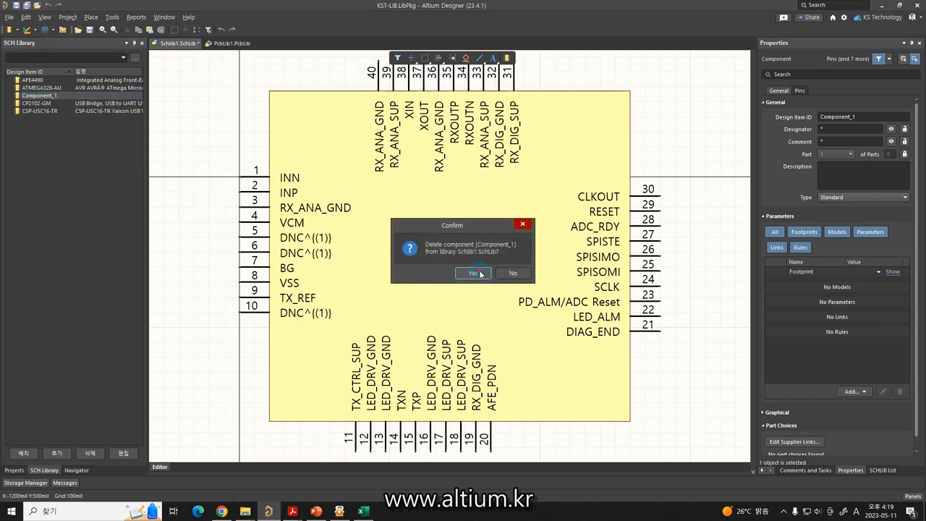
pyautogui.click(479, 273)
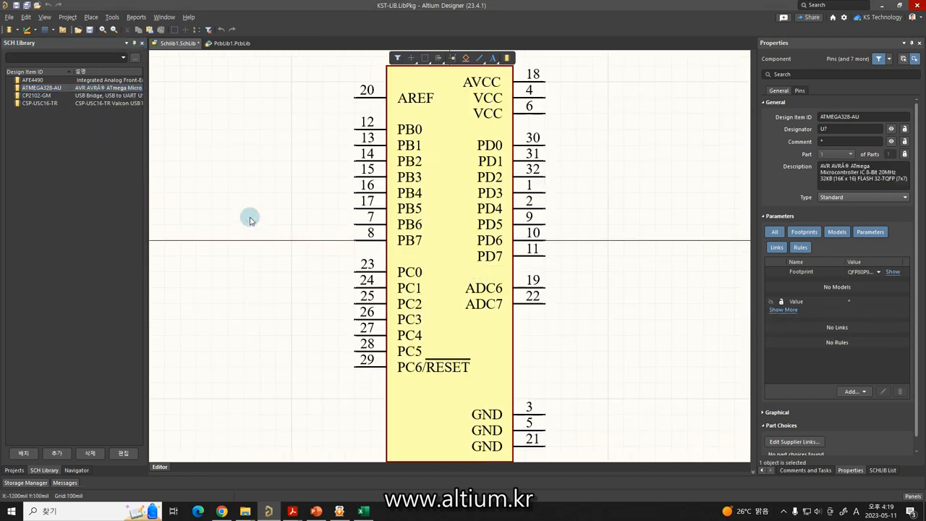
# Step: Show the AFE4490 symbol's model list and the model types that can be added to it
pyautogui.click(51, 80)
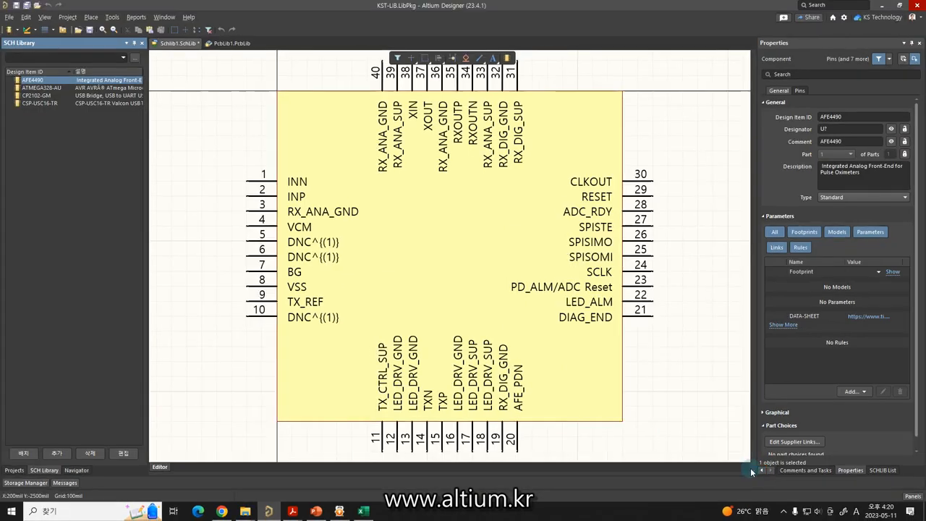
pyautogui.click(754, 470)
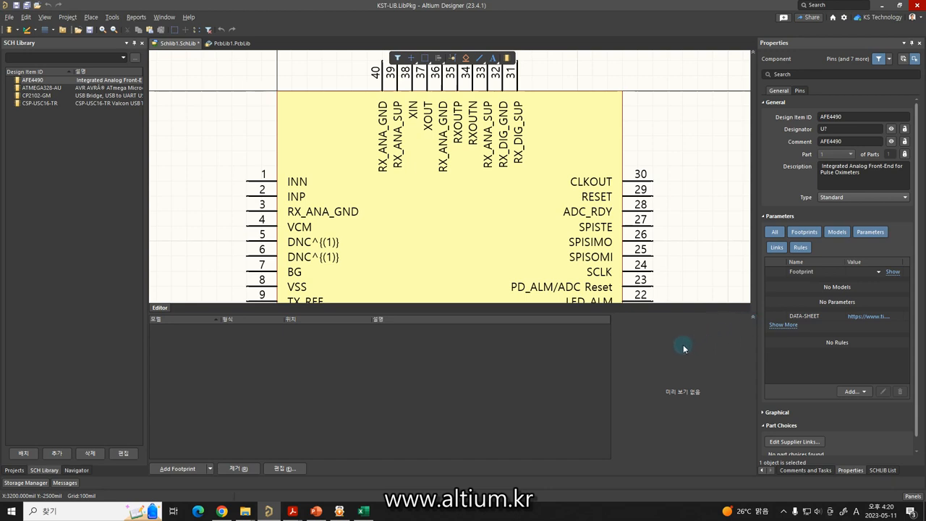
pyautogui.click(210, 469)
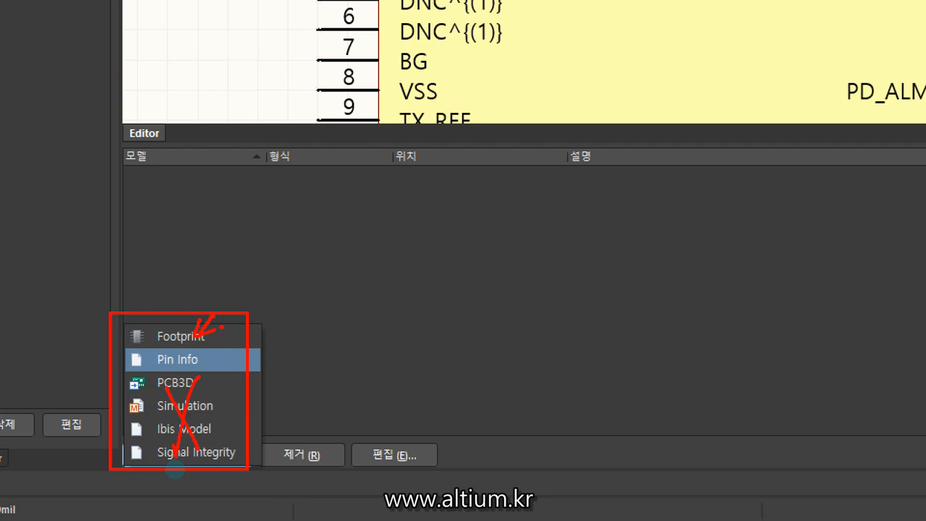
pyautogui.press('Escape')
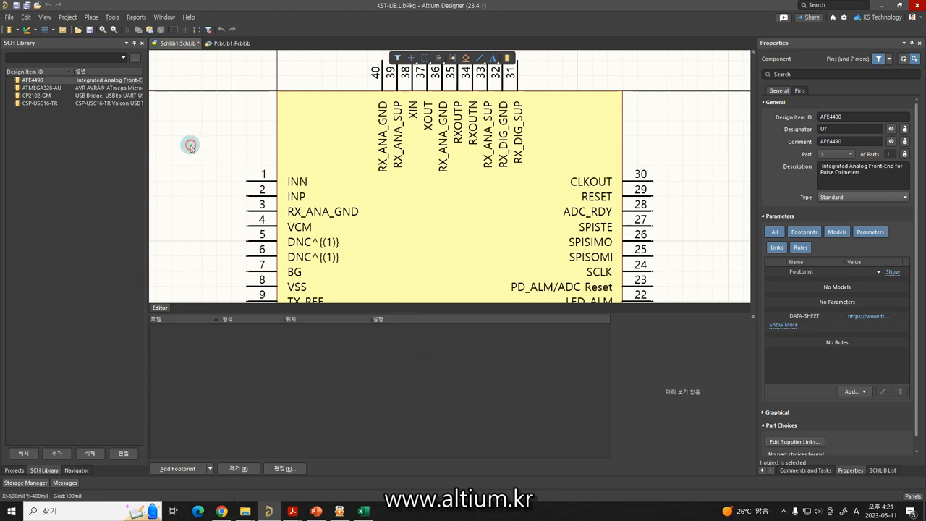
# Step: Open PcbLib1.PcbLib and show its list of footprints
pyautogui.click(225, 44)
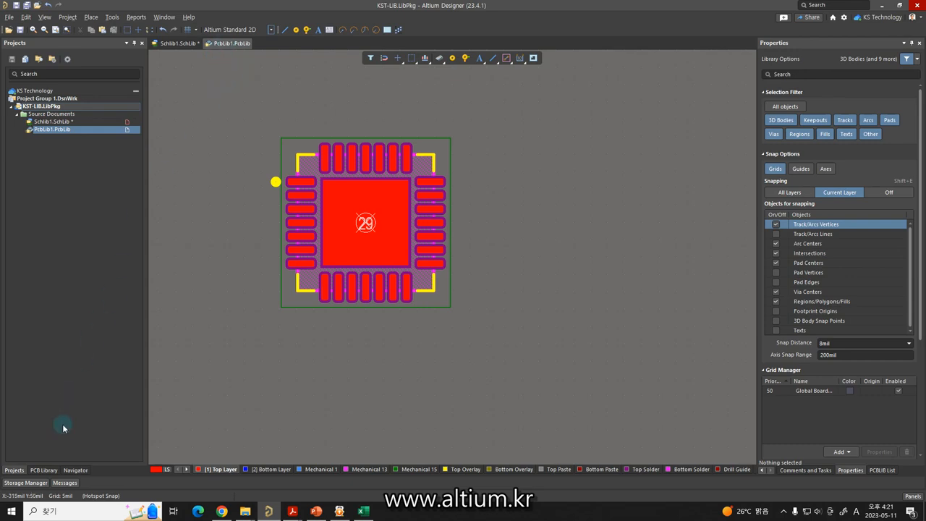
pyautogui.click(43, 469)
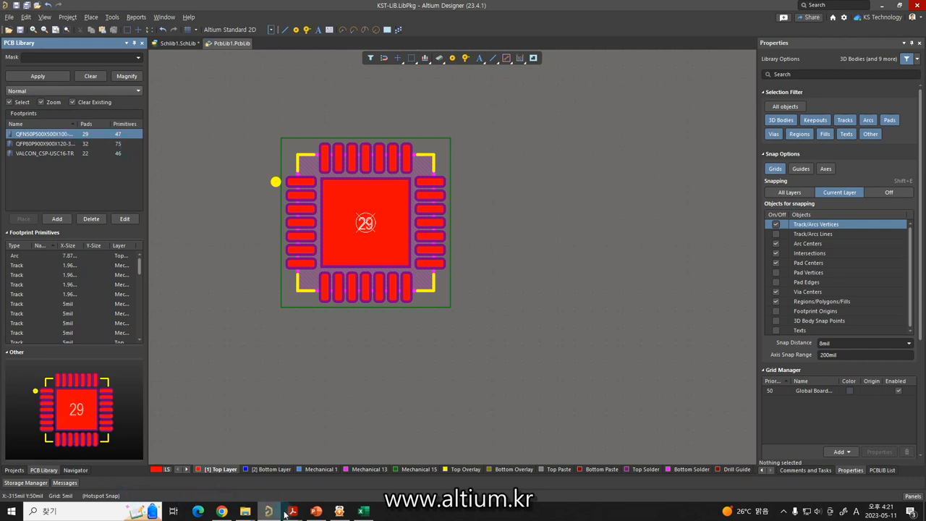
# Step: Switch to the AFE4490 datasheet in Chrome and find the RHA0040B package outline drawing on page 99
pyautogui.moveTo(221, 511)
pyautogui.click(260, 427)
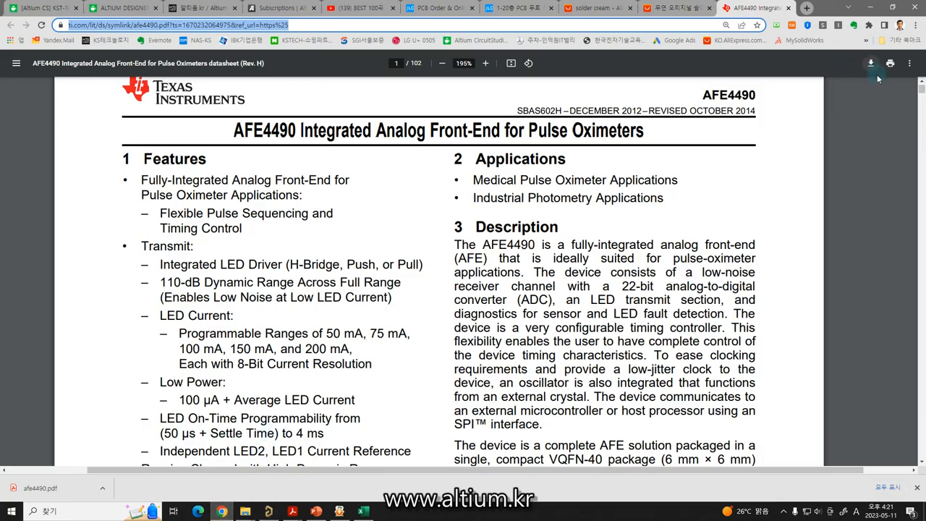
pyautogui.keyDown('ctrl'); pyautogui.scroll(-4, 775, 142); pyautogui.keyUp('ctrl')
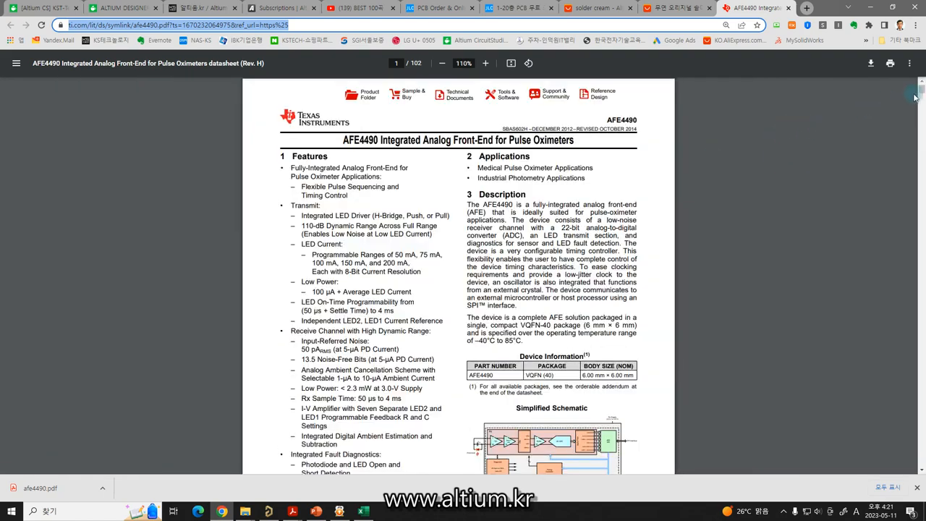
pyautogui.moveTo(921, 90); pyautogui.dragTo(878, 439)
pyautogui.scroll(2, 734, 304)
pyautogui.scroll(-13, 727, 293)
pyautogui.scroll(-13, 727, 293)
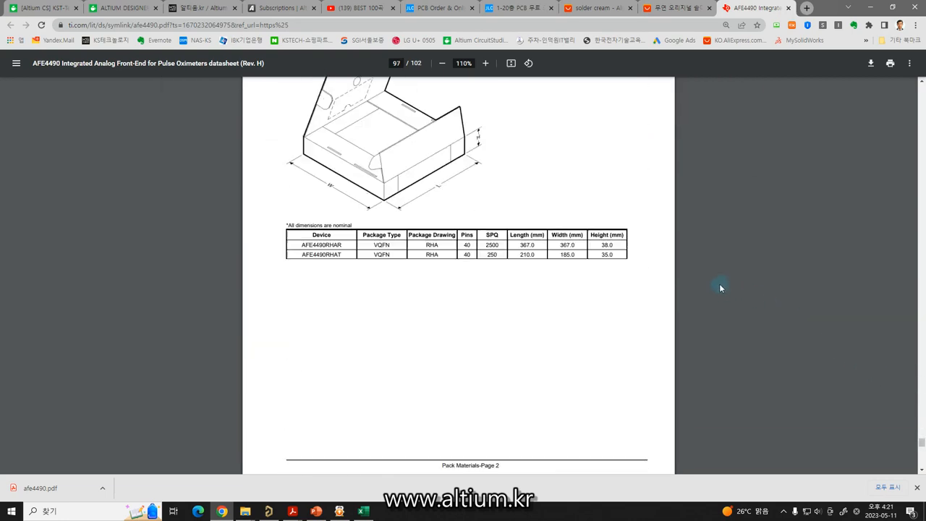
pyautogui.scroll(-6, 700, 286)
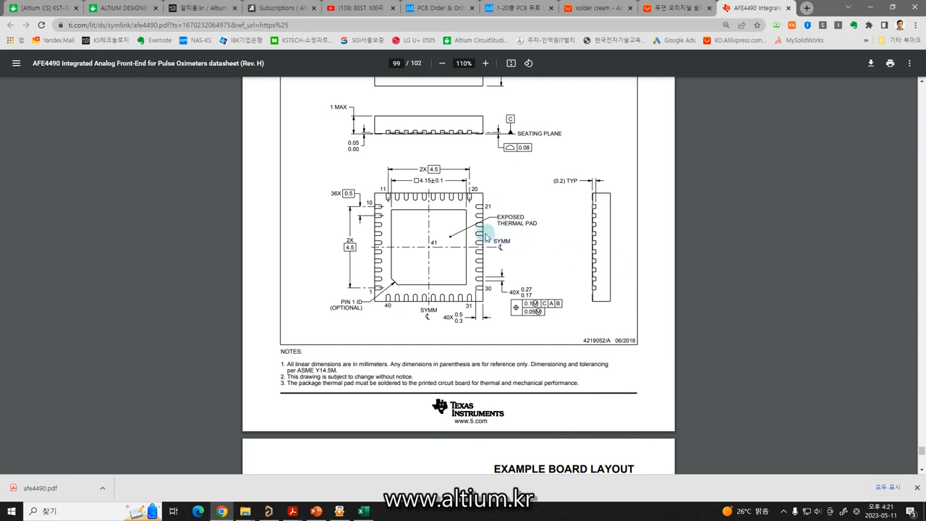
# Step: Examine the RHA0040B package outline, example board layout, solder mask details and stencil design in the datasheet
pyautogui.scroll(4, 476, 230)
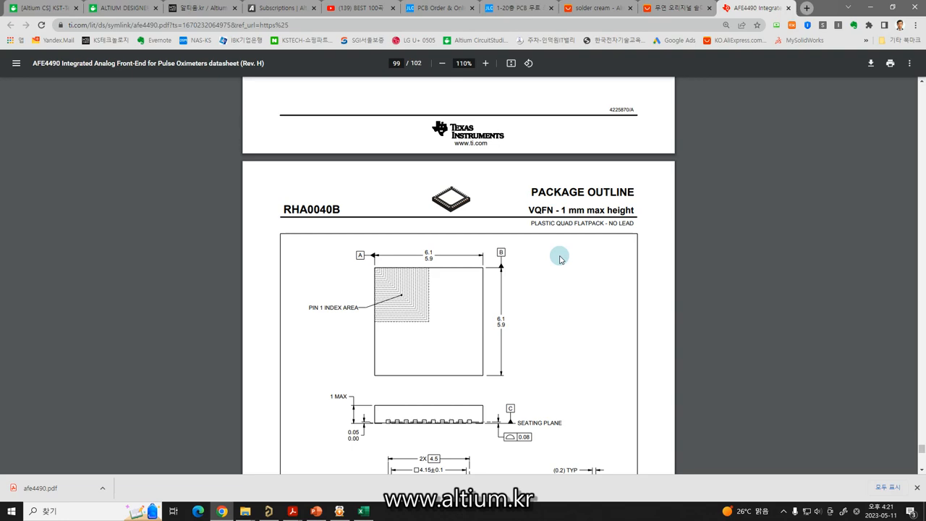
pyautogui.scroll(-7, 557, 260)
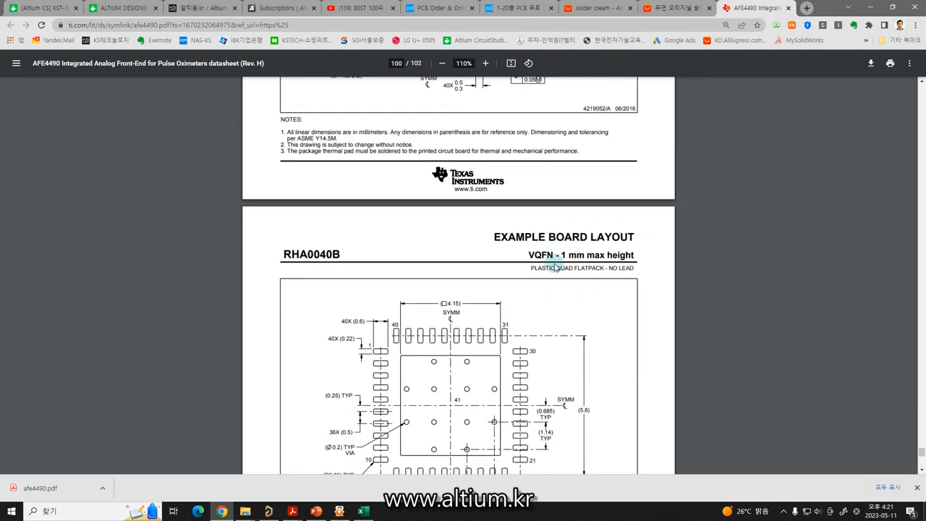
pyautogui.scroll(-3, 555, 266)
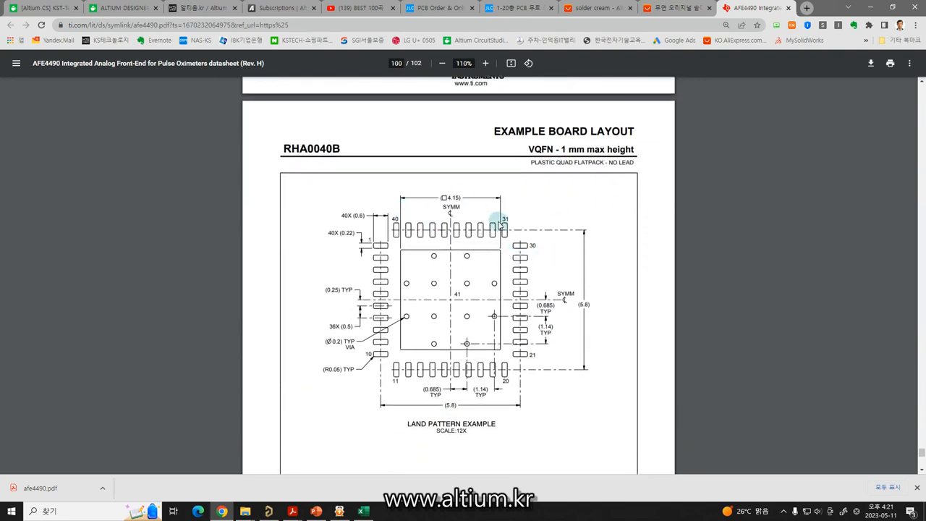
pyautogui.scroll(-8, 508, 293)
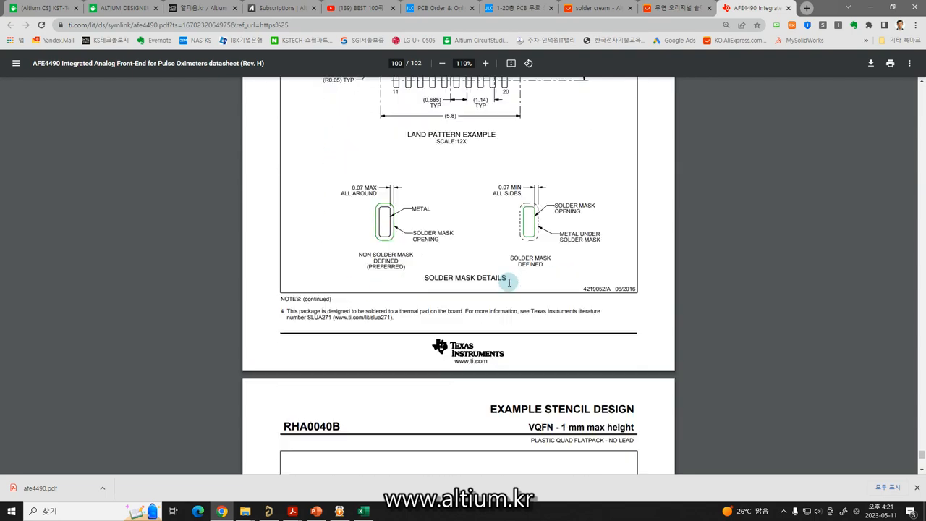
pyautogui.scroll(-9, 463, 278)
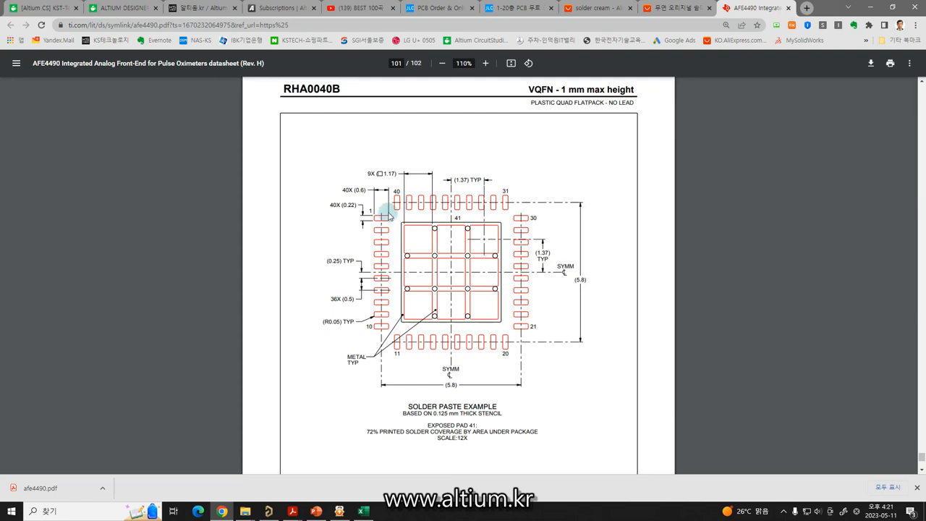
pyautogui.scroll(-2, 427, 230)
pyautogui.scroll(-7, 427, 230)
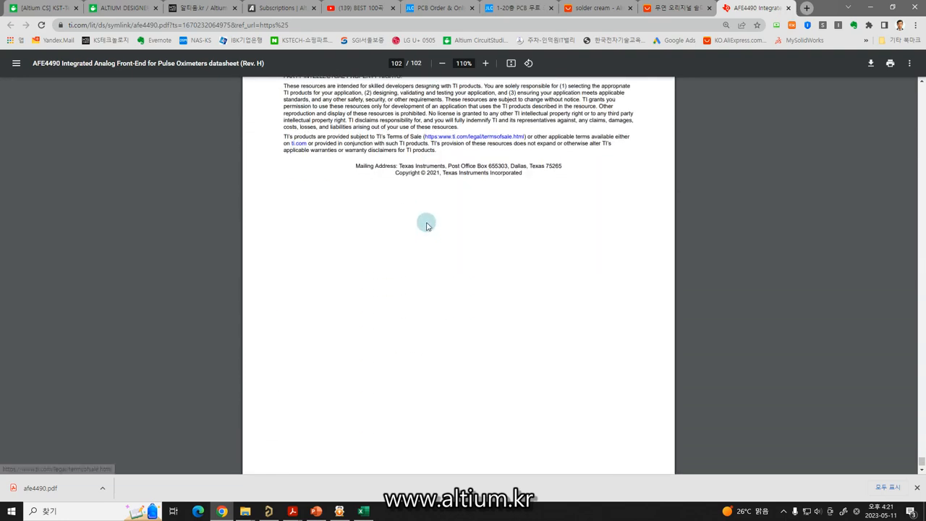
pyautogui.scroll(7, 424, 221)
pyautogui.scroll(1, 420, 224)
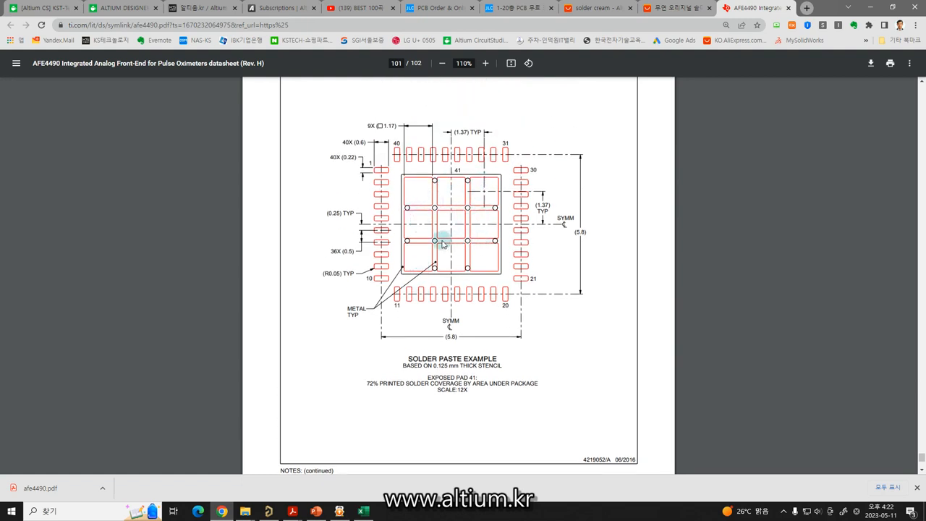
pyautogui.scroll(10, 436, 242)
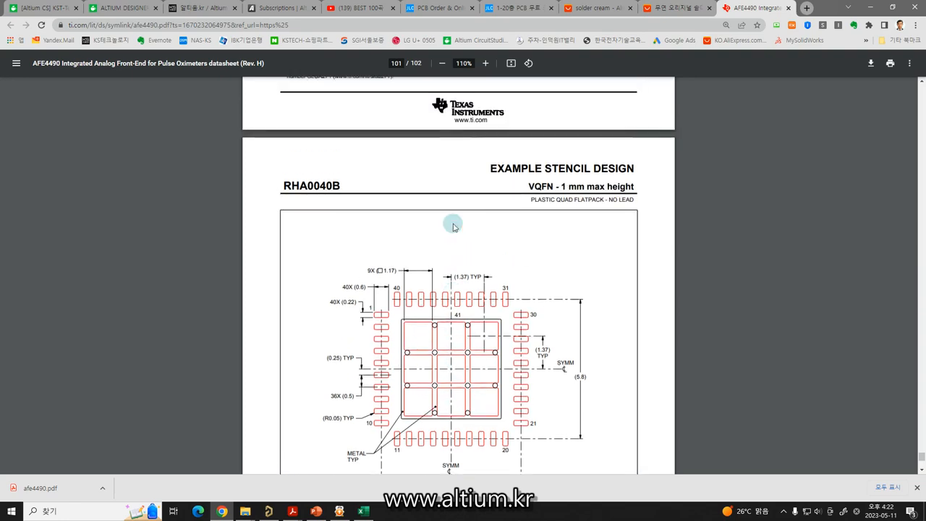
pyautogui.scroll(8, 443, 225)
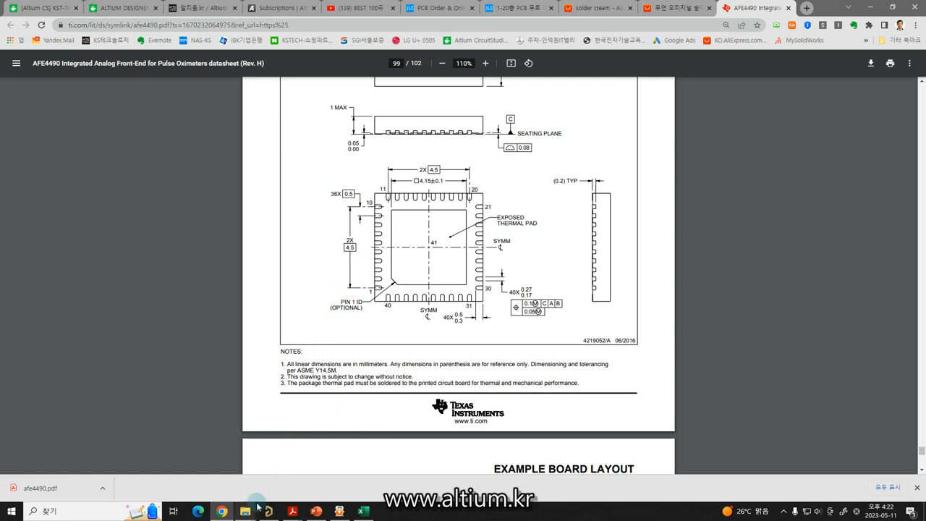
# Step: Switch to Altium_Designer-Total.pdf in Acrobat Reader and look through its Schematic Library pages
pyautogui.moveTo(292, 514)
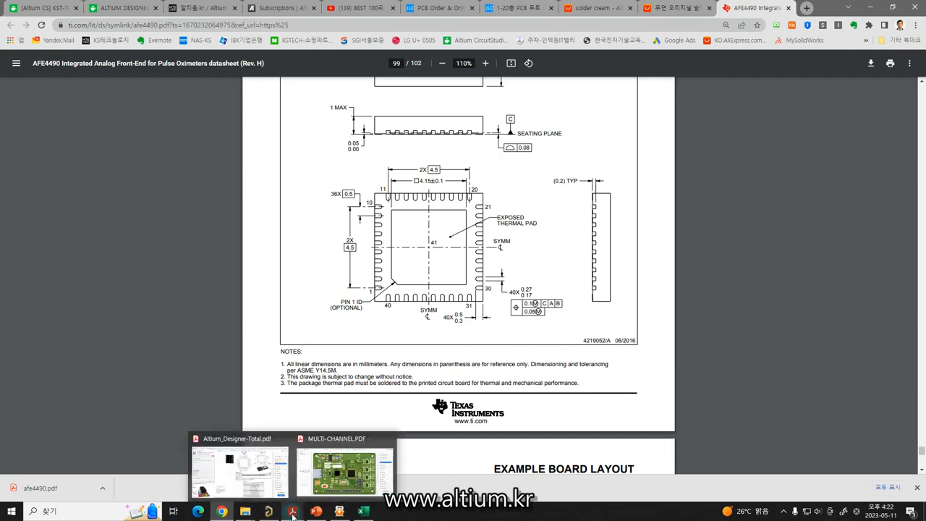
pyautogui.click(249, 459)
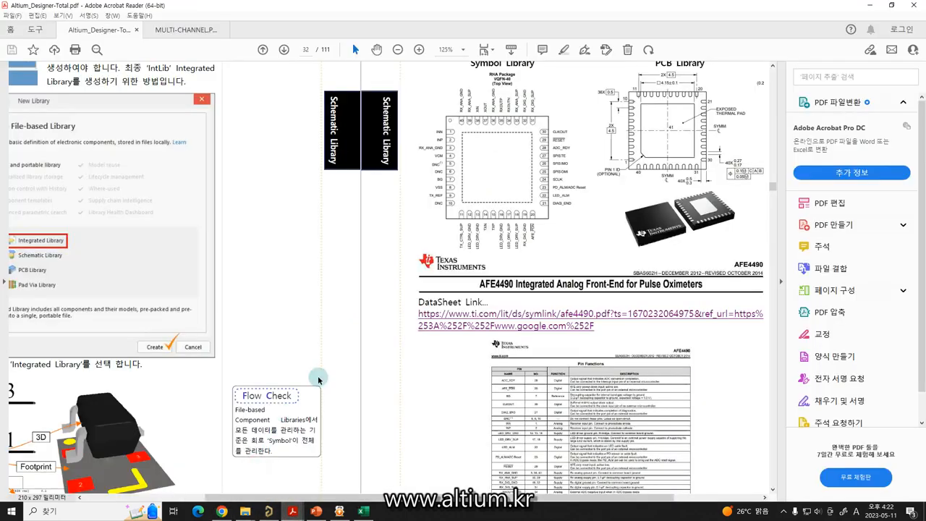
pyautogui.scroll(-1, 319, 378)
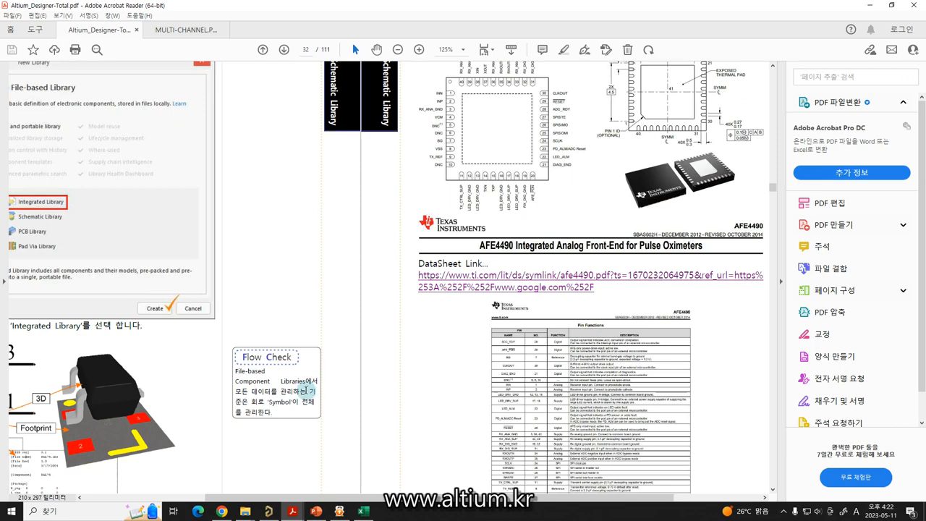
pyautogui.keyDown('ctrl'); pyautogui.scroll(-2, 308, 392); pyautogui.keyUp('ctrl')
pyautogui.scroll(-3, 307, 394)
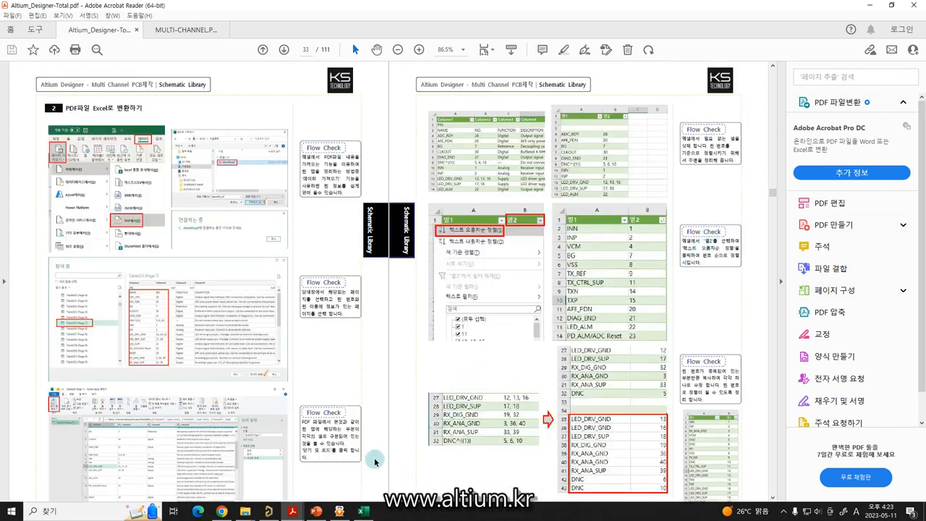
# Step: Switch to the Altium Designer manual in PowerPoint and find slide 127 on choosing the footprint's pad size
pyautogui.click(316, 512)
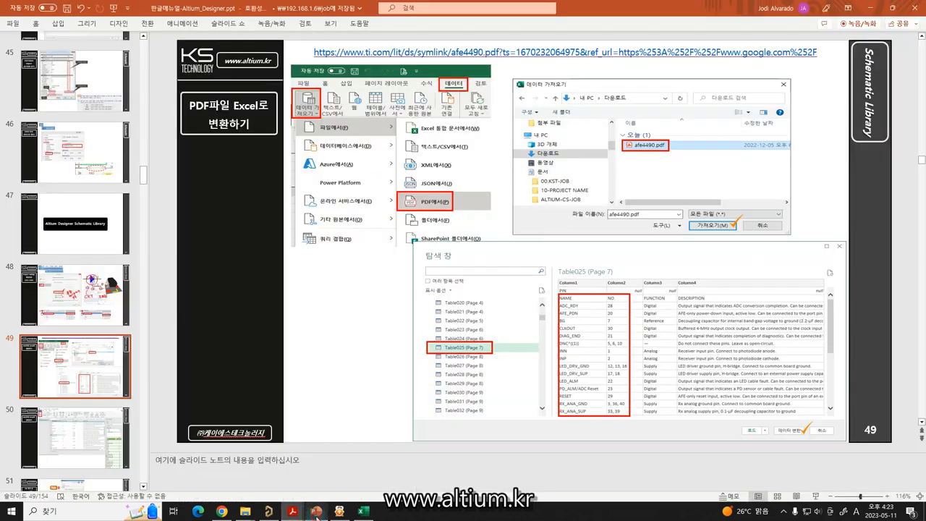
pyautogui.scroll(-2, 217, 352)
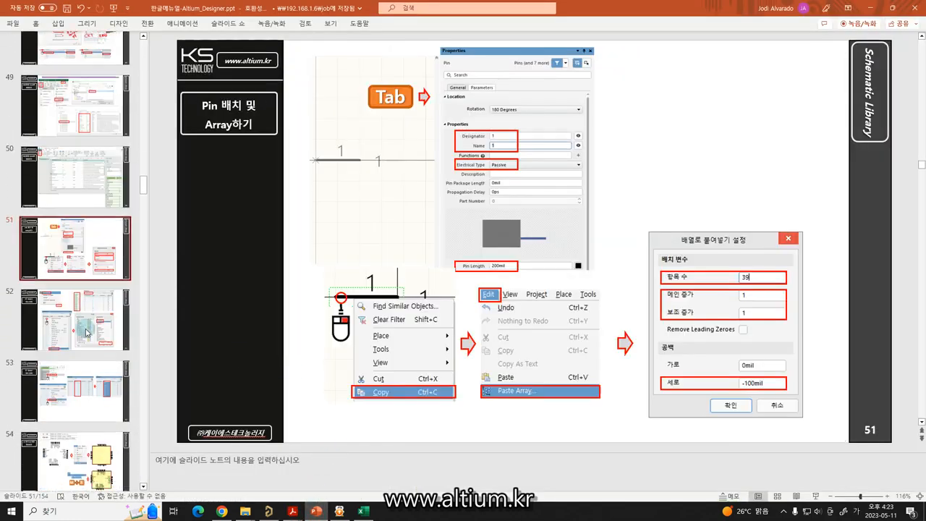
pyautogui.scroll(-5, 70, 369)
pyautogui.scroll(-6, 71, 369)
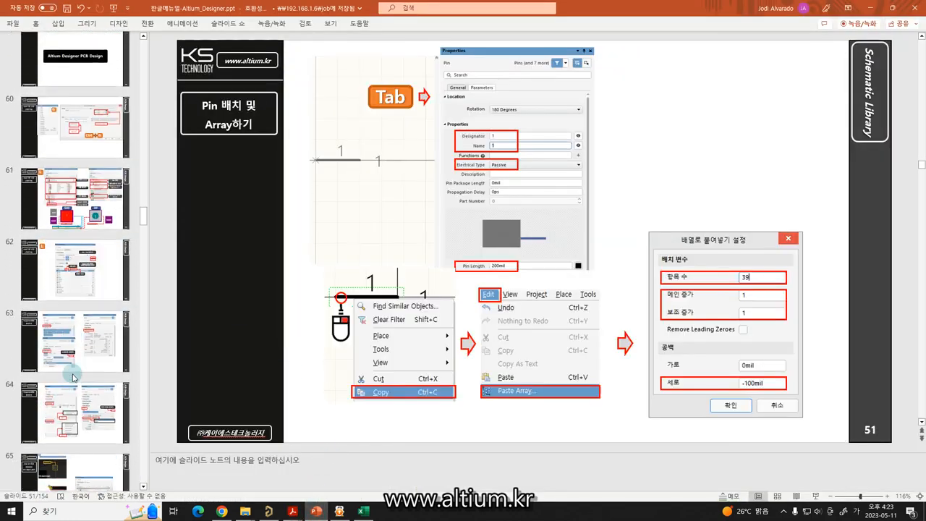
pyautogui.scroll(-8, 75, 377)
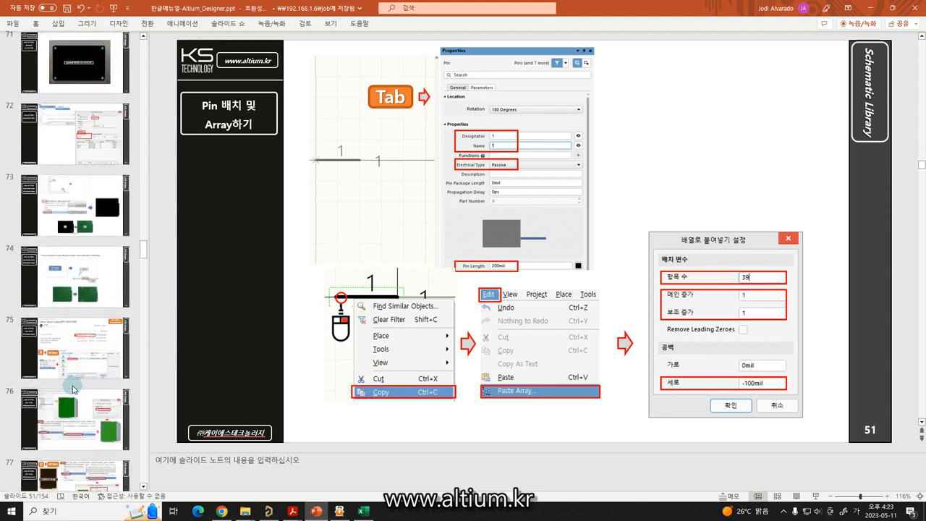
pyautogui.scroll(-8, 70, 394)
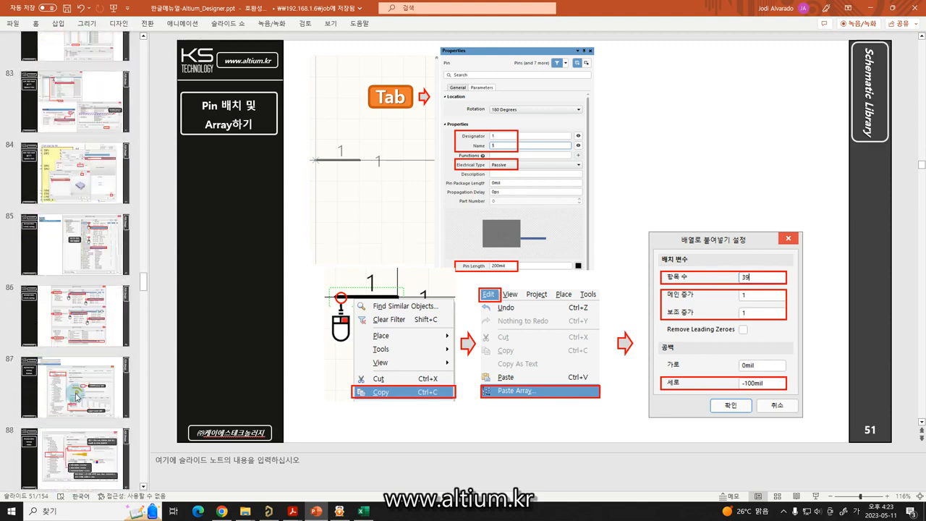
pyautogui.scroll(-6, 79, 403)
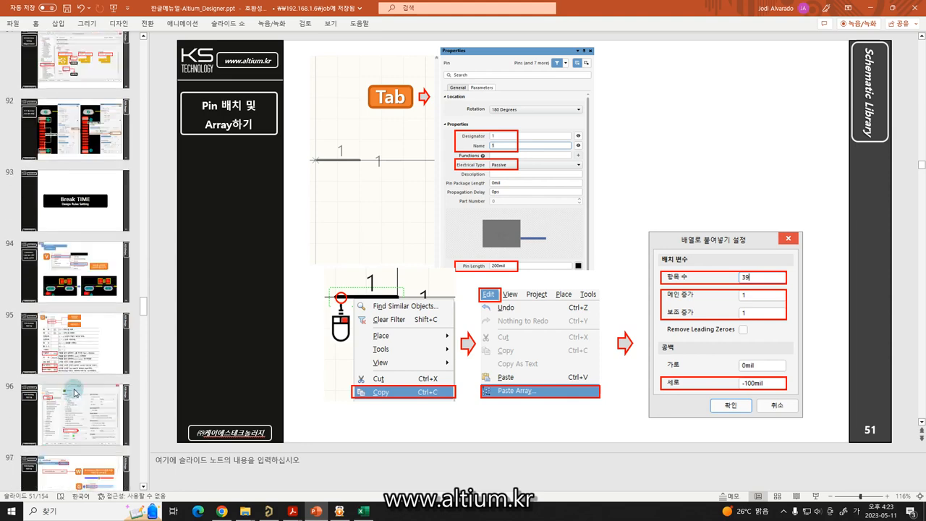
pyautogui.scroll(-8, 67, 403)
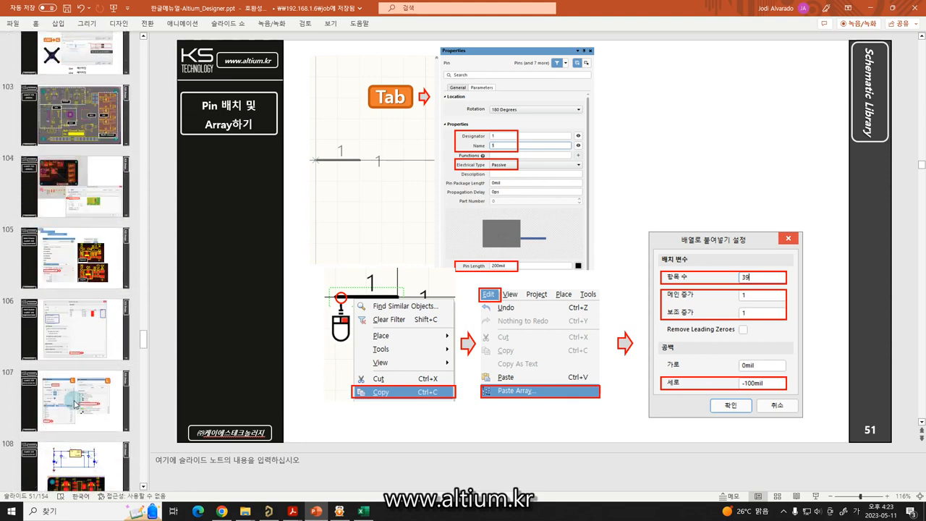
pyautogui.scroll(-8, 62, 395)
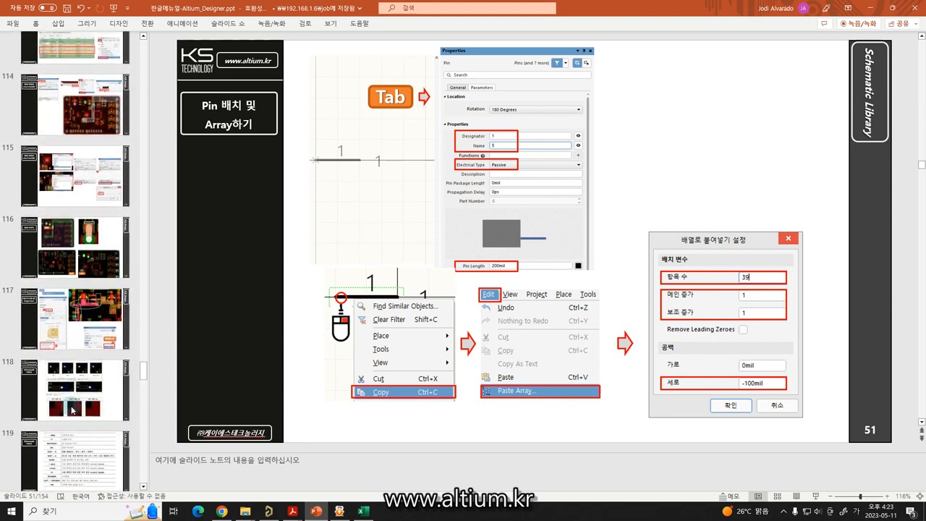
pyautogui.scroll(-3, 67, 409)
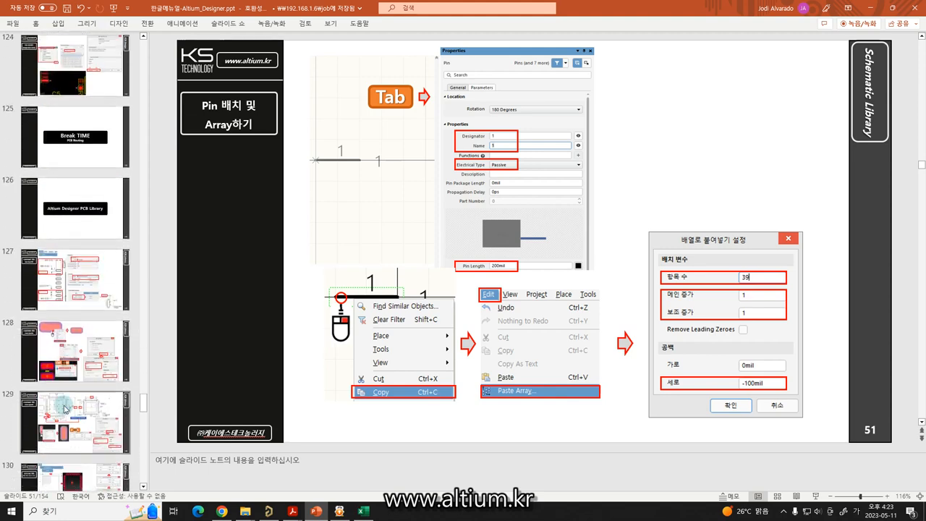
pyautogui.click(75, 280)
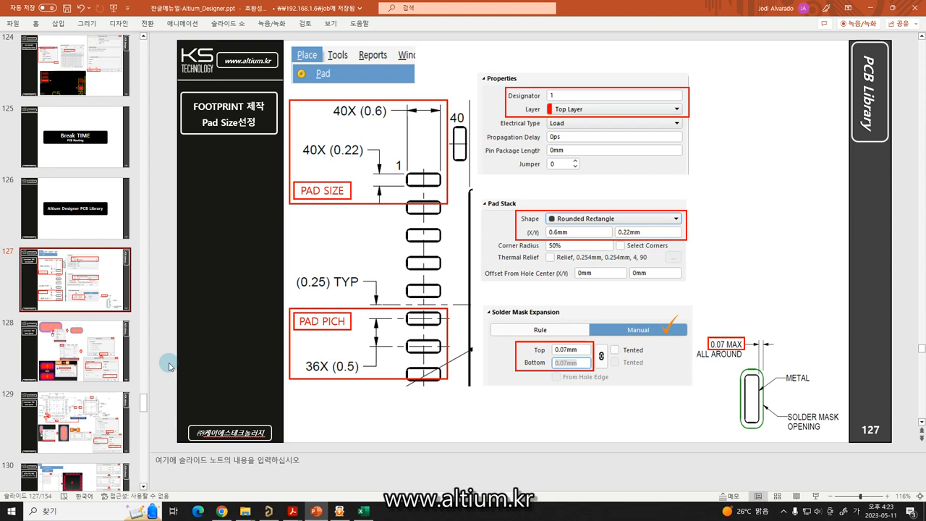
# Step: Sketch two rectangular pad outlines on the slide, label one 0.22 by 0.6, and circle the 40X, 0.6 and 0.22 pad size dimensions
pyautogui.moveTo(758, 139)
pyautogui.mouseDown()
pyautogui.moveTo(759, 196)
pyautogui.moveTo(812, 141)
pyautogui.moveTo(756, 201)
pyautogui.mouseUp()
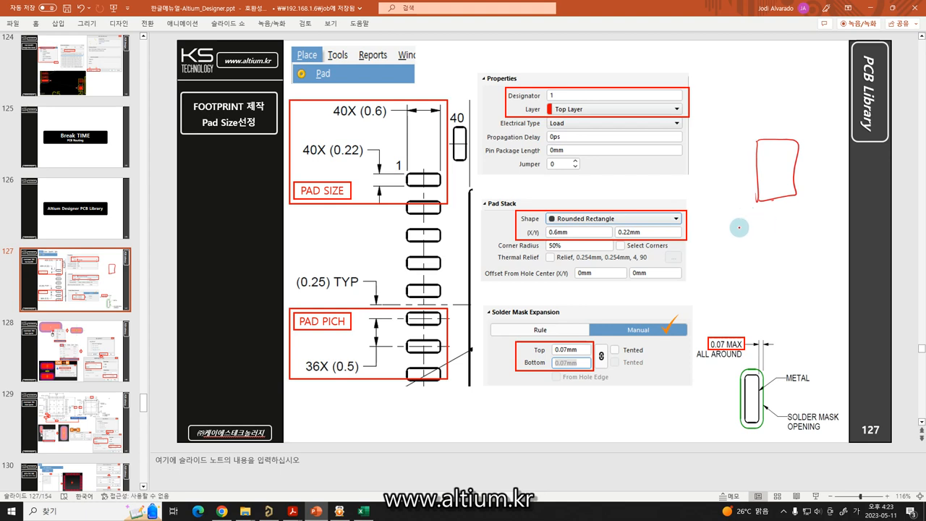
pyautogui.moveTo(738, 251)
pyautogui.mouseDown()
pyautogui.moveTo(746, 222)
pyautogui.moveTo(823, 253)
pyautogui.moveTo(740, 253)
pyautogui.mouseUp()
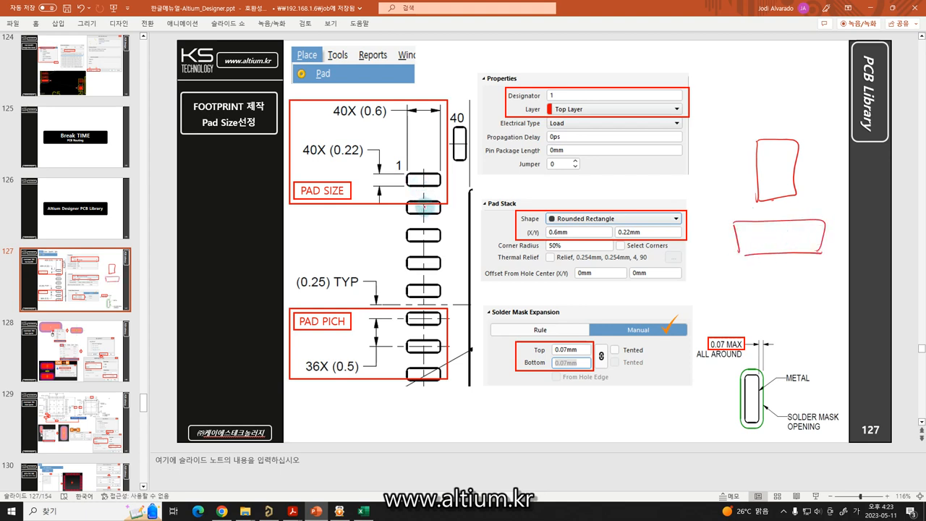
pyautogui.moveTo(360, 155)
pyautogui.mouseDown()
pyautogui.moveTo(328, 155)
pyautogui.moveTo(363, 144)
pyautogui.moveTo(369, 119)
pyautogui.mouseUp()
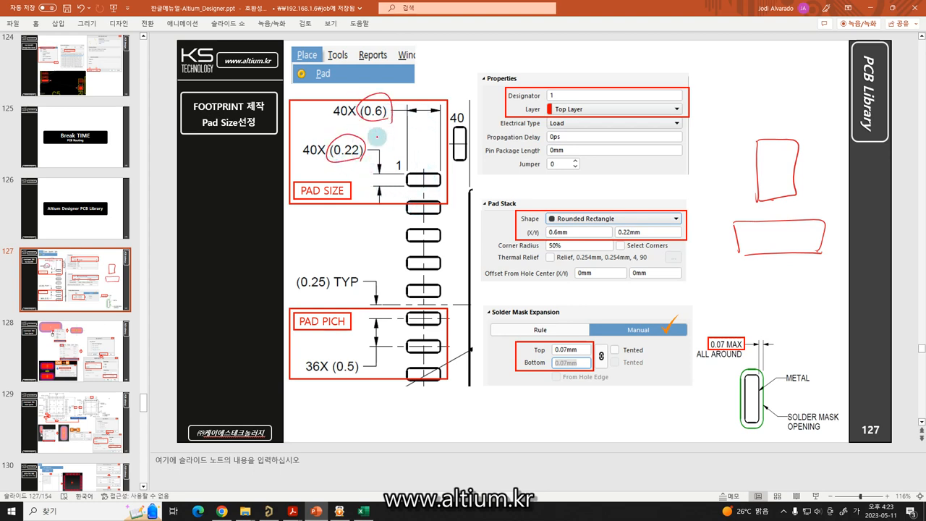
pyautogui.moveTo(707, 234); pyautogui.dragTo(711, 249)
pyautogui.moveTo(715, 247); pyautogui.dragTo(728, 243)
pyautogui.moveTo(728, 233)
pyautogui.mouseDown()
pyautogui.moveTo(773, 270)
pyautogui.moveTo(777, 261)
pyautogui.moveTo(795, 268)
pyautogui.mouseUp()
pyautogui.click(787, 270)
pyautogui.click(809, 272)
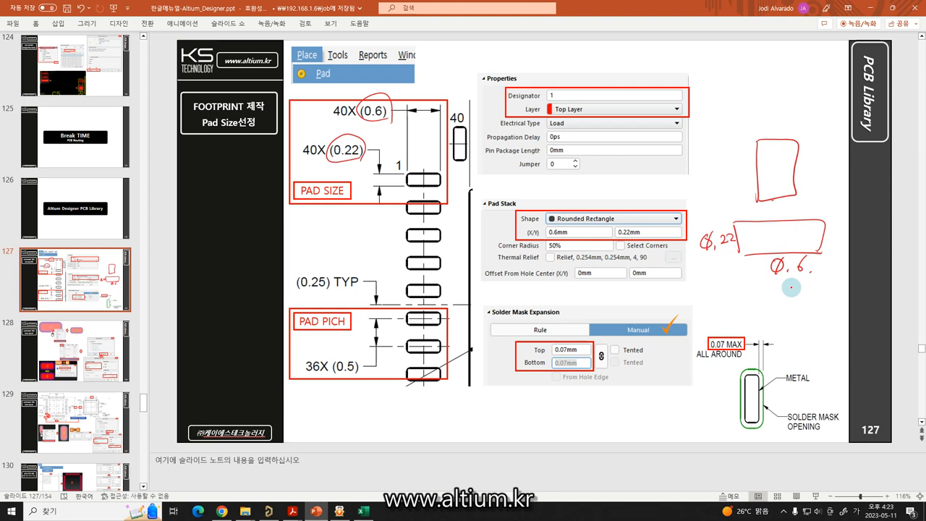
pyautogui.moveTo(318, 141); pyautogui.dragTo(320, 145)
pyautogui.moveTo(346, 105); pyautogui.dragTo(338, 130)
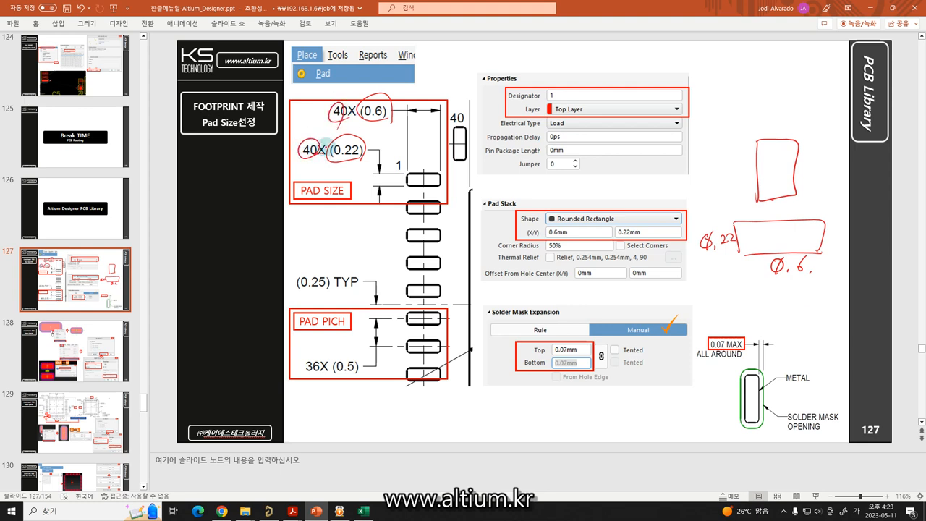
# Step: Mark the pad's Designator and Top Layer settings and circle the 0.6mm and 0.22mm X/Y sizes on the slide
pyautogui.moveTo(572, 72)
pyautogui.mouseDown()
pyautogui.moveTo(560, 92)
pyautogui.moveTo(572, 88)
pyautogui.moveTo(595, 128)
pyautogui.moveTo(598, 110)
pyautogui.mouseUp()
pyautogui.click(583, 85)
pyautogui.click(587, 109)
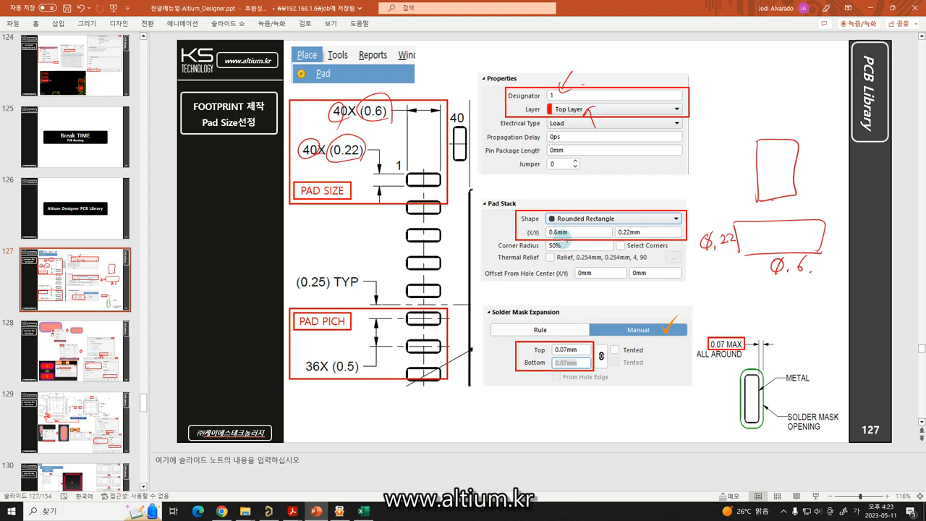
pyautogui.moveTo(569, 229); pyautogui.dragTo(570, 227)
pyautogui.moveTo(640, 228)
pyautogui.mouseDown()
pyautogui.moveTo(628, 240)
pyautogui.moveTo(643, 226)
pyautogui.mouseUp()
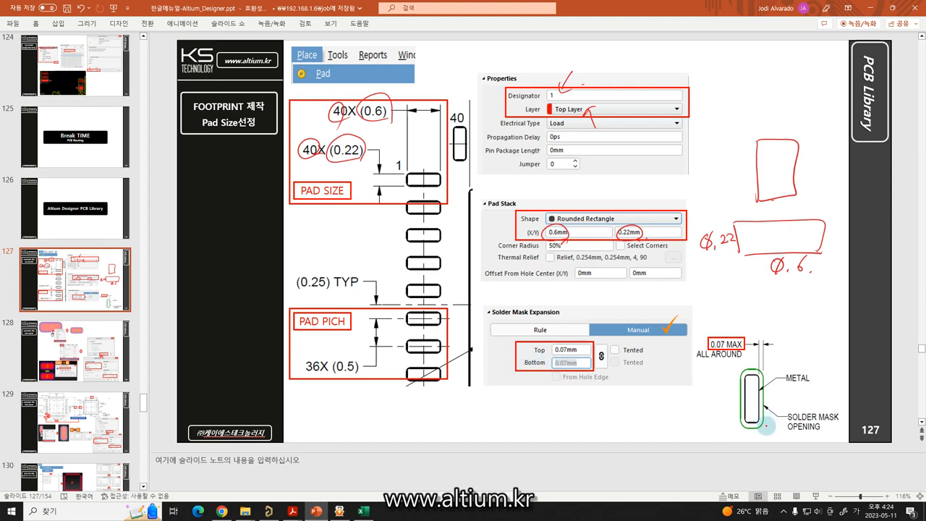
# Step: Mark the solder mask opening detail and its ALL AROUND and METAL labels, and add an oval with underlines to the sketched pad
pyautogui.moveTo(753, 429)
pyautogui.mouseDown()
pyautogui.moveTo(729, 374)
pyautogui.moveTo(771, 401)
pyautogui.moveTo(731, 427)
pyautogui.mouseUp()
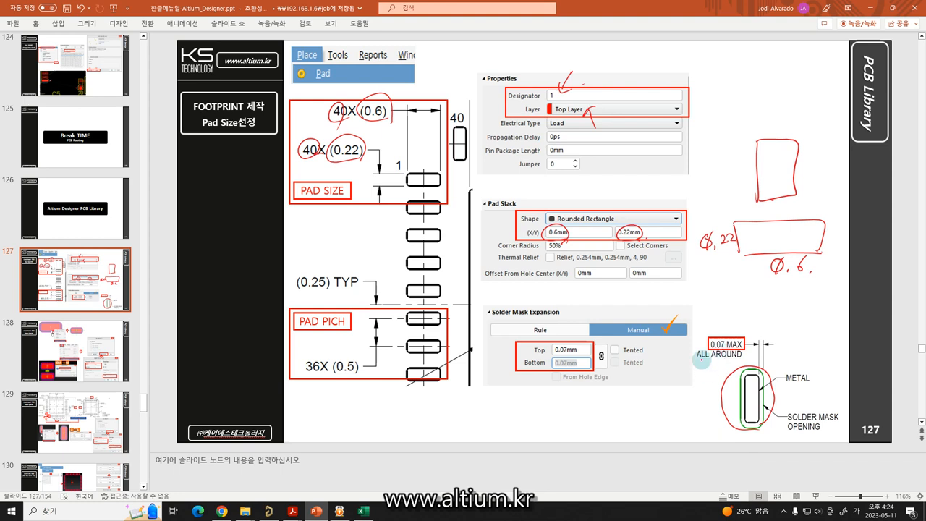
pyautogui.moveTo(697, 359); pyautogui.dragTo(746, 359)
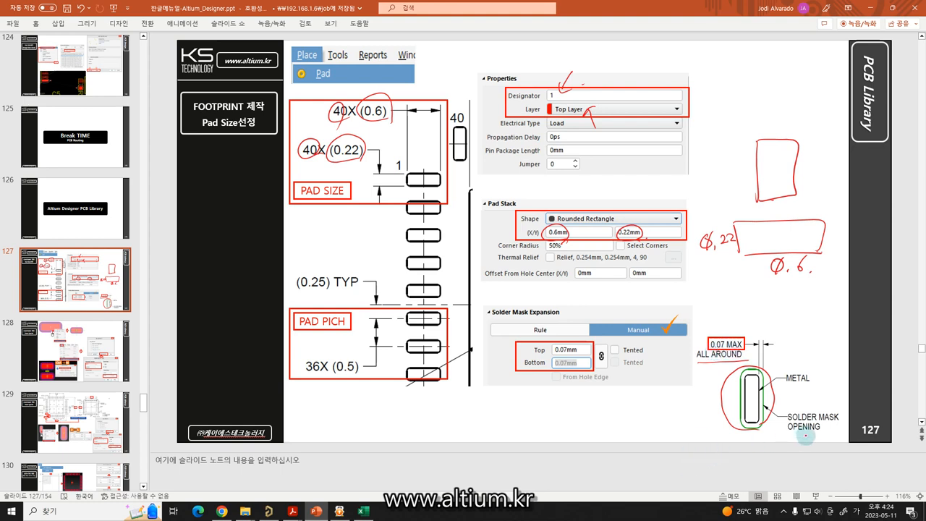
pyautogui.moveTo(786, 434)
pyautogui.mouseDown()
pyautogui.moveTo(843, 402)
pyautogui.moveTo(783, 423)
pyautogui.moveTo(785, 435)
pyautogui.mouseUp()
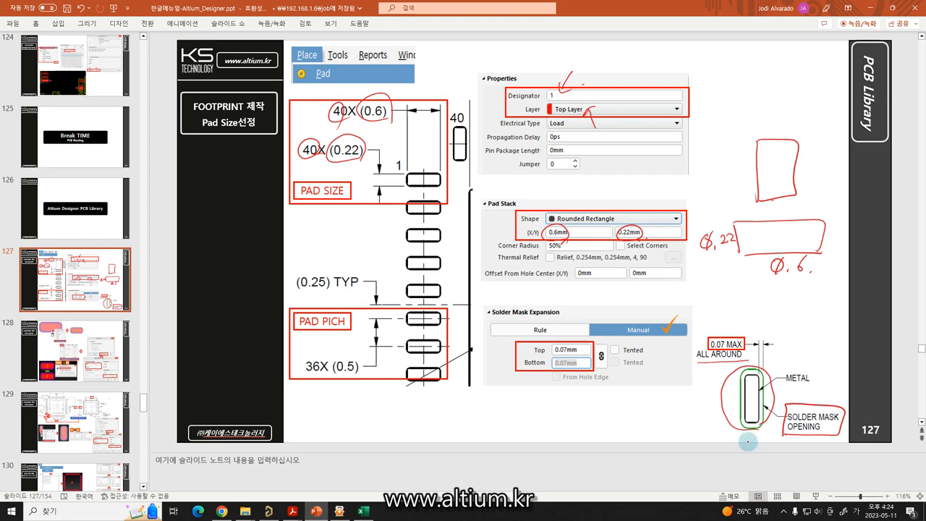
pyautogui.moveTo(784, 389); pyautogui.dragTo(811, 388)
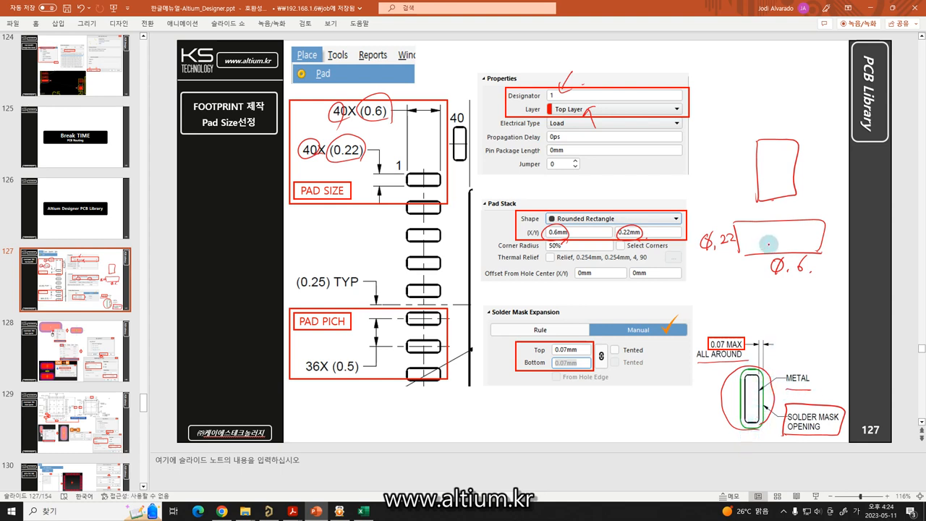
pyautogui.moveTo(749, 239)
pyautogui.mouseDown()
pyautogui.moveTo(789, 219)
pyautogui.moveTo(796, 255)
pyautogui.moveTo(752, 239)
pyautogui.mouseUp()
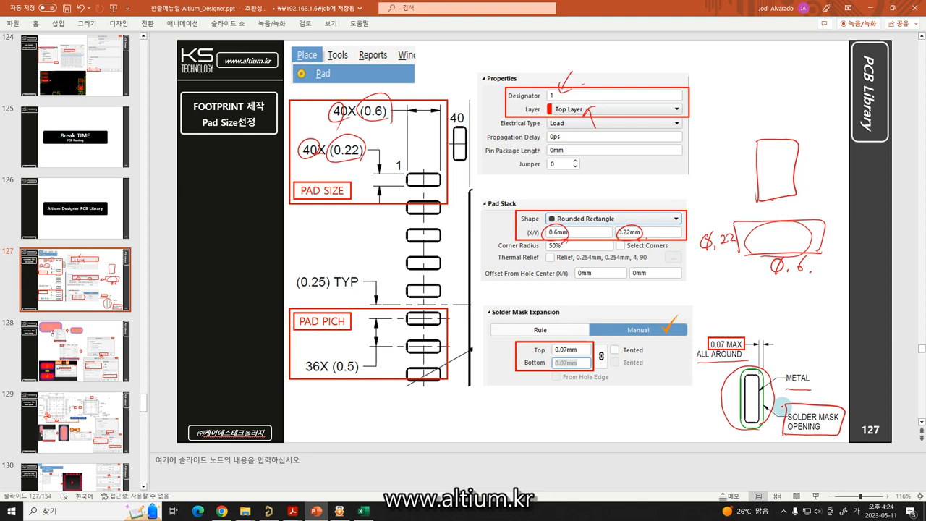
pyautogui.moveTo(737, 258)
pyautogui.mouseDown()
pyautogui.moveTo(786, 255)
pyautogui.moveTo(770, 254)
pyautogui.moveTo(759, 266)
pyautogui.mouseUp()
pyautogui.click(743, 268)
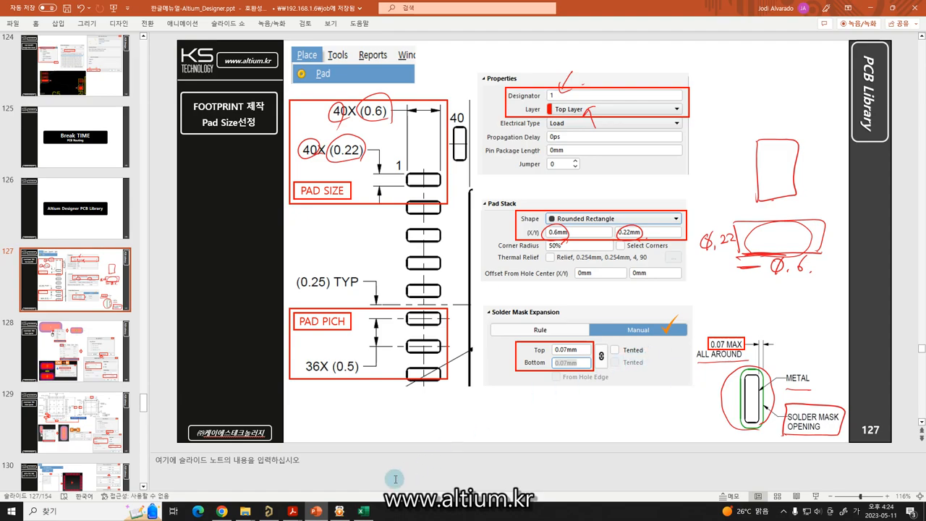
# Step: Switch to the AFE4490 datasheet in Chrome and check the package name in the RHA0040B package outline heading
pyautogui.click(268, 512)
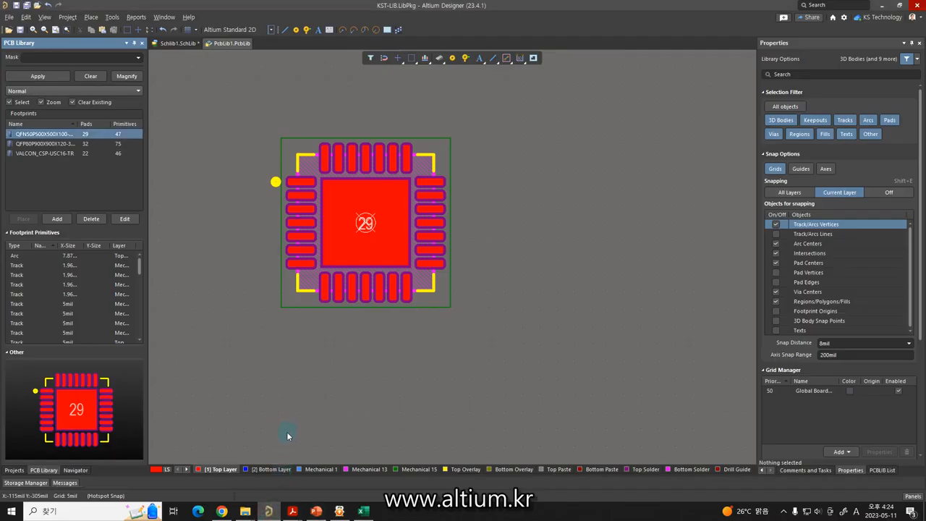
pyautogui.moveTo(280, 513)
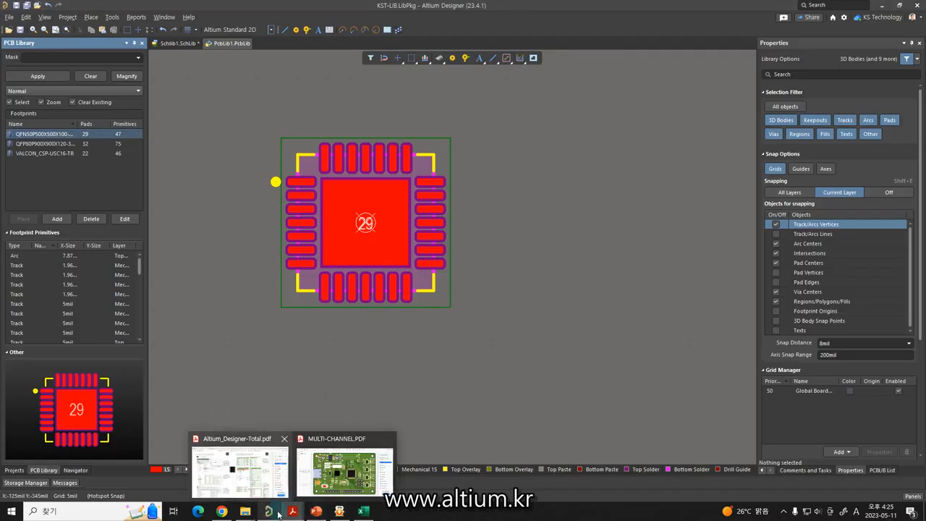
pyautogui.click(221, 512)
pyautogui.scroll(1, 352, 342)
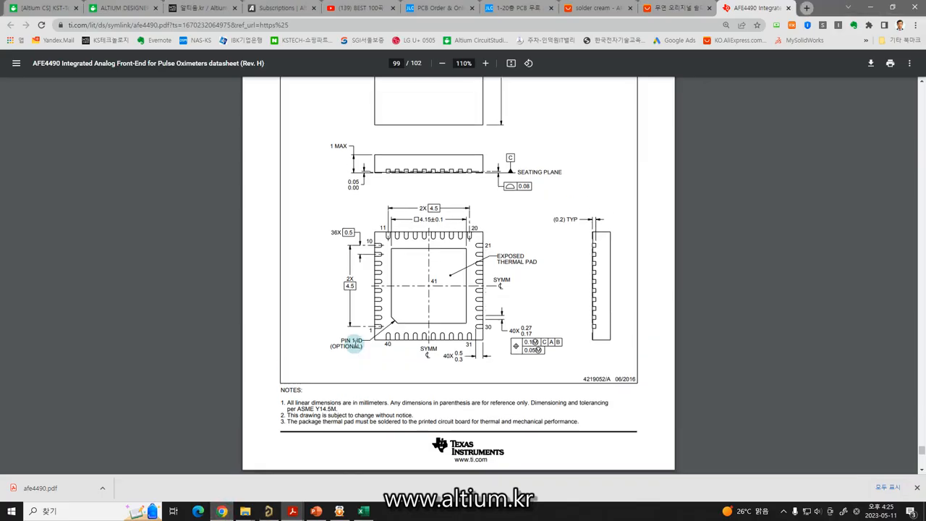
pyautogui.scroll(5, 353, 341)
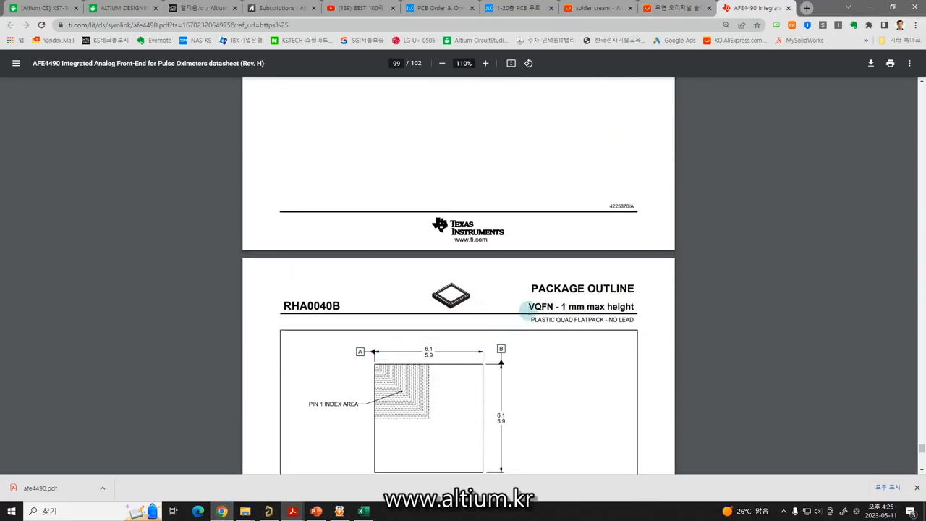
pyautogui.moveTo(528, 307); pyautogui.dragTo(553, 307)
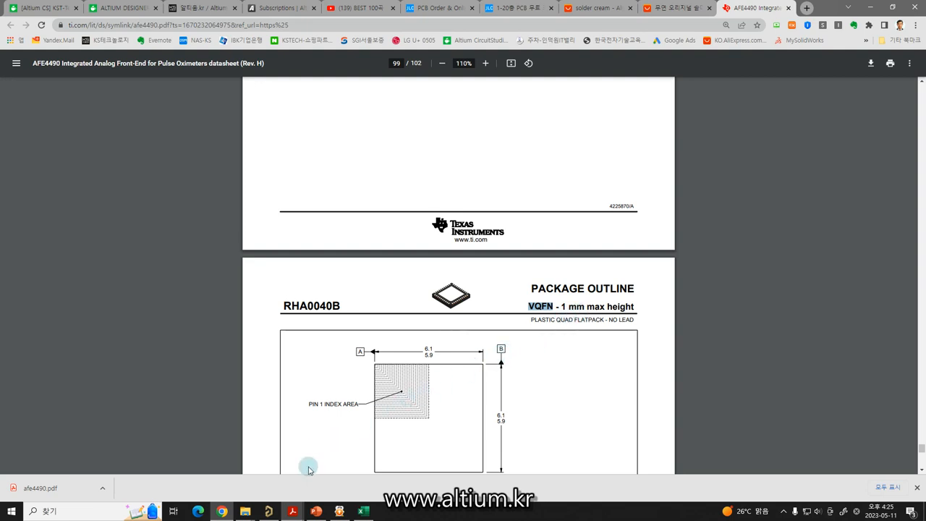
# Step: Return to Altium Designer, add a new footprint to PcbLib1.PcbLib and name it VQFN-40
pyautogui.click(271, 512)
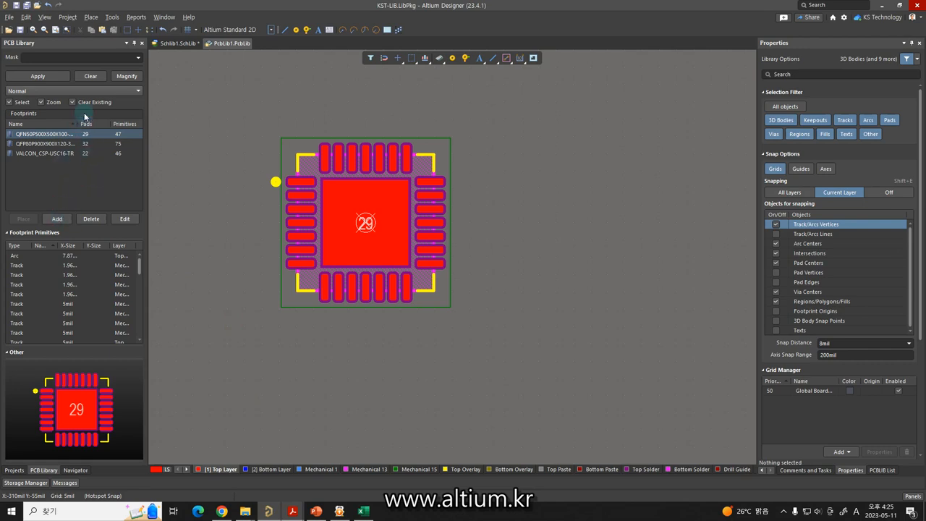
pyautogui.click(61, 221)
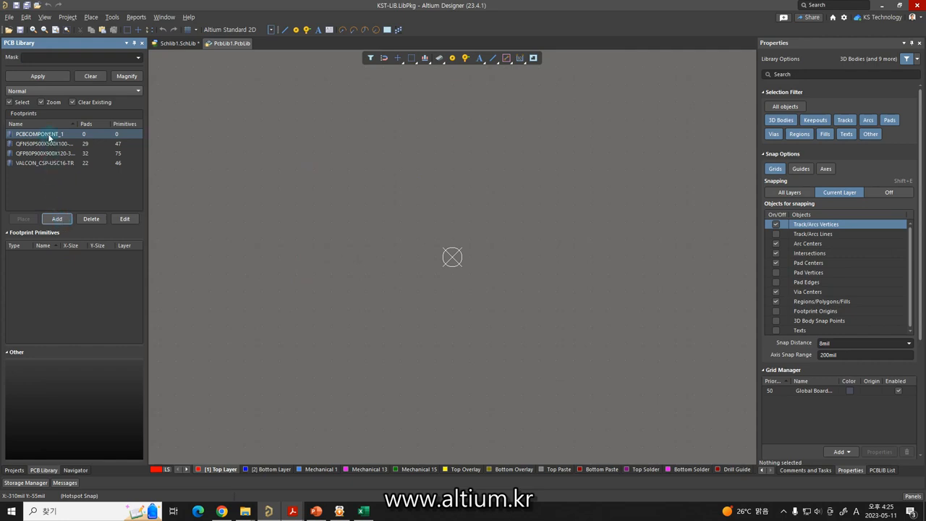
pyautogui.doubleClick(47, 136)
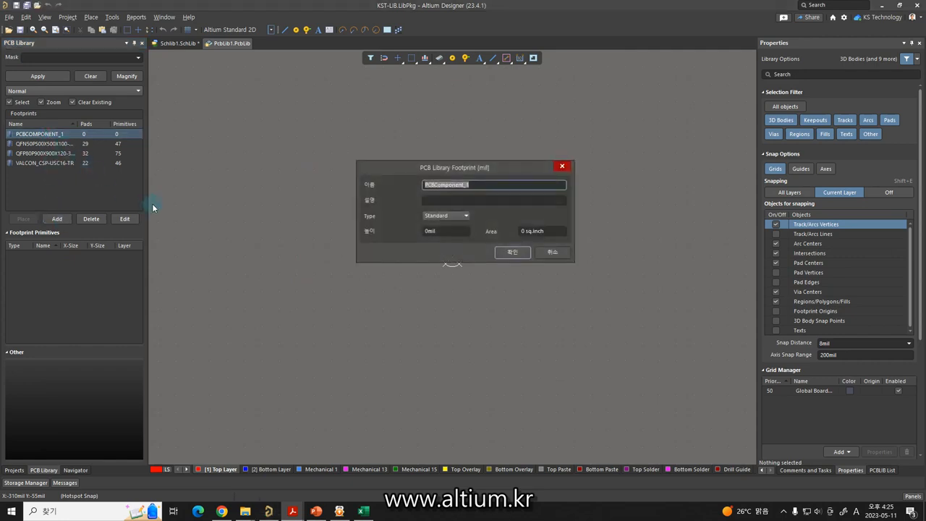
pyautogui.write('VQFN')
pyautogui.press('BackSpace')
pyautogui.press('BackSpace')
pyautogui.press('BackSpace')
pyautogui.press('BackSpace')
pyautogui.press('BackSpace')
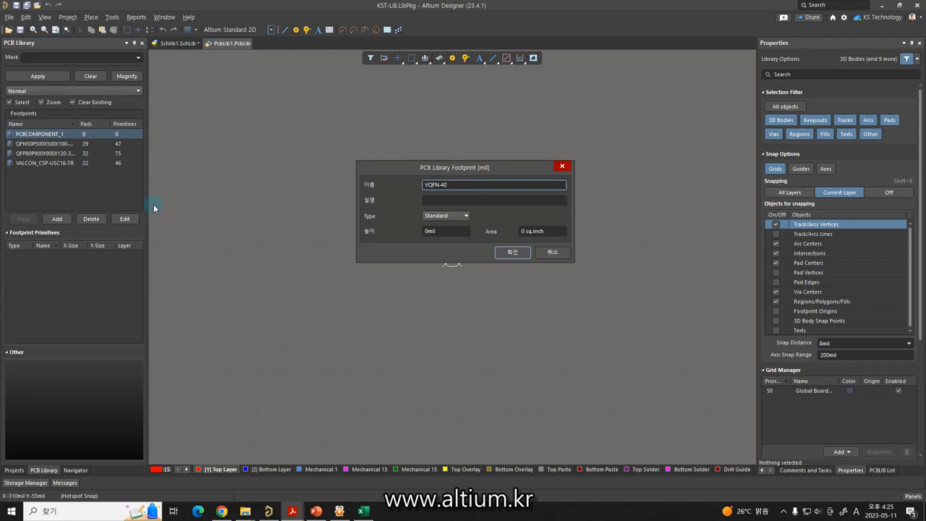
# Step: Describe the VQFN-40 footprint as Hight-1mm and accept its properties
pyautogui.click(440, 203)
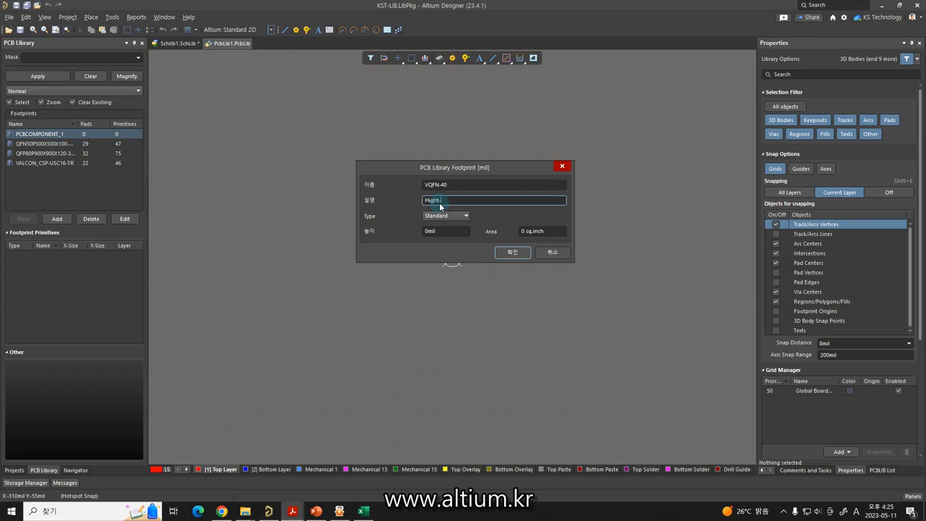
pyautogui.write('Hight-1mm')
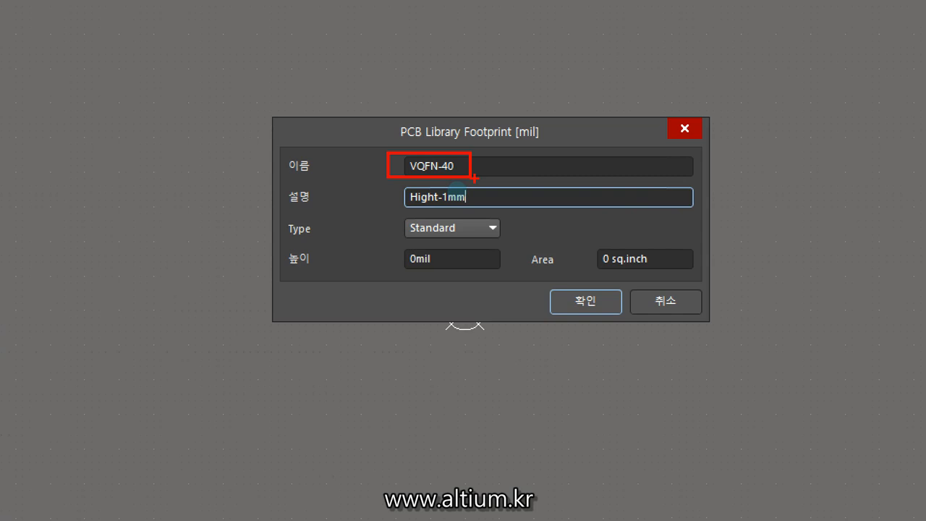
pyautogui.moveTo(459, 207); pyautogui.dragTo(455, 209)
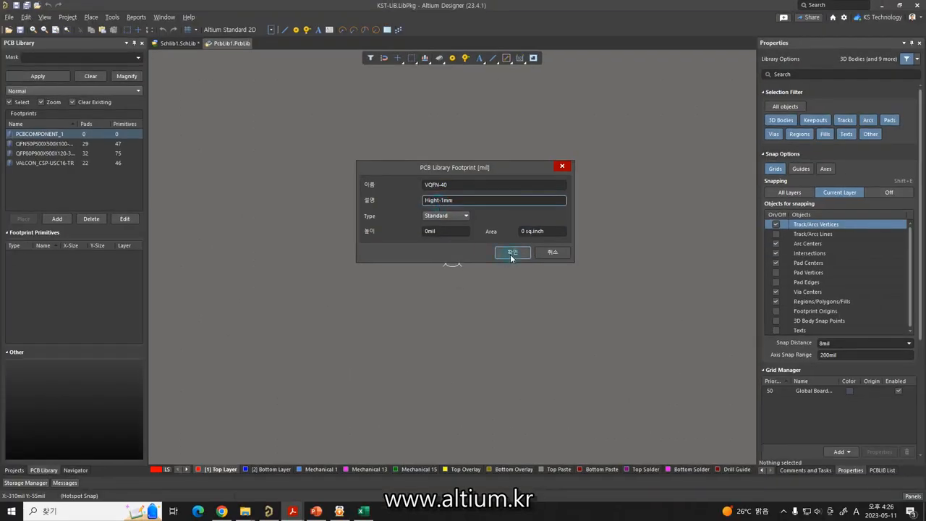
pyautogui.click(510, 254)
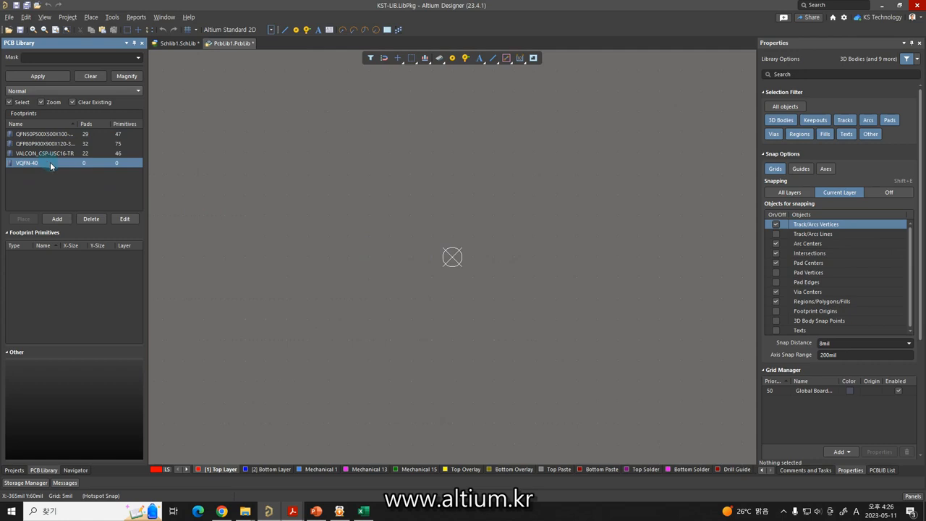
# Step: Start placing a pad in the VQFN-40 footprint with designator 1 on the Top Layer
pyautogui.click(316, 244)
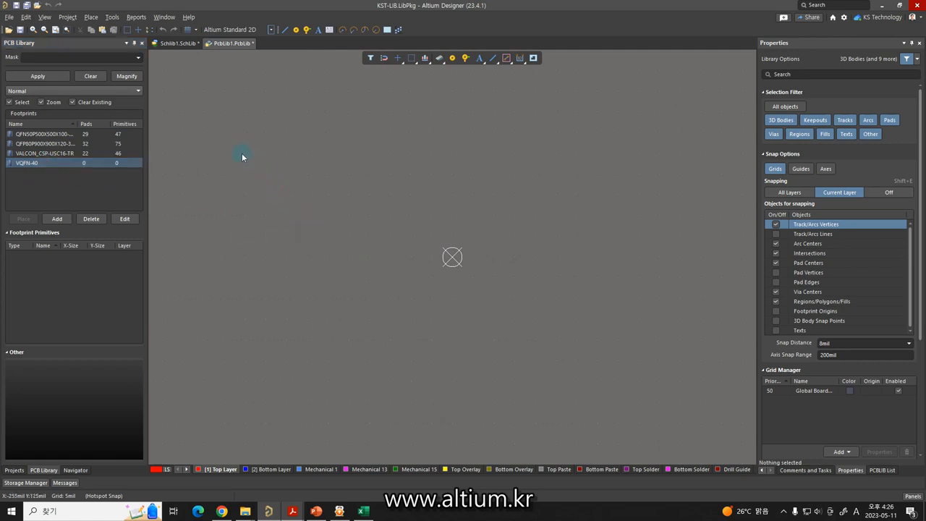
pyautogui.click(90, 16)
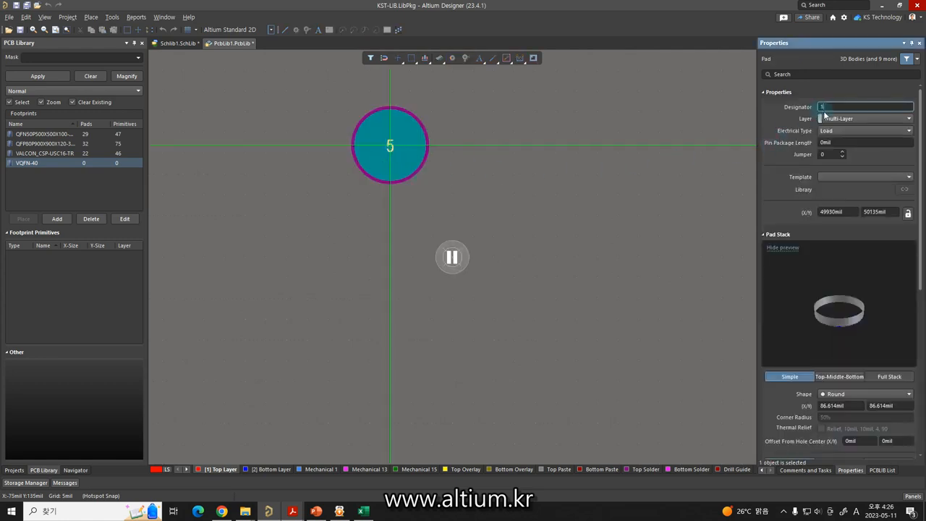
pyautogui.write('1')
pyautogui.click(830, 120)
pyautogui.scroll(1, 834, 139)
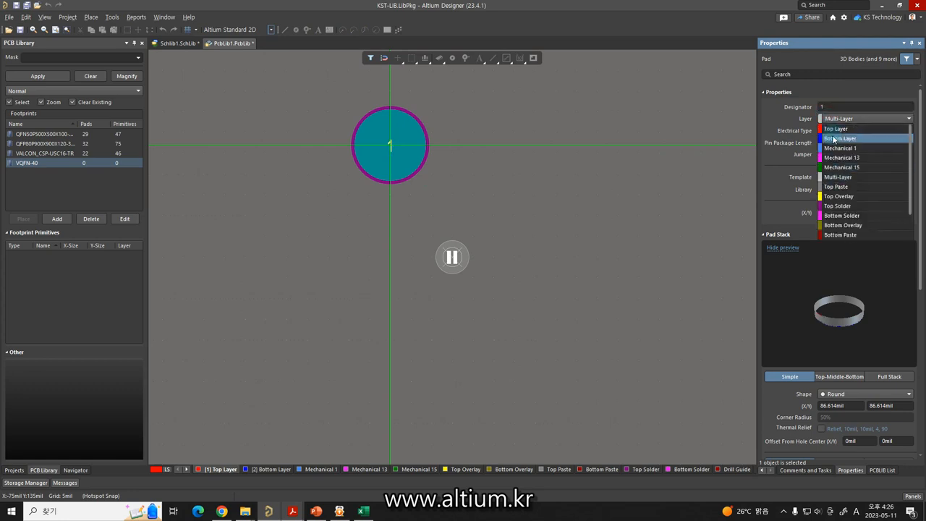
pyautogui.click(834, 130)
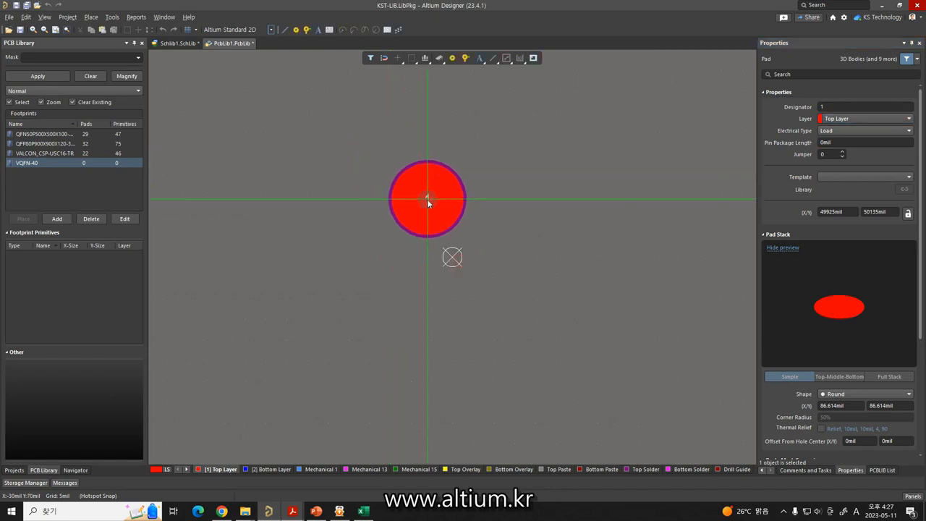
# Step: Switch the units to millimetres and make the pad a Rounded Rectangle with X/Y sizes of 0.6 and 0.22 mm
pyautogui.press('q')
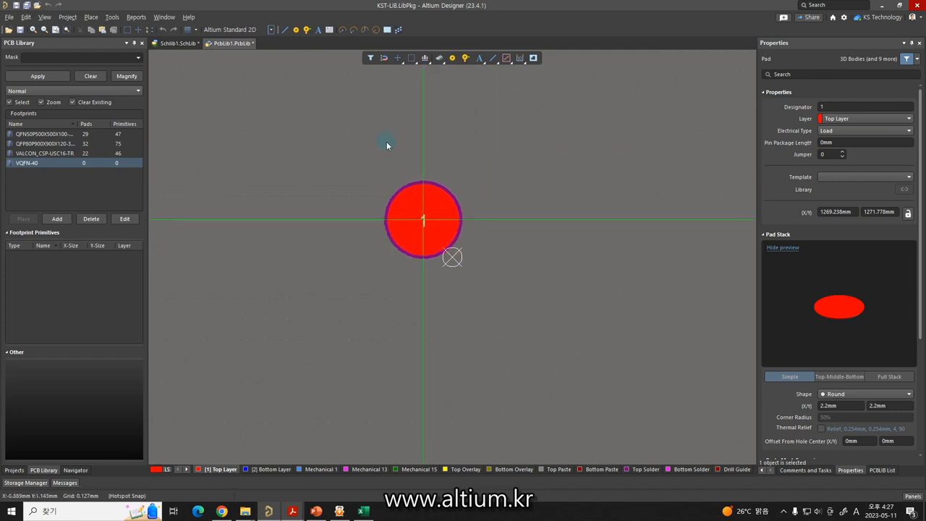
pyautogui.click(366, 173)
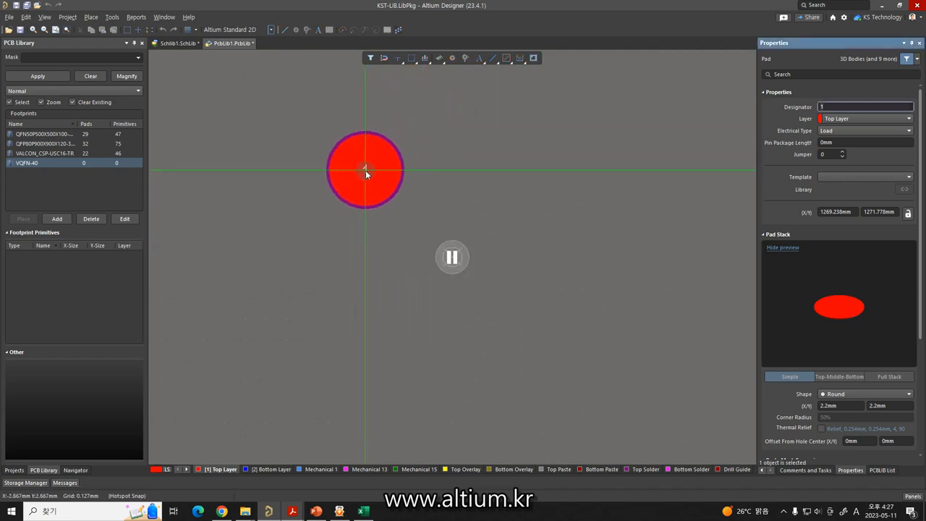
pyautogui.scroll(-2, 795, 278)
pyautogui.scroll(-3, 805, 307)
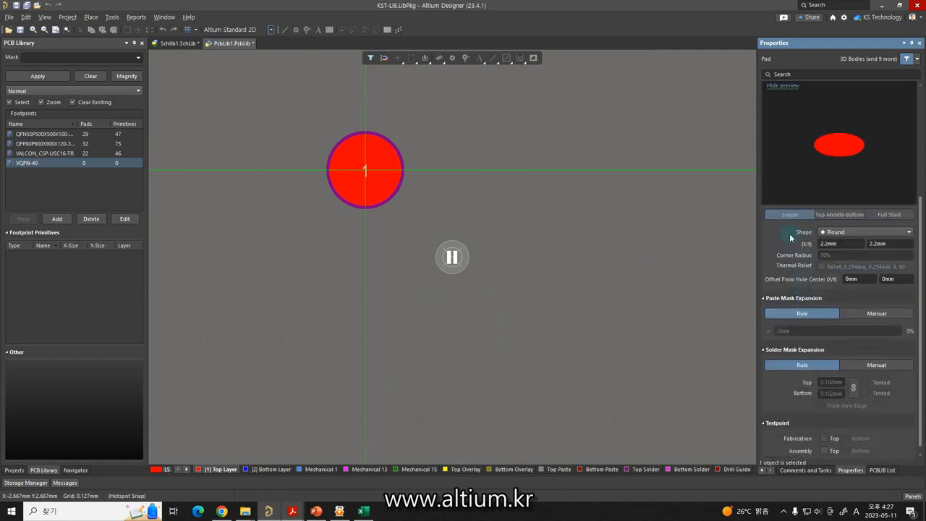
pyautogui.click(829, 233)
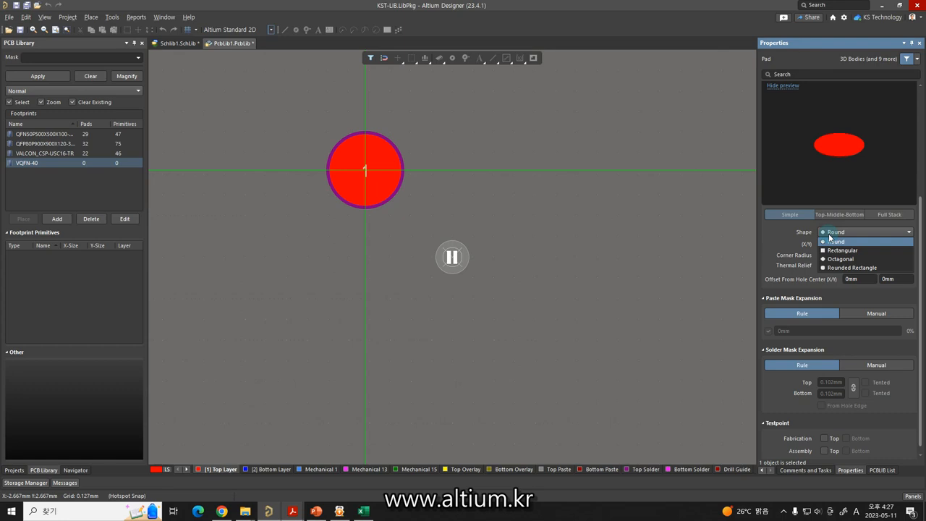
pyautogui.click(834, 269)
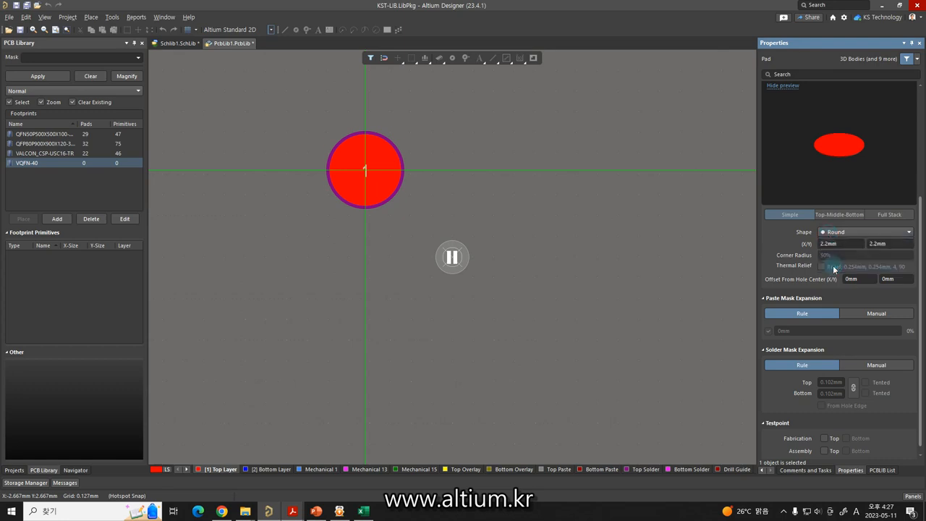
pyautogui.click(837, 244)
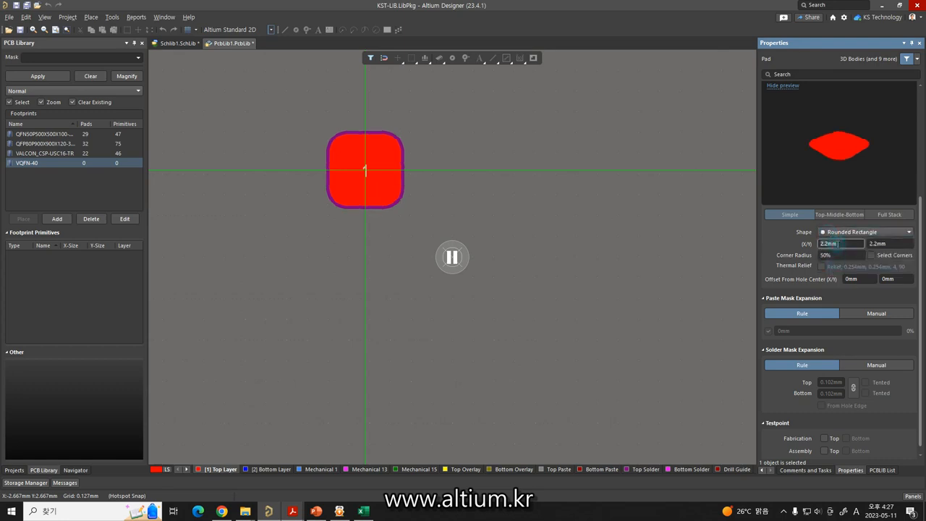
pyautogui.write('0.6')
pyautogui.click(877, 244)
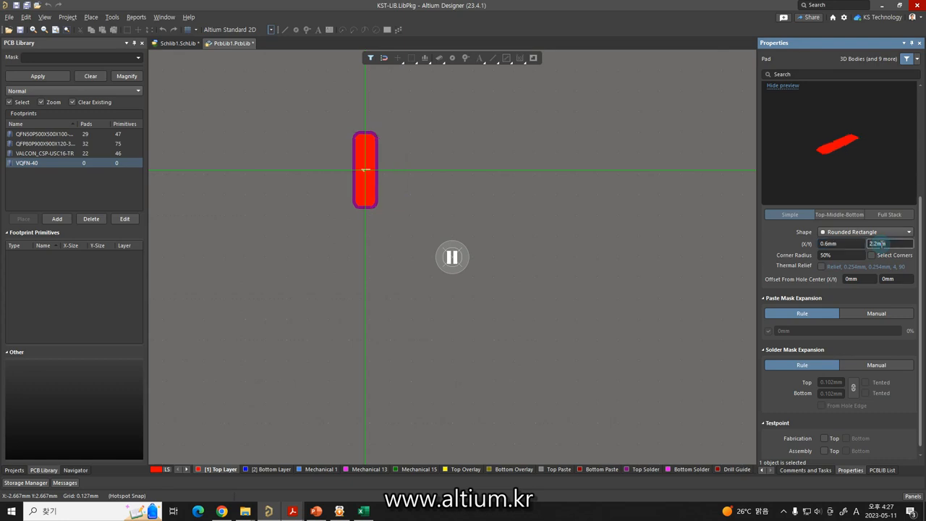
pyautogui.write('0.22')
# Step: Place pad 1 on the footprint origin and end pad placement
pyautogui.click(366, 171)
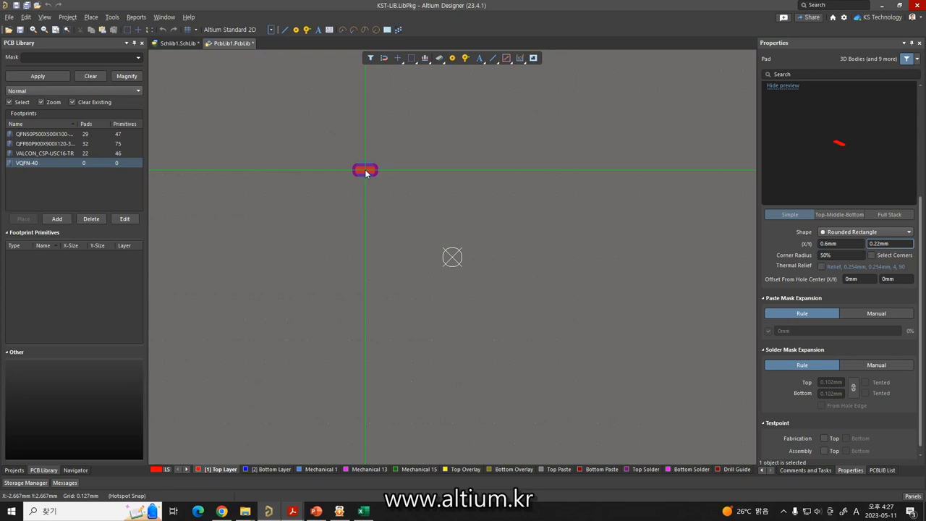
pyautogui.moveTo(367, 173)
pyautogui.mouseDown()
pyautogui.moveTo(415, 215)
pyautogui.moveTo(432, 252)
pyautogui.moveTo(571, 263)
pyautogui.moveTo(452, 261)
pyautogui.mouseUp()
pyautogui.click(451, 261)
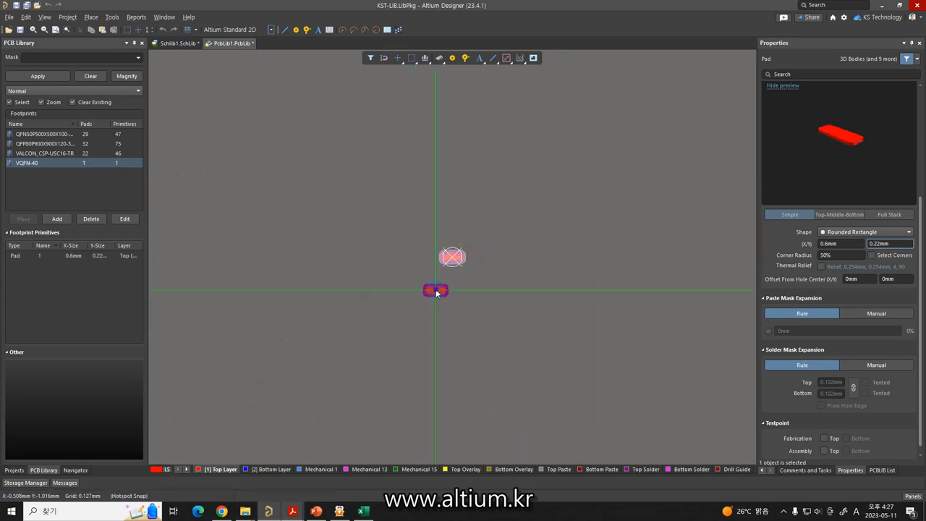
pyautogui.rightClick(454, 270)
pyautogui.keyDown('ctrl'); pyautogui.scroll(5, 448, 268); pyautogui.keyUp('ctrl')
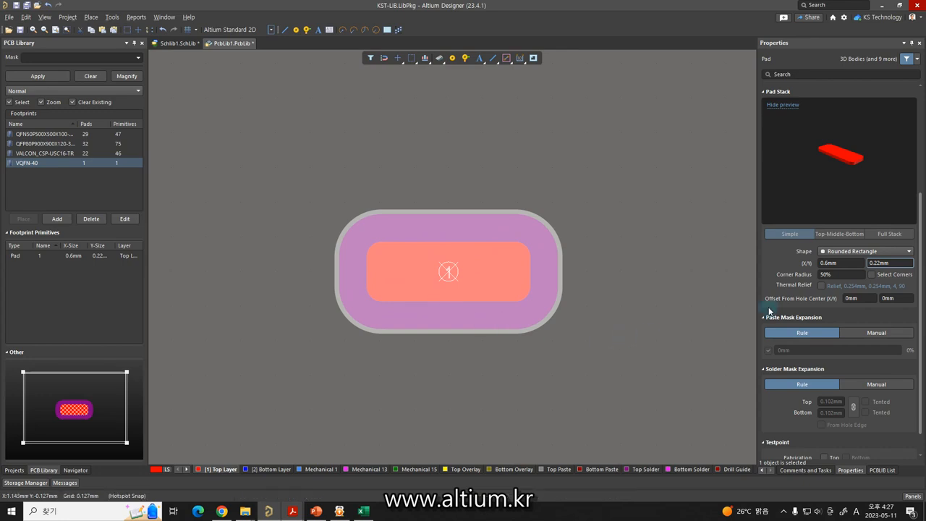
pyautogui.moveTo(601, 293); pyautogui.dragTo(755, 298, button='right')
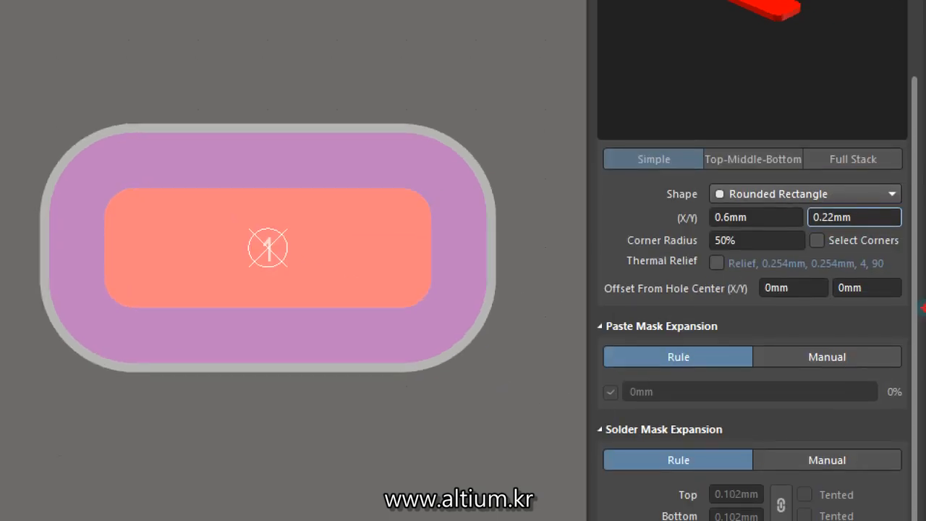
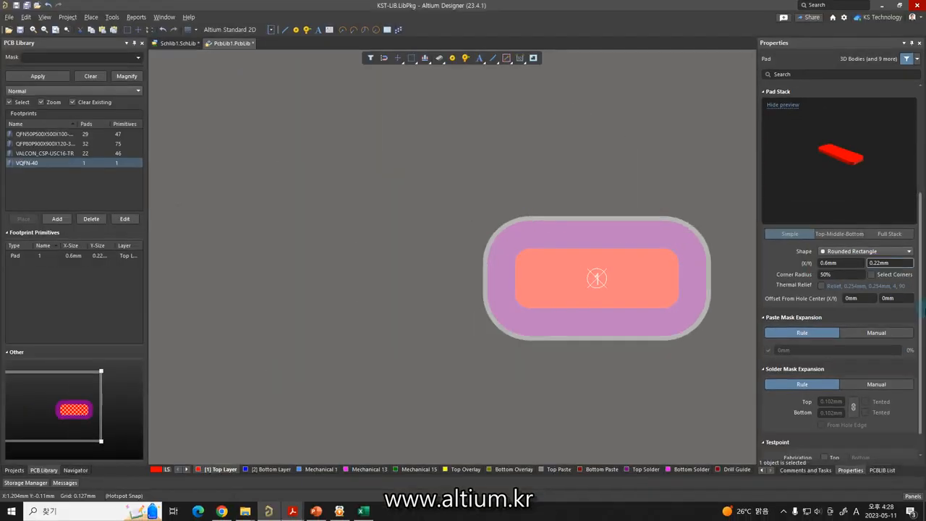
# Step: Check the mask values on the PowerPoint slide, and set pad 1's Solder Mask Expansion in Altium Designer to Manual with 0.07mm
pyautogui.scroll(-2, 885, 362)
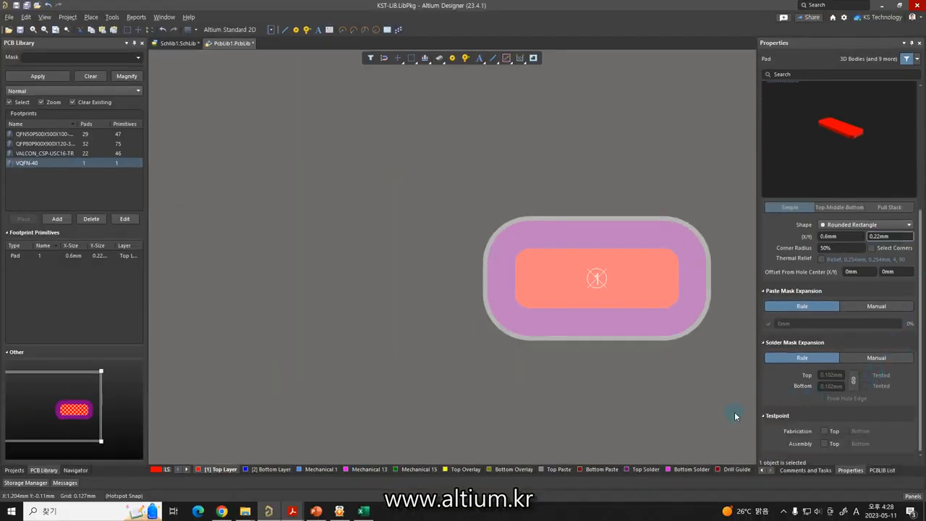
pyautogui.click(317, 512)
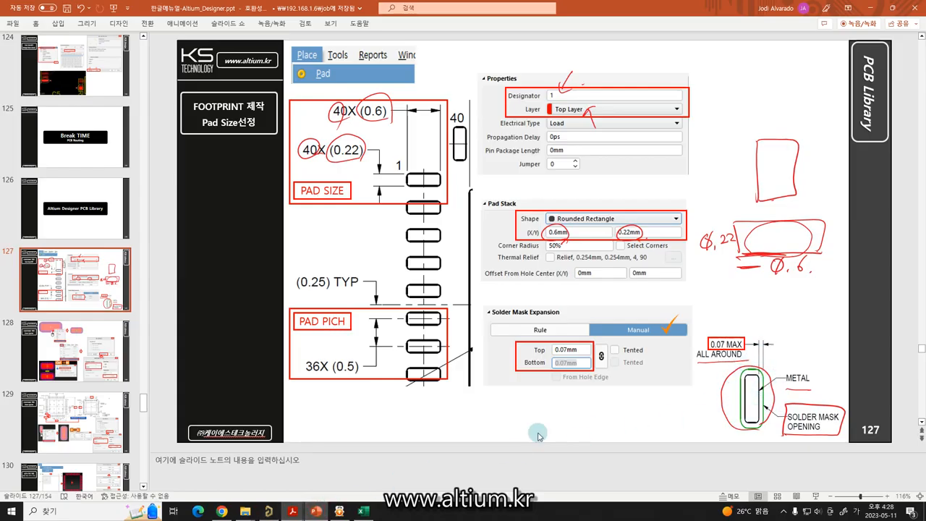
pyautogui.click(272, 516)
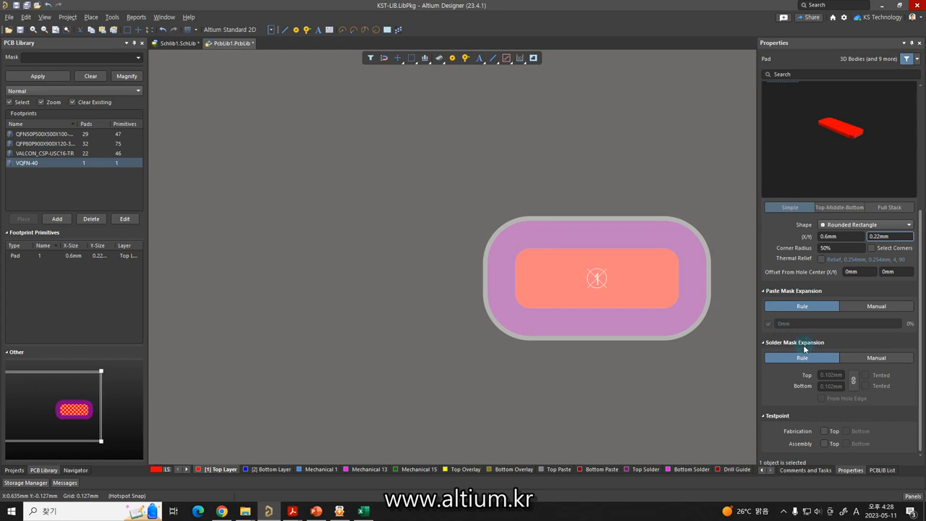
pyautogui.click(851, 358)
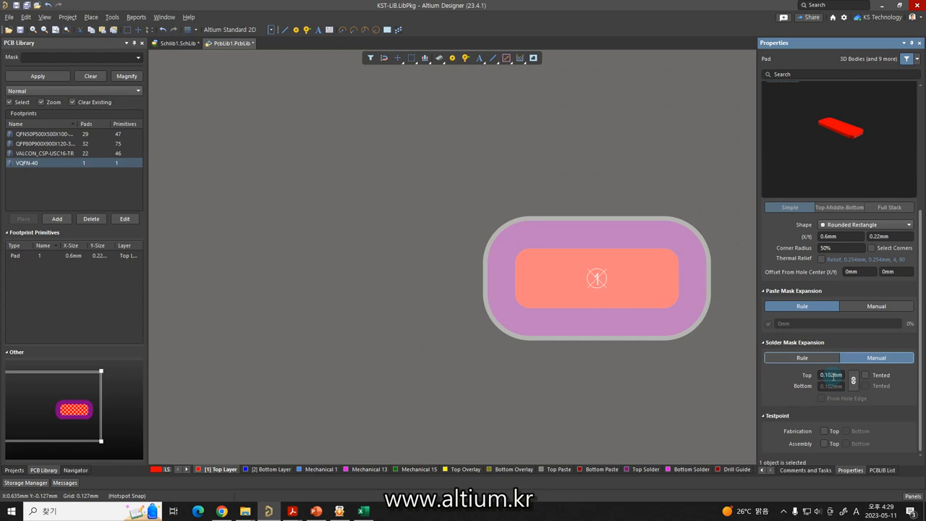
pyautogui.click(741, 389)
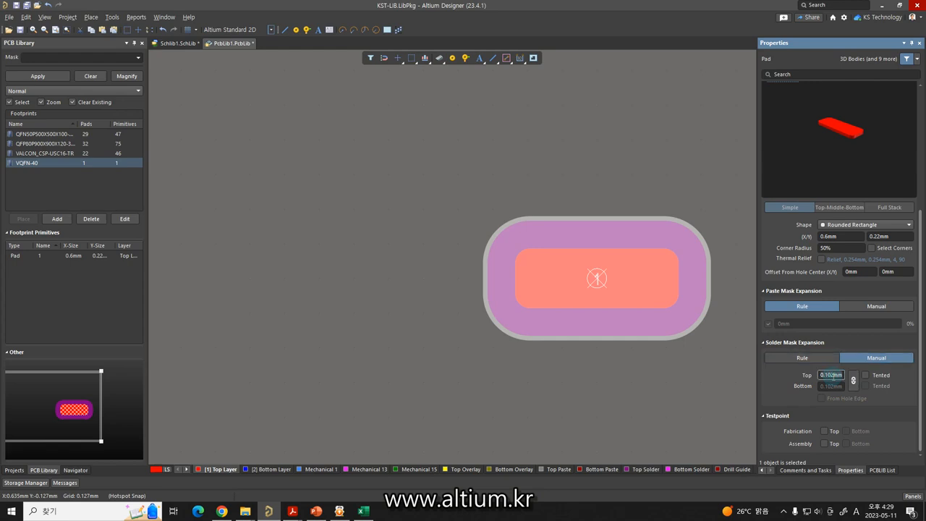
pyautogui.write('0.007')
pyautogui.press('Return')
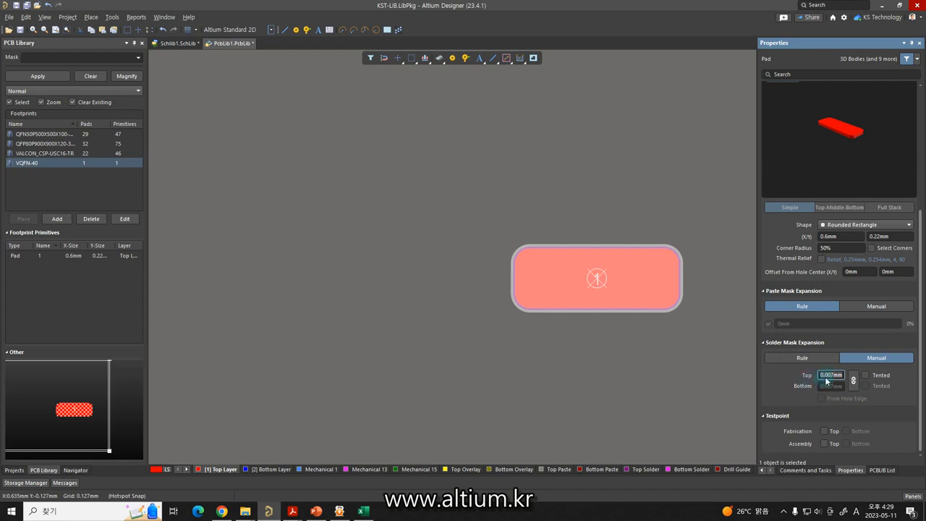
pyautogui.click(826, 377)
pyautogui.press('BackSpace')
pyautogui.press('Return')
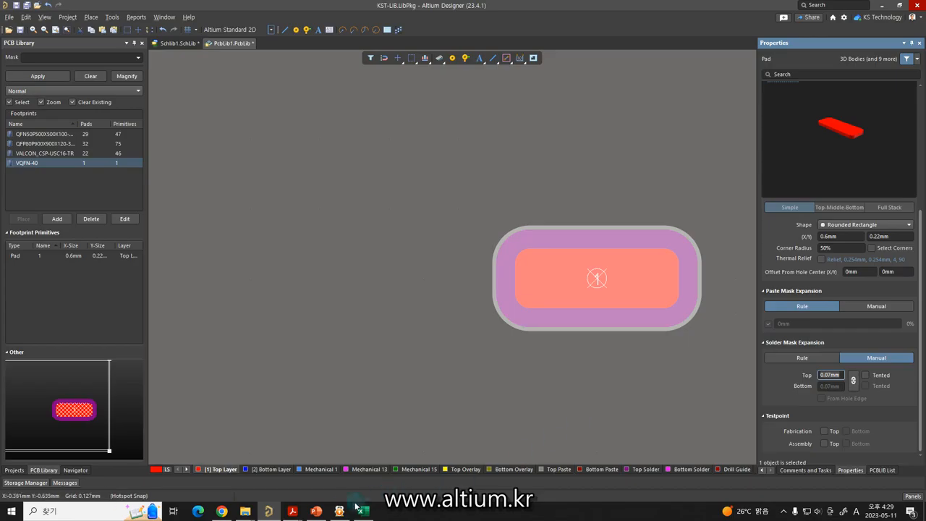
# Step: Switch to PowerPoint, go on to the Paste Special slide, and circle the item count 10 and text increment 1
pyautogui.click(316, 511)
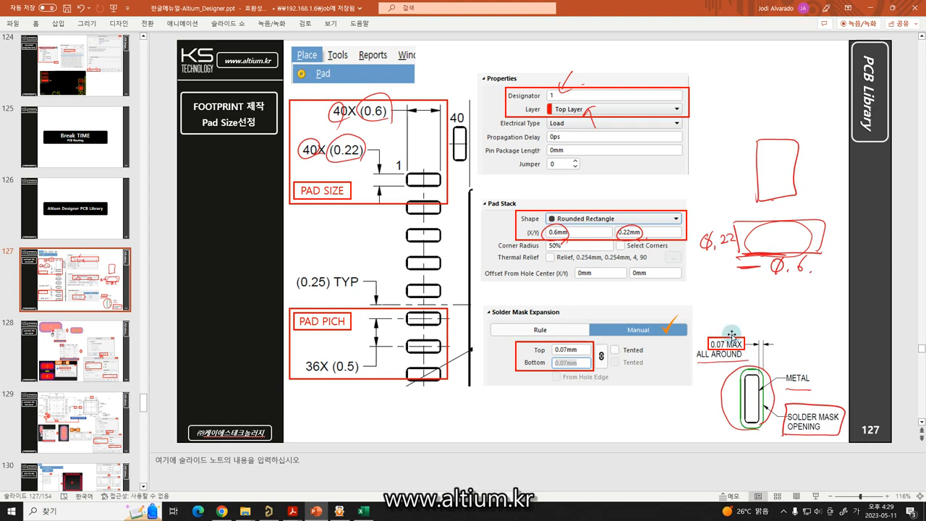
pyautogui.moveTo(728, 344); pyautogui.dragTo(739, 344)
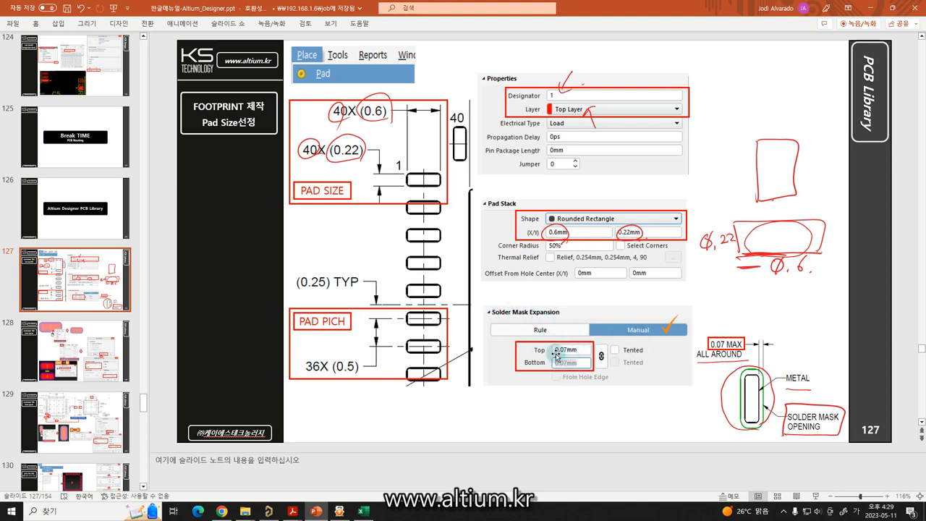
pyautogui.scroll(-1, 564, 356)
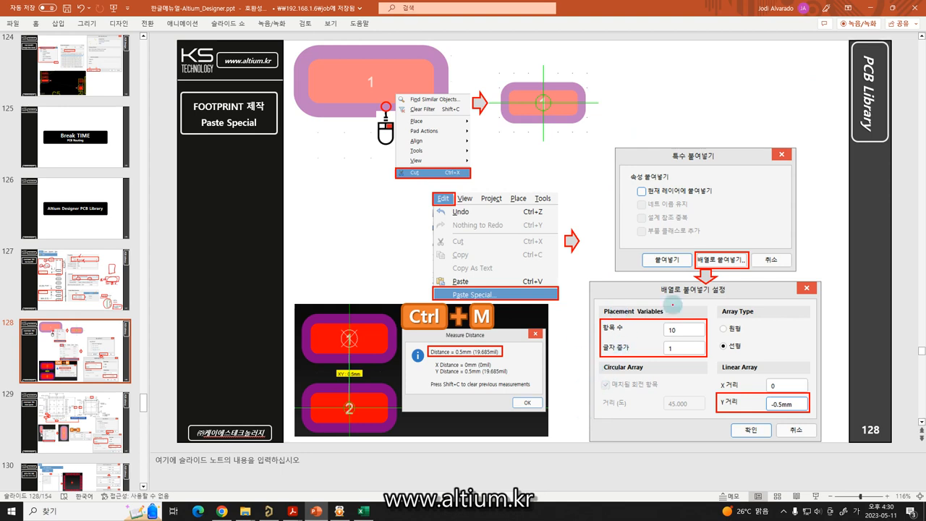
pyautogui.moveTo(676, 322)
pyautogui.mouseDown()
pyautogui.moveTo(660, 334)
pyautogui.moveTo(669, 323)
pyautogui.mouseUp()
pyautogui.moveTo(673, 357)
pyautogui.mouseDown()
pyautogui.moveTo(665, 338)
pyautogui.moveTo(679, 352)
pyautogui.mouseUp()
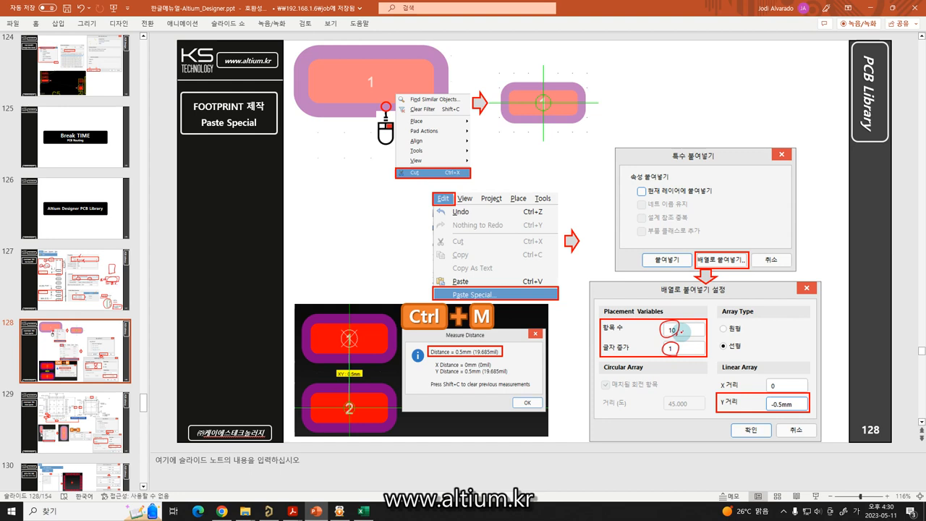
# Step: Mark the -0.5mm Y distance of the linear array on the slide and sketch two pads spaced 0.5 beside it
pyautogui.moveTo(720, 402); pyautogui.dragTo(713, 387)
pyautogui.moveTo(784, 413); pyautogui.dragTo(794, 405)
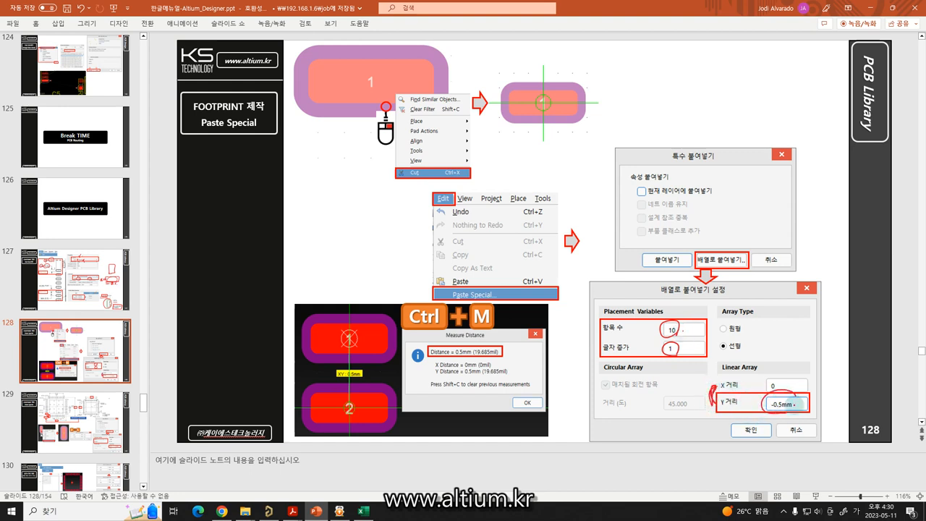
pyautogui.moveTo(821, 375)
pyautogui.mouseDown()
pyautogui.moveTo(861, 375)
pyautogui.moveTo(825, 382)
pyautogui.moveTo(860, 407)
pyautogui.moveTo(835, 408)
pyautogui.moveTo(816, 376)
pyautogui.moveTo(816, 405)
pyautogui.moveTo(847, 399)
pyautogui.moveTo(847, 386)
pyautogui.moveTo(884, 384)
pyautogui.mouseUp()
pyautogui.moveTo(894, 370); pyautogui.dragTo(888, 385)
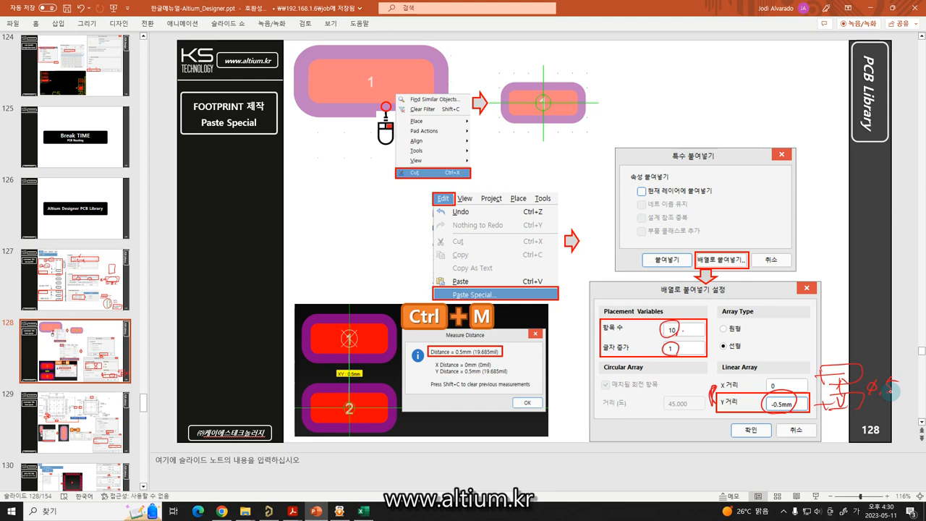
# Step: Compare the pad pitch dimension on the pad size slide with the linear array's Y distance on the Paste Special slide
pyautogui.scroll(1, 890, 391)
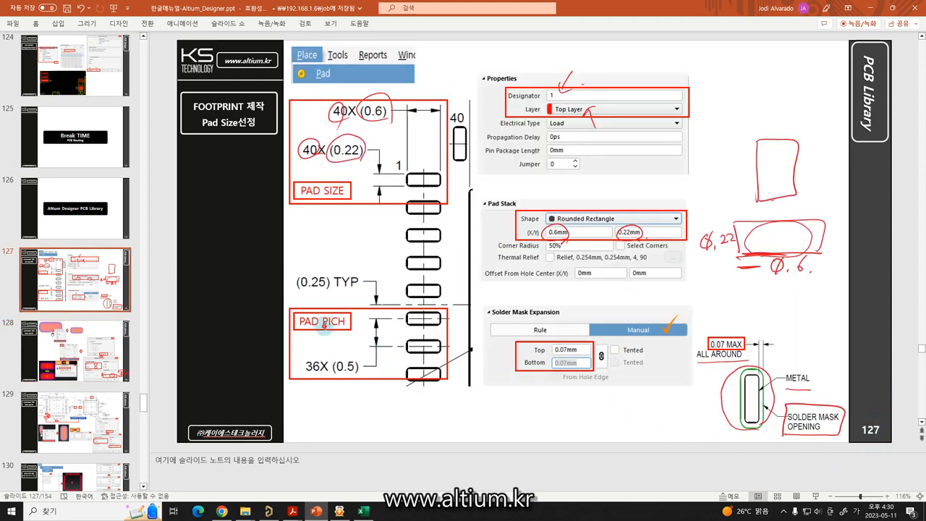
pyautogui.click(323, 323)
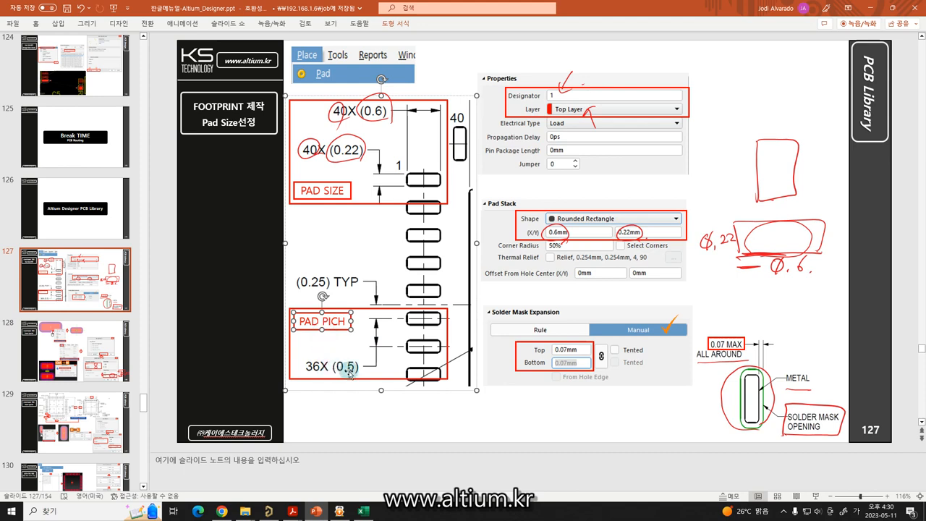
pyautogui.scroll(-1, 345, 371)
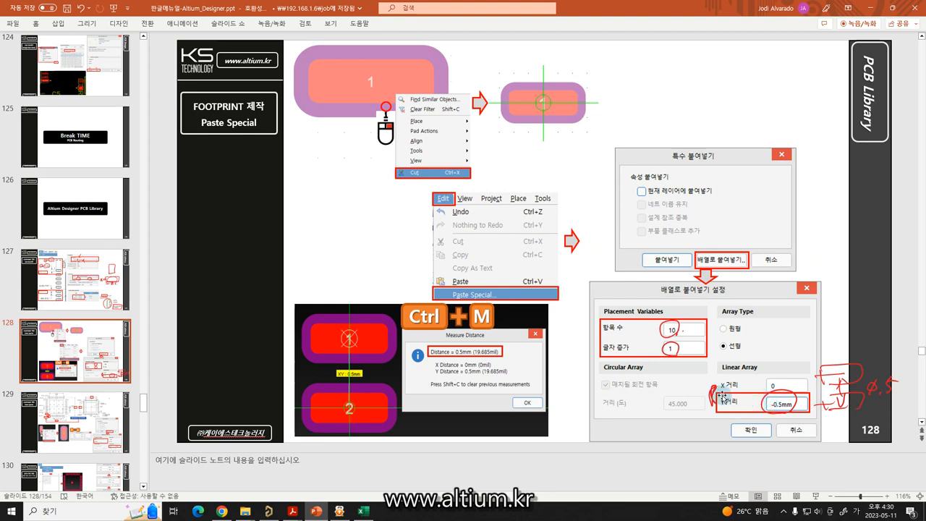
pyautogui.scroll(1, 703, 374)
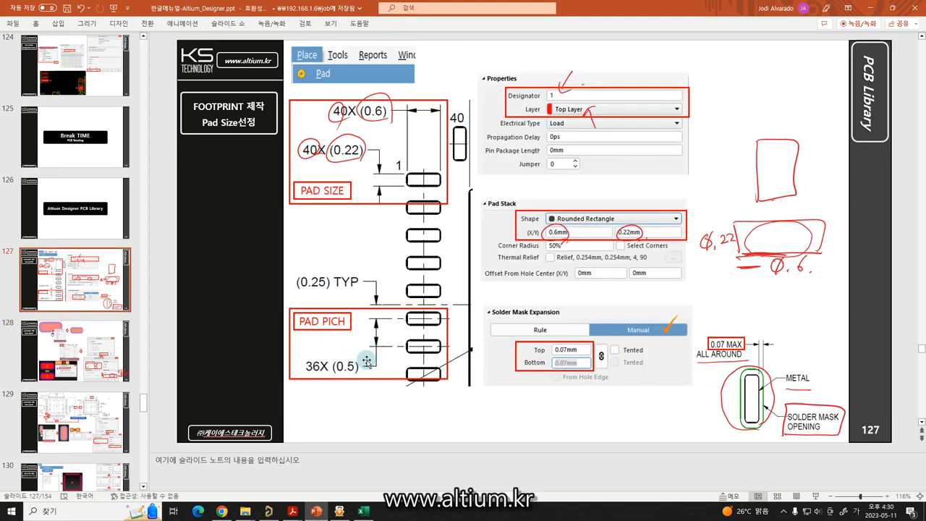
pyautogui.scroll(-1, 367, 362)
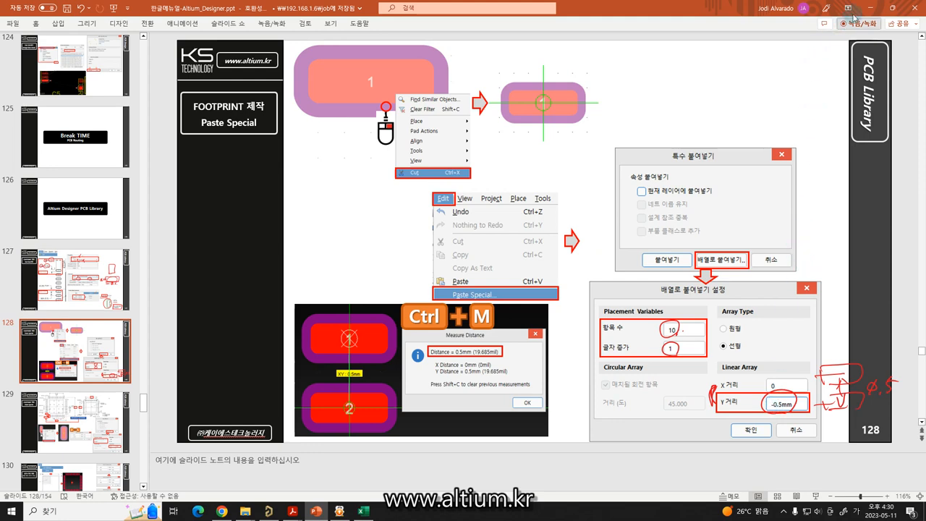
# Step: Switch to Altium Designer and cut pad 1 from the footprint, using its centre as the reference point
pyautogui.click(865, 11)
pyautogui.click(612, 192)
pyautogui.moveTo(558, 176); pyautogui.dragTo(450, 122, button='right')
pyautogui.moveTo(454, 142); pyautogui.dragTo(448, 164, button='middle')
pyautogui.moveTo(431, 154); pyautogui.dragTo(380, 137, button='right')
pyautogui.click(417, 175)
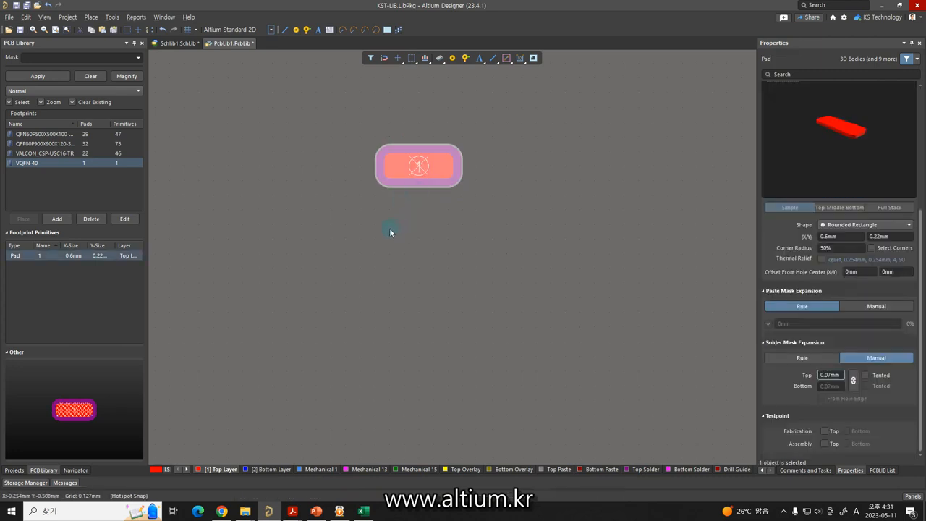
pyautogui.rightClick(418, 161)
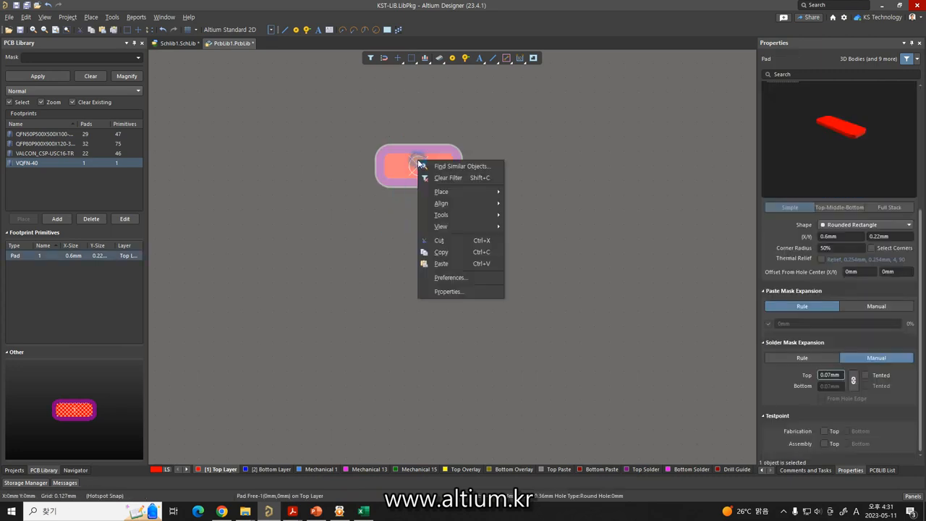
pyautogui.click(439, 241)
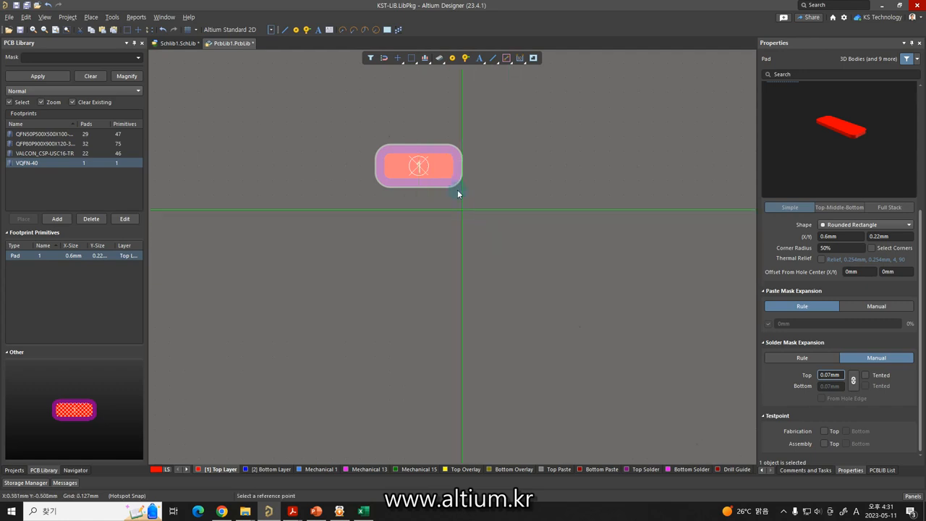
pyautogui.click(417, 165)
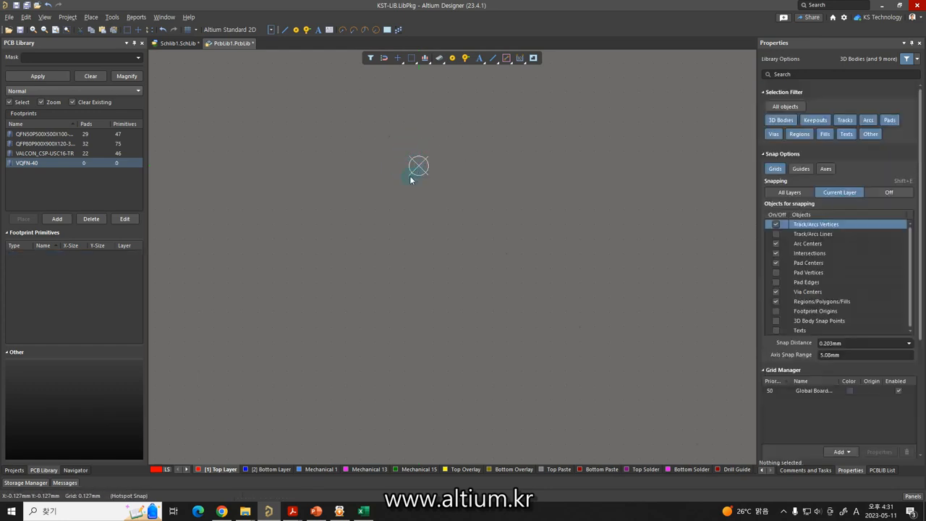
# Step: Set up a Paste Special array of the cut pad as linear, with 10 items, text increment 1, X distance 0mm and Y distance -0.5
pyautogui.click(25, 17)
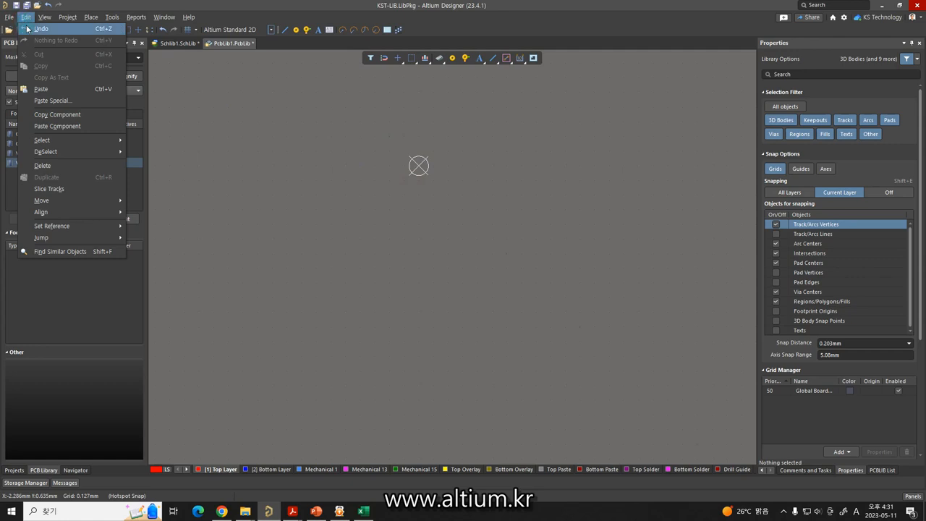
pyautogui.click(50, 101)
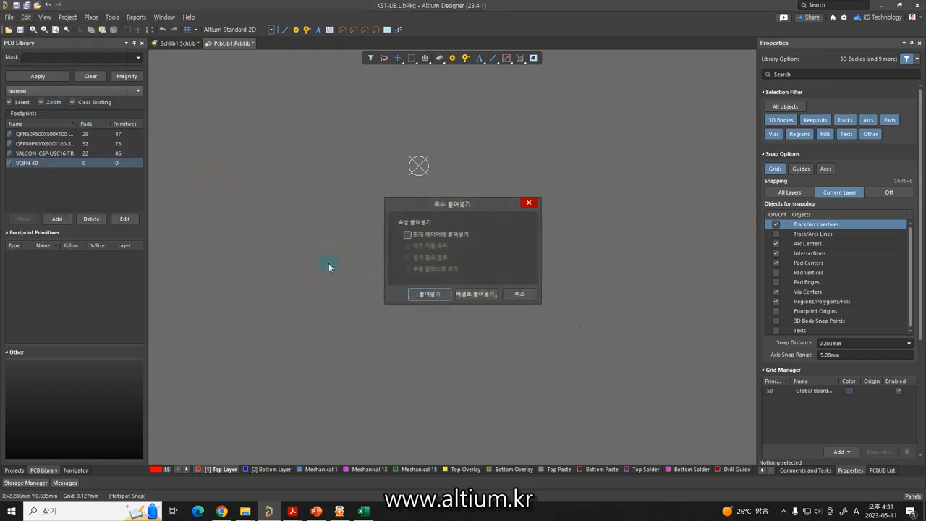
pyautogui.click(470, 296)
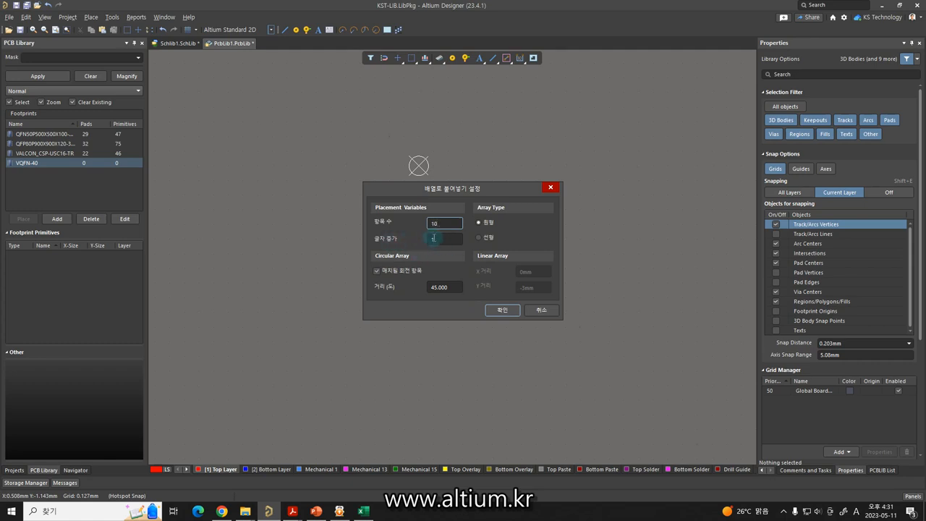
pyautogui.click(438, 287)
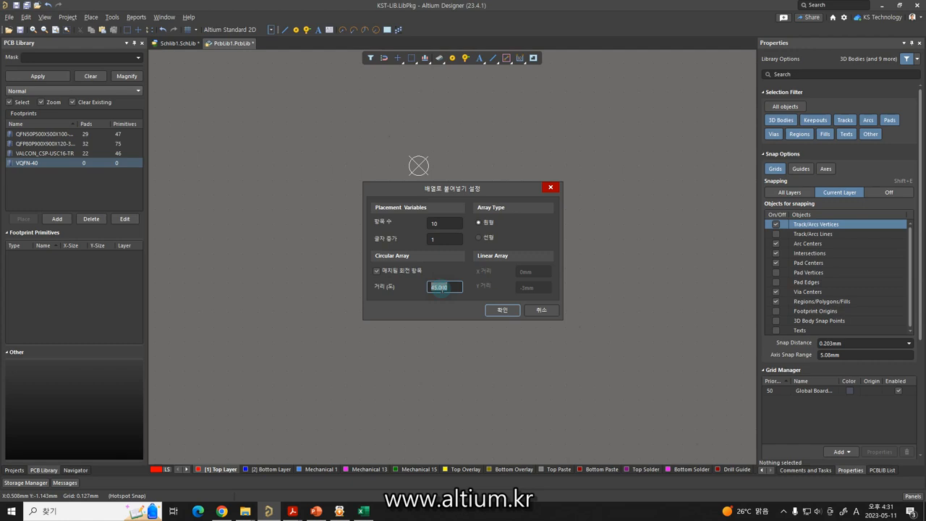
pyautogui.click(478, 237)
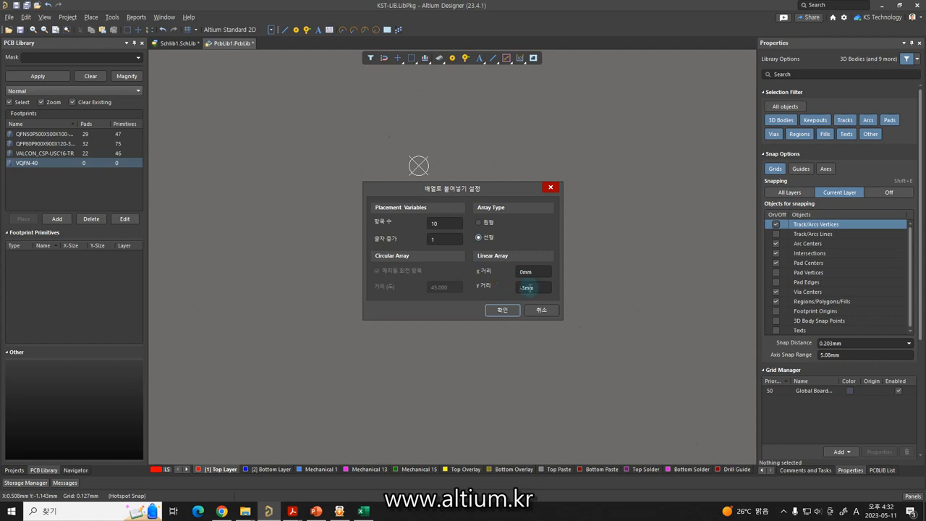
pyautogui.doubleClick(541, 287)
pyautogui.write('-0.5')
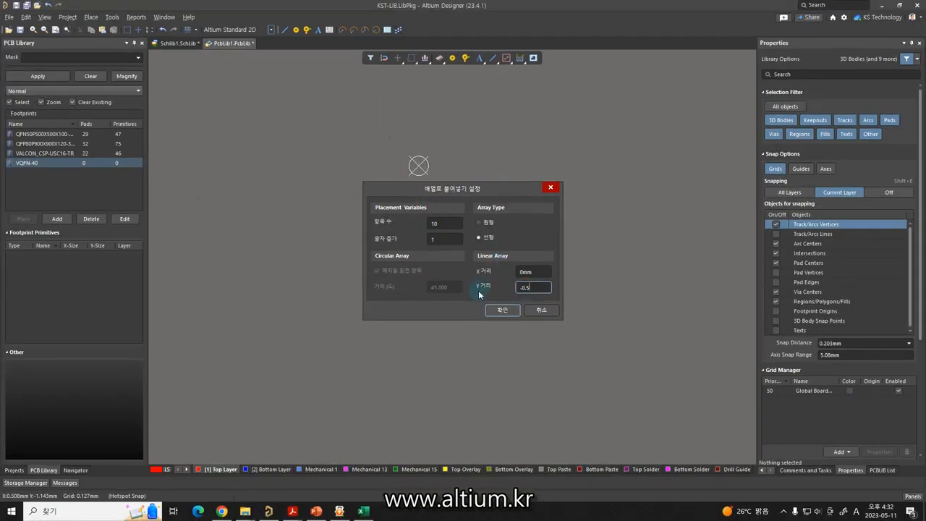
# Step: Confirm the array settings and place the column of ten pads starting at the footprint origin
pyautogui.click(500, 310)
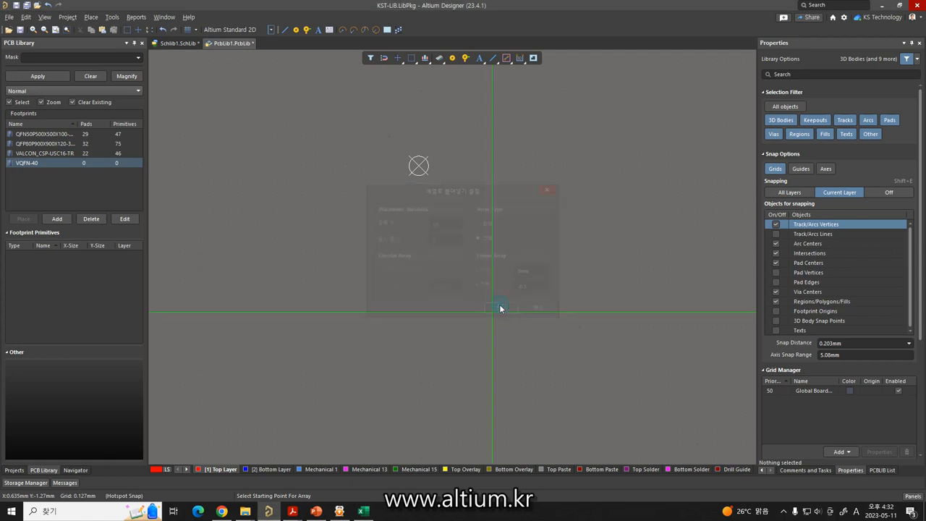
pyautogui.click(419, 171)
pyautogui.keyDown('ctrl'); pyautogui.scroll(-2, 419, 172); pyautogui.keyUp('ctrl')
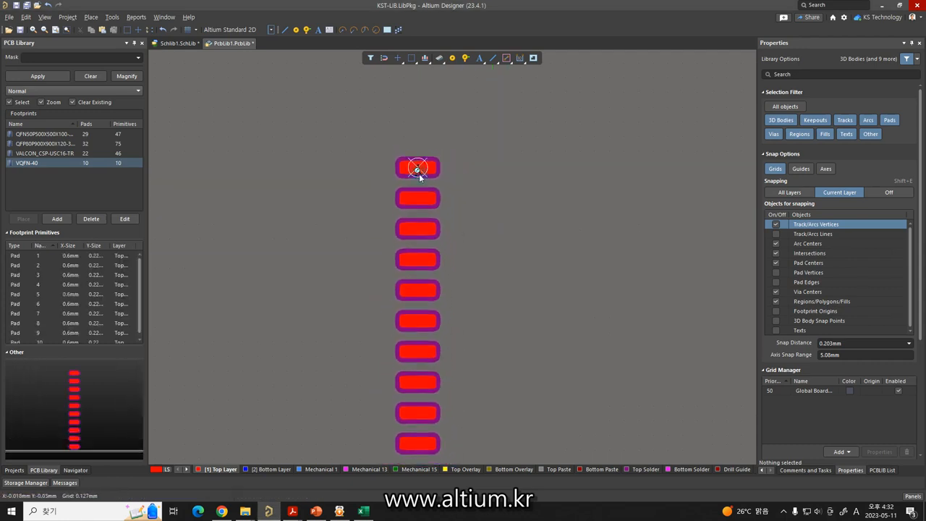
pyautogui.moveTo(419, 193); pyautogui.dragTo(405, 142, button='right')
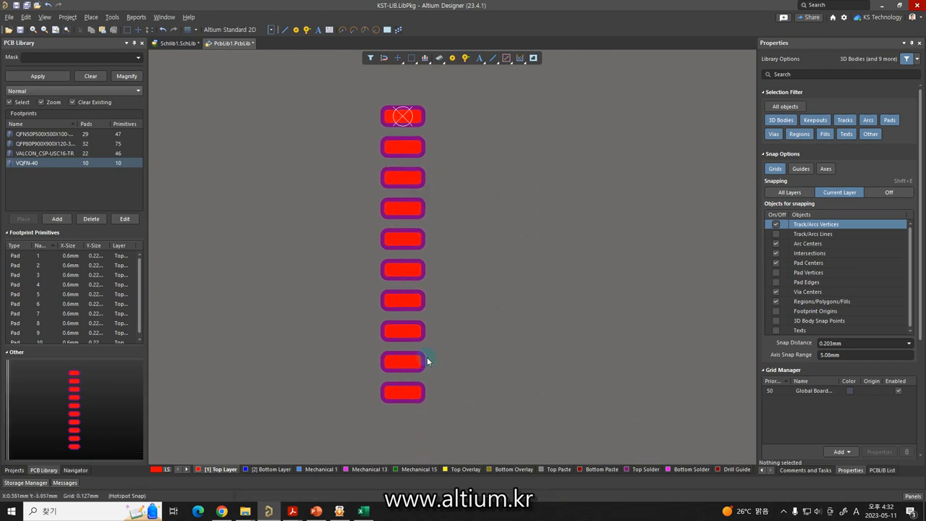
pyautogui.keyDown('ctrl'); pyautogui.scroll(2, 411, 381); pyautogui.keyUp('ctrl')
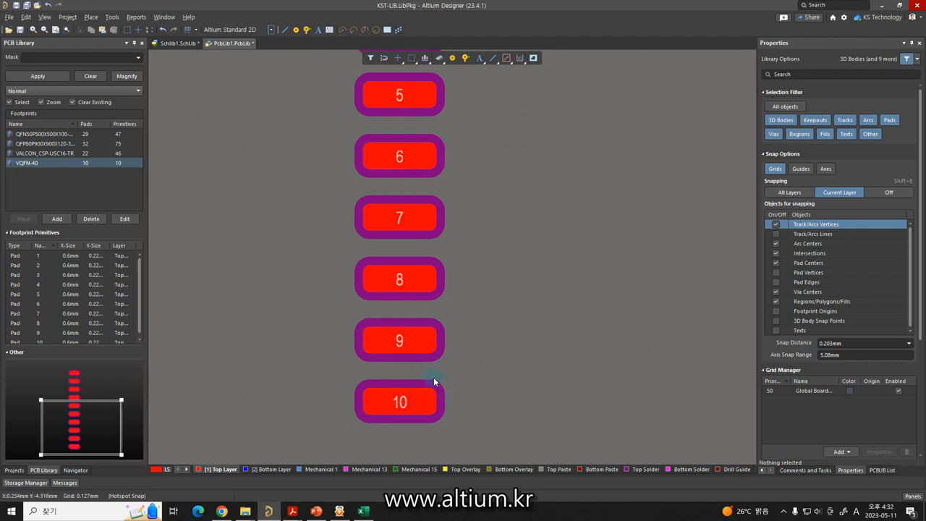
# Step: Write G and circle the 0.025 mm grid option on screen, and set the snap grid to 0.025 mm
pyautogui.press('g')
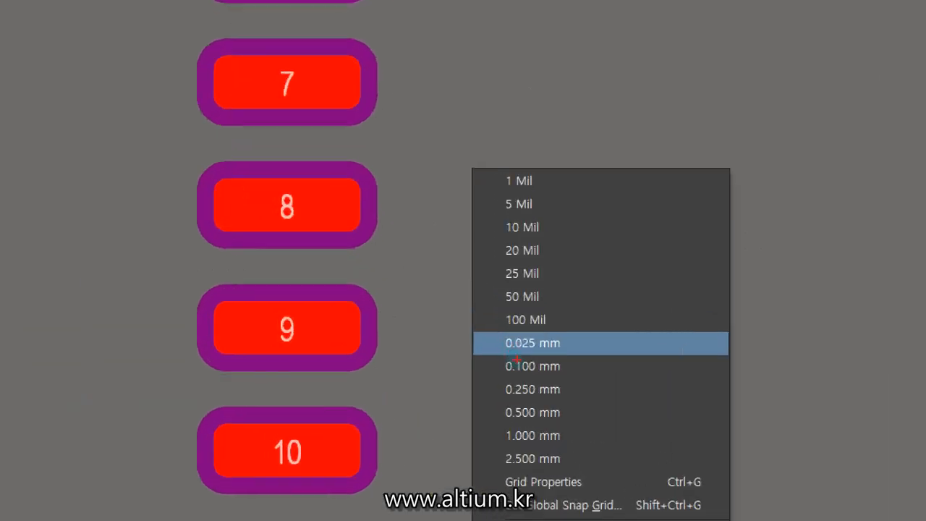
pyautogui.moveTo(428, 326)
pyautogui.mouseDown()
pyautogui.moveTo(385, 377)
pyautogui.moveTo(427, 371)
pyautogui.mouseUp()
pyautogui.moveTo(398, 362); pyautogui.dragTo(432, 379)
pyautogui.moveTo(551, 351)
pyautogui.mouseDown()
pyautogui.moveTo(506, 355)
pyautogui.moveTo(557, 339)
pyautogui.mouseUp()
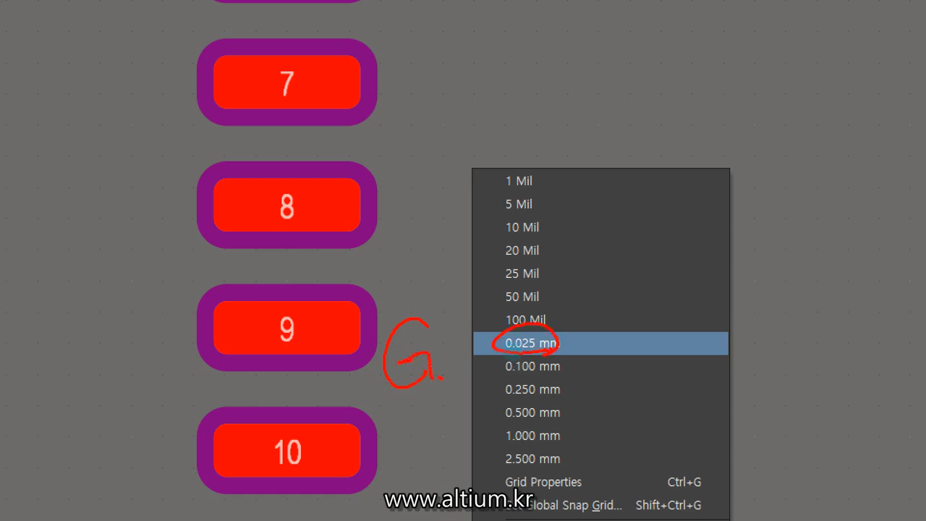
pyautogui.press('Escape')
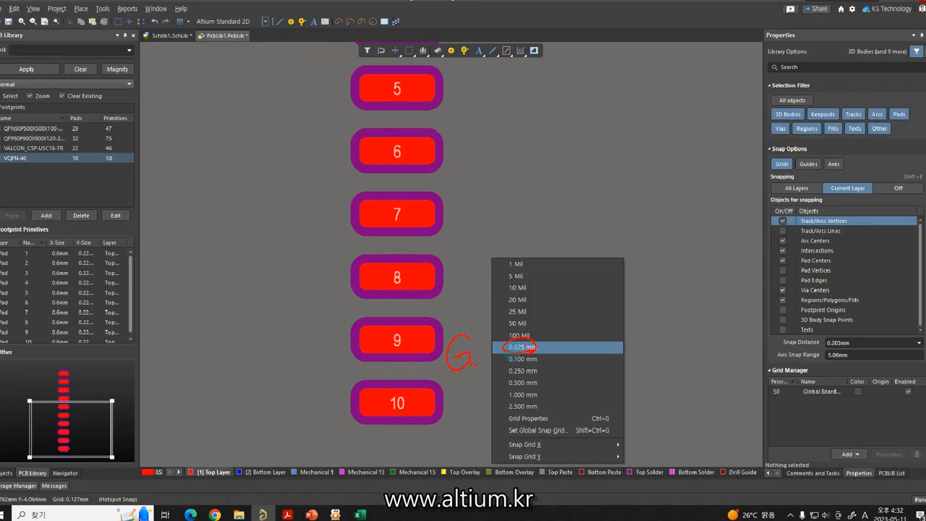
pyautogui.press('g')
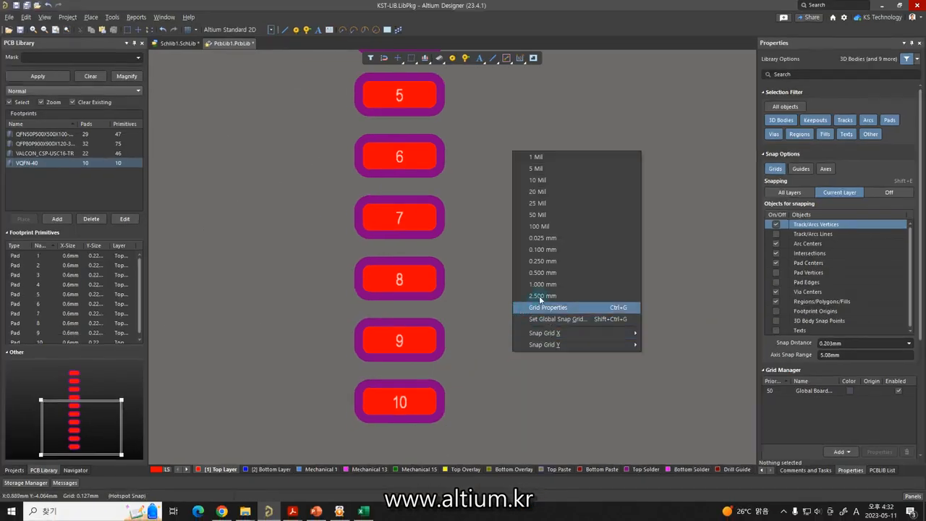
pyautogui.click(544, 238)
pyautogui.keyDown('ctrl'); pyautogui.scroll(-3, 511, 326); pyautogui.keyUp('ctrl')
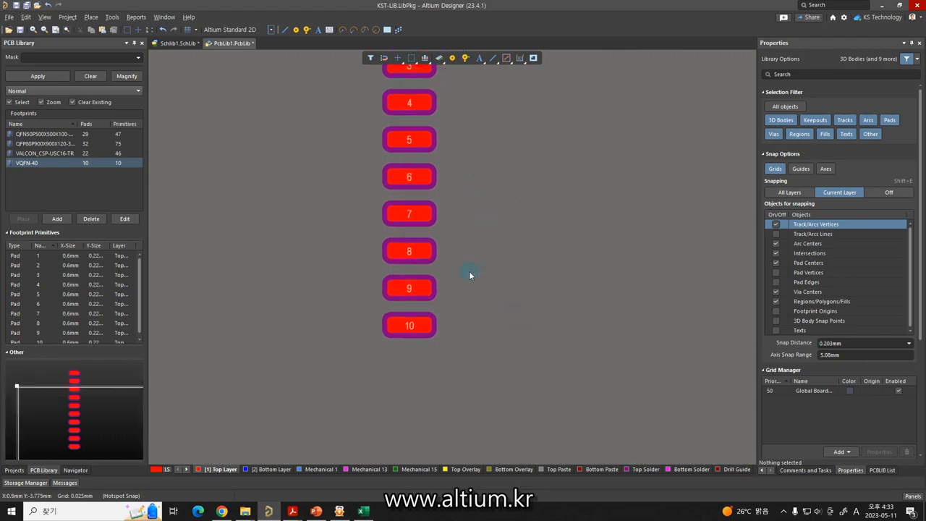
# Step: Copy pad 10 by its centre and place the copy, rotated 90 degrees, at about X 1.025mm, Y -5.025mm
pyautogui.click(407, 332)
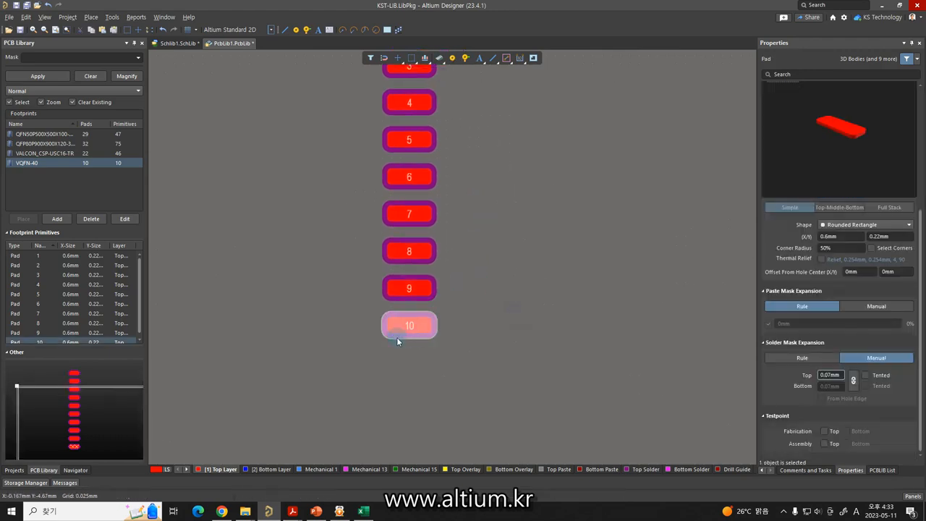
pyautogui.hotkey('ctrl', 'c')
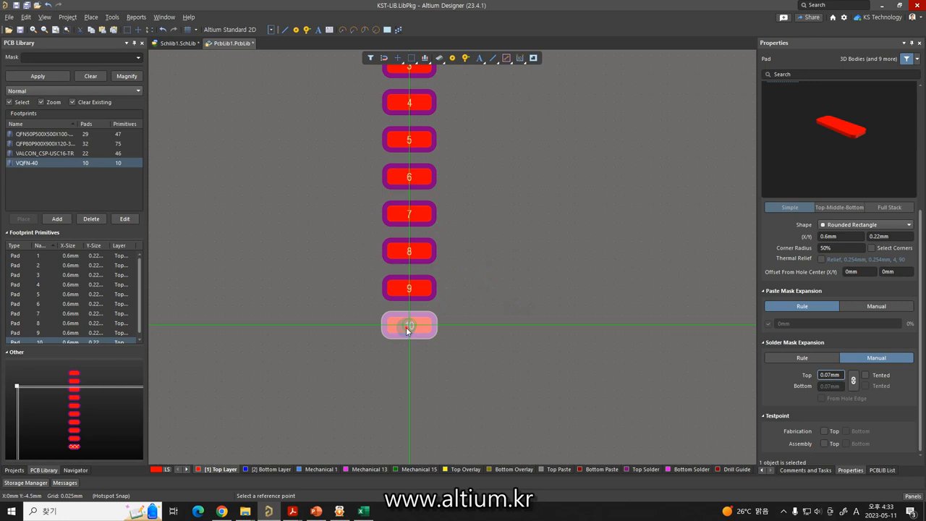
pyautogui.click(408, 327)
pyautogui.hotkey('ctrl', 'v')
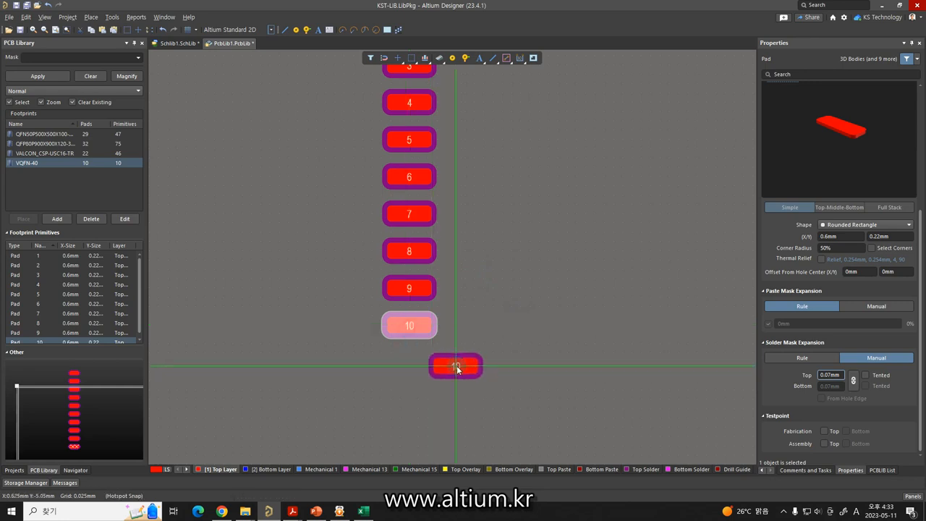
pyautogui.press('space')
pyautogui.click(485, 369)
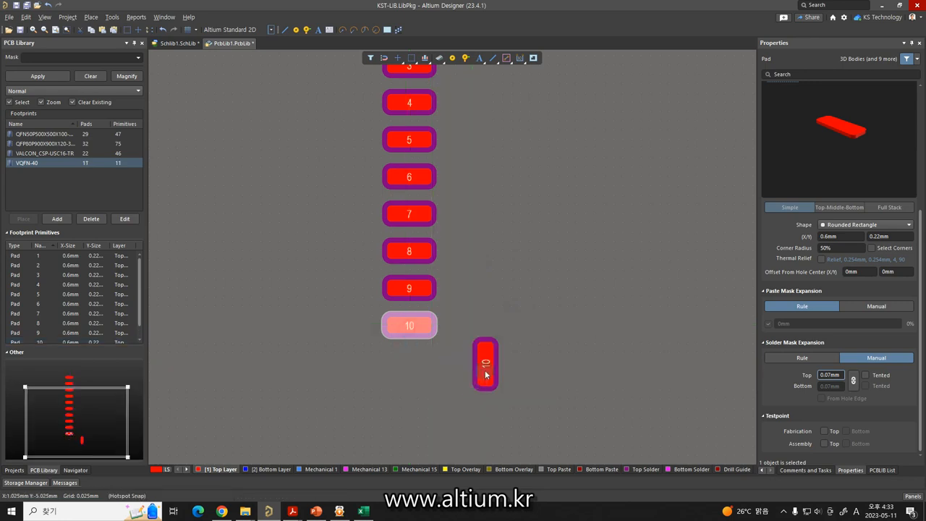
# Step: Set the designator of the rotated pad copy to 11 and deselect it
pyautogui.click(484, 369)
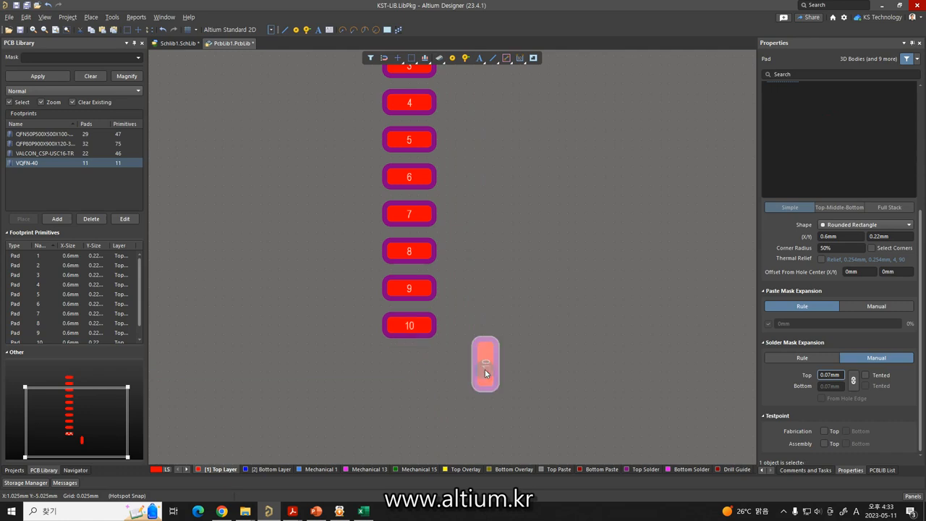
pyautogui.write('11')
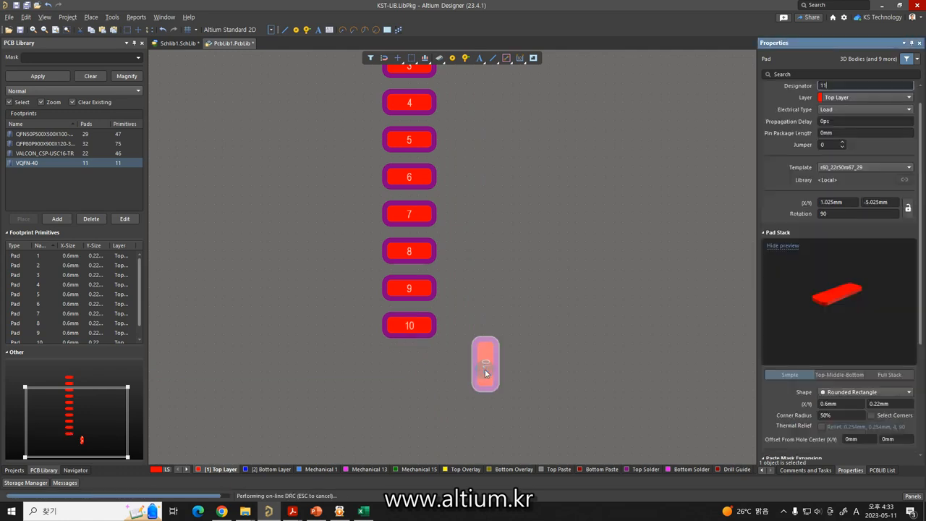
pyautogui.press('Return')
pyautogui.click(511, 394)
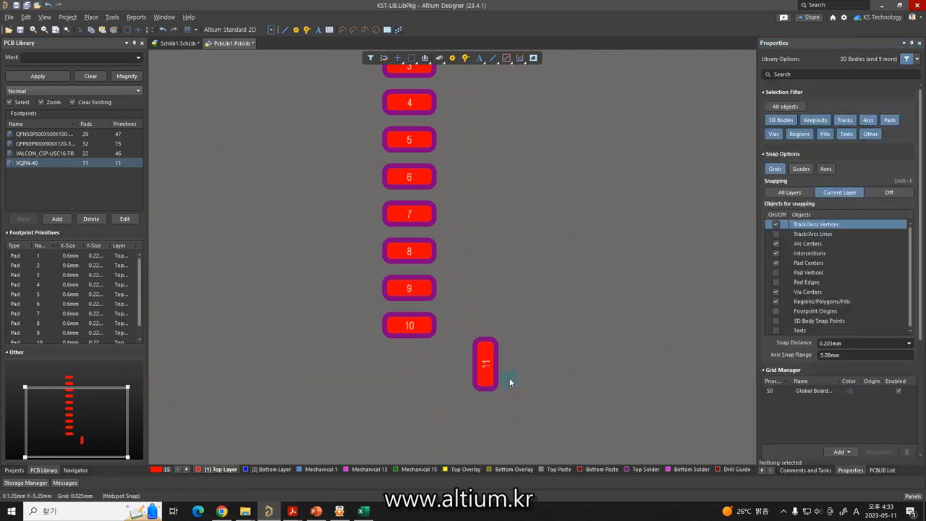
pyautogui.keyDown('ctrl'); pyautogui.scroll(-1, 510, 378); pyautogui.keyUp('ctrl')
pyautogui.keyDown('ctrl'); pyautogui.scroll(2, 490, 369); pyautogui.keyUp('ctrl')
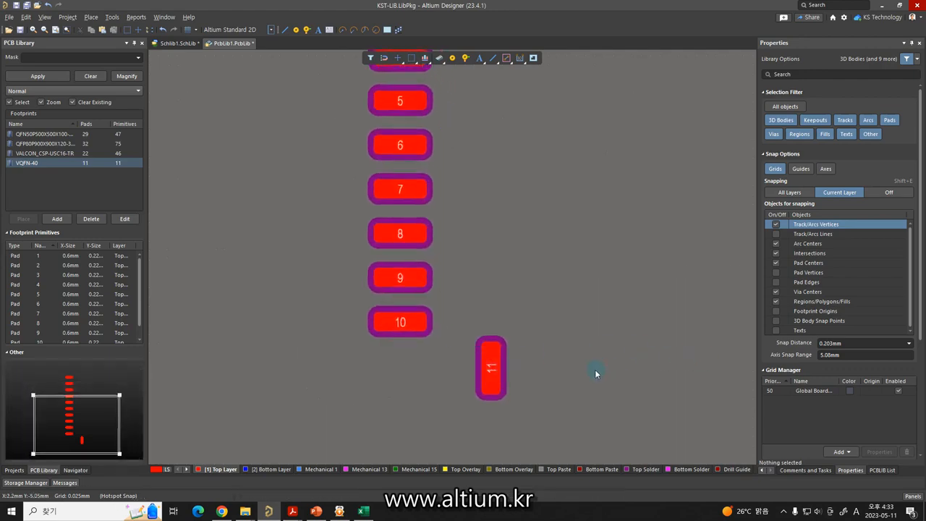
# Step: Switch to the PowerPoint manual, open the pad offset calculation slide, and mark the gap between pad 1's row and the upper pad row
pyautogui.click(316, 511)
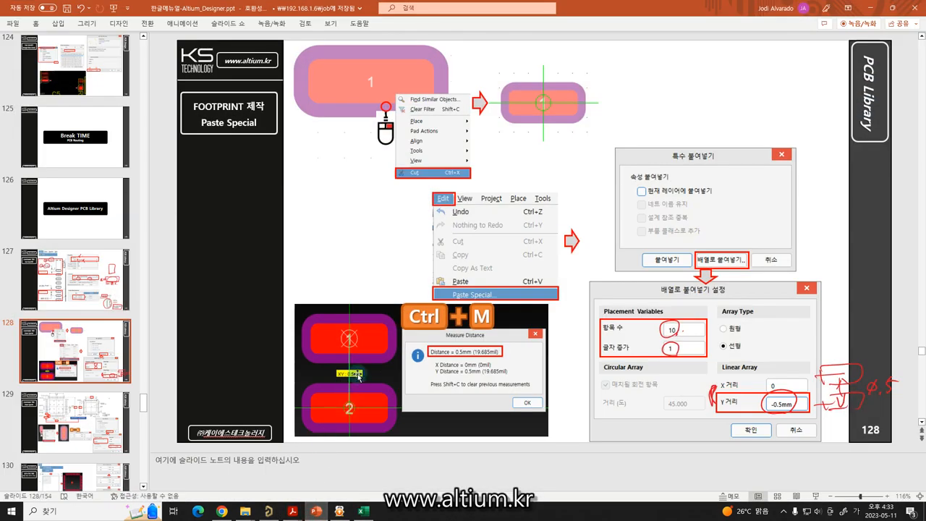
pyautogui.scroll(-1, 341, 384)
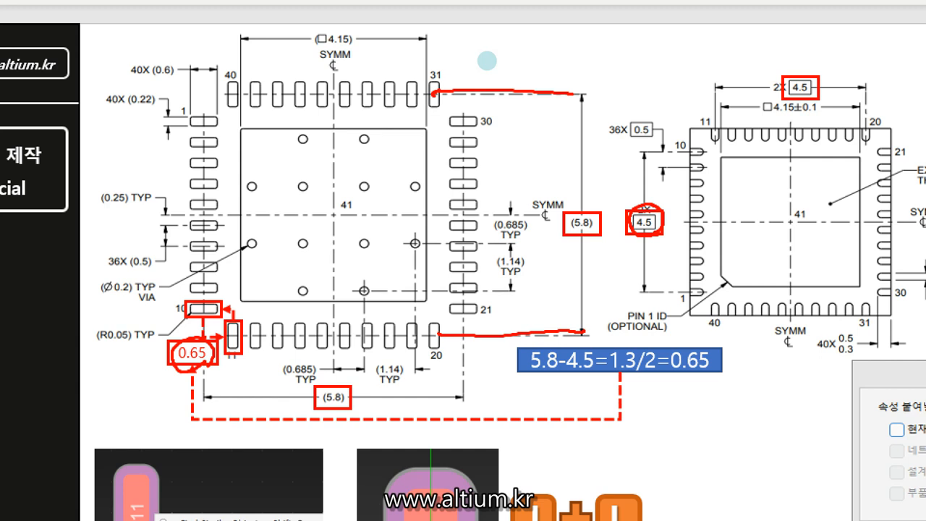
pyautogui.moveTo(186, 118); pyautogui.dragTo(517, 123)
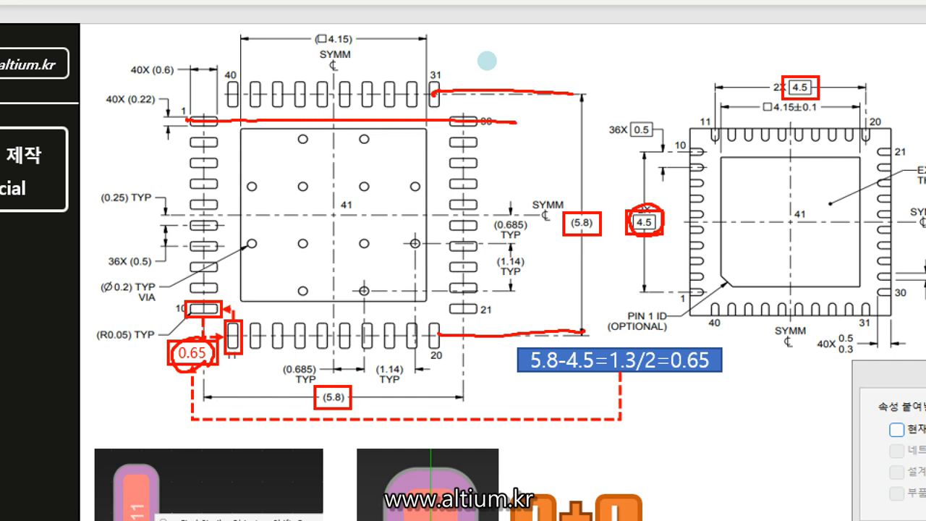
pyautogui.moveTo(458, 94)
pyautogui.mouseDown()
pyautogui.moveTo(454, 117)
pyautogui.moveTo(463, 109)
pyautogui.mouseUp()
pyautogui.moveTo(447, 103)
pyautogui.mouseDown()
pyautogui.moveTo(457, 92)
pyautogui.moveTo(470, 100)
pyautogui.mouseUp()
# Step: Mark the gap between pad 10's row and the lower pad row on the drawing, and circle the divisor 2 in the calculation
pyautogui.moveTo(207, 308); pyautogui.dragTo(553, 304)
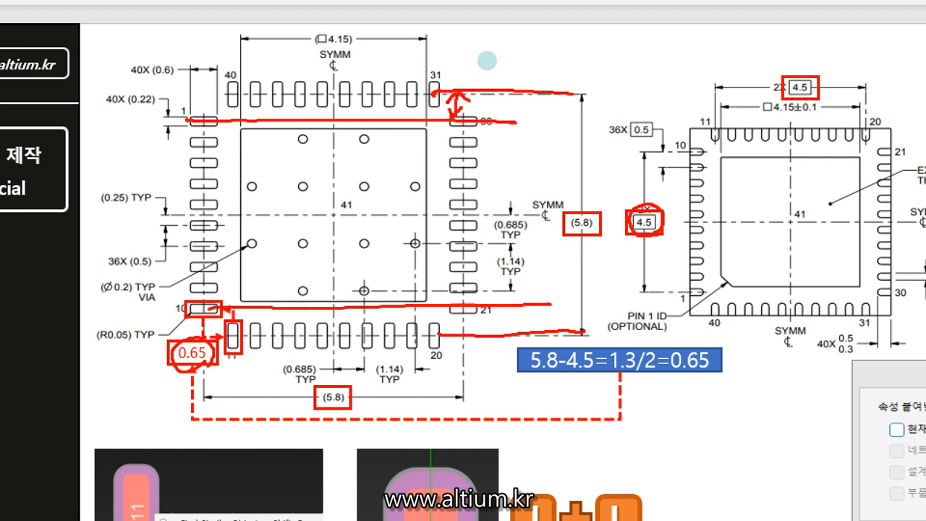
pyautogui.moveTo(496, 307); pyautogui.dragTo(494, 336)
pyautogui.moveTo(488, 325)
pyautogui.mouseDown()
pyautogui.moveTo(495, 336)
pyautogui.moveTo(505, 322)
pyautogui.mouseUp()
pyautogui.moveTo(485, 321)
pyautogui.mouseDown()
pyautogui.moveTo(493, 309)
pyautogui.moveTo(505, 317)
pyautogui.mouseUp()
pyautogui.moveTo(647, 370)
pyautogui.mouseDown()
pyautogui.moveTo(661, 354)
pyautogui.moveTo(655, 370)
pyautogui.mouseUp()
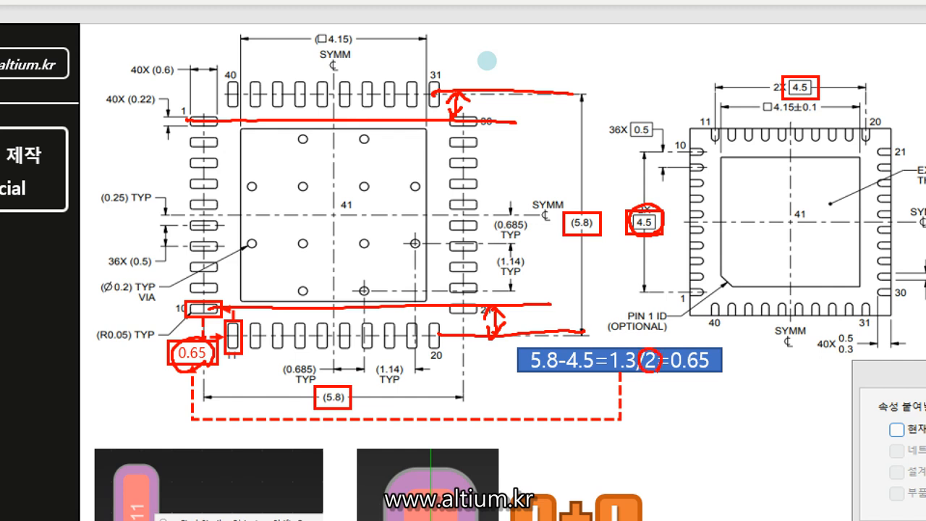
# Step: Mark the offset from pad 10 to pad 11 and highlight the 0.65 result of the calculation
pyautogui.moveTo(204, 308)
pyautogui.mouseDown()
pyautogui.moveTo(200, 335)
pyautogui.moveTo(223, 333)
pyautogui.mouseUp()
pyautogui.moveTo(706, 374)
pyautogui.mouseDown()
pyautogui.moveTo(683, 375)
pyautogui.moveTo(713, 353)
pyautogui.moveTo(704, 375)
pyautogui.mouseUp()
pyautogui.moveTo(652, 388)
pyautogui.mouseDown()
pyautogui.moveTo(676, 405)
pyautogui.moveTo(672, 416)
pyautogui.moveTo(707, 400)
pyautogui.moveTo(706, 421)
pyautogui.mouseUp()
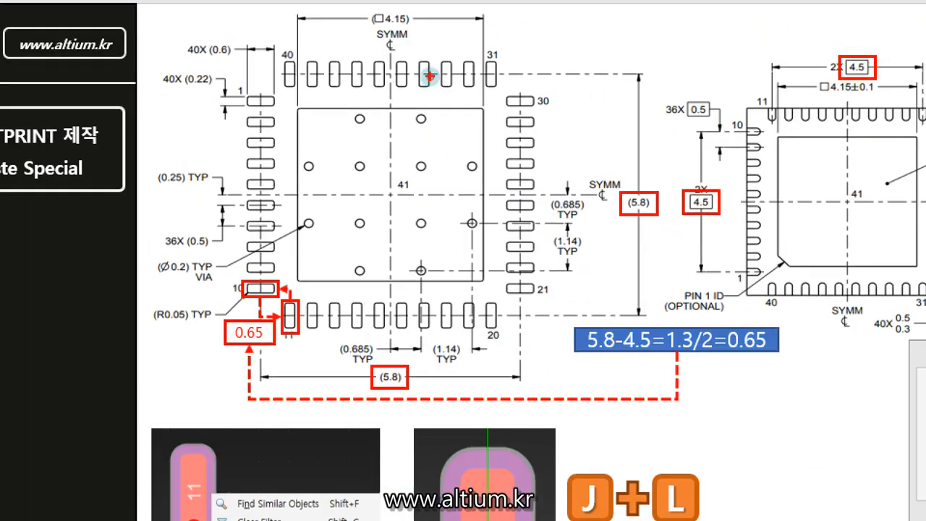
# Step: Draw crossed circles on pads 1 and 10 in the datasheet drawing and annotate the offset between pads 10 and 11
pyautogui.moveTo(272, 81)
pyautogui.mouseDown()
pyautogui.moveTo(249, 94)
pyautogui.moveTo(252, 106)
pyautogui.mouseUp()
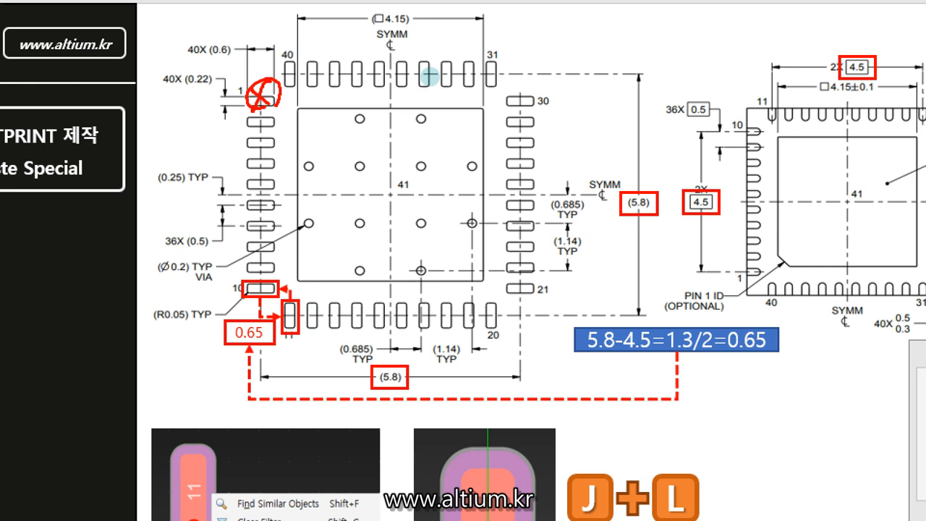
pyautogui.moveTo(262, 273)
pyautogui.mouseDown()
pyautogui.moveTo(254, 294)
pyautogui.moveTo(252, 276)
pyautogui.moveTo(270, 292)
pyautogui.mouseUp()
pyautogui.moveTo(316, 272); pyautogui.dragTo(308, 288)
pyautogui.moveTo(299, 276); pyautogui.dragTo(315, 287)
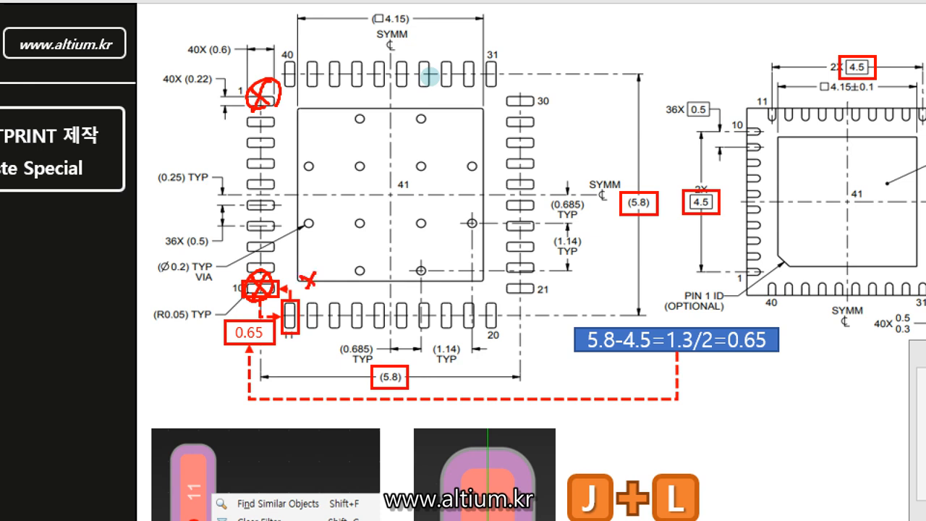
pyautogui.moveTo(282, 343)
pyautogui.mouseDown()
pyautogui.moveTo(289, 367)
pyautogui.moveTo(322, 330)
pyautogui.mouseUp()
pyautogui.moveTo(334, 325); pyautogui.dragTo(335, 335)
pyautogui.moveTo(344, 322)
pyautogui.mouseDown()
pyautogui.moveTo(344, 337)
pyautogui.moveTo(353, 314)
pyautogui.mouseUp()
pyautogui.moveTo(331, 266)
pyautogui.mouseDown()
pyautogui.moveTo(331, 279)
pyautogui.moveTo(328, 262)
pyautogui.moveTo(348, 273)
pyautogui.moveTo(352, 265)
pyautogui.mouseUp()
pyautogui.click(341, 275)
pyautogui.moveTo(357, 258)
pyautogui.mouseDown()
pyautogui.moveTo(356, 270)
pyautogui.moveTo(367, 246)
pyautogui.mouseUp()
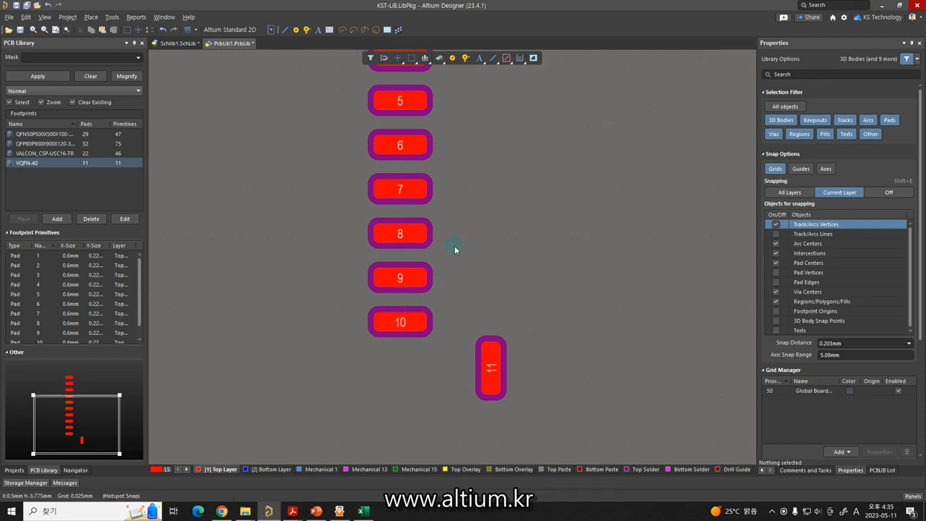
# Step: Return to Altium Designer and start setting the VQFN-40 footprint's reference by location
pyautogui.scroll(3, 453, 250)
pyautogui.keyDown('ctrl'); pyautogui.scroll(-2, 477, 229); pyautogui.keyUp('ctrl')
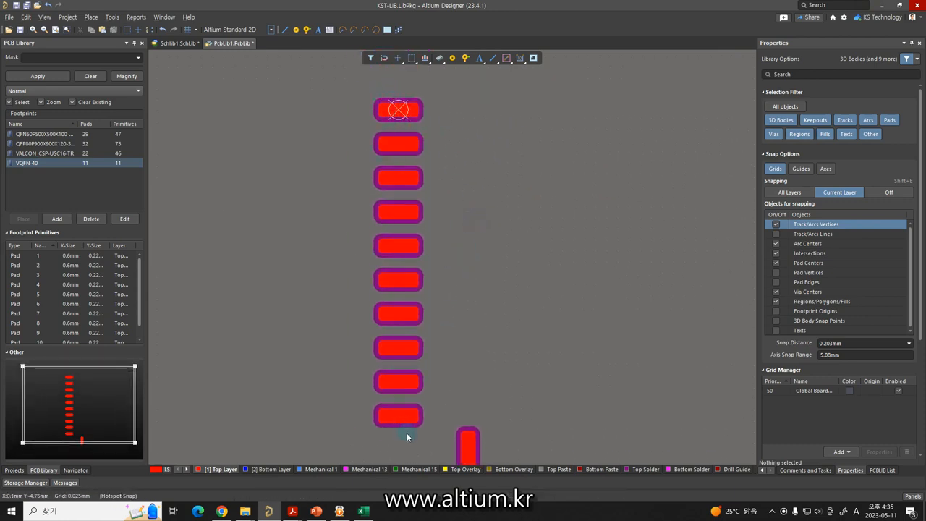
pyautogui.click(26, 16)
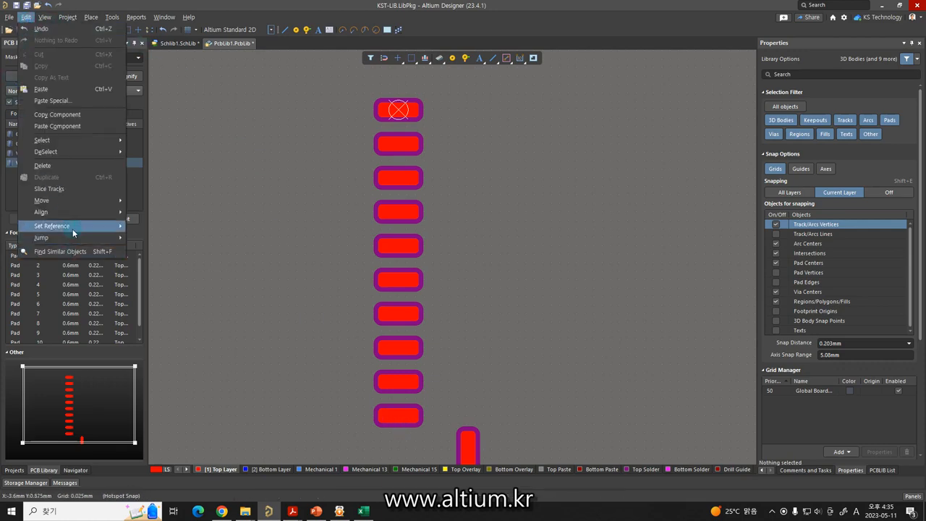
pyautogui.moveTo(72, 227)
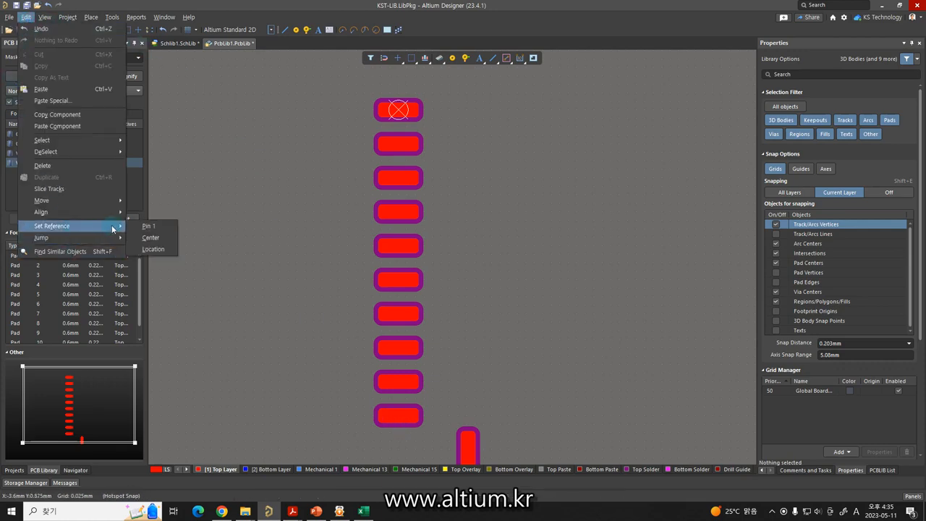
pyautogui.click(148, 250)
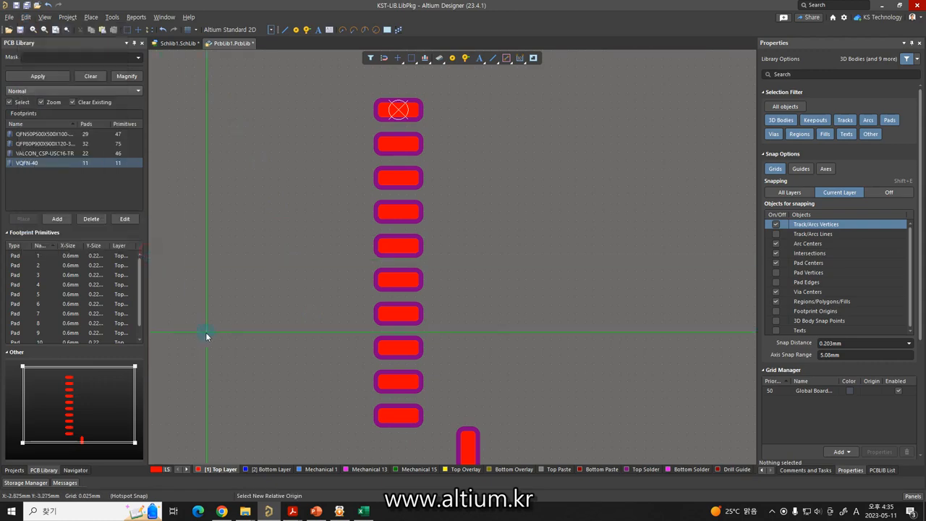
# Step: Set the footprint's reference origin at the centre of pad 10
pyautogui.click(403, 420)
pyautogui.keyDown('ctrl'); pyautogui.scroll(4, 403, 418); pyautogui.keyUp('ctrl')
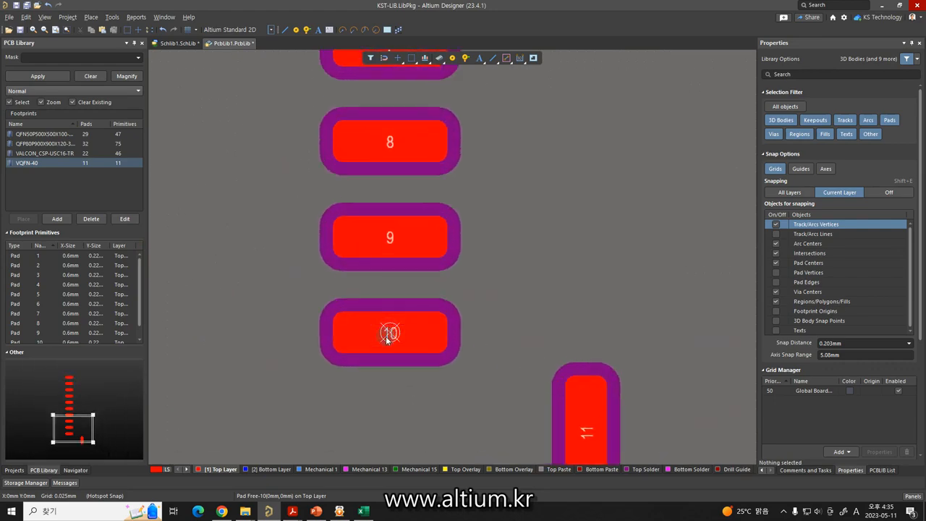
pyautogui.keyDown('ctrl'); pyautogui.scroll(-3, 387, 339); pyautogui.keyUp('ctrl')
pyautogui.moveTo(387, 338); pyautogui.dragTo(367, 273, button='right')
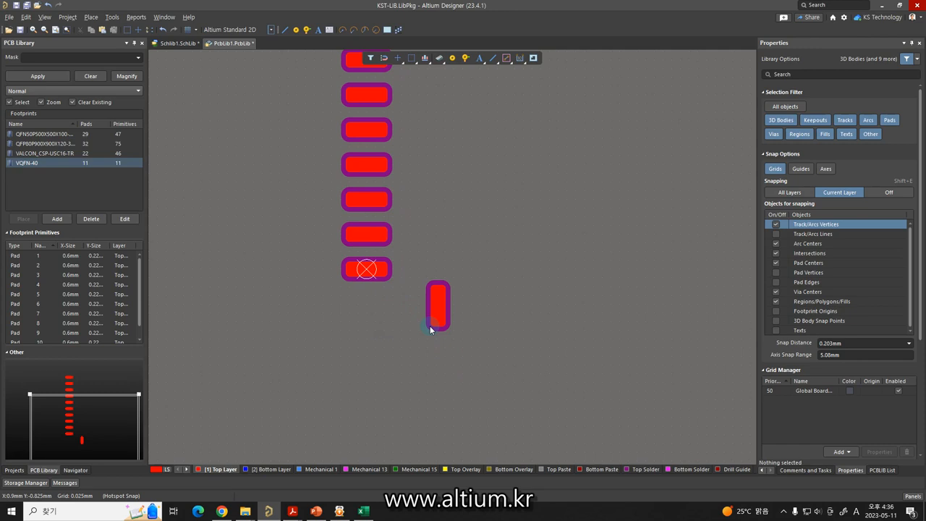
# Step: Cut pad 11 to the clipboard, using its centre as the reference point
pyautogui.click(433, 312)
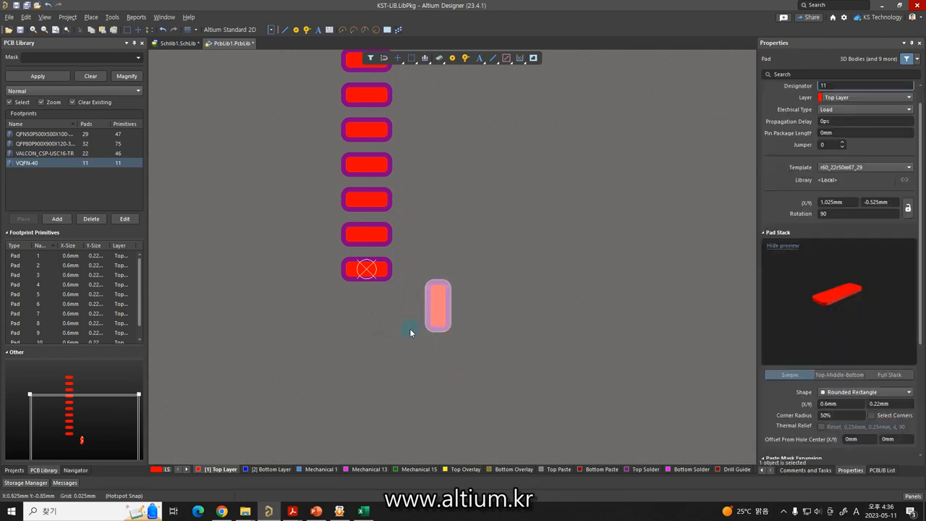
pyautogui.keyDown('ctrl'); pyautogui.scroll(3, 410, 329); pyautogui.keyUp('ctrl')
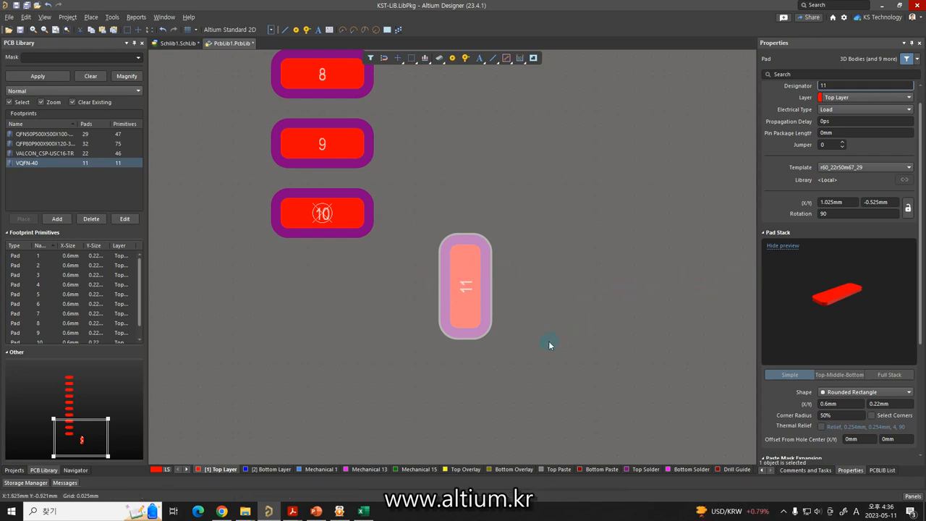
pyautogui.hotkey('ctrl', 'c')
pyautogui.click(468, 294)
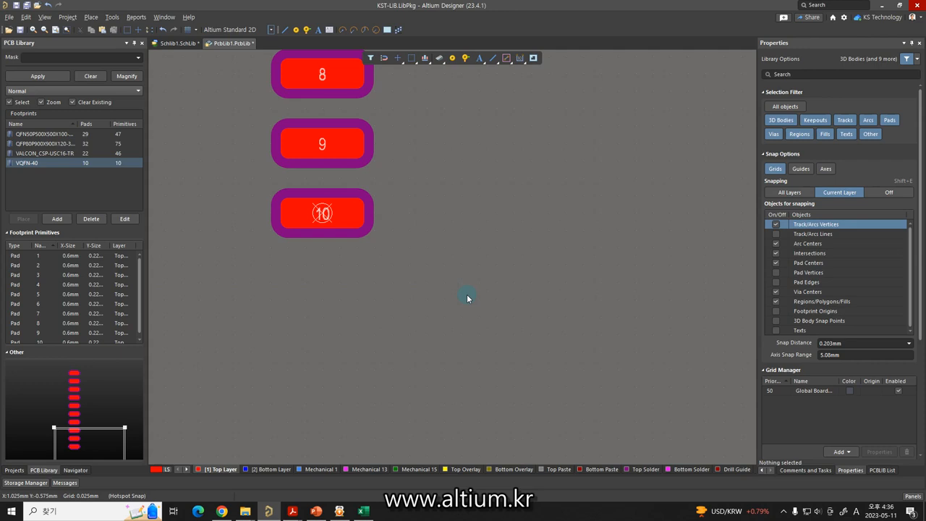
# Step: Set up a special paste as a linear array of 10 items, text increment 1, X spacing 0.5 mm and Y spacing 0
pyautogui.click(25, 17)
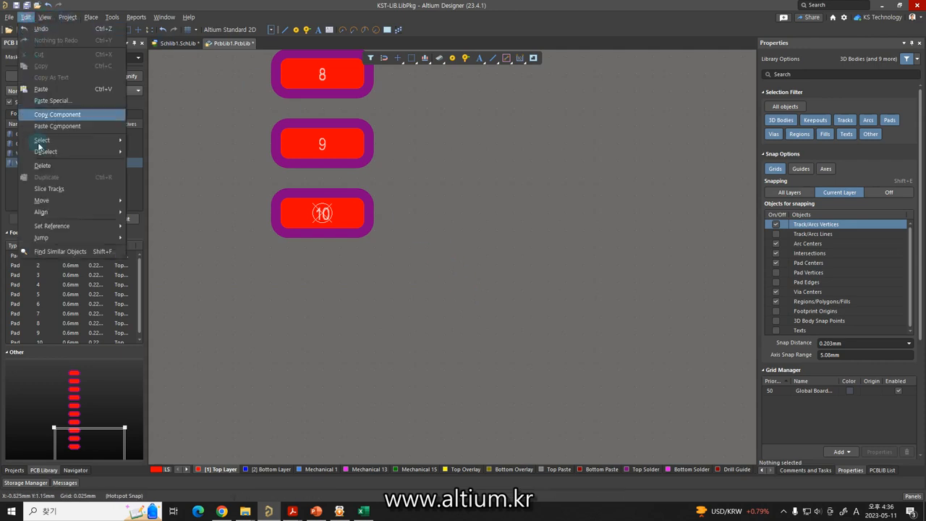
pyautogui.click(55, 107)
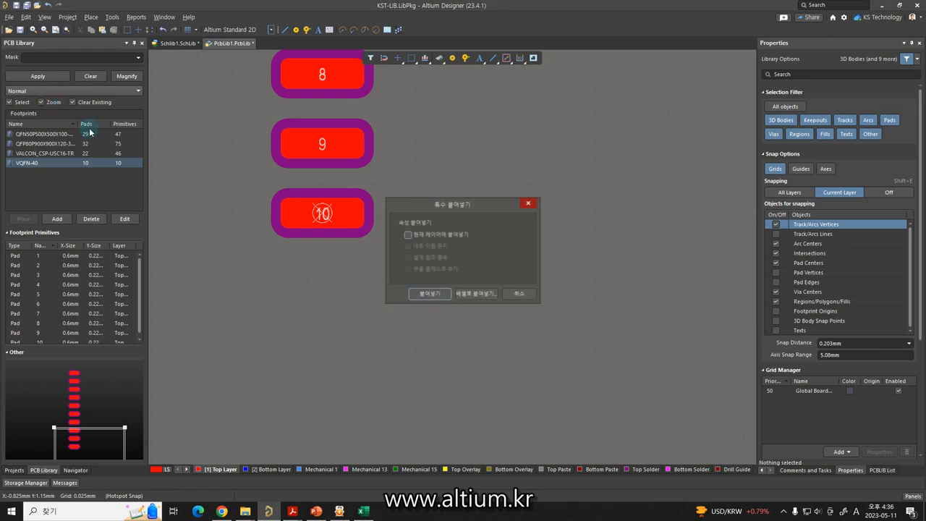
pyautogui.click(478, 297)
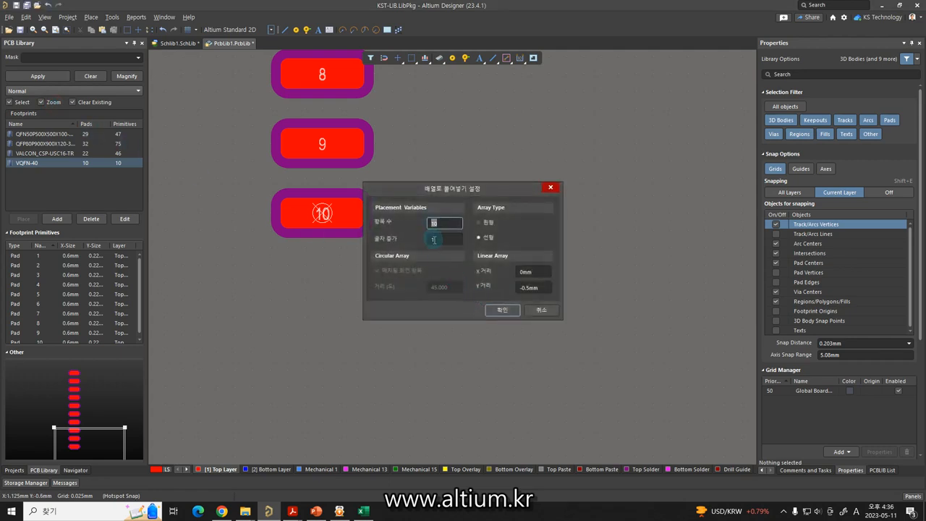
pyautogui.doubleClick(540, 288)
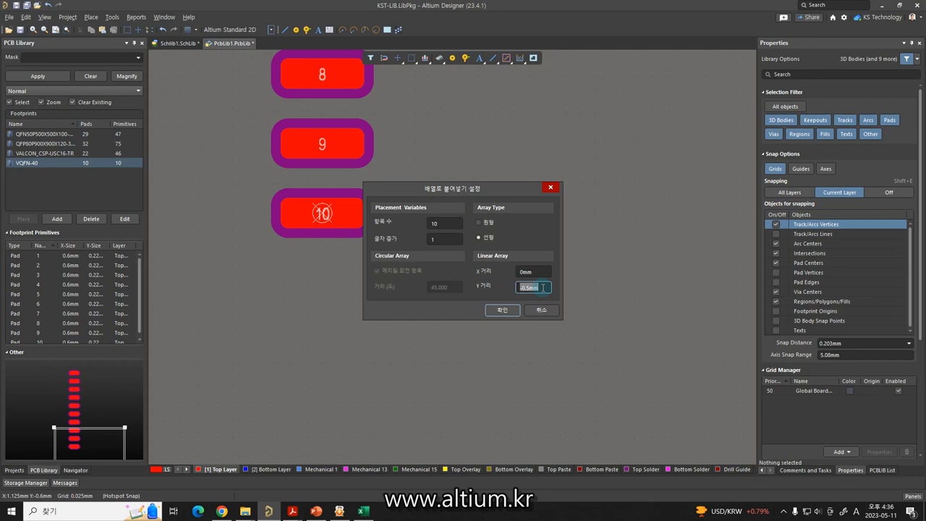
pyautogui.write('0')
pyautogui.doubleClick(536, 271)
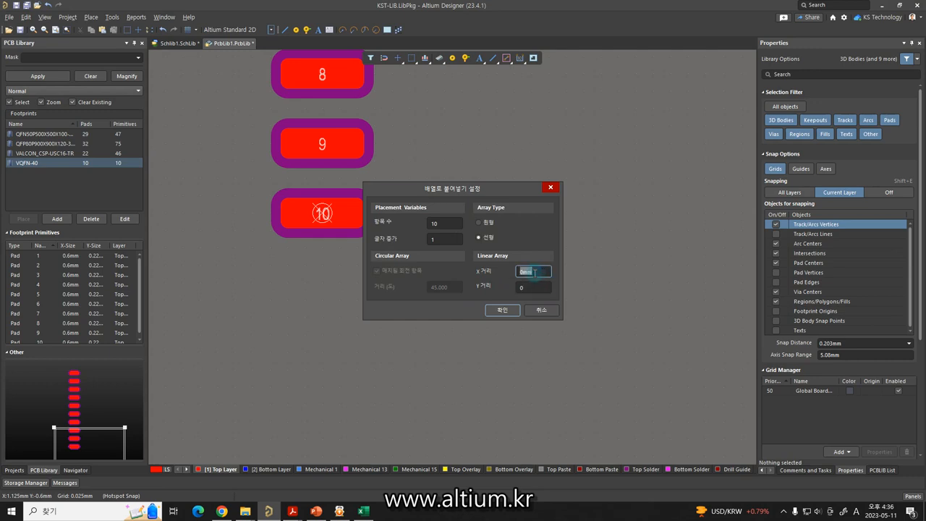
pyautogui.write('0.5')
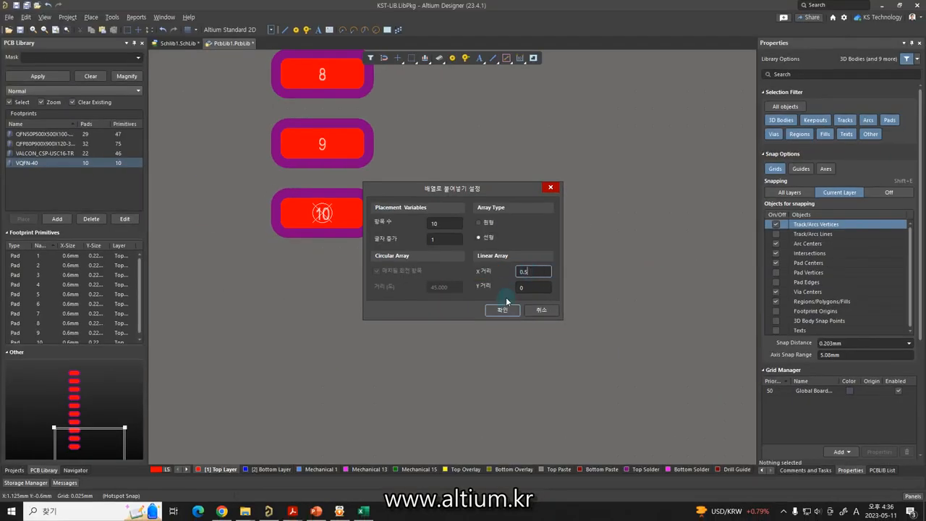
pyautogui.click(487, 346)
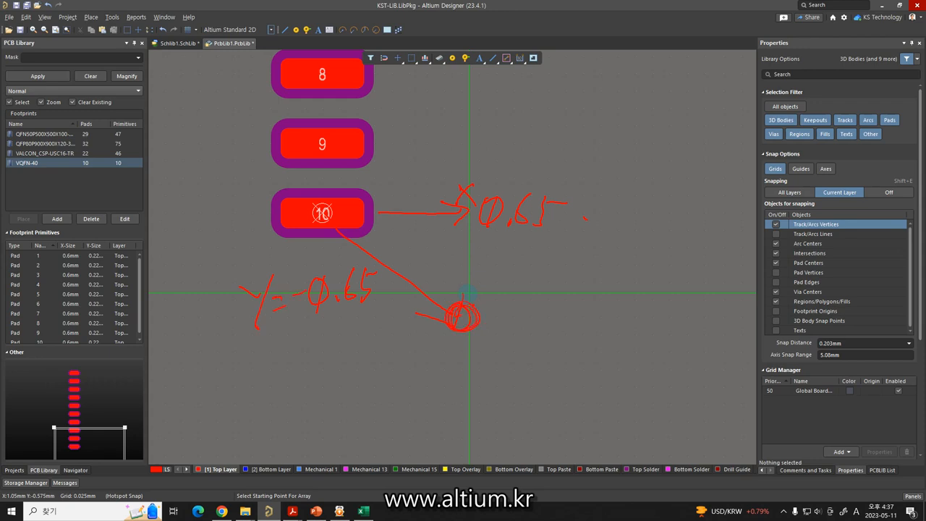
pyautogui.press('Escape')
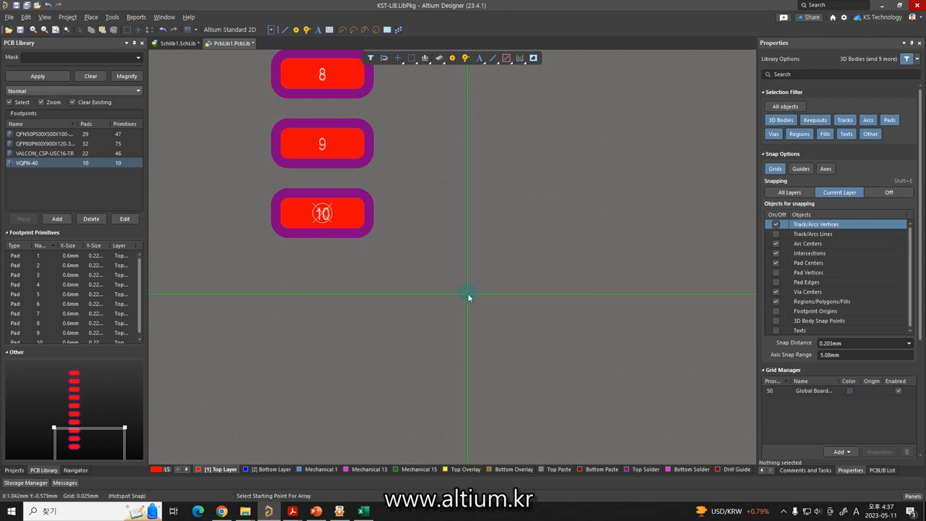
# Step: Place the pad array with its starting point at X 0.65 mm, Y -0.65 mm from the origin
pyautogui.press('j')
pyautogui.press('l')
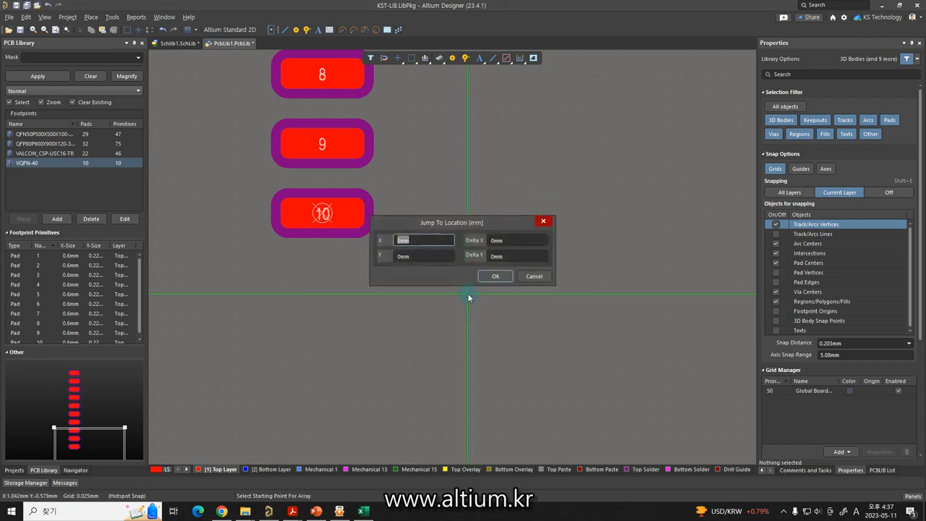
pyautogui.write('0.65')
pyautogui.press('Tab')
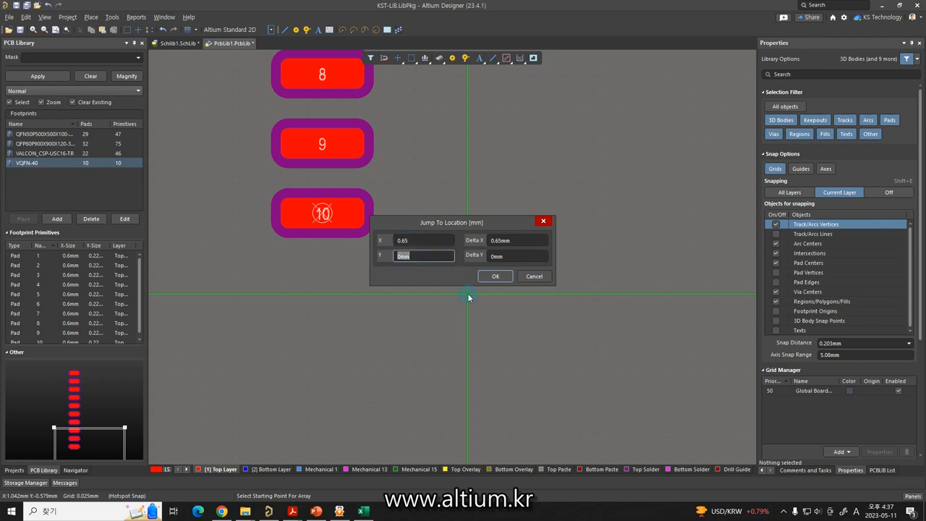
pyautogui.write('-0.65')
pyautogui.press('Return')
pyautogui.press('Return')
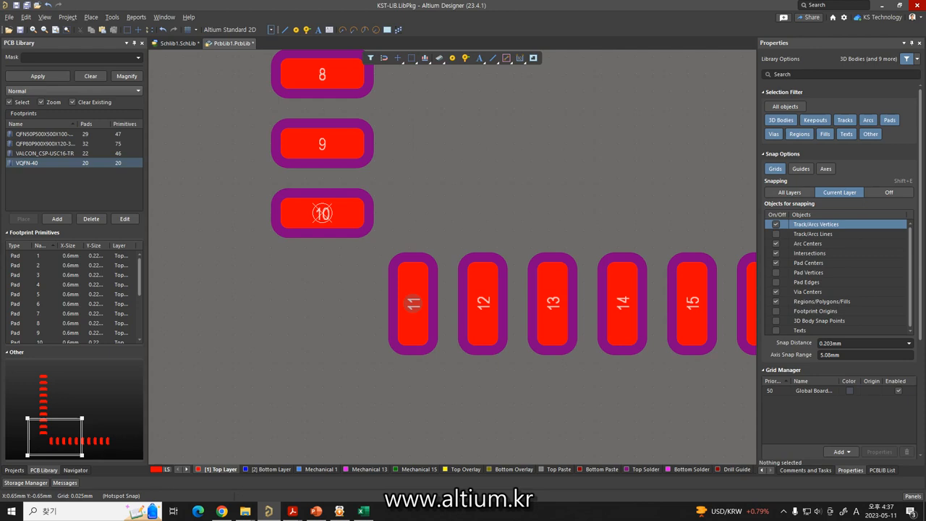
# Step: Measure the distance between the centres of pads 10 and 11 and clear the measurement
pyautogui.moveTo(480, 185)
pyautogui.mouseDown()
pyautogui.moveTo(467, 163)
pyautogui.moveTo(476, 207)
pyautogui.moveTo(505, 179)
pyautogui.mouseUp()
pyautogui.moveTo(494, 169)
pyautogui.mouseDown()
pyautogui.moveTo(497, 182)
pyautogui.moveTo(525, 166)
pyautogui.moveTo(534, 178)
pyautogui.moveTo(581, 144)
pyautogui.moveTo(575, 168)
pyautogui.moveTo(626, 117)
pyautogui.moveTo(631, 152)
pyautogui.mouseUp()
pyautogui.press('Escape')
pyautogui.hotkey('ctrl', 'm')
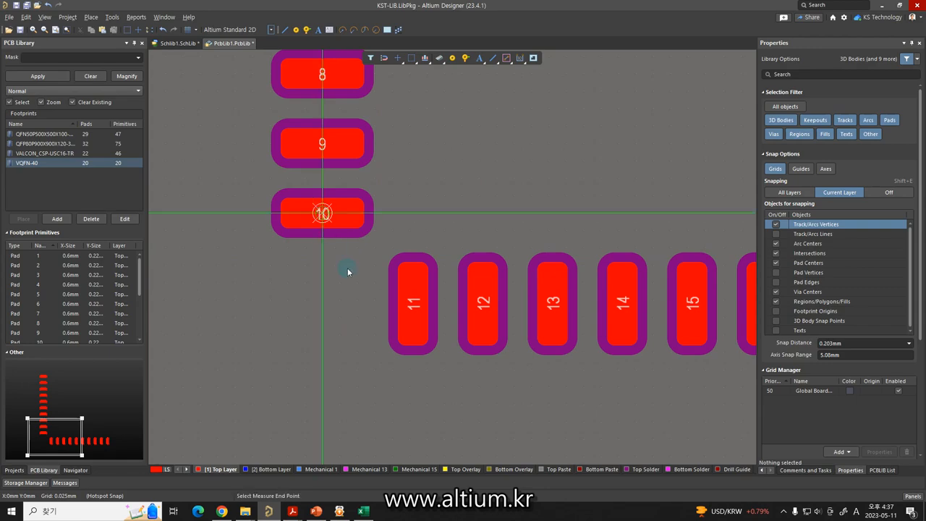
pyautogui.click(348, 269)
pyautogui.click(410, 313)
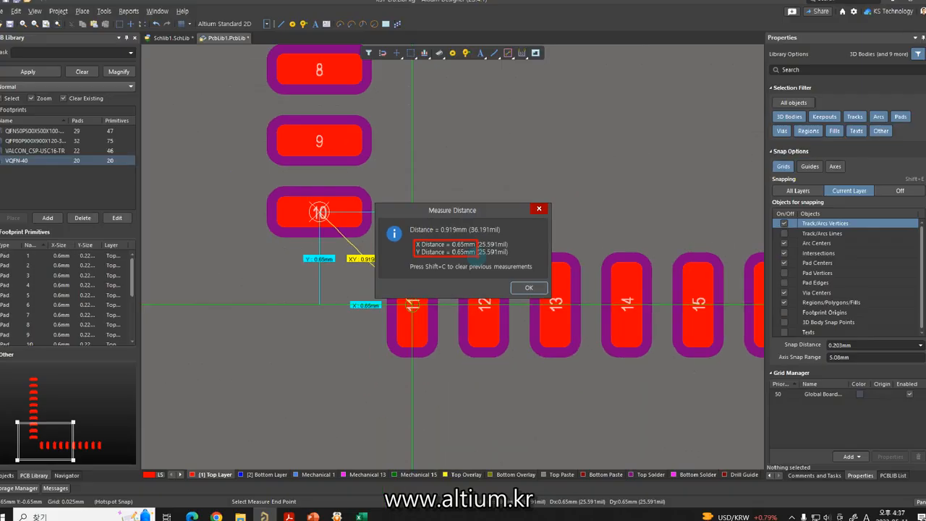
pyautogui.press('Return')
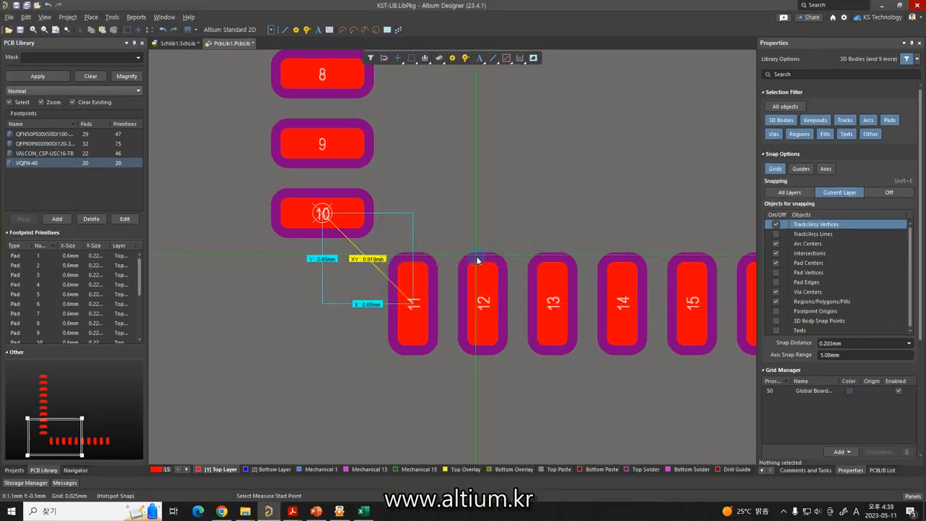
pyautogui.press('Escape')
pyautogui.press('z')
pyautogui.press('a')
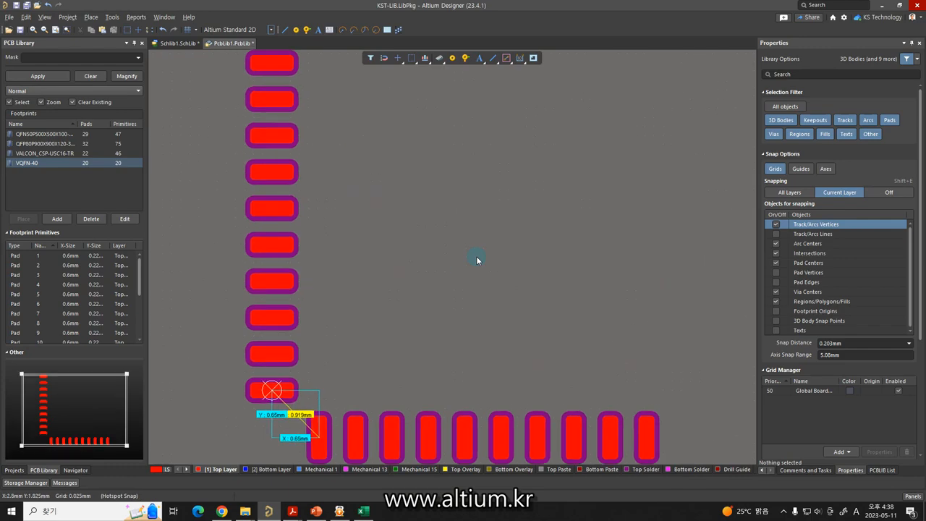
pyautogui.hotkey('shift', 'c')
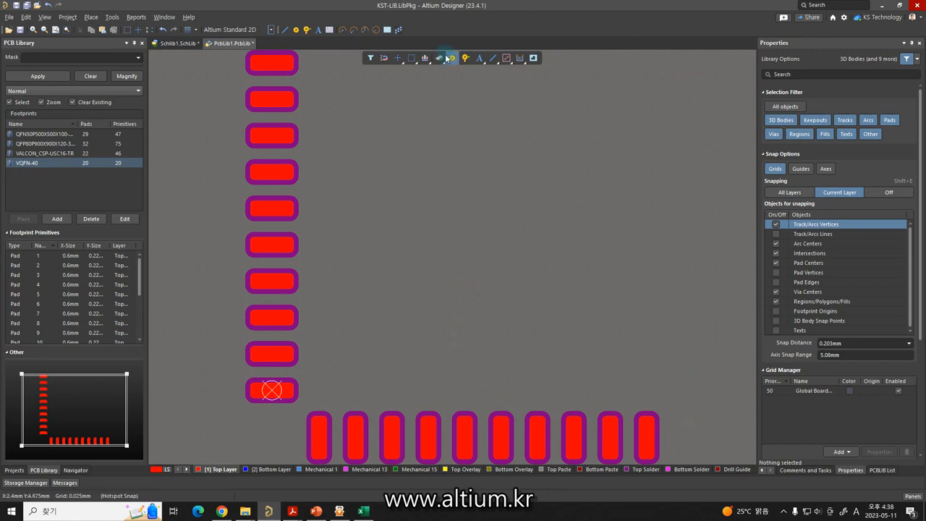
# Step: Duplicate pad 20 diagonally up and to its right at about X 5.825 mm, Y -0.075 mm, rotated to lie horizontally
pyautogui.moveTo(538, 245); pyautogui.dragTo(441, 178, button='right')
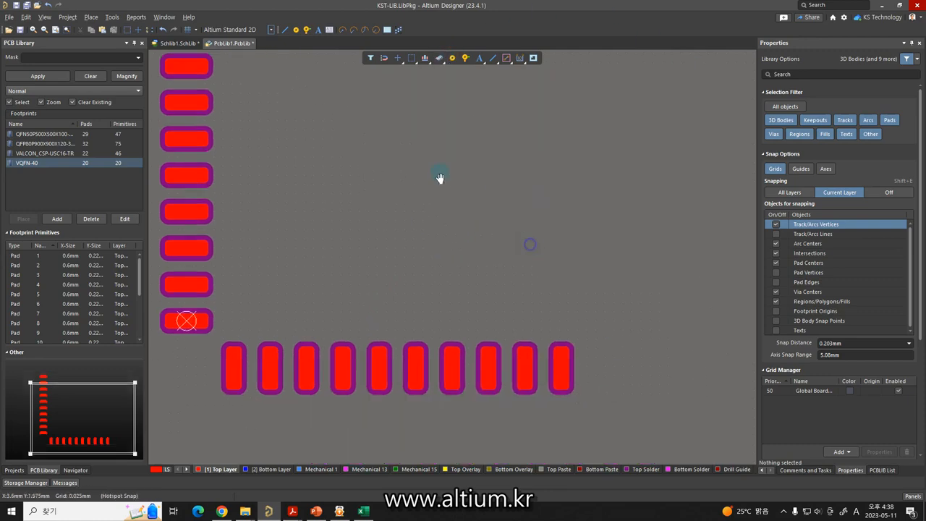
pyautogui.keyDown('ctrl'); pyautogui.scroll(3, 550, 394); pyautogui.keyUp('ctrl')
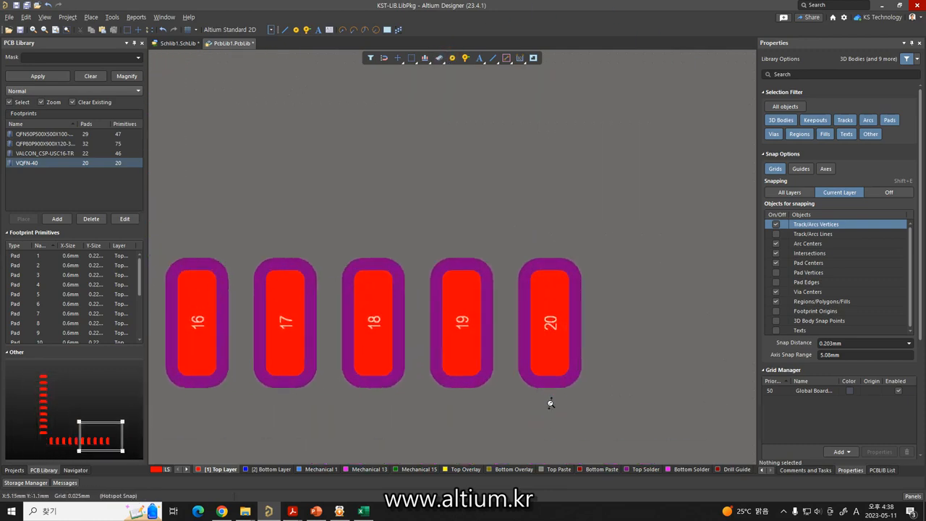
pyautogui.click(554, 330)
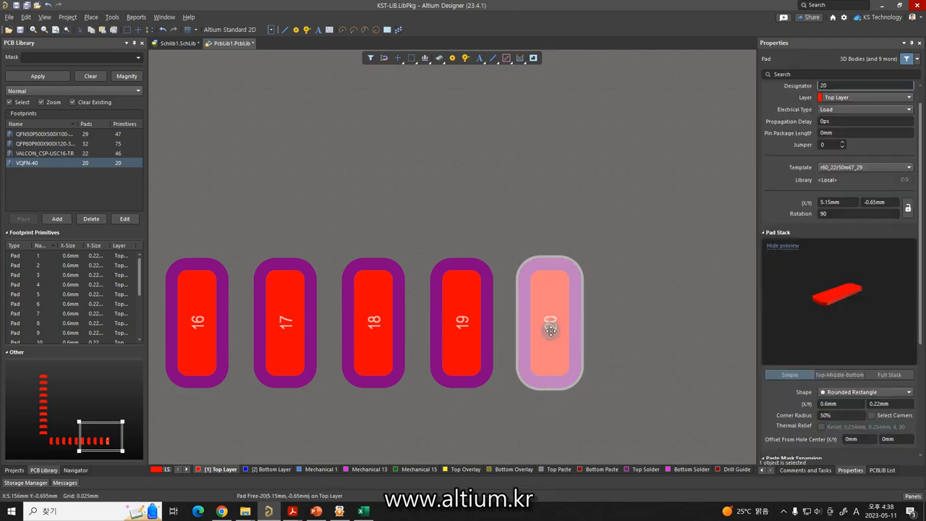
pyautogui.moveTo(551, 330); pyautogui.dragTo(669, 222)
pyautogui.press('space')
pyautogui.click(668, 223)
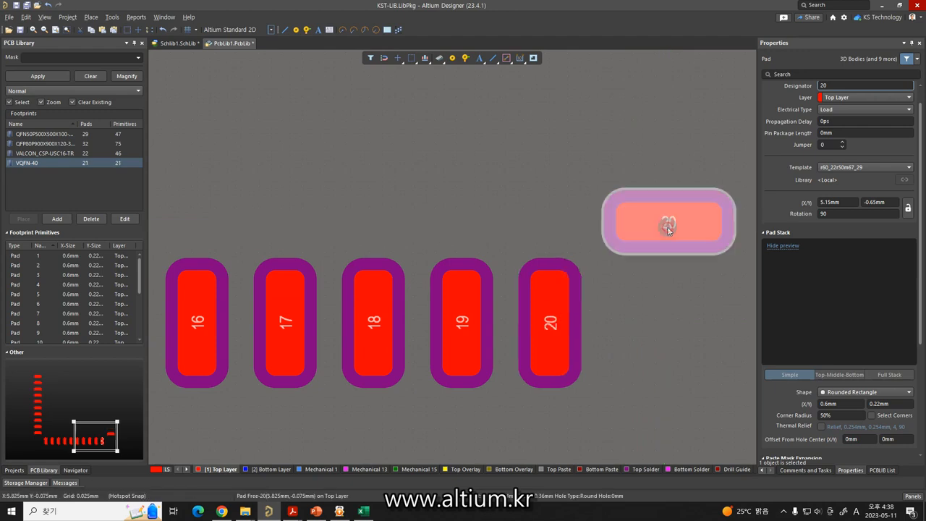
# Step: Change the designator of the horizontal pad copy to 21
pyautogui.press('BackSpace')
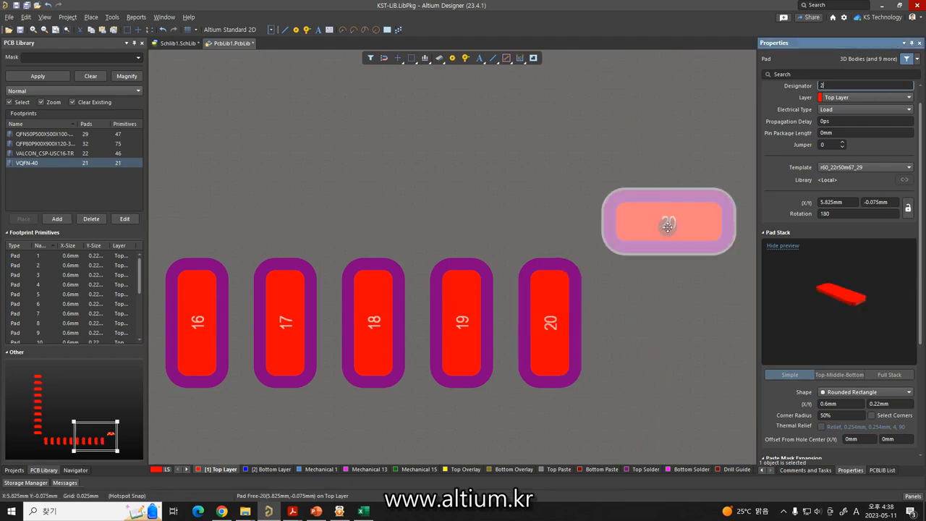
pyautogui.write('1')
pyautogui.press('Return')
pyautogui.click(648, 300)
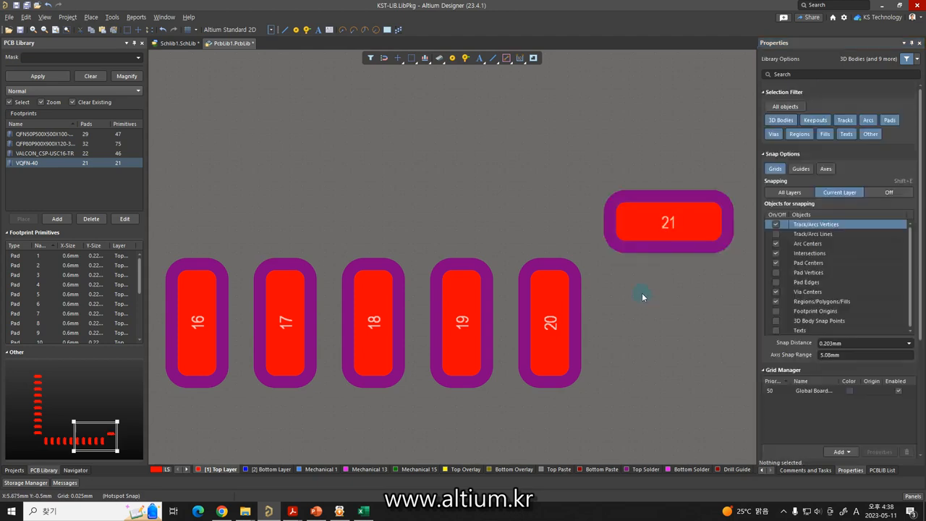
# Step: Move the footprint's reference origin to the centre of pad 20
pyautogui.click(657, 232)
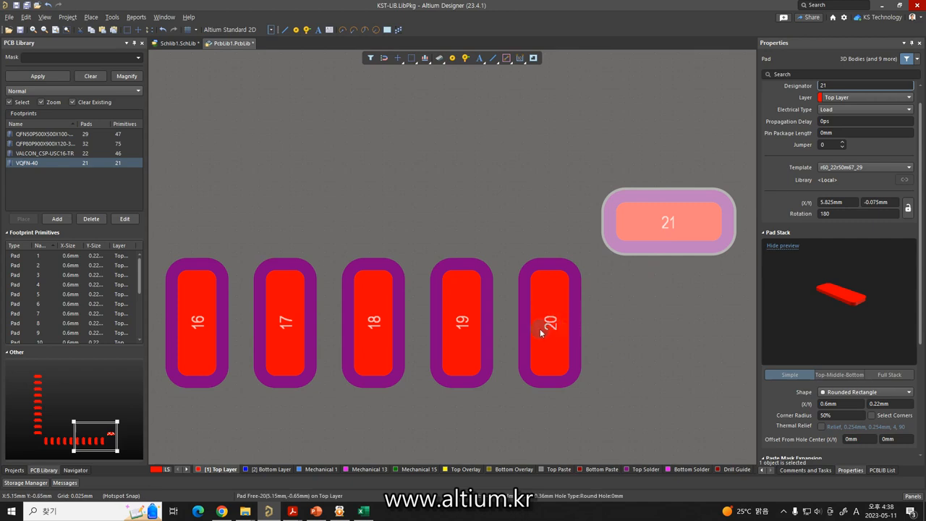
pyautogui.keyDown('ctrl'); pyautogui.scroll(-4, 539, 329); pyautogui.keyUp('ctrl')
pyautogui.moveTo(581, 327); pyautogui.dragTo(669, 332, button='right')
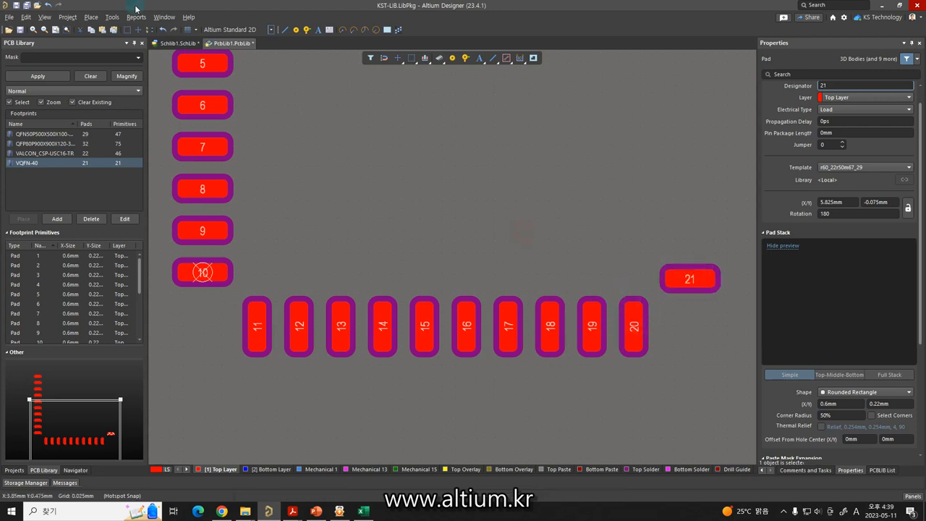
pyautogui.click(26, 17)
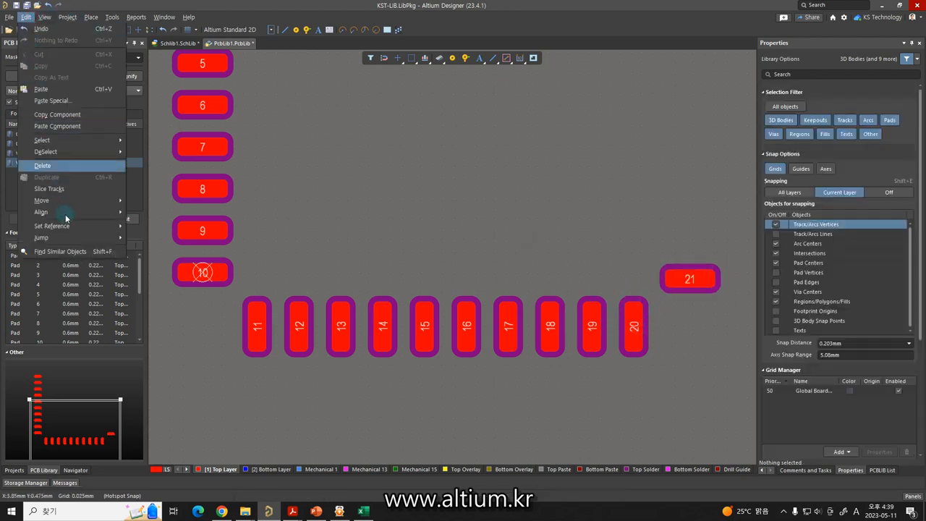
pyautogui.moveTo(75, 227)
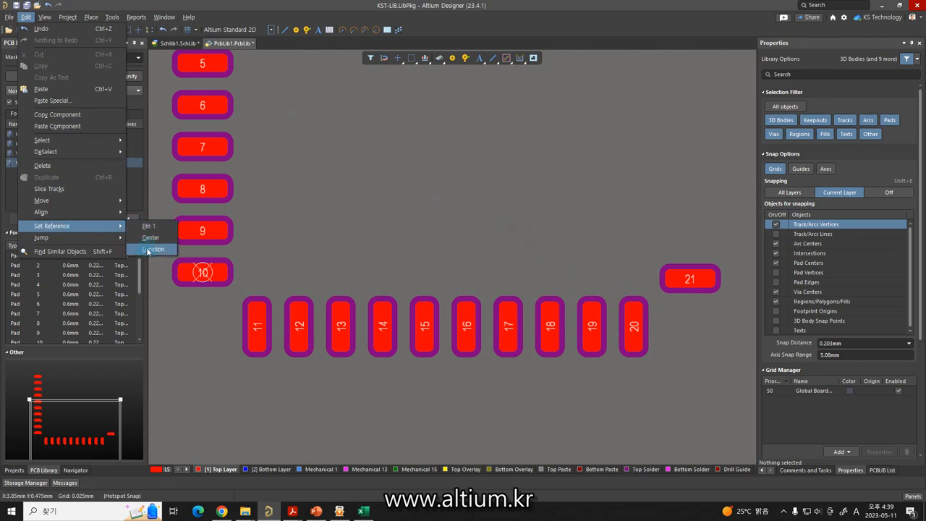
pyautogui.click(148, 249)
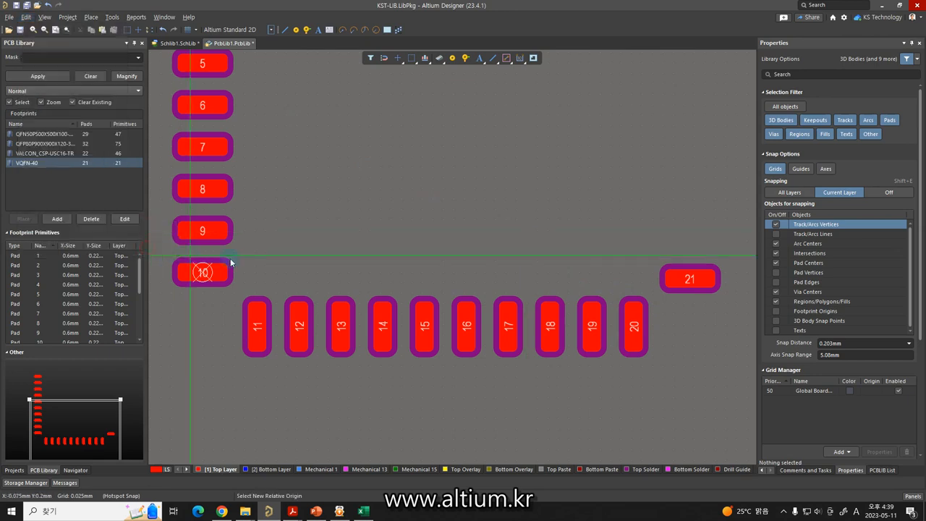
pyautogui.click(634, 327)
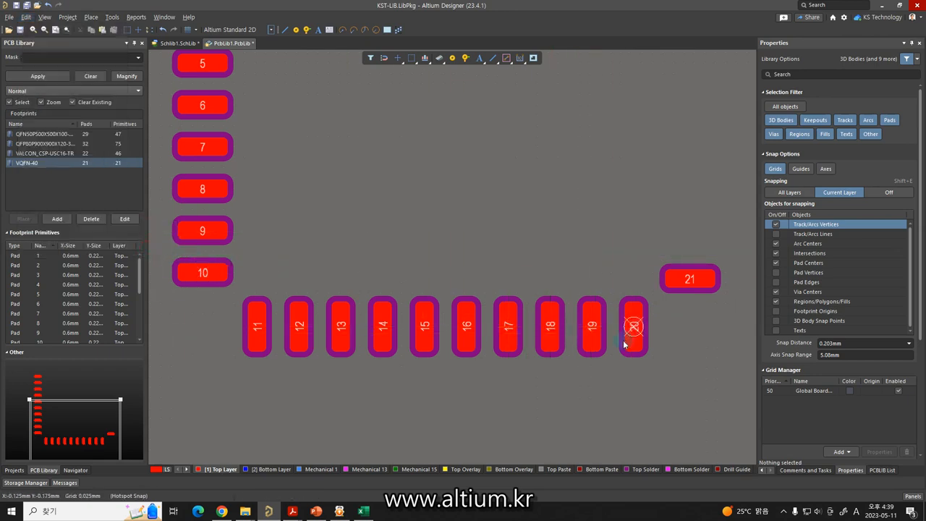
# Step: Cut pad 21 to the clipboard, using its centre as the reference point
pyautogui.click(690, 280)
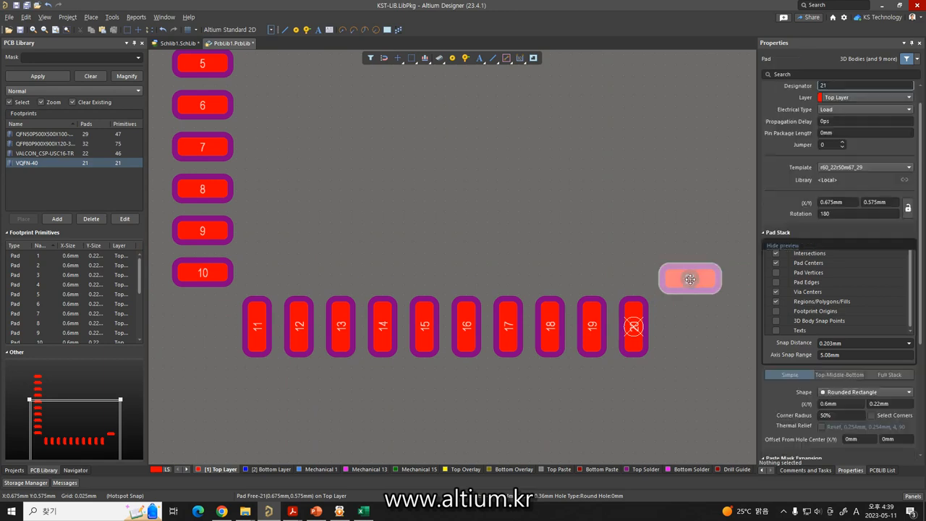
pyautogui.hotkey('ctrl', 'c')
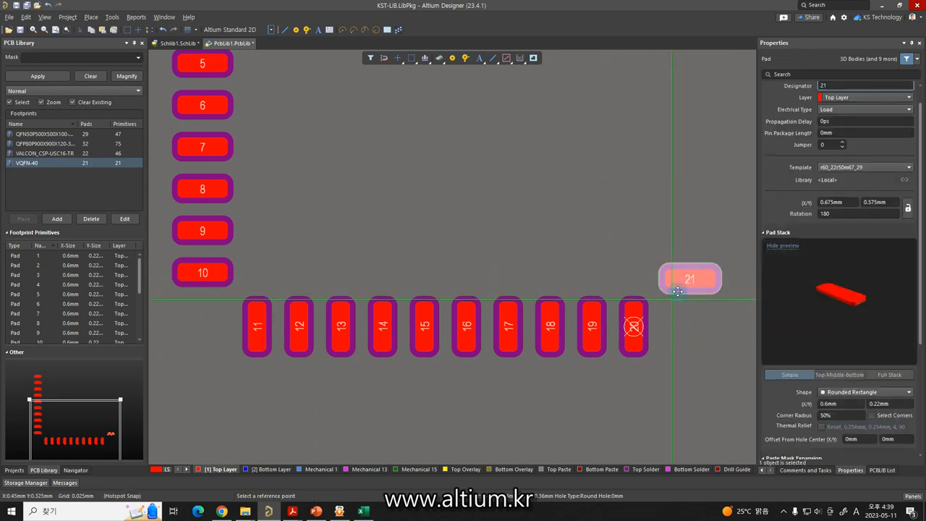
pyautogui.click(687, 279)
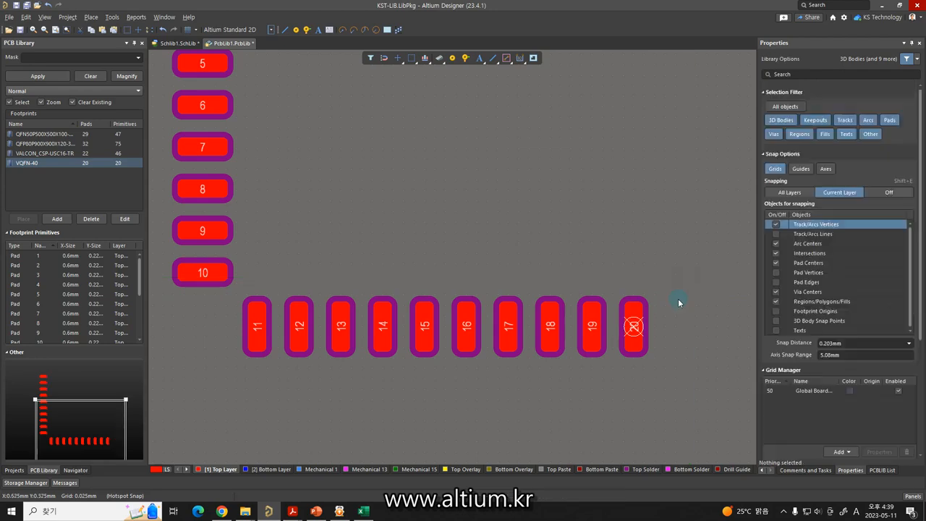
# Step: Set up a linear array paste of ten pads with 0 mm X spacing and 0.5 mm Y spacing
pyautogui.click(25, 16)
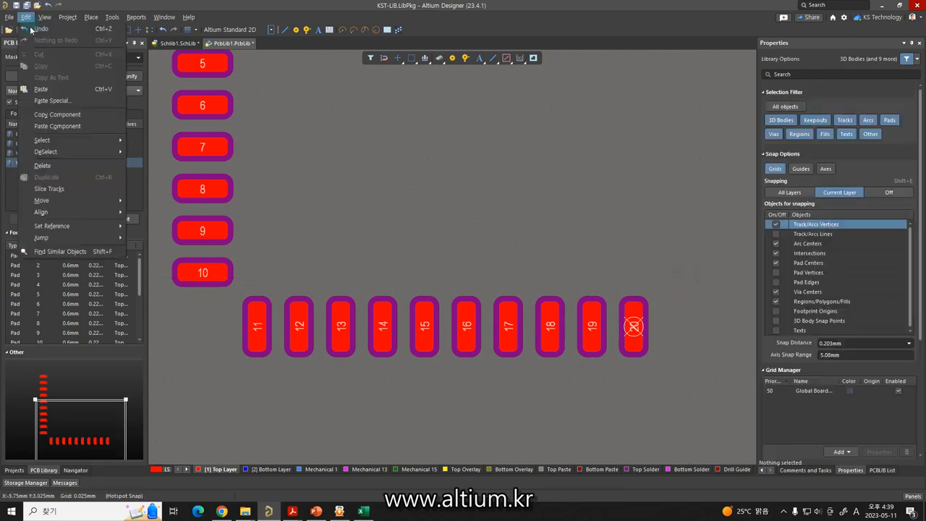
pyautogui.click(65, 103)
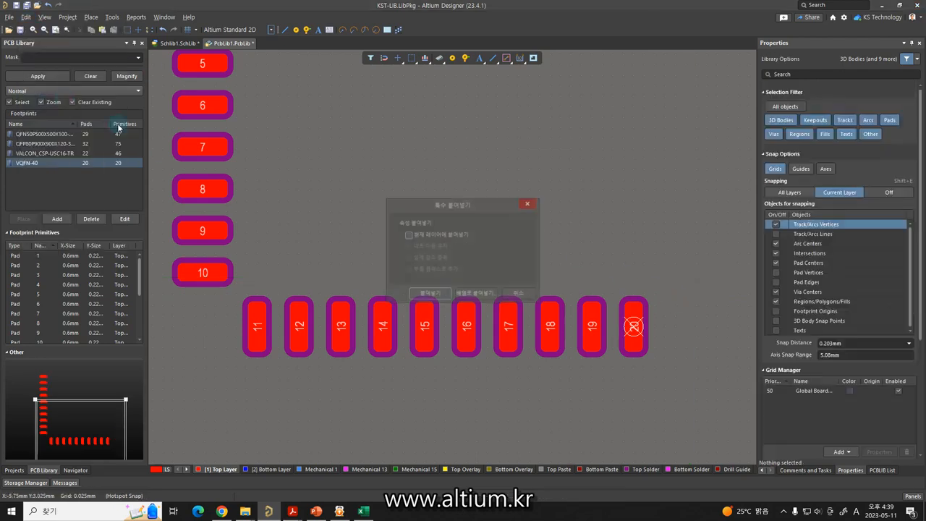
pyautogui.click(474, 295)
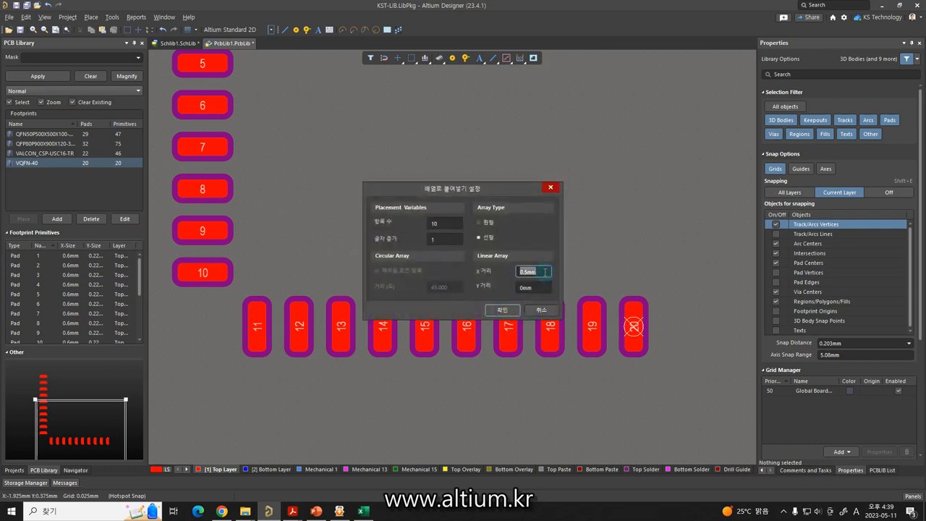
pyautogui.write('0')
pyautogui.click(545, 288)
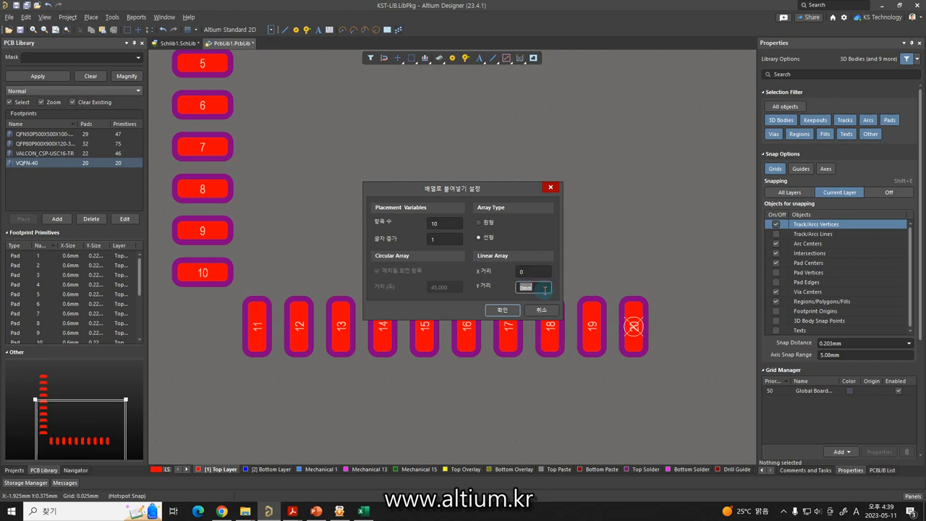
pyautogui.write('0.5')
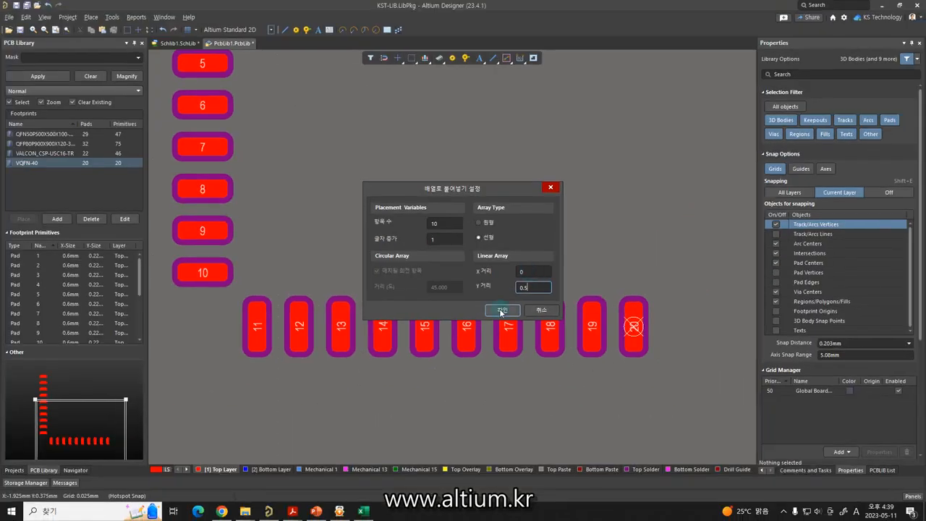
pyautogui.click(502, 311)
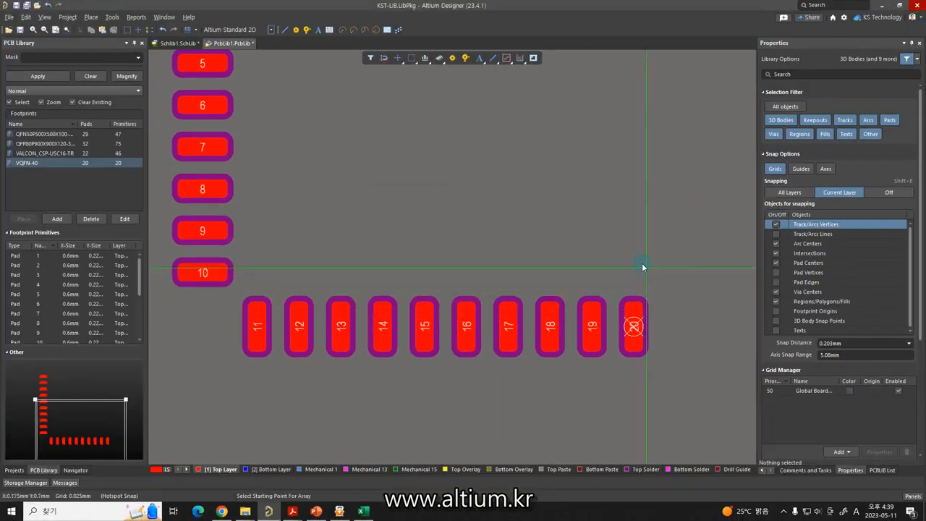
# Step: Place the vertical pad array with its starting point at X 0.65 mm, Y 0.65 mm from pad 20
pyautogui.press('j')
pyautogui.press('l')
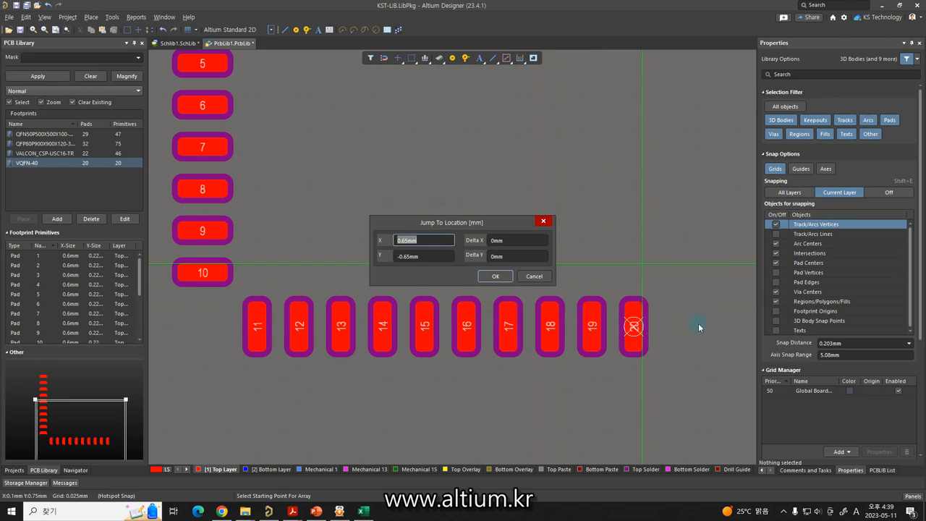
pyautogui.press('Tab')
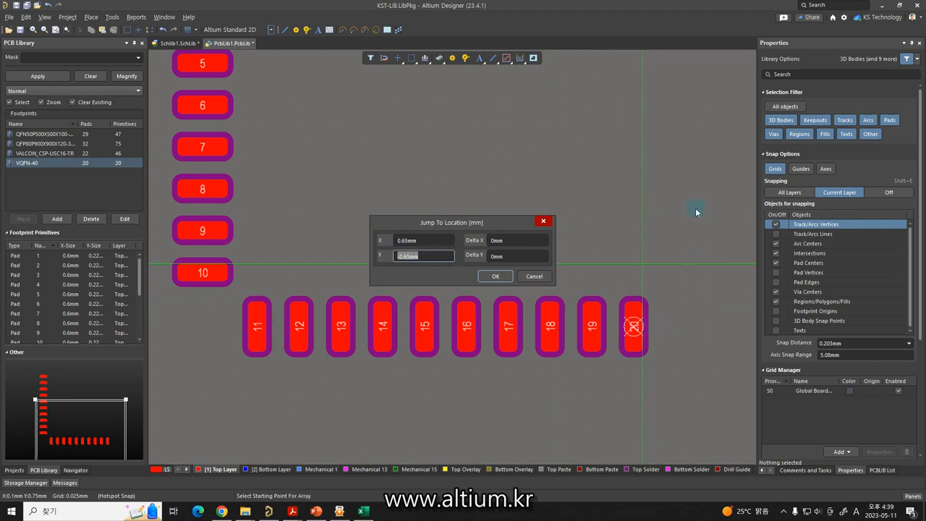
pyautogui.write('0.65')
pyautogui.press('Return')
pyautogui.click(688, 272)
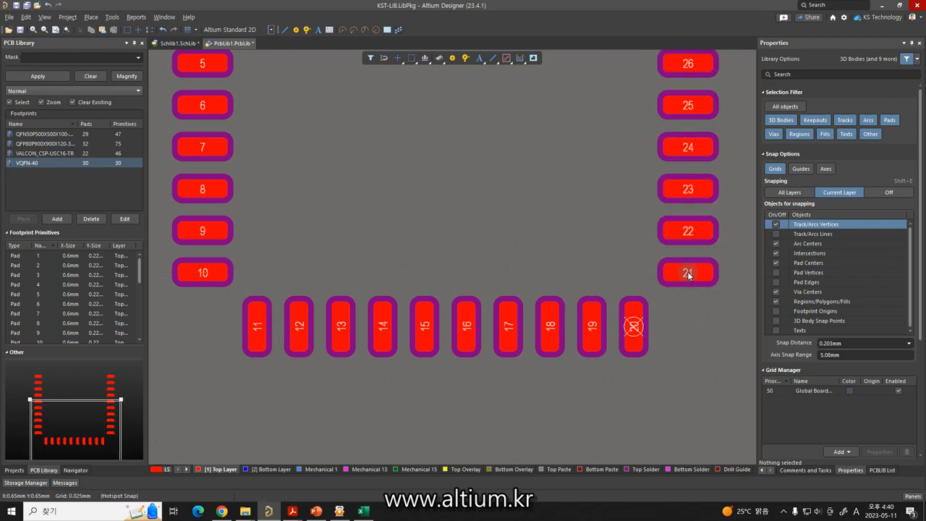
# Step: Duplicate pad 30 diagonally up and to its left, offset about -0.675 mm in X and 0.55 mm in Y, rotated to stand vertically
pyautogui.moveTo(687, 312); pyautogui.dragTo(667, 449, button='right')
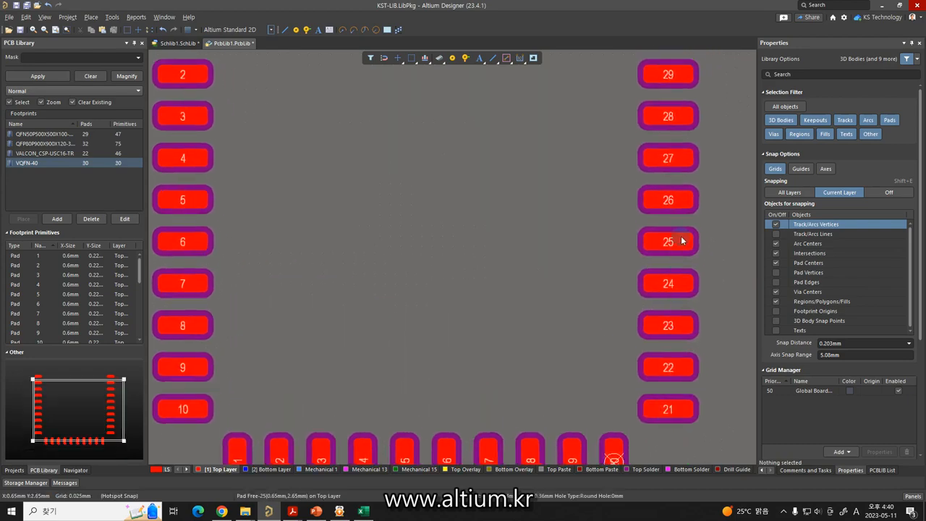
pyautogui.moveTo(684, 242); pyautogui.dragTo(662, 337, button='right')
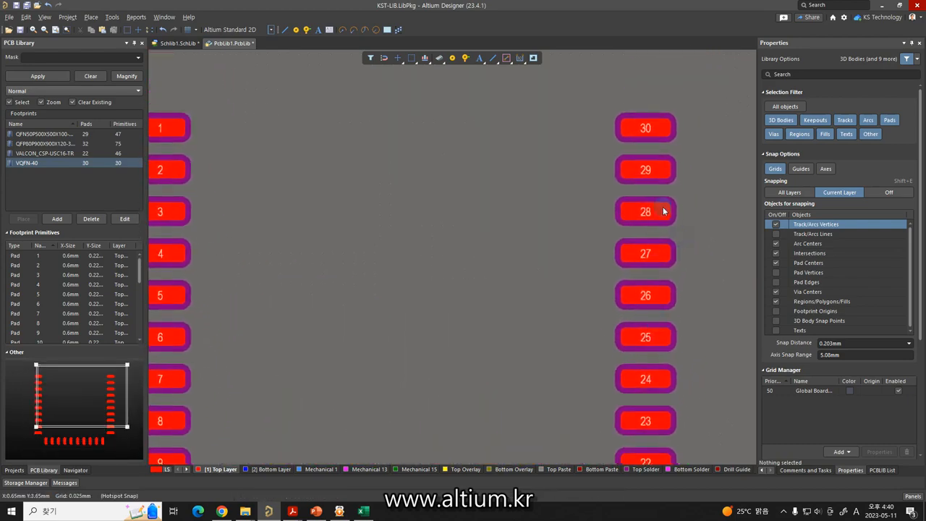
pyautogui.click(634, 128)
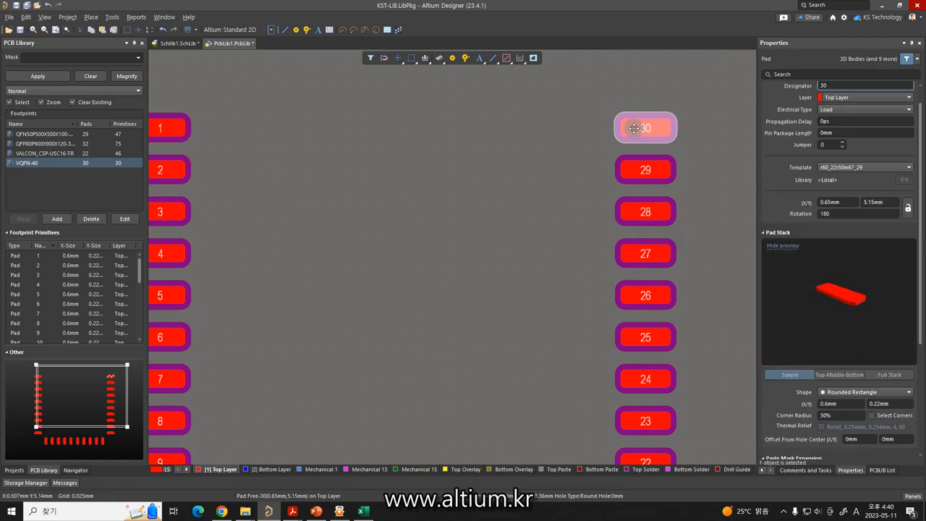
pyautogui.hotkey('ctrl', 'c')
pyautogui.click(617, 134)
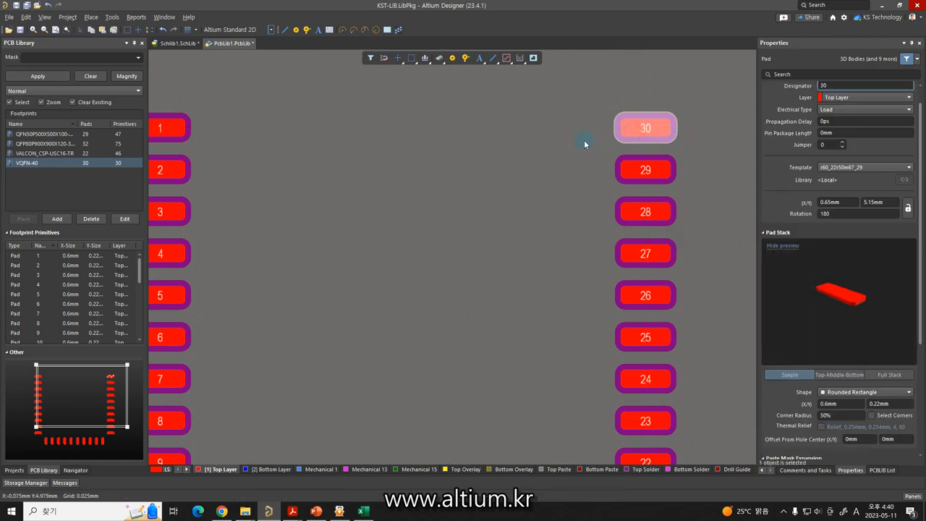
pyautogui.hotkey('ctrl', 'v')
pyautogui.click(589, 84)
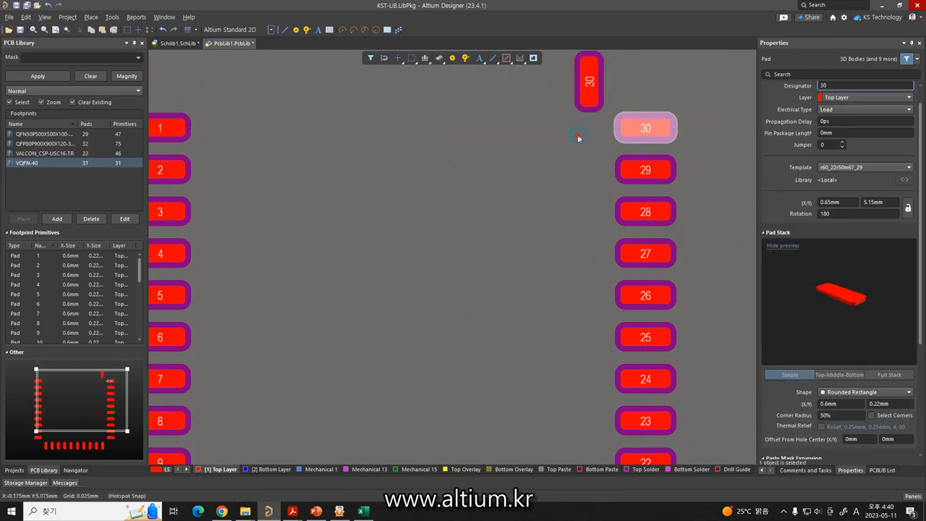
pyautogui.click(579, 133)
# Step: Move the footprint's reference origin to the centre of the horizontal pad 30
pyautogui.click(25, 16)
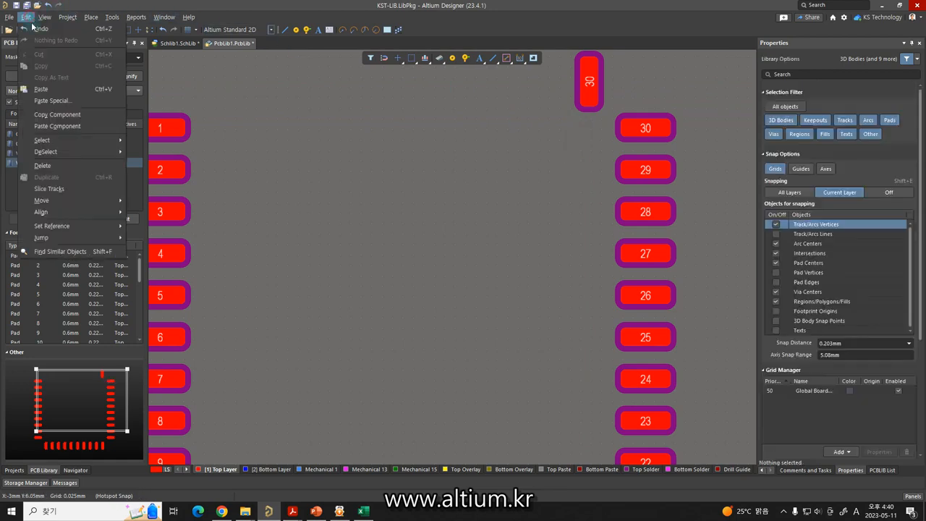
pyautogui.moveTo(55, 232)
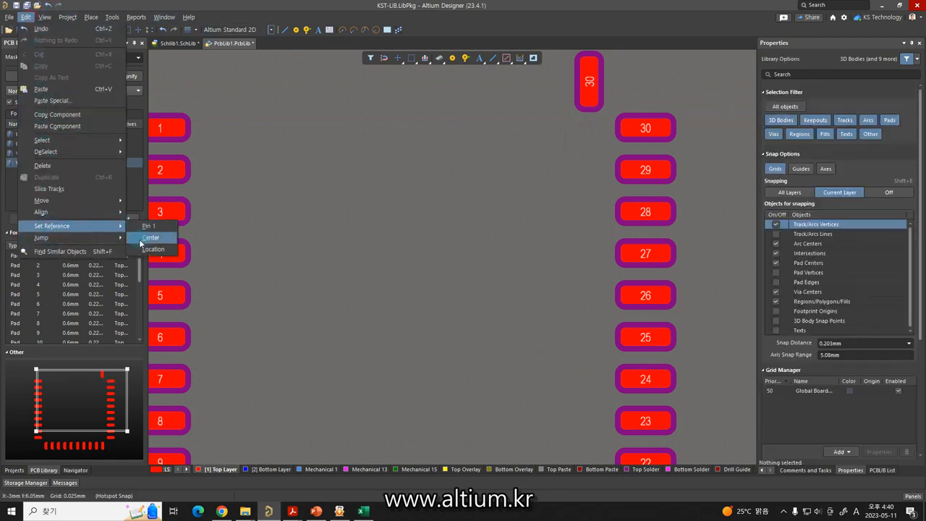
pyautogui.click(152, 249)
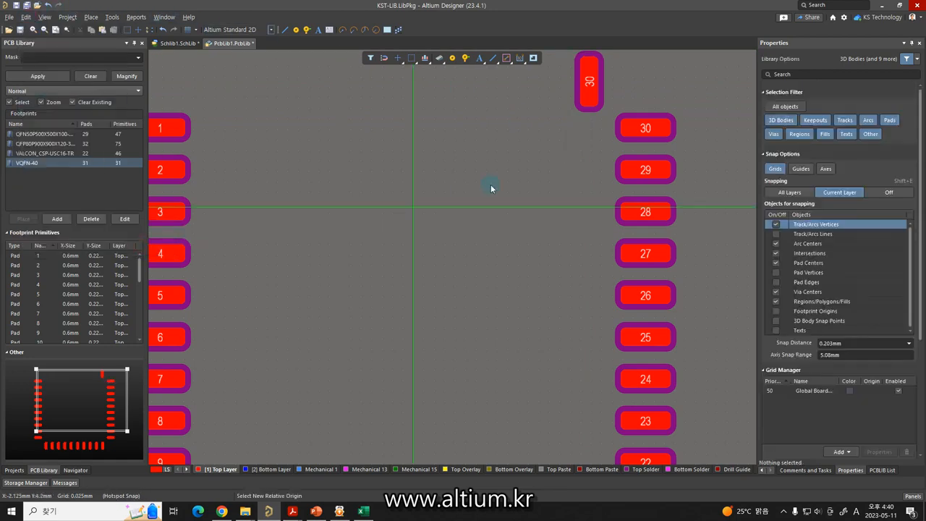
pyautogui.click(645, 128)
# Step: Change the designator of the vertical pad copy to 31
pyautogui.click(588, 93)
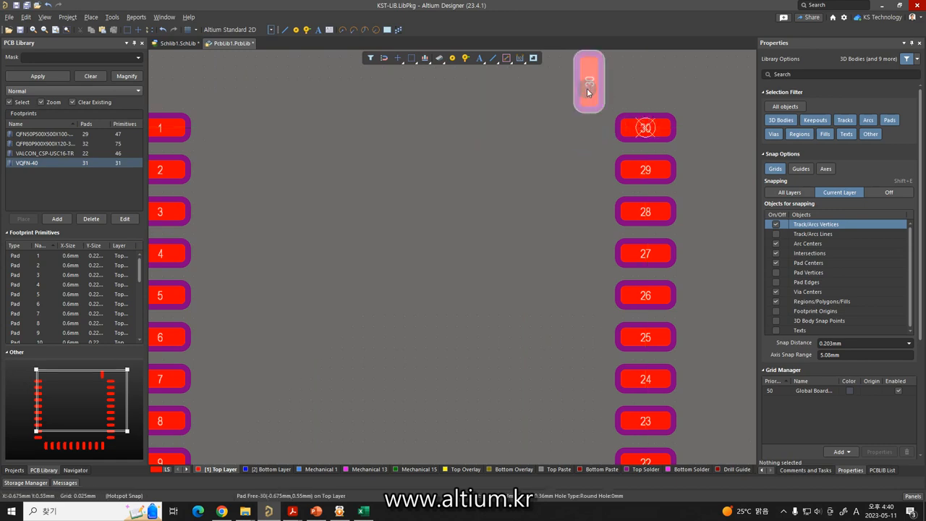
pyautogui.write('31')
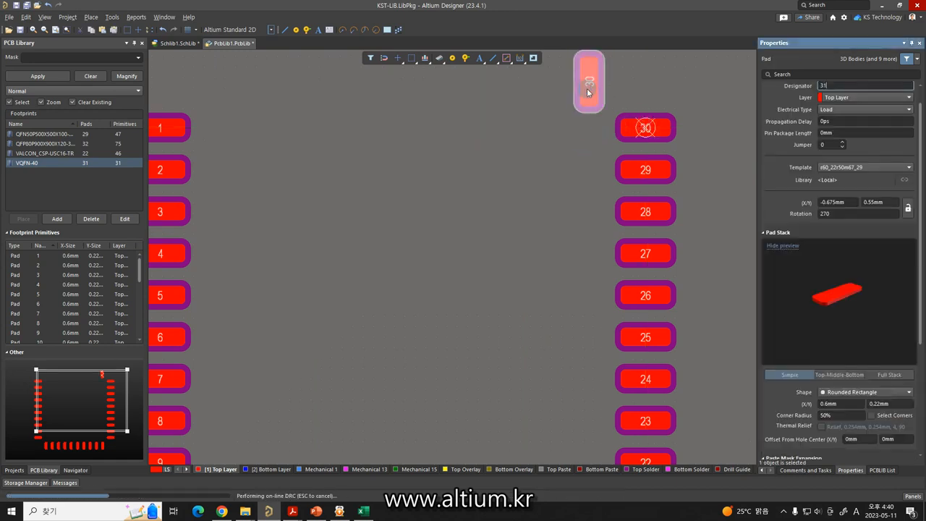
pyautogui.press('Return')
pyautogui.click(570, 126)
# Step: Cut pad 31 to the clipboard, using its centre as the reference point
pyautogui.click(580, 94)
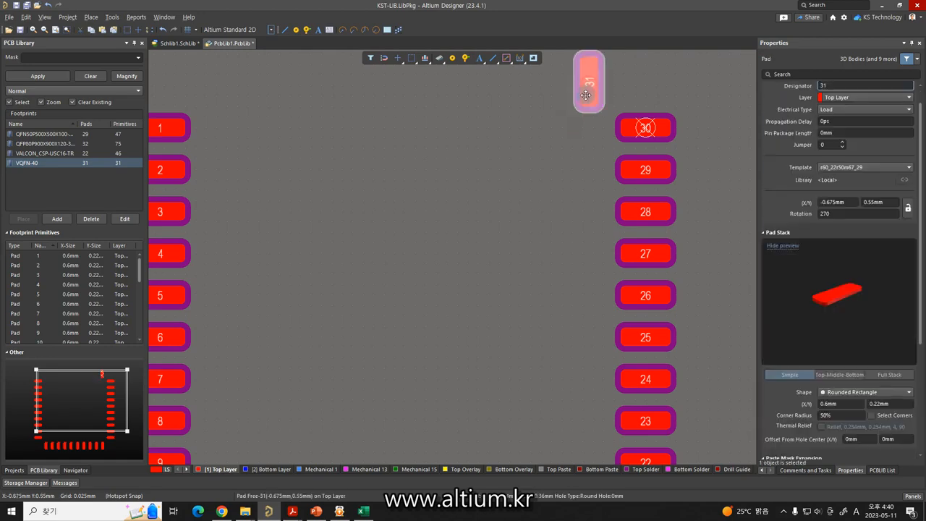
pyautogui.hotkey('ctrl', 'c')
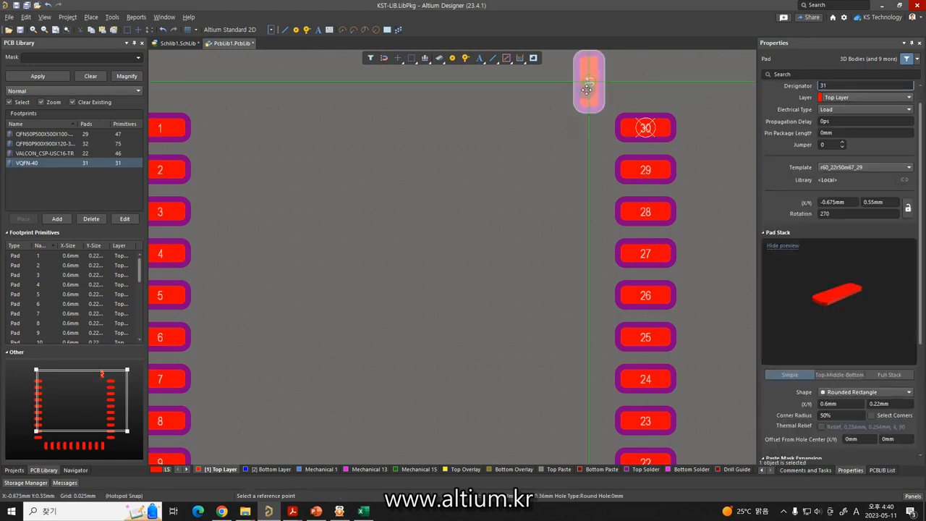
pyautogui.click(586, 89)
pyautogui.scroll(2, 579, 140)
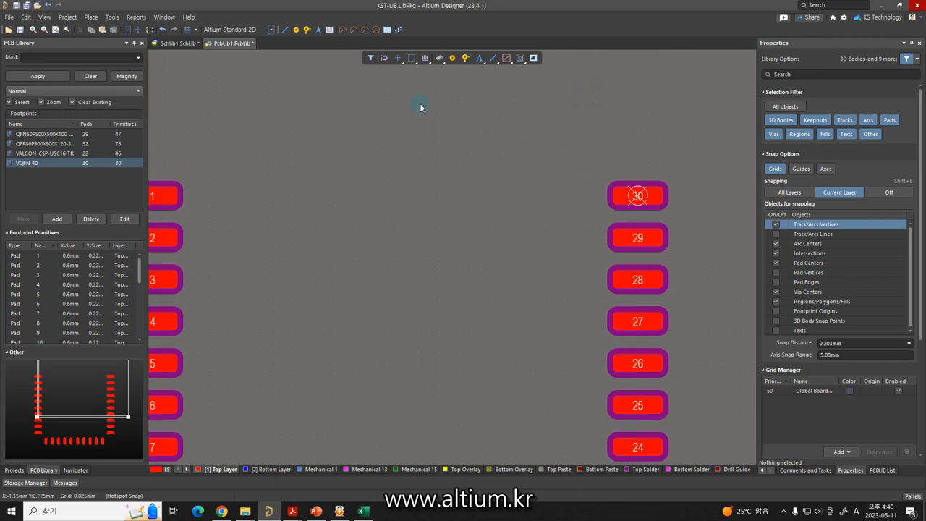
# Step: Set up a linear array paste of ten pads with -0.5 mm X spacing and 0 mm Y spacing
pyautogui.click(25, 17)
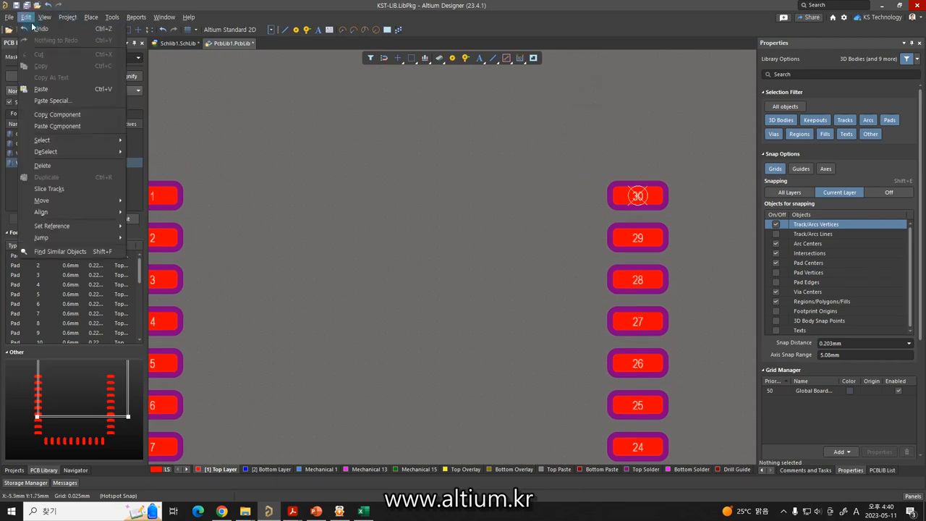
pyautogui.click(57, 104)
pyautogui.click(475, 295)
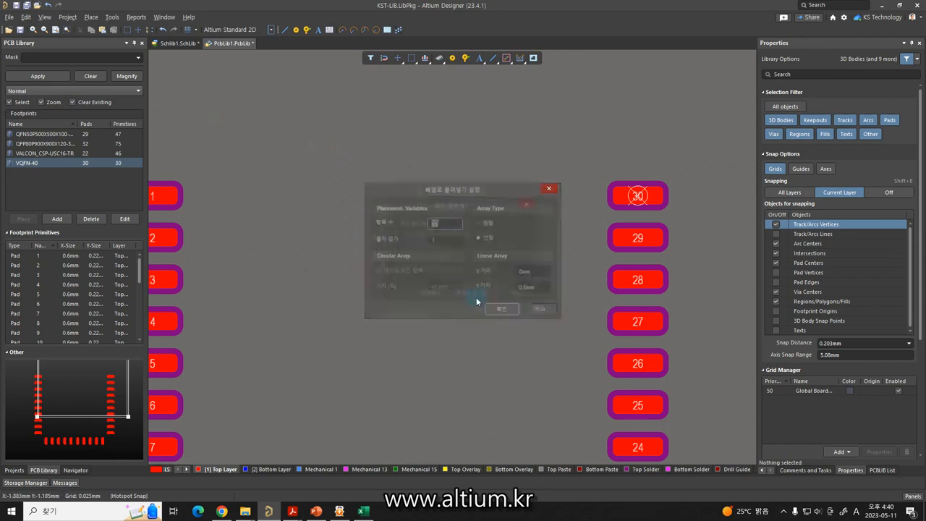
pyautogui.click(538, 287)
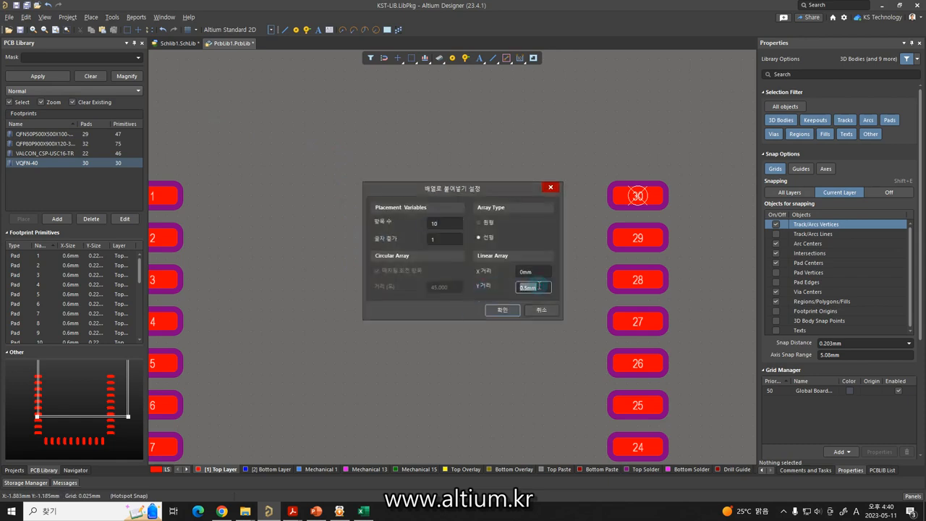
pyautogui.write('0')
pyautogui.click(541, 272)
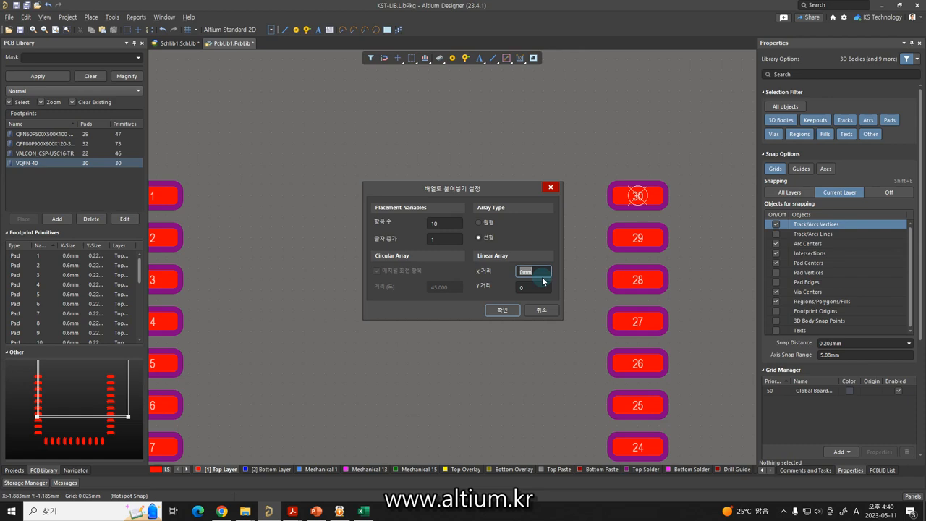
pyautogui.write('-0.5')
pyautogui.click(504, 311)
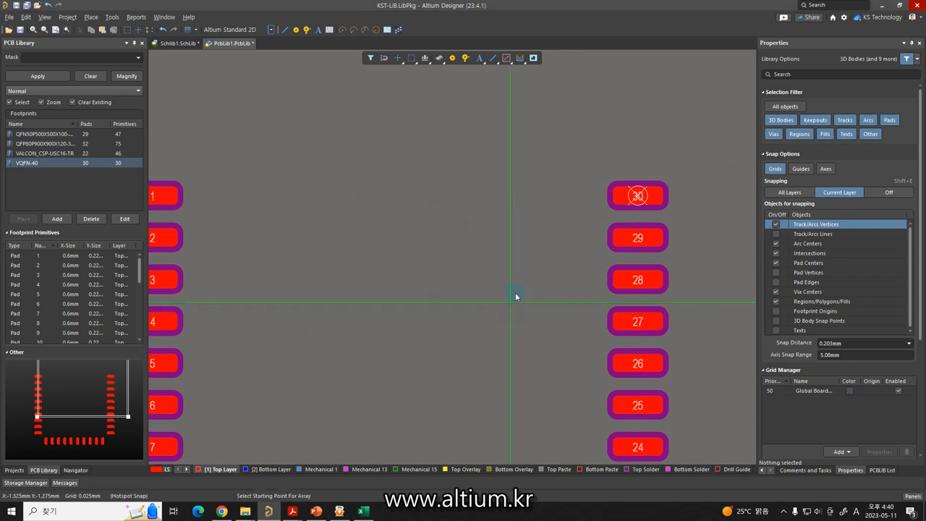
# Step: Place the upper pad row with its starting point at X -0.65 mm, Y 0.65 mm from pad 30
pyautogui.press('j')
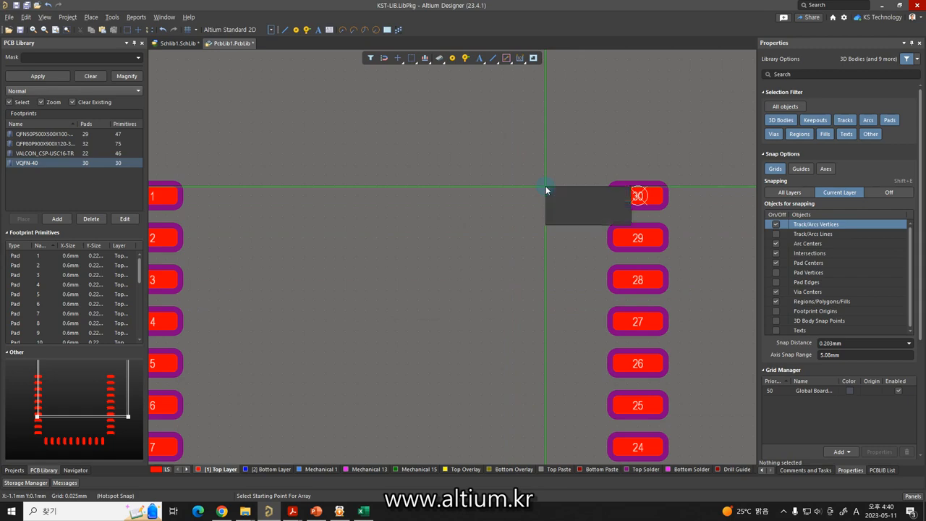
pyautogui.press('l')
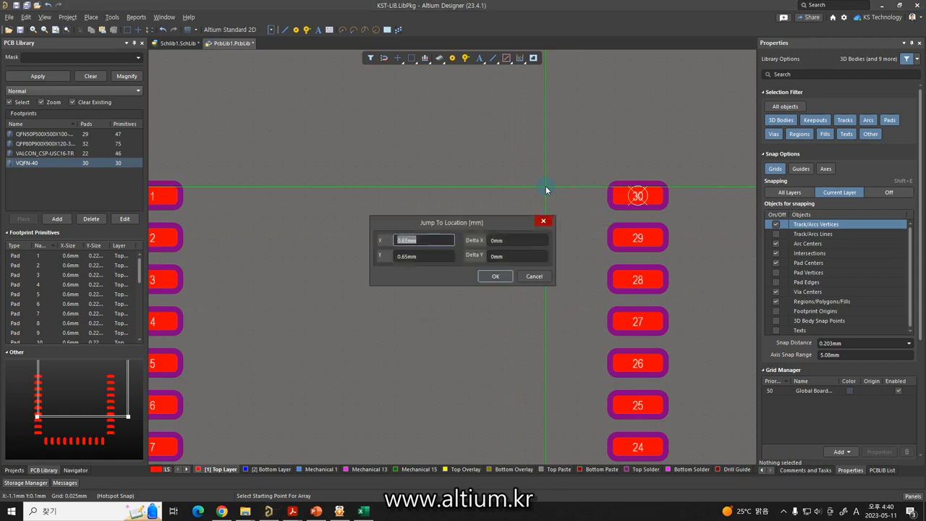
pyautogui.press('Right')
pyautogui.press('Left')
pyautogui.press('Left')
pyautogui.press('Left')
pyautogui.press('Left')
pyautogui.press('Left')
pyautogui.press('Left')
pyautogui.write('-')
pyautogui.press('Tab')
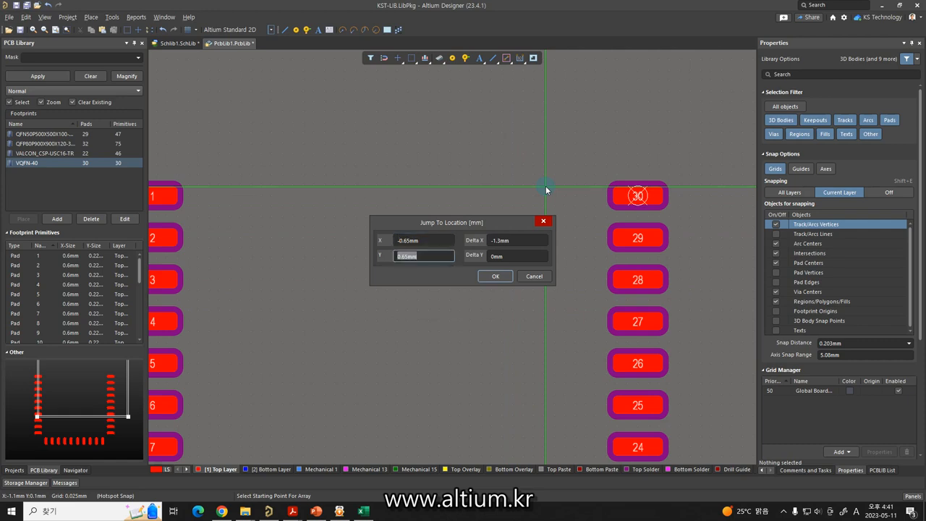
pyautogui.press('Return')
pyautogui.press('Return')
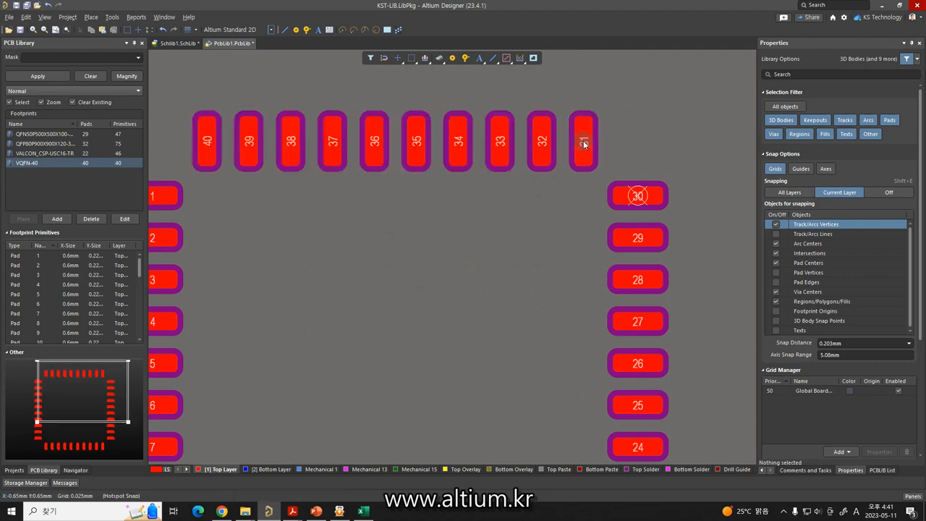
pyautogui.keyDown('ctrl'); pyautogui.scroll(-4, 569, 152); pyautogui.keyUp('ctrl')
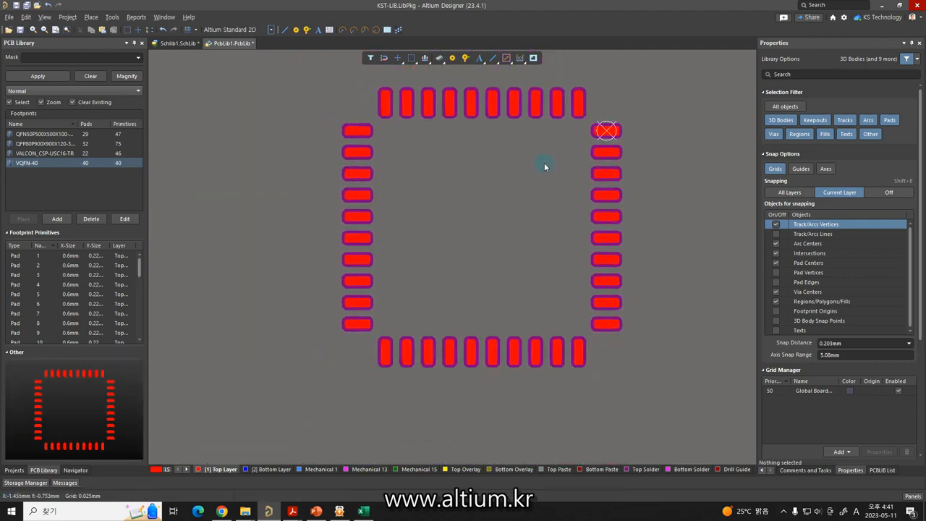
# Step: Measure the centre-to-centre distances between the neighbouring corner pads at the footprint's lower-left and lower-right corners
pyautogui.hotkey('ctrl', 'm')
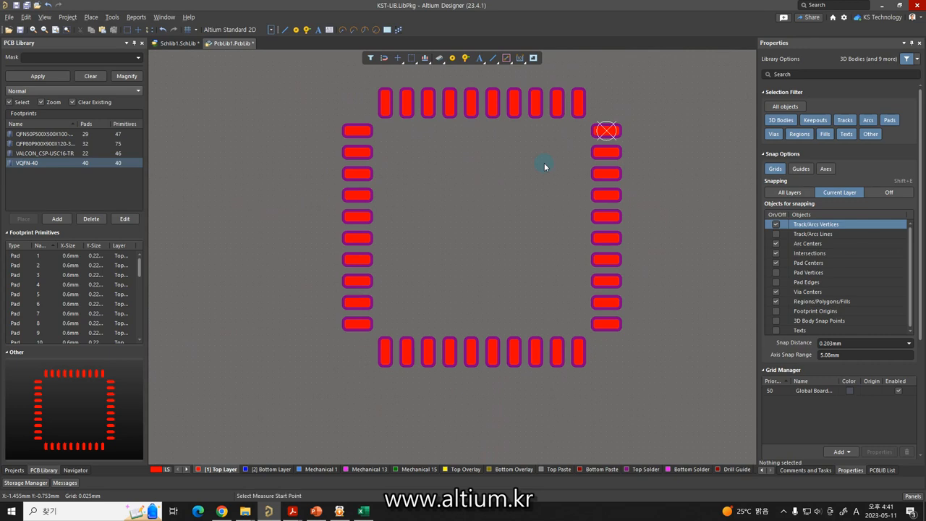
pyautogui.click(359, 324)
pyautogui.click(385, 352)
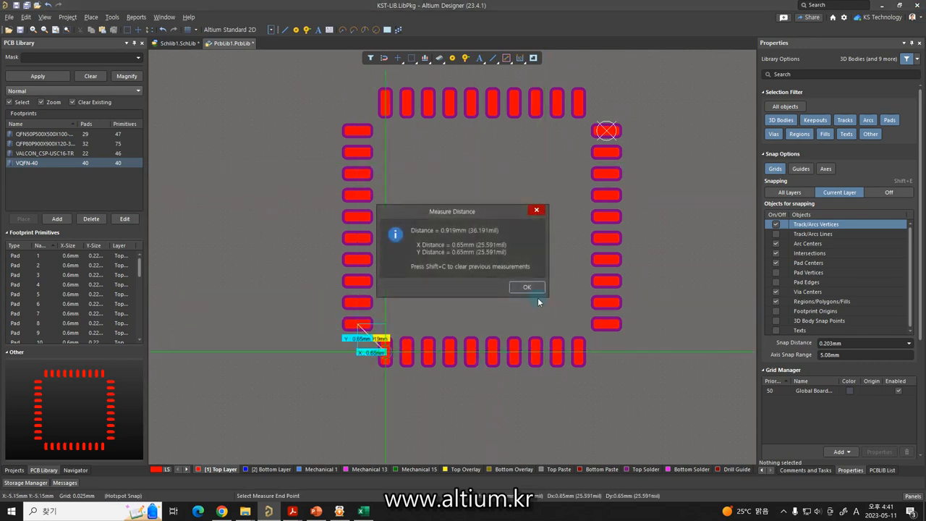
pyautogui.press('Return')
pyautogui.click(606, 324)
pyautogui.click(583, 351)
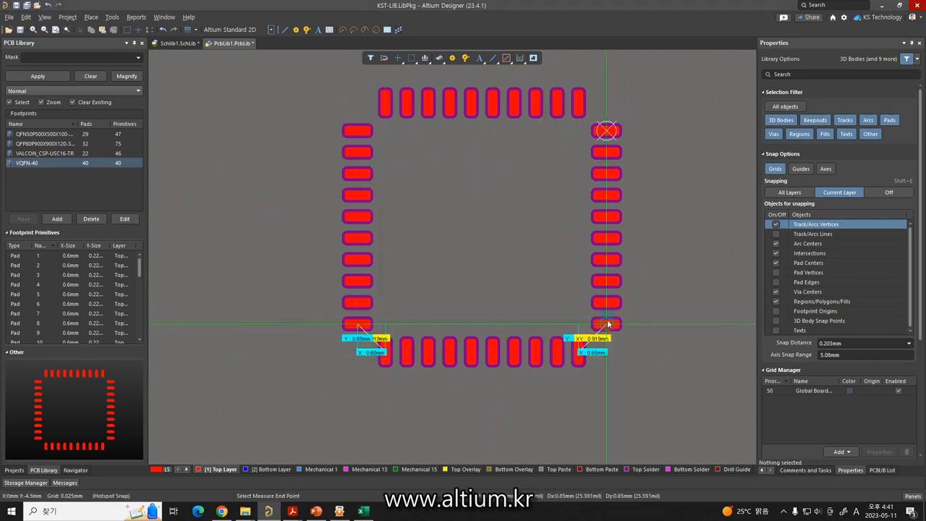
pyautogui.click(534, 288)
# Step: Measure the centre-to-centre distances between the neighbouring corner pads at the footprint's upper-right and upper-left corners
pyautogui.click(607, 130)
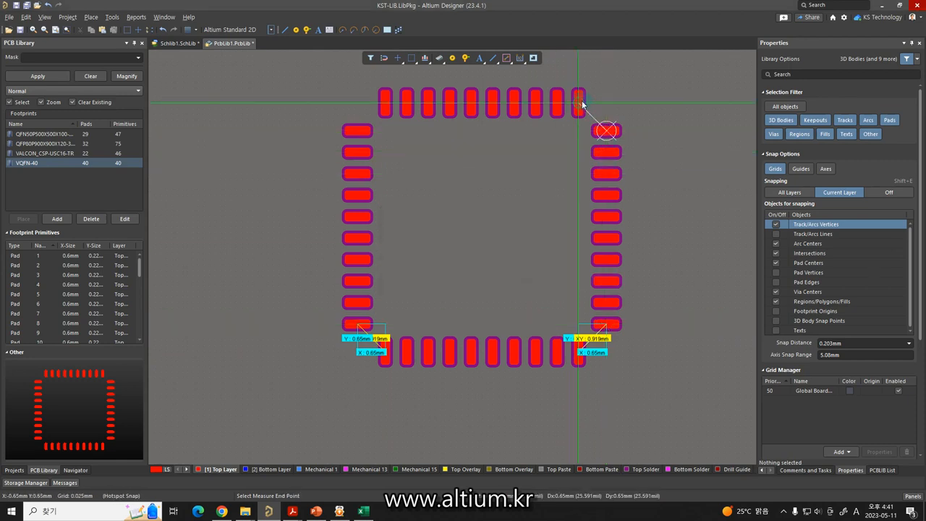
pyautogui.click(575, 108)
pyautogui.click(529, 288)
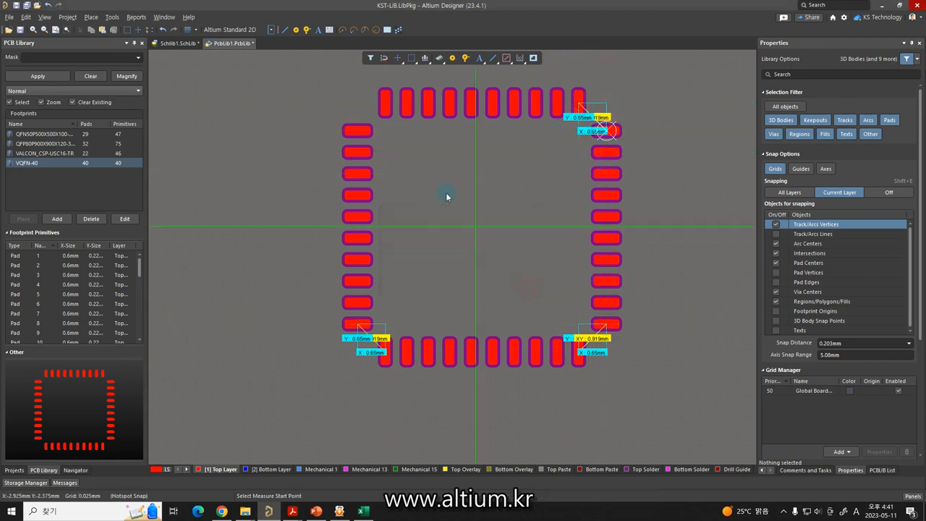
pyautogui.click(360, 128)
pyautogui.click(385, 103)
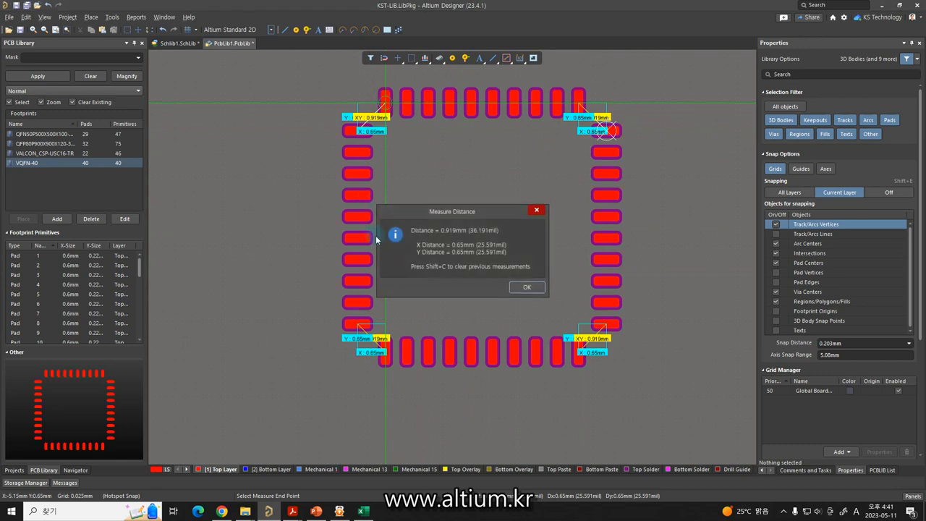
pyautogui.click(529, 288)
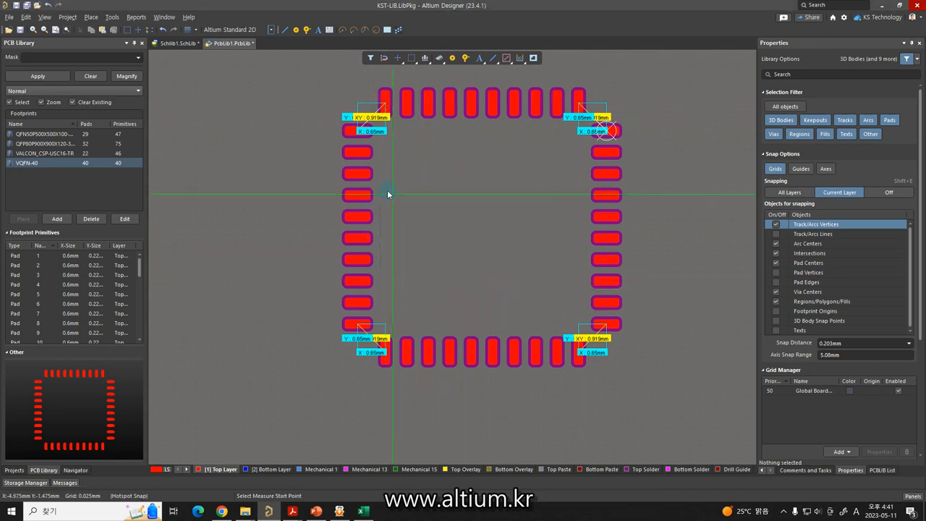
# Step: Measure the length of the lower pad row from the centre of pad 11 to the centre of pad 20
pyautogui.keyDown('ctrl'); pyautogui.scroll(4, 358, 130); pyautogui.keyUp('ctrl')
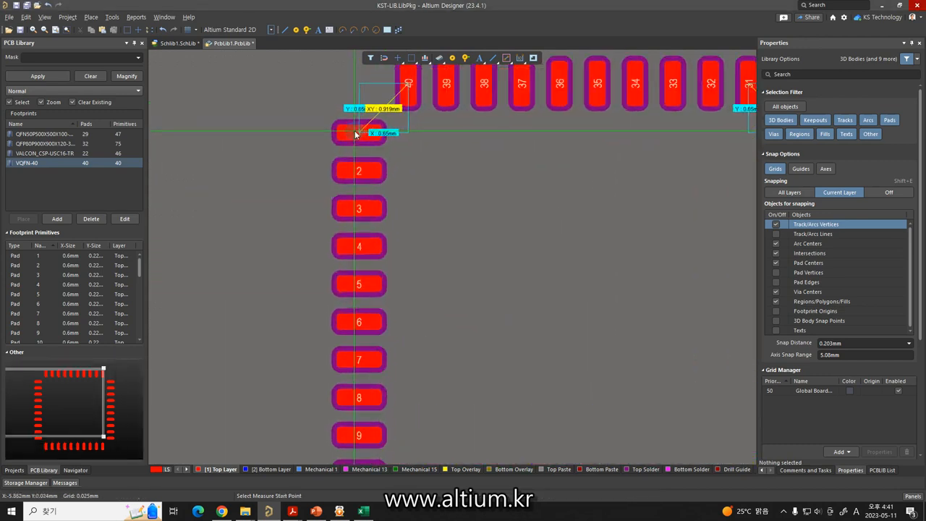
pyautogui.keyDown('shift'); pyautogui.scroll(-7, 651, 130); pyautogui.keyUp('shift')
pyautogui.scroll(-8, 594, 383)
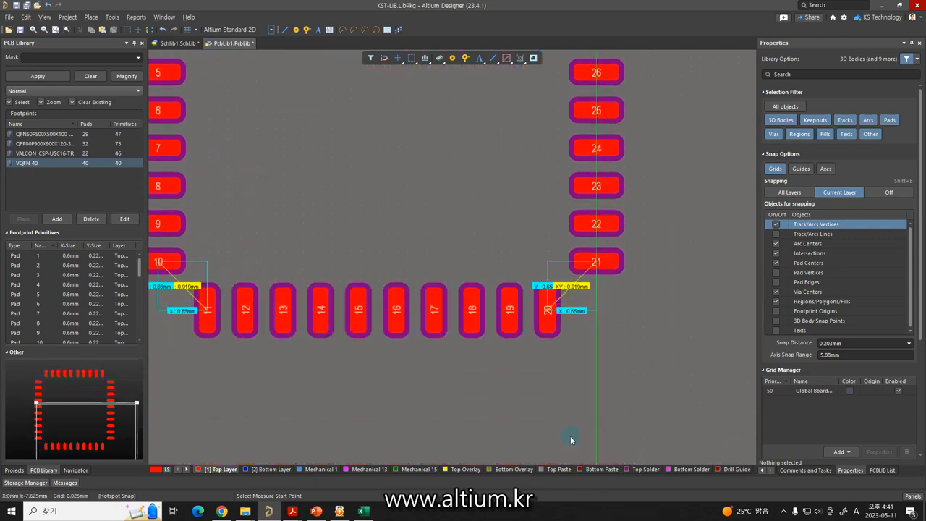
pyautogui.click(207, 281)
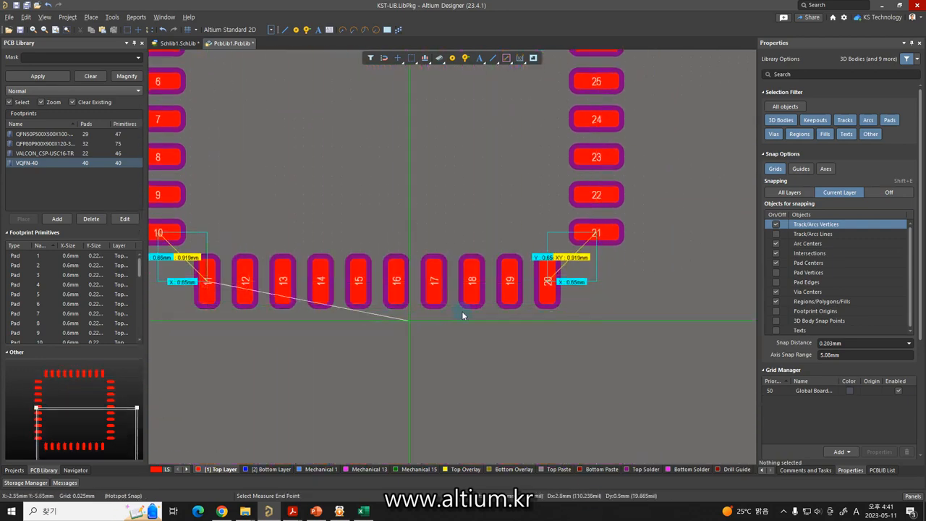
pyautogui.click(544, 289)
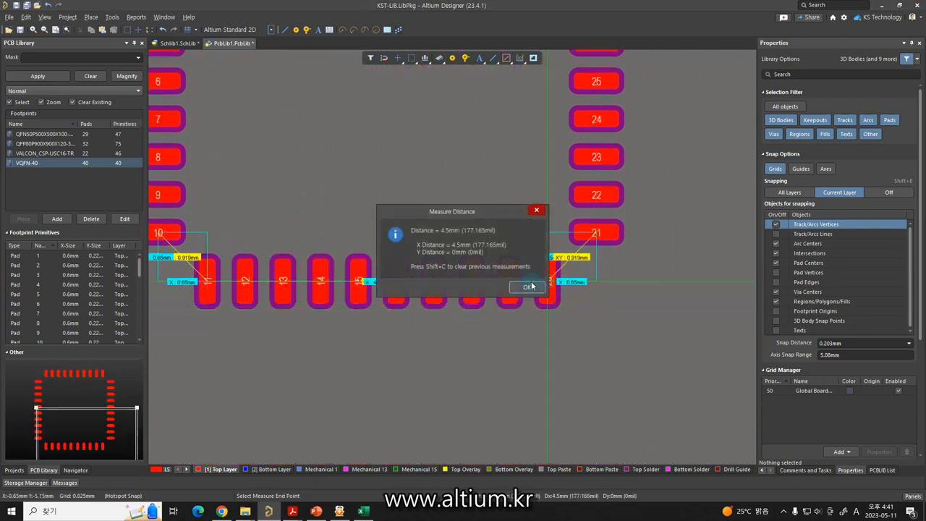
pyautogui.click(528, 287)
# Step: Measure the length of the left pad column between the centres of pads 10 and 1
pyautogui.scroll(4, 355, 299)
pyautogui.keyDown('shift'); pyautogui.scroll(6, 181, 275); pyautogui.keyUp('shift')
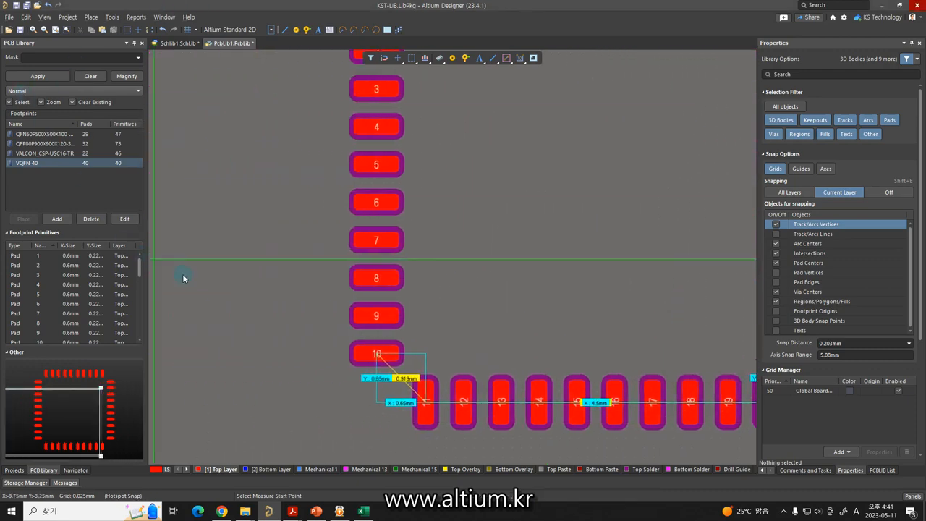
pyautogui.scroll(4, 346, 347)
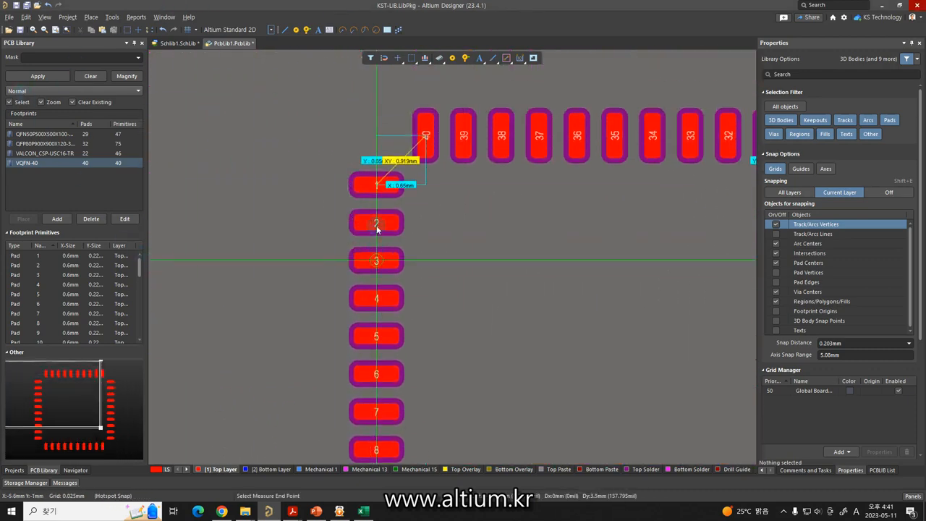
pyautogui.click(376, 190)
pyautogui.click(347, 325)
pyautogui.click(527, 287)
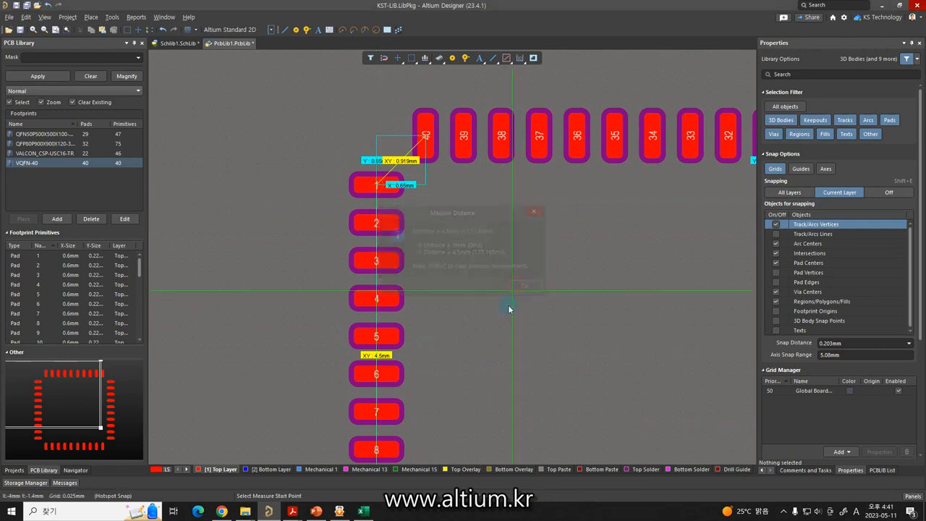
pyautogui.keyDown('ctrl'); pyautogui.scroll(-3, 304, 311); pyautogui.keyUp('ctrl')
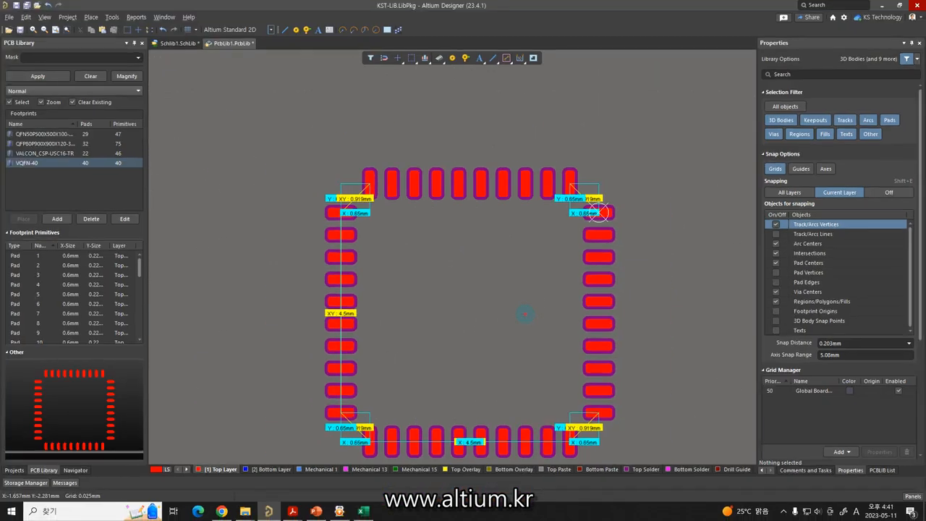
pyautogui.moveTo(647, 254)
pyautogui.mouseDown()
pyautogui.moveTo(677, 253)
pyautogui.moveTo(649, 280)
pyautogui.mouseUp()
pyautogui.moveTo(695, 255)
pyautogui.mouseDown()
pyautogui.moveTo(692, 279)
pyautogui.moveTo(708, 266)
pyautogui.mouseUp()
pyautogui.moveTo(721, 255); pyautogui.dragTo(732, 274)
pyautogui.moveTo(655, 305)
pyautogui.mouseDown()
pyautogui.moveTo(655, 337)
pyautogui.moveTo(658, 321)
pyautogui.moveTo(672, 327)
pyautogui.mouseUp()
pyautogui.moveTo(681, 315)
pyautogui.mouseDown()
pyautogui.moveTo(690, 325)
pyautogui.moveTo(717, 321)
pyautogui.mouseUp()
pyautogui.moveTo(755, 290)
pyautogui.mouseDown()
pyautogui.moveTo(742, 314)
pyautogui.moveTo(755, 312)
pyautogui.mouseUp()
pyautogui.moveTo(764, 309); pyautogui.dragTo(770, 303)
pyautogui.moveTo(693, 354); pyautogui.dragTo(692, 377)
pyautogui.moveTo(722, 347); pyautogui.dragTo(720, 367)
pyautogui.moveTo(722, 348); pyautogui.dragTo(731, 345)
pyautogui.press('Escape')
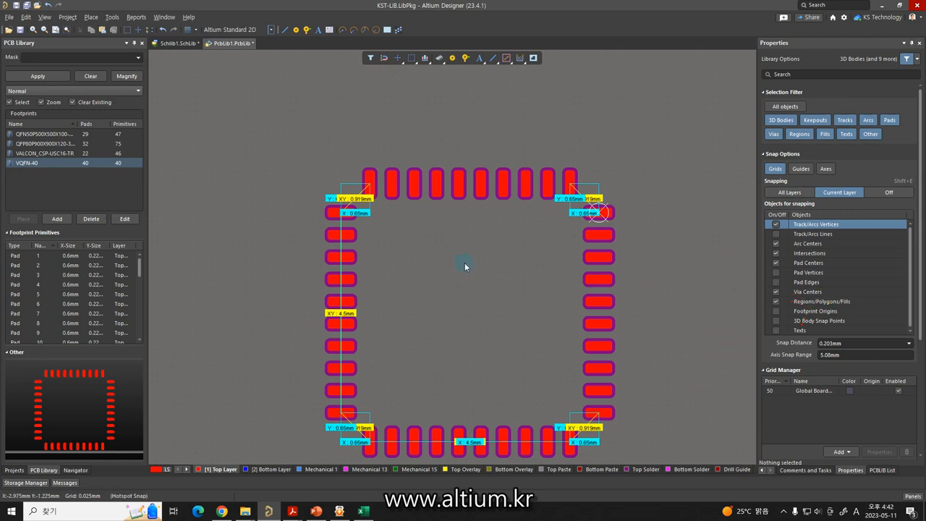
pyautogui.click(224, 106)
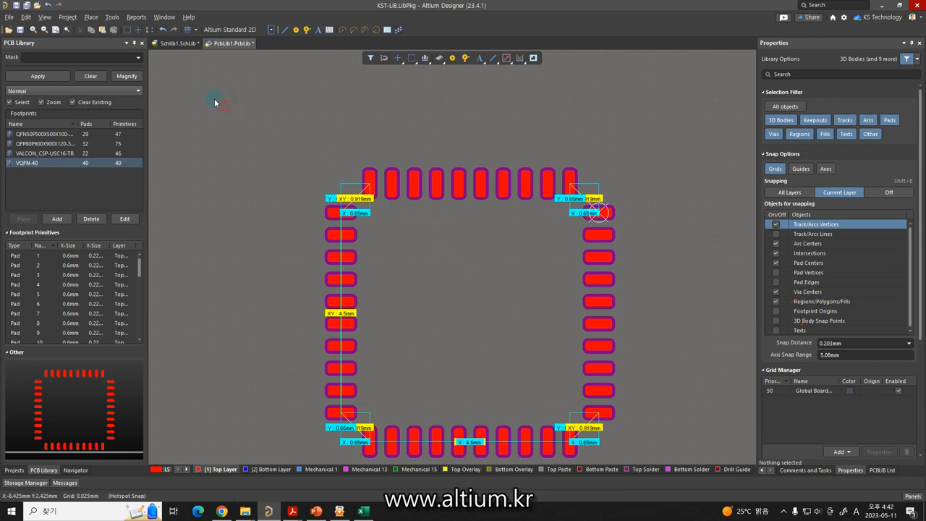
# Step: Start the IPC Compliant Footprint Wizard and choose QFN as the component type
pyautogui.click(112, 17)
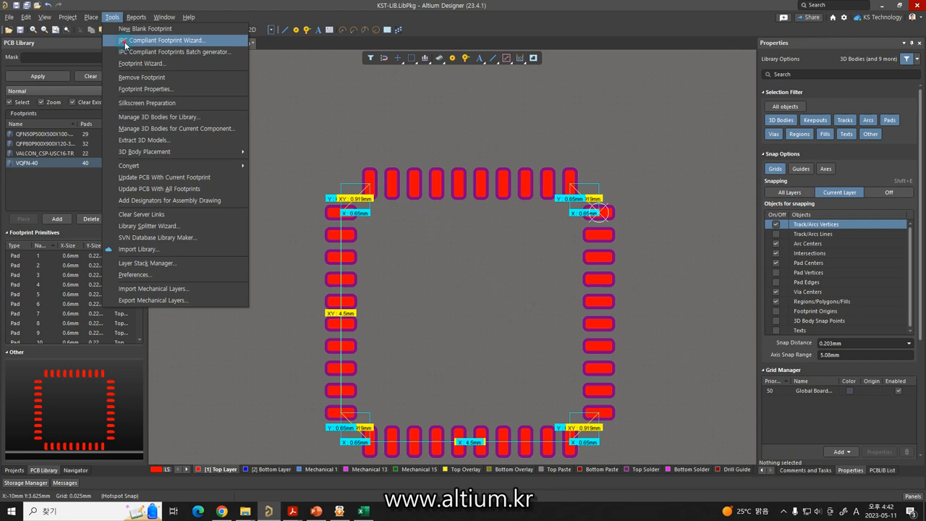
pyautogui.click(125, 42)
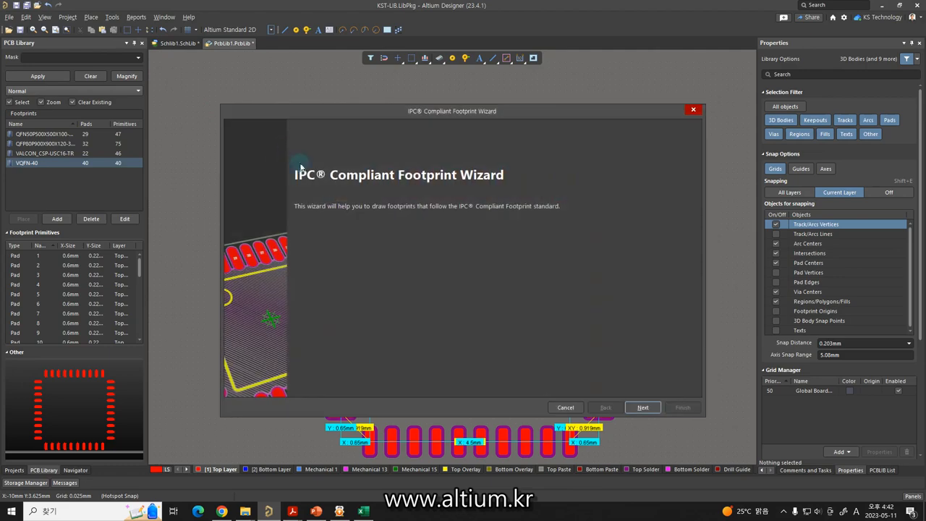
pyautogui.click(636, 409)
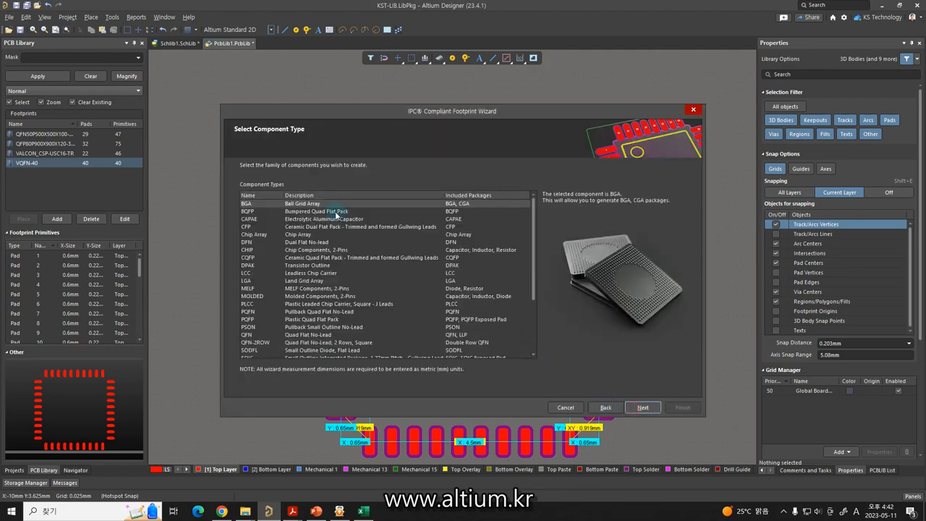
pyautogui.scroll(-3, 335, 215)
pyautogui.click(327, 242)
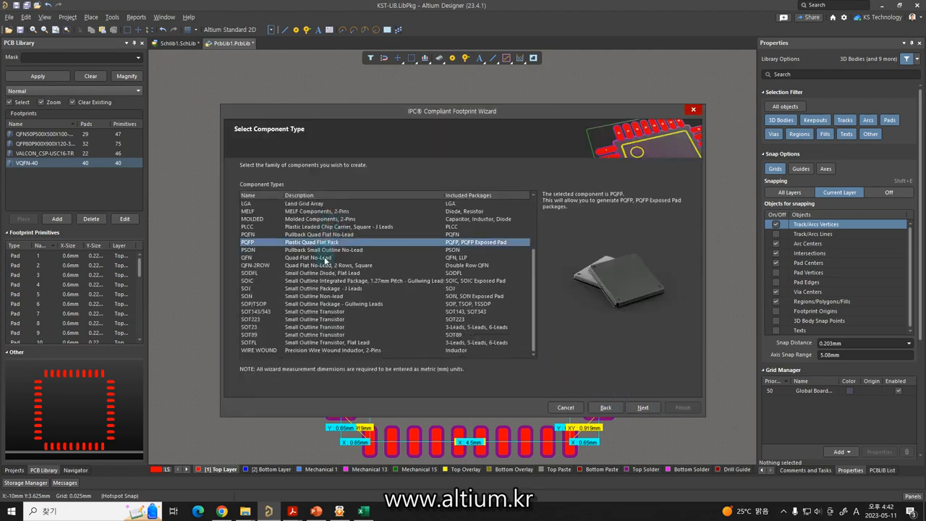
pyautogui.click(323, 257)
pyautogui.click(323, 274)
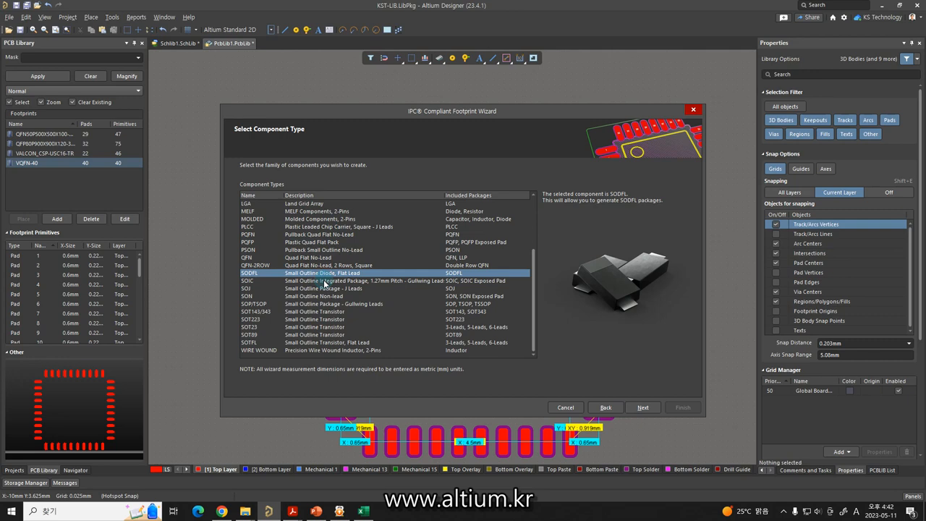
pyautogui.click(259, 259)
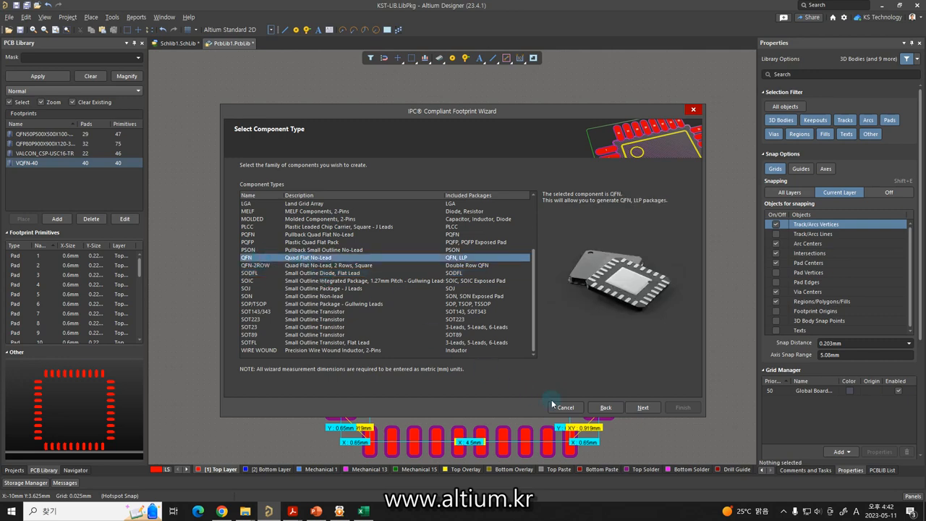
pyautogui.click(642, 407)
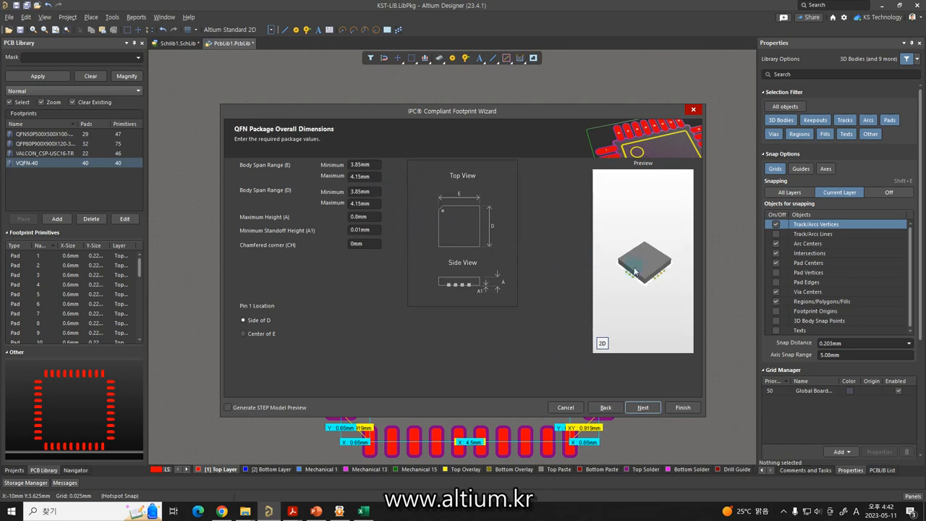
# Step: Generate the STEP model preview of the QFN package, inspect it in 3D, and cancel the wizard
pyautogui.click(243, 407)
pyautogui.moveTo(632, 288); pyautogui.dragTo(646, 273)
pyautogui.scroll(3, 645, 273)
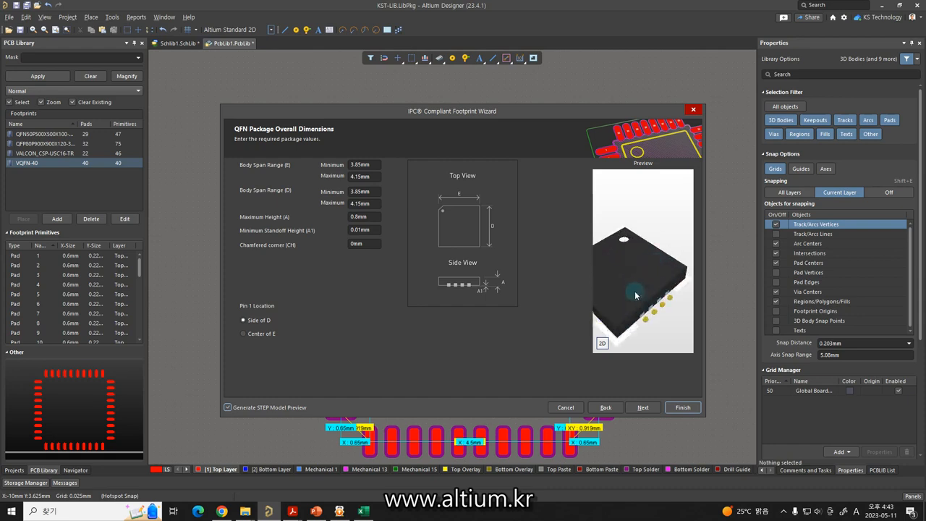
pyautogui.click(566, 407)
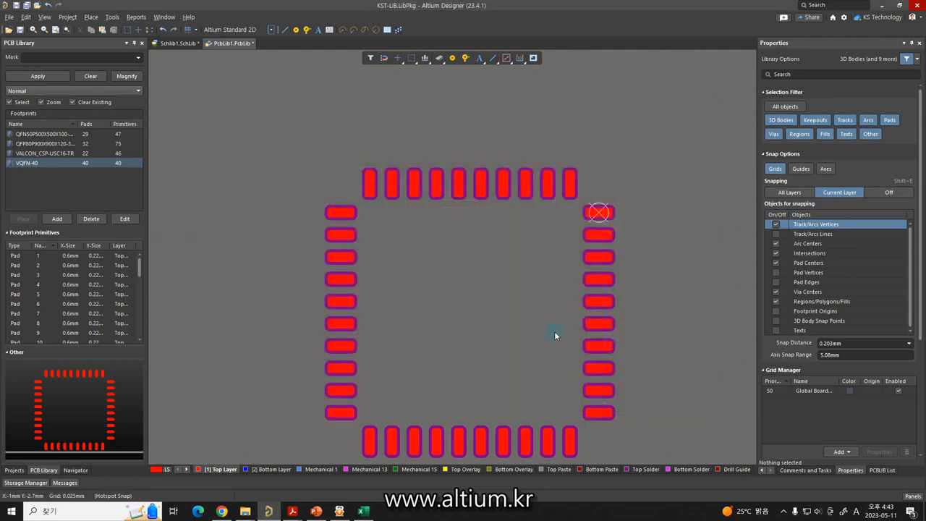
# Step: Examine the body dimensions on the RHA0040B package outline in the browser's AFE4490 datasheet, and return to Altium Designer
pyautogui.moveTo(558, 322); pyautogui.dragTo(561, 276, button='right')
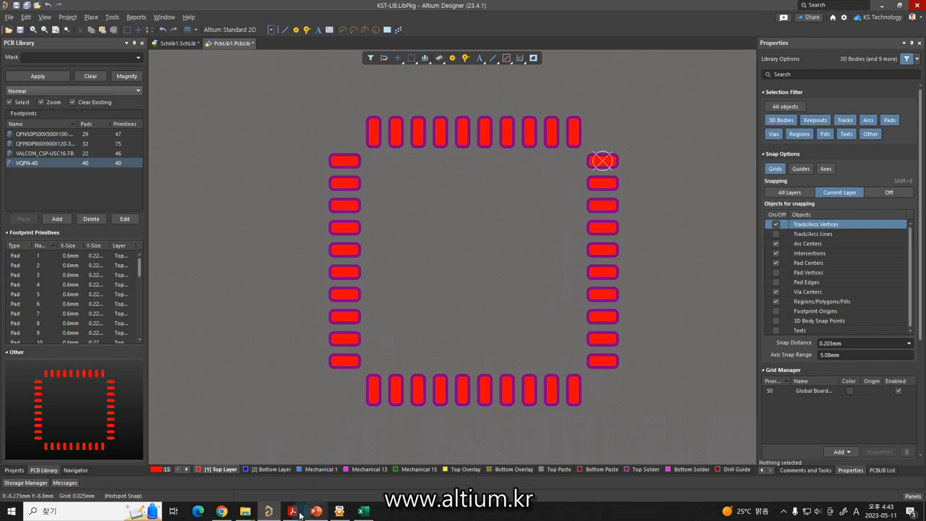
pyautogui.click(221, 511)
pyautogui.scroll(-1, 308, 424)
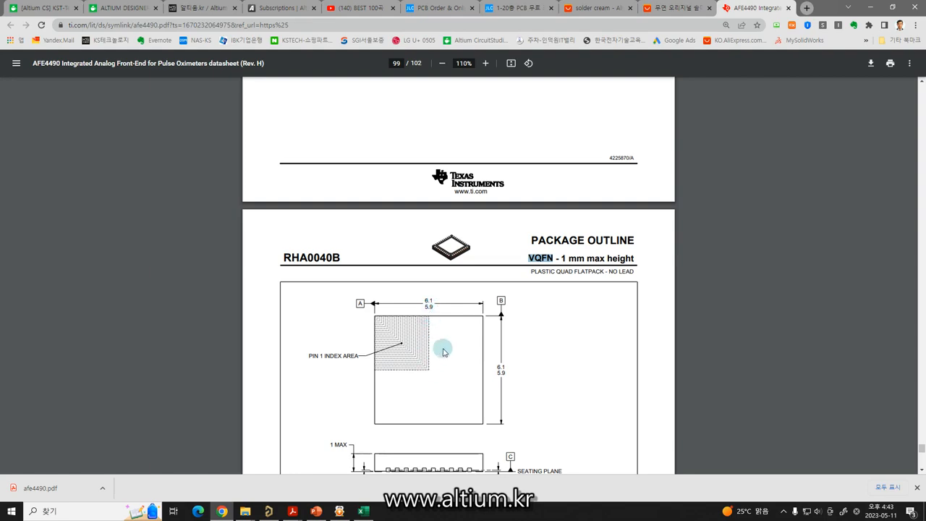
pyautogui.keyDown('ctrl'); pyautogui.scroll(4, 439, 339); pyautogui.keyUp('ctrl')
pyautogui.scroll(-2, 419, 366)
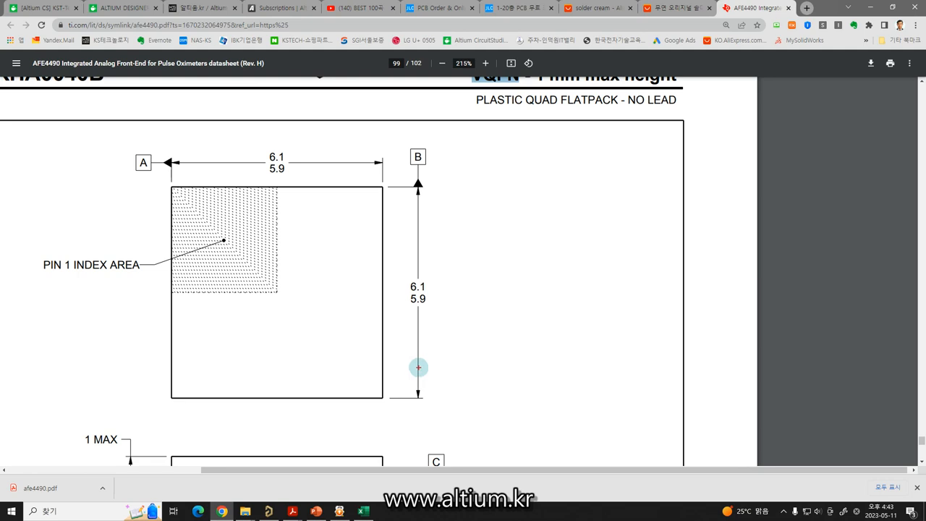
pyautogui.moveTo(315, 134); pyautogui.dragTo(311, 161)
pyautogui.moveTo(447, 276); pyautogui.dragTo(443, 300)
pyautogui.click(459, 302)
pyautogui.press('Escape')
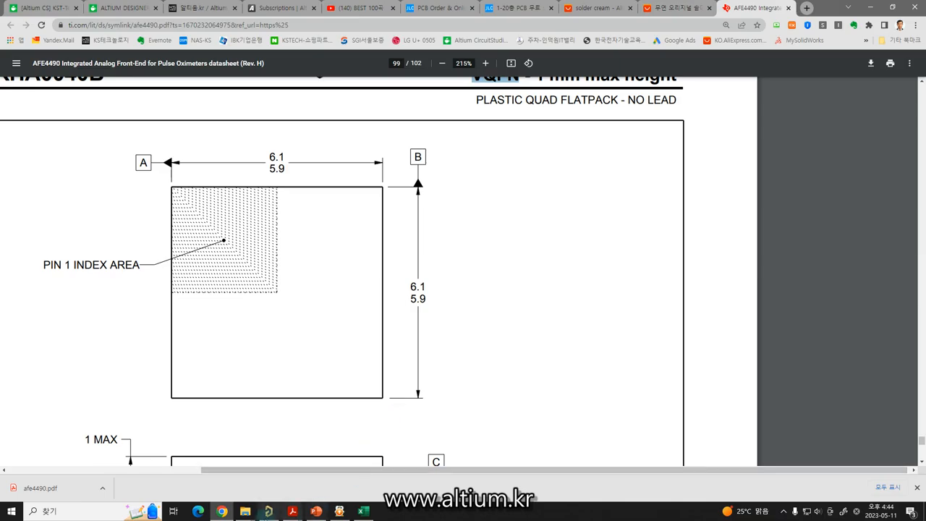
pyautogui.click(268, 511)
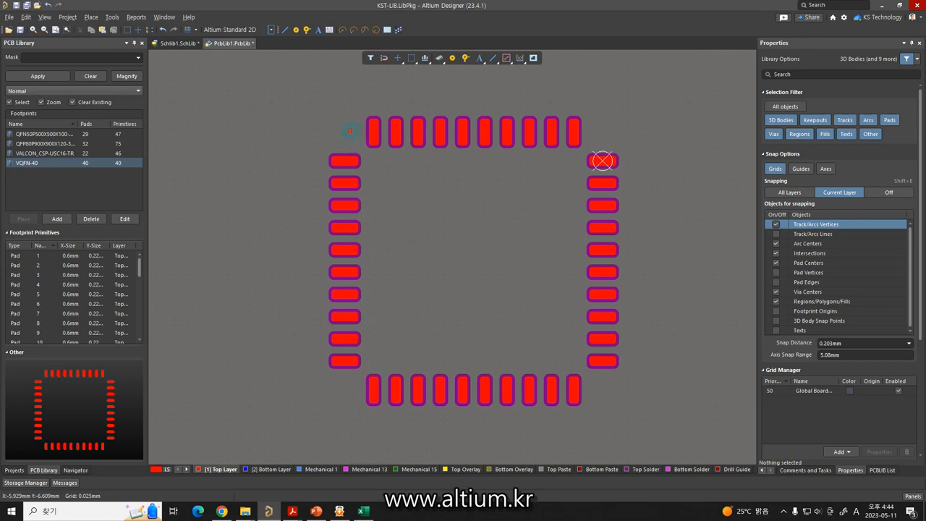
pyautogui.moveTo(349, 130)
pyautogui.mouseDown()
pyautogui.moveTo(429, 275)
pyautogui.moveTo(534, 362)
pyautogui.moveTo(597, 385)
pyautogui.mouseUp()
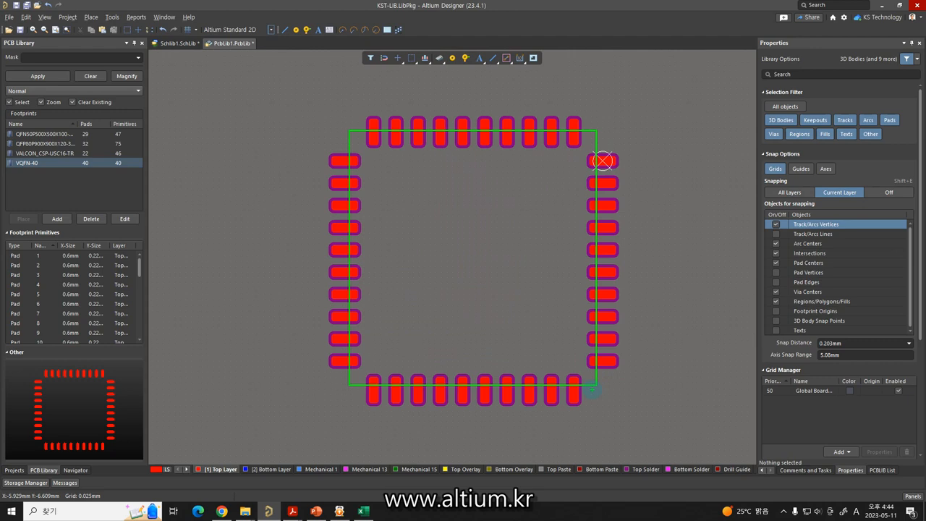
pyautogui.press('Escape')
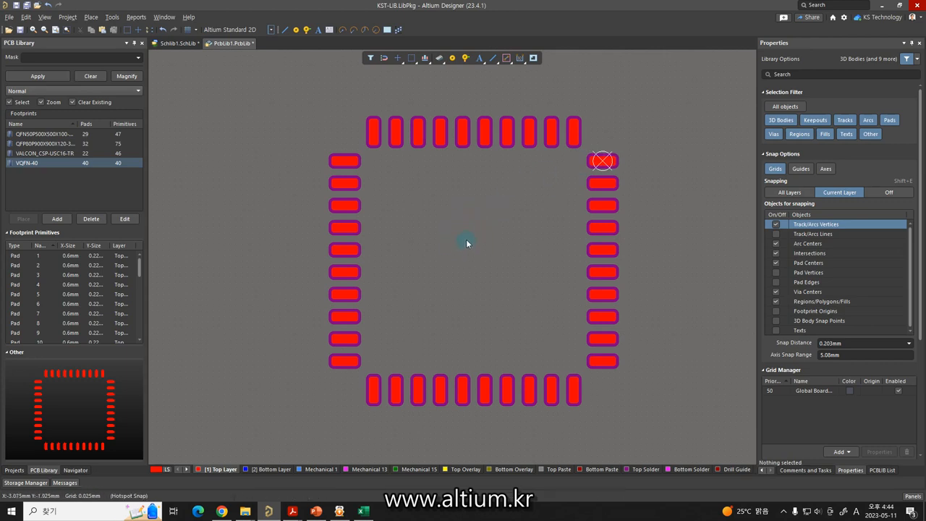
# Step: Set the VQFN-40 footprint's reference point to the center of the pad array
pyautogui.click(25, 16)
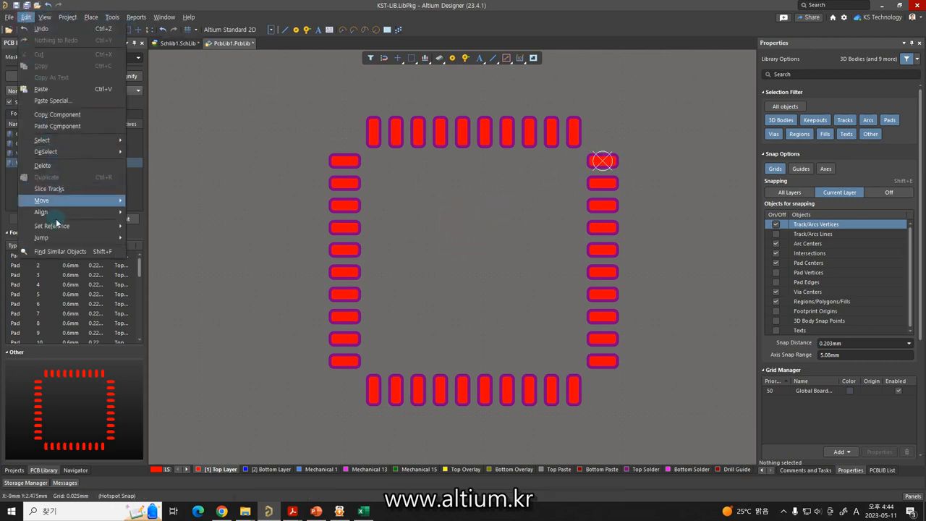
pyautogui.moveTo(57, 229)
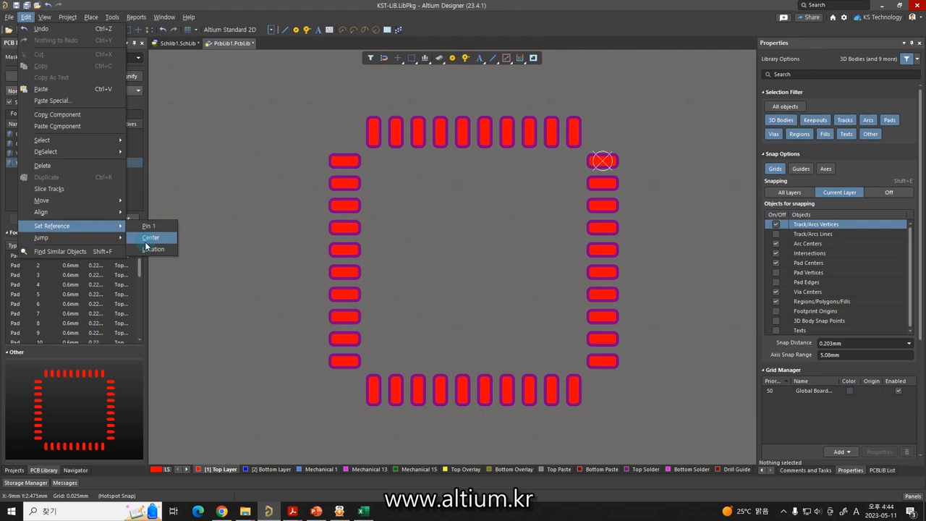
pyautogui.click(148, 238)
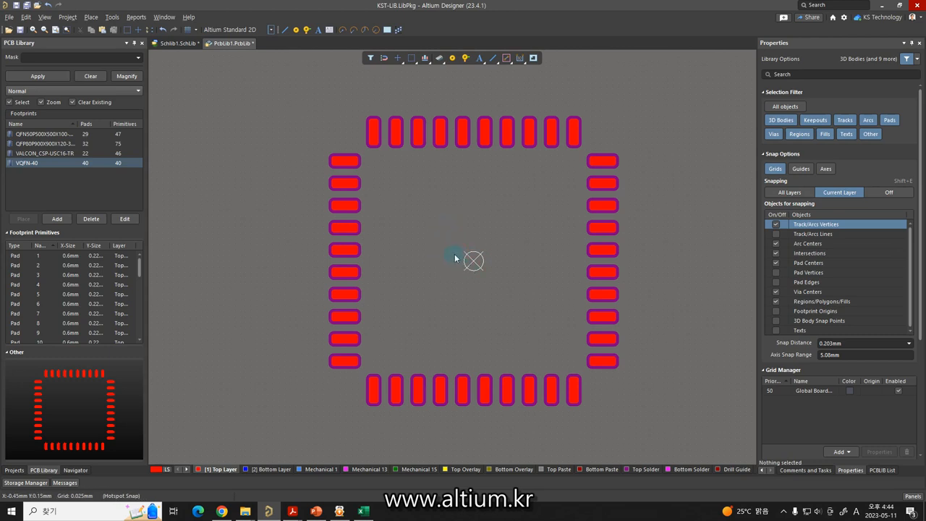
pyautogui.moveTo(455, 257)
pyautogui.mouseDown(button='right')
pyautogui.moveTo(268, 223)
pyautogui.moveTo(265, 241)
pyautogui.mouseUp(button='right')
pyautogui.keyDown('ctrl'); pyautogui.scroll(-2, 265, 242); pyautogui.keyUp('ctrl')
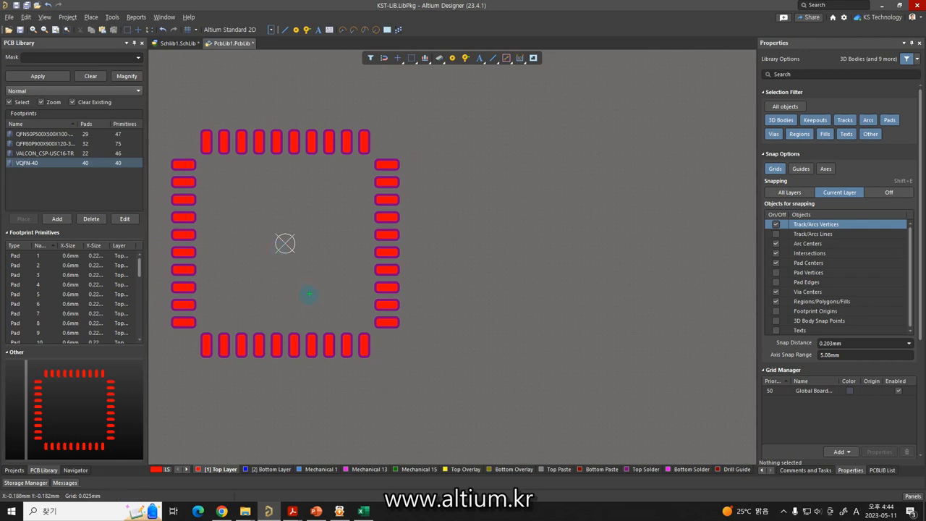
pyautogui.moveTo(304, 266)
pyautogui.mouseDown()
pyautogui.moveTo(254, 245)
pyautogui.moveTo(313, 262)
pyautogui.mouseUp()
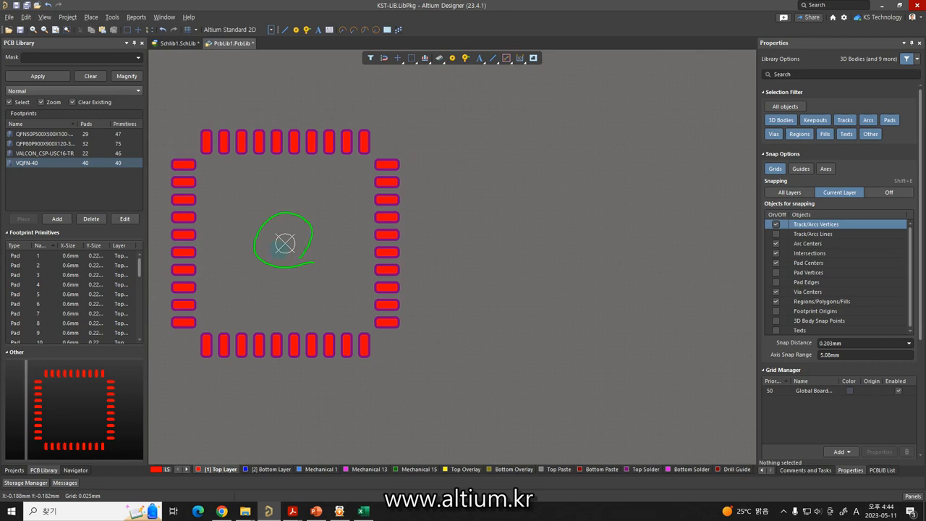
pyautogui.moveTo(287, 316)
pyautogui.mouseDown()
pyautogui.moveTo(304, 284)
pyautogui.moveTo(305, 298)
pyautogui.moveTo(340, 284)
pyautogui.moveTo(352, 261)
pyautogui.moveTo(363, 267)
pyautogui.mouseUp()
pyautogui.moveTo(506, 325)
pyautogui.mouseDown()
pyautogui.moveTo(508, 351)
pyautogui.moveTo(496, 350)
pyautogui.moveTo(518, 355)
pyautogui.moveTo(635, 334)
pyautogui.moveTo(625, 216)
pyautogui.moveTo(502, 217)
pyautogui.moveTo(507, 324)
pyautogui.mouseUp()
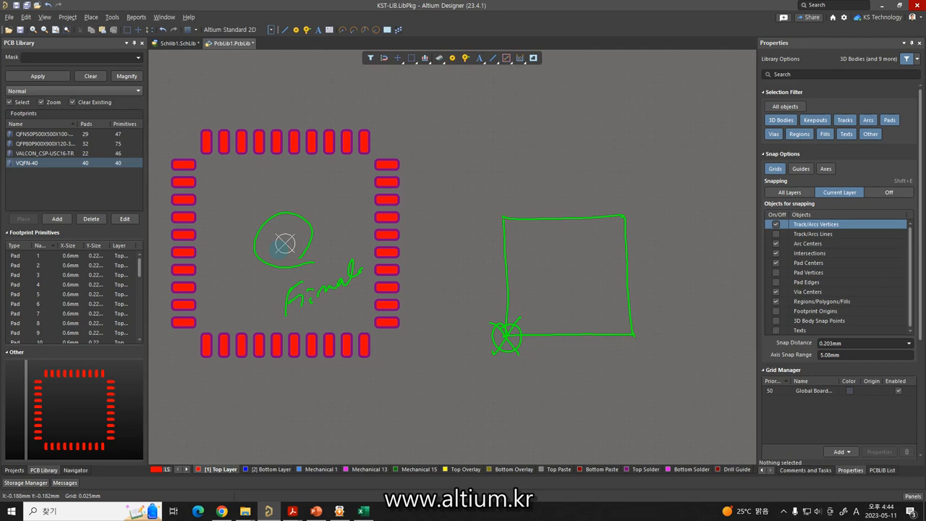
pyautogui.moveTo(539, 372); pyautogui.dragTo(583, 363)
pyautogui.moveTo(572, 367); pyautogui.dragTo(535, 385)
pyautogui.moveTo(600, 371); pyautogui.dragTo(597, 394)
pyautogui.moveTo(592, 381); pyautogui.dragTo(651, 392)
pyautogui.moveTo(570, 304)
pyautogui.mouseDown()
pyautogui.moveTo(561, 322)
pyautogui.moveTo(608, 317)
pyautogui.mouseUp()
pyautogui.moveTo(654, 252)
pyautogui.mouseDown()
pyautogui.moveTo(635, 278)
pyautogui.moveTo(640, 270)
pyautogui.mouseUp()
pyautogui.moveTo(651, 276); pyautogui.dragTo(661, 270)
pyautogui.press('Escape')
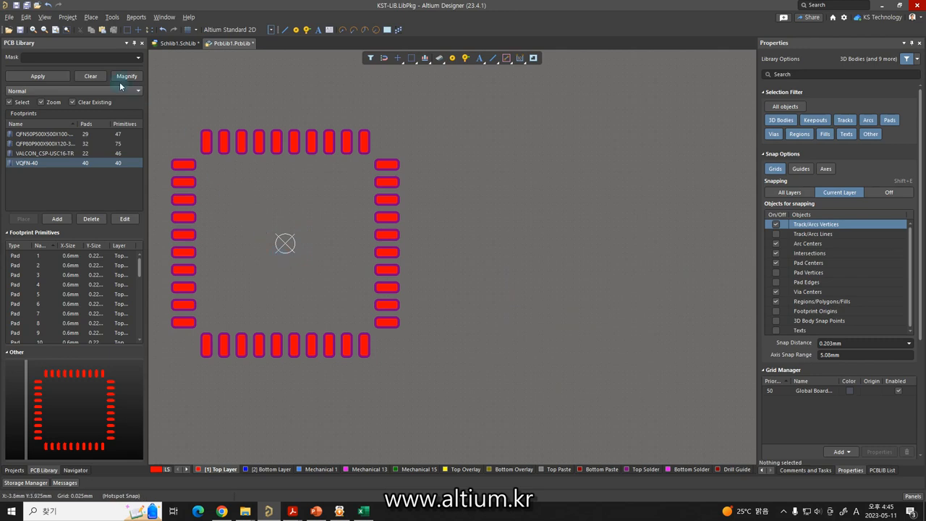
# Step: Place the footprint's reference point in the empty area right of the lower pads and set the snap grid to 0.100 mm
pyautogui.click(26, 17)
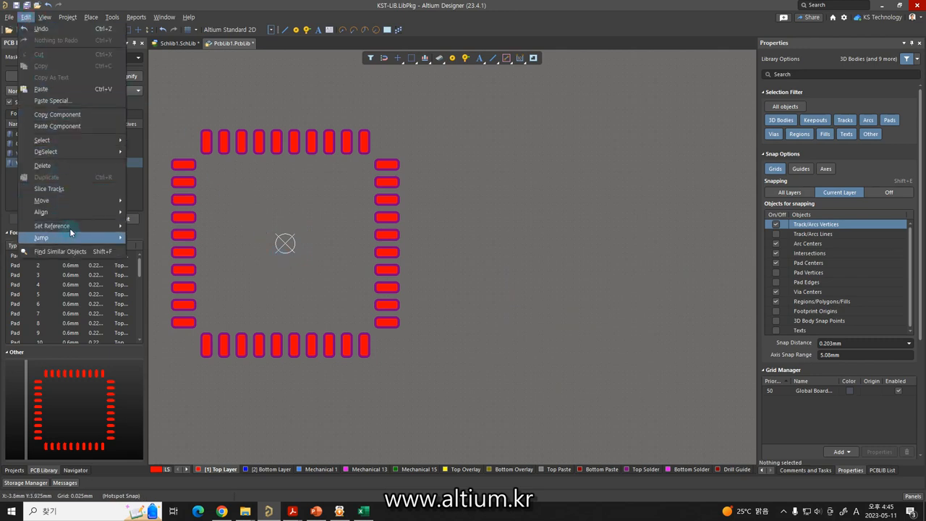
pyautogui.moveTo(123, 230)
pyautogui.click(145, 247)
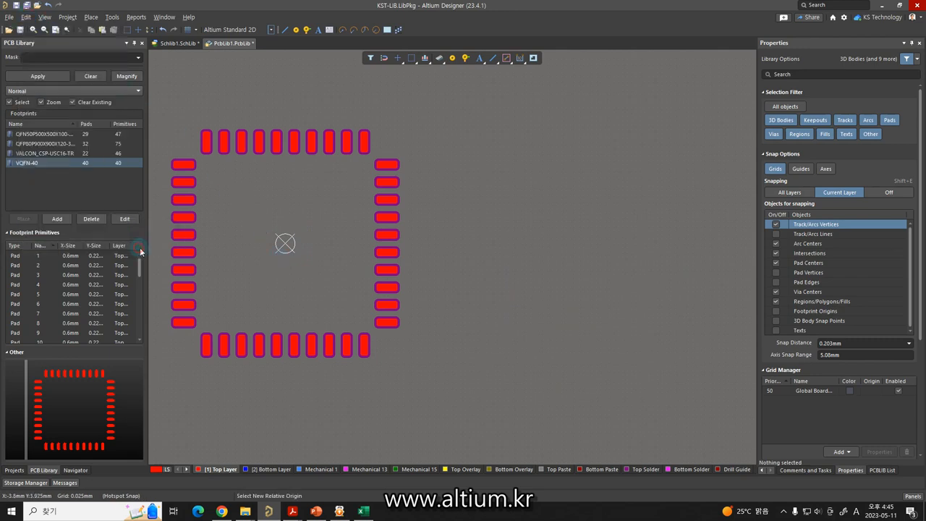
pyautogui.click(473, 338)
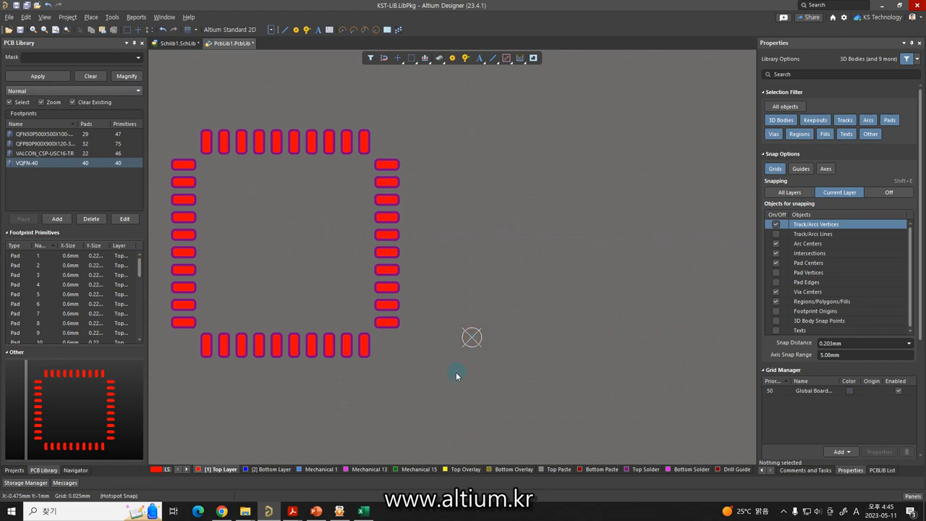
pyautogui.press('g')
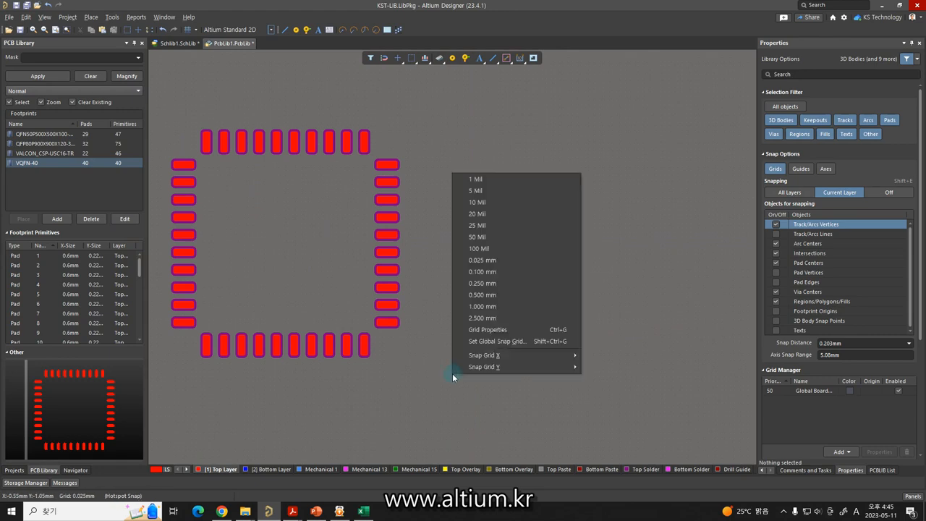
pyautogui.click(490, 273)
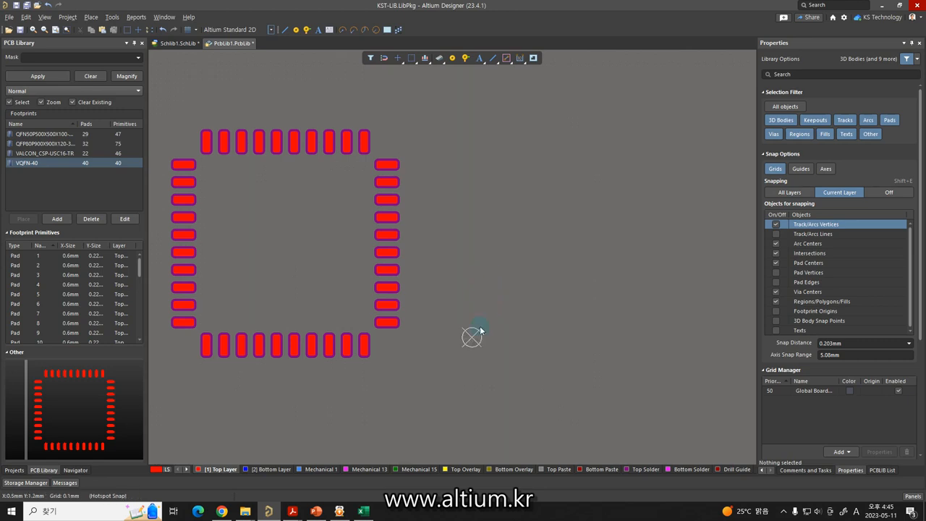
# Step: Start a line on the Top Overlay layer at the reference point, X 0 mm, Y 0 mm
pyautogui.click(463, 469)
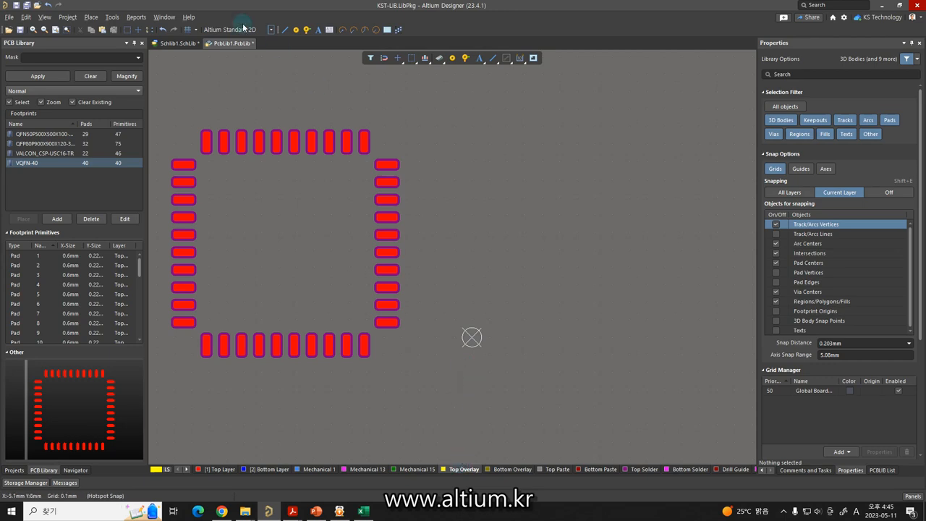
pyautogui.click(91, 17)
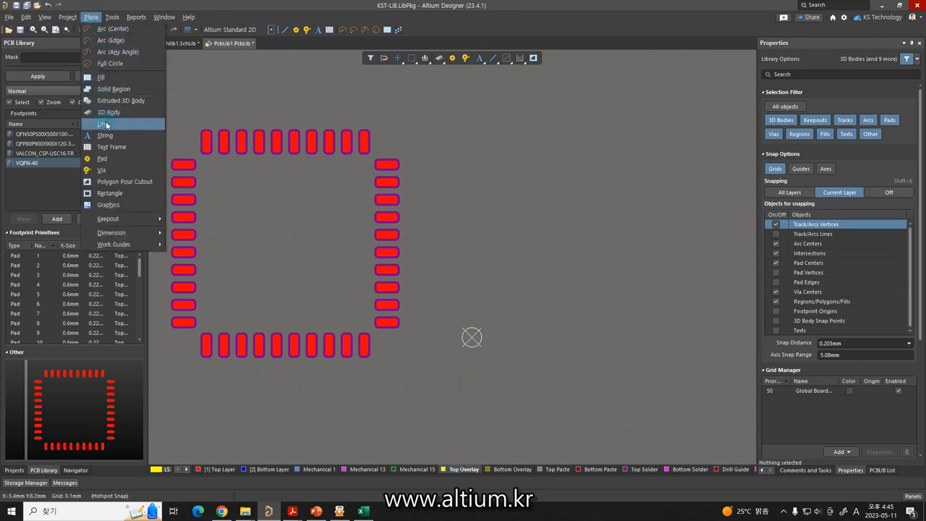
pyautogui.click(106, 125)
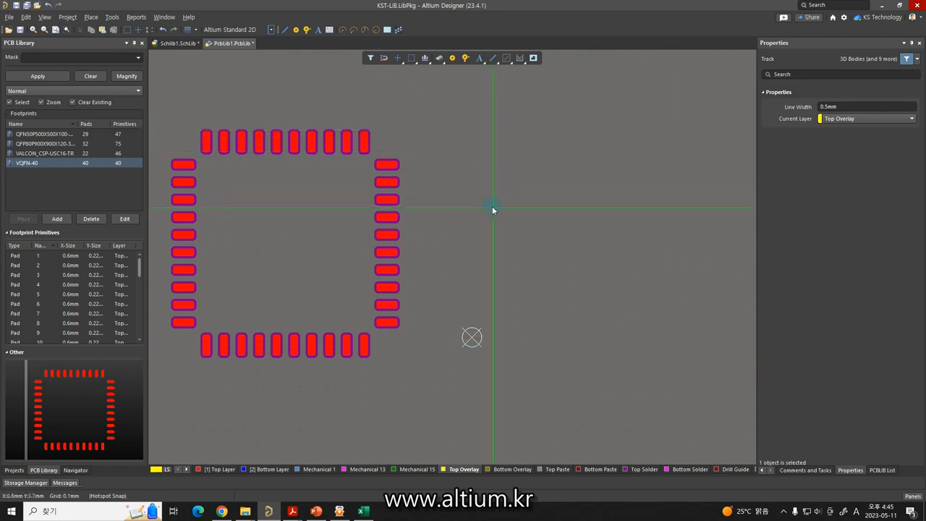
pyautogui.press('j')
pyautogui.press('l')
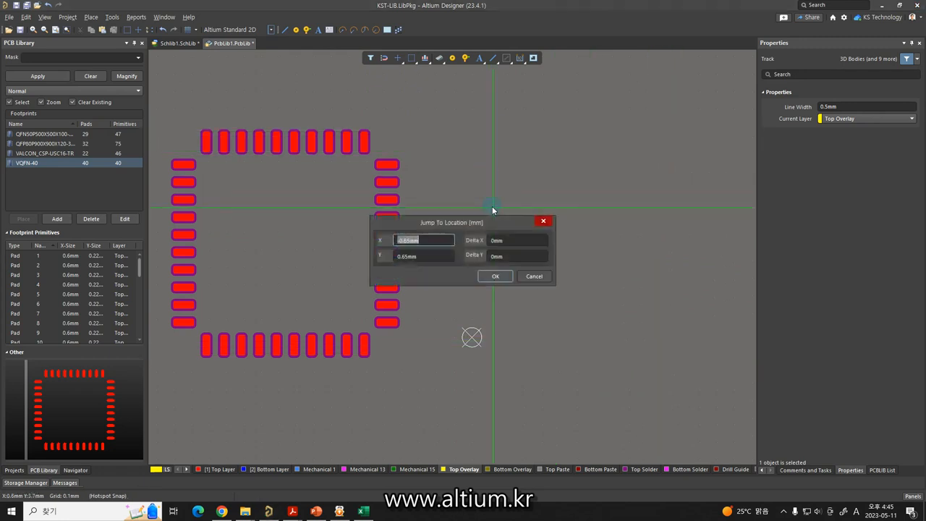
pyautogui.write('0')
pyautogui.press('Tab')
pyautogui.press('Return')
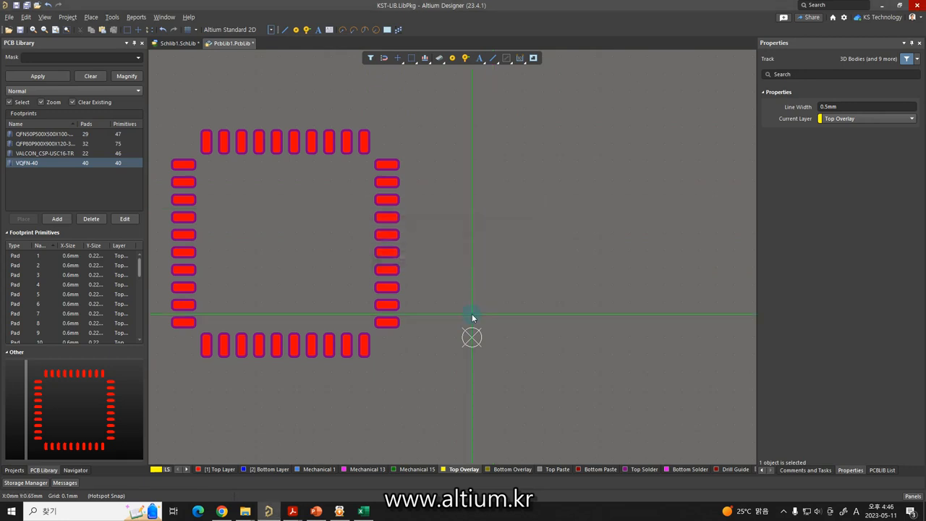
pyautogui.press('j')
pyautogui.press('l')
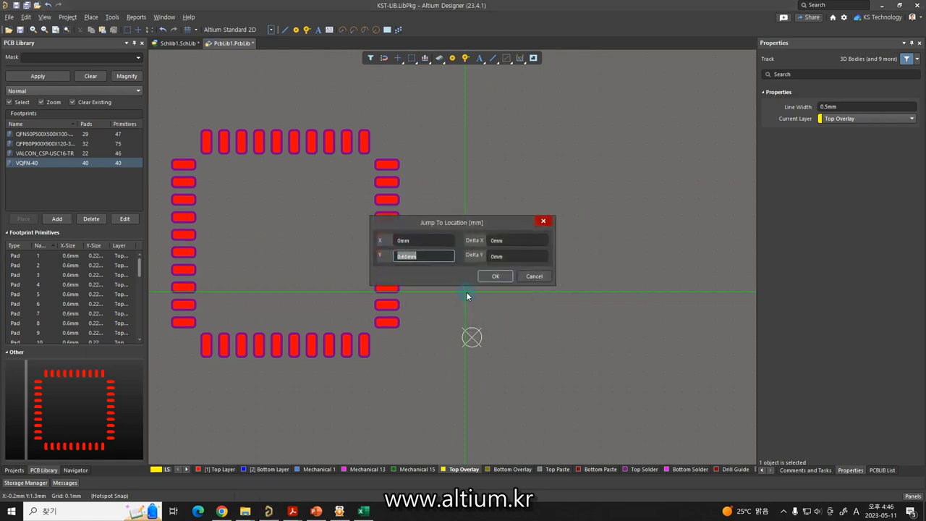
pyautogui.write('0')
pyautogui.press('Return')
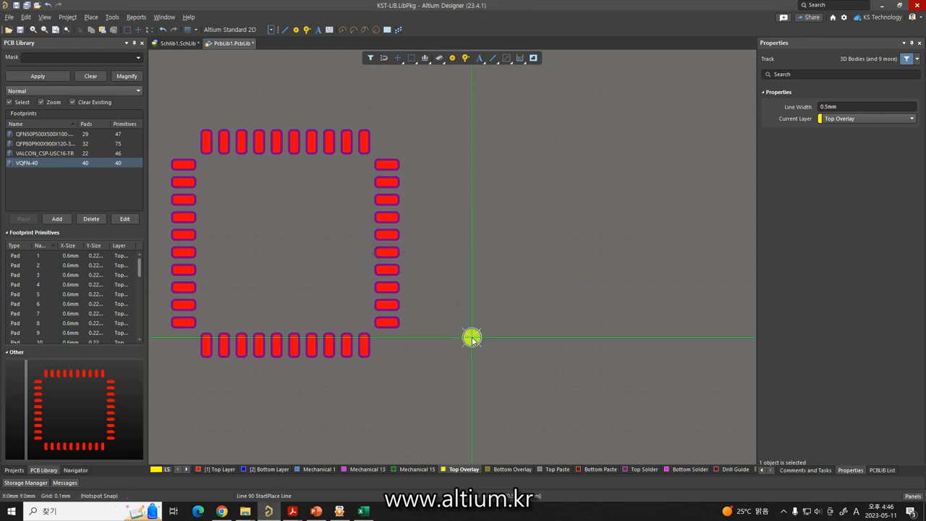
# Step: Draw the outline's bottom and right sides through the coordinates (6, 0) and (6, 6) mm
pyautogui.press('j')
pyautogui.press('l')
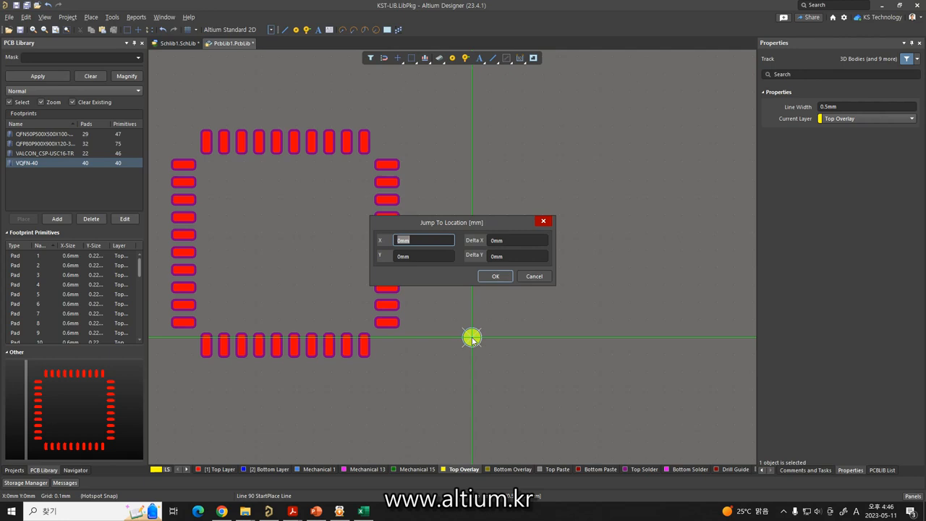
pyautogui.write('6')
pyautogui.press('Return')
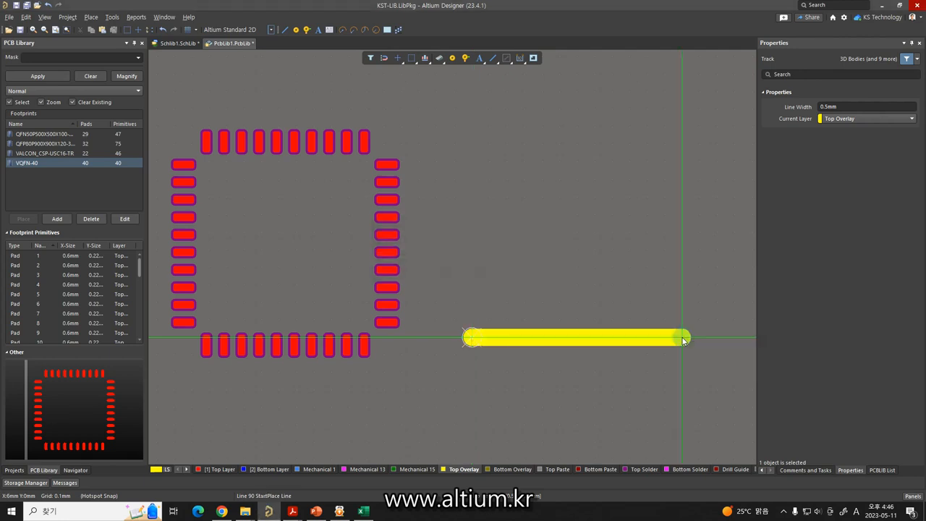
pyautogui.press('j')
pyautogui.press('l')
pyautogui.press('Tab')
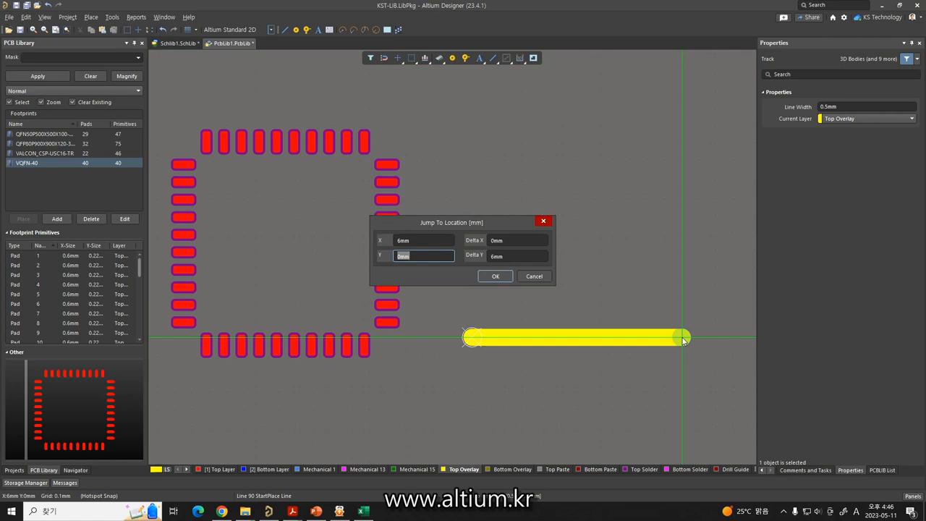
pyautogui.write('6')
pyautogui.press('Return')
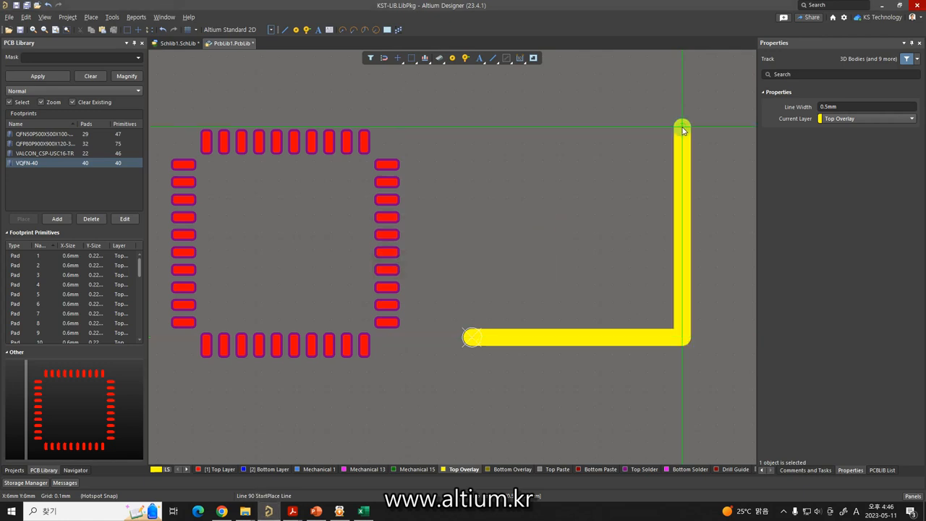
# Step: Close the square outline with its top and left sides through (0, 6) and back to (0, 0) mm, and end the line
pyautogui.press('j')
pyautogui.press('l')
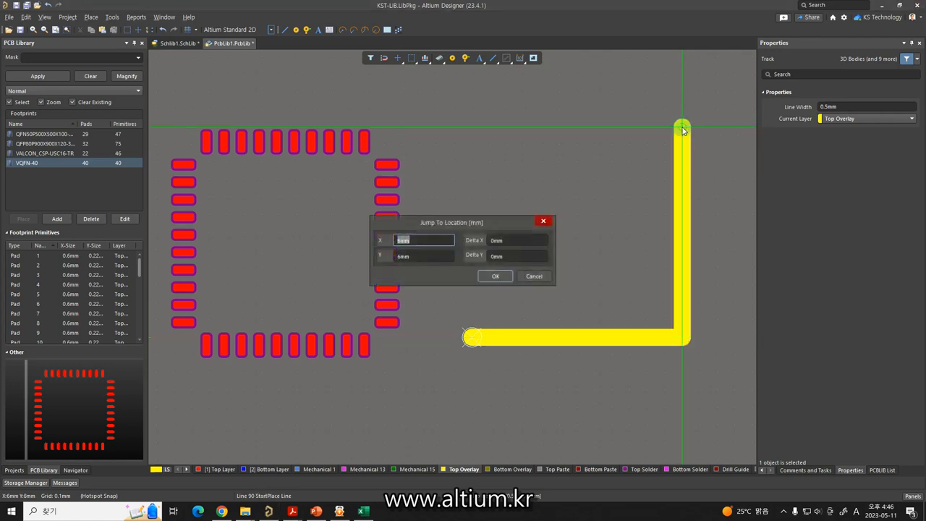
pyautogui.write('0')
pyautogui.press('Return')
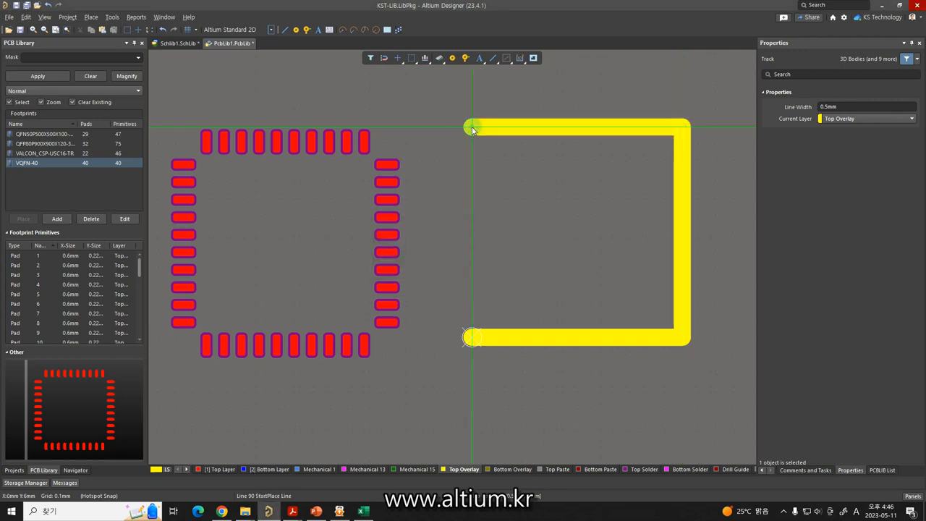
pyautogui.press('j')
pyautogui.press('l')
pyautogui.press('Tab')
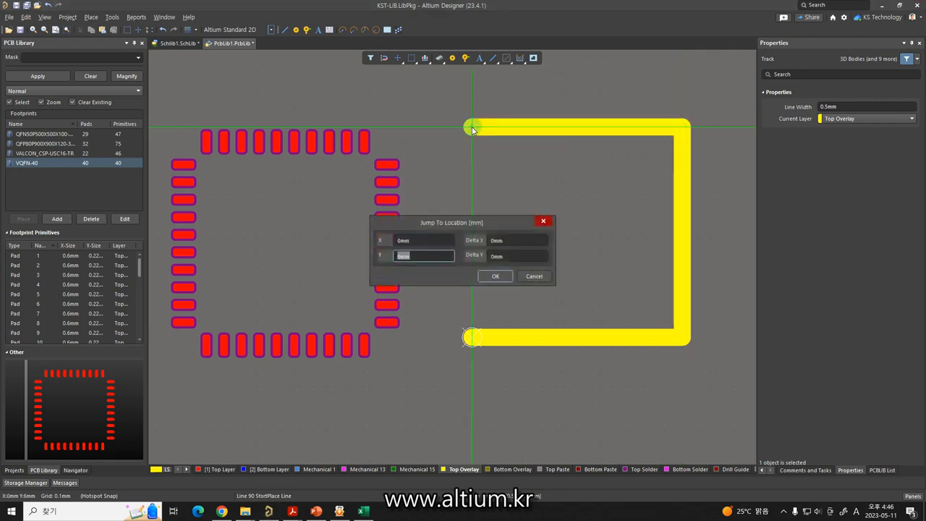
pyautogui.write('0')
pyautogui.press('Return')
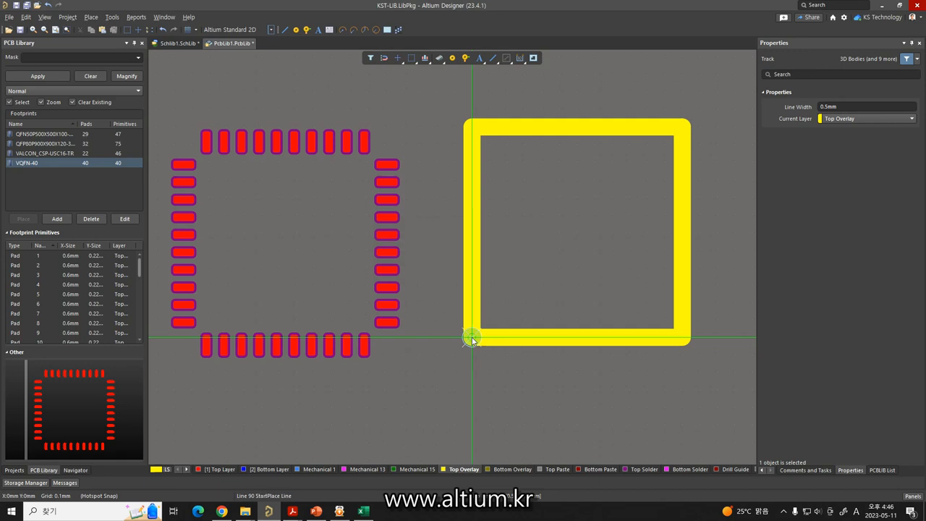
pyautogui.click(472, 337)
pyautogui.rightClick(552, 284)
pyautogui.rightClick(546, 282)
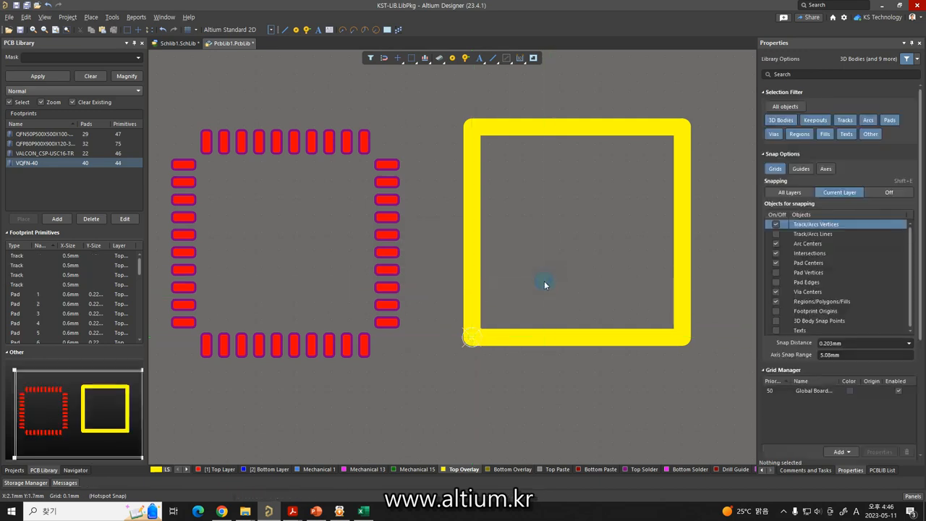
# Step: Set the width of all four Top Overlay outline tracks to 0.2 mm
pyautogui.moveTo(439, 94); pyautogui.dragTo(722, 397)
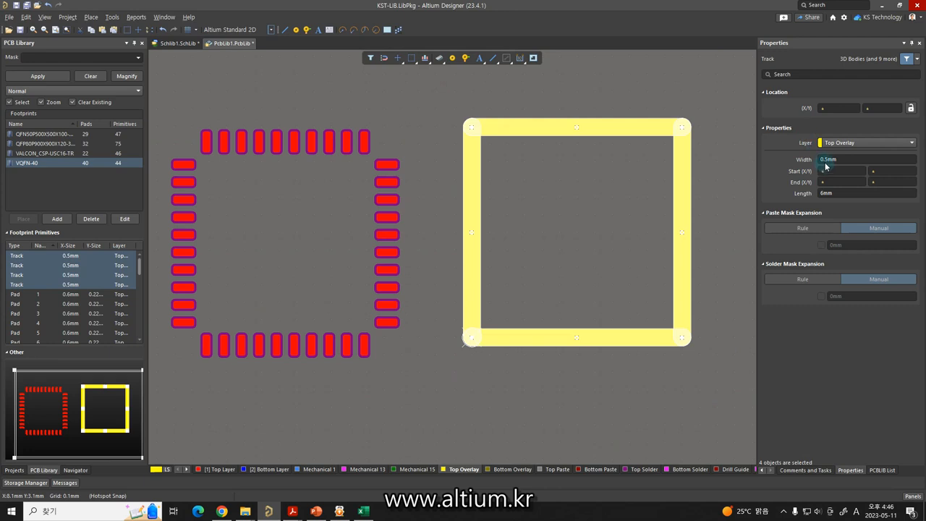
pyautogui.click(853, 159)
pyautogui.write('0.2')
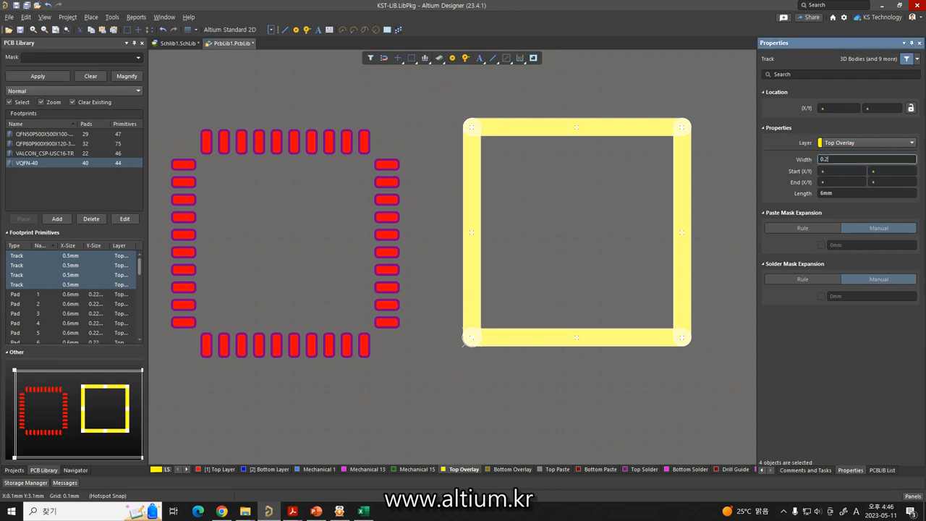
pyautogui.press('Return')
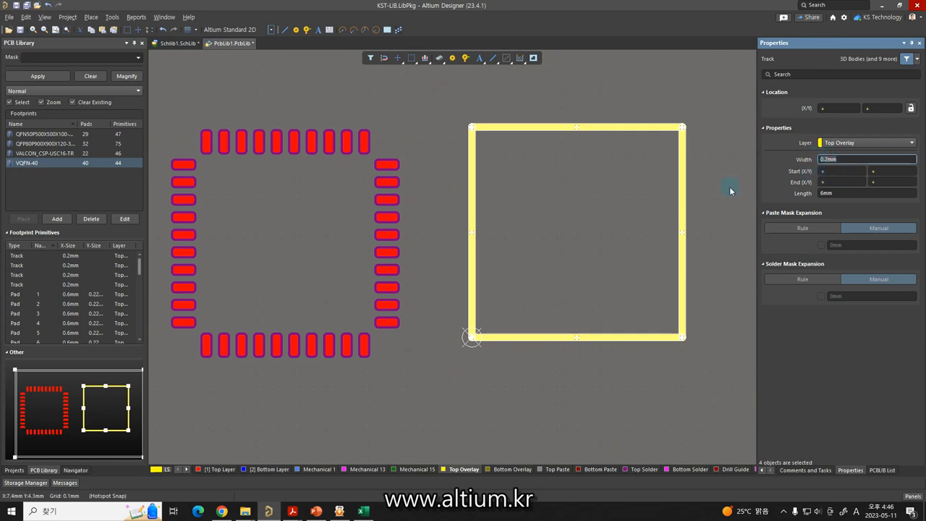
pyautogui.moveTo(719, 196); pyautogui.dragTo(704, 225, button='right')
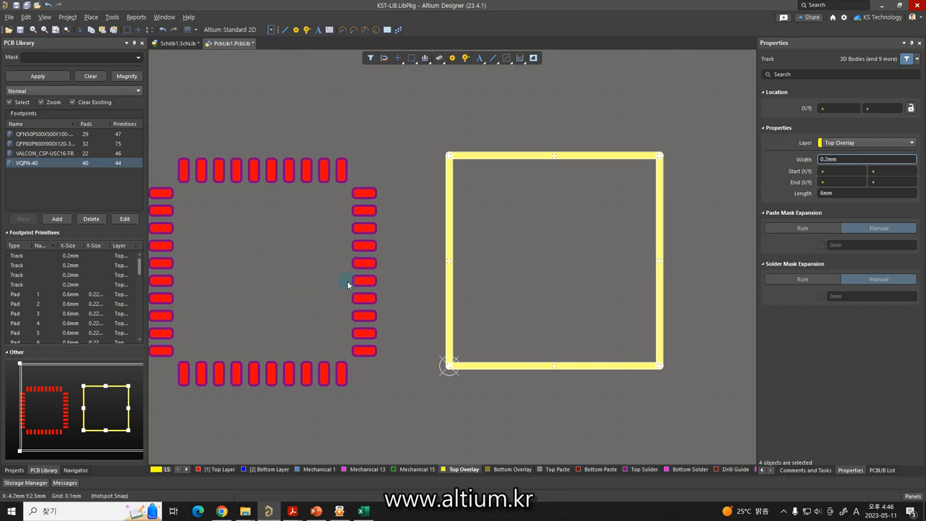
pyautogui.keyDown('ctrl'); pyautogui.scroll(5, 453, 273); pyautogui.keyUp('ctrl')
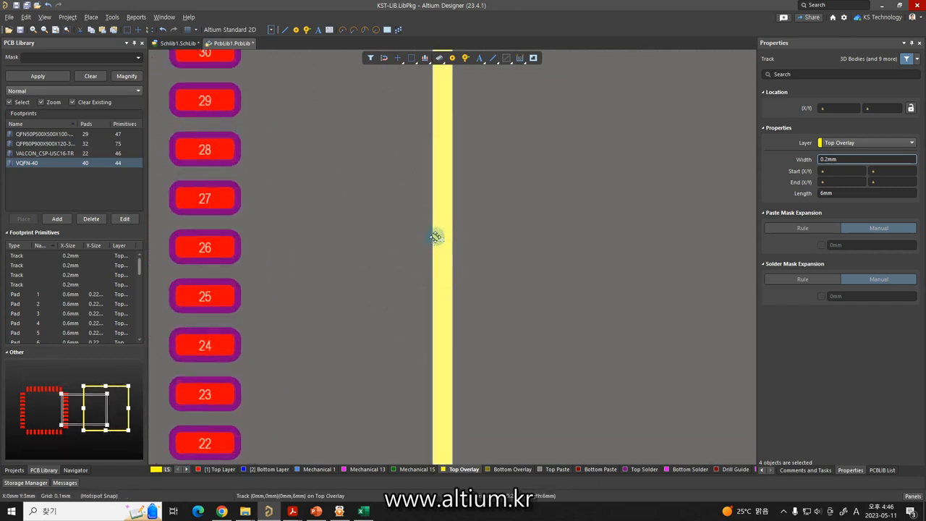
pyautogui.keyDown('ctrl'); pyautogui.scroll(-5, 440, 247); pyautogui.keyUp('ctrl')
pyautogui.keyDown('ctrl'); pyautogui.scroll(3, 664, 248); pyautogui.keyUp('ctrl')
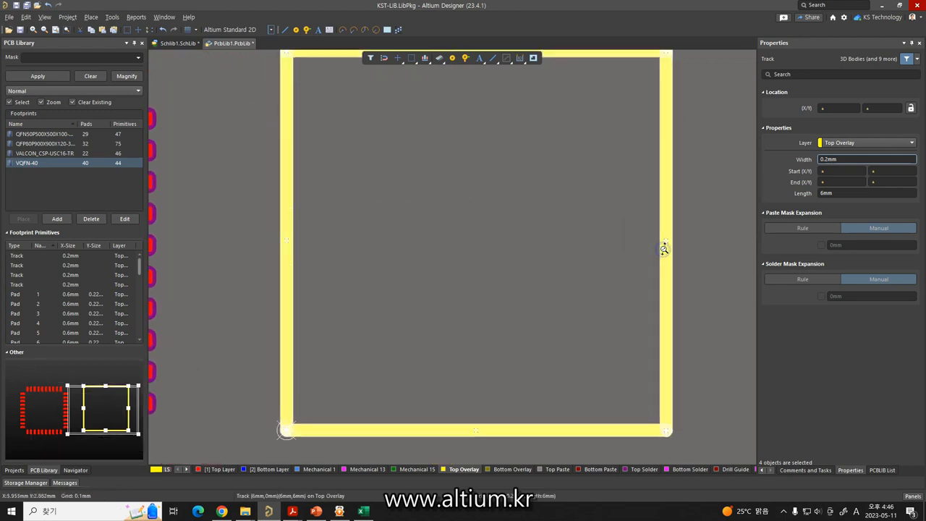
pyautogui.scroll(4, 471, 309)
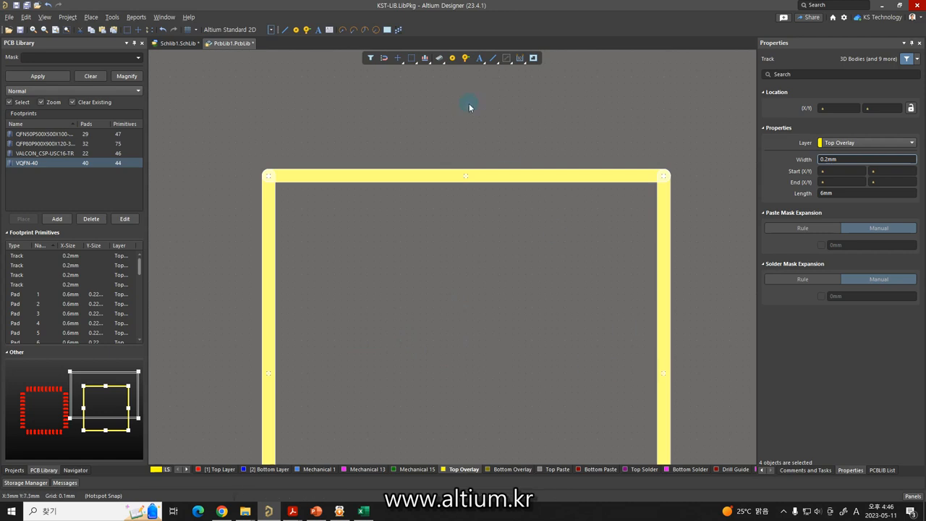
# Step: Draw a 0.2 mm wide horizontal centre line on Top Overlay between the midpoints of the square outline's left and right sides
pyautogui.moveTo(461, 371); pyautogui.dragTo(499, 304, button='right')
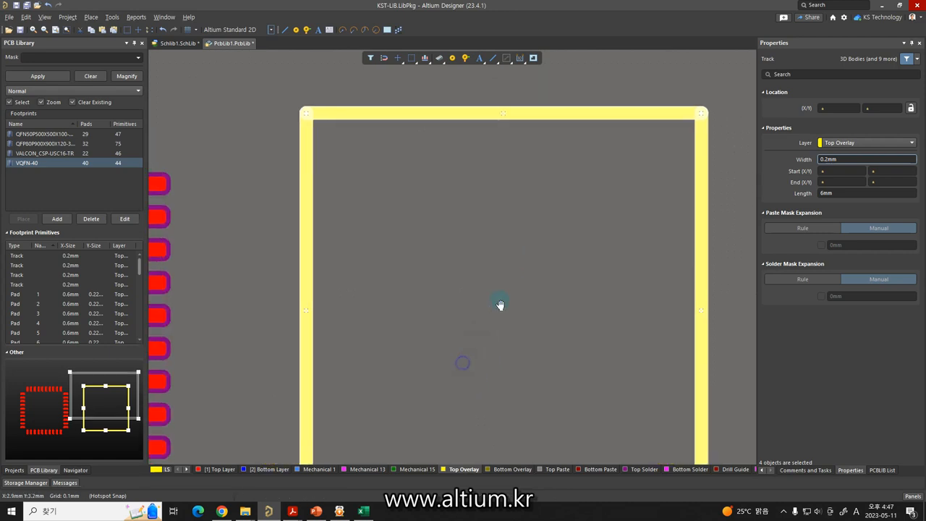
pyautogui.press('p')
pyautogui.press('l')
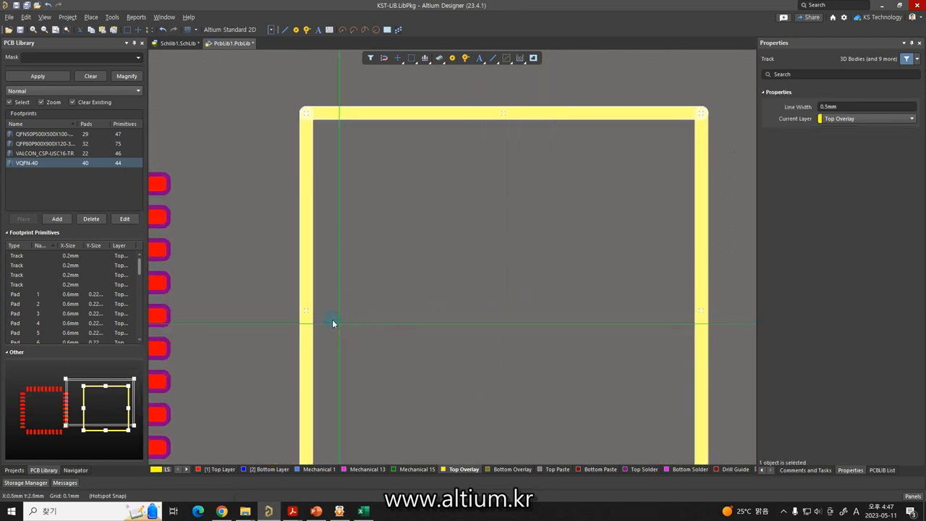
pyautogui.click(307, 310)
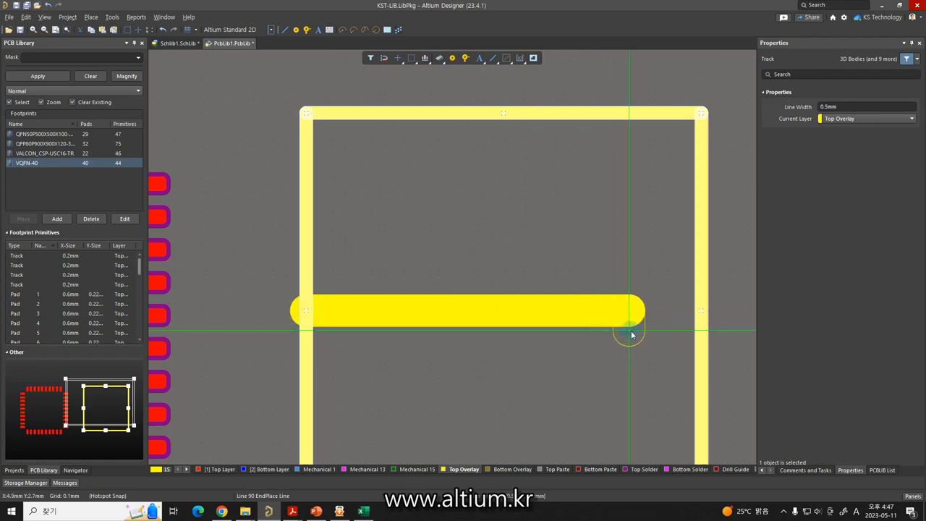
pyautogui.press('Tab')
pyautogui.write('0.2')
pyautogui.press('Return')
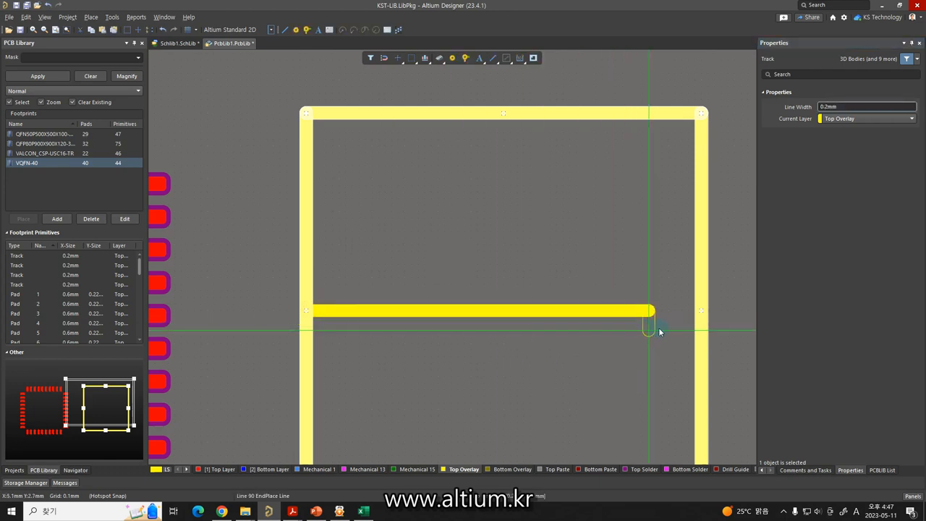
pyautogui.click(699, 311)
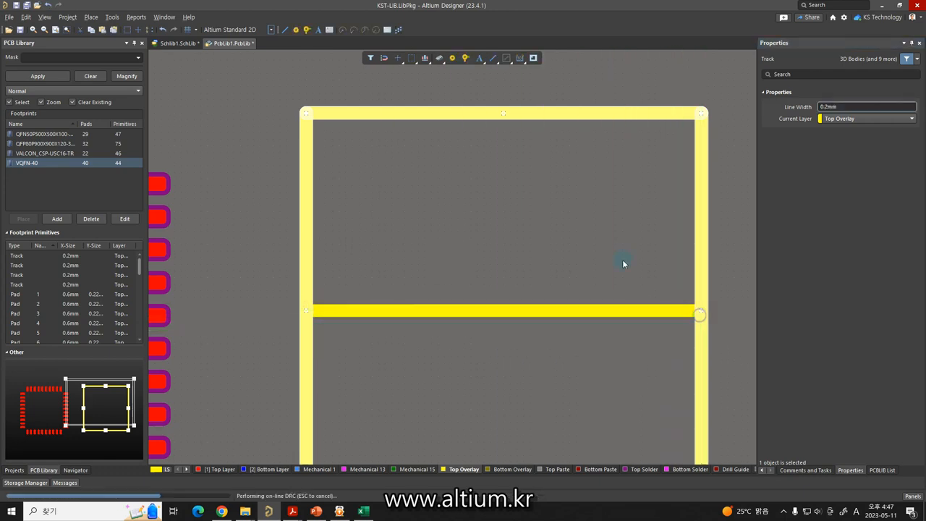
# Step: Draw a vertical centre line between the midpoints of the outline's top and bottom sides, and end the line command
pyautogui.click(506, 115)
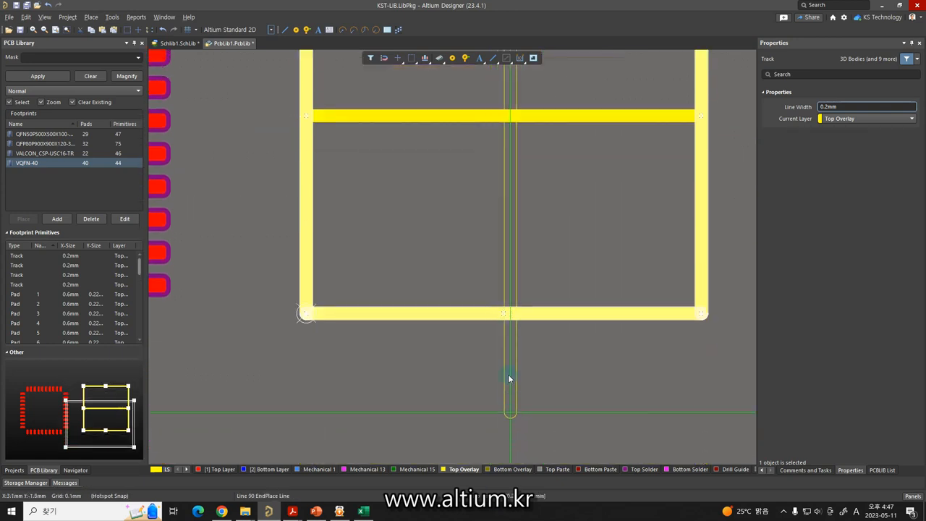
pyautogui.click(502, 315)
pyautogui.rightClick(517, 368)
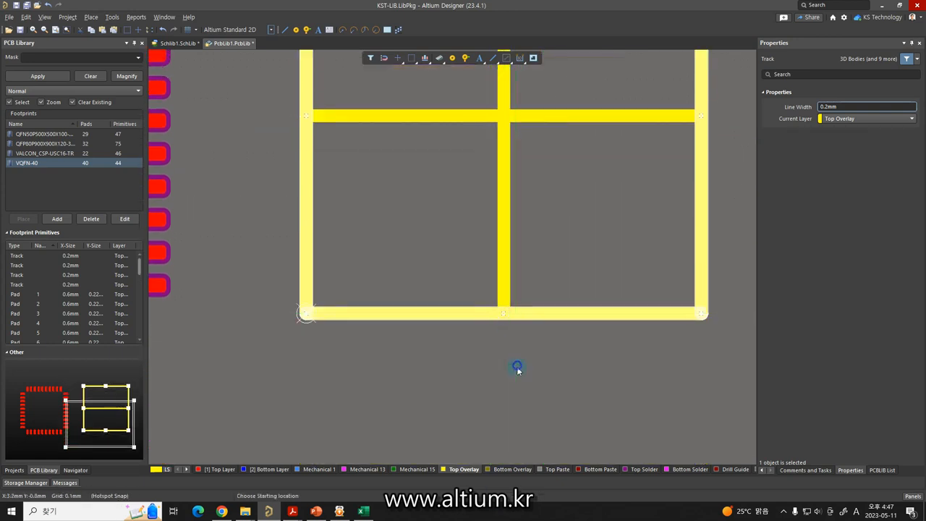
pyautogui.keyDown('ctrl'); pyautogui.scroll(-3, 515, 372); pyautogui.keyUp('ctrl')
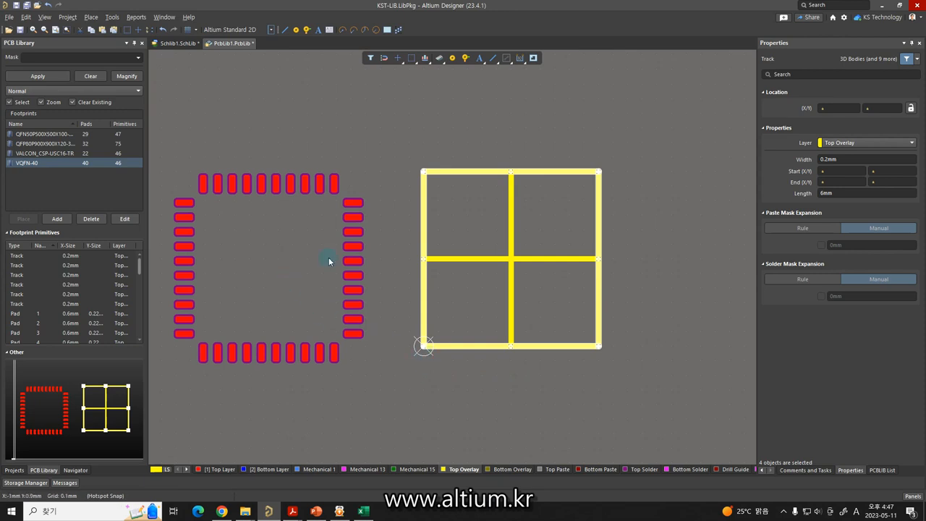
# Step: Set the footprint's reference point to the centre of the pad array
pyautogui.click(24, 18)
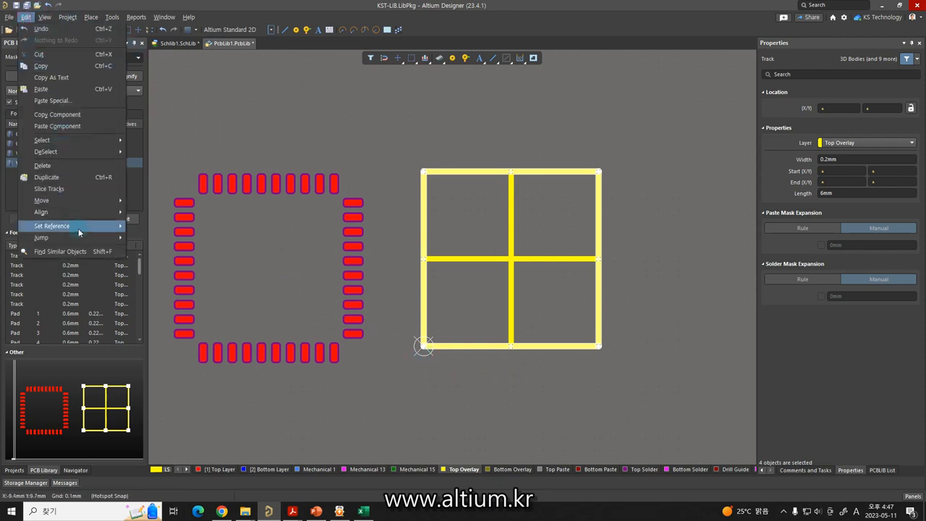
pyautogui.moveTo(98, 228)
pyautogui.click(150, 238)
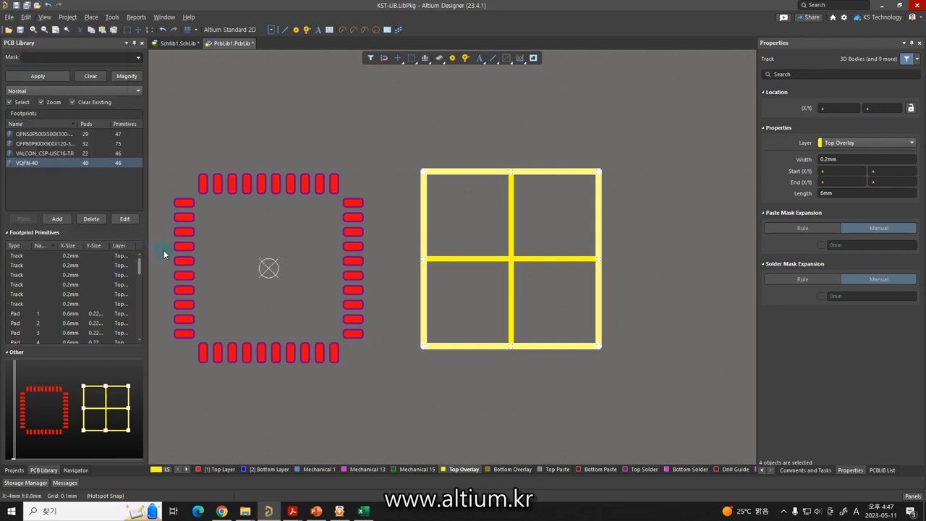
# Step: Select all six Top Overlay tracks and pick them up with Move Selection at the intersection of the two centre lines
pyautogui.moveTo(393, 151)
pyautogui.mouseDown()
pyautogui.moveTo(492, 269)
pyautogui.moveTo(627, 387)
pyautogui.mouseUp()
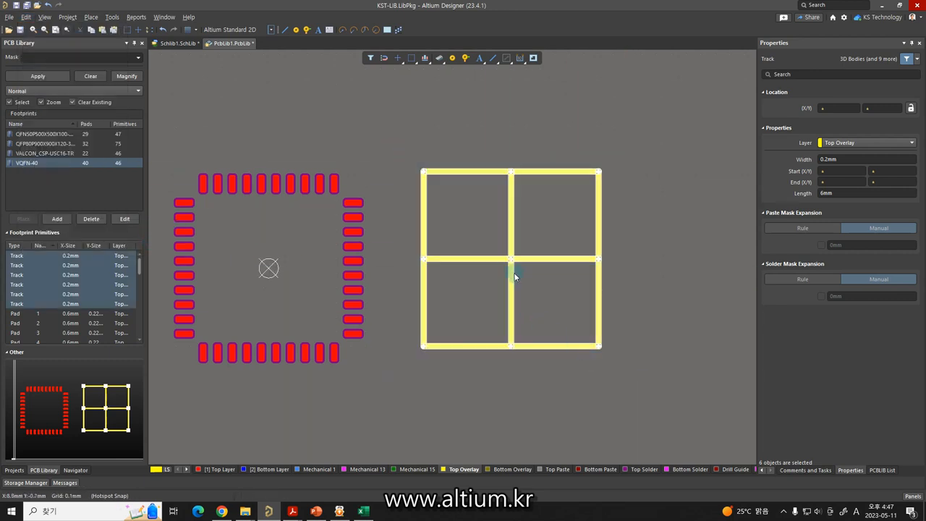
pyautogui.keyDown('ctrl'); pyautogui.scroll(8, 511, 258); pyautogui.keyUp('ctrl')
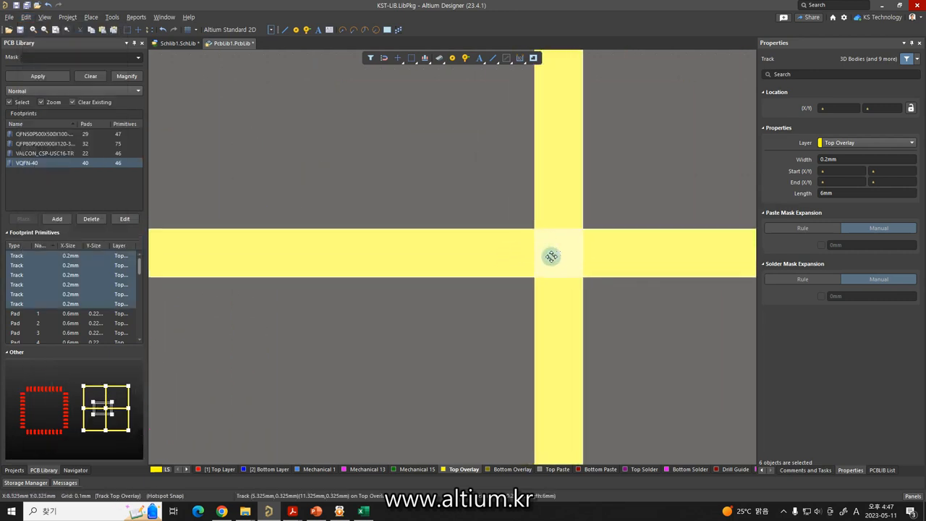
pyautogui.keyDown('ctrl'); pyautogui.scroll(-8, 553, 254); pyautogui.keyUp('ctrl')
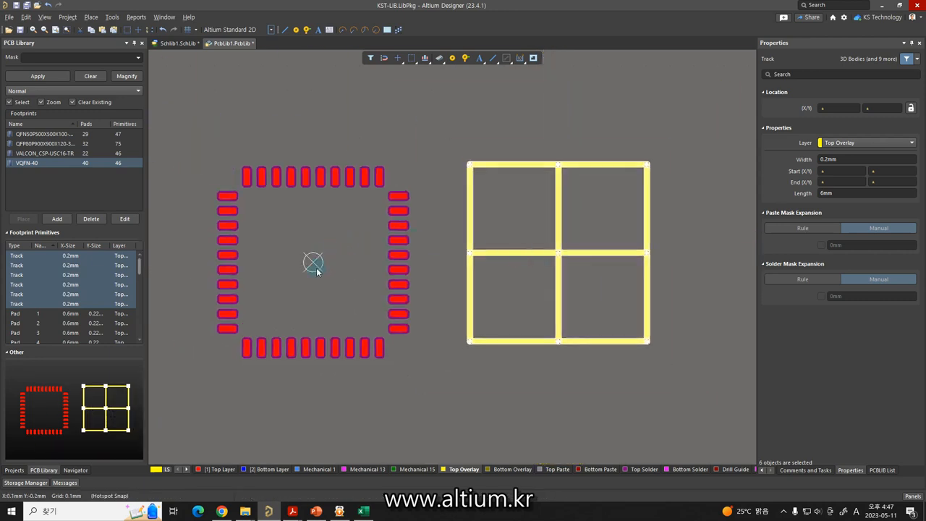
pyautogui.keyDown('ctrl'); pyautogui.scroll(8, 564, 252); pyautogui.keyUp('ctrl')
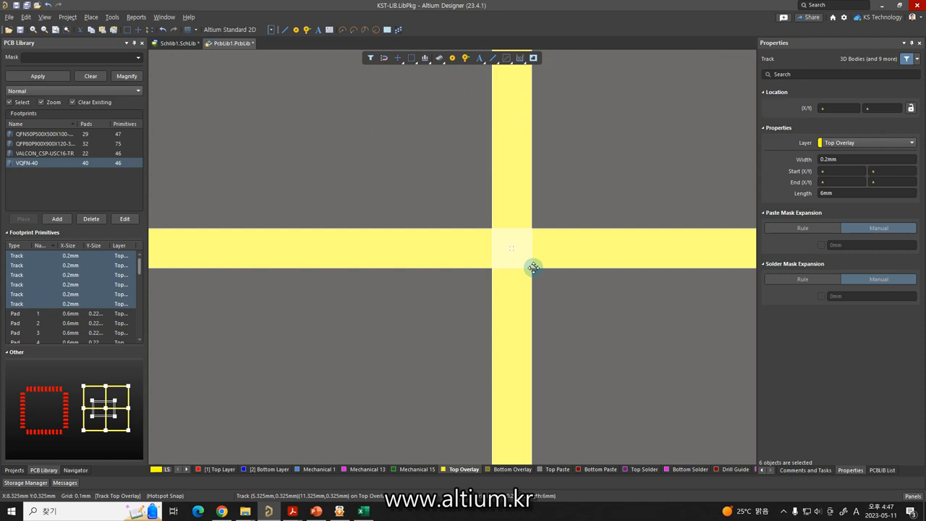
pyautogui.press('m')
pyautogui.press('s')
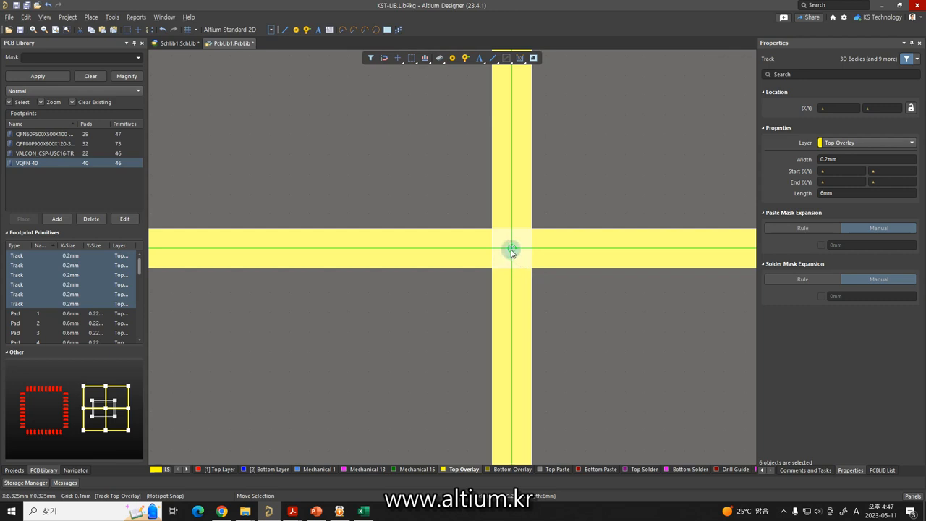
pyautogui.click(511, 250)
# Step: Place the picked-up outline at the reference point by jumping to X 0, Y 0 mm
pyautogui.keyDown('ctrl'); pyautogui.scroll(-4, 511, 253); pyautogui.keyUp('ctrl')
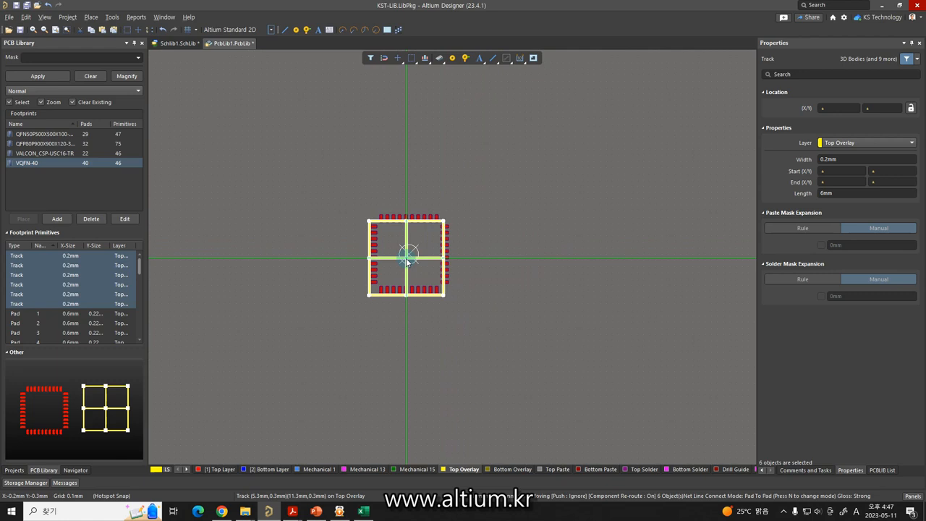
pyautogui.press('j')
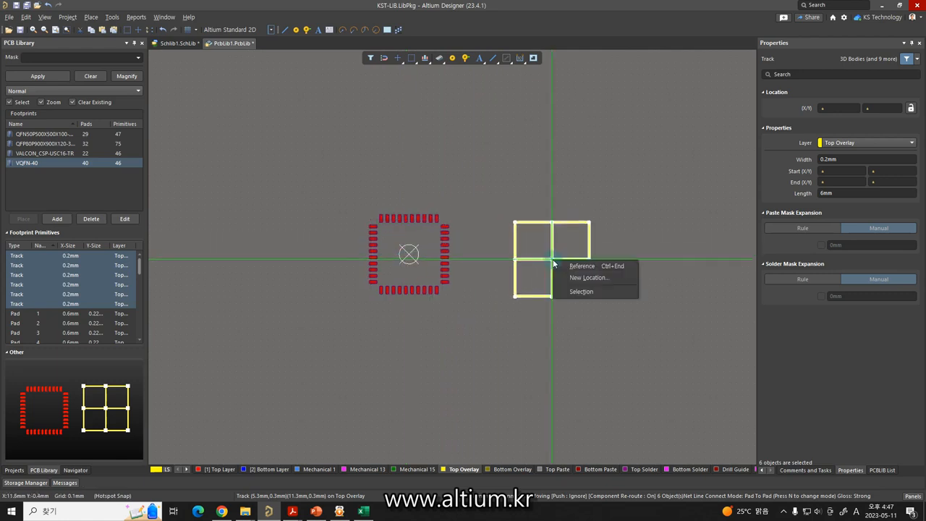
pyautogui.write('l')
pyautogui.write('0')
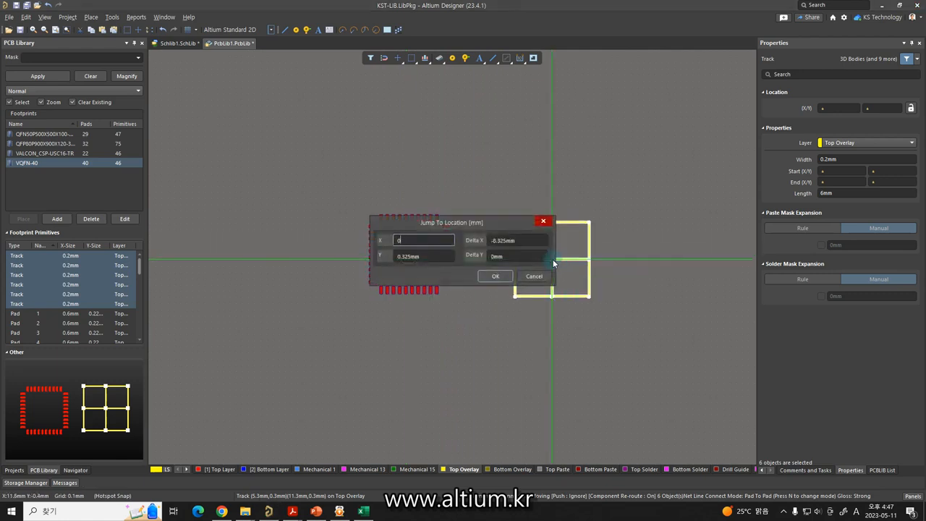
pyautogui.press('Tab')
pyautogui.write('0')
pyautogui.press('Return')
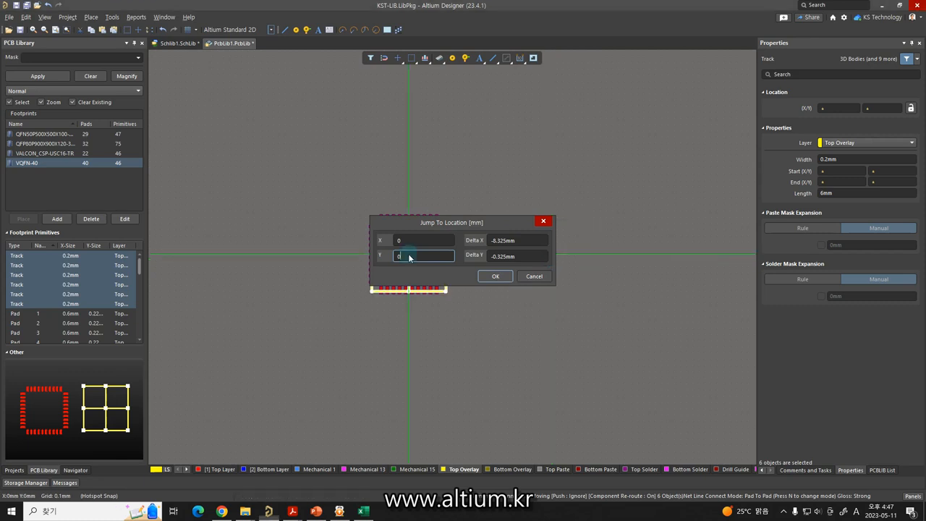
pyautogui.click(409, 255)
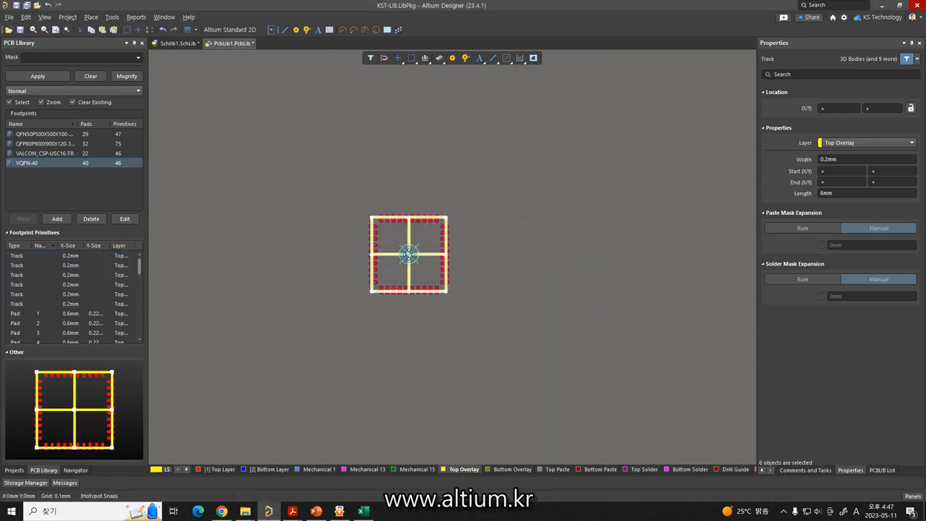
# Step: Delete the horizontal and vertical centre lines inside the square outline
pyautogui.keyDown('ctrl'); pyautogui.scroll(10, 409, 255); pyautogui.keyUp('ctrl')
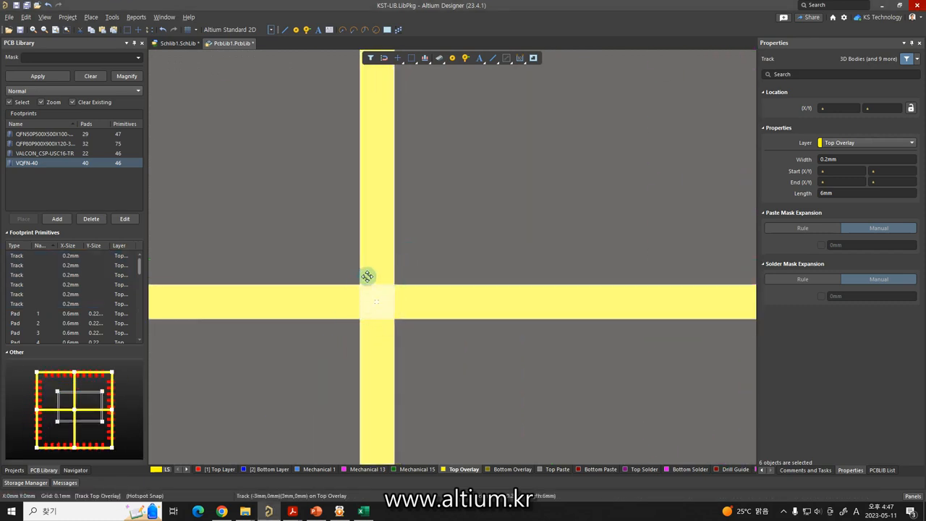
pyautogui.keyDown('ctrl'); pyautogui.scroll(-6, 362, 296); pyautogui.keyUp('ctrl')
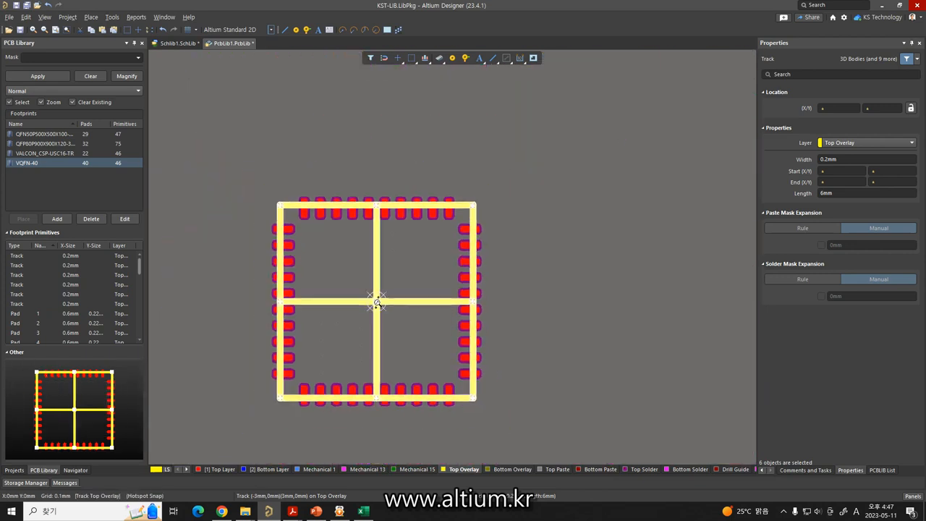
pyautogui.click(393, 332)
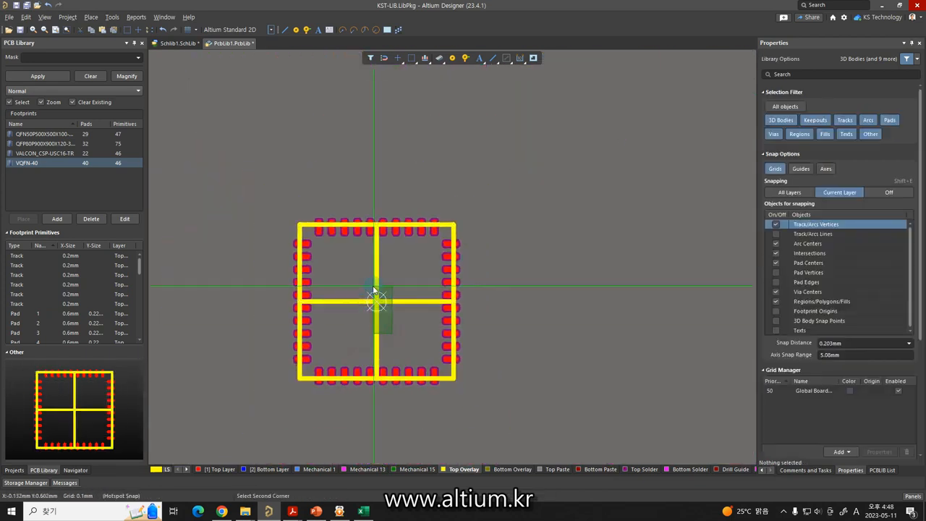
pyautogui.click(370, 307)
pyautogui.press('Delete')
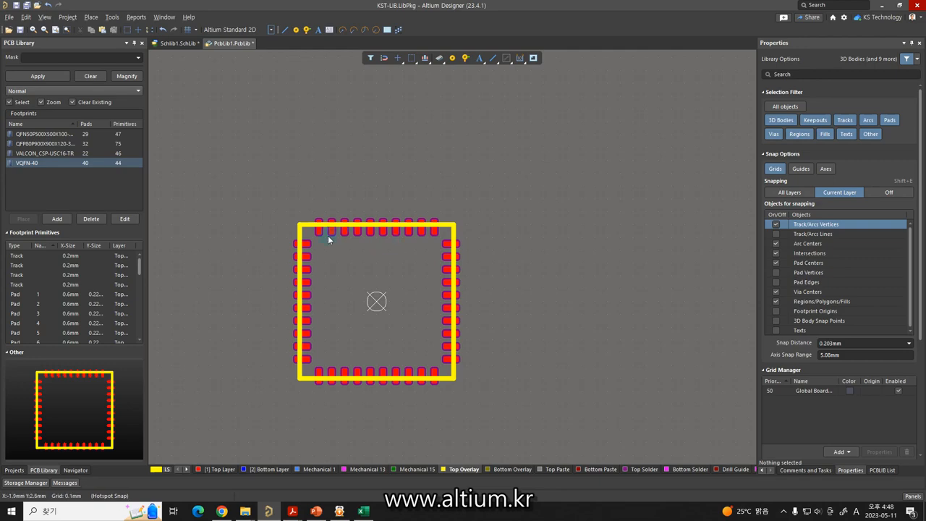
# Step: Make Top Layer the current layer and chamfer the outline's corner nearest pad 1 by about 0.4 mm
pyautogui.keyDown('ctrl'); pyautogui.scroll(6, 327, 237); pyautogui.keyUp('ctrl')
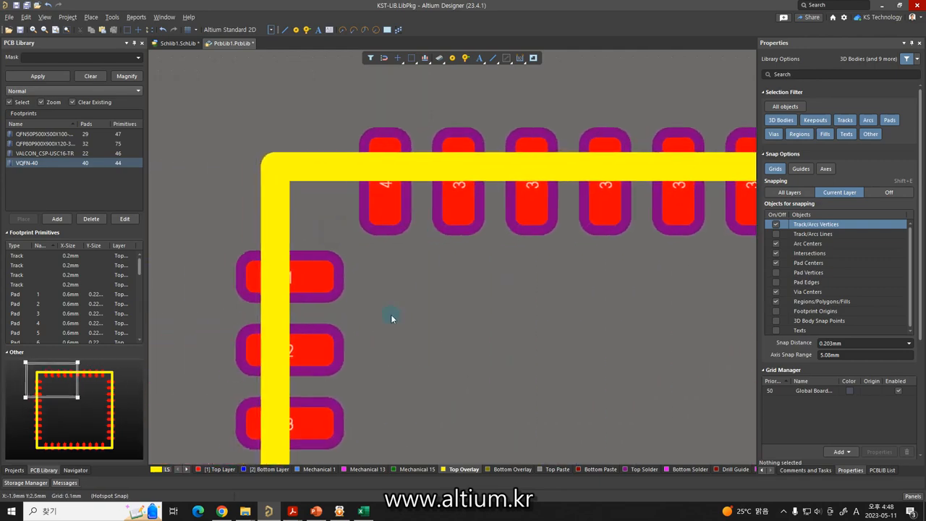
pyautogui.click(219, 468)
pyautogui.keyDown('ctrl'); pyautogui.scroll(-1, 422, 344); pyautogui.keyUp('ctrl')
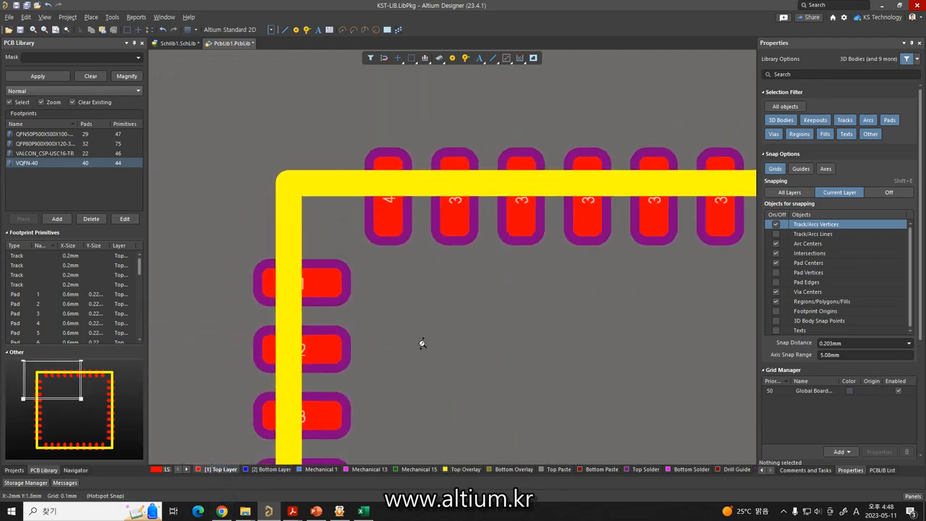
pyautogui.click(322, 297)
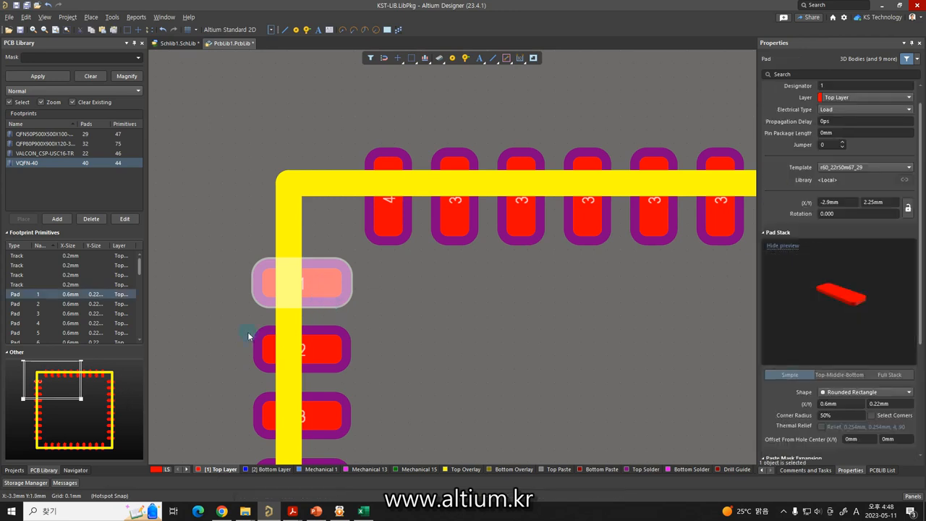
pyautogui.click(288, 245)
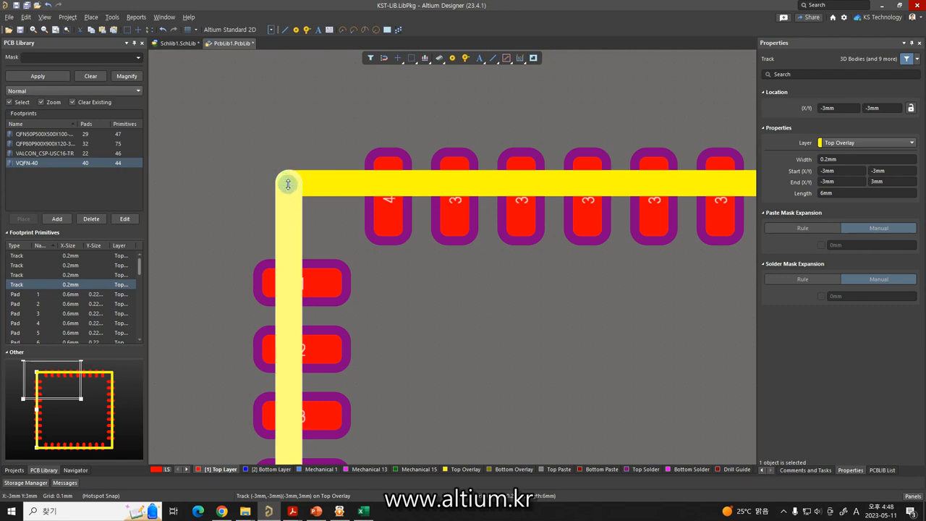
pyautogui.moveTo(288, 184); pyautogui.dragTo(284, 235)
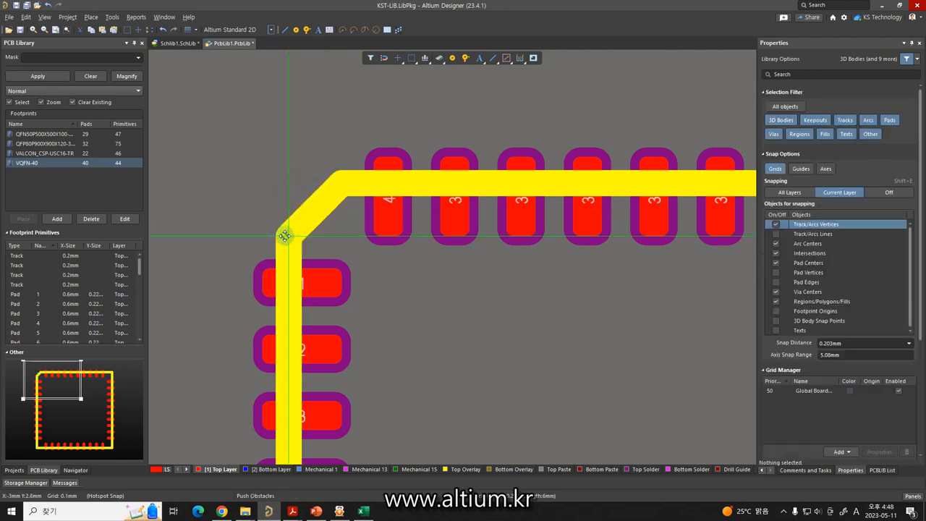
pyautogui.keyDown('ctrl'); pyautogui.scroll(-4, 221, 219); pyautogui.keyUp('ctrl')
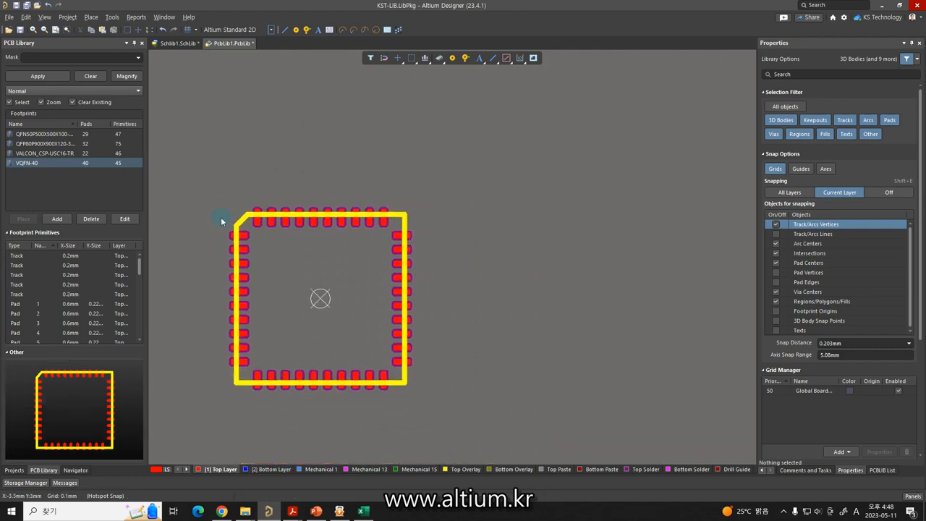
# Step: Place a full circle of about 0.1 mm radius on Top Overlay beside pad 1, at X -3.4 mm, Y 2.3 mm
pyautogui.keyDown('ctrl'); pyautogui.scroll(5, 216, 236); pyautogui.keyUp('ctrl')
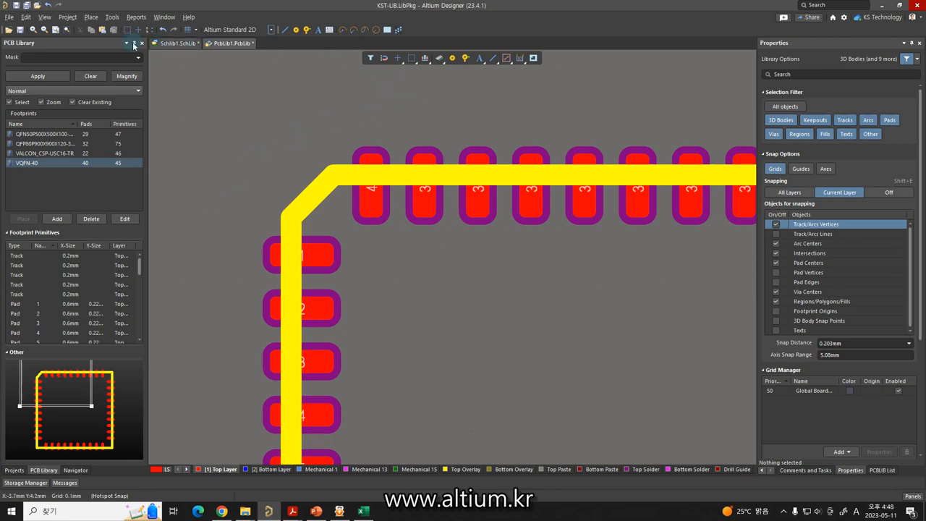
pyautogui.click(91, 17)
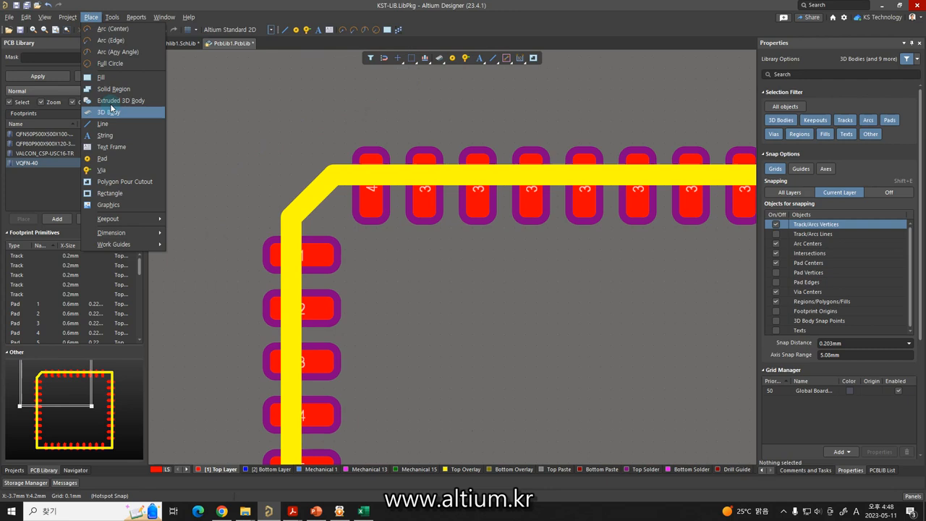
pyautogui.click(110, 63)
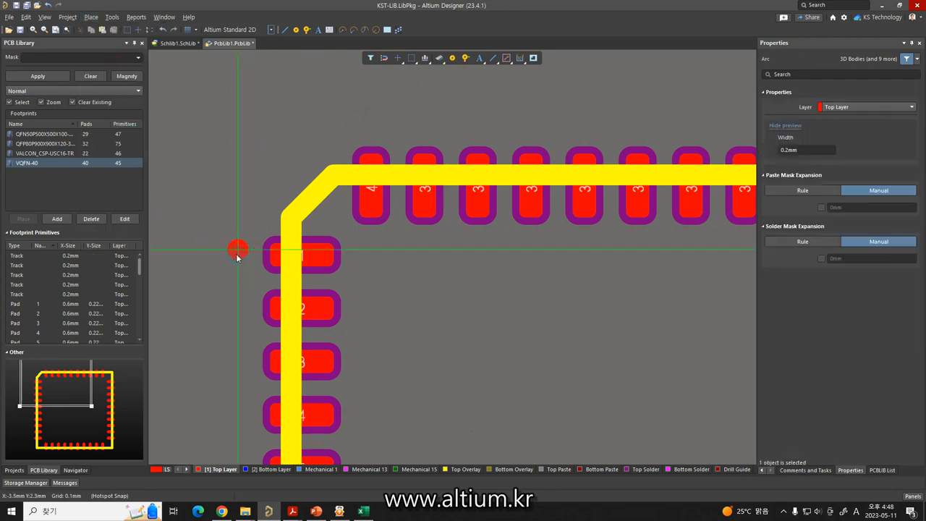
pyautogui.press('Tab')
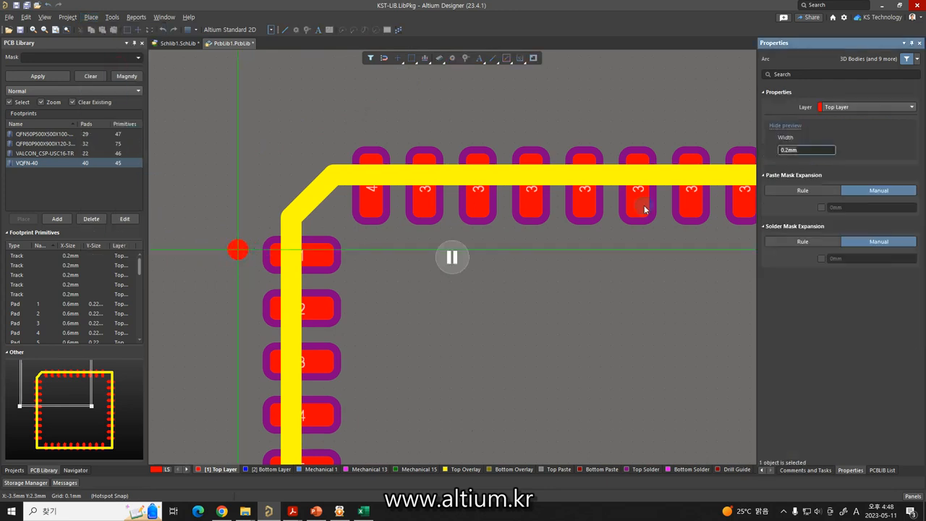
pyautogui.click(851, 108)
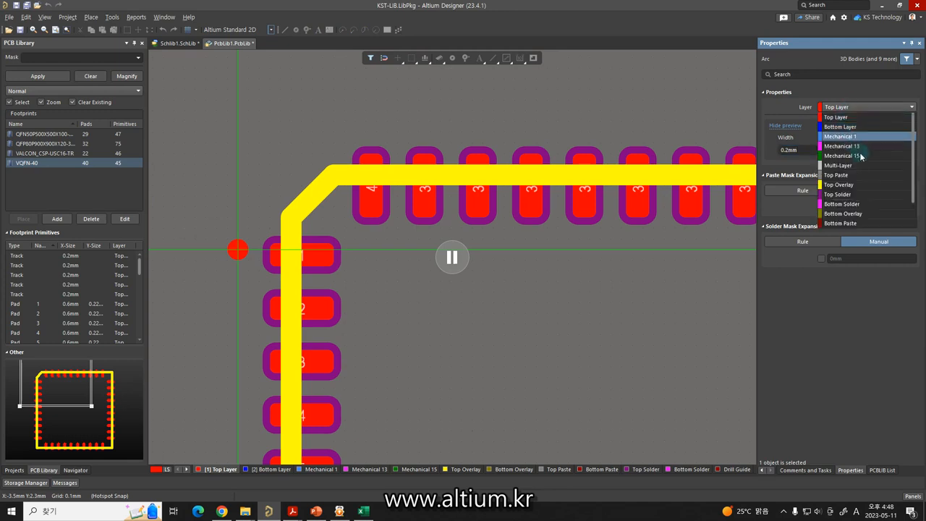
pyautogui.click(843, 185)
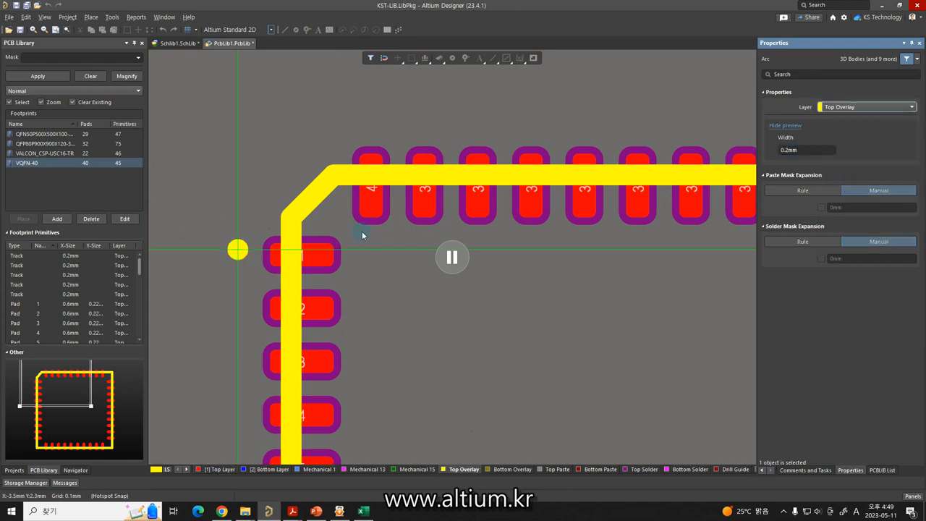
pyautogui.click(452, 257)
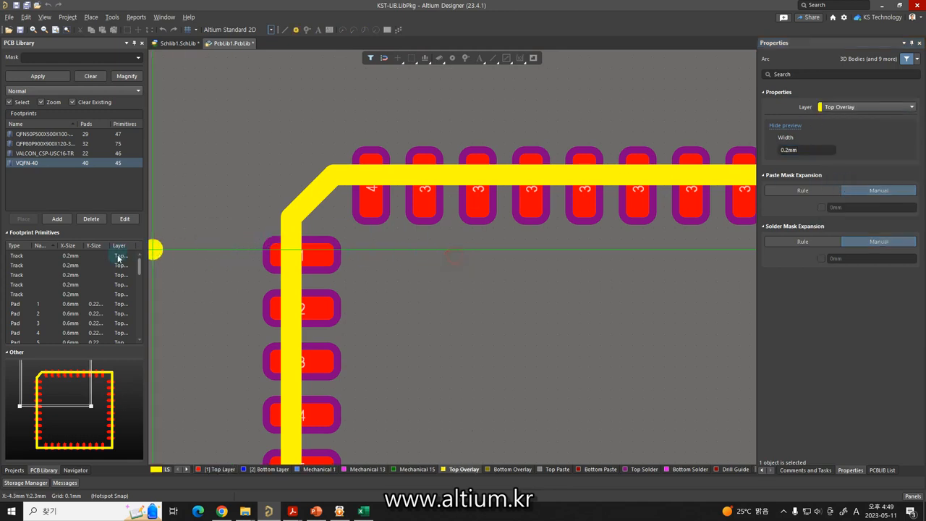
pyautogui.click(263, 250)
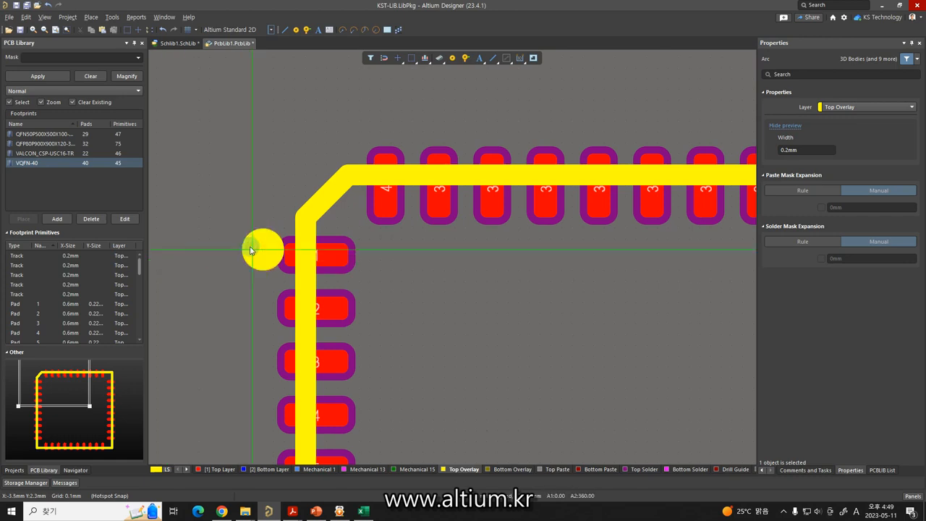
pyautogui.click(255, 249)
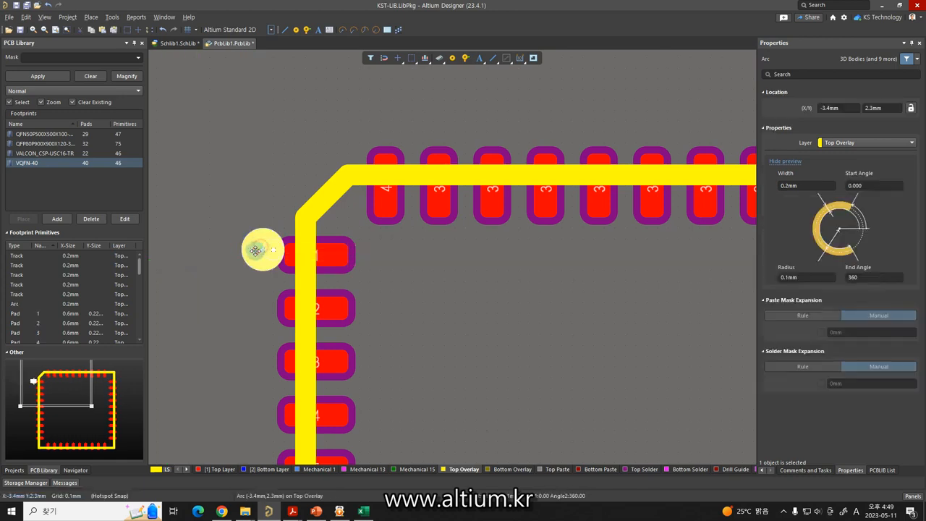
pyautogui.rightClick(241, 251)
# Step: Check the pin 1 circle's position against pad 1, fit the whole footprint in view and save the footprint library
pyautogui.keyDown('ctrl'); pyautogui.scroll(-5, 239, 287); pyautogui.keyUp('ctrl')
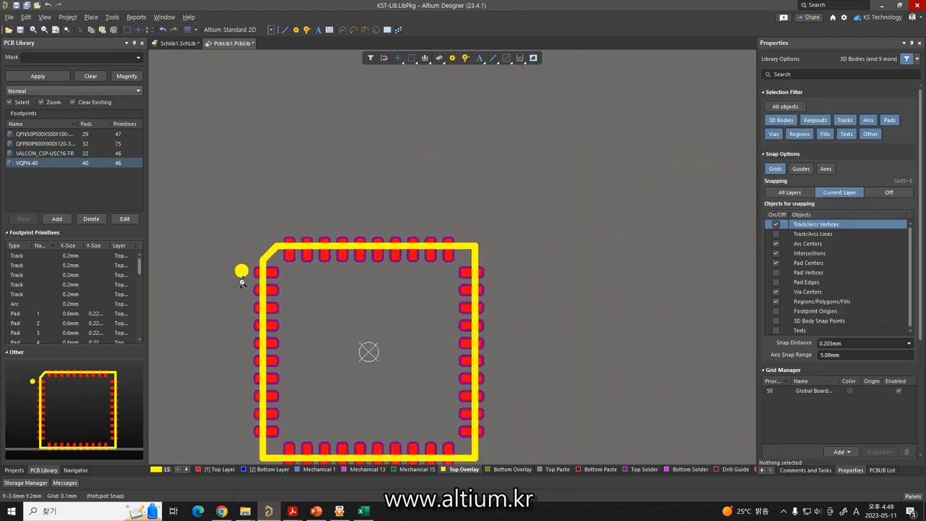
pyautogui.moveTo(229, 294); pyautogui.dragTo(246, 272, button='right')
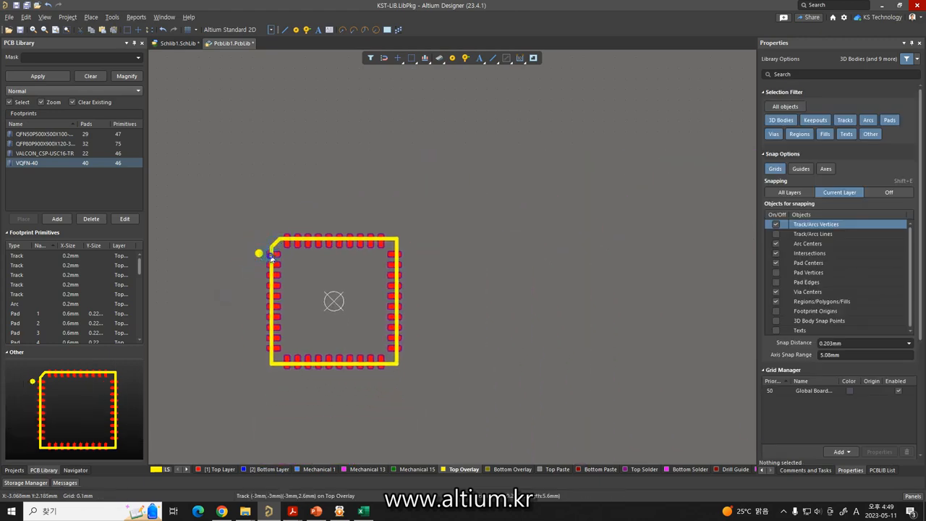
pyautogui.keyDown('ctrl'); pyautogui.scroll(10, 260, 254); pyautogui.keyUp('ctrl')
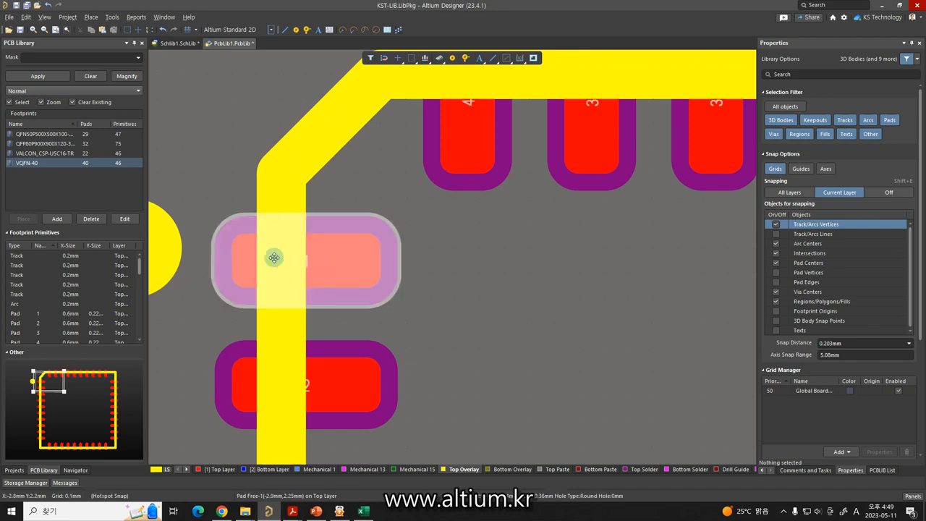
pyautogui.click(291, 269)
pyautogui.keyDown('ctrl'); pyautogui.scroll(-5, 291, 271); pyautogui.keyUp('ctrl')
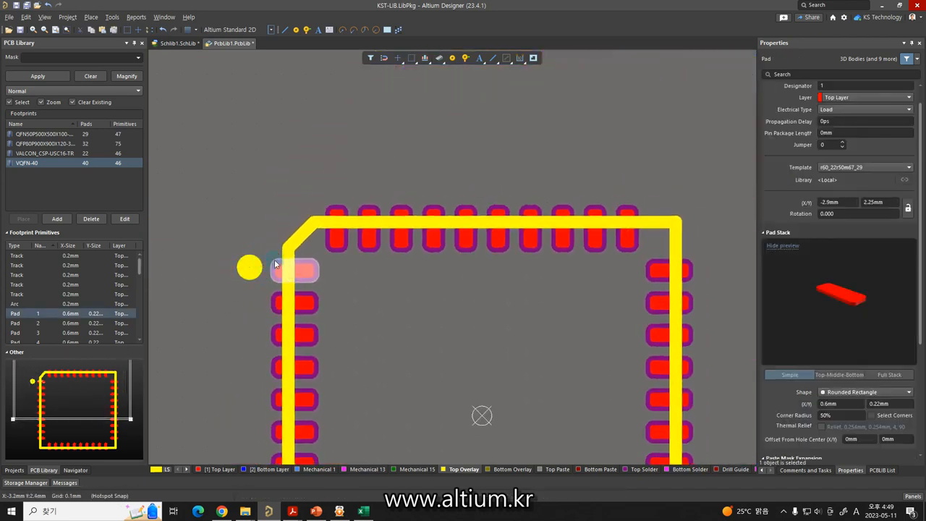
pyautogui.click(254, 227)
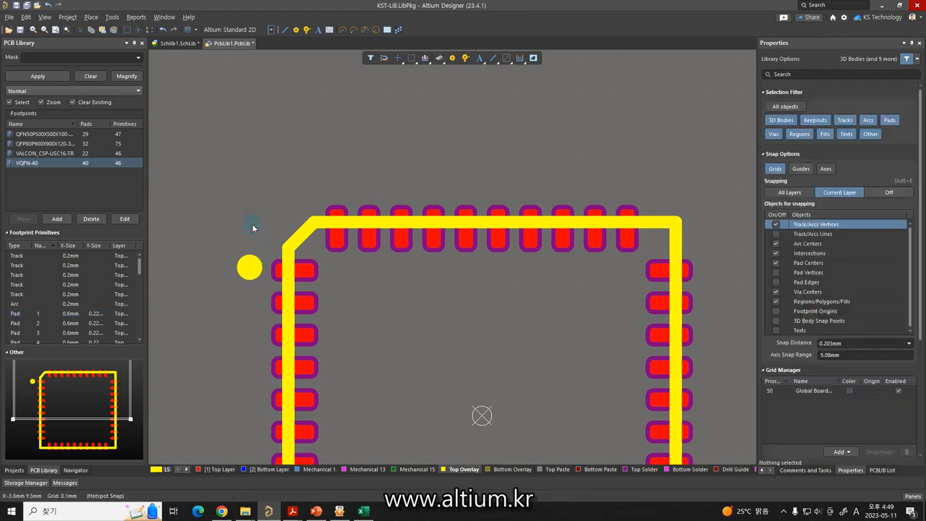
pyautogui.press('z')
pyautogui.press('a')
pyautogui.press('f')
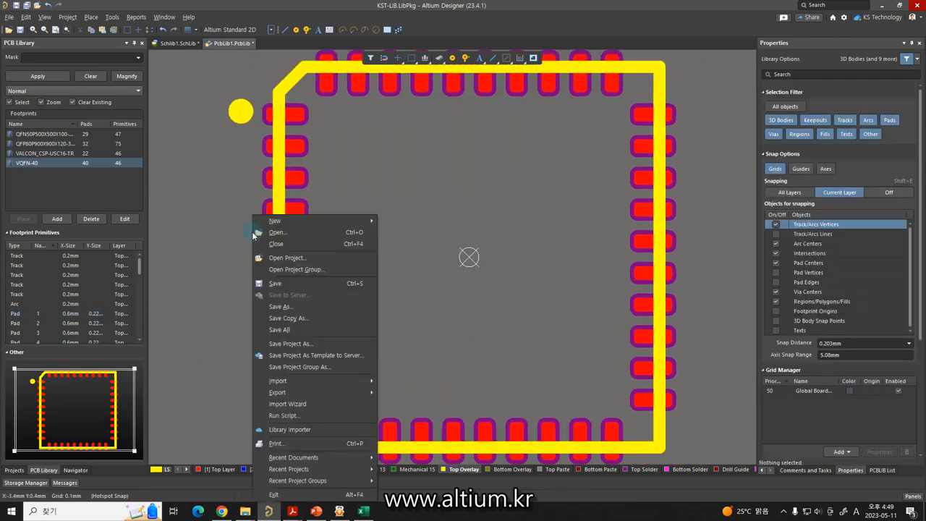
pyautogui.press('s')
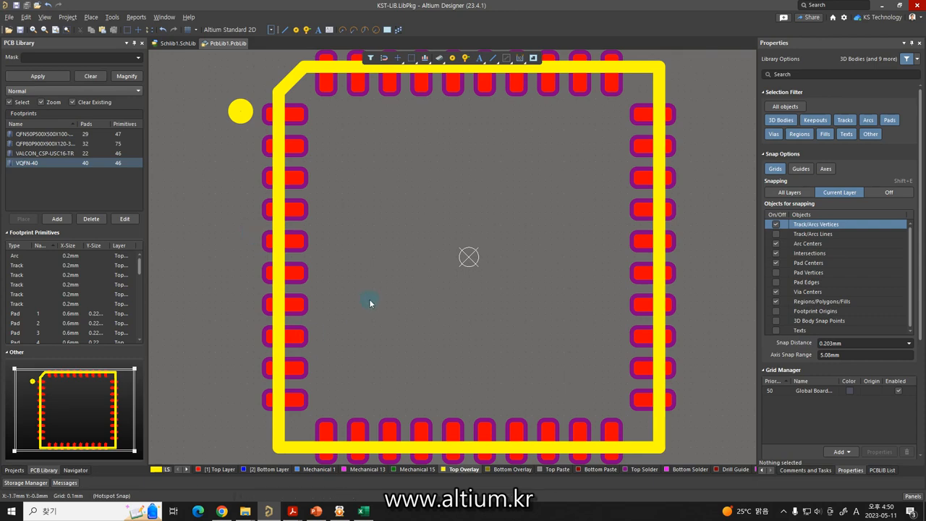
# Step: View the VQFN-40 footprint in 3D and return to the 2D layout view
pyautogui.keyDown('ctrl'); pyautogui.scroll(-2, 373, 303); pyautogui.keyUp('ctrl')
pyautogui.press('3')
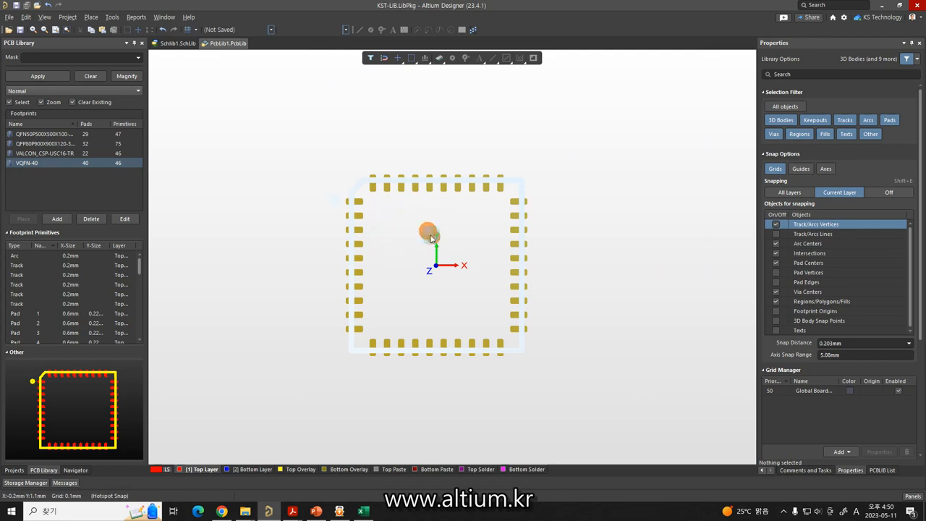
pyautogui.press('2')
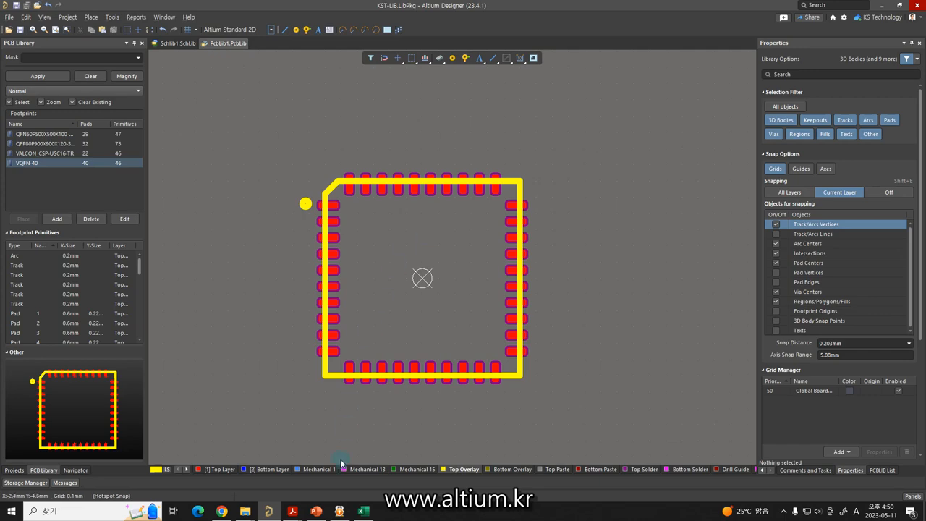
# Step: Switch to the PowerPoint manual, go to slide 3 and open its grabcad.com link for 3D components
pyautogui.click(316, 511)
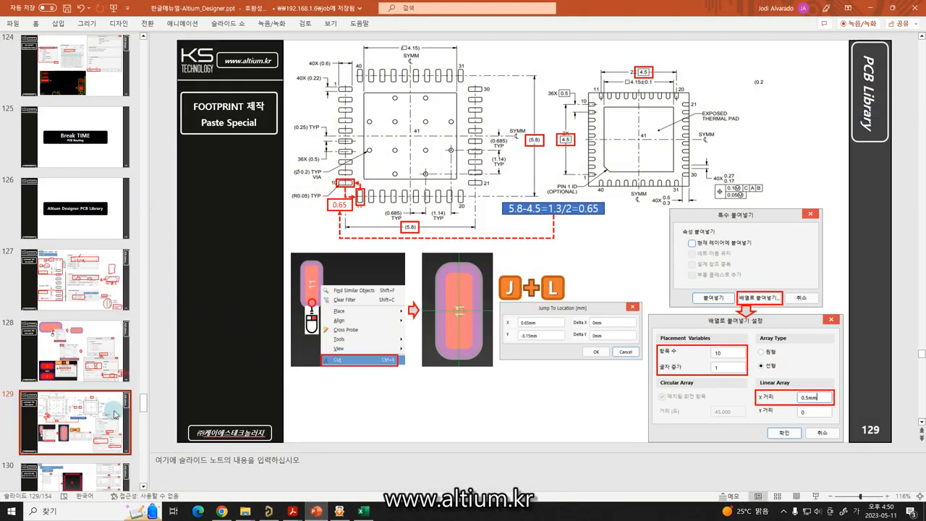
pyautogui.moveTo(143, 402); pyautogui.dragTo(159, 52)
pyautogui.click(89, 130)
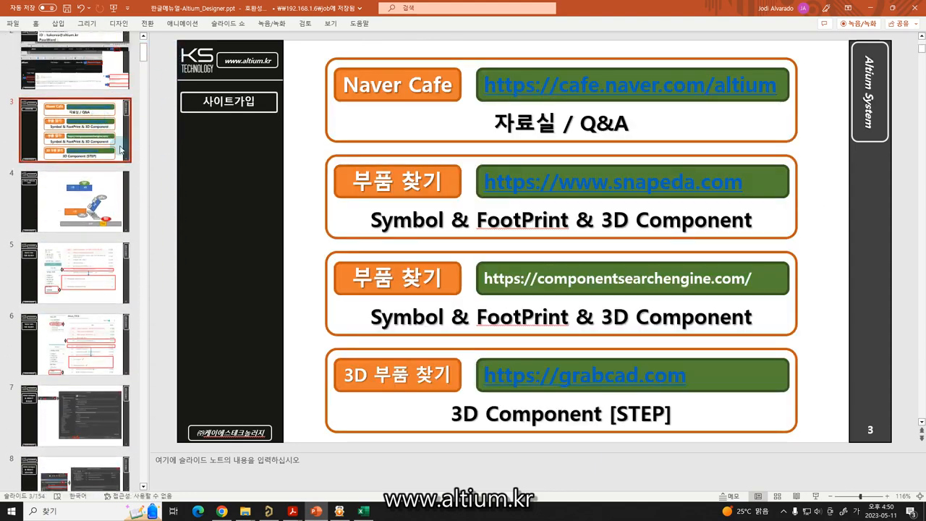
pyautogui.keyDown('ctrl'); pyautogui.click(536, 374); pyautogui.keyUp('ctrl')
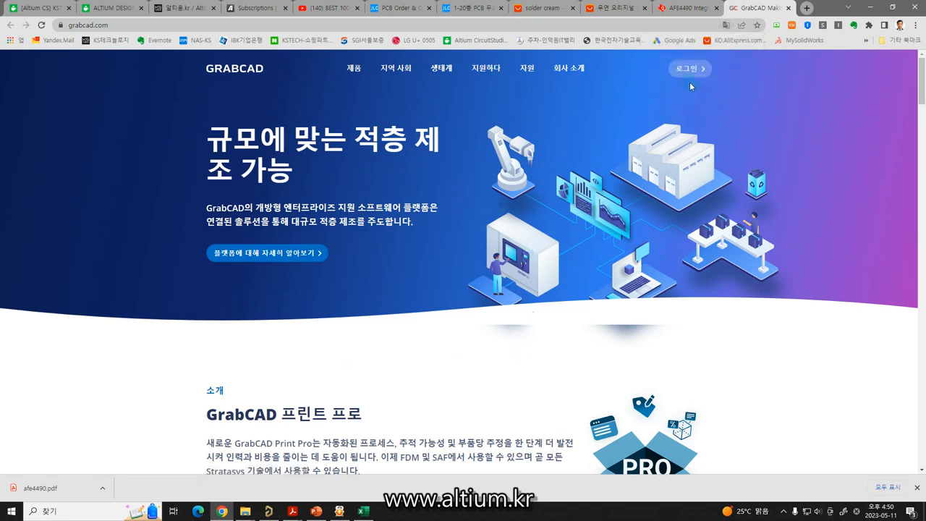
# Step: Sign in to GrabCAD with the stored account credentials and open the community model library
pyautogui.click(686, 68)
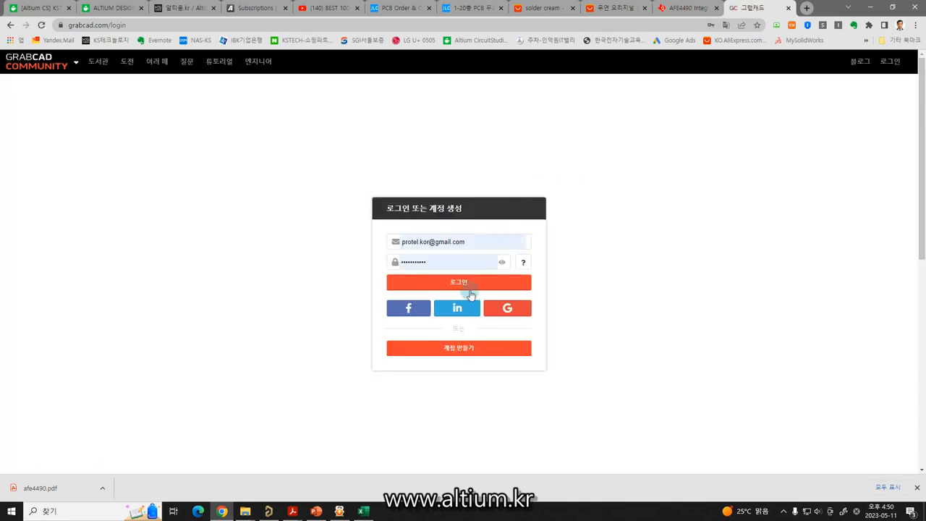
pyautogui.click(463, 288)
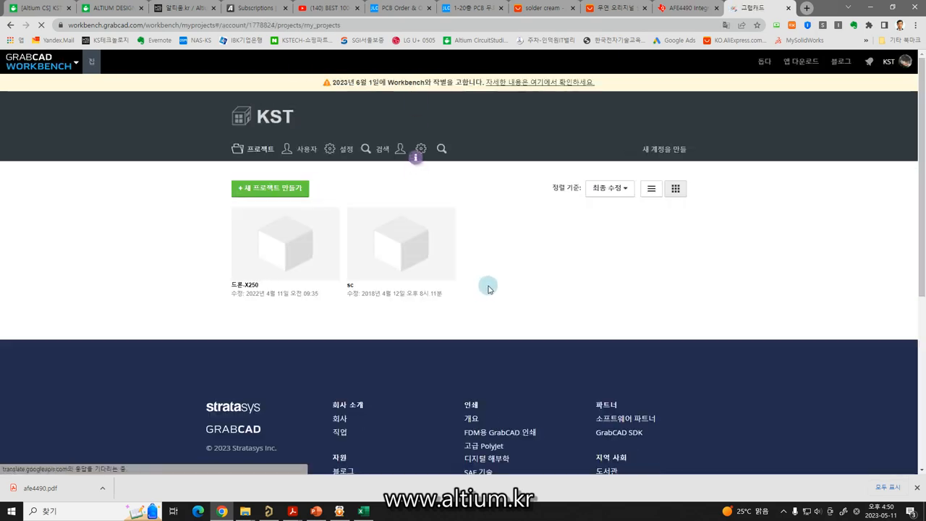
pyautogui.scroll(-3, 488, 289)
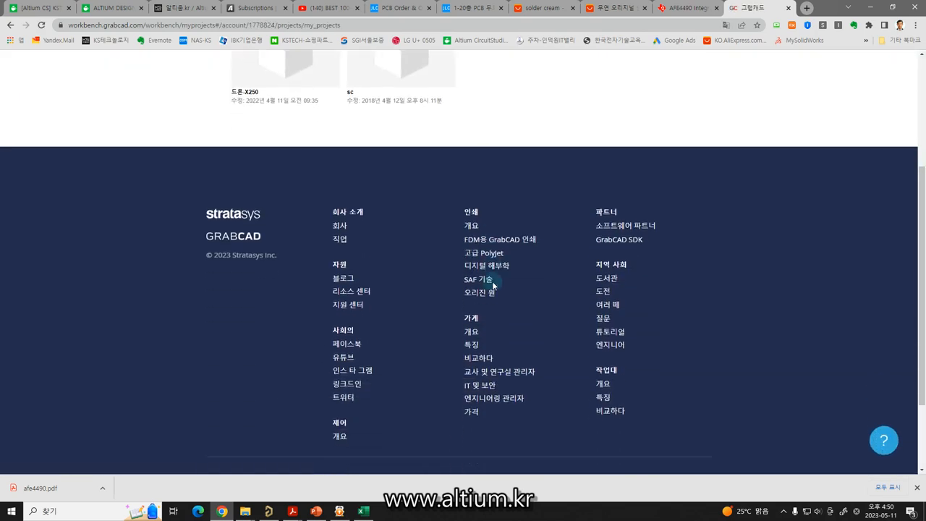
pyautogui.click(600, 281)
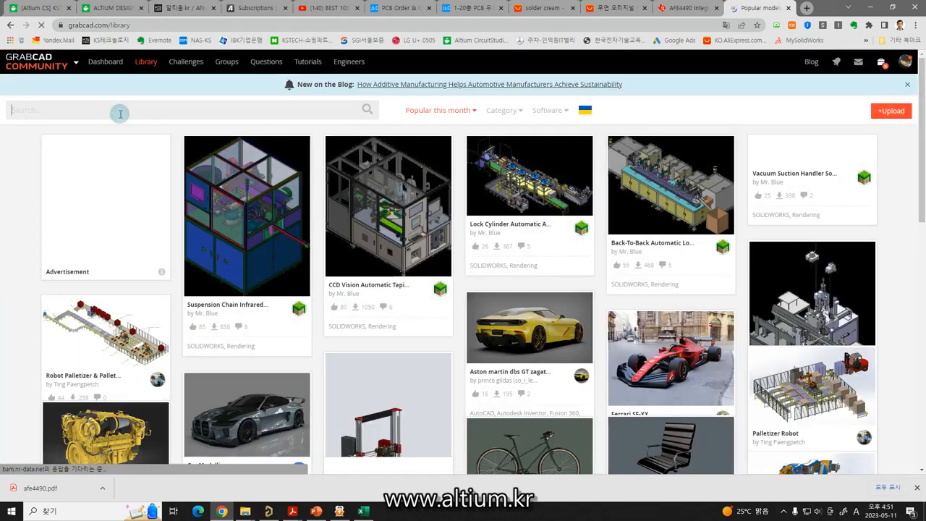
# Step: Search the model library for qfn40 and open the QFN Packages model page
pyautogui.write('q')
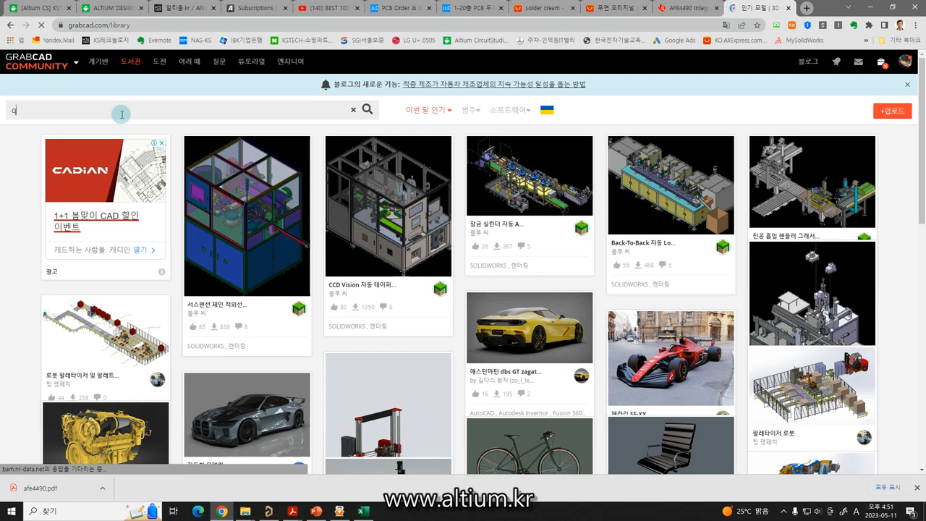
pyautogui.write('fn4')
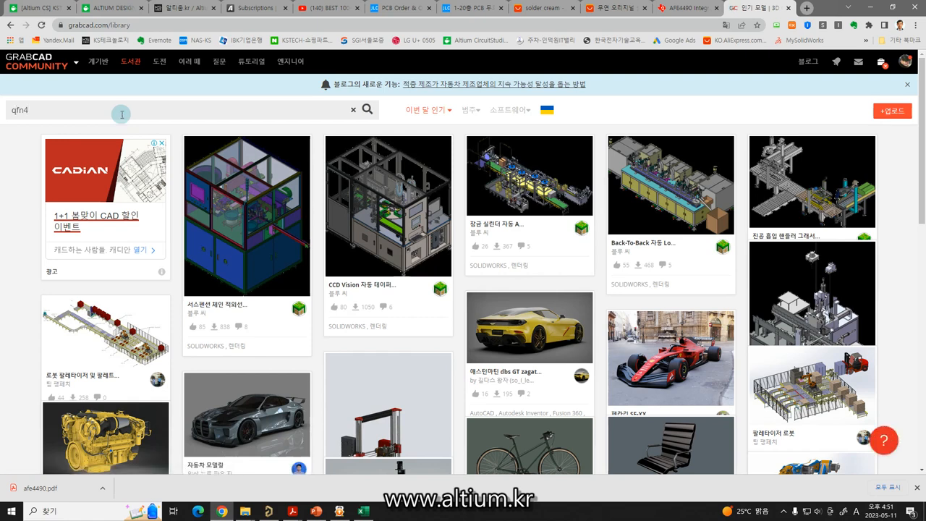
pyautogui.write('0')
pyautogui.press('Return')
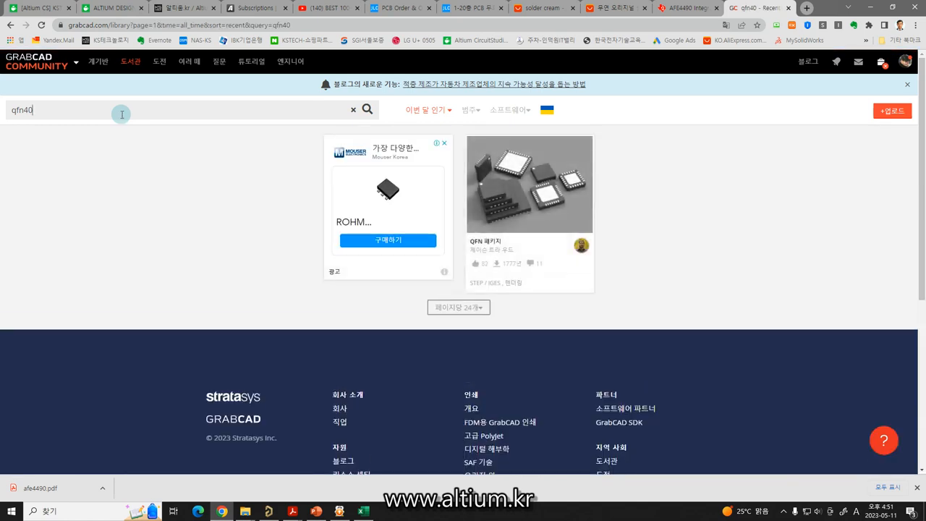
pyautogui.click(524, 211)
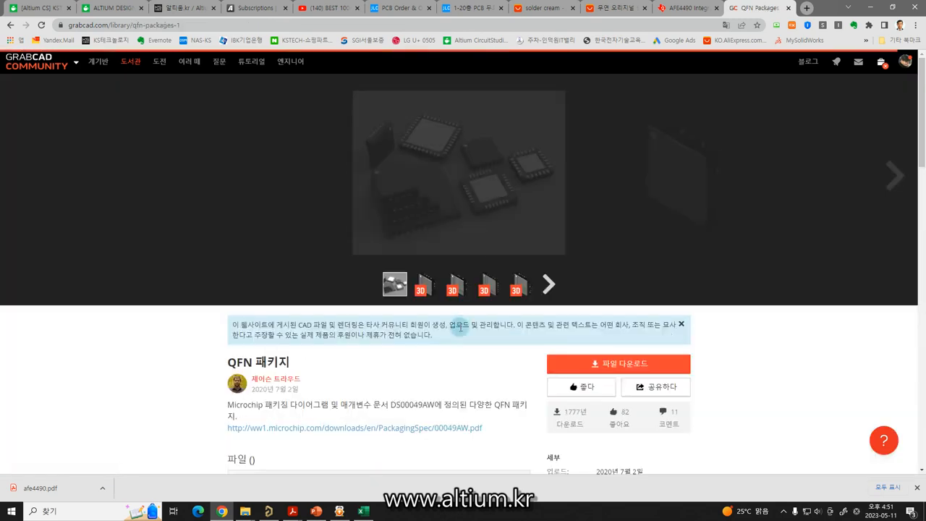
# Step: Switch the QFN Packages page to English and open the preview of QFN-40 (6x6x0.9).step from its file list
pyautogui.scroll(-2, 460, 329)
pyautogui.scroll(-2, 461, 332)
pyautogui.scroll(-1, 459, 321)
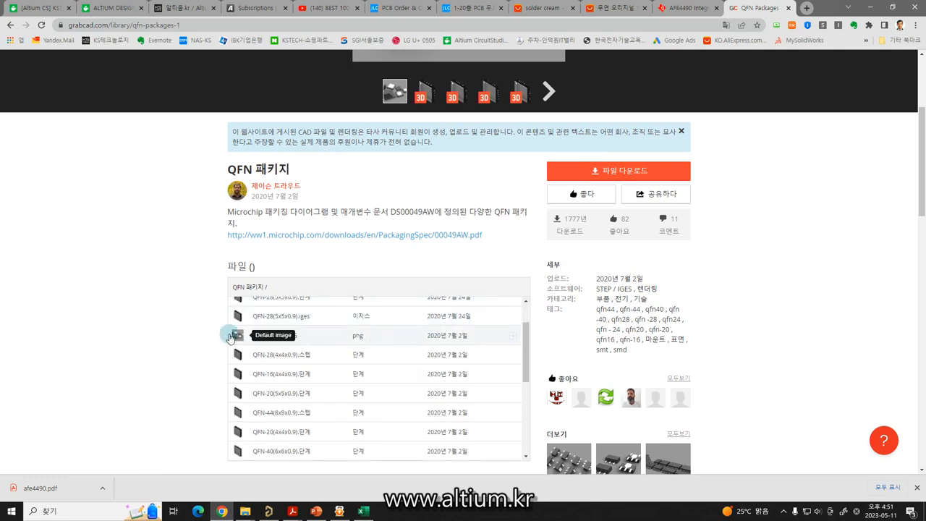
pyautogui.scroll(-1, 214, 338)
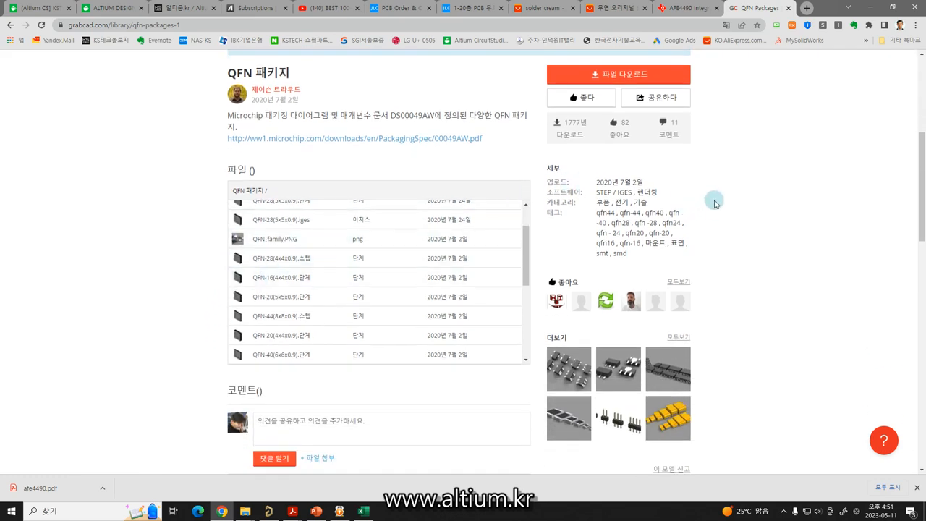
pyautogui.rightClick(726, 203)
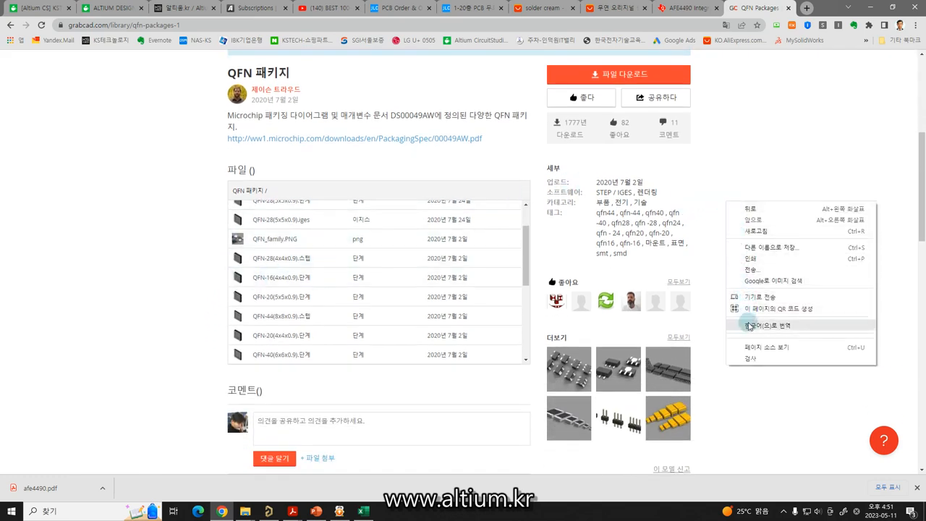
pyautogui.click(749, 324)
pyautogui.click(662, 43)
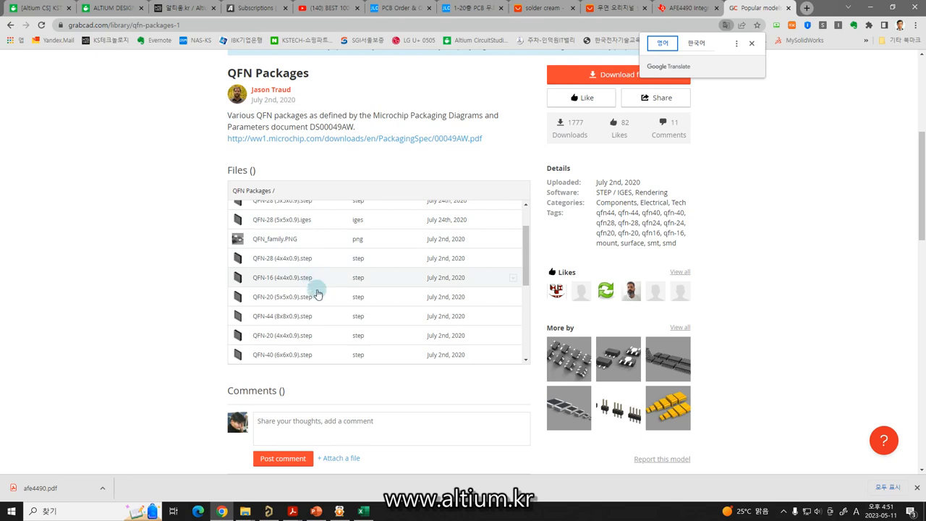
pyautogui.scroll(-1, 316, 291)
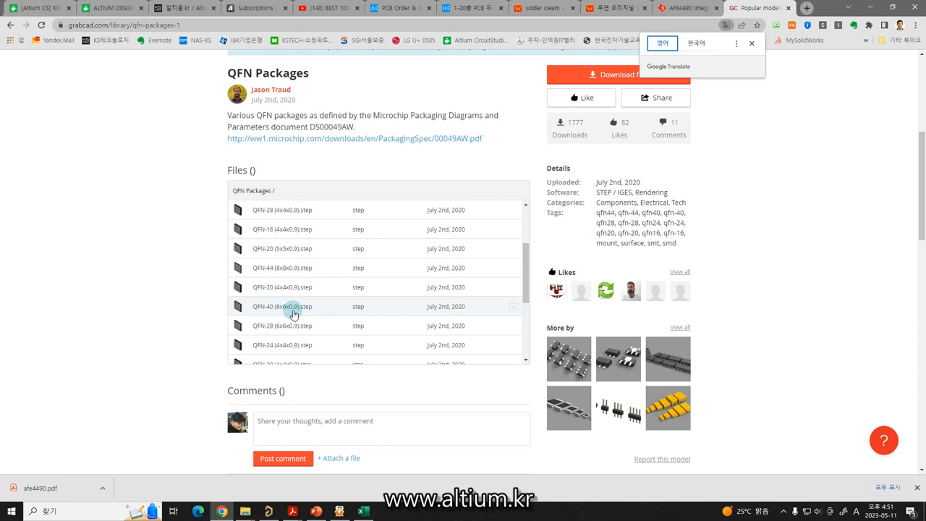
pyautogui.click(293, 313)
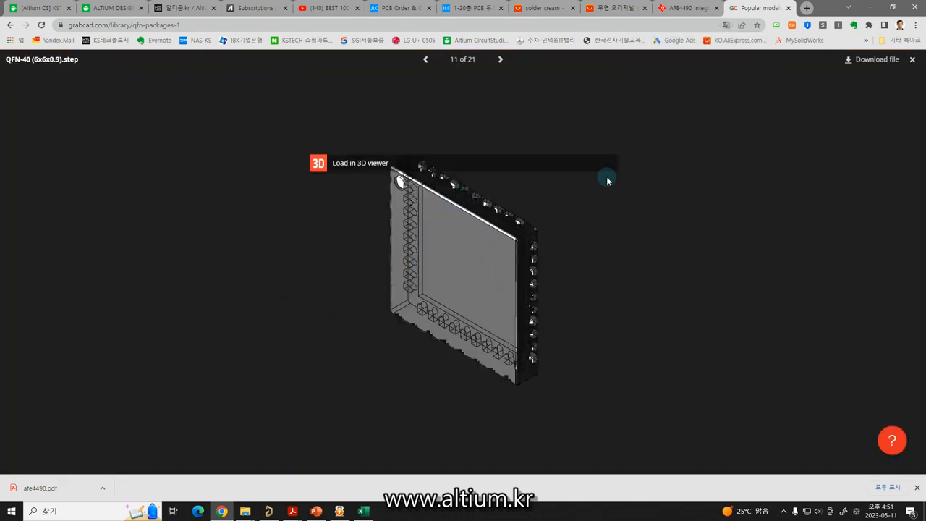
# Step: Download the QFN-40 (6x6x0.9).step model file and switch to Altium Designer
pyautogui.click(870, 61)
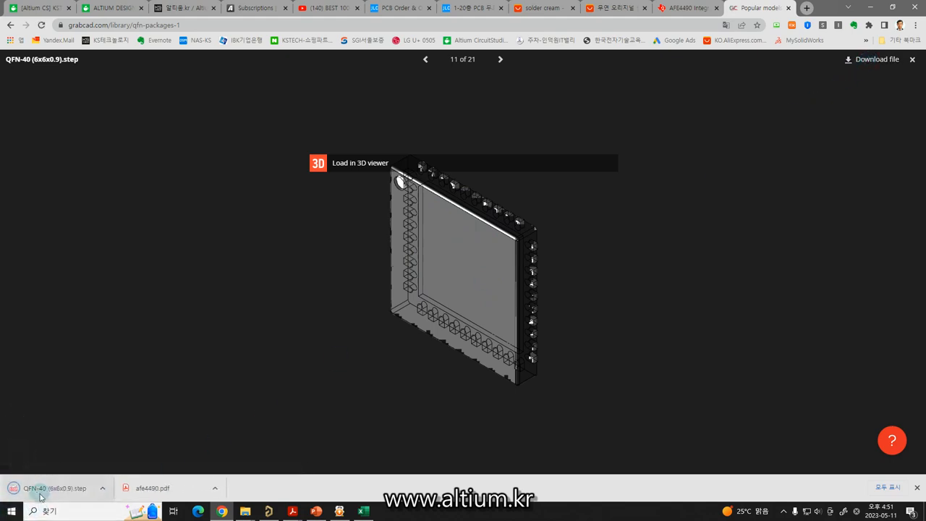
pyautogui.click(269, 511)
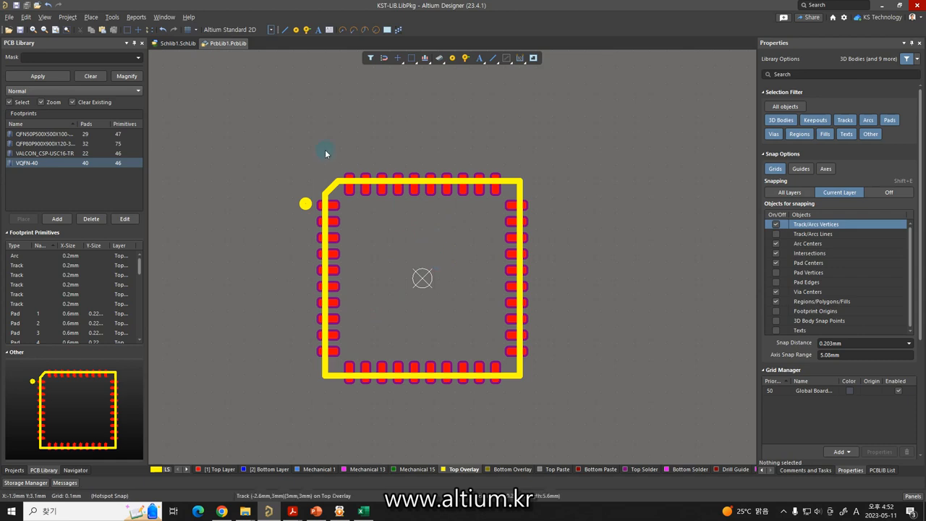
# Step: Place the downloaded QFN-40 (6x6x0.9).step as a 3D body beside the VQFN-40 footprint, at about X 7.7 mm, Y 0.5 mm
pyautogui.click(91, 17)
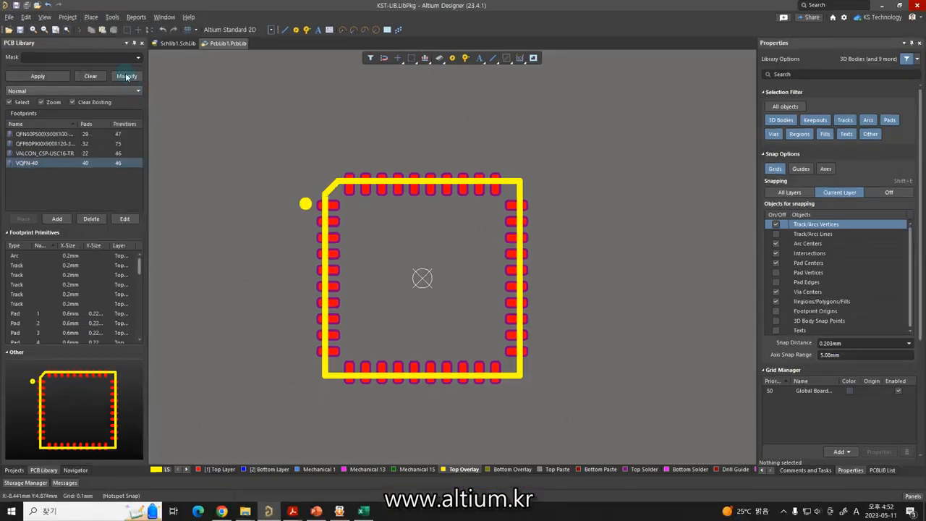
pyautogui.click(117, 22)
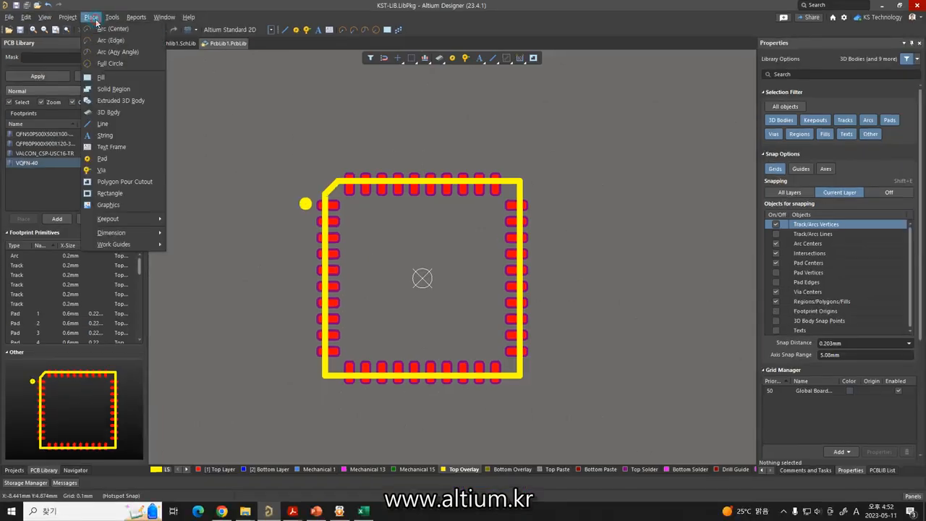
pyautogui.click(107, 112)
pyautogui.click(348, 169)
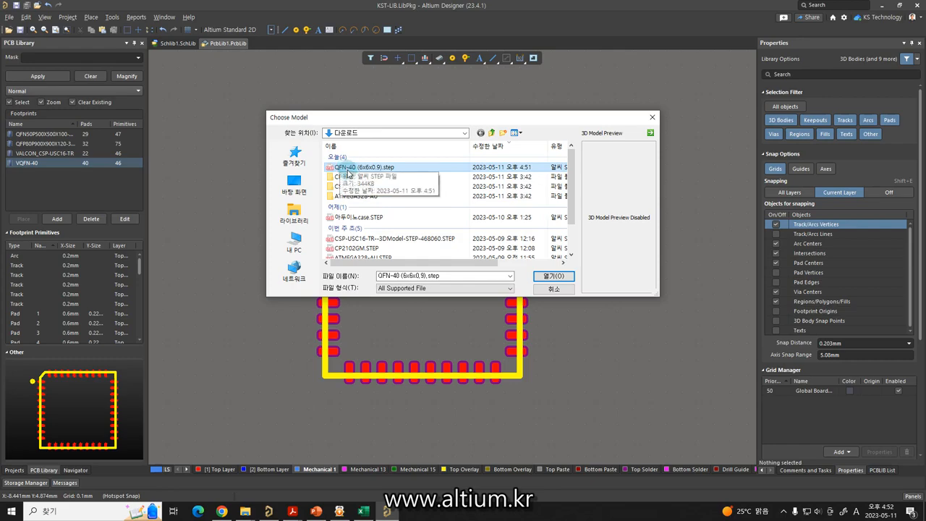
pyautogui.click(551, 275)
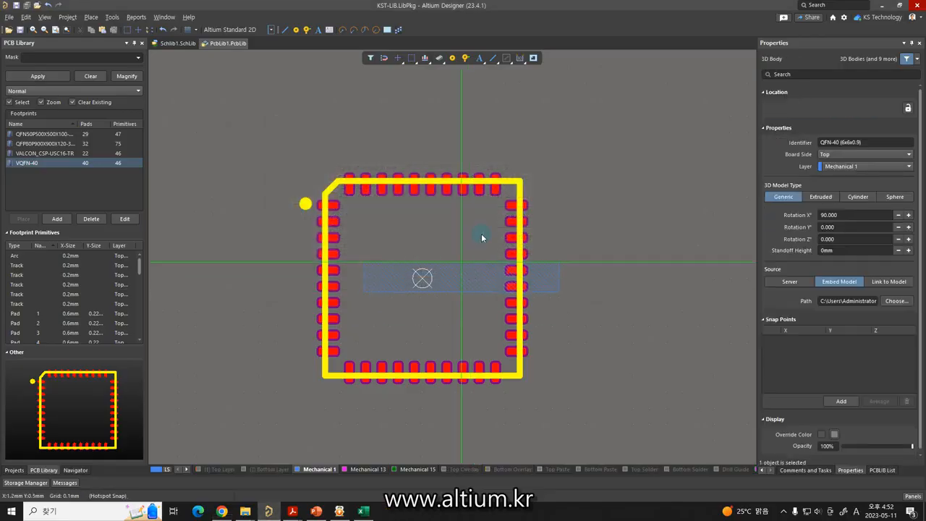
pyautogui.click(670, 263)
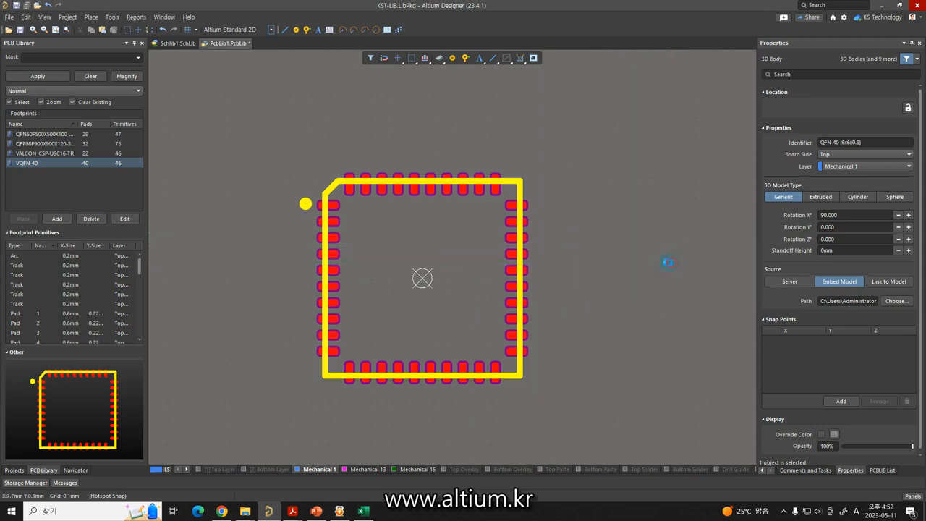
pyautogui.rightClick(630, 322)
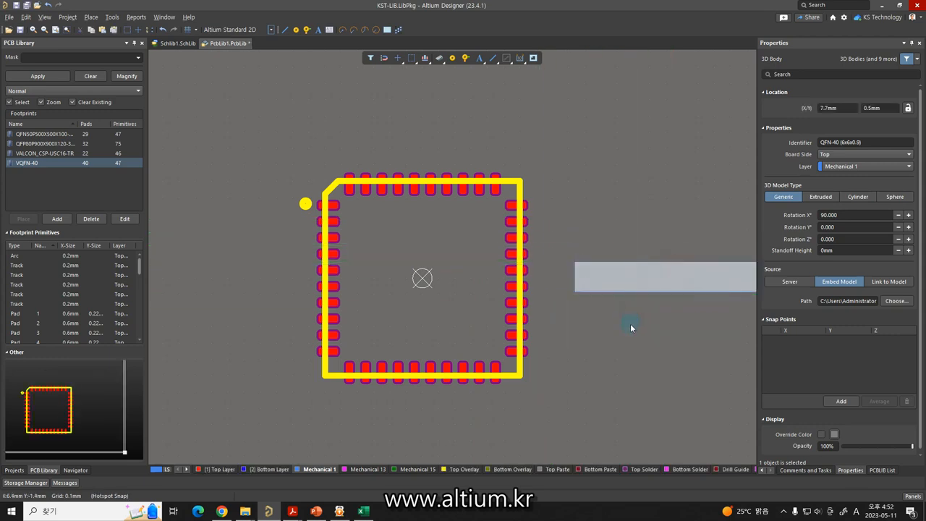
# Step: In the 3D view, lay the QFN-40 body flat by setting its X rotation to 0
pyautogui.press('3')
pyautogui.moveTo(614, 331); pyautogui.dragTo(499, 304, button='right')
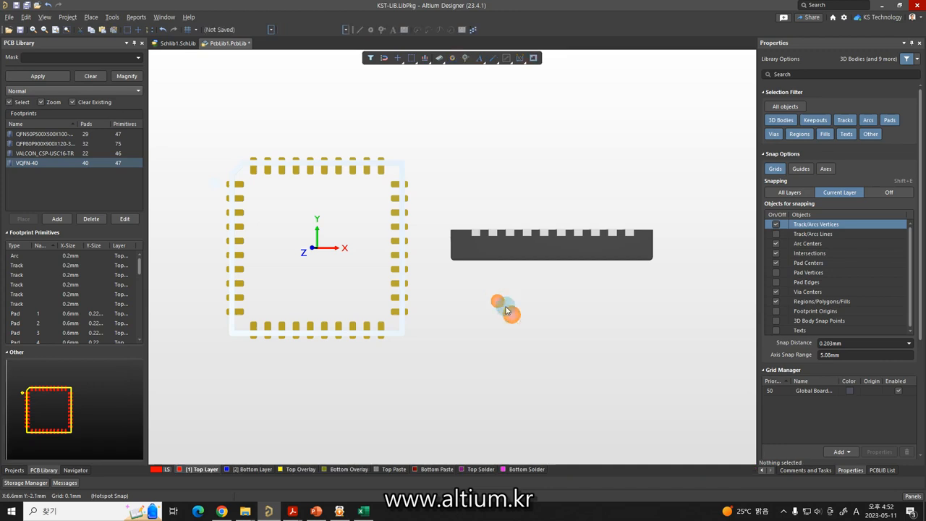
pyautogui.click(529, 231)
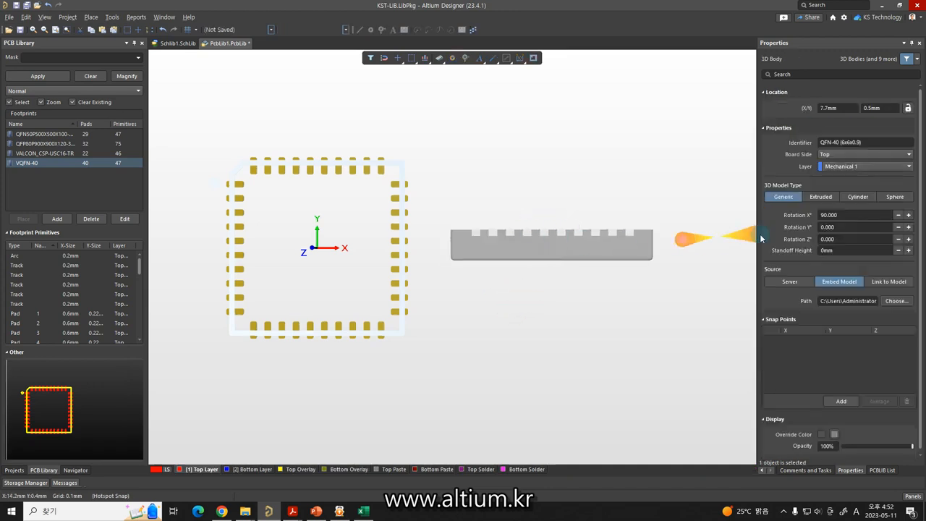
pyautogui.click(838, 214)
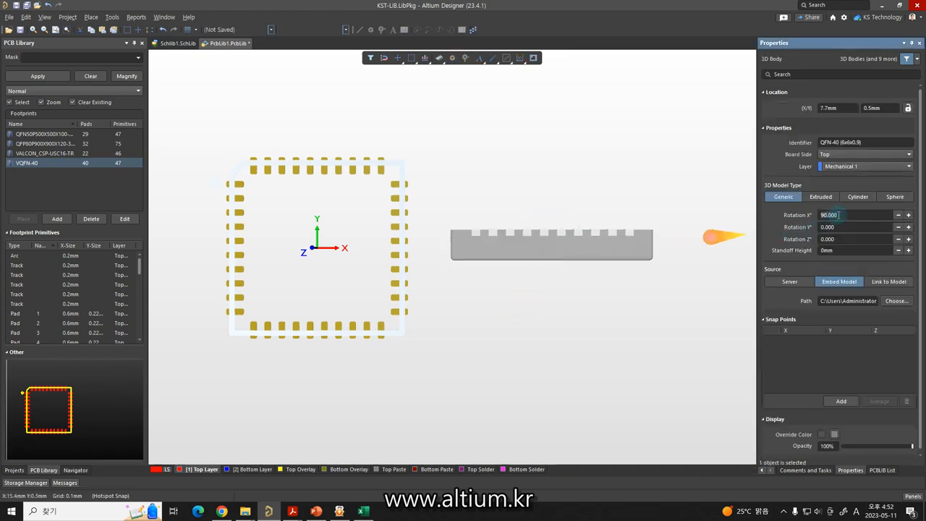
pyautogui.doubleClick(831, 215)
pyautogui.write('0')
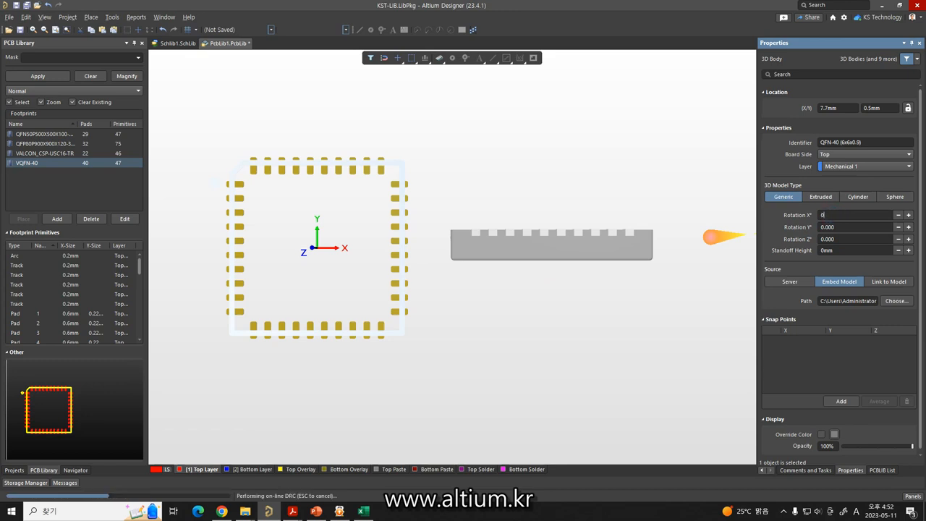
pyautogui.press('Return')
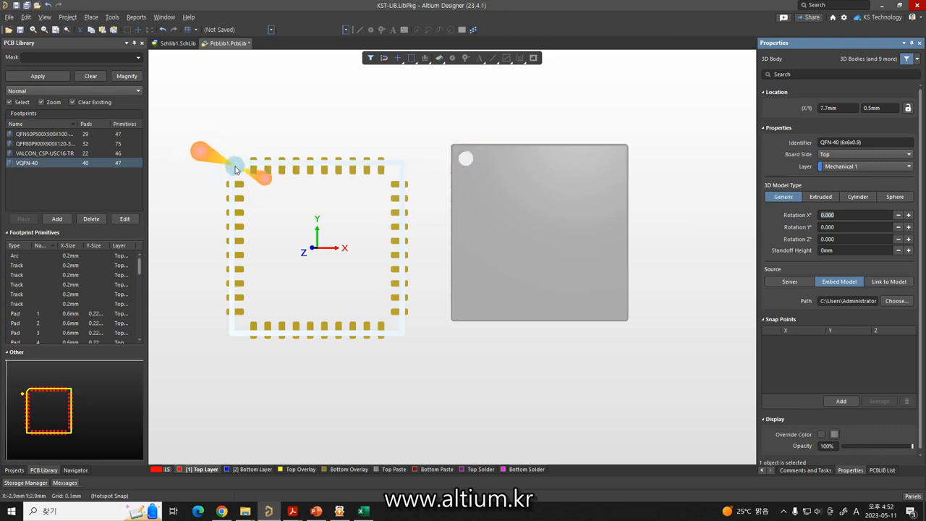
# Step: Return to the 2D view and check the 3D Body Reference Point visibility in the view configuration
pyautogui.moveTo(562, 232)
pyautogui.mouseDown()
pyautogui.moveTo(378, 229)
pyautogui.moveTo(326, 252)
pyautogui.moveTo(415, 240)
pyautogui.moveTo(538, 251)
pyautogui.mouseUp()
pyautogui.press('2')
pyautogui.moveTo(470, 250); pyautogui.dragTo(432, 251, button='right')
pyautogui.click(534, 269)
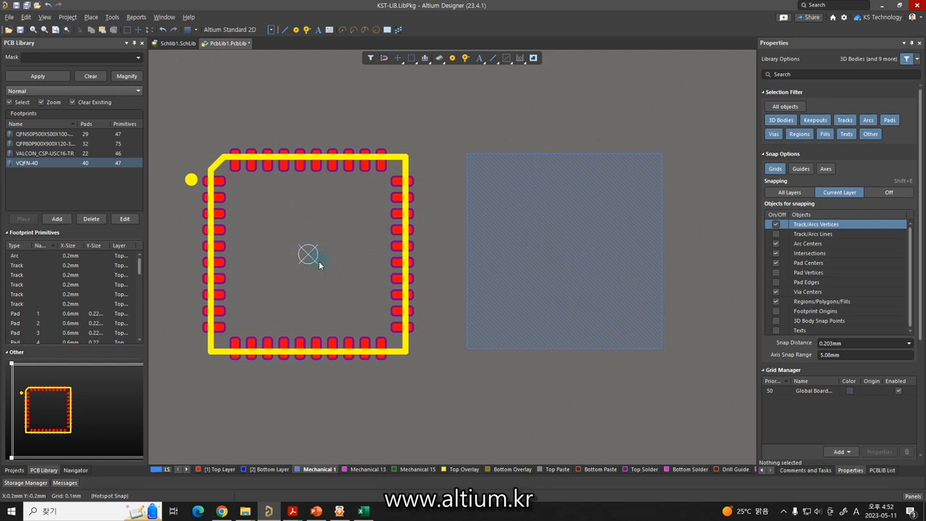
pyautogui.press('l')
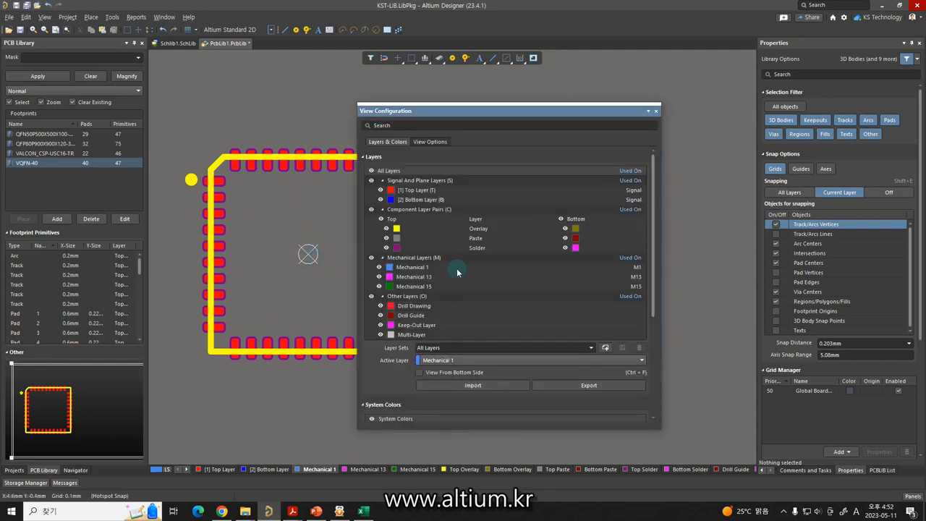
pyautogui.scroll(-5, 456, 286)
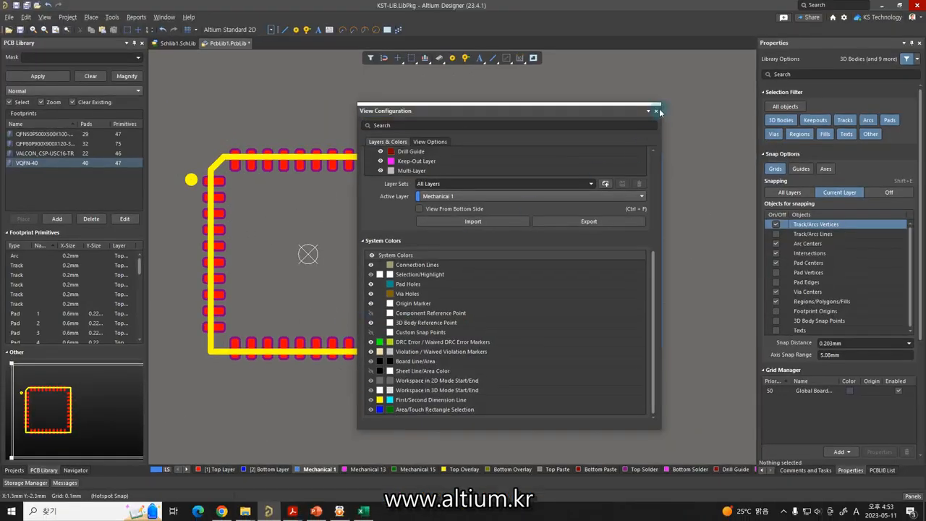
pyautogui.click(656, 111)
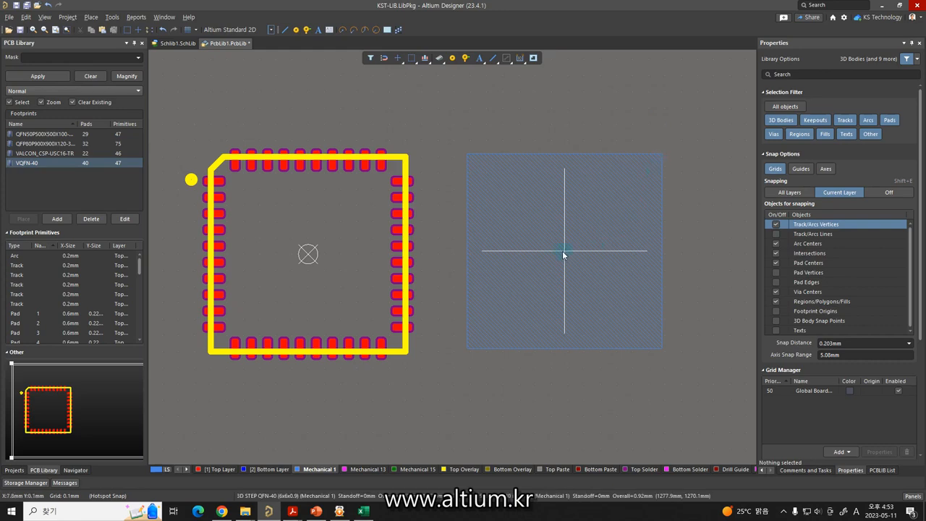
# Step: Move the QFN-40 3D body by its centre reference point to the footprint origin at X 0, Y 0
pyautogui.moveTo(563, 253)
pyautogui.mouseDown()
pyautogui.moveTo(378, 219)
pyautogui.moveTo(310, 254)
pyautogui.moveTo(564, 263)
pyautogui.moveTo(569, 211)
pyautogui.moveTo(618, 233)
pyautogui.mouseUp()
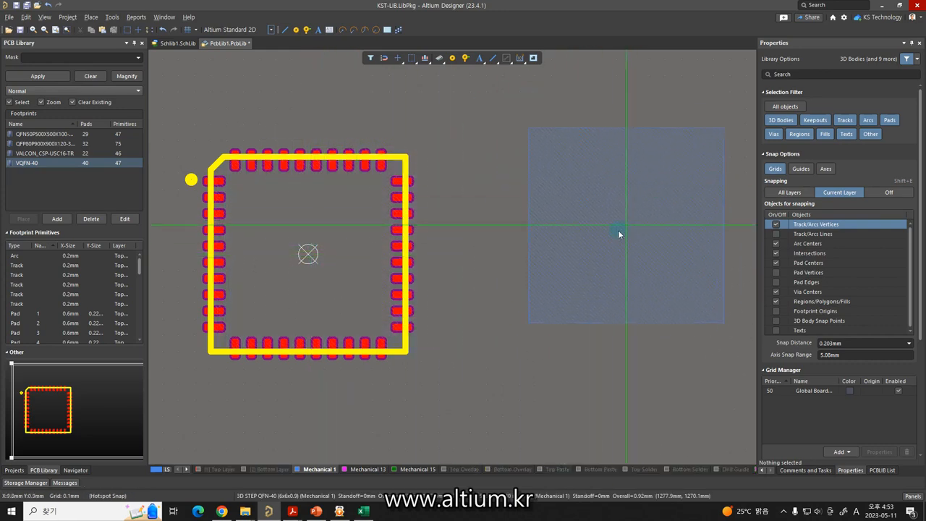
pyautogui.press('j')
pyautogui.press('l')
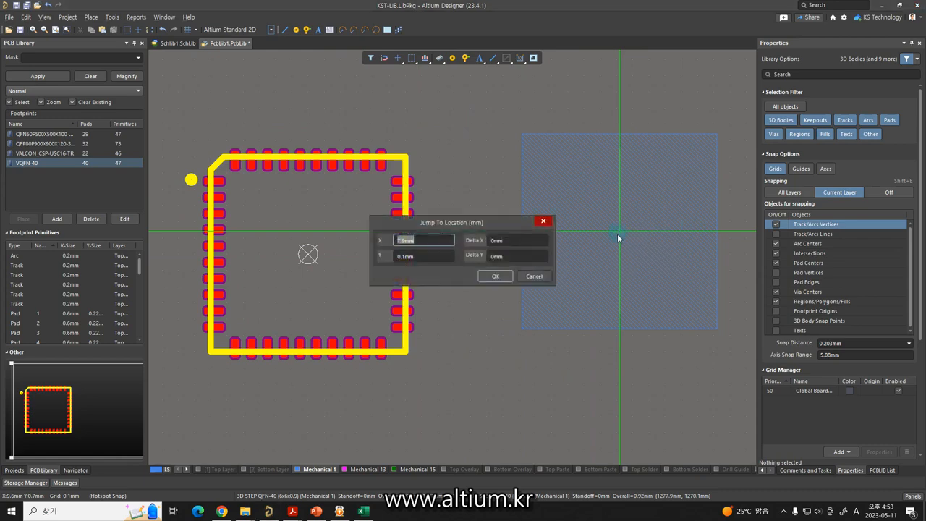
pyautogui.write('0')
pyautogui.press('Tab')
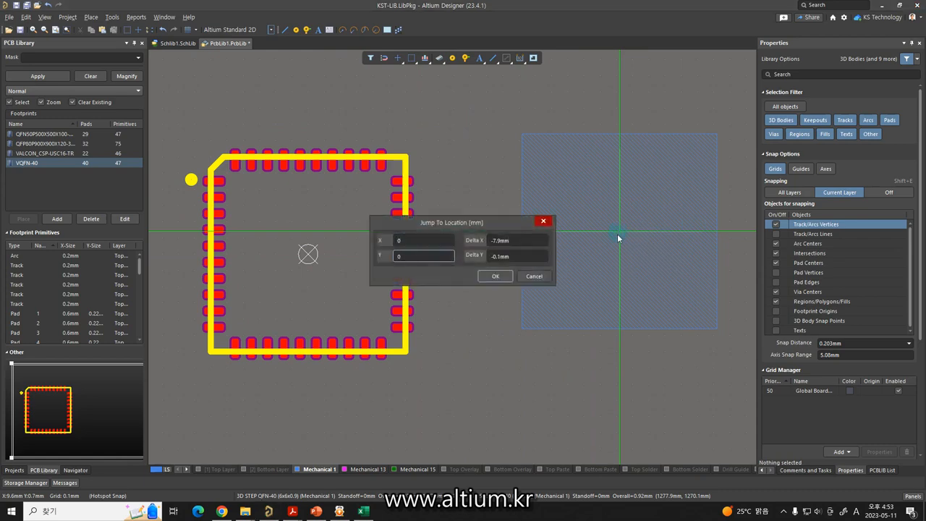
pyautogui.press('Return')
pyautogui.click(309, 256)
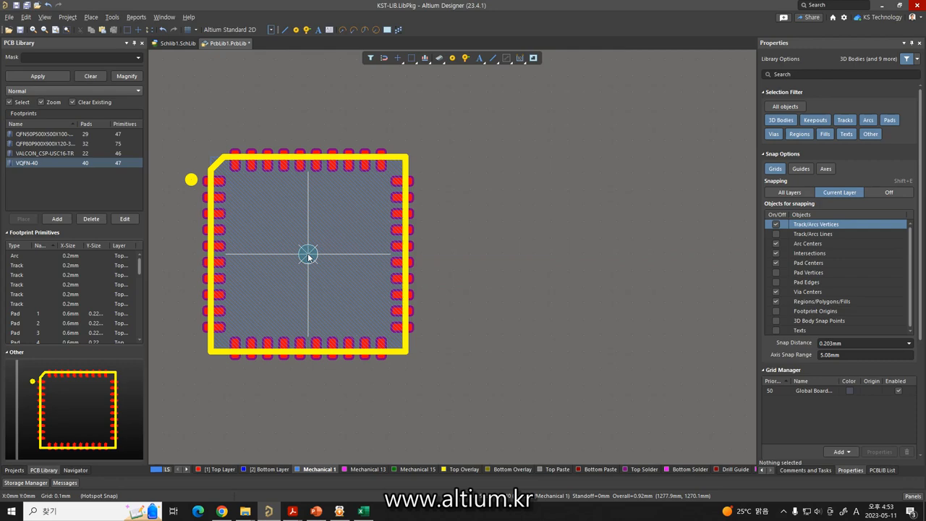
# Step: Examine in 3D, from above, below and the sides, how the QFN-40 body's leads align with the footprint pads
pyautogui.press('3')
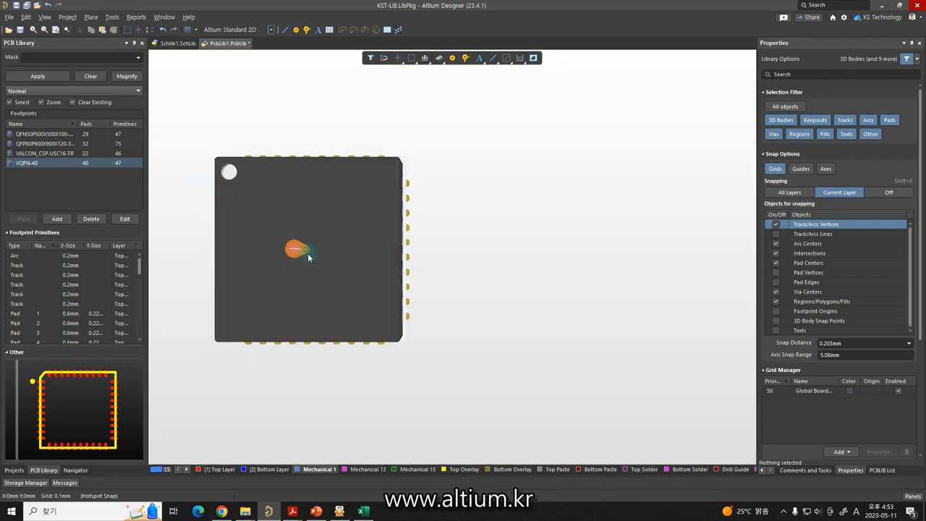
pyautogui.moveTo(306, 256)
pyautogui.keyDown('shift'); pyautogui.mouseDown(button='right')
pyautogui.moveTo(432, 250)
pyautogui.moveTo(484, 221)
pyautogui.moveTo(495, 189)
pyautogui.mouseUp(button='right'); pyautogui.keyUp('shift')
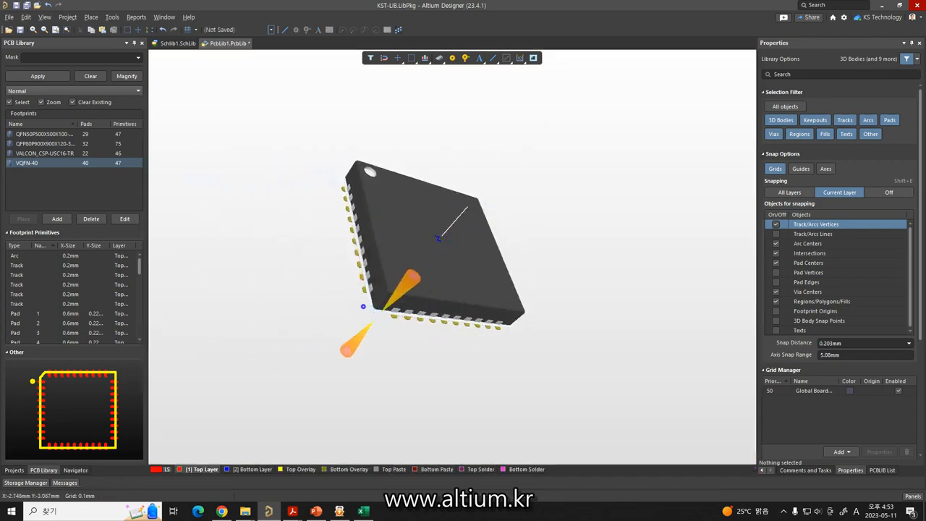
pyautogui.keyDown('ctrl'); pyautogui.scroll(5, 364, 305); pyautogui.keyUp('ctrl')
pyautogui.moveTo(391, 281)
pyautogui.keyDown('shift'); pyautogui.mouseDown(button='right')
pyautogui.moveTo(423, 265)
pyautogui.moveTo(482, 198)
pyautogui.moveTo(490, 169)
pyautogui.mouseUp(button='right'); pyautogui.keyUp('shift')
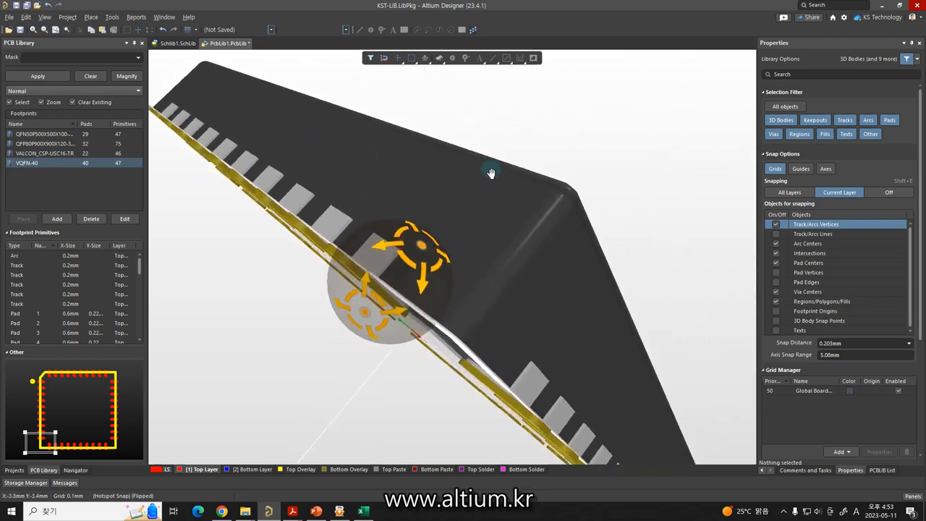
pyautogui.moveTo(416, 324)
pyautogui.keyDown('shift'); pyautogui.mouseDown(button='right')
pyautogui.moveTo(418, 306)
pyautogui.moveTo(511, 169)
pyautogui.moveTo(492, 193)
pyautogui.moveTo(584, 125)
pyautogui.moveTo(543, 200)
pyautogui.moveTo(589, 176)
pyautogui.moveTo(584, 158)
pyautogui.moveTo(544, 202)
pyautogui.moveTo(541, 219)
pyautogui.mouseUp(button='right'); pyautogui.keyUp('shift')
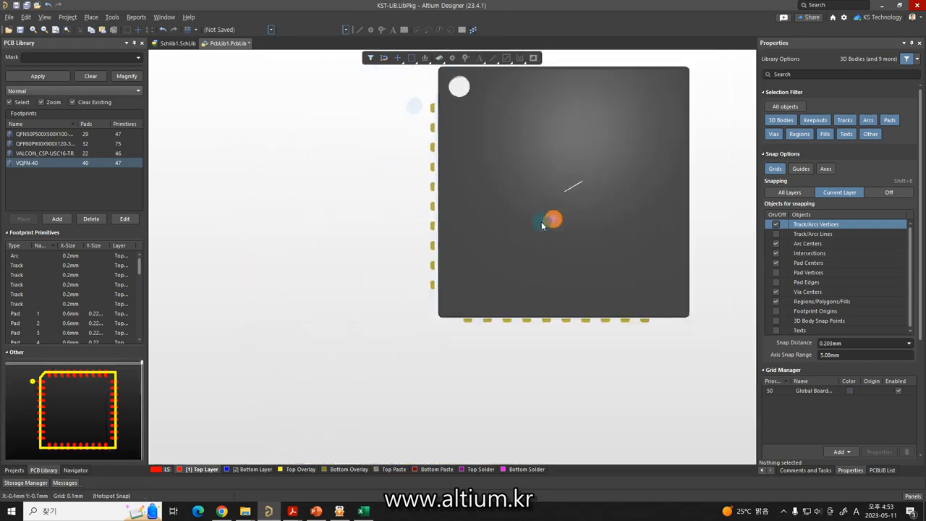
pyautogui.rightClick(541, 222)
pyautogui.press('b')
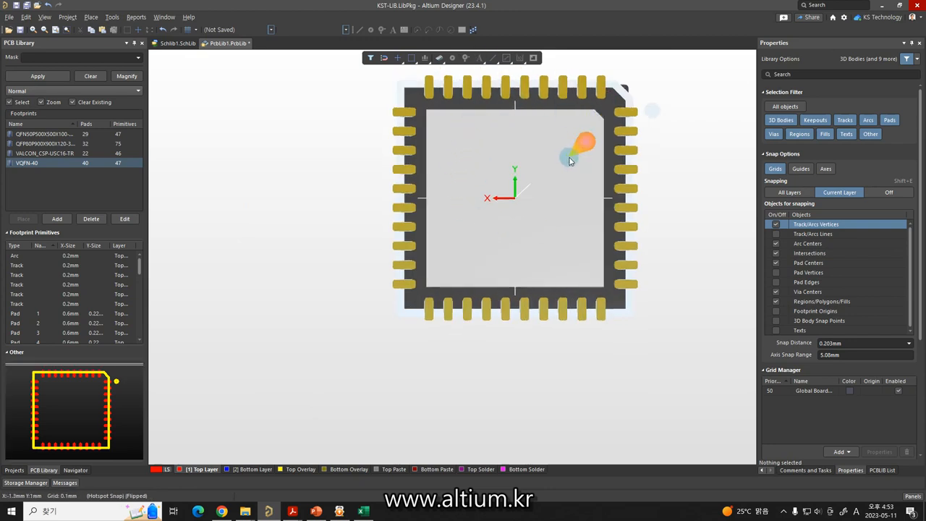
pyautogui.press('b')
pyautogui.keyDown('ctrl'); pyautogui.scroll(5, 376, 340); pyautogui.keyUp('ctrl')
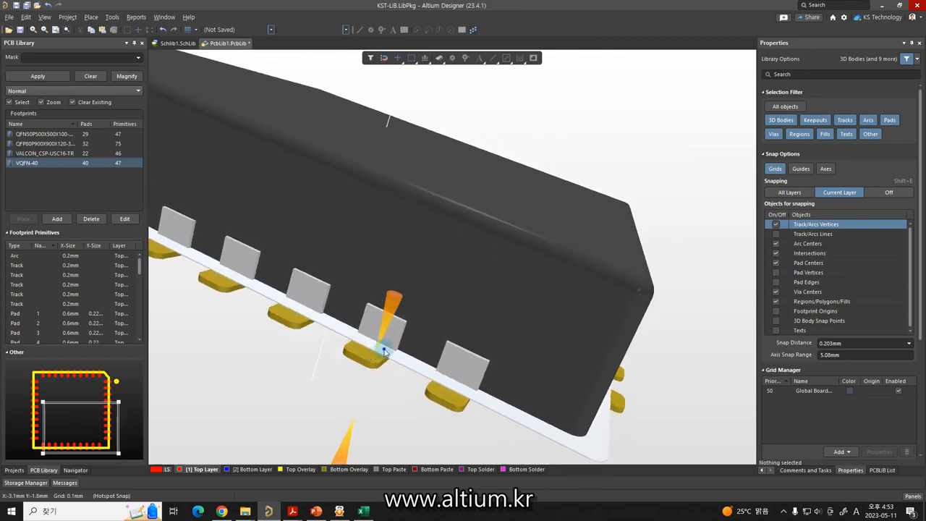
pyautogui.keyDown('shift'); pyautogui.moveTo(385, 349); pyautogui.dragTo(454, 350, button='right'); pyautogui.keyUp('shift')
pyautogui.moveTo(371, 347)
pyautogui.keyDown('shift'); pyautogui.mouseDown(button='right')
pyautogui.moveTo(398, 285)
pyautogui.moveTo(374, 300)
pyautogui.moveTo(369, 339)
pyautogui.mouseUp(button='right'); pyautogui.keyUp('shift')
# Step: Save the PCB library with the added 3D body and return to the 2D view
pyautogui.hotkey('ctrl', 's')
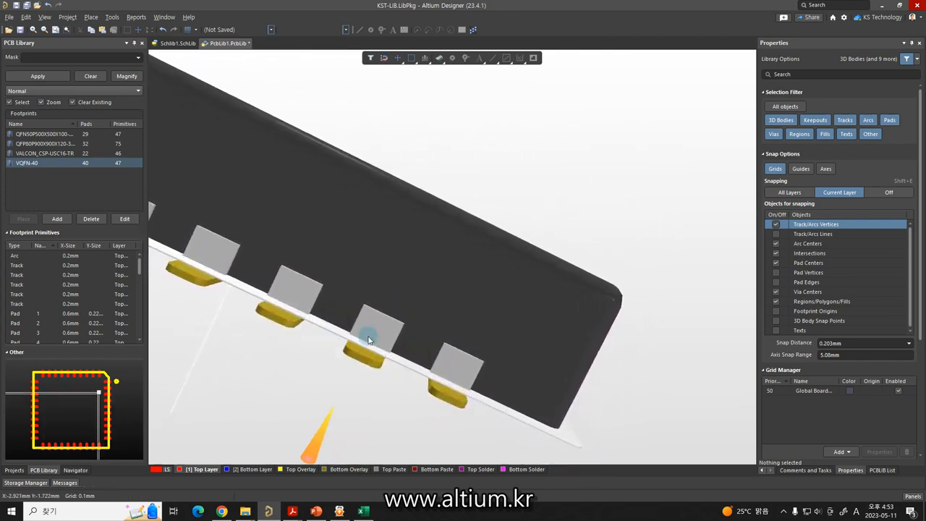
pyautogui.scroll(-1, 368, 340)
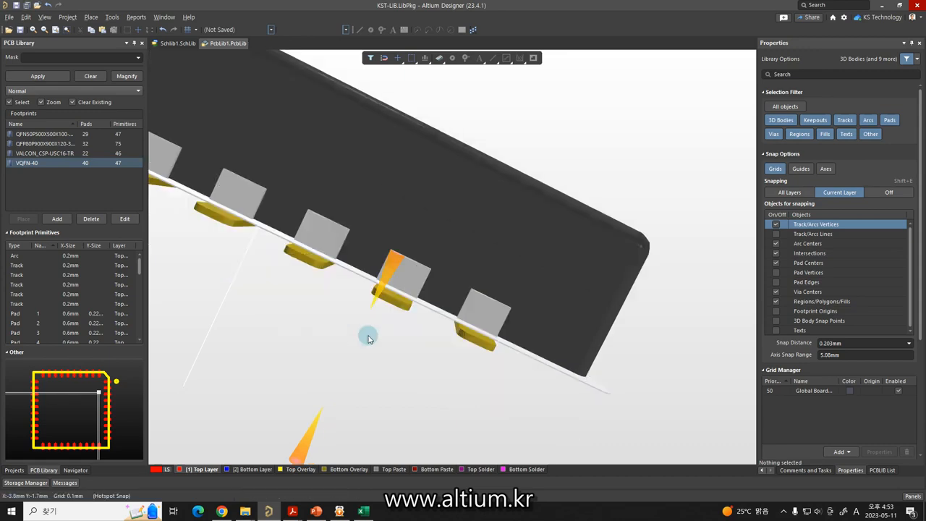
pyautogui.press('2')
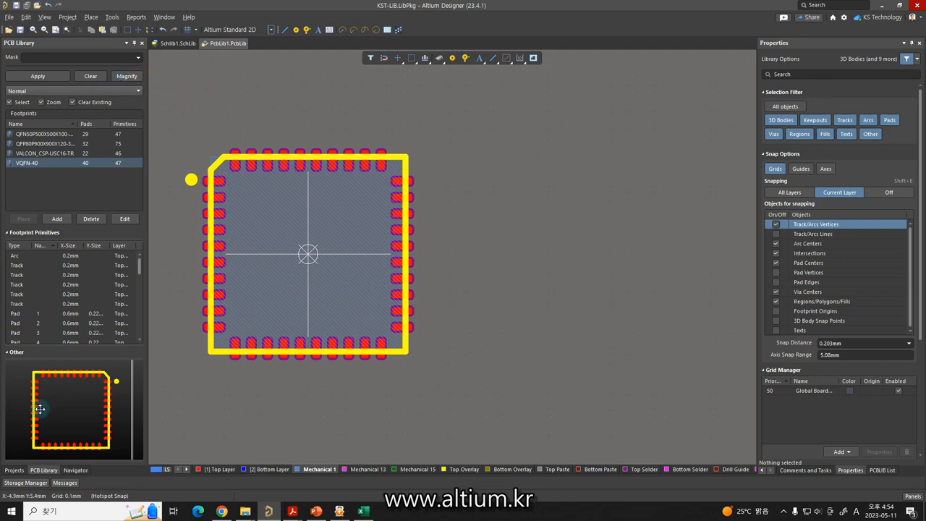
# Step: Link the VQFN-40 footprint from PcbLib1.PcbLib to the AFE4490 component in Schlib1.SchLib
pyautogui.click(14, 470)
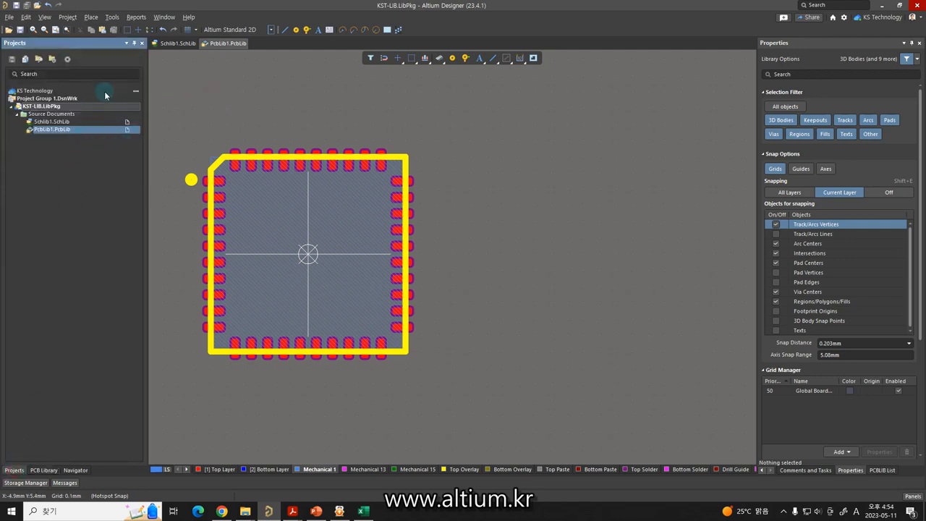
pyautogui.click(176, 43)
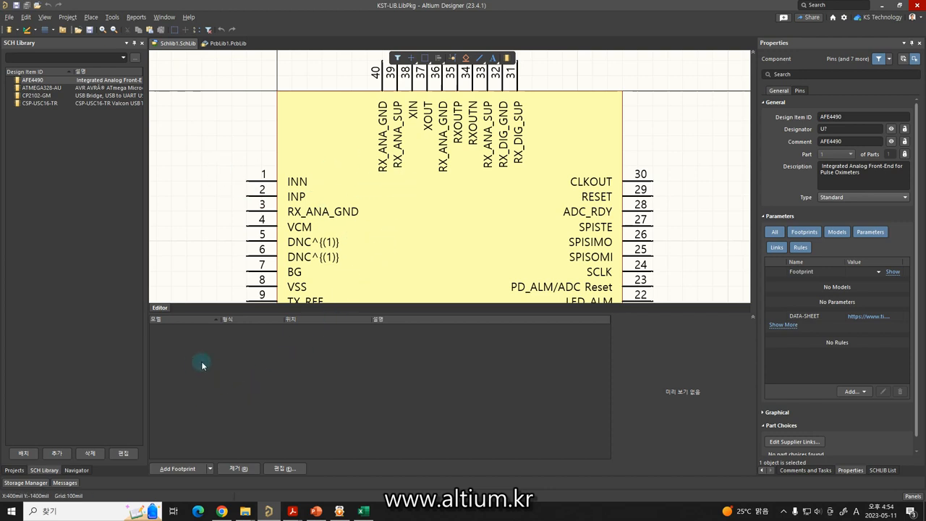
pyautogui.click(181, 457)
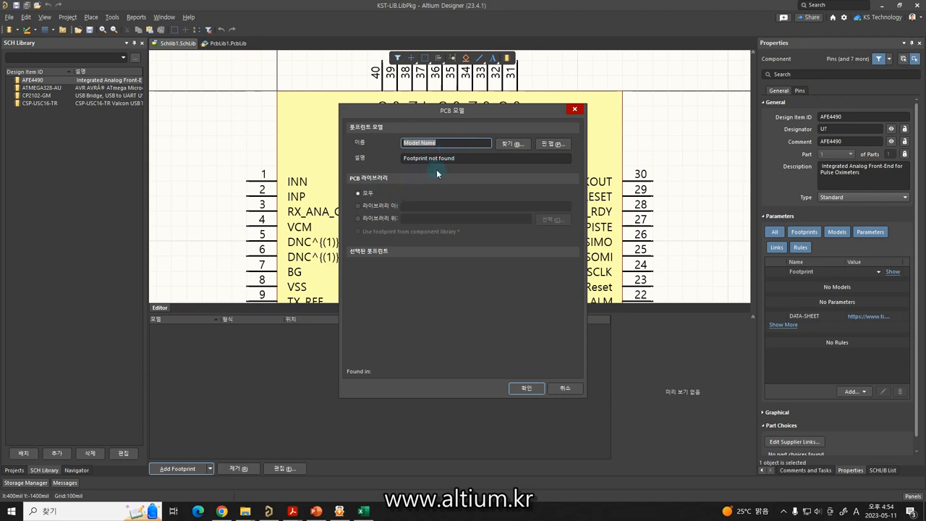
pyautogui.click(508, 144)
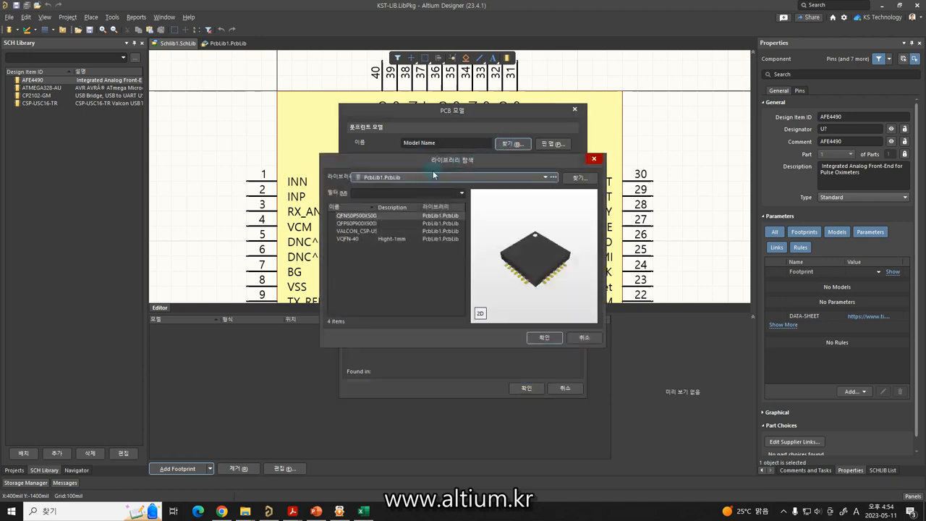
pyautogui.click(356, 240)
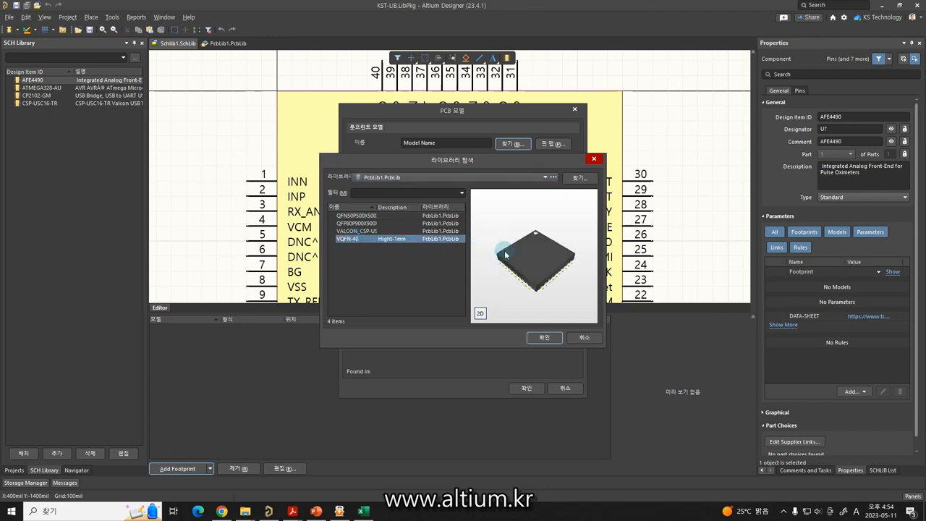
pyautogui.click(541, 338)
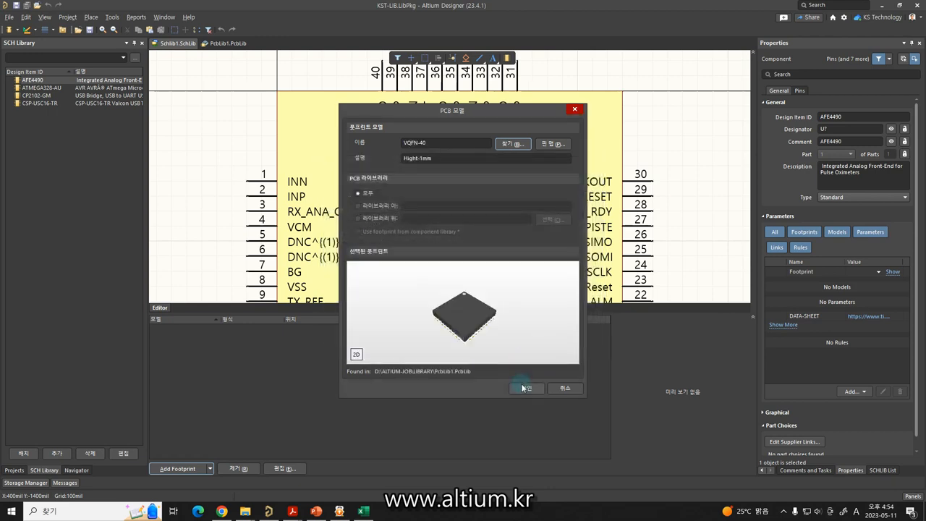
pyautogui.click(524, 387)
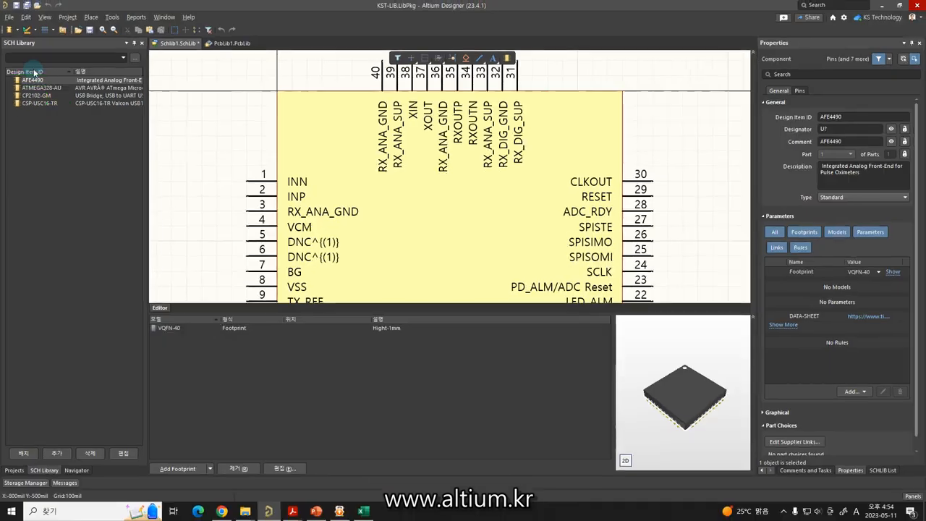
# Step: Save the schematic library and compile KST-LIB.LibPkg into its integrated library
pyautogui.press('f')
pyautogui.press('s')
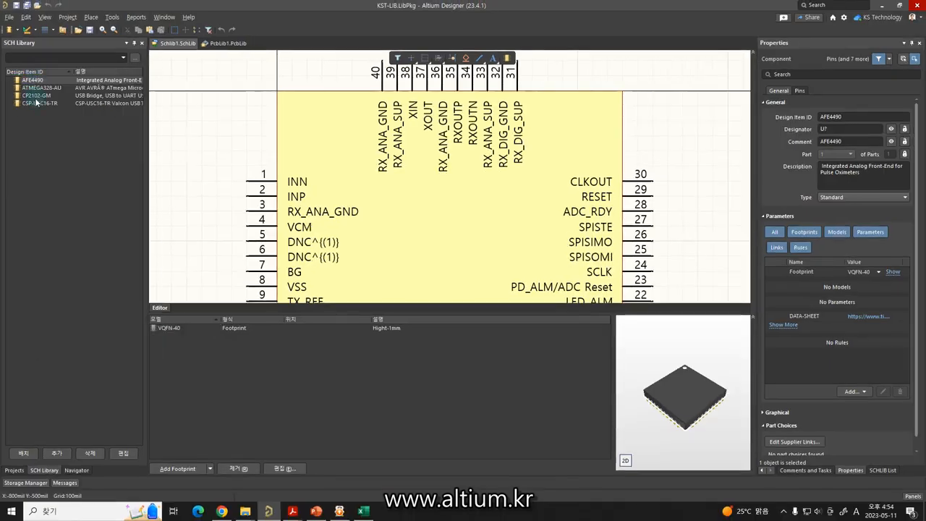
pyautogui.click(14, 470)
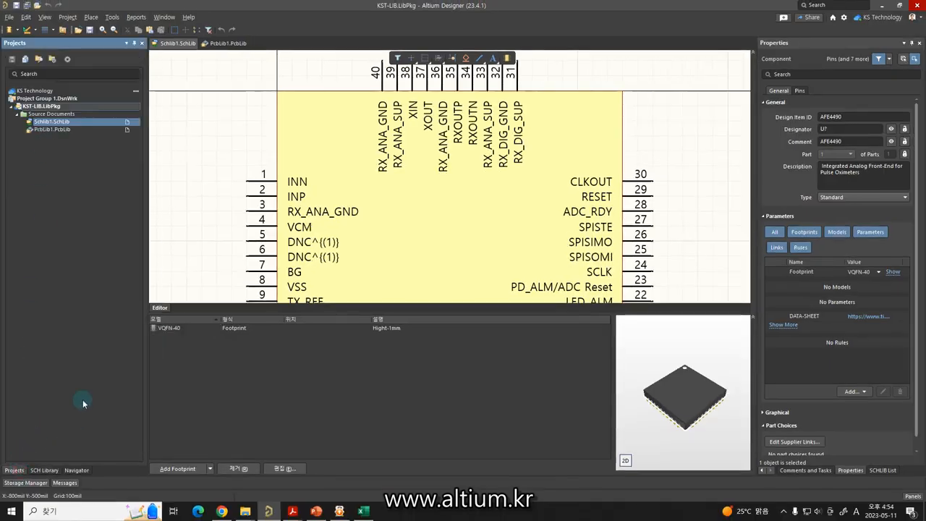
pyautogui.rightClick(56, 108)
pyautogui.click(75, 115)
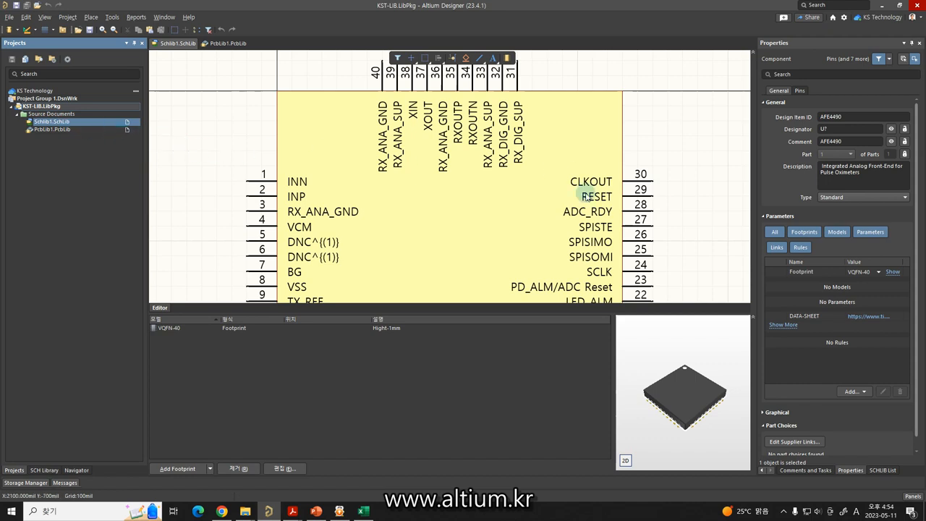
# Step: Browse KST-LIB.IntLib and check the AFE4490 component's symbol, footprint and linked datasheet
pyautogui.click(762, 470)
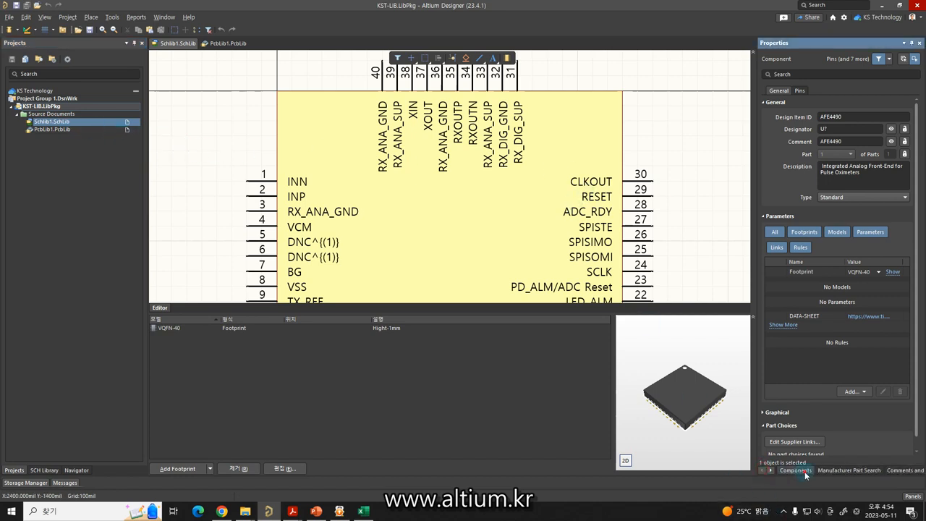
pyautogui.click(796, 470)
pyautogui.click(809, 60)
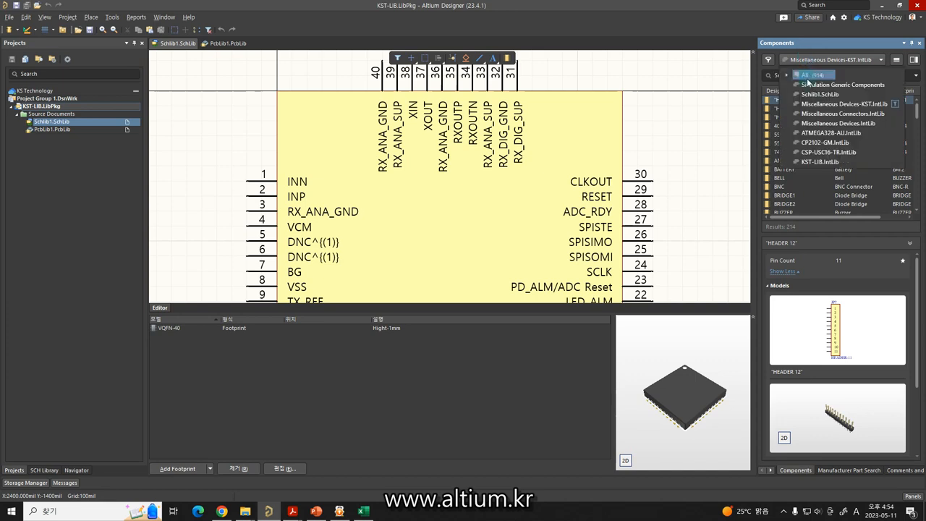
pyautogui.click(811, 164)
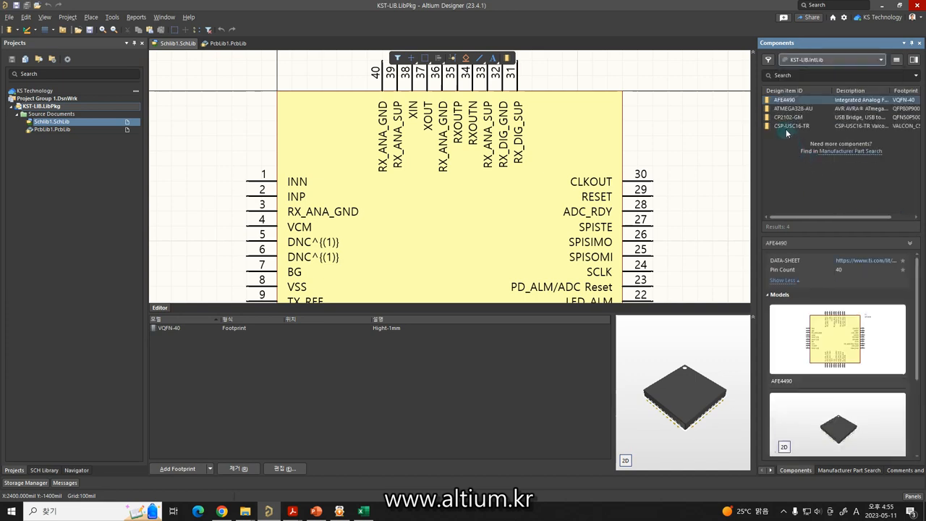
pyautogui.click(788, 101)
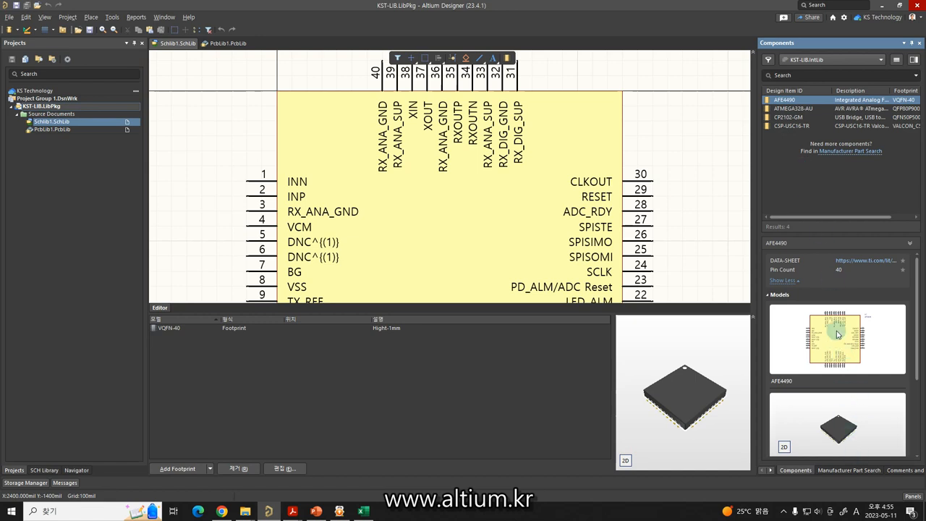
pyautogui.click(861, 261)
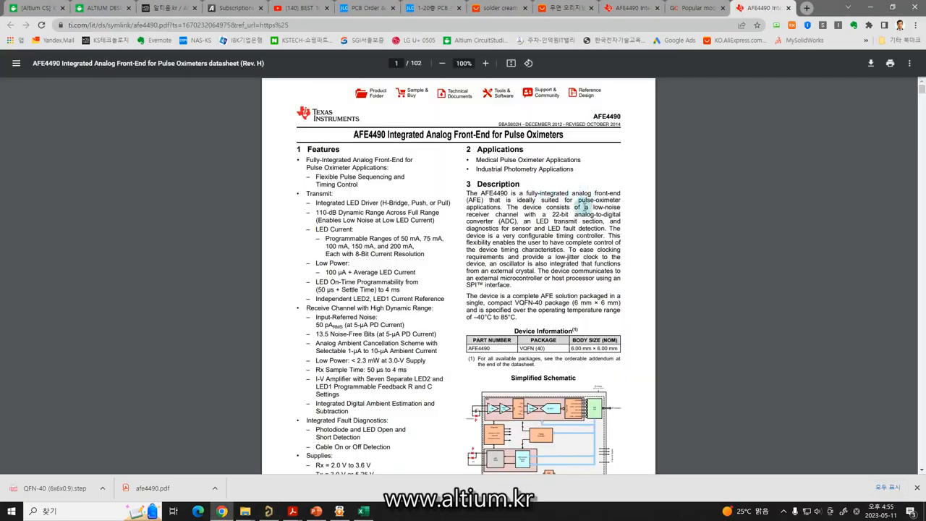
pyautogui.click(871, 9)
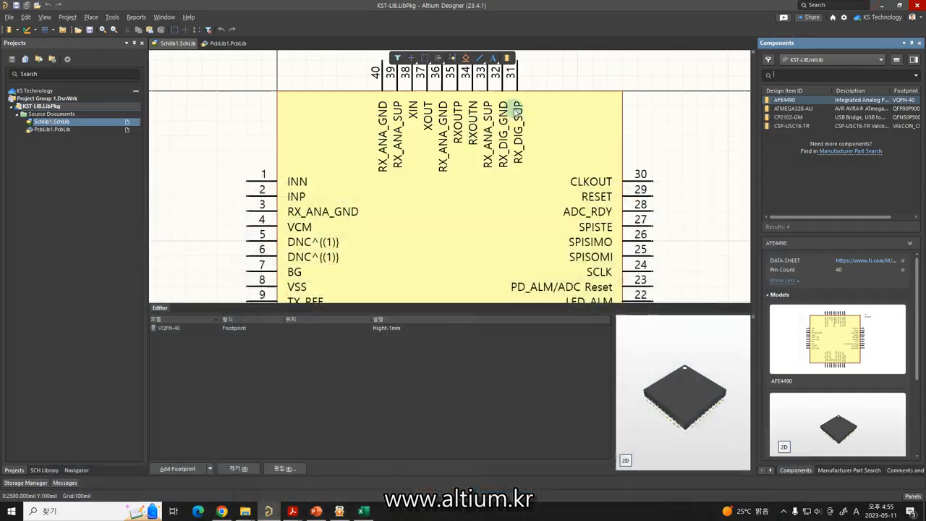
# Step: Create an empty local PCB project named 00000 in the D:\ALTIUM-JOB folder
pyautogui.click(9, 17)
pyautogui.click(139, 103)
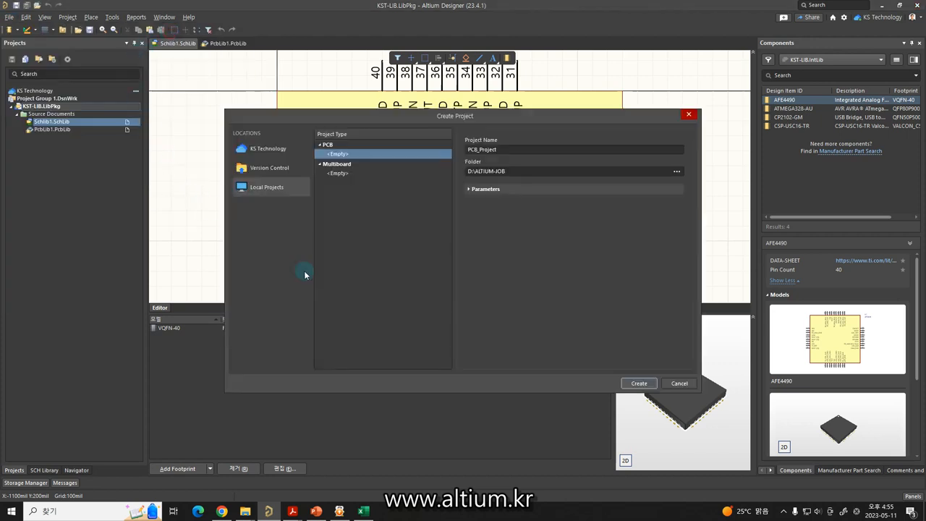
pyautogui.click(500, 150)
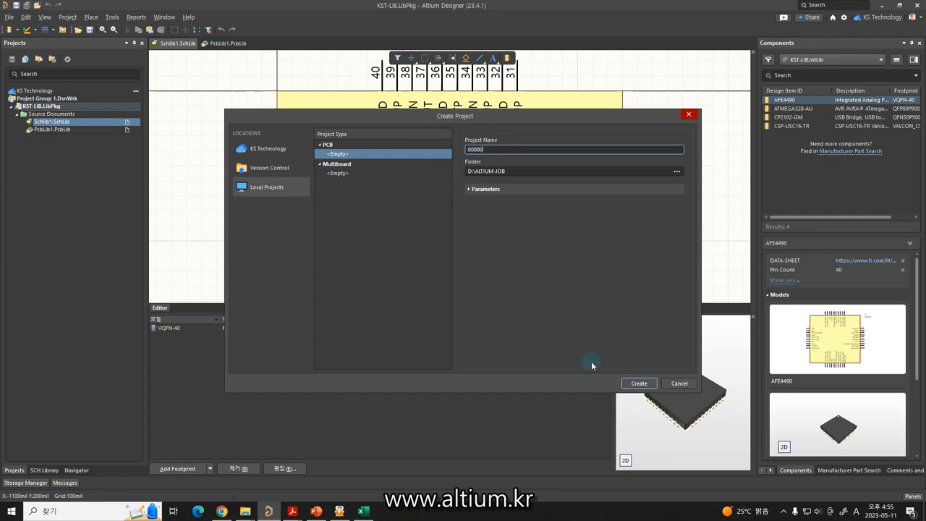
pyautogui.click(639, 383)
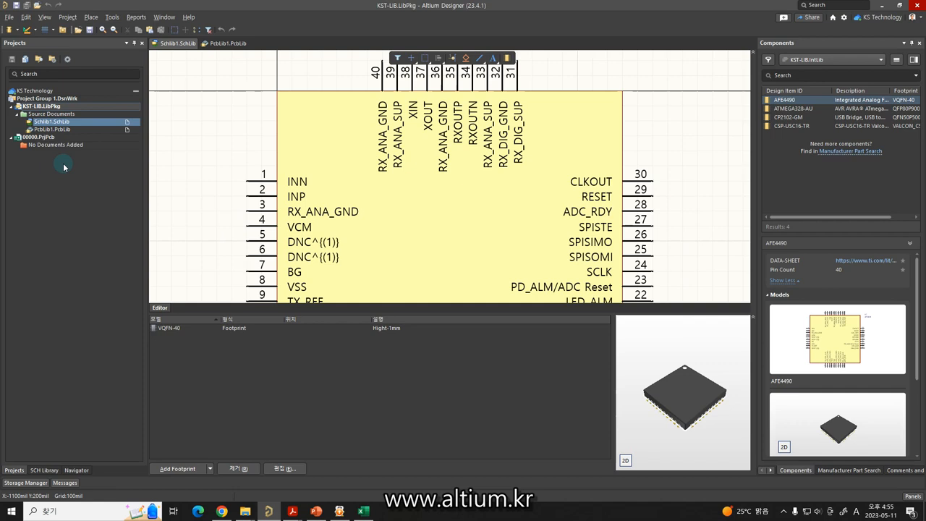
# Step: Add a new schematic sheet to the 00000 project
pyautogui.rightClick(33, 139)
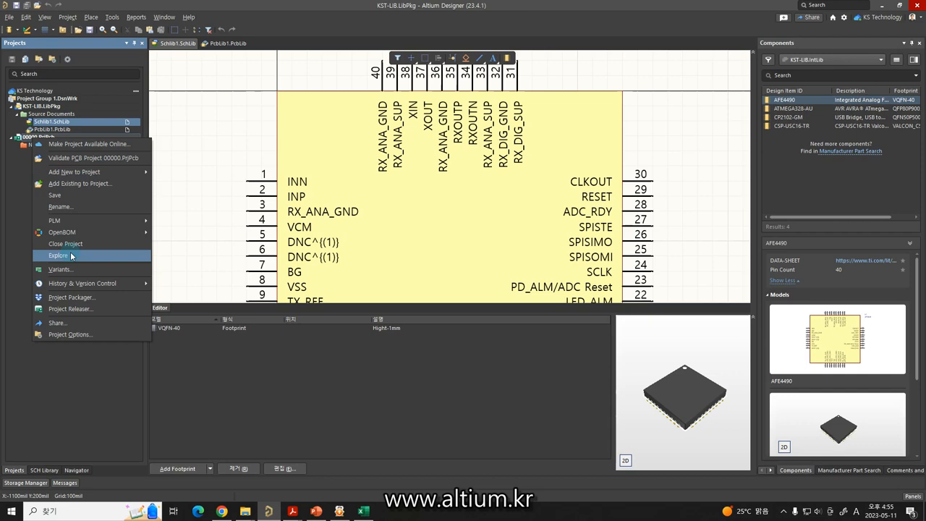
pyautogui.moveTo(73, 172)
pyautogui.click(185, 173)
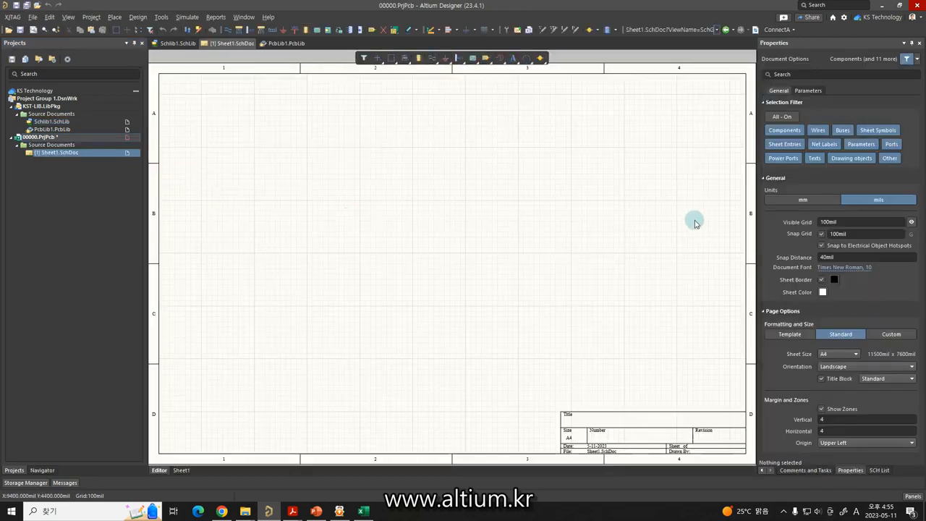
# Step: Place one AFE4490 and one ATMEGA328-AU from KST-LIB.IntLib side by side on Sheet1.SchDoc
pyautogui.click(767, 470)
pyautogui.click(788, 471)
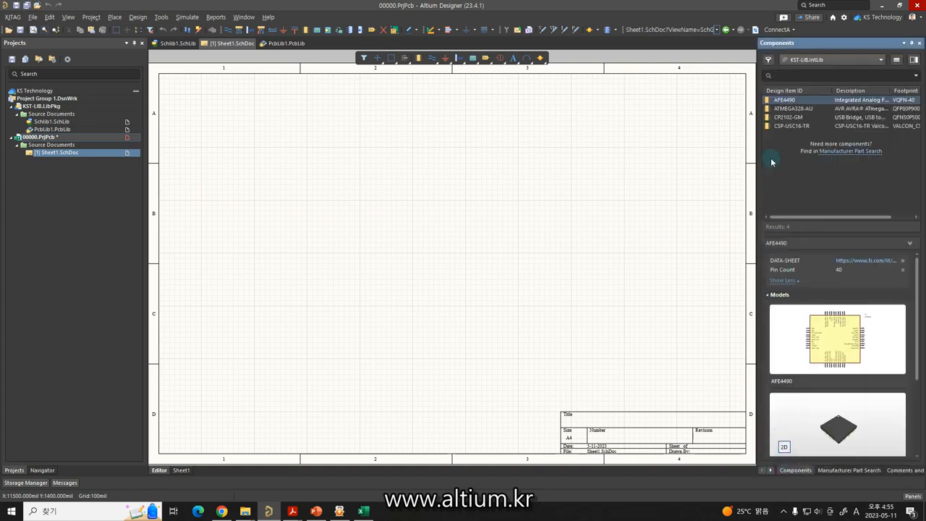
pyautogui.moveTo(783, 104); pyautogui.dragTo(355, 166)
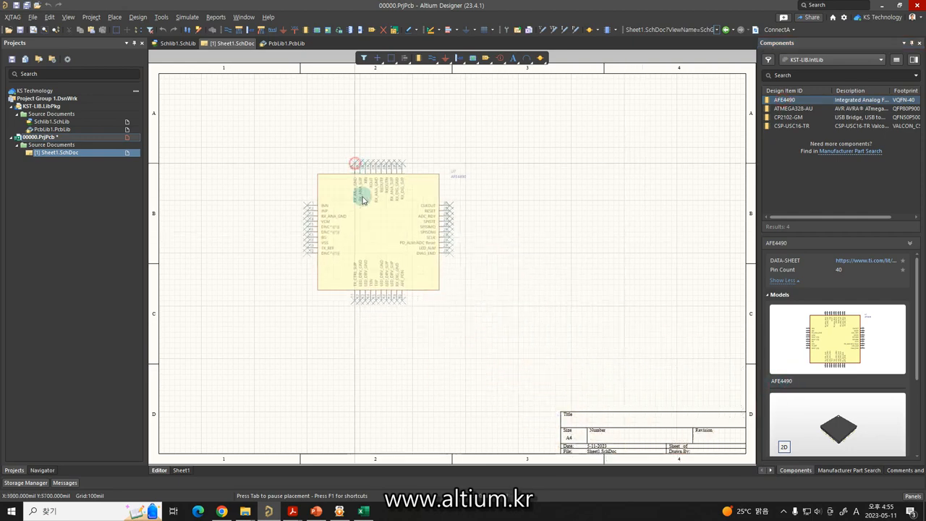
pyautogui.press('Escape')
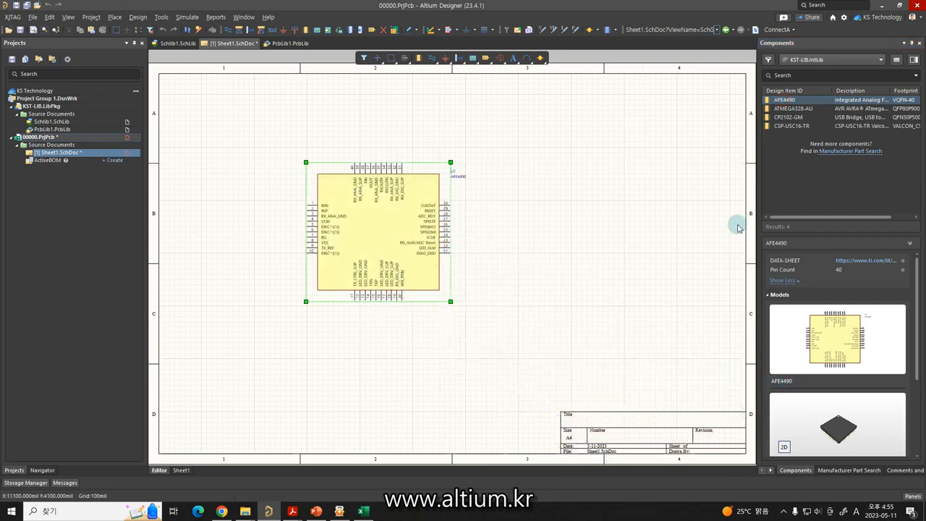
pyautogui.click(787, 108)
pyautogui.moveTo(787, 108); pyautogui.dragTo(608, 211)
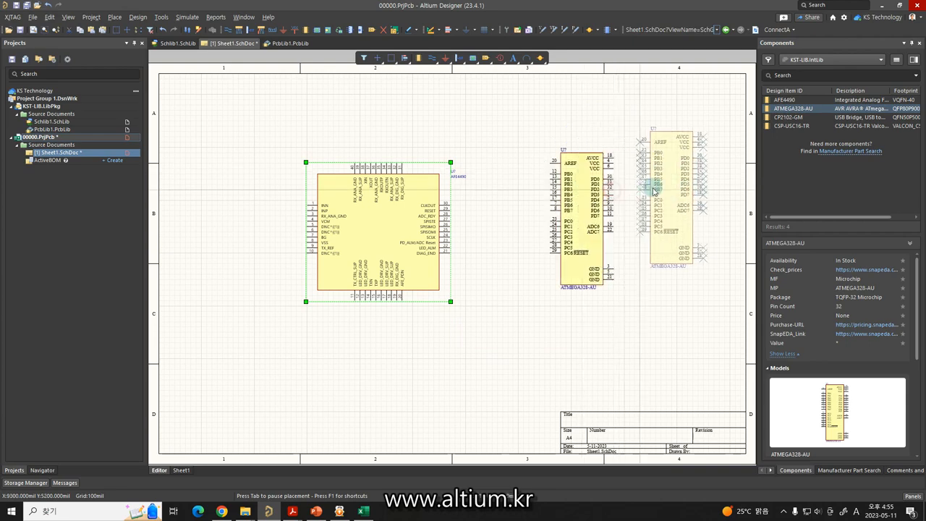
pyautogui.press('Escape')
# Step: Place one CP2102-GM beside the ATMEGA328-AU and one CSP-USC16-TR below the CP2102-GM
pyautogui.click(787, 119)
pyautogui.moveTo(787, 122); pyautogui.dragTo(709, 189)
pyautogui.press('Escape')
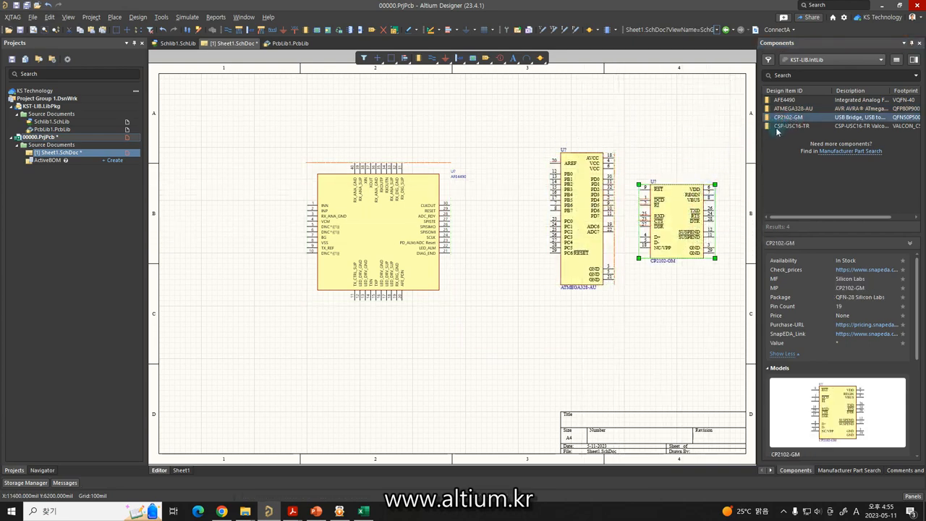
pyautogui.moveTo(778, 129); pyautogui.dragTo(684, 321)
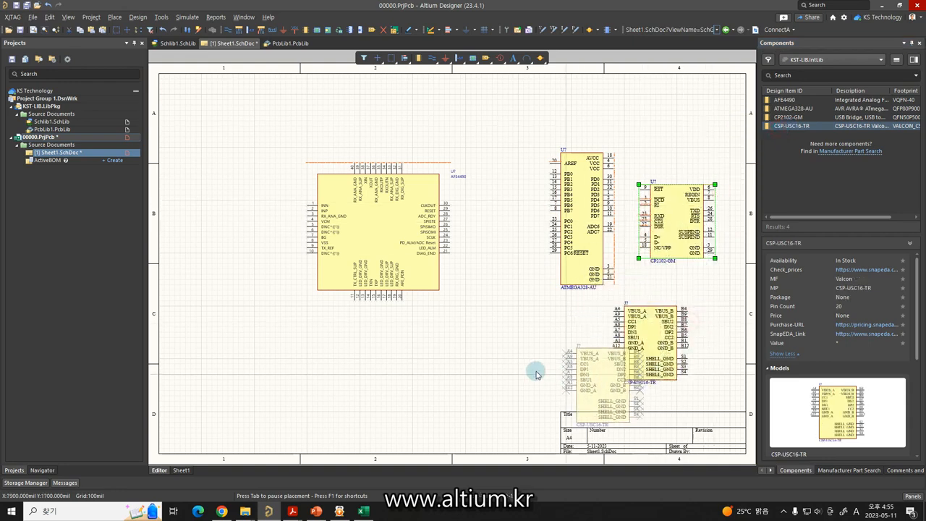
pyautogui.rightClick(518, 355)
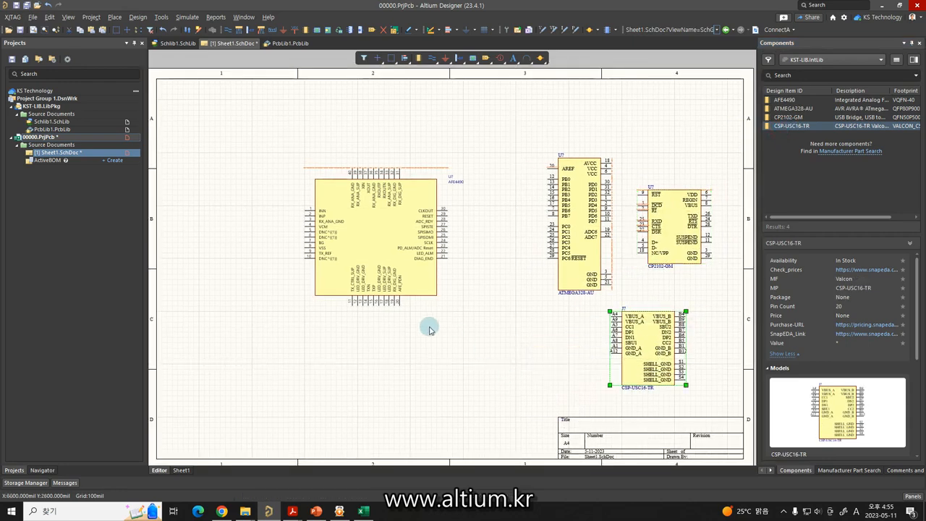
pyautogui.click(473, 296)
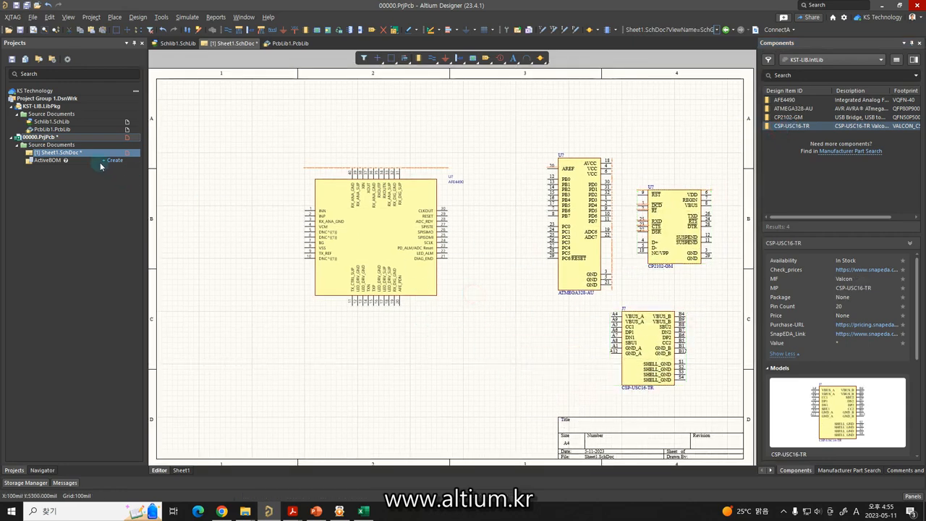
# Step: Add a new PCB document to the 00000 project and save the new project documents
pyautogui.rightClick(62, 141)
pyautogui.moveTo(131, 174)
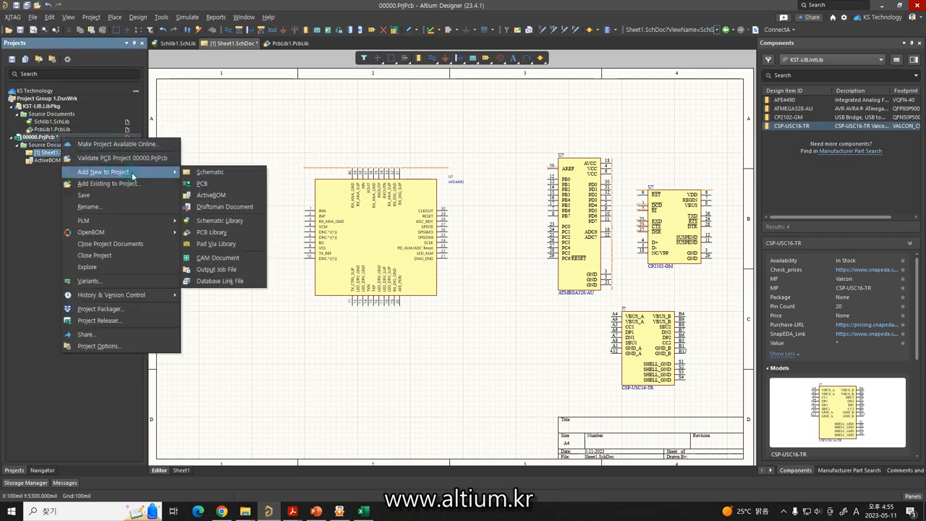
pyautogui.click(204, 179)
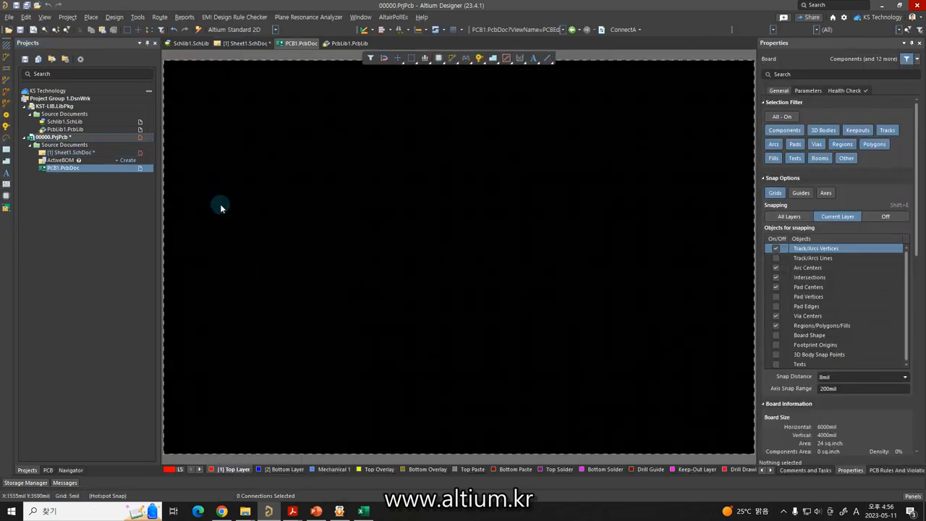
pyautogui.hotkey('ctrl', 's')
pyautogui.click(684, 384)
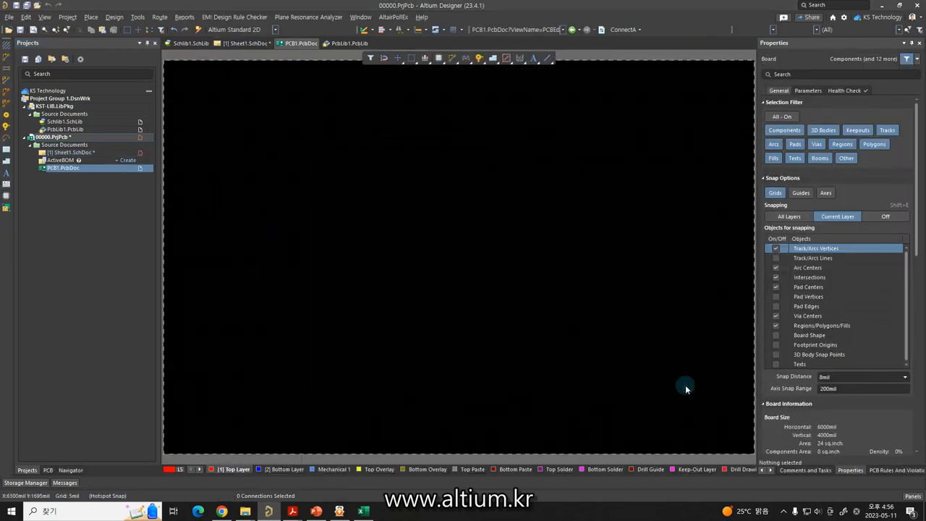
pyautogui.click(681, 389)
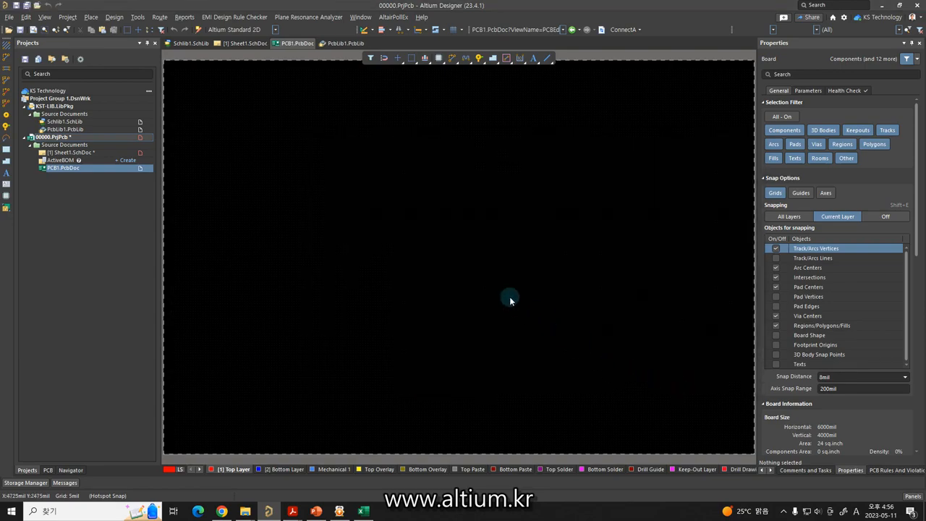
# Step: Update PCB1.PcbDoc from Sheet1.SchDoc by executing the engineering changes that add the four components and the Sheet1 component class
pyautogui.click(247, 46)
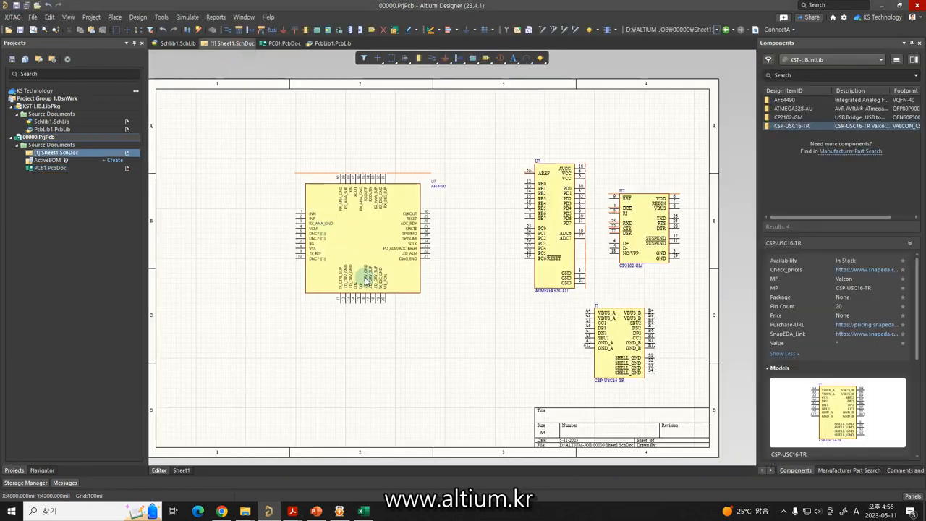
pyautogui.keyDown('ctrl'); pyautogui.scroll(-2, 366, 346); pyautogui.keyUp('ctrl')
pyautogui.rightClick(366, 346)
pyautogui.click(370, 350)
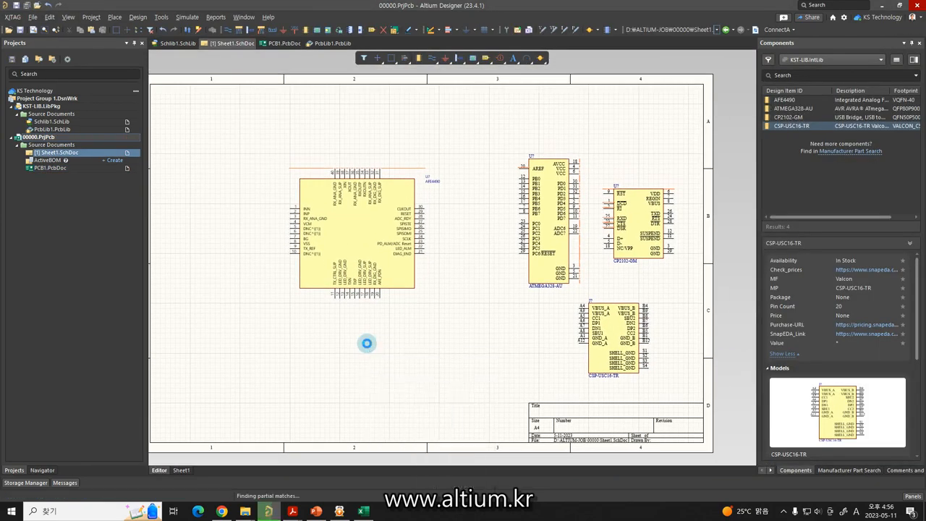
pyautogui.click(162, 283)
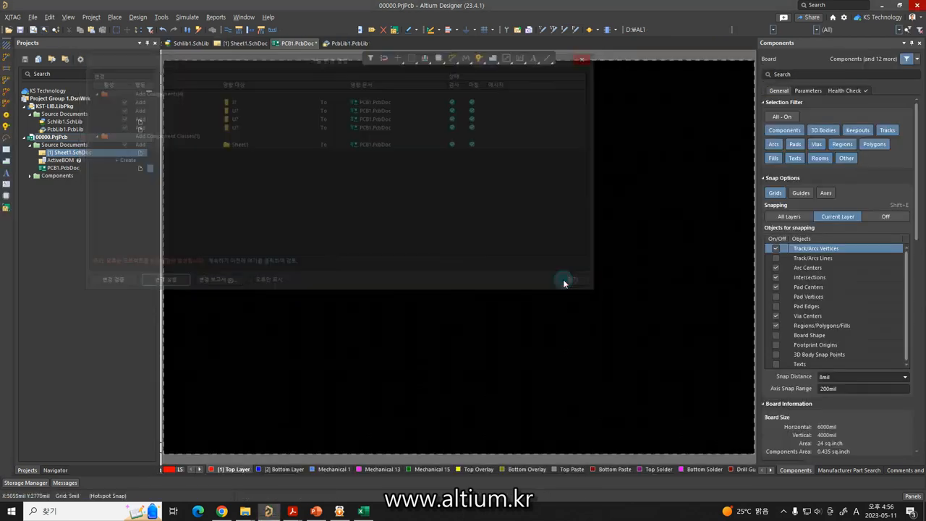
pyautogui.click(563, 282)
# Step: Move the CSP-USC16-TR, CP2102-GM, ATMEGA328-AU and AFE4490 footprints onto the board near its lower-right corner, spaced apart from each other
pyautogui.moveTo(560, 284); pyautogui.dragTo(222, 207, button='right')
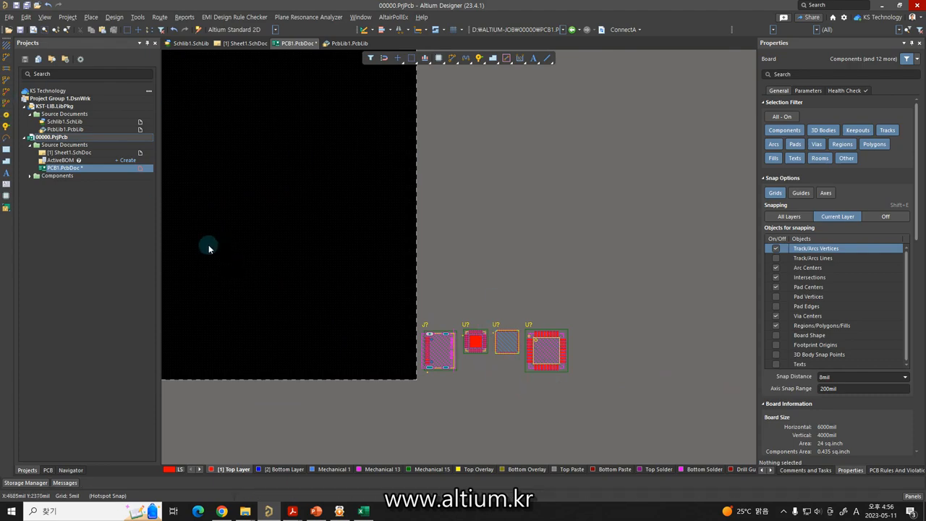
pyautogui.click(245, 43)
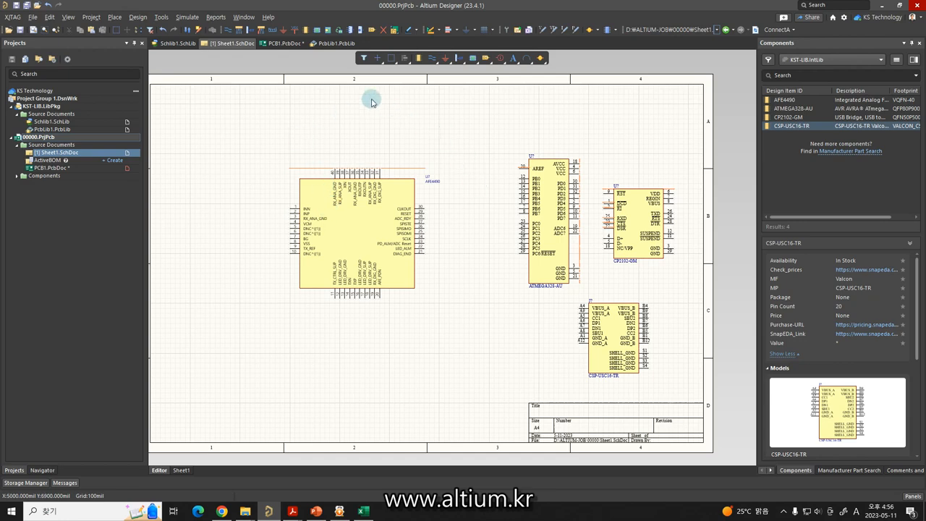
pyautogui.click(284, 43)
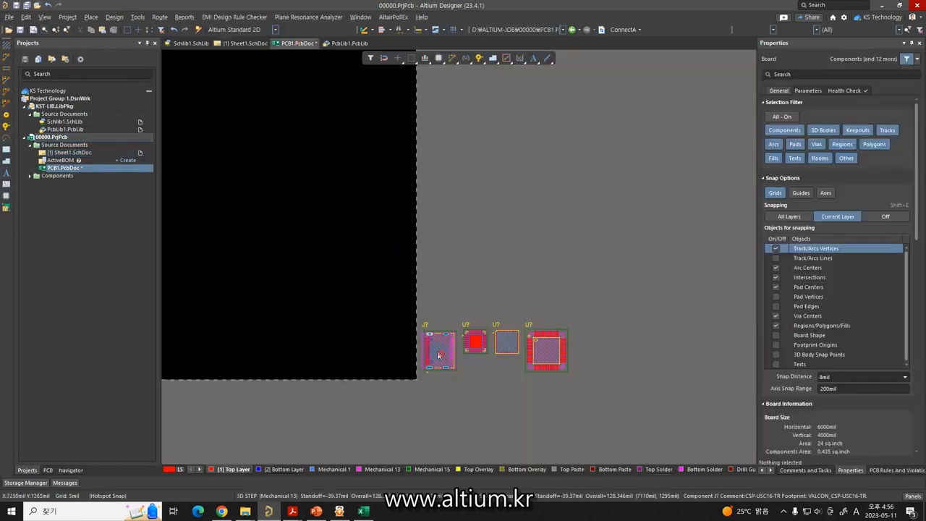
pyautogui.moveTo(439, 355); pyautogui.dragTo(344, 302)
pyautogui.moveTo(484, 348); pyautogui.dragTo(376, 298)
pyautogui.moveTo(544, 351); pyautogui.dragTo(385, 244)
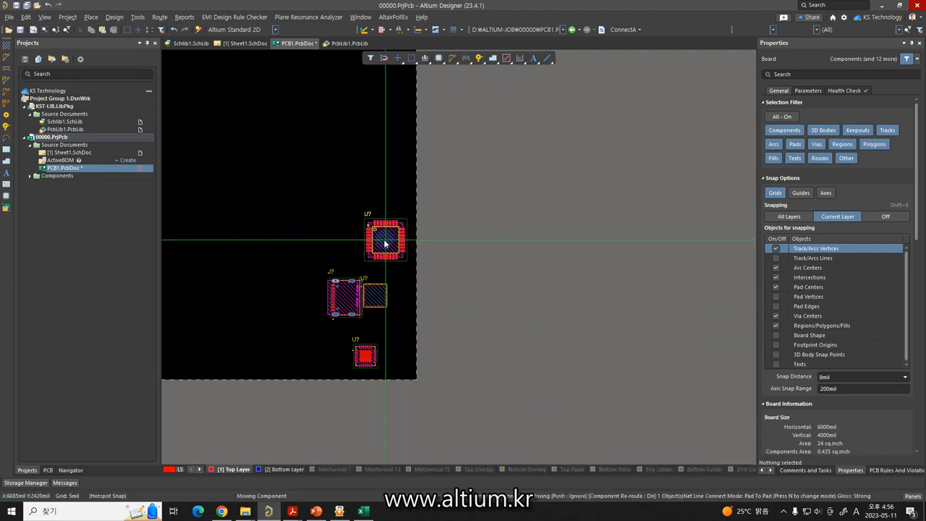
pyautogui.moveTo(375, 296); pyautogui.dragTo(386, 309)
# Step: Examine the AFE4490 and neighbouring component bodies in a tilted 3D view, compare with the schematic, and return the board to 2D
pyautogui.press('3')
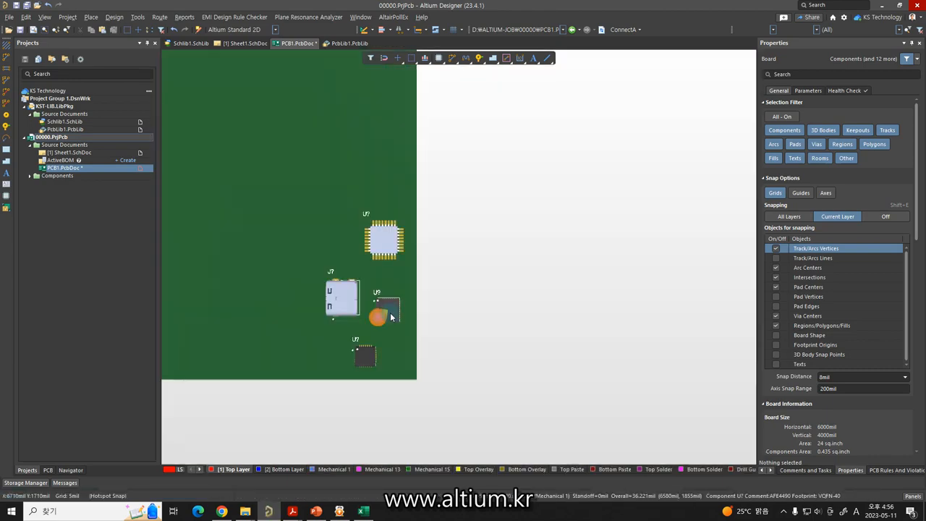
pyautogui.keyDown('shift'); pyautogui.moveTo(391, 316); pyautogui.dragTo(392, 252, button='right'); pyautogui.keyUp('shift')
pyautogui.keyDown('ctrl'); pyautogui.scroll(8, 383, 323); pyautogui.keyUp('ctrl')
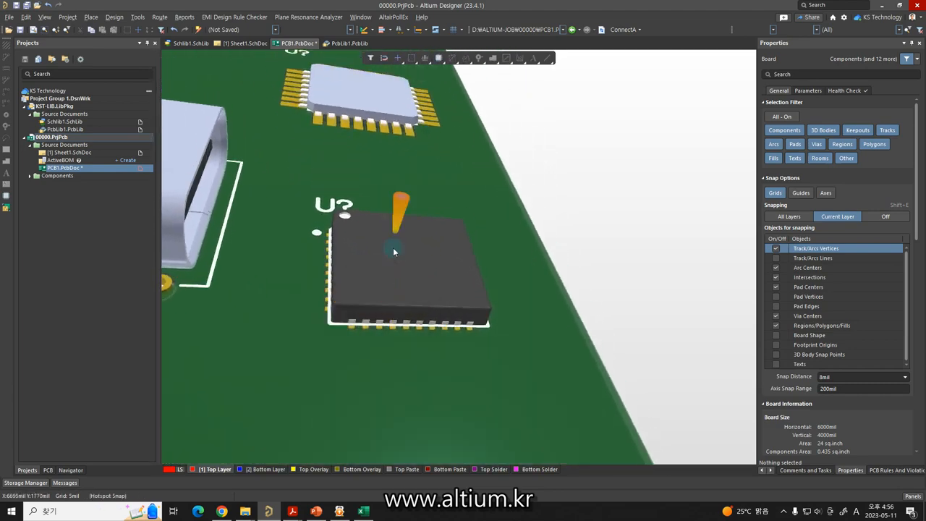
pyautogui.keyDown('ctrl'); pyautogui.scroll(-3, 392, 251); pyautogui.keyUp('ctrl')
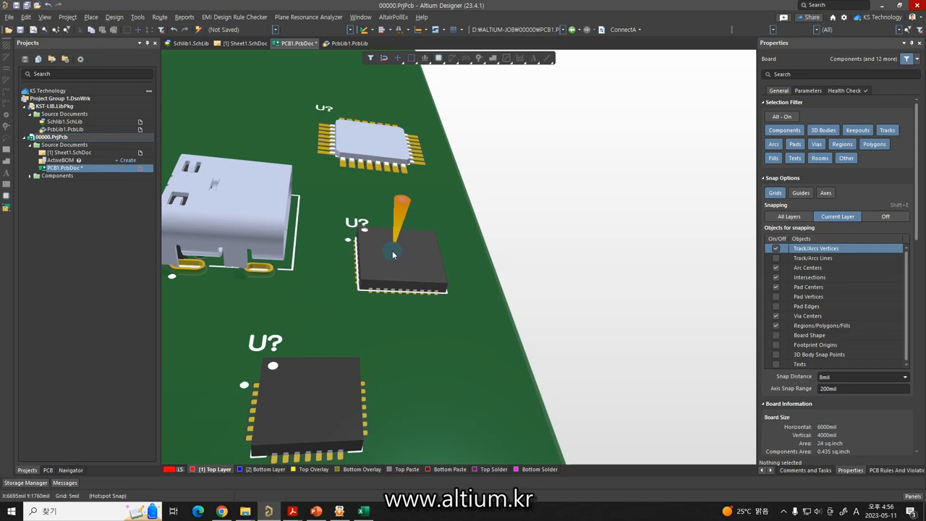
pyautogui.click(247, 44)
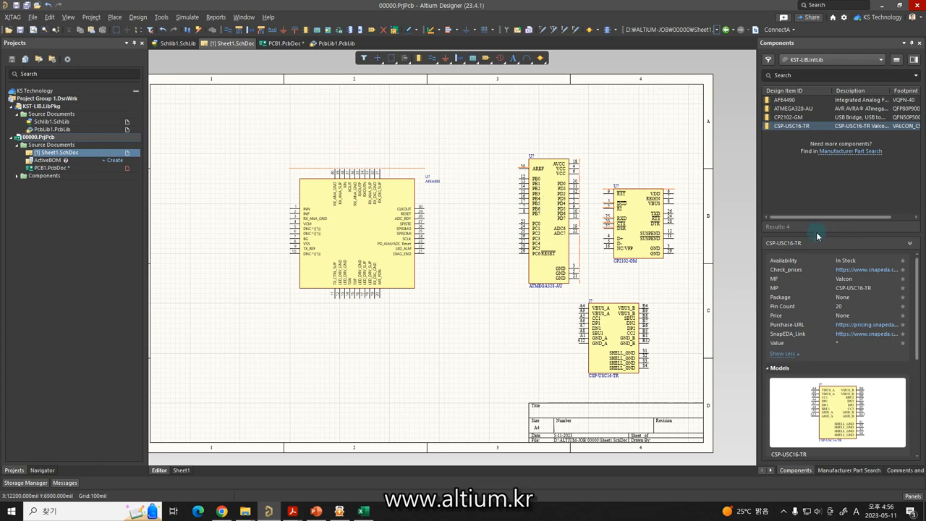
pyautogui.click(296, 43)
pyautogui.press('2')
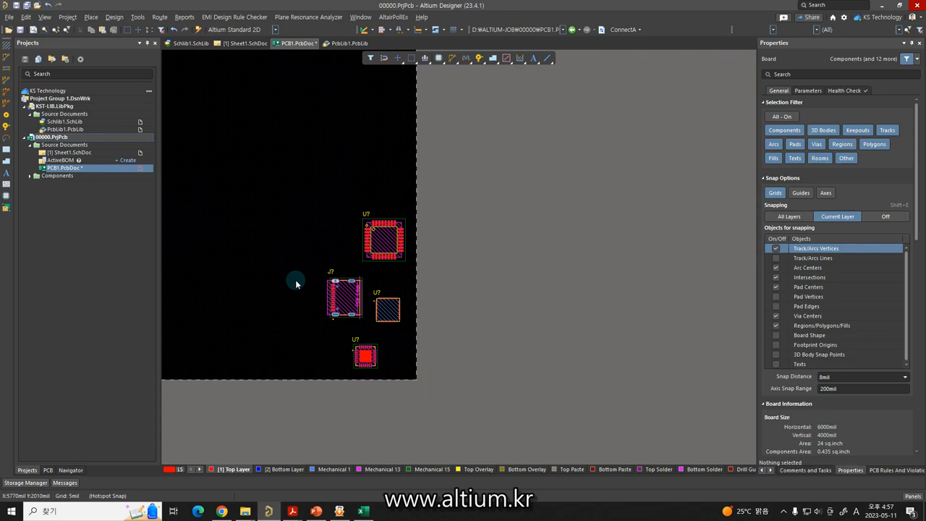
pyautogui.click(785, 511)
pyautogui.click(794, 473)
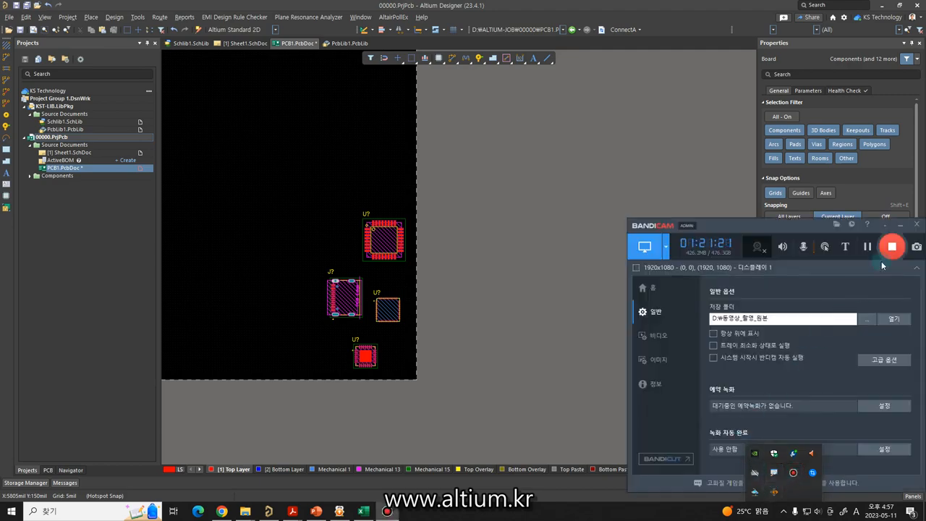